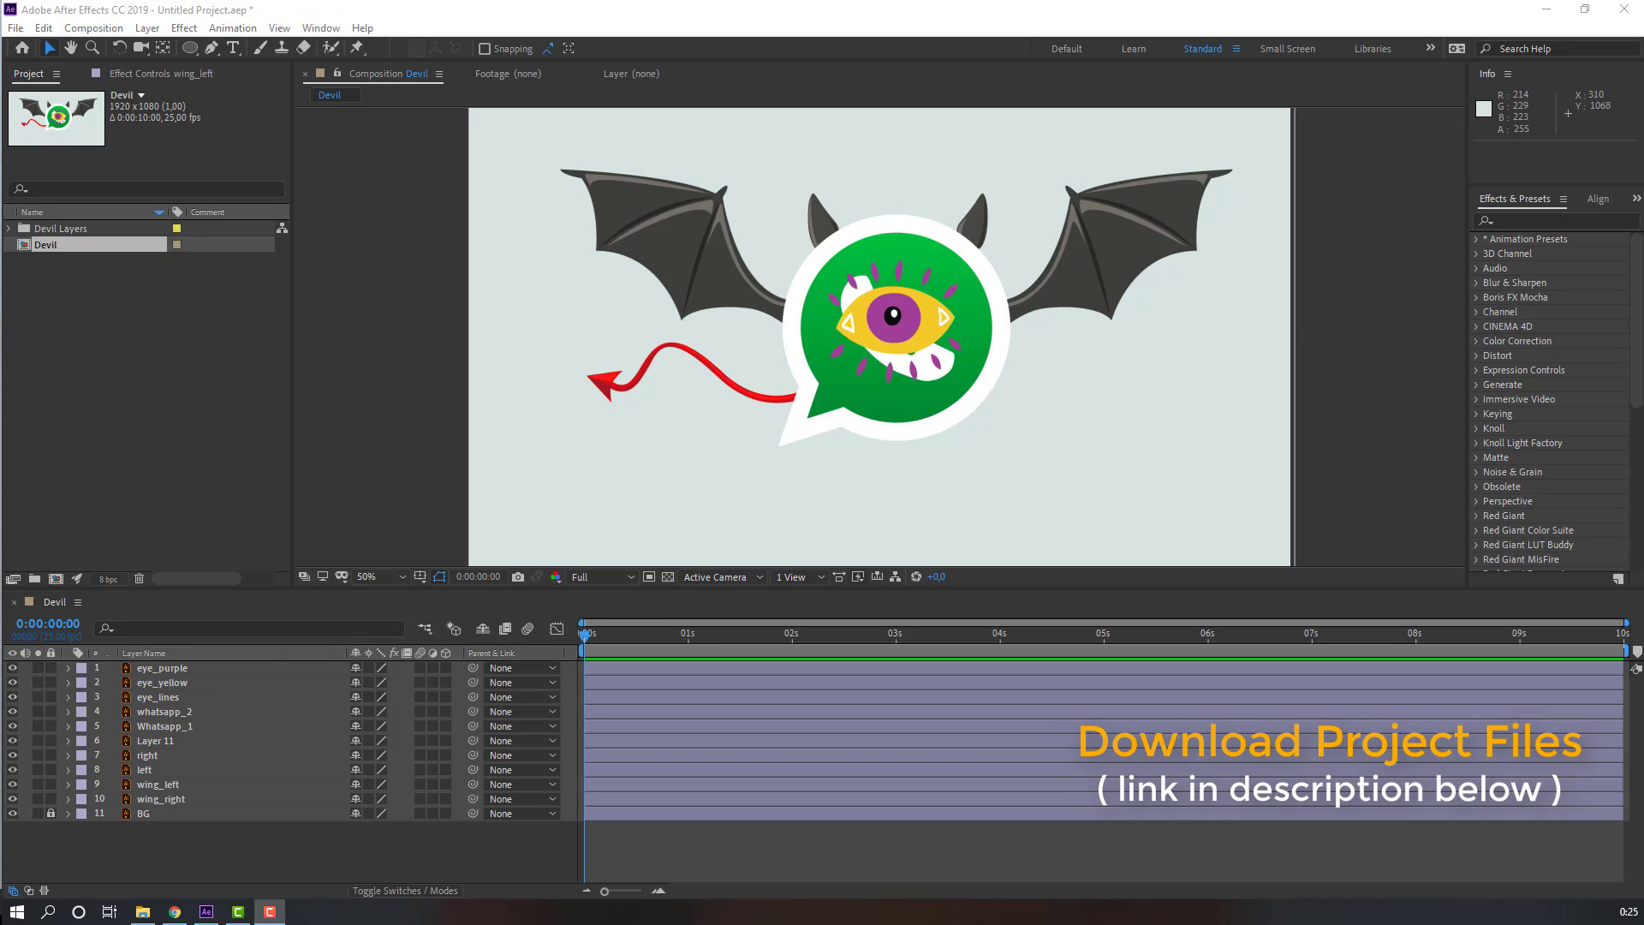
# Step: Pre-compose the eye_purple, eye_yellow and eye_lines layers into a new composition named "eye"
pyautogui.click(171, 693)
pyautogui.keyDown('shift'); pyautogui.click(163, 668); pyautogui.keyUp('shift')
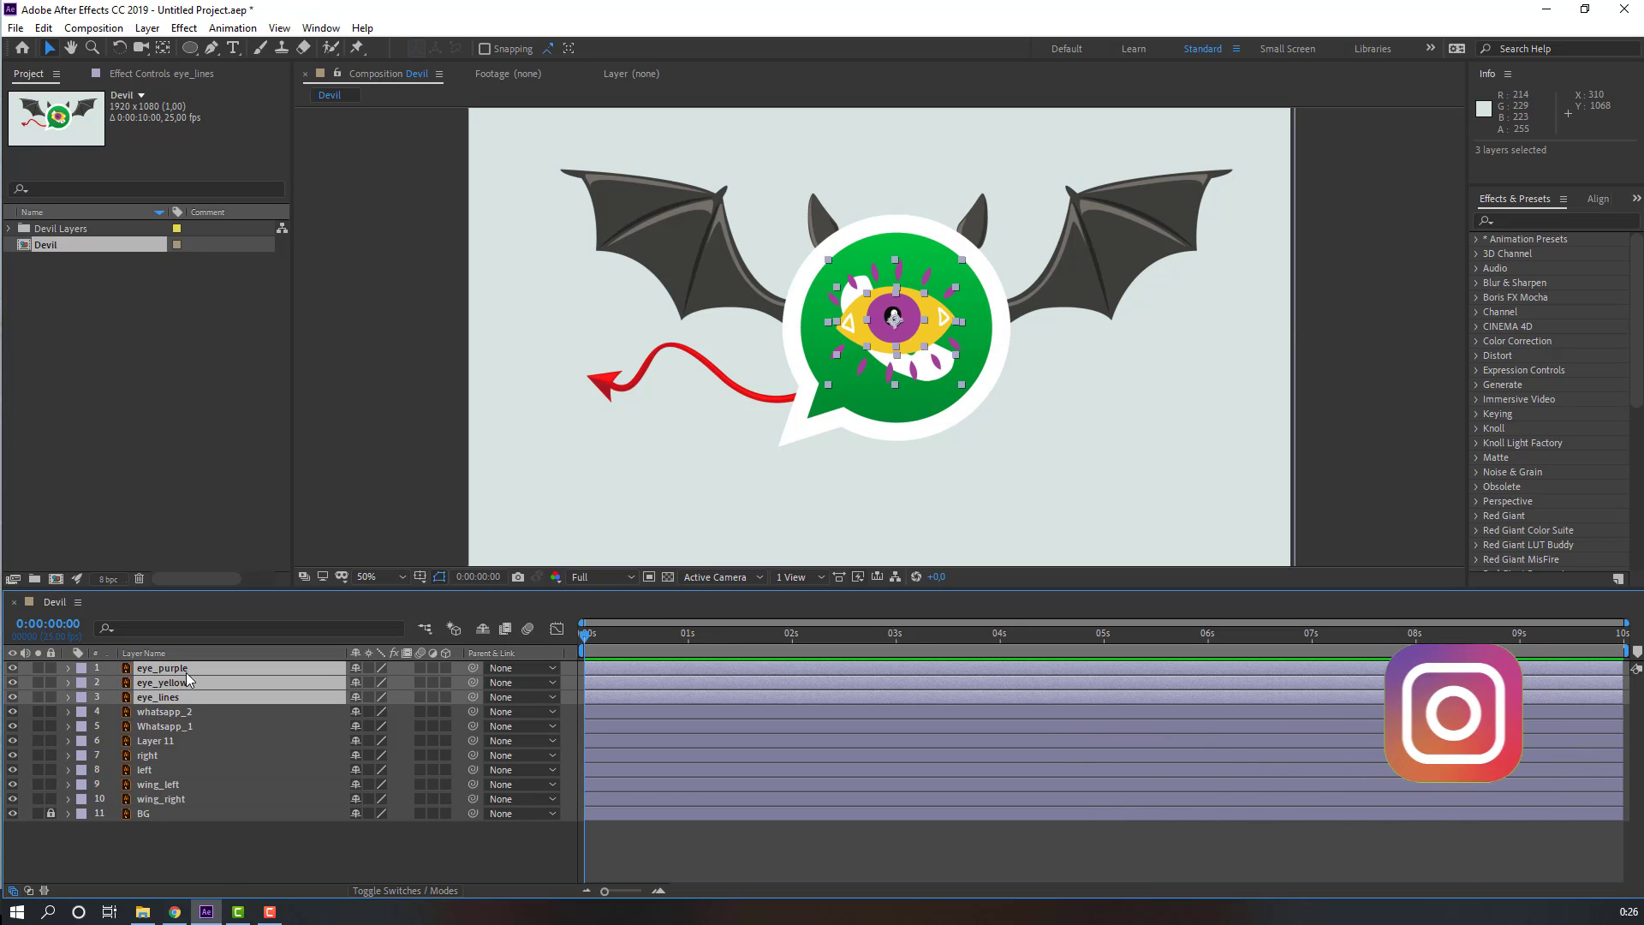
pyautogui.rightClick(178, 682)
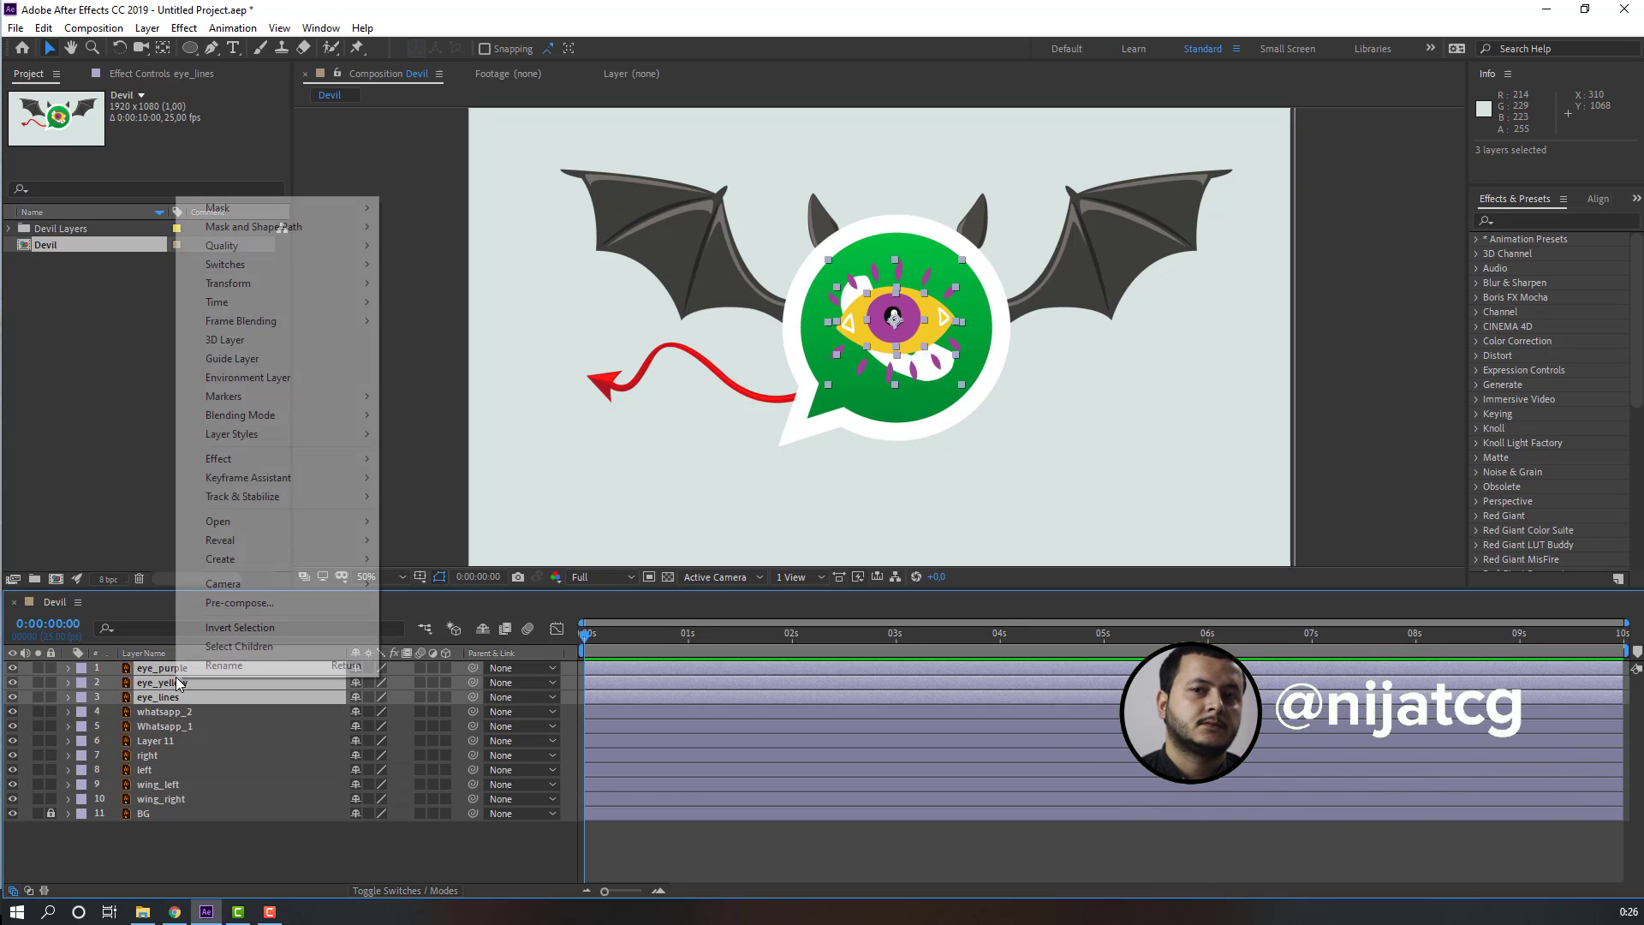
pyautogui.click(255, 603)
pyautogui.write('eye')
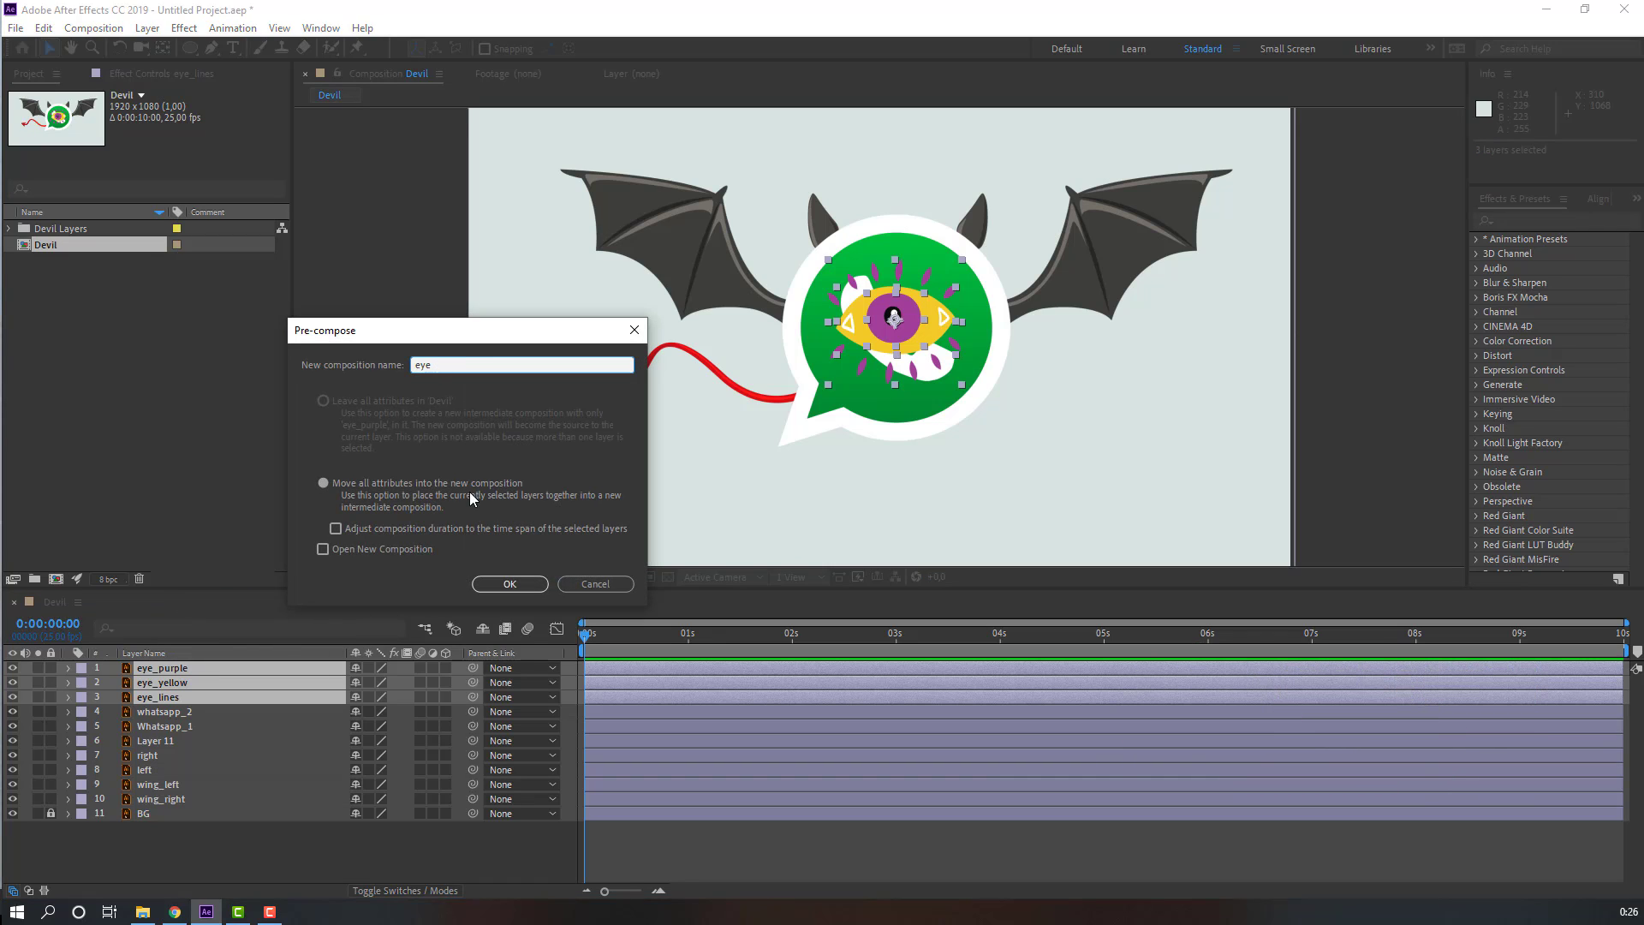
pyautogui.click(509, 584)
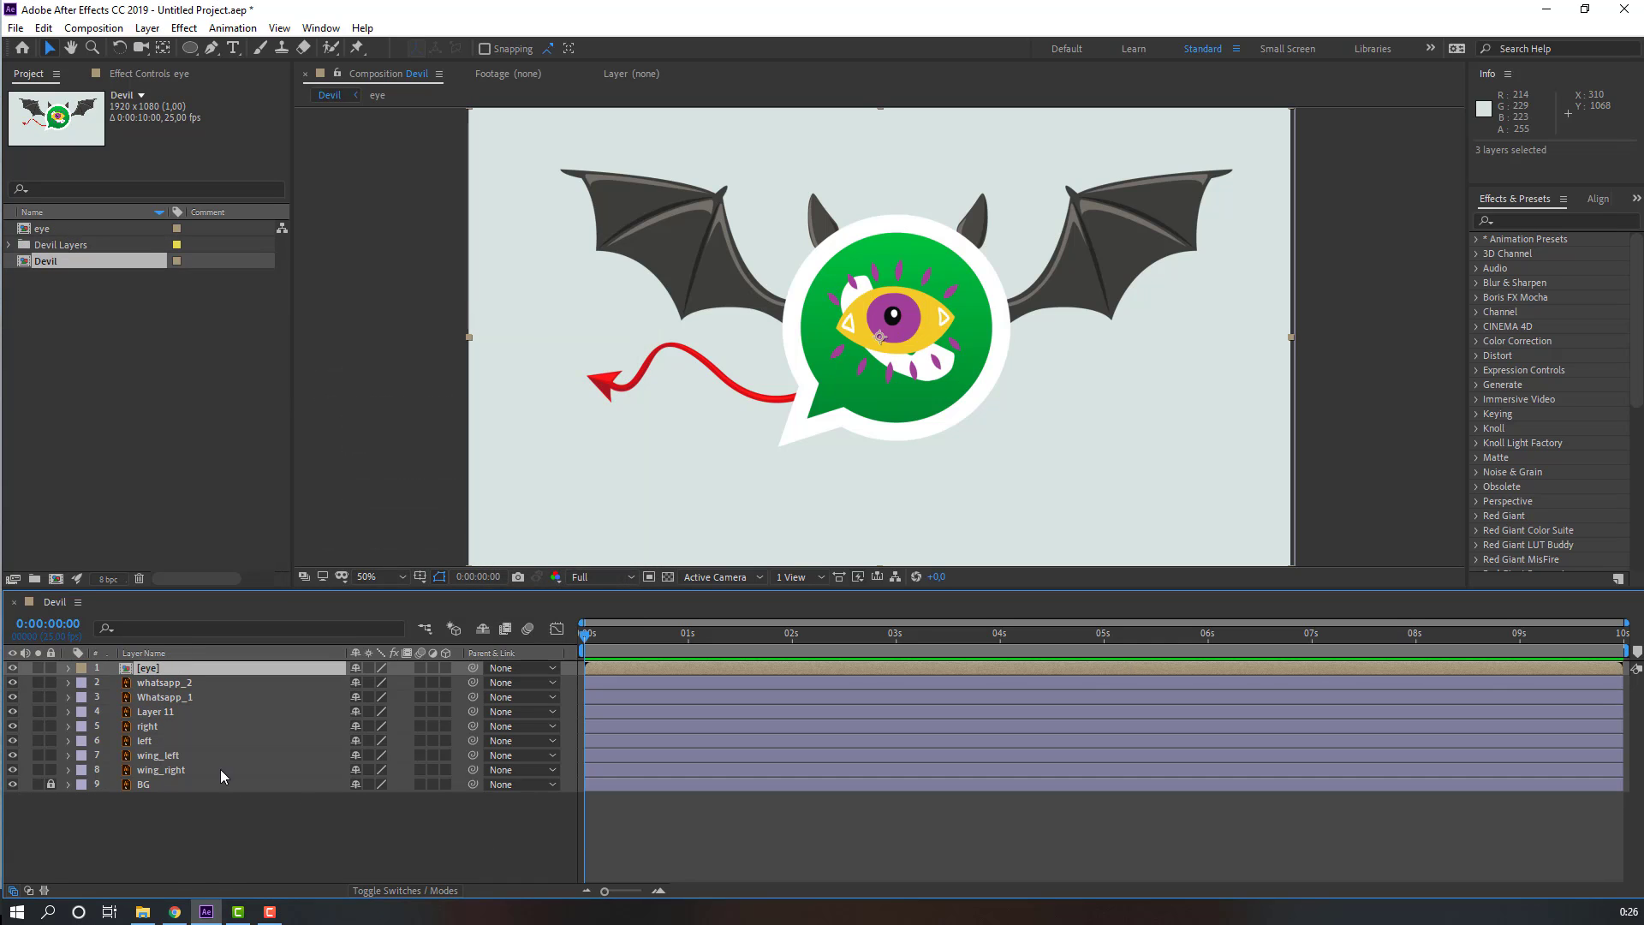
# Step: Open the eye composition and crop it to a region of interest drawn tightly around the eye
pyautogui.doubleClick(147, 669)
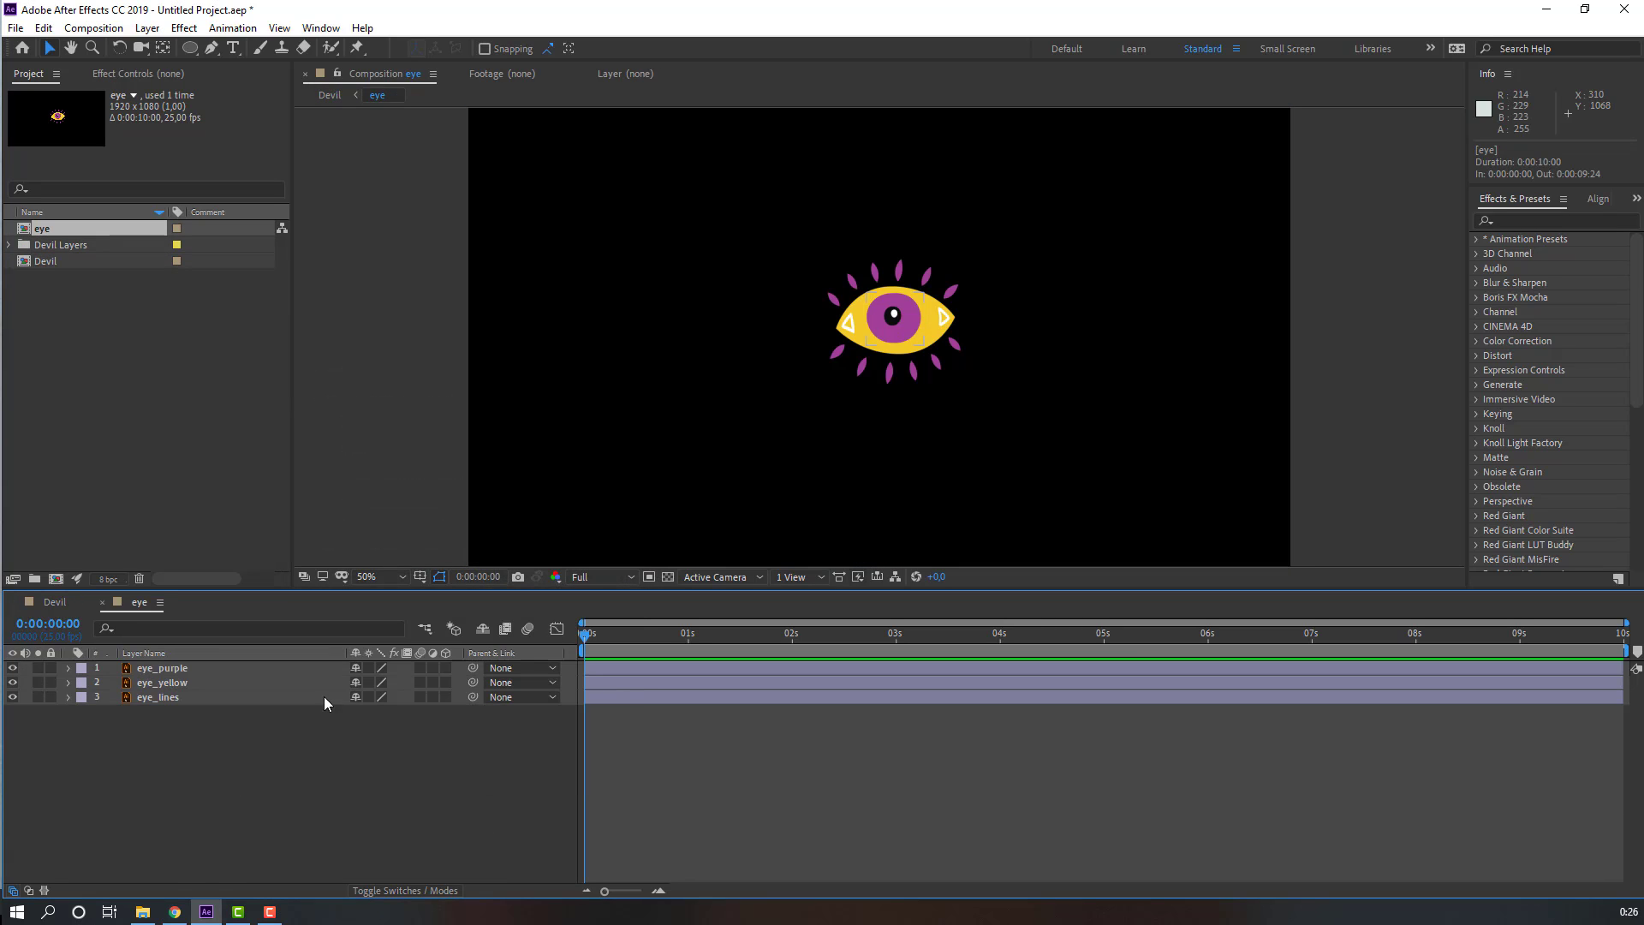
pyautogui.click(649, 581)
pyautogui.moveTo(798, 235); pyautogui.dragTo(990, 394)
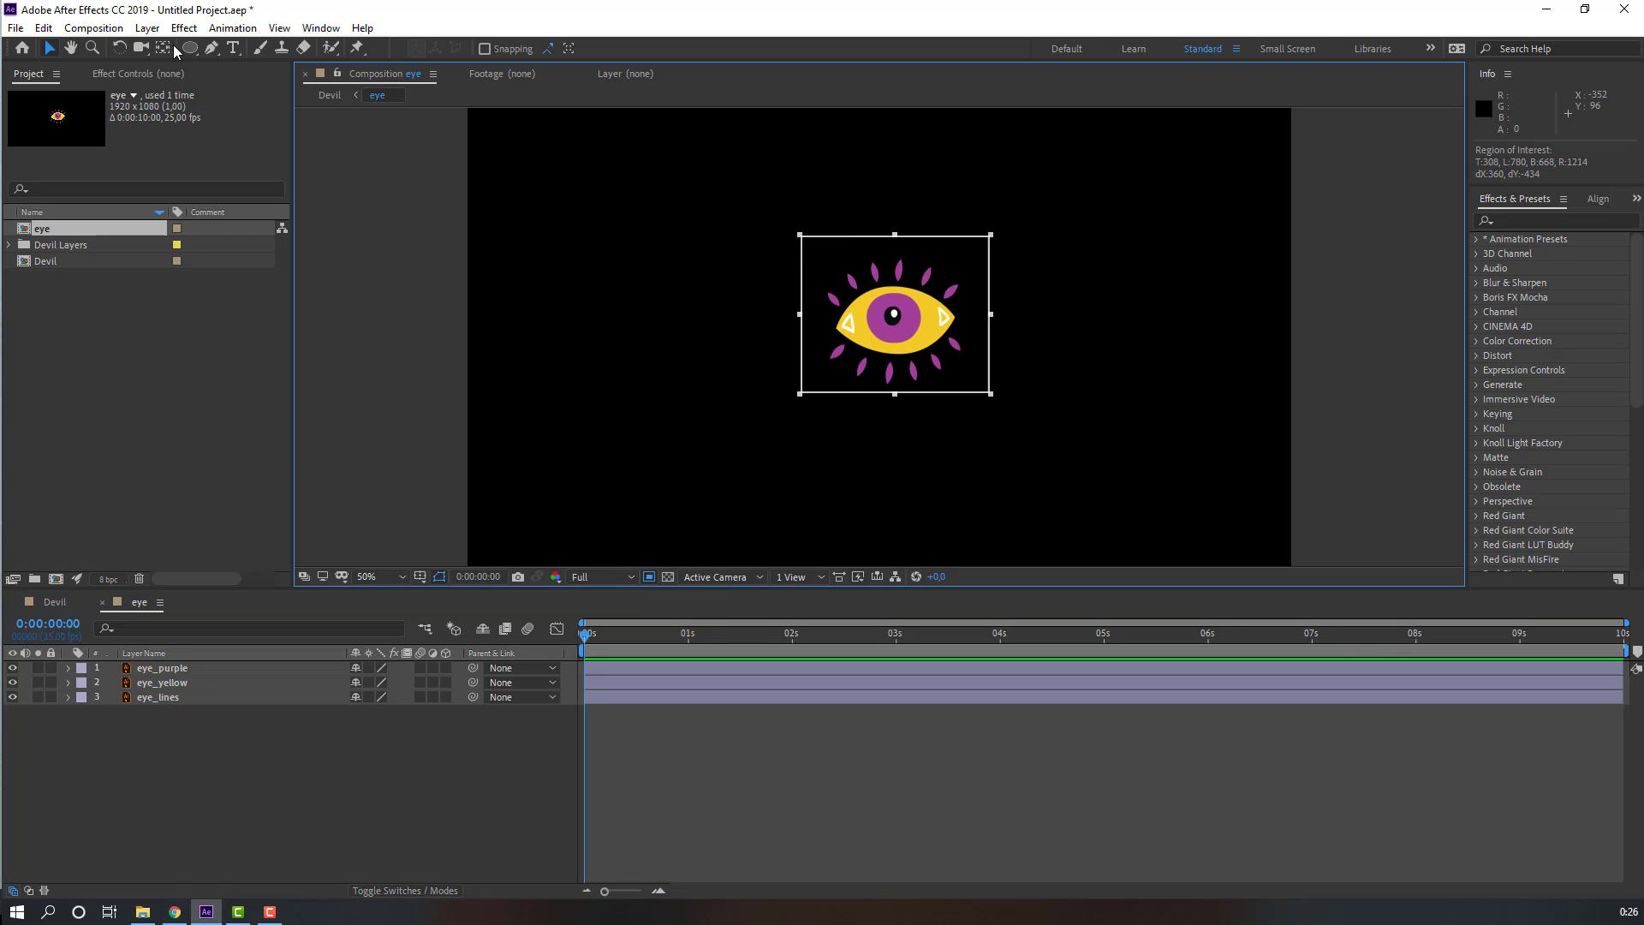
pyautogui.click(94, 29)
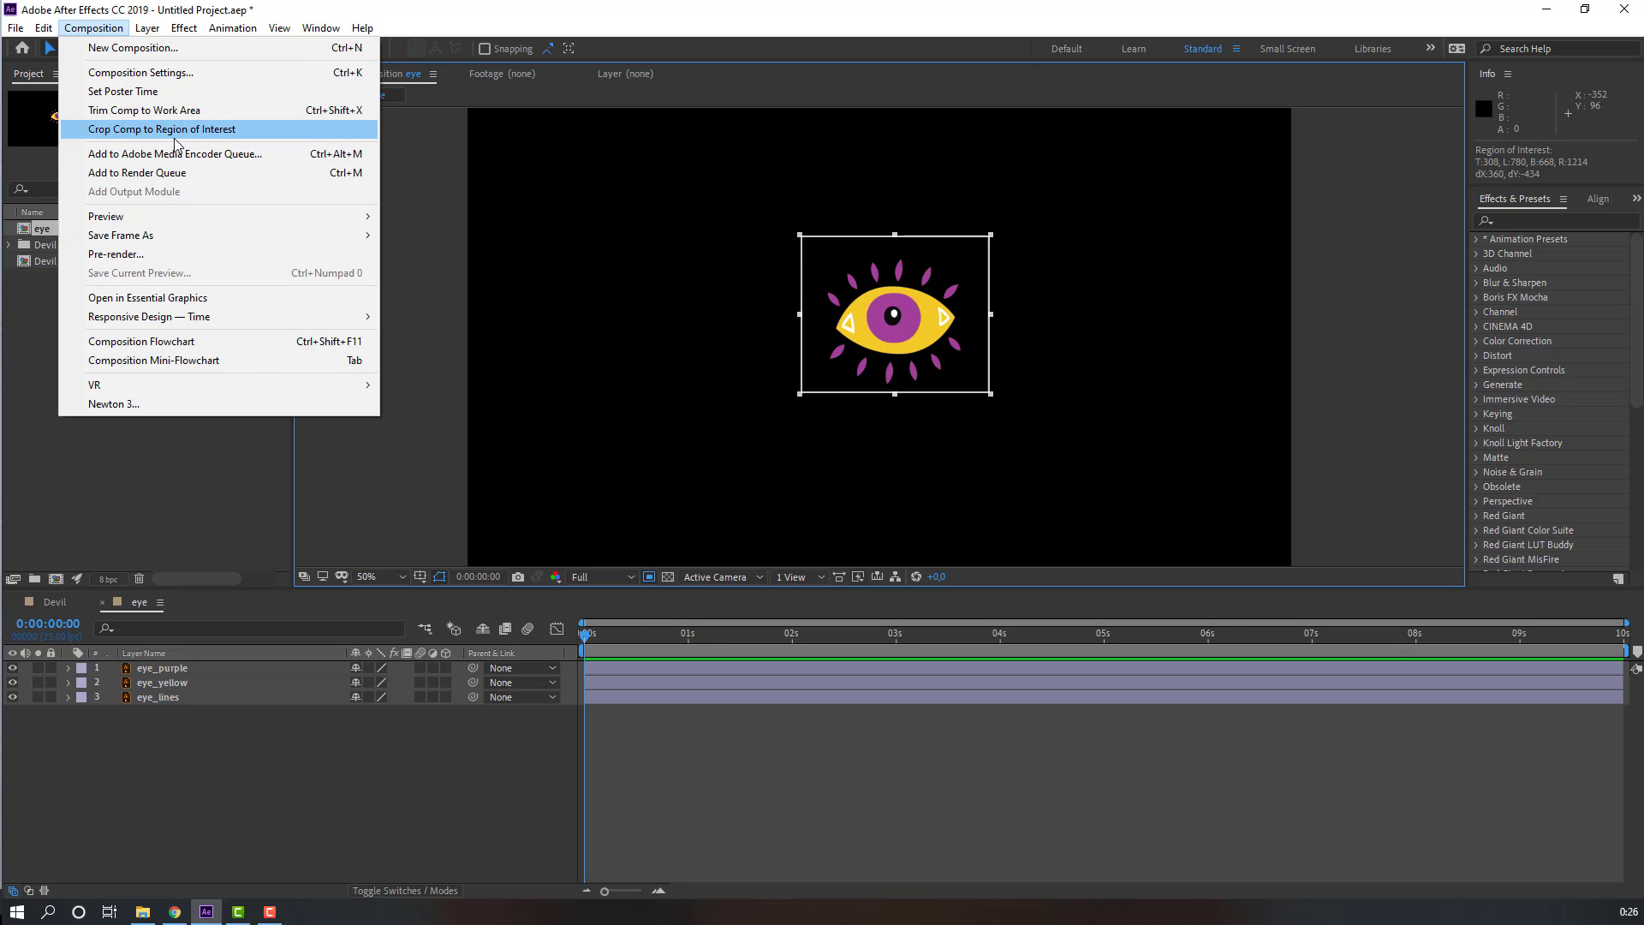
pyautogui.click(231, 135)
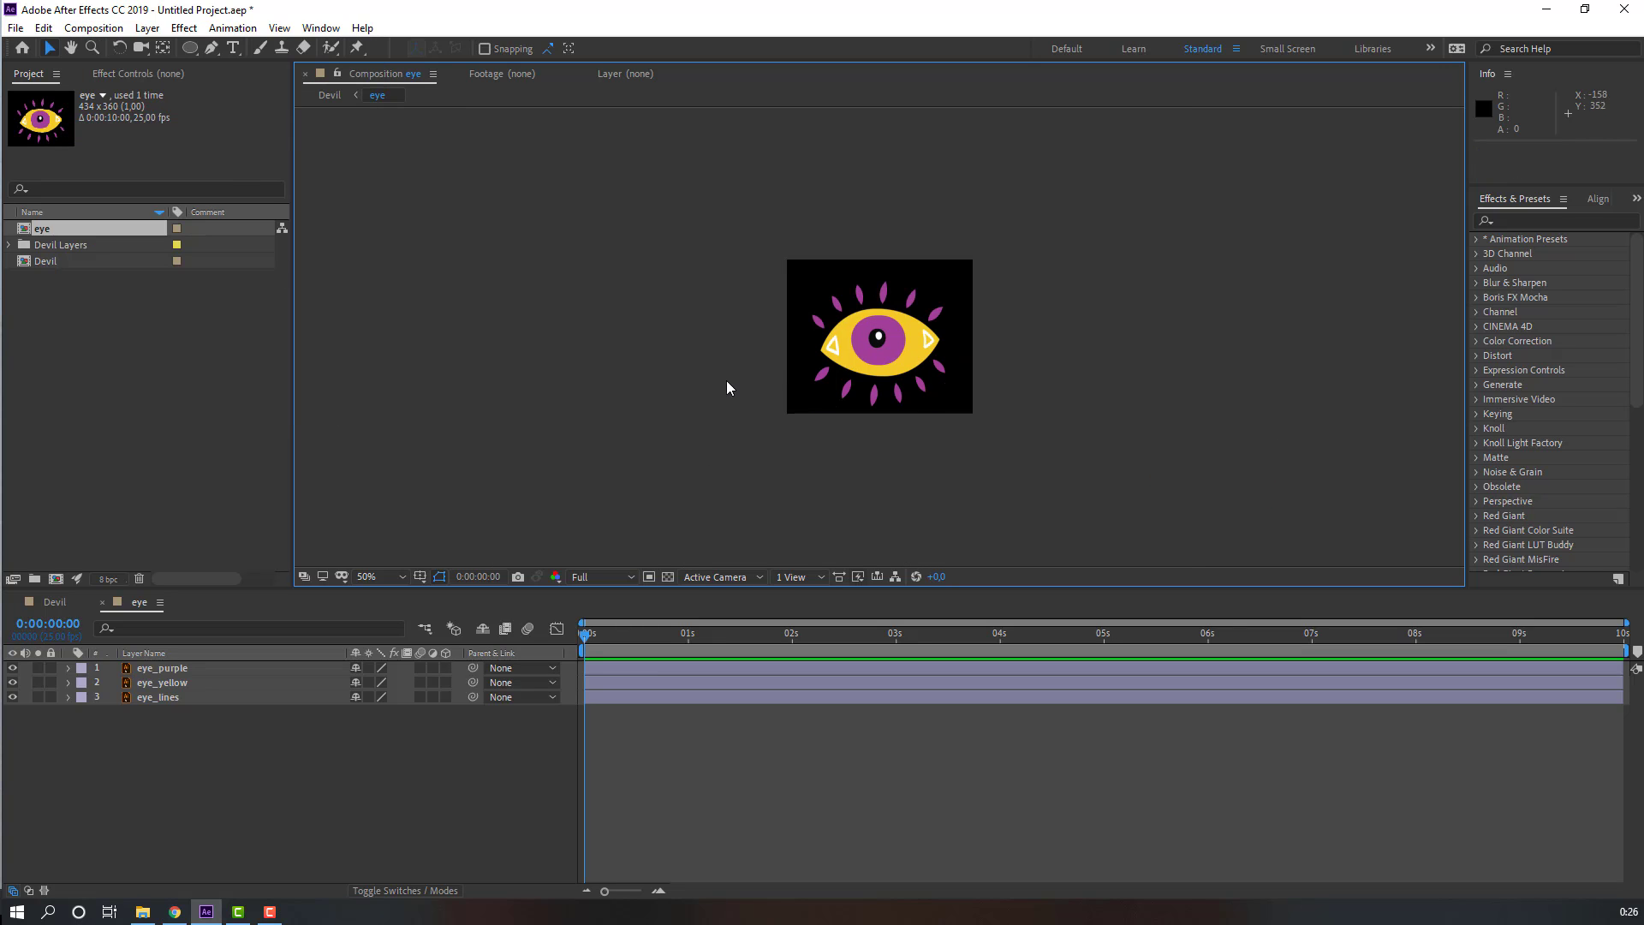
pyautogui.press('/')
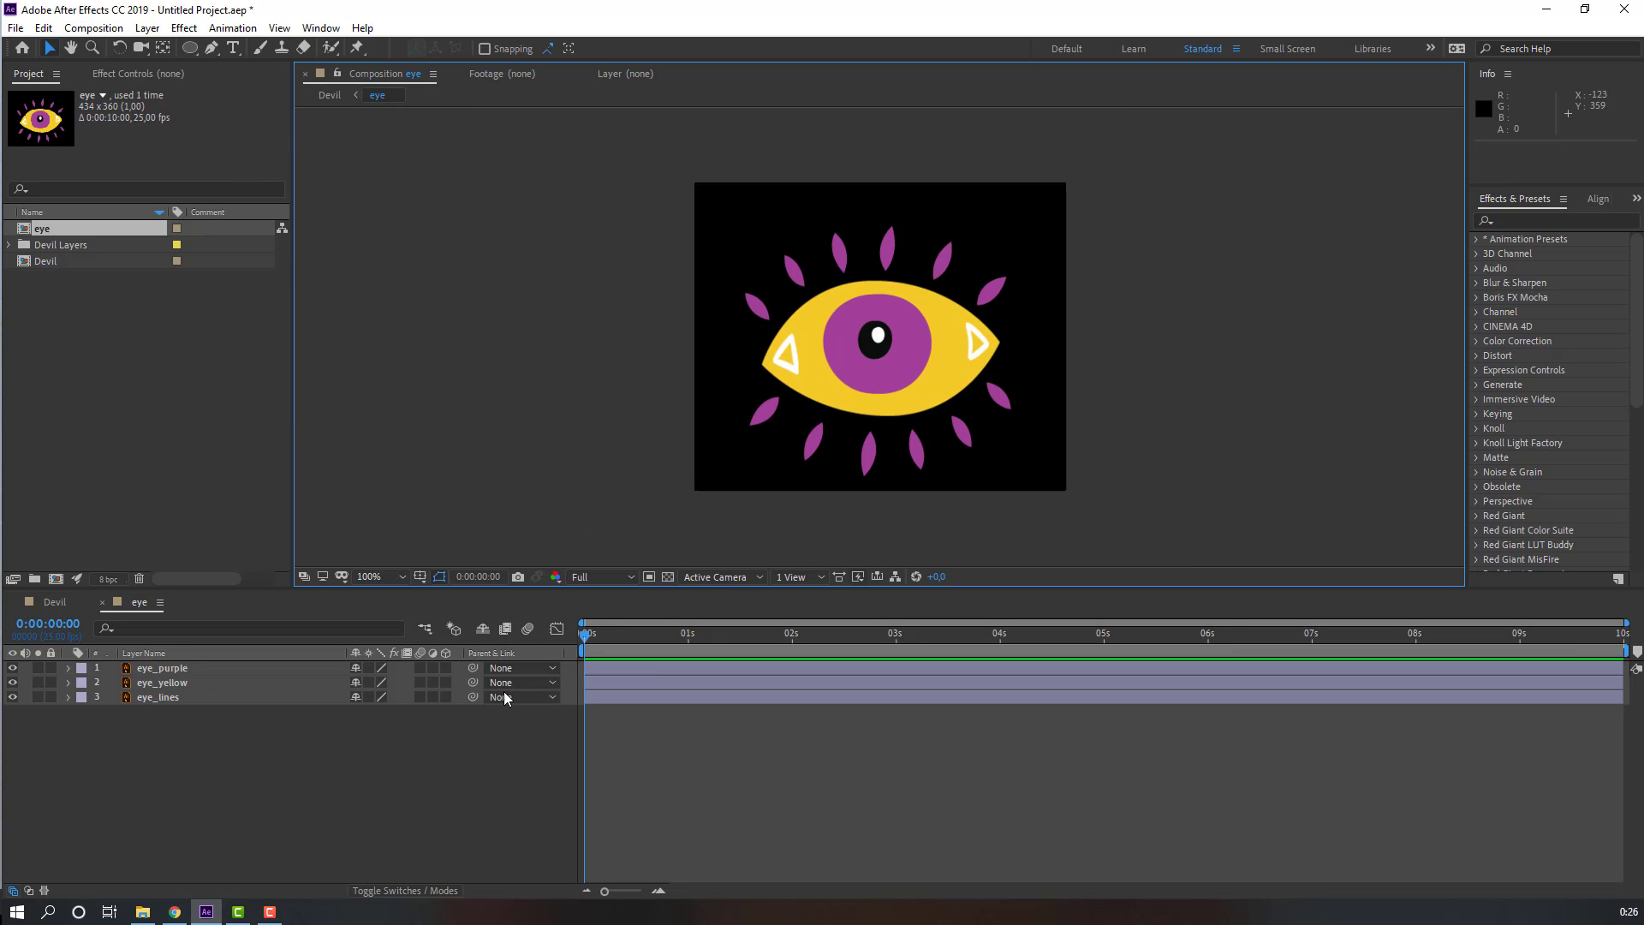
# Step: Return to the Devil composition and nudge the eye layer slightly up and to the right
pyautogui.click(53, 603)
pyautogui.moveTo(887, 358); pyautogui.dragTo(903, 340)
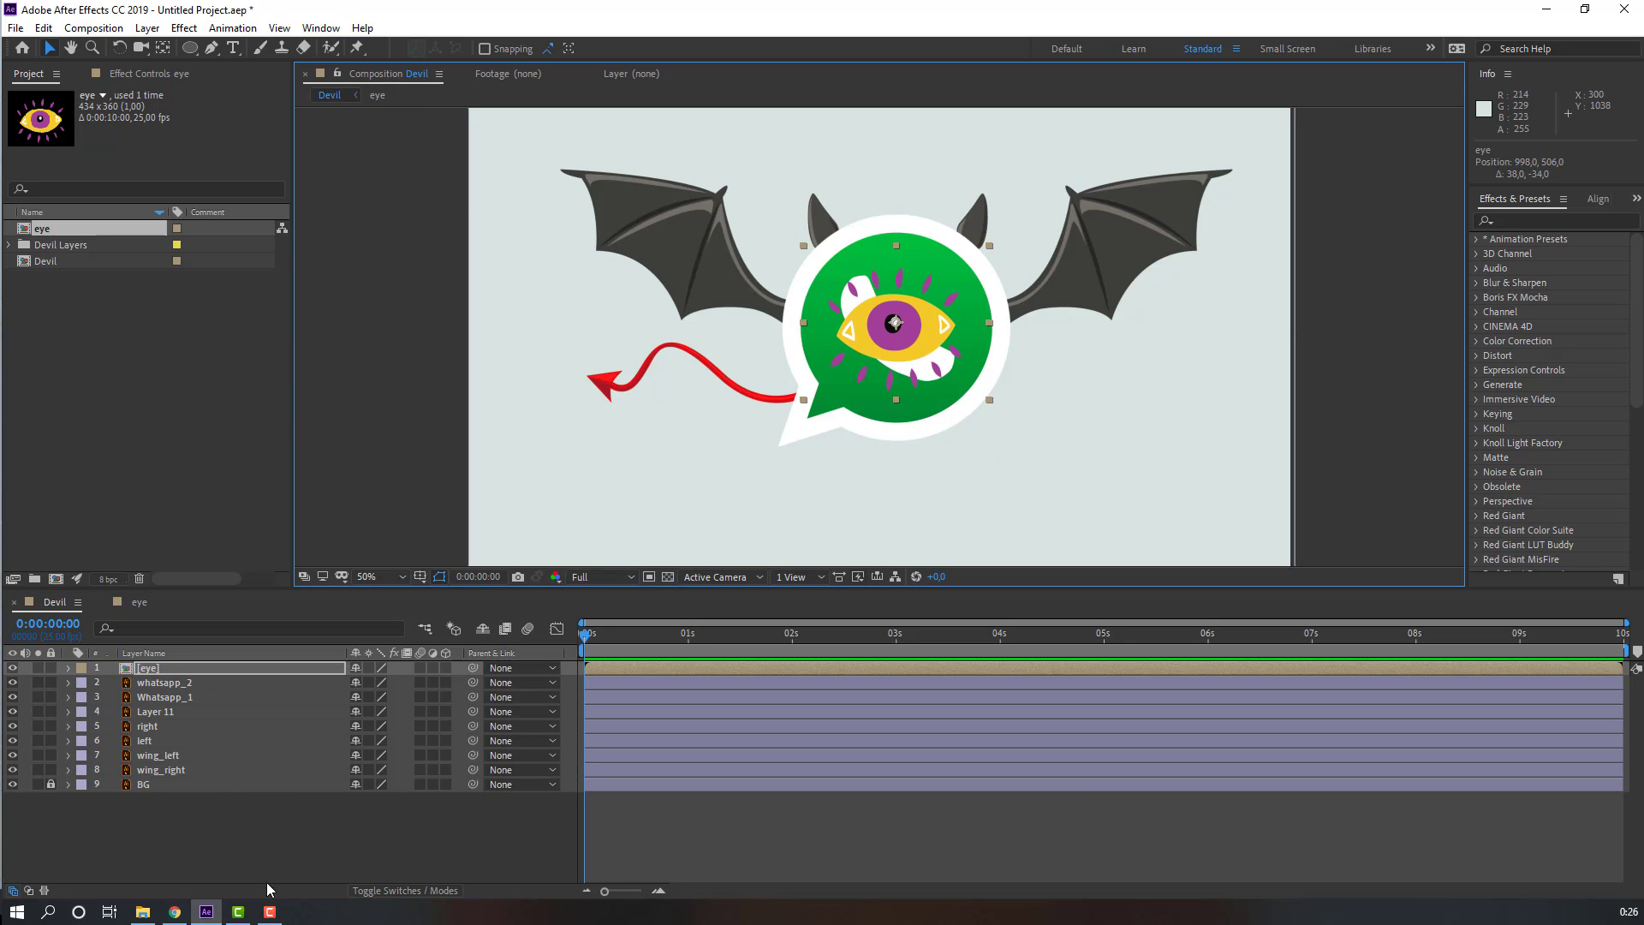
pyautogui.click(227, 841)
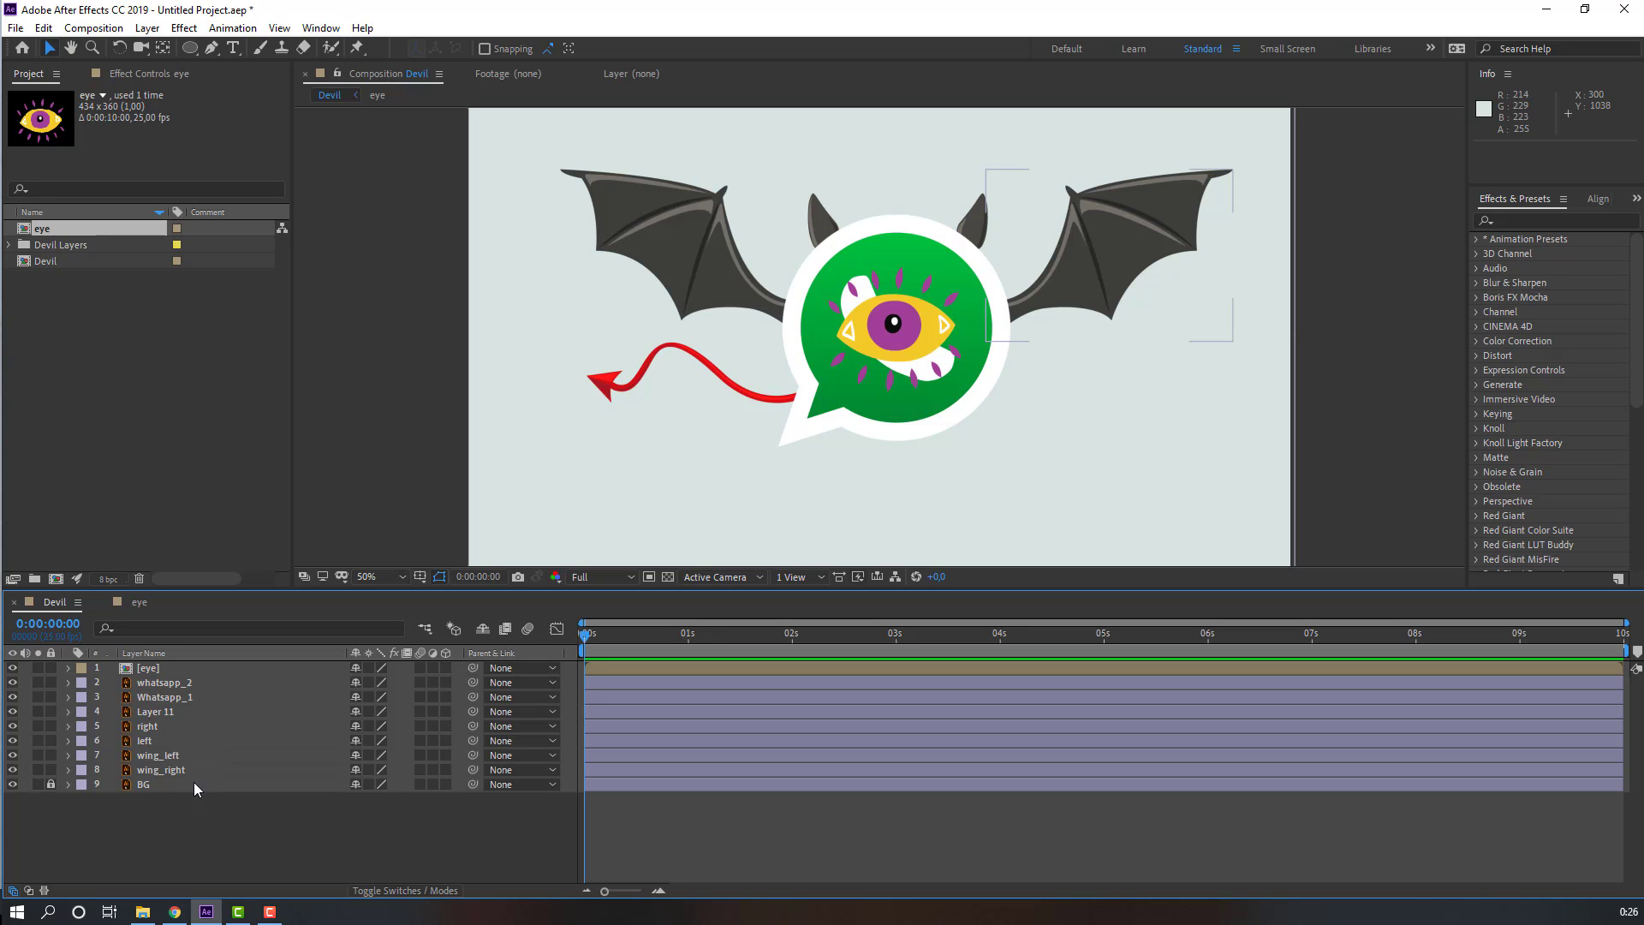
# Step: Solo wing_left and move its anchor point to the wing's lower inner corner
pyautogui.click(153, 756)
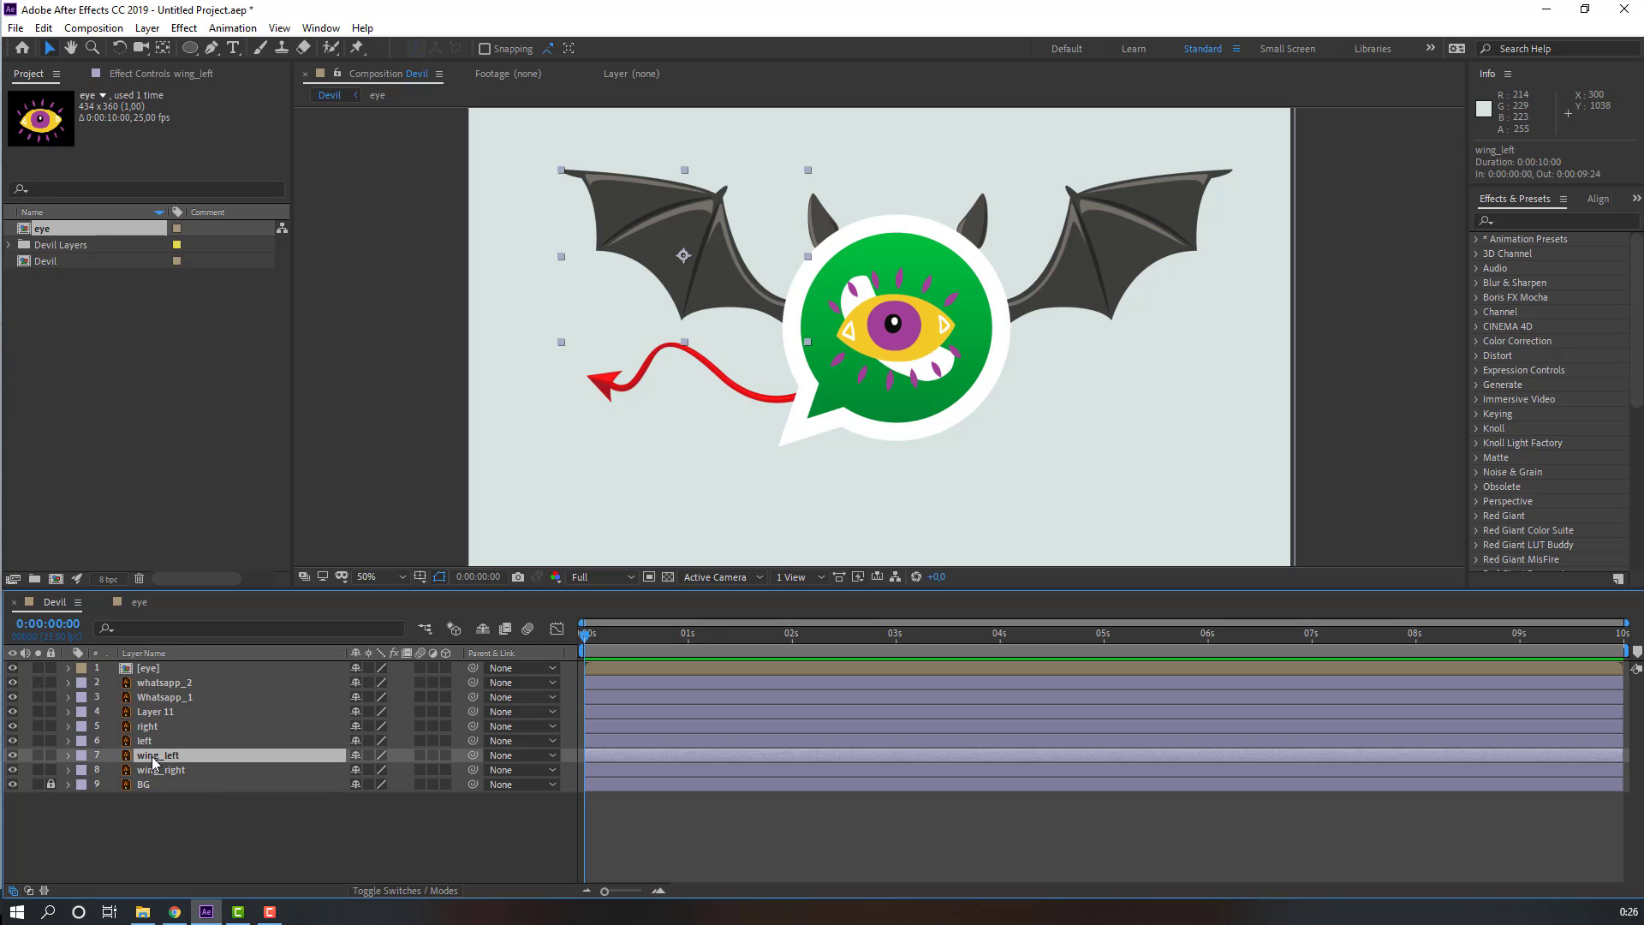
pyautogui.click(38, 755)
pyautogui.press('/')
pyautogui.click(163, 48)
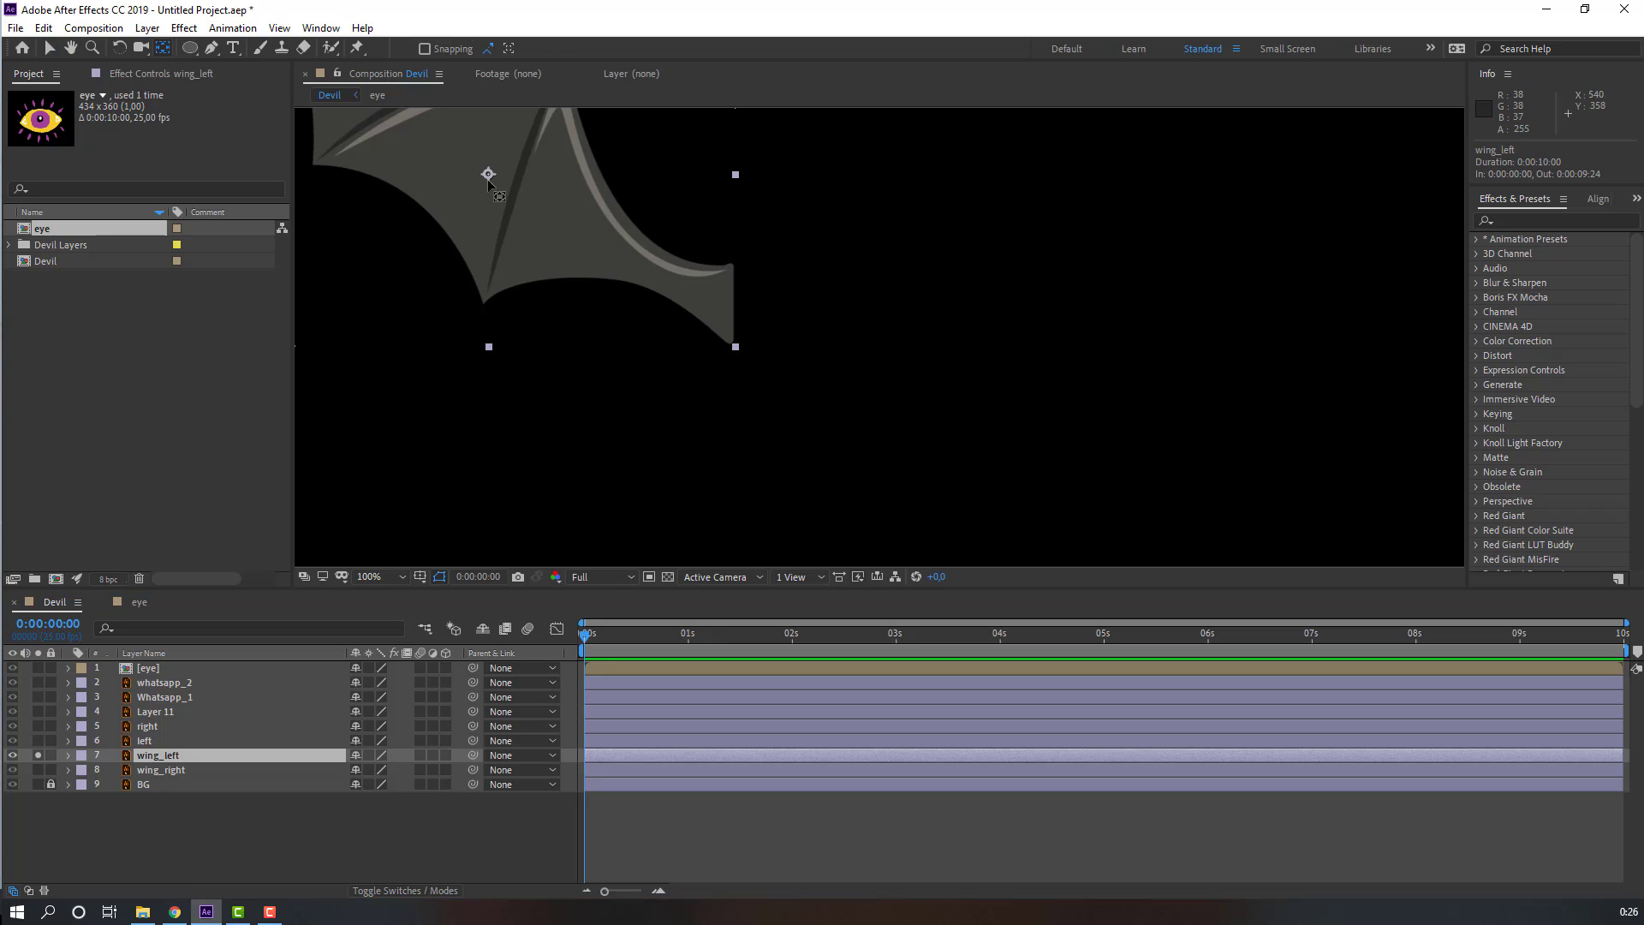
pyautogui.moveTo(489, 175); pyautogui.dragTo(727, 330)
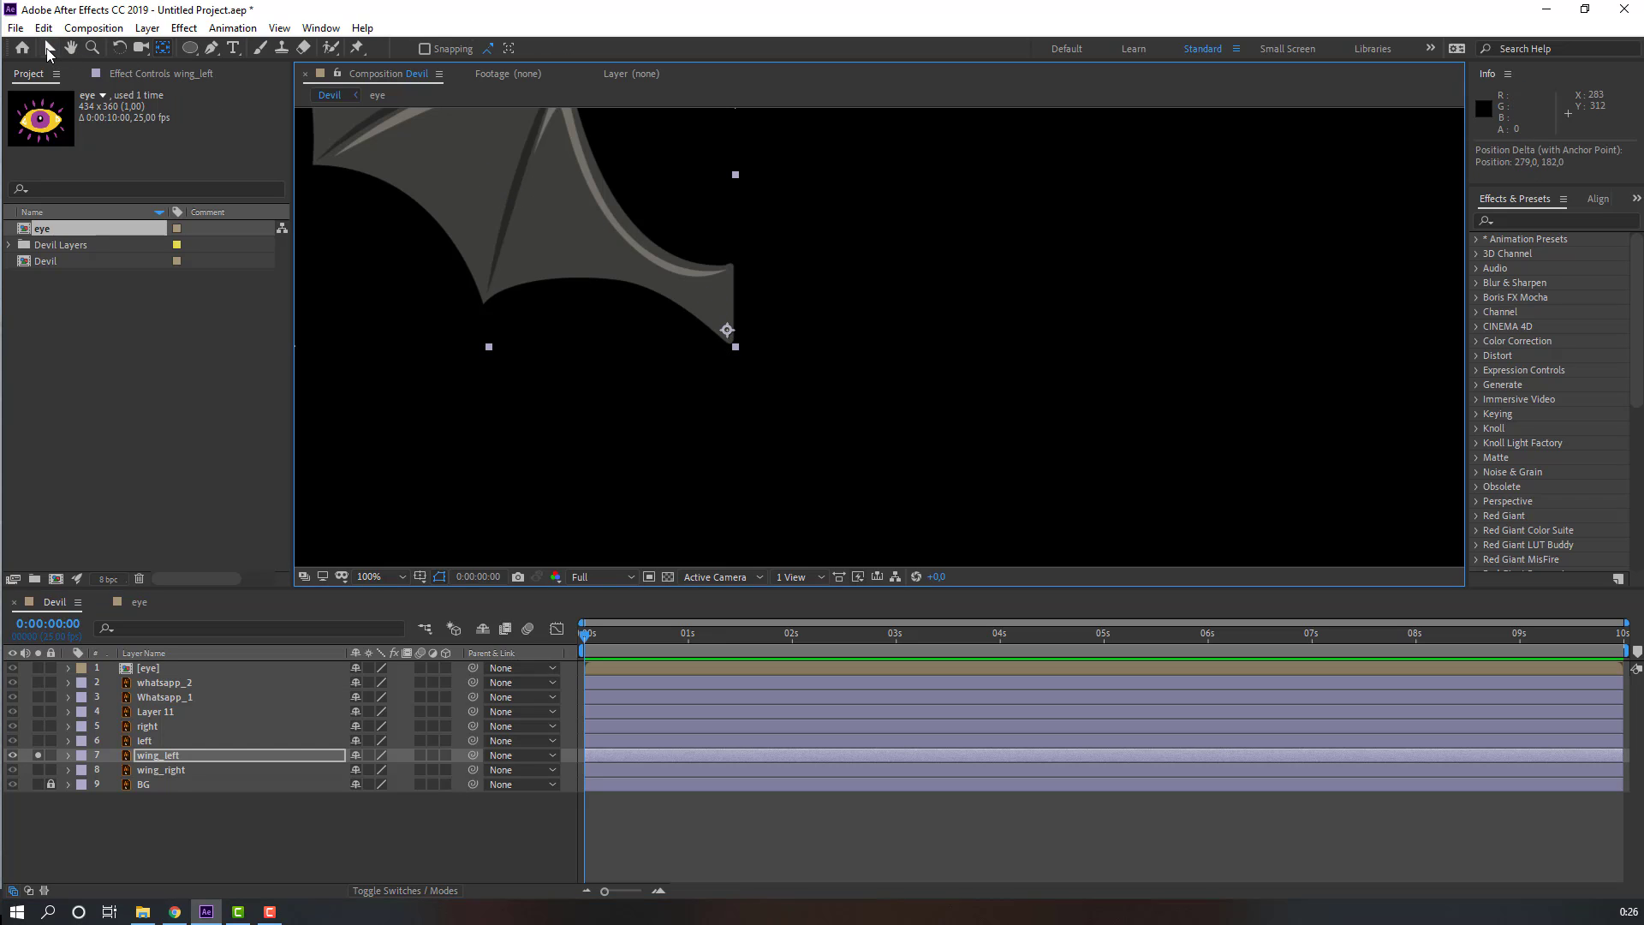
pyautogui.click(48, 49)
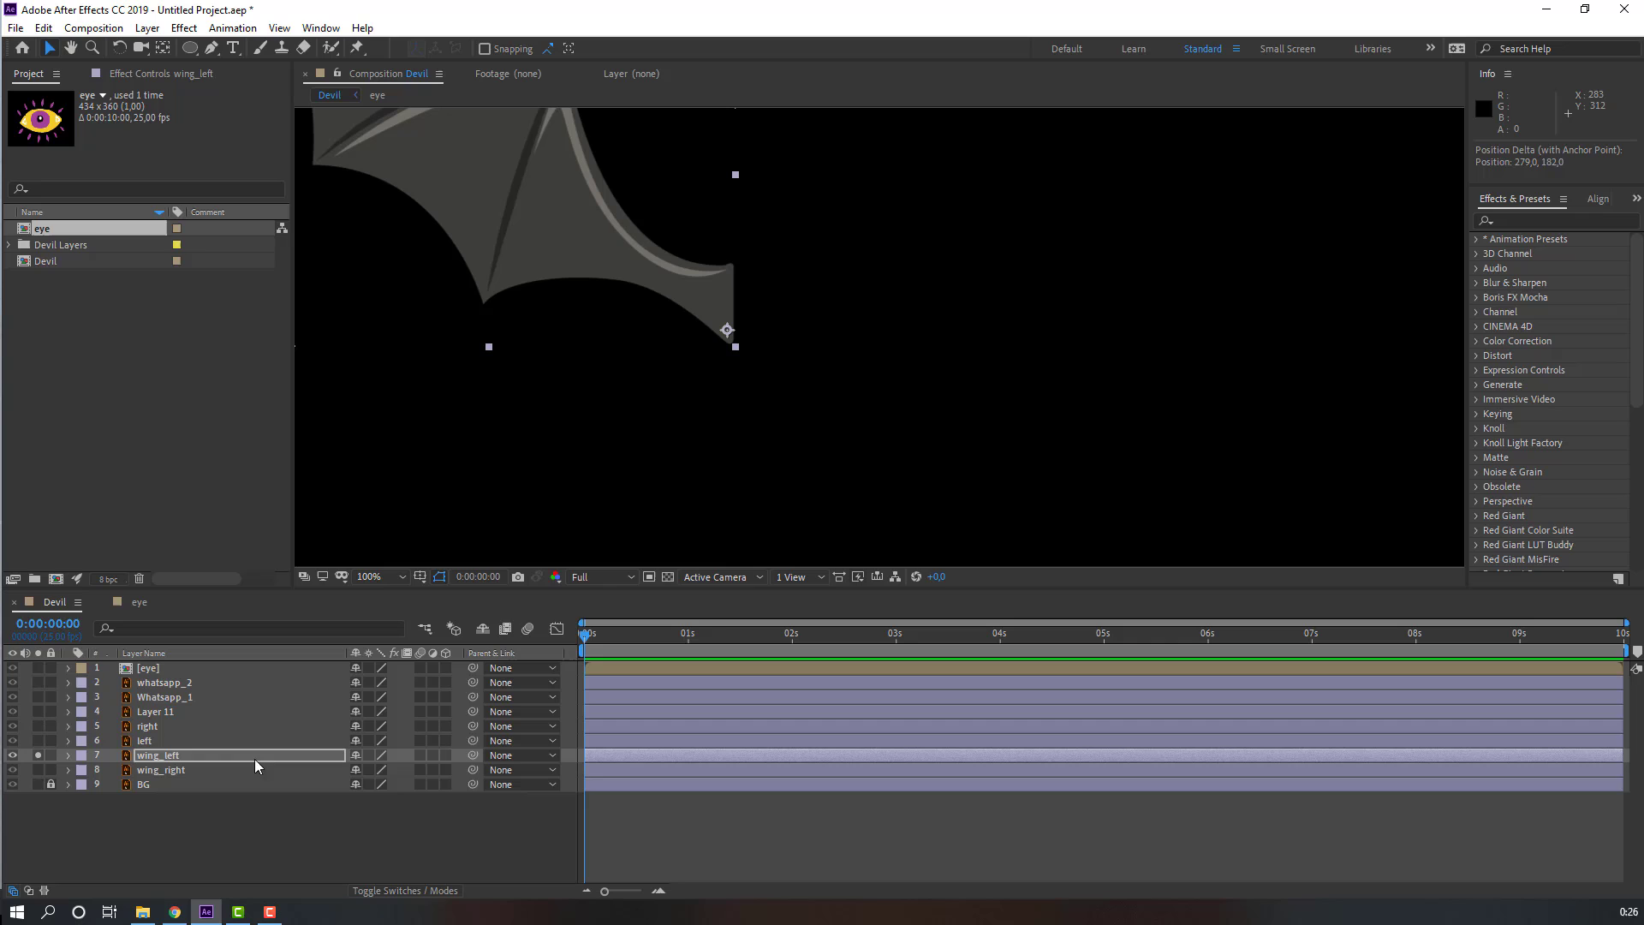
# Step: Solo wing_right, move its anchor point to the wing's lower inner corner, and unsolo both wing layers
pyautogui.click(160, 771)
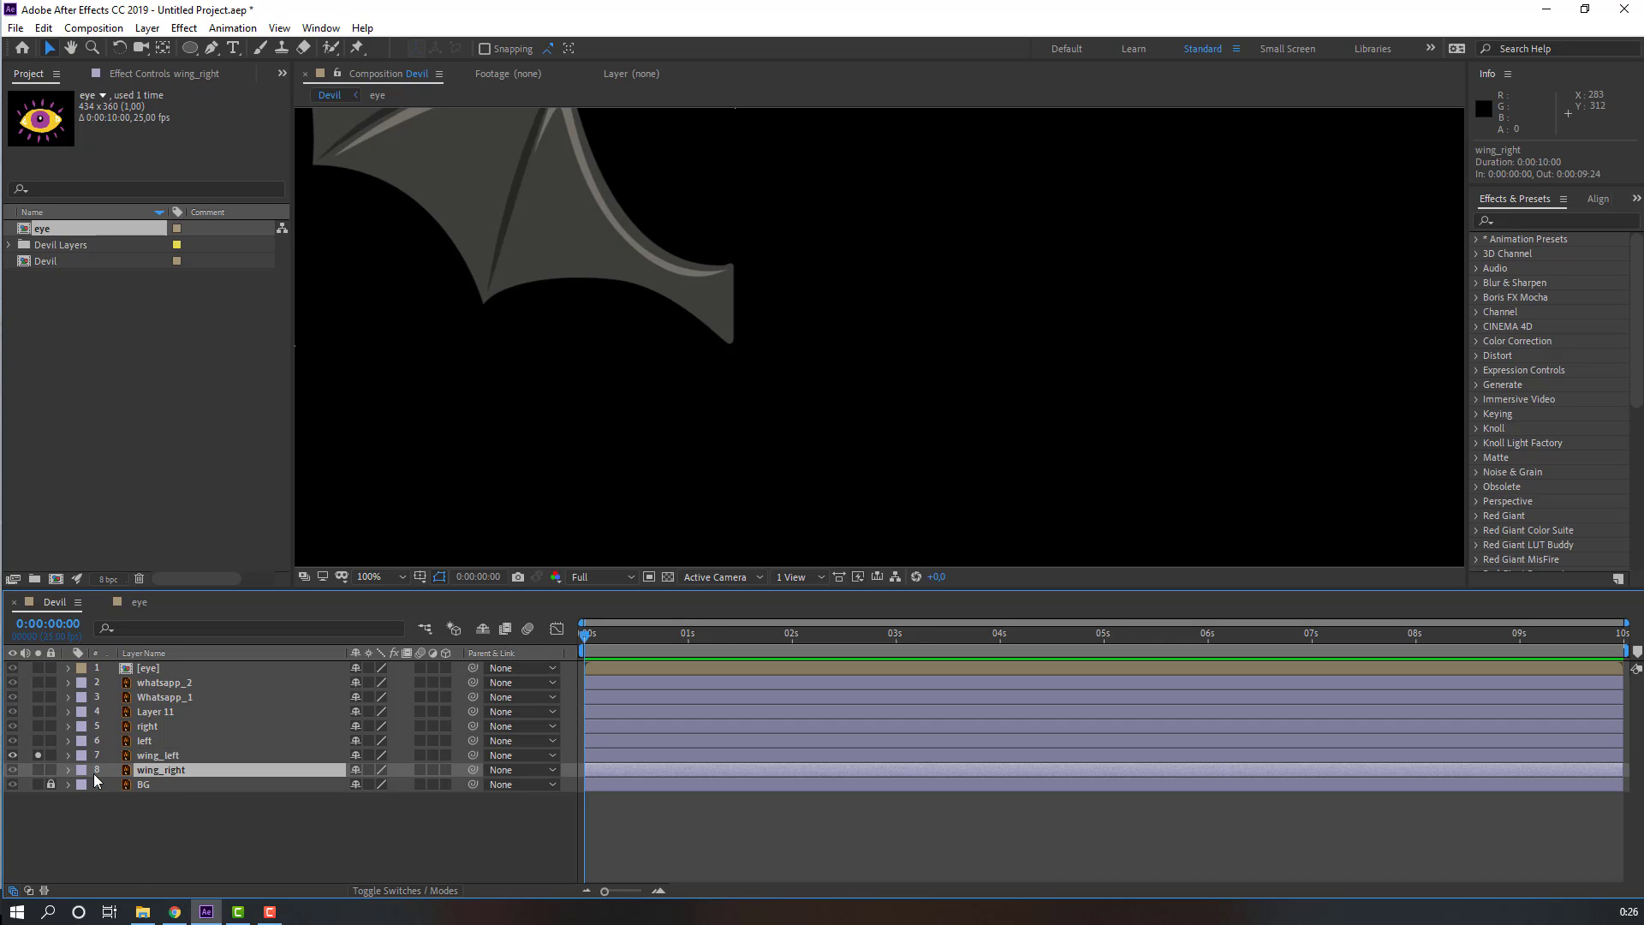
pyautogui.click(38, 769)
pyautogui.scroll(-2, 1035, 349)
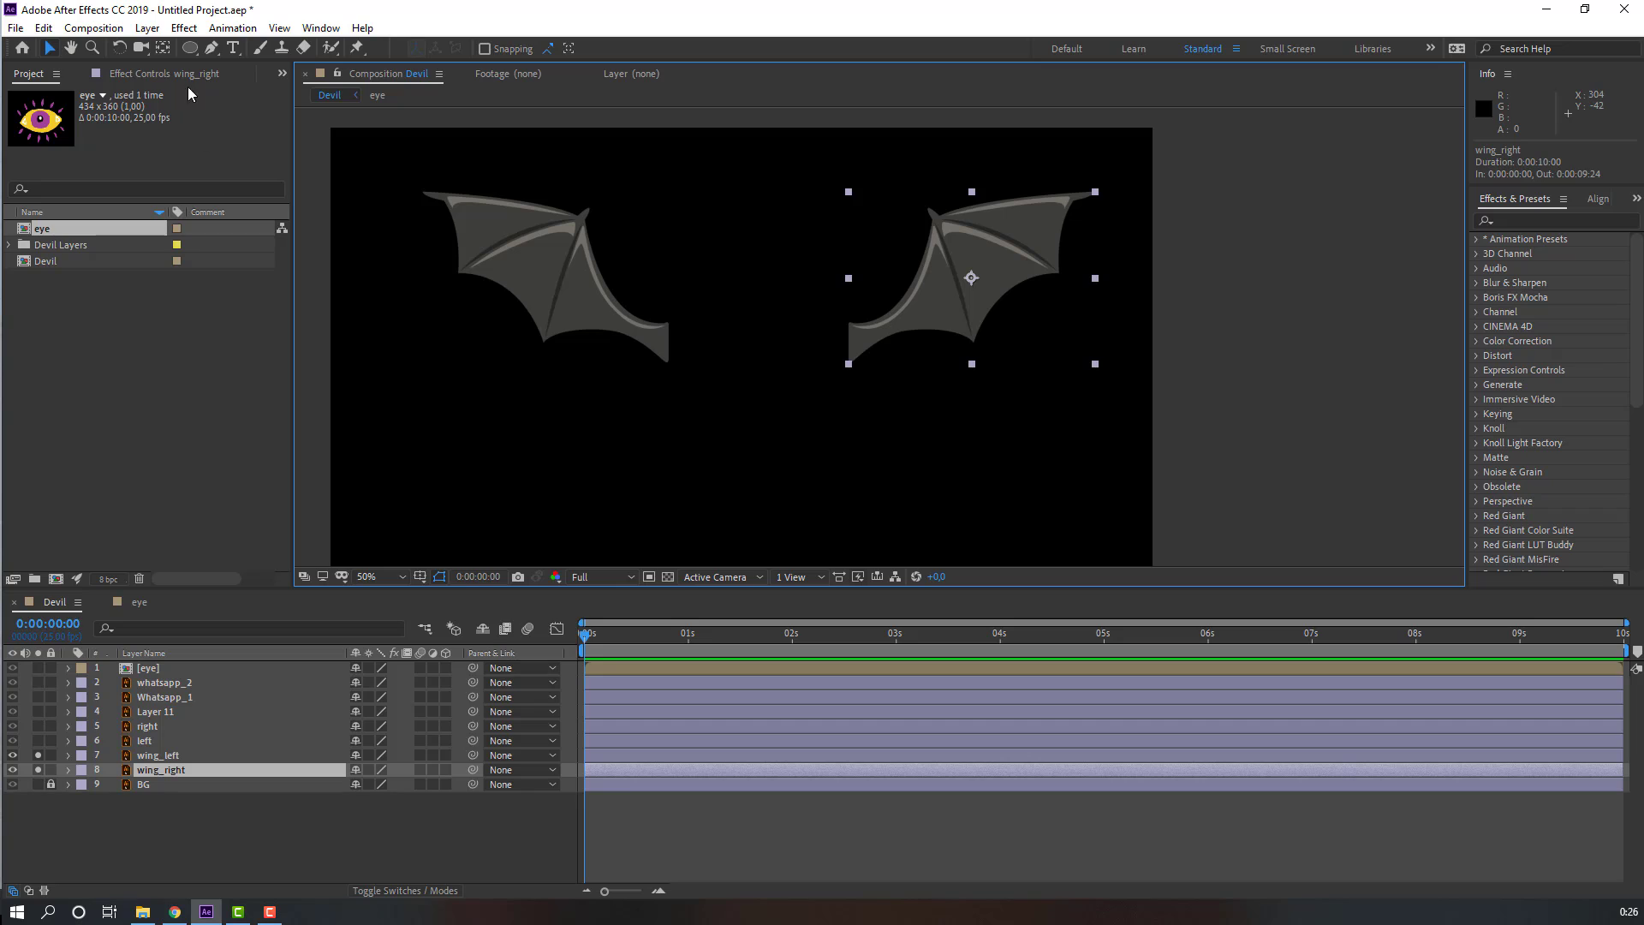
pyautogui.click(162, 49)
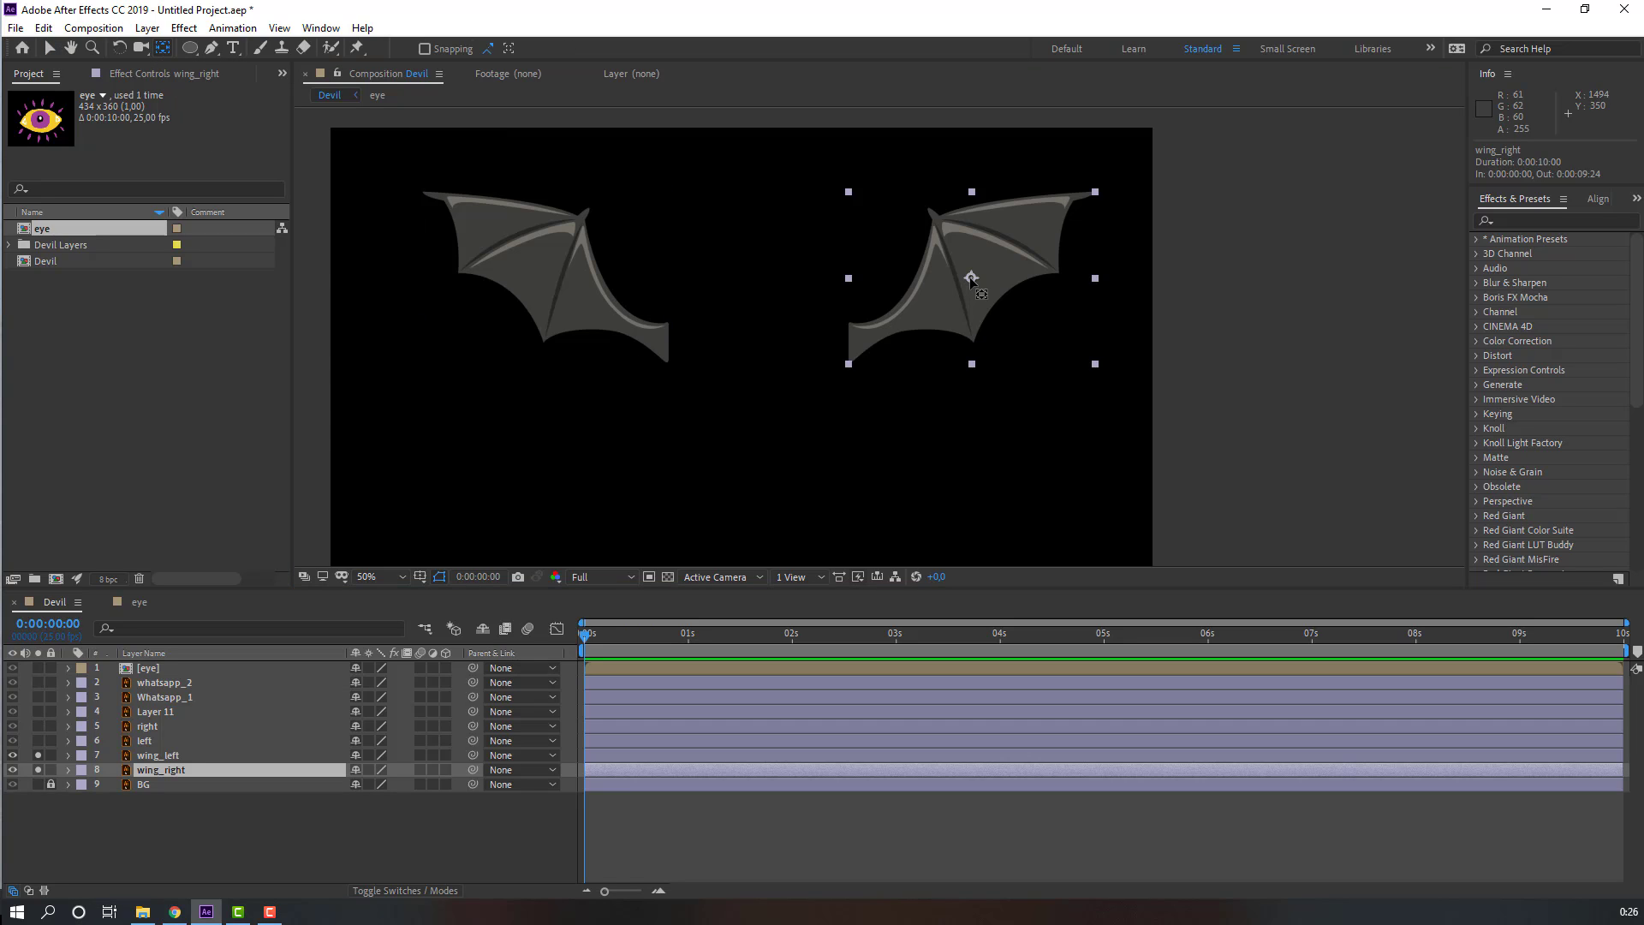
pyautogui.moveTo(970, 277); pyautogui.dragTo(850, 354)
pyautogui.click(50, 51)
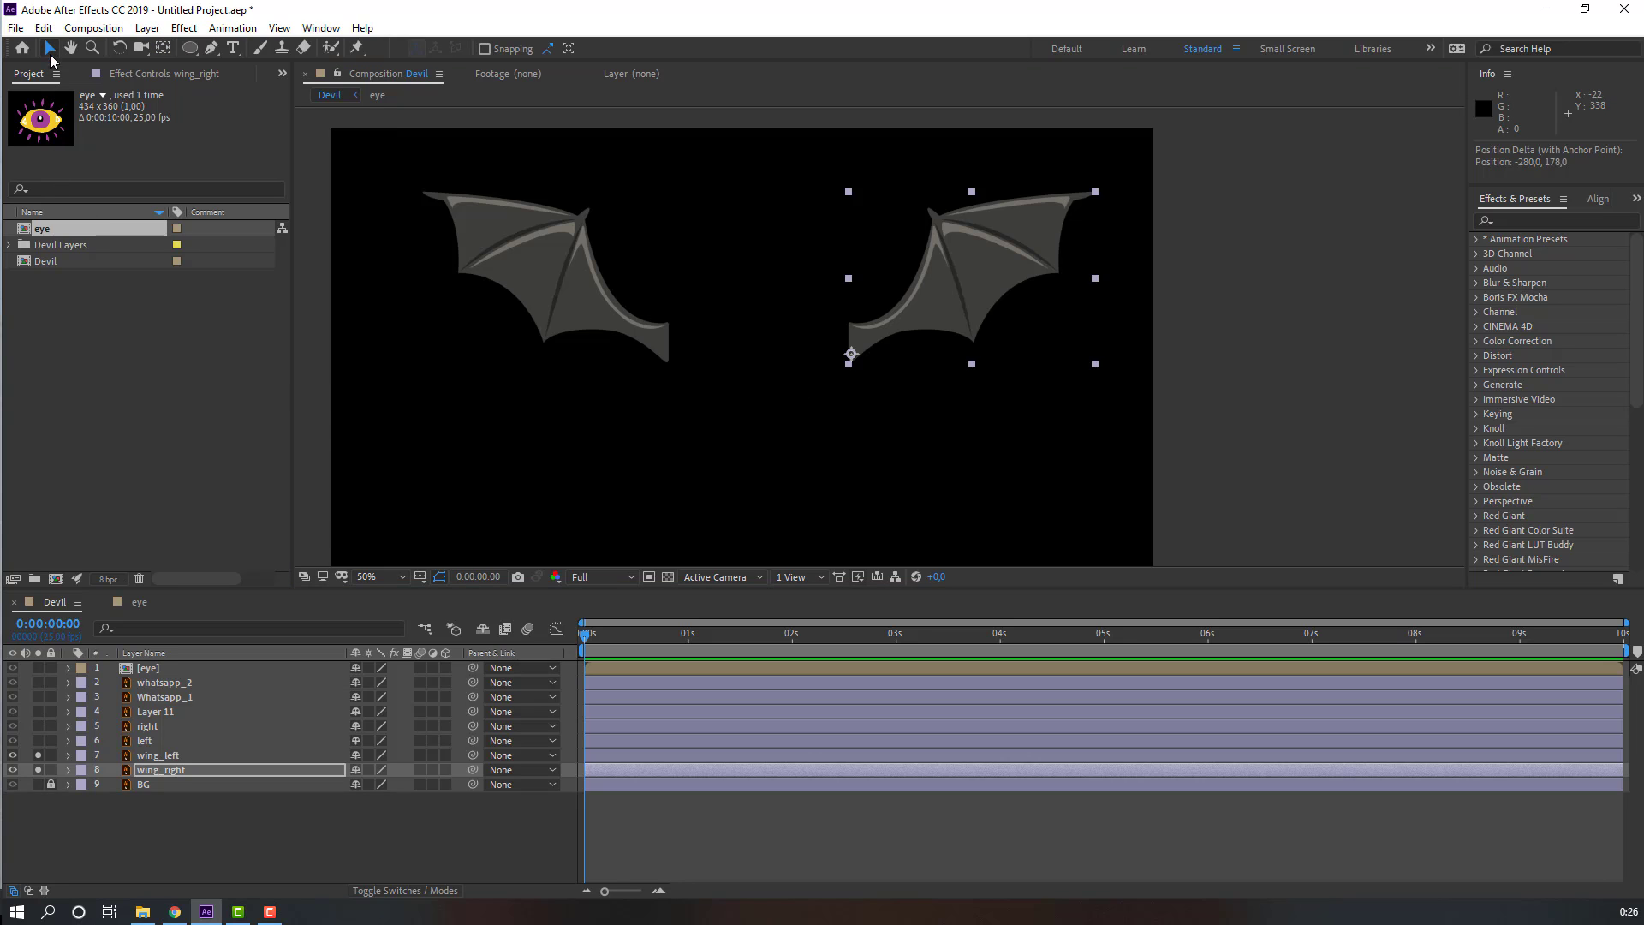
pyautogui.moveTo(38, 755); pyautogui.dragTo(38, 772)
pyautogui.click(187, 843)
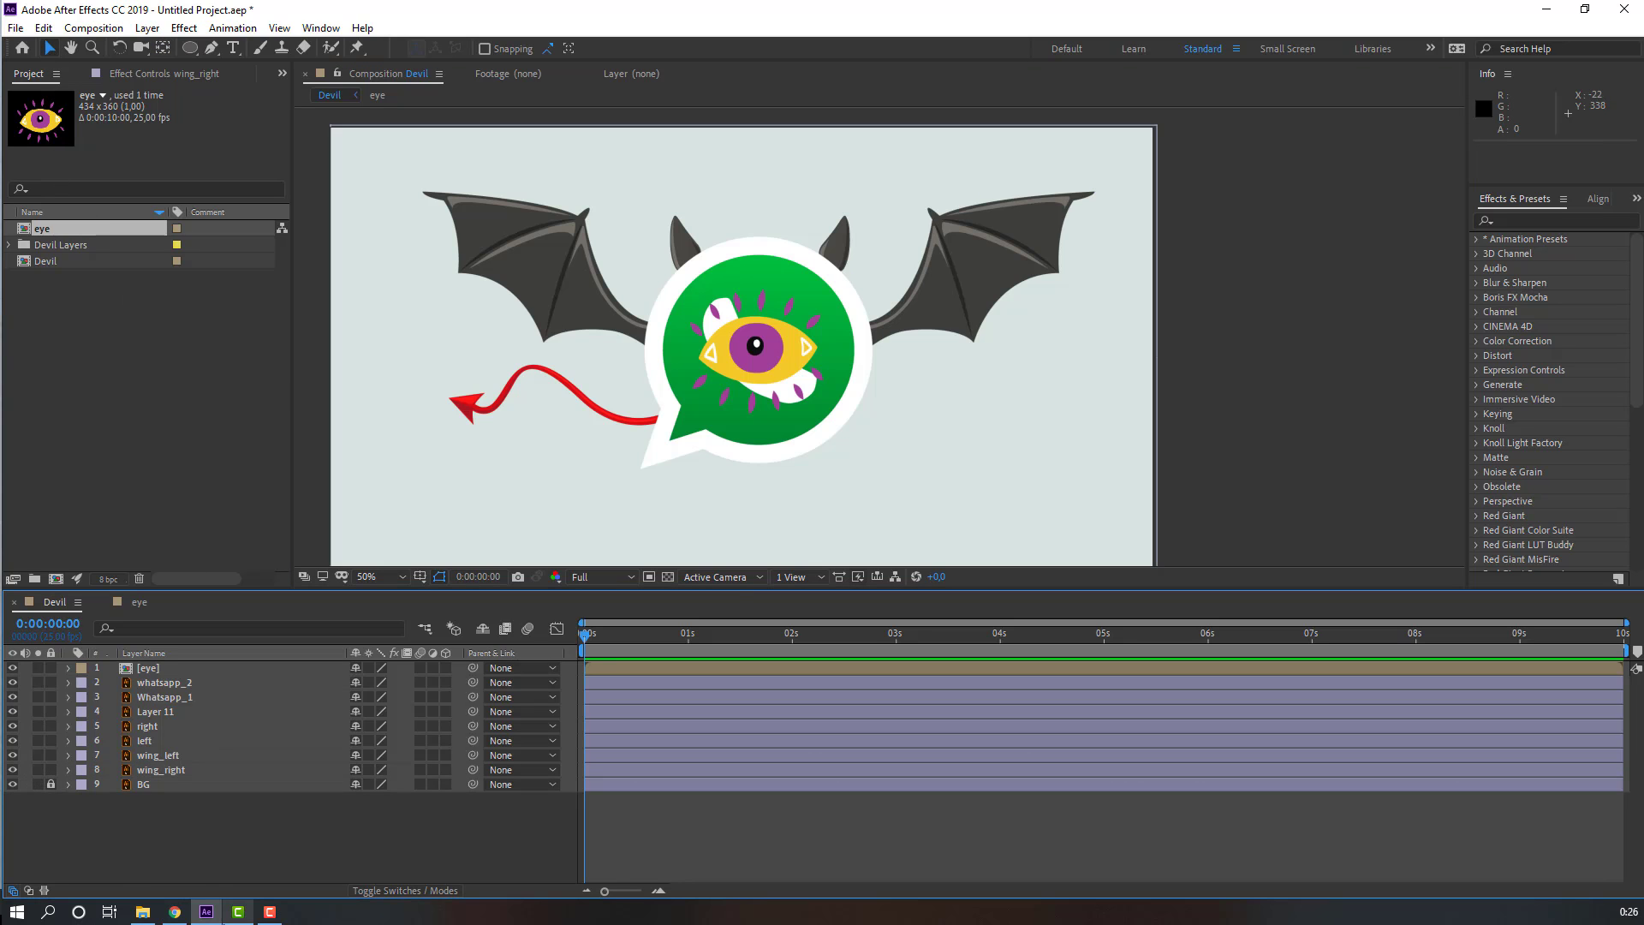
# Step: Move the tail layer Layer 11's anchor point to the tail's right end where it meets the logo
pyautogui.click(146, 715)
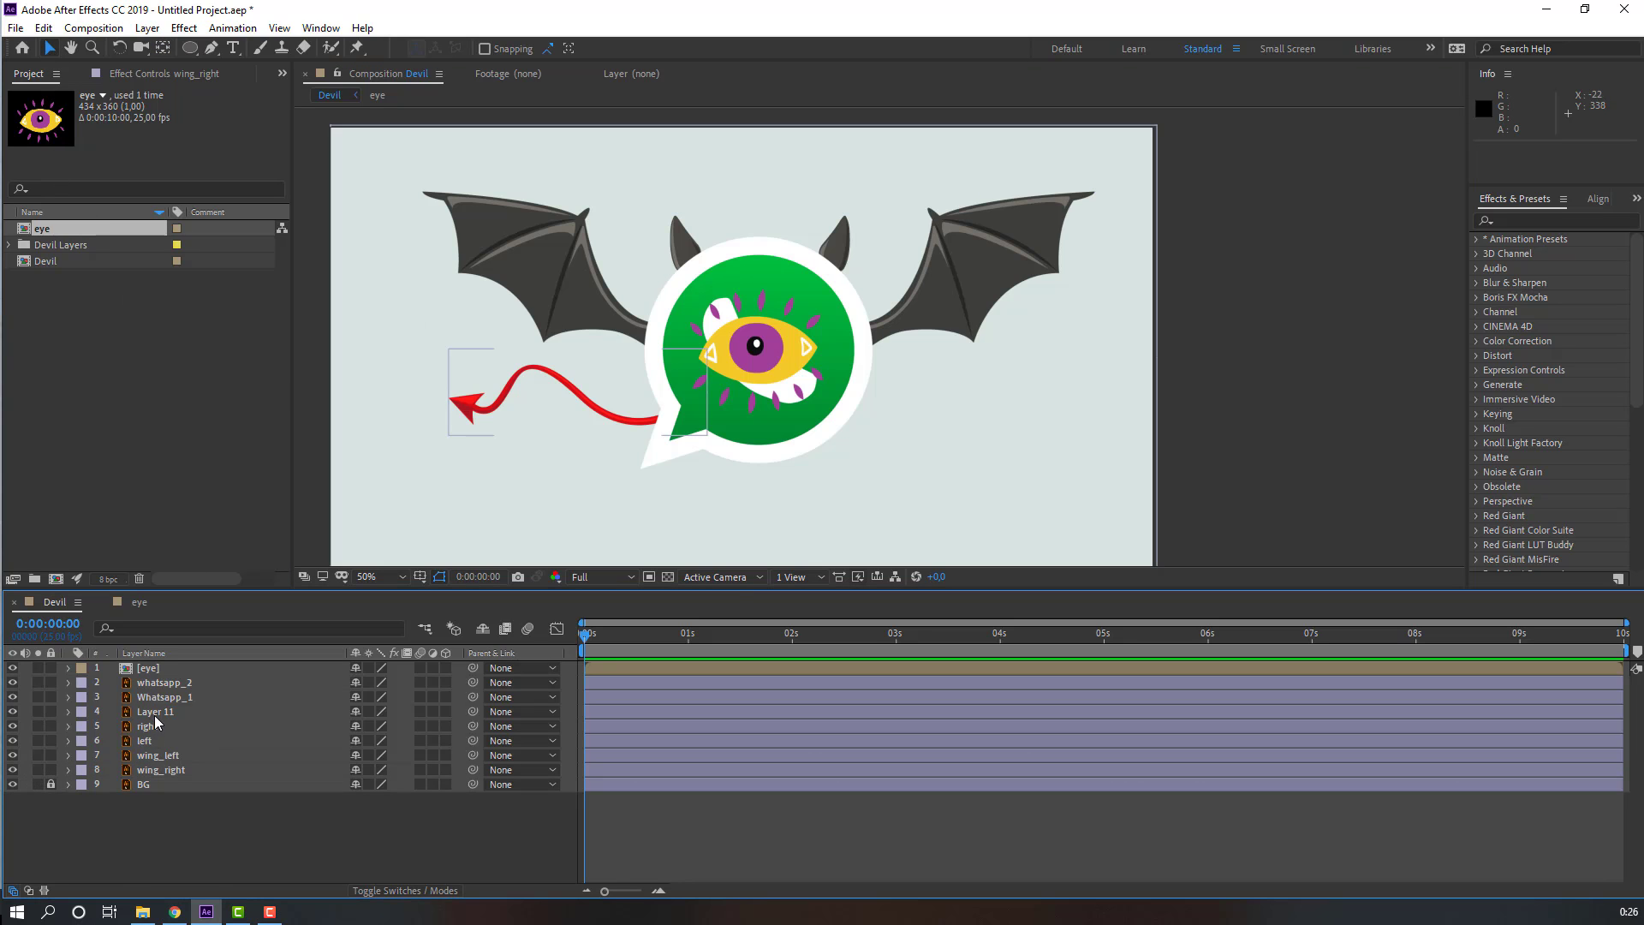
pyautogui.click(38, 712)
pyautogui.click(163, 48)
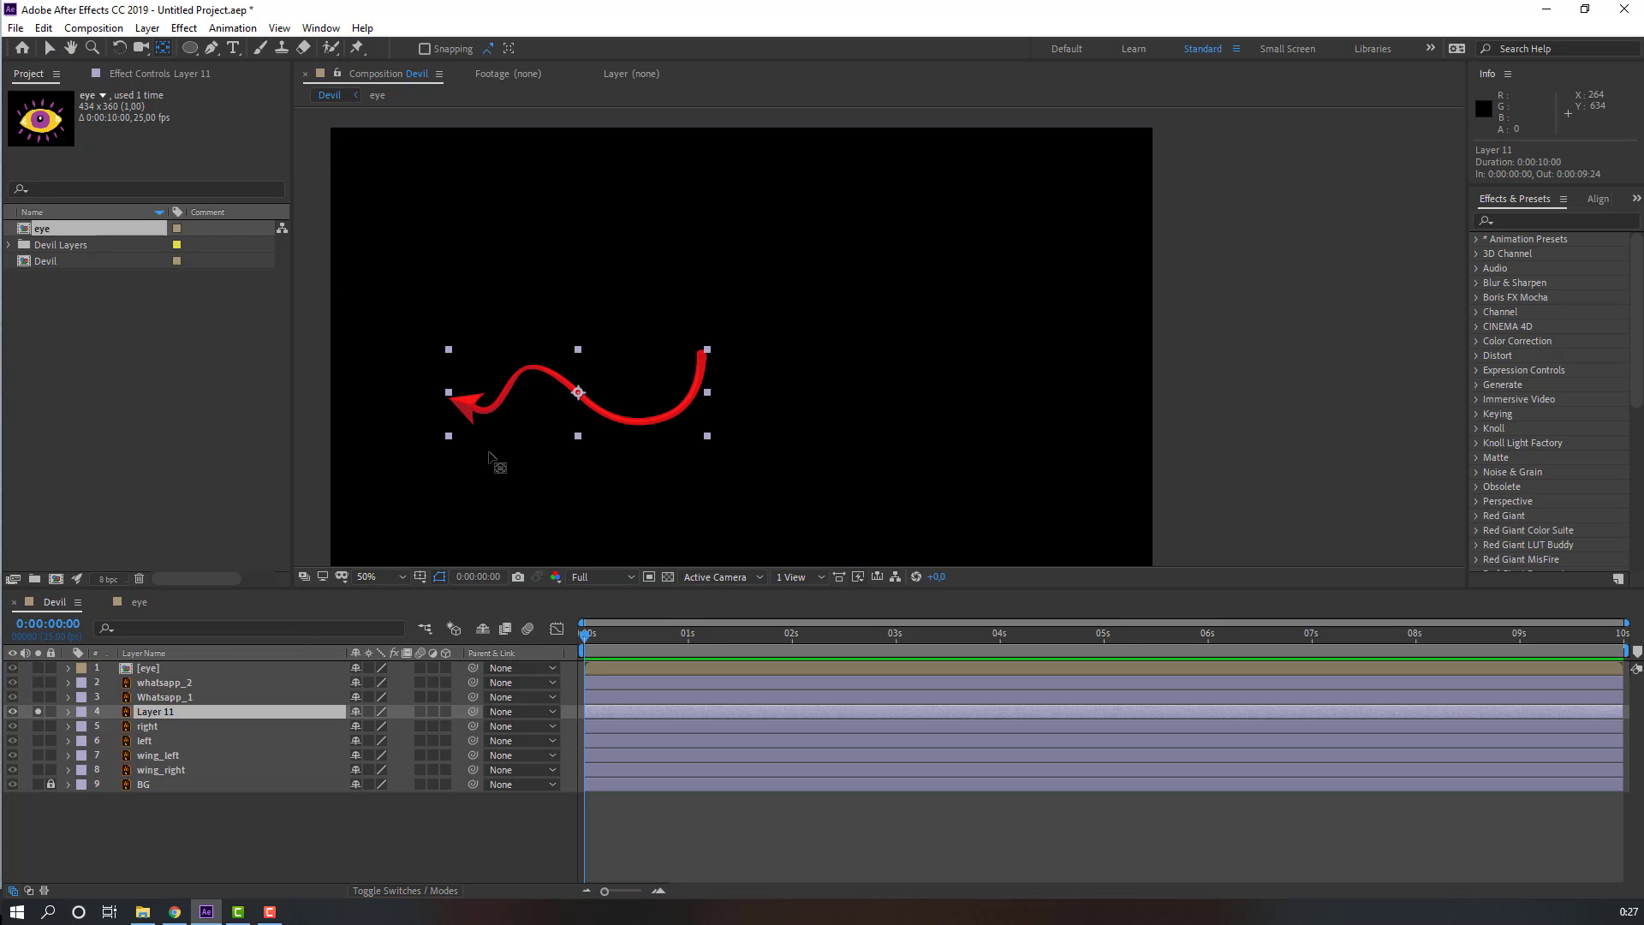
pyautogui.moveTo(578, 392); pyautogui.dragTo(702, 353)
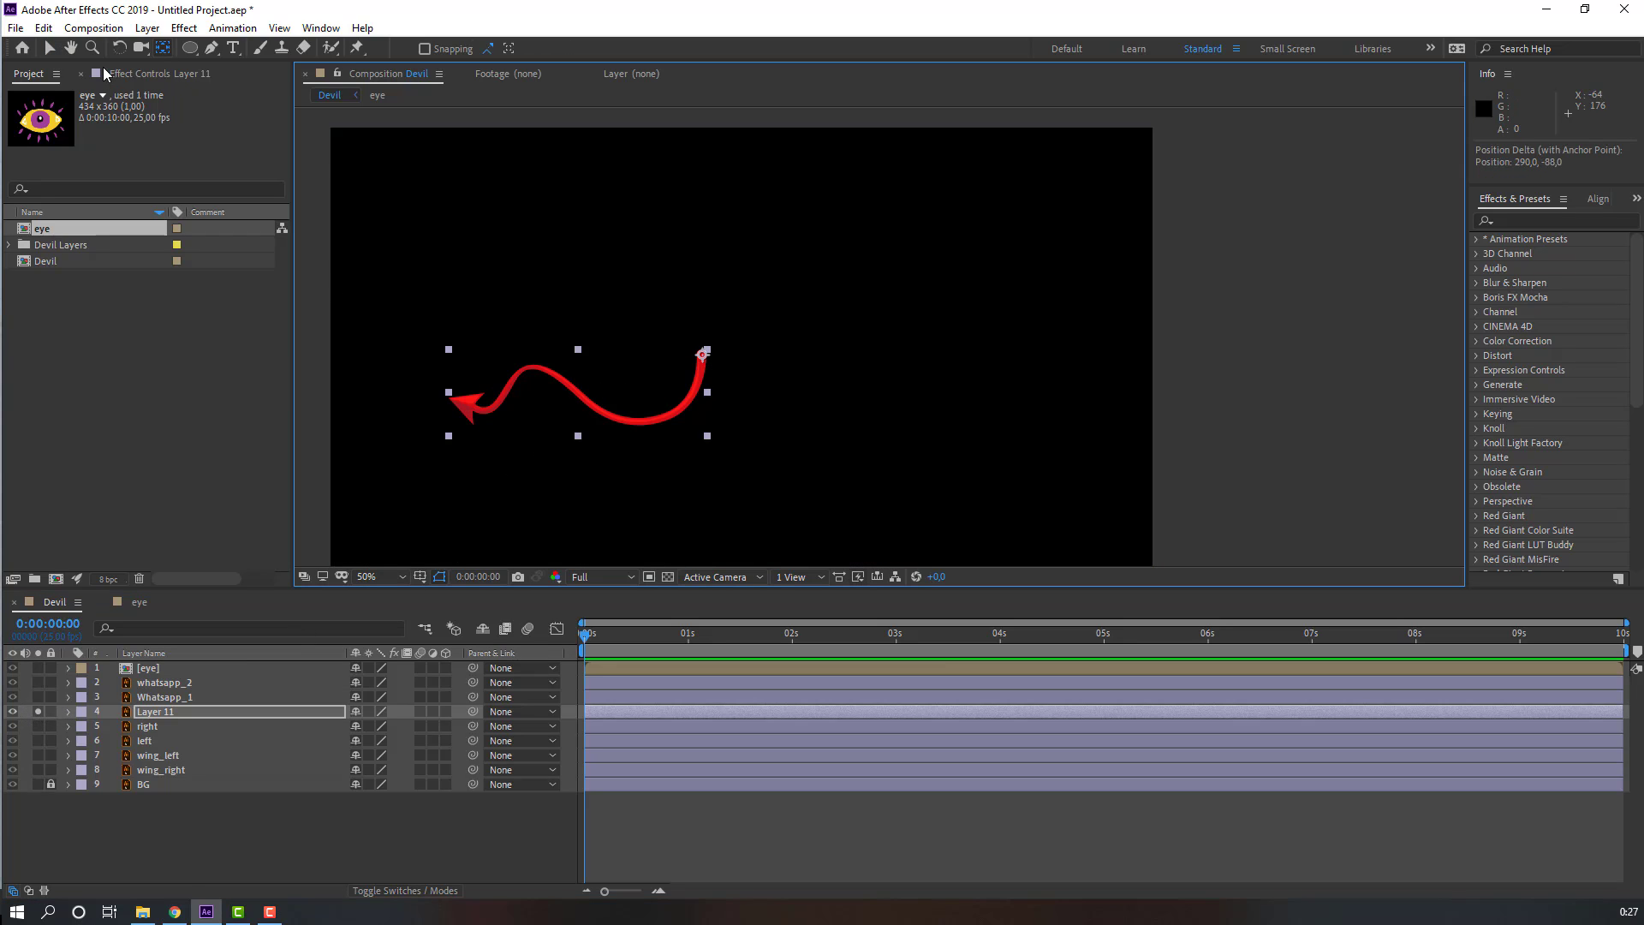
pyautogui.click(52, 49)
pyautogui.click(38, 712)
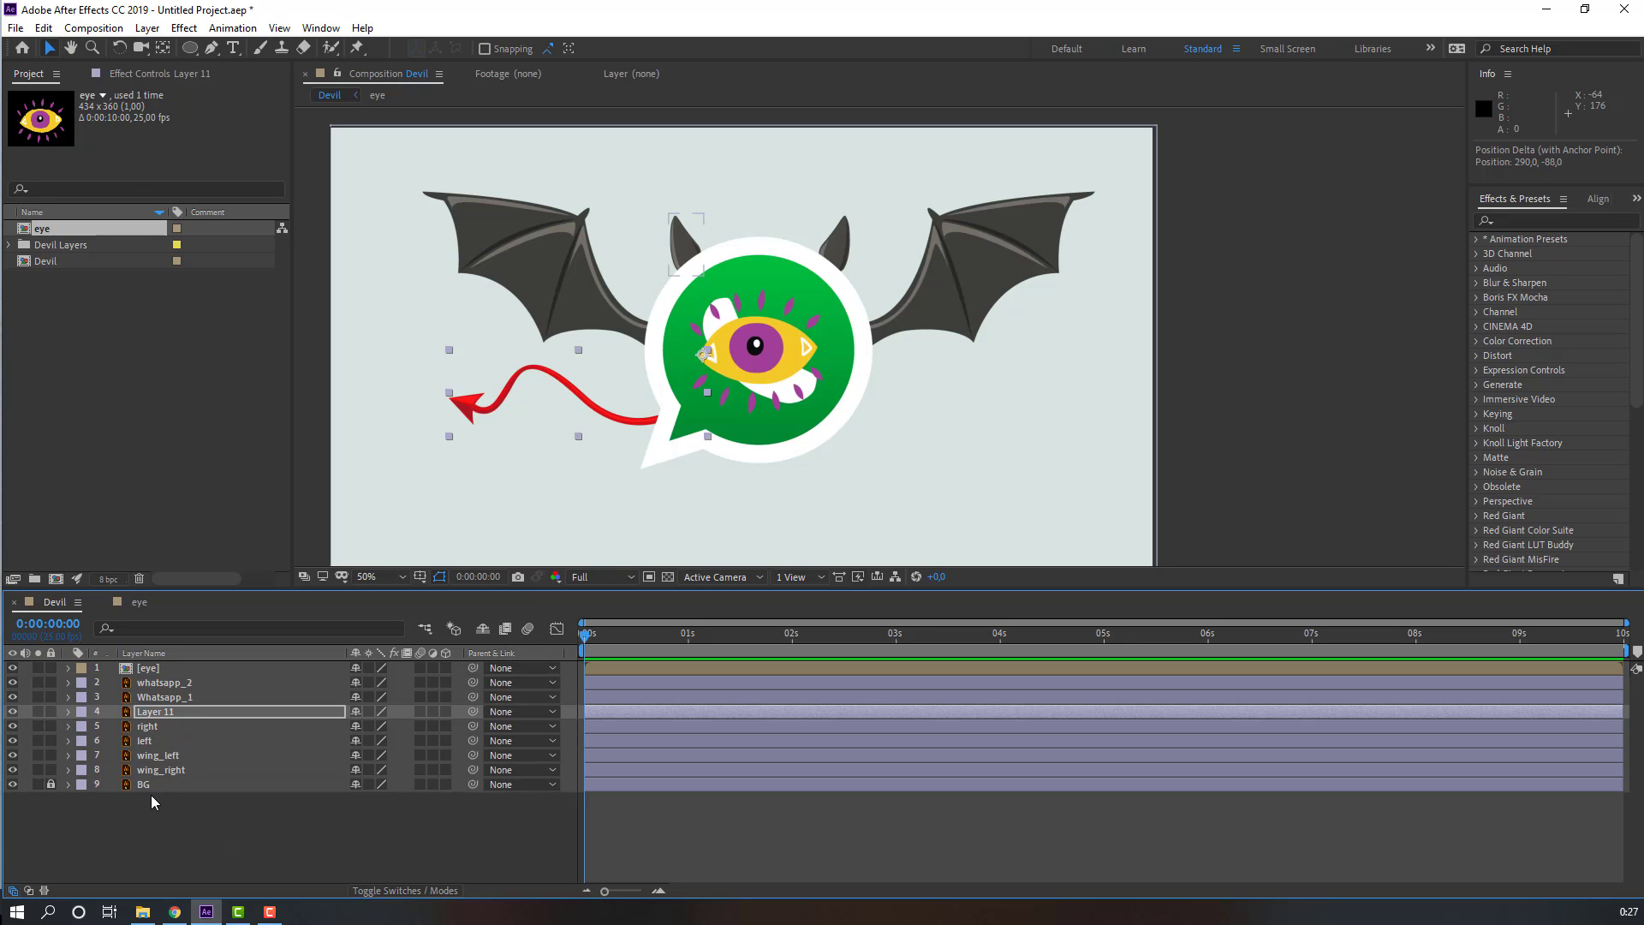
# Step: Slide the eye, wing_left, wing_right and Layer 11 layer bars so they start at about 3 seconds
pyautogui.click(151, 669)
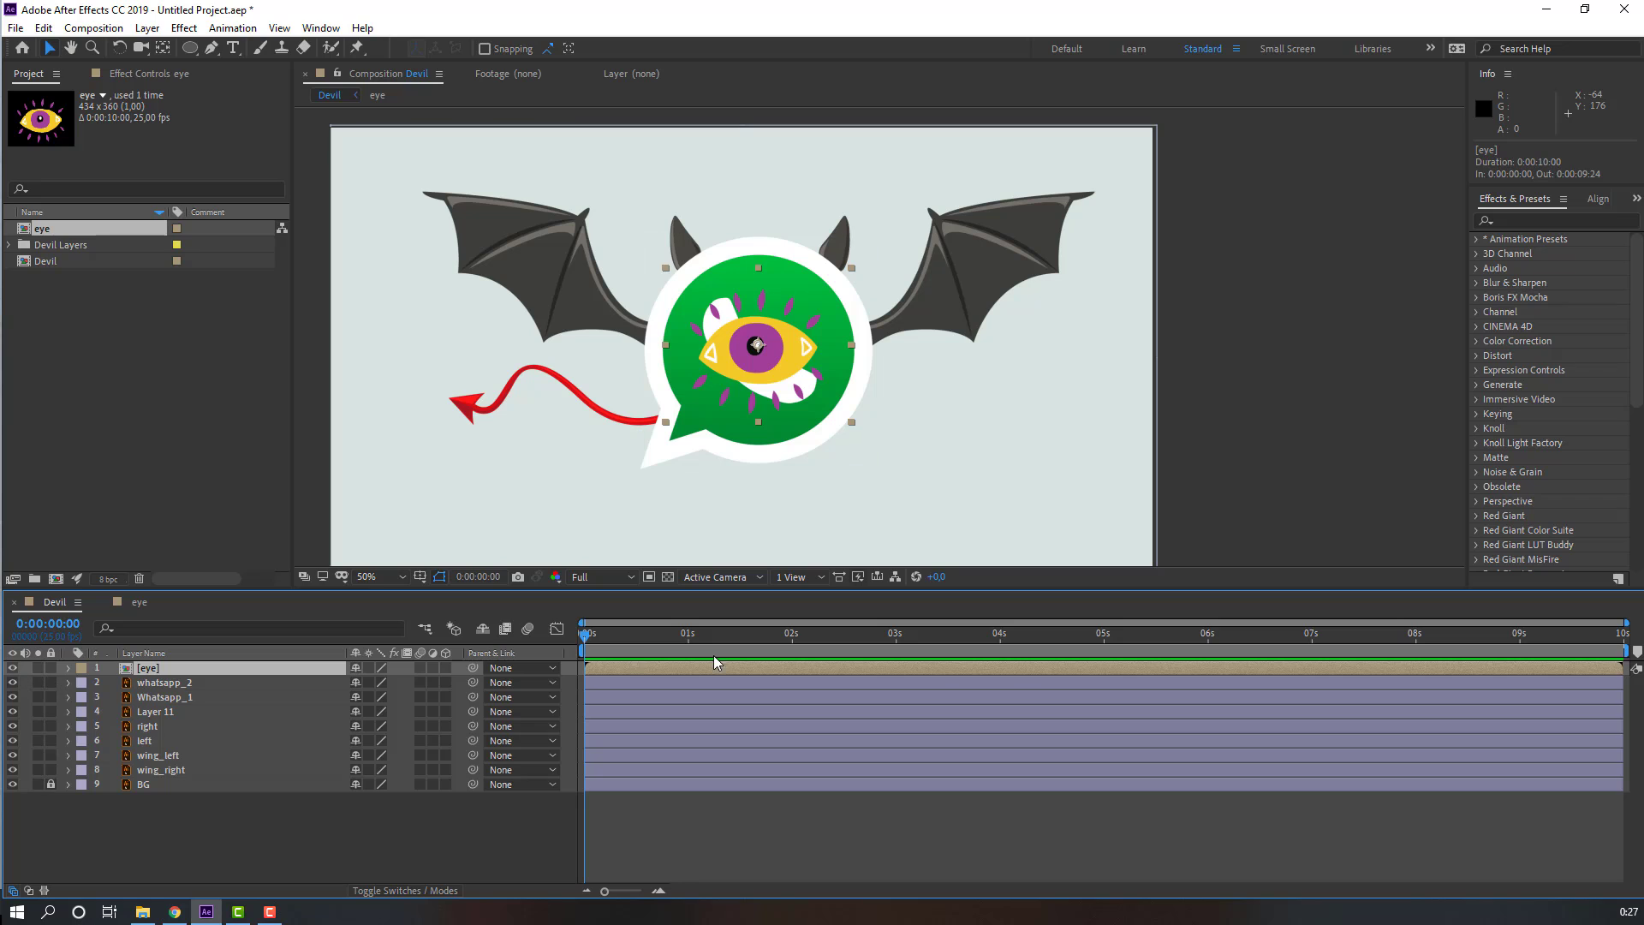
pyautogui.moveTo(604, 669); pyautogui.dragTo(920, 670)
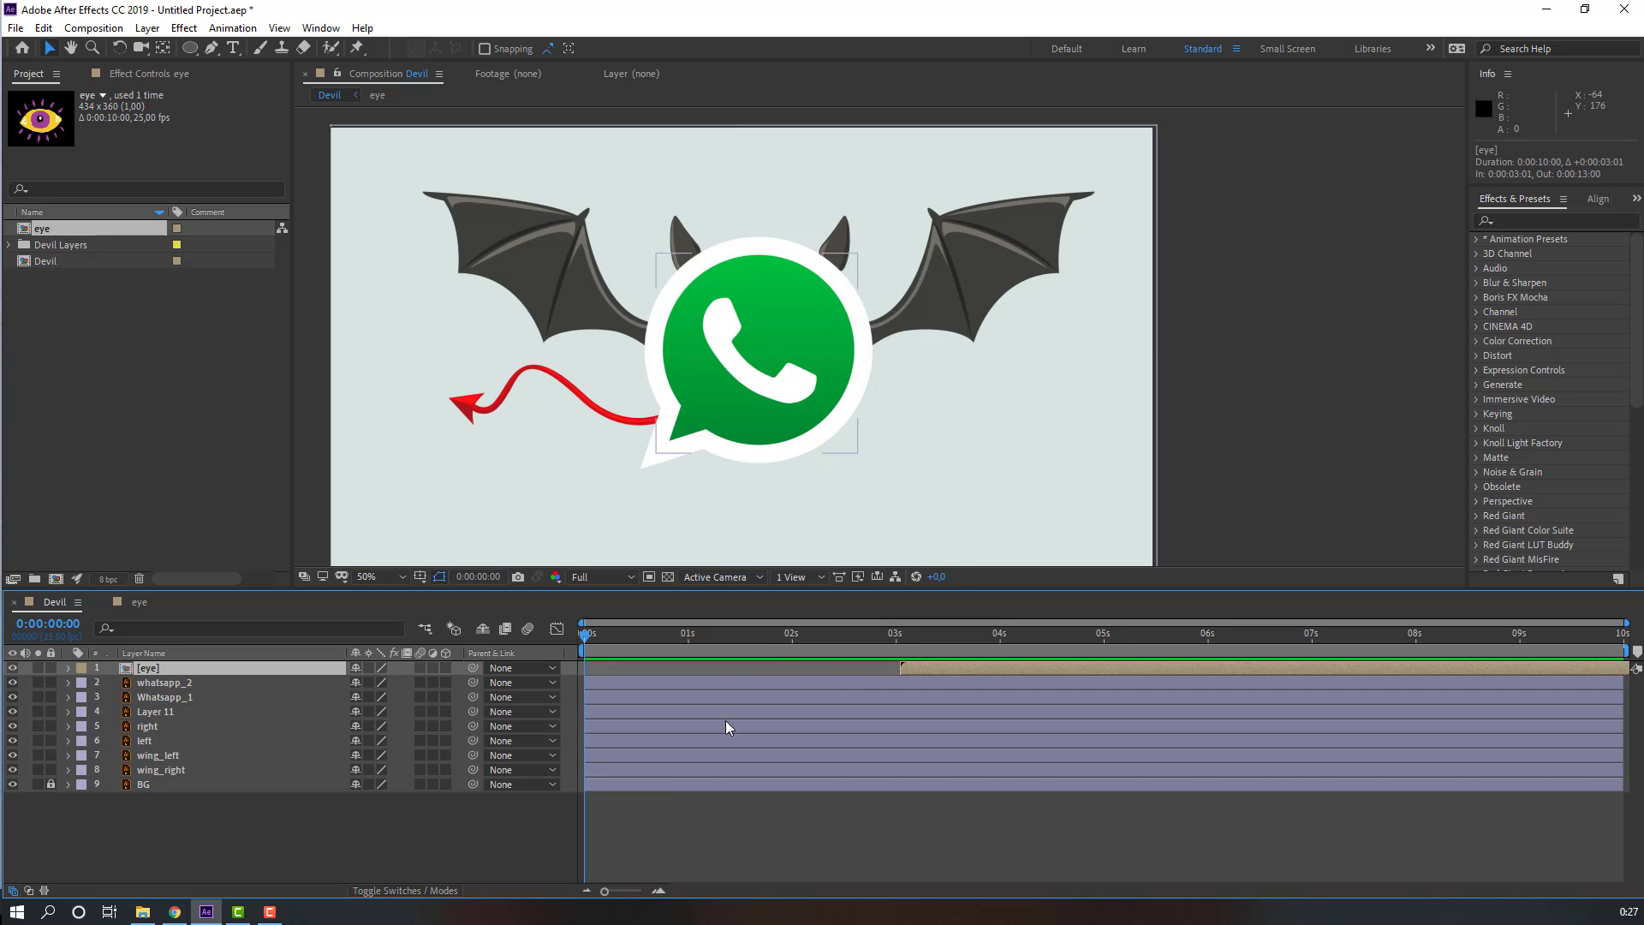
pyautogui.click(176, 756)
pyautogui.keyDown('shift'); pyautogui.click(187, 771); pyautogui.keyUp('shift')
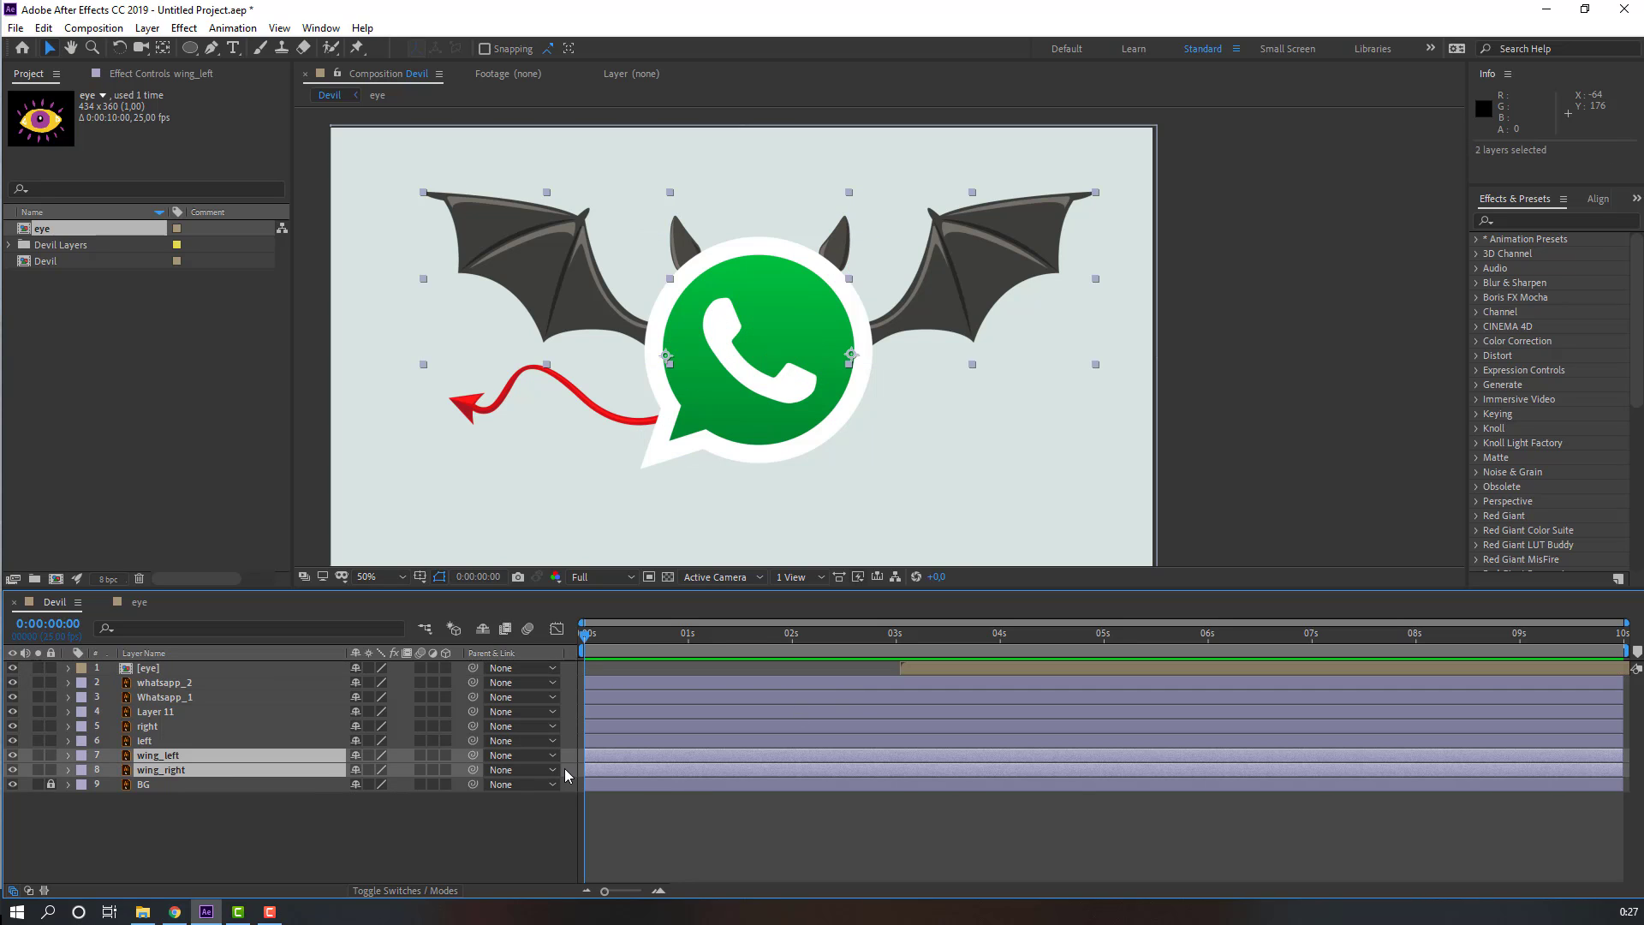
pyautogui.moveTo(606, 760); pyautogui.dragTo(935, 760)
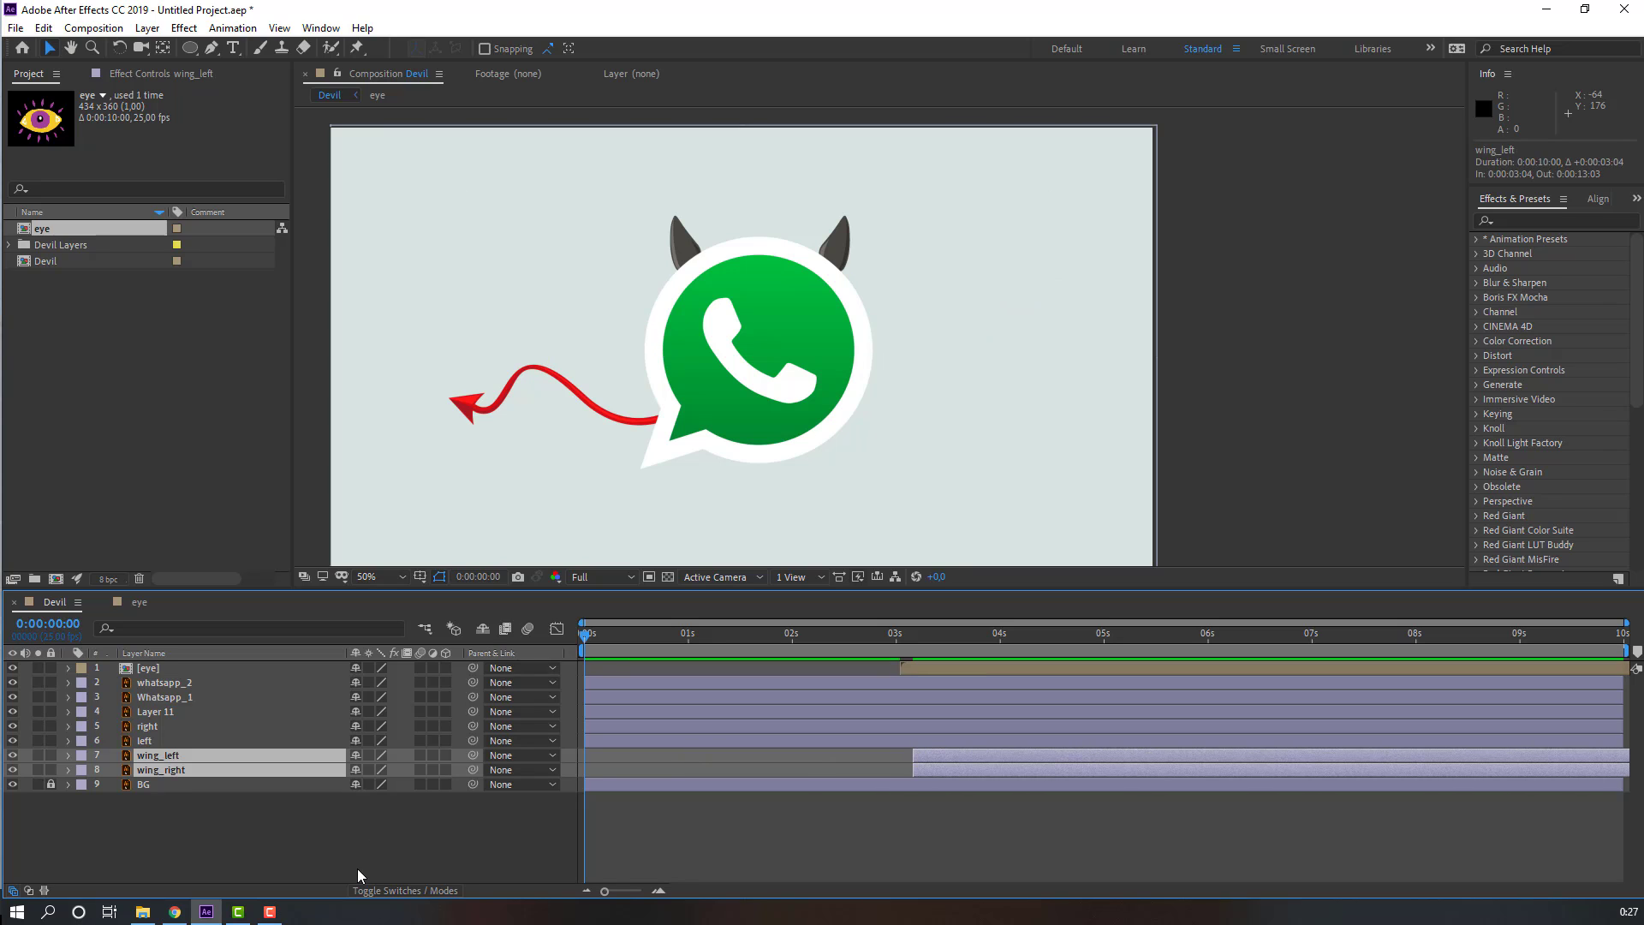
pyautogui.click(306, 848)
pyautogui.click(152, 713)
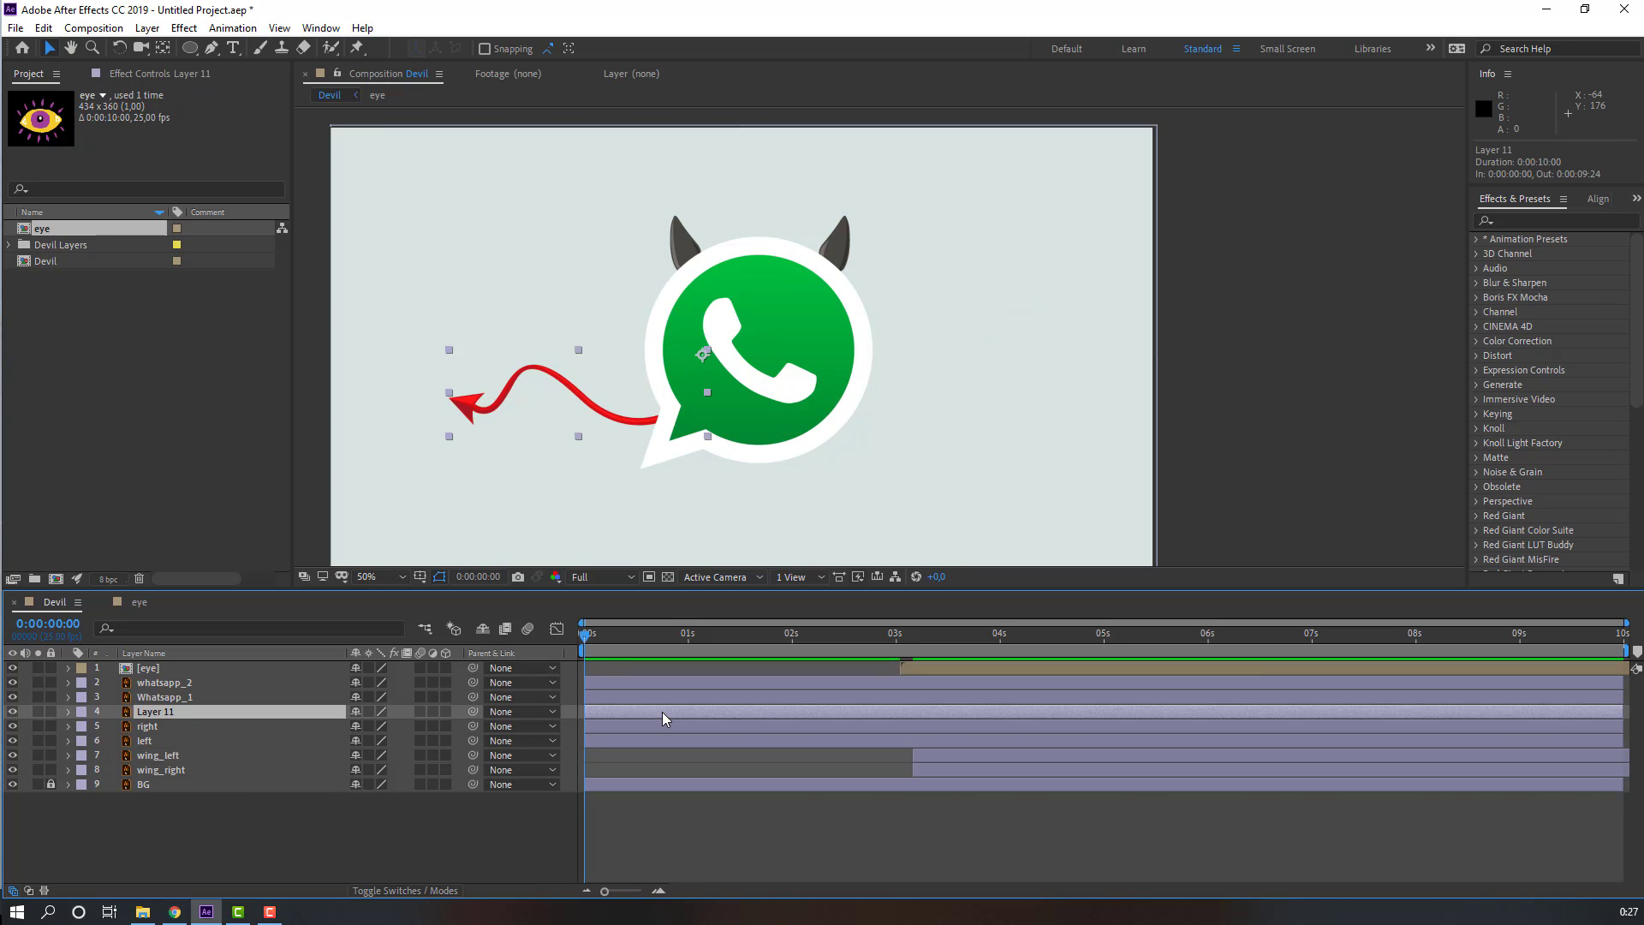
pyautogui.moveTo(662, 716); pyautogui.dragTo(928, 716)
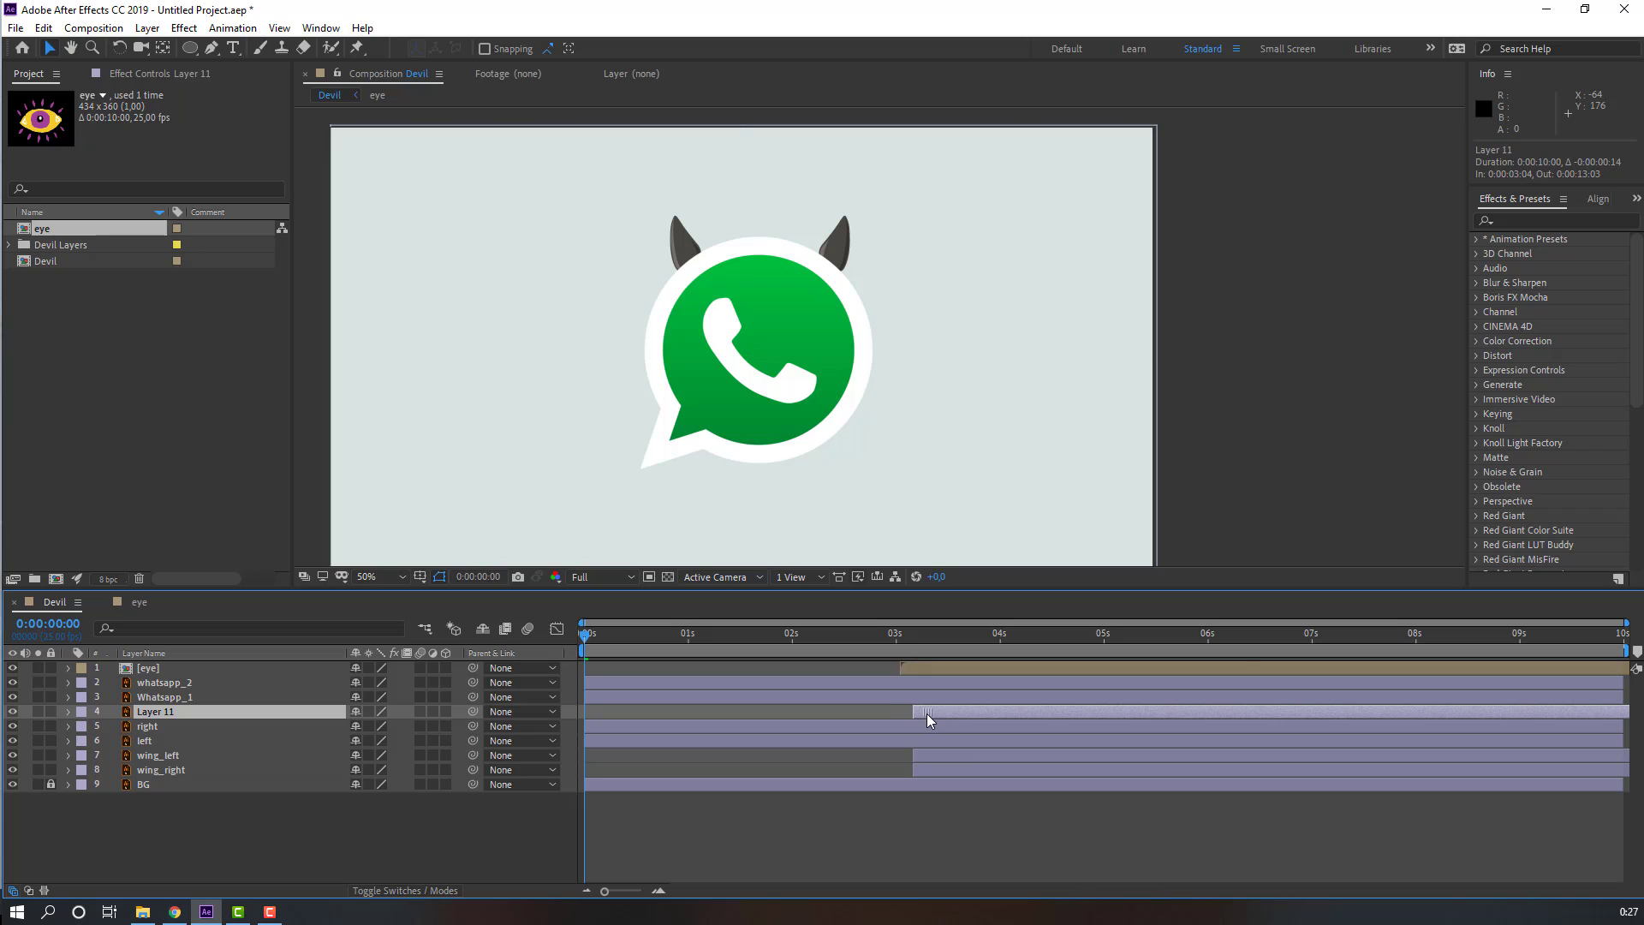
# Step: Parent the whatsapp_2 layer to Whatsapp_1
pyautogui.click(158, 682)
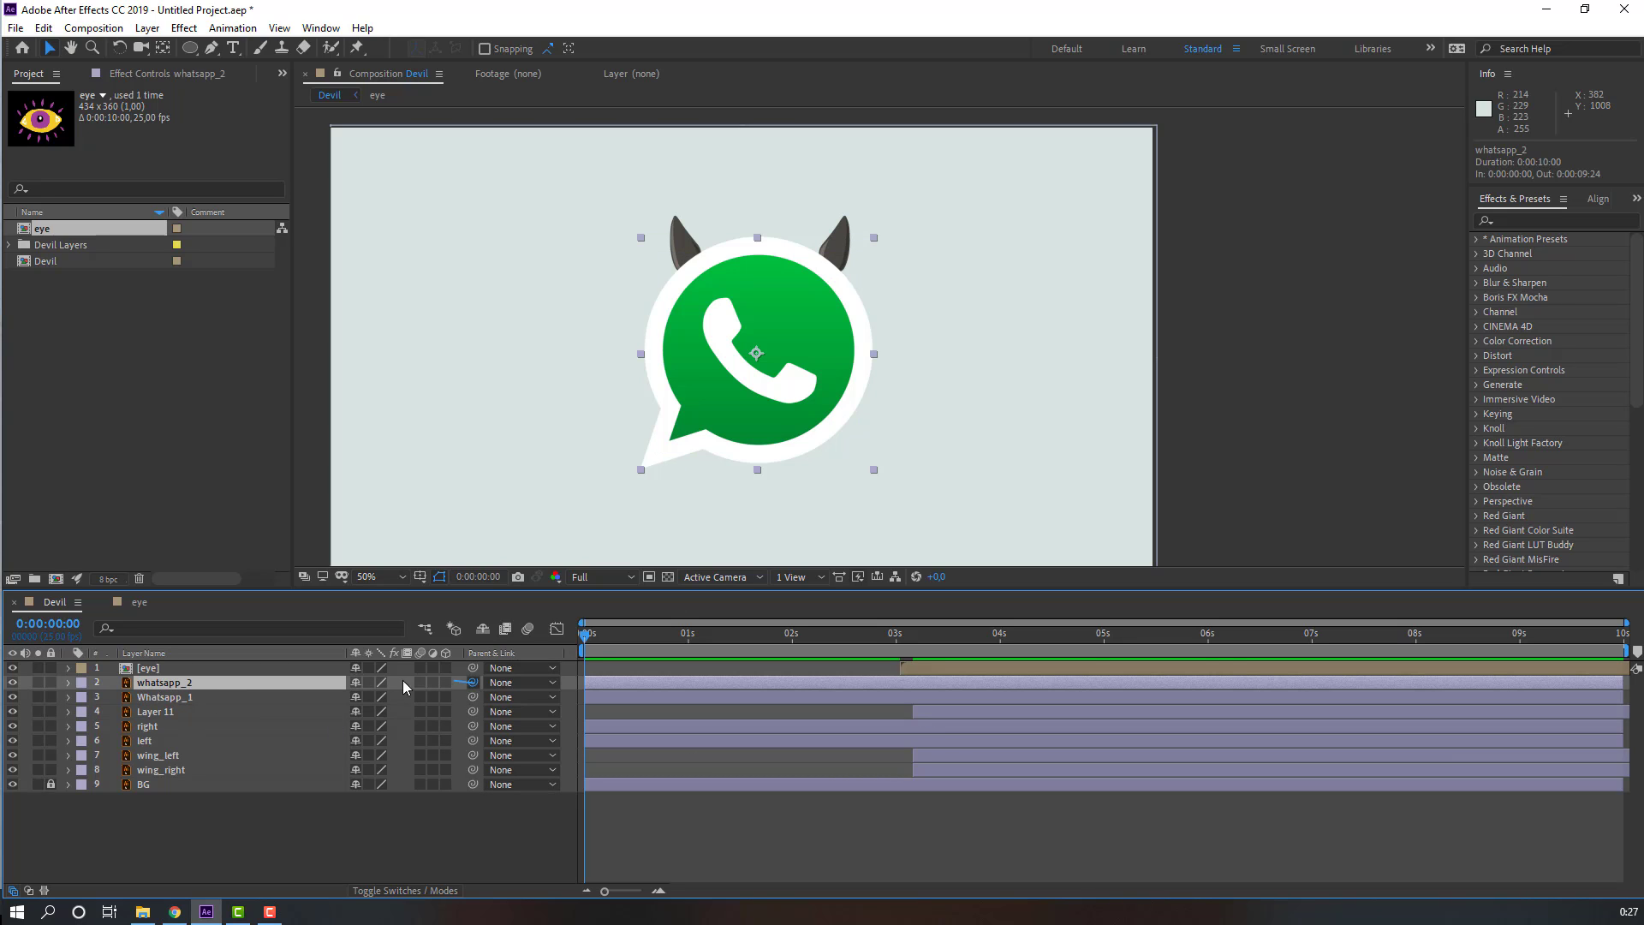
pyautogui.moveTo(406, 686); pyautogui.dragTo(184, 698)
pyautogui.click(184, 698)
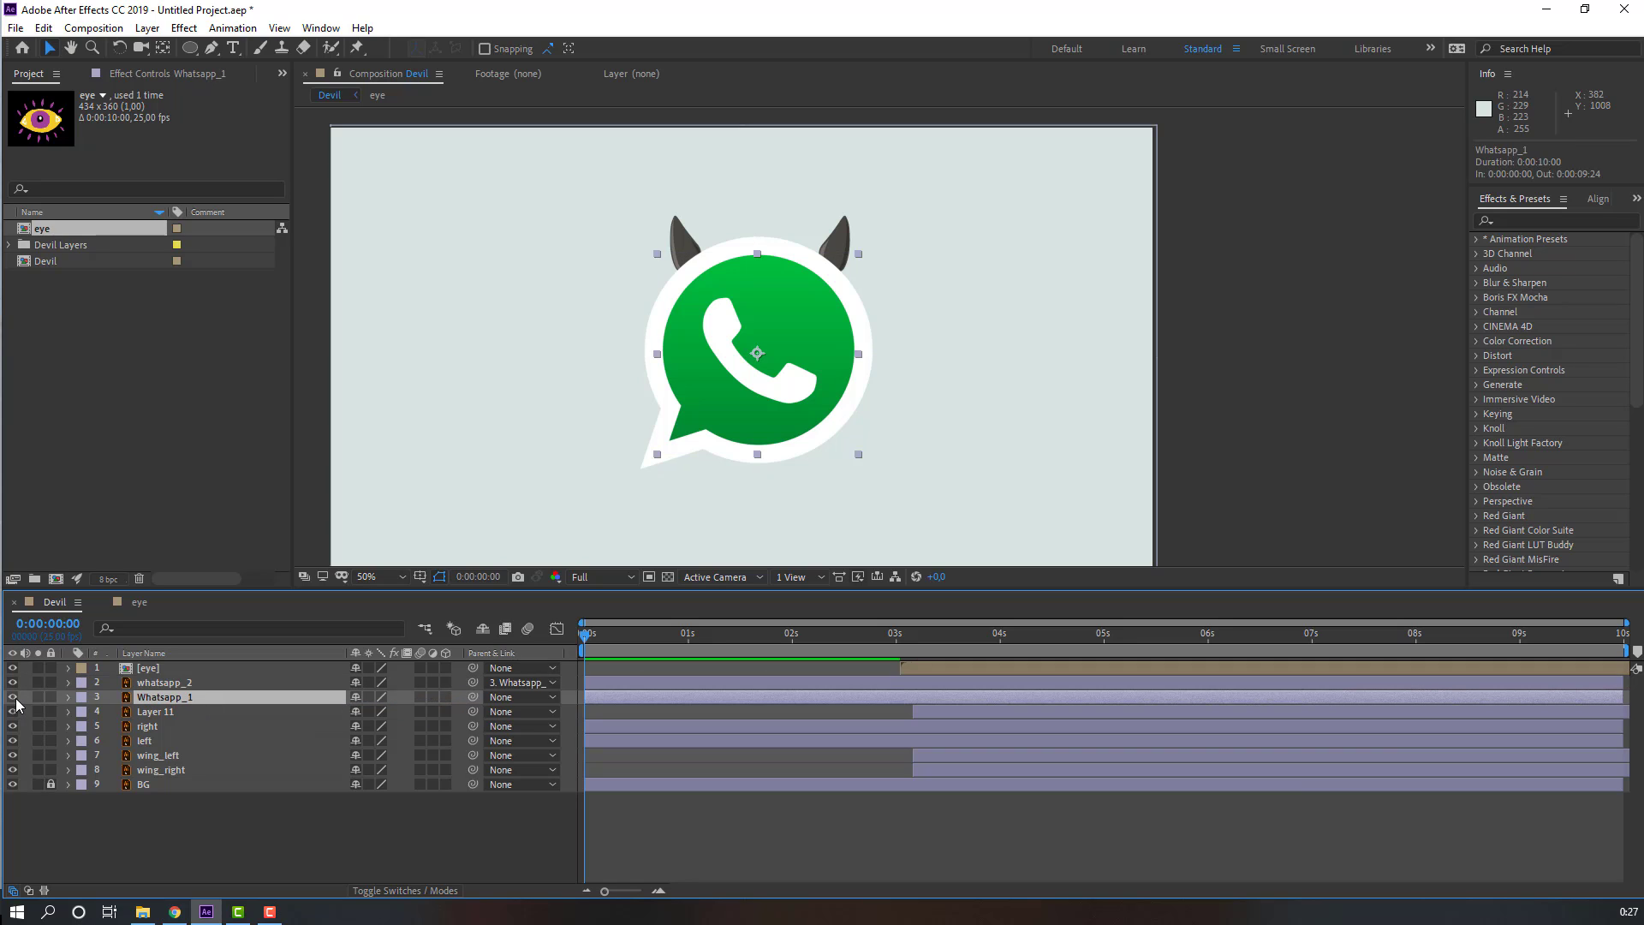
# Step: Add a Position keyframe to Whatsapp_1 at the start and set Position to -289.5, 526.8, off-screen left
pyautogui.click(13, 697)
pyautogui.click(13, 697)
pyautogui.press('p')
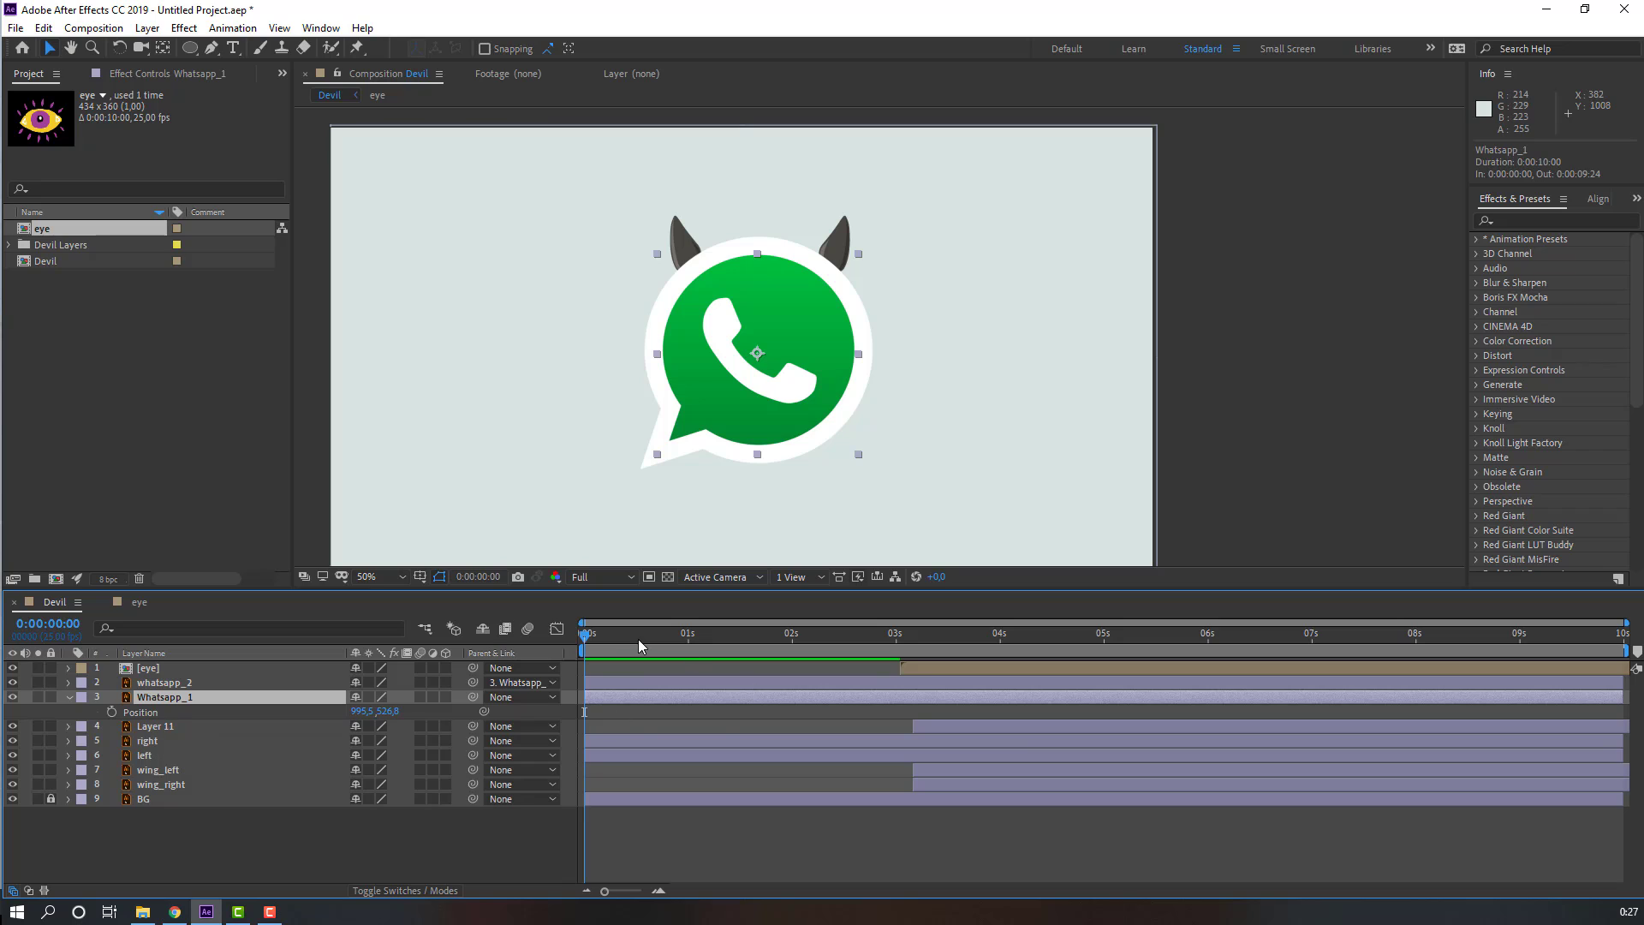
pyautogui.moveTo(640, 647); pyautogui.dragTo(584, 636)
pyautogui.click(113, 715)
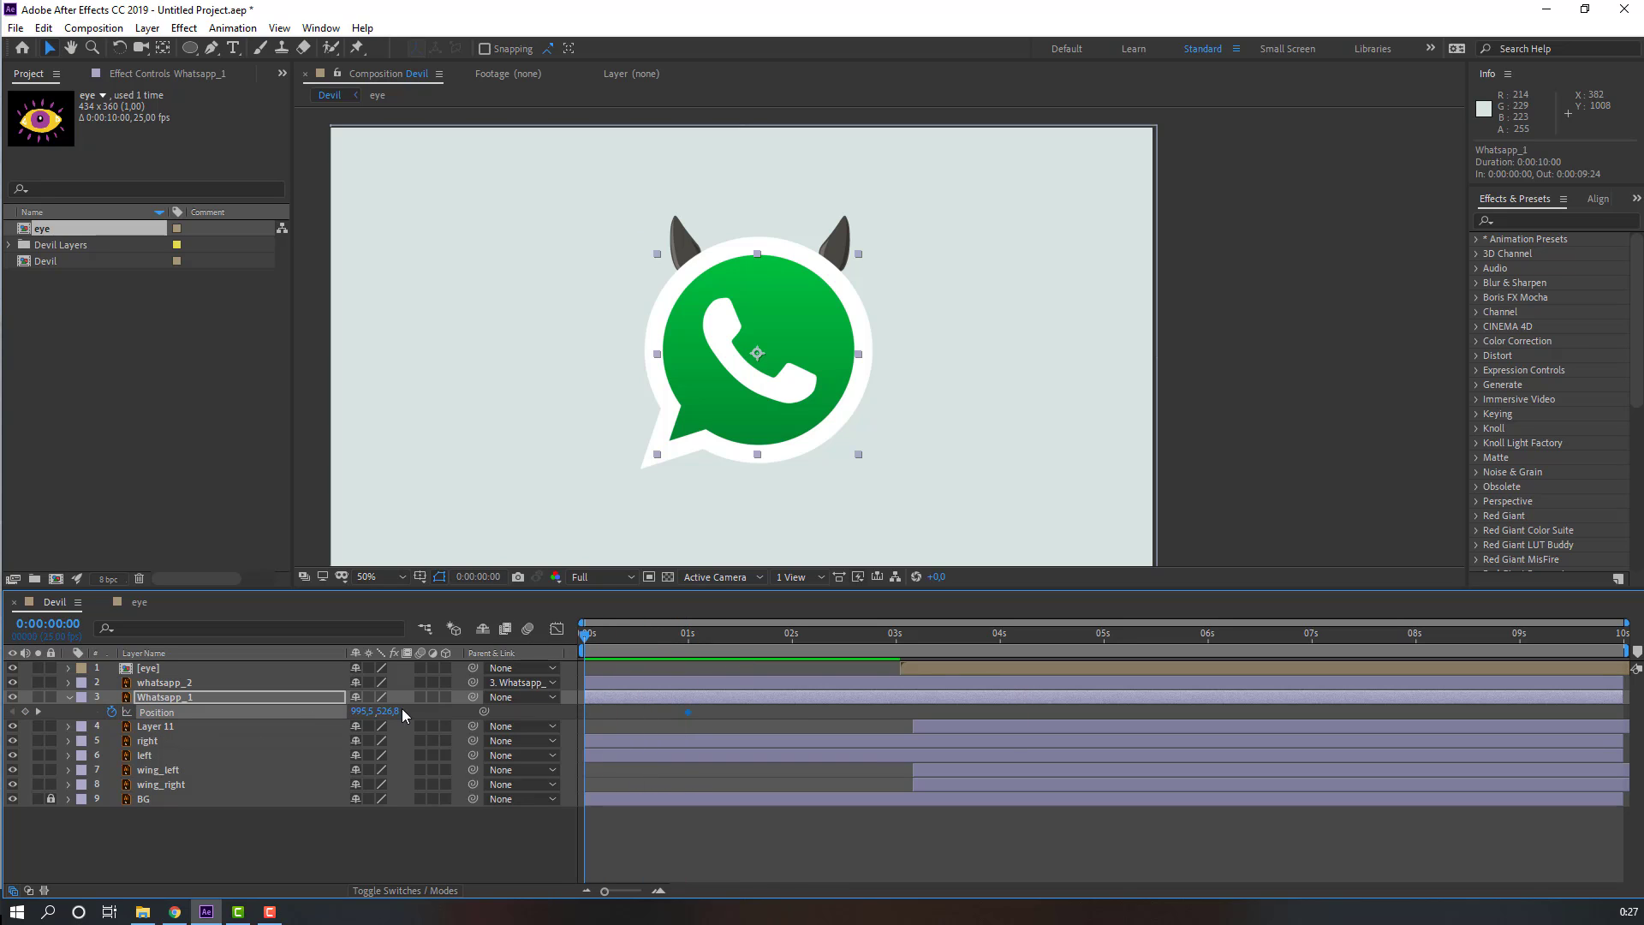
pyautogui.moveTo(355, 710); pyautogui.dragTo(408, 681)
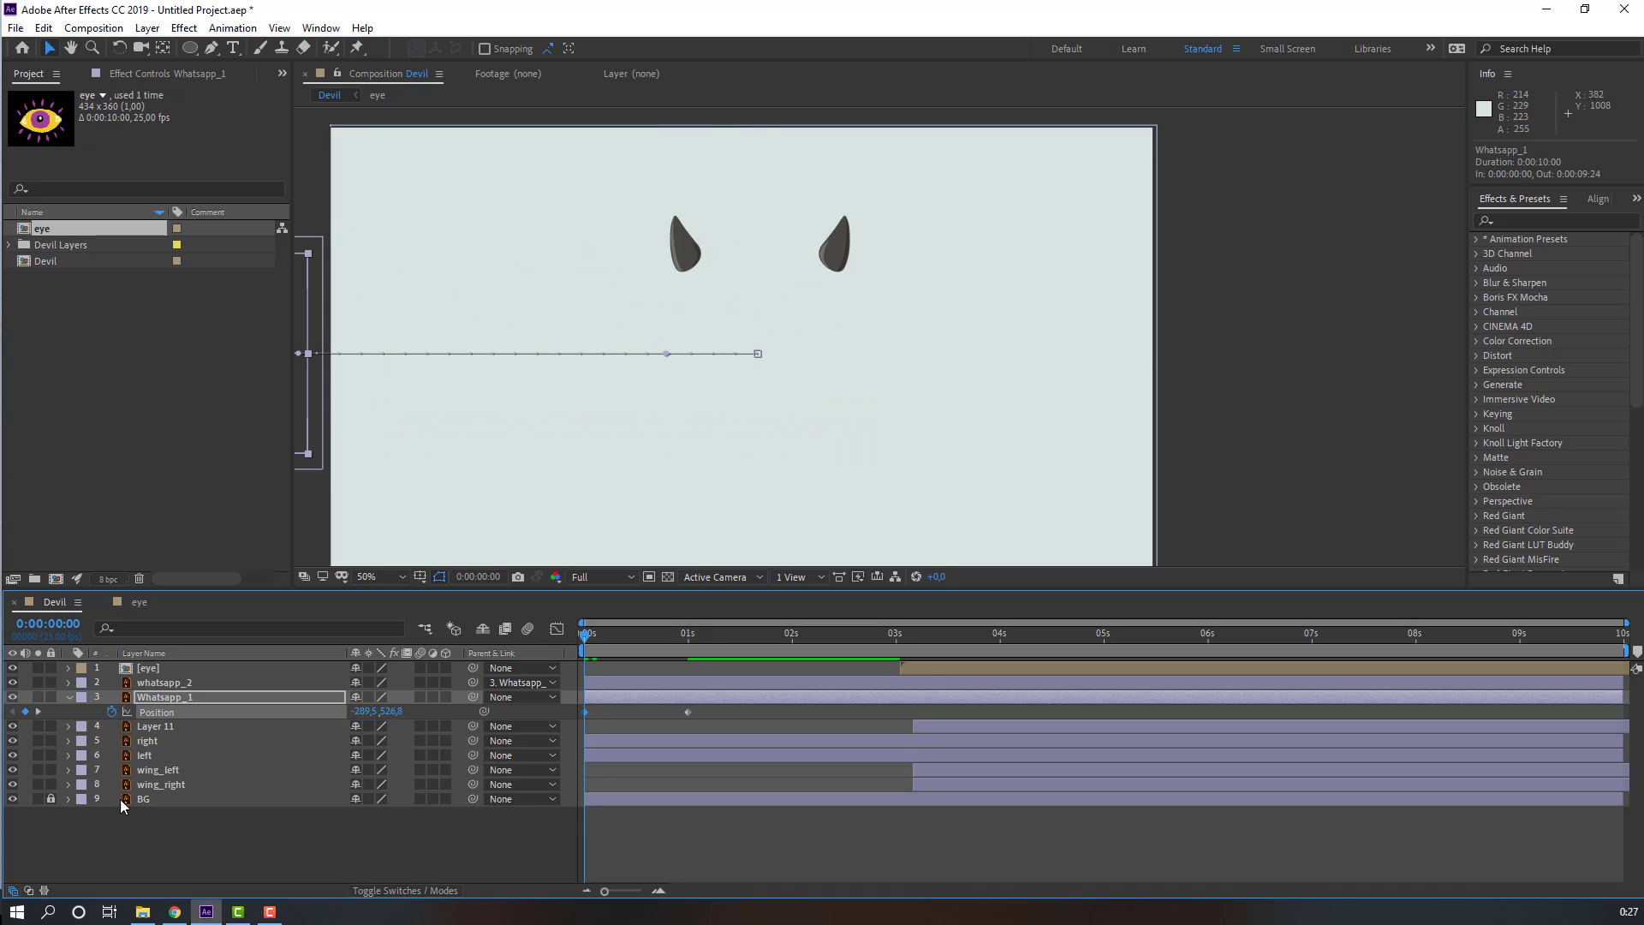
# Step: Slide the right and left horn layer bars so they start at about 3 seconds
pyautogui.click(149, 742)
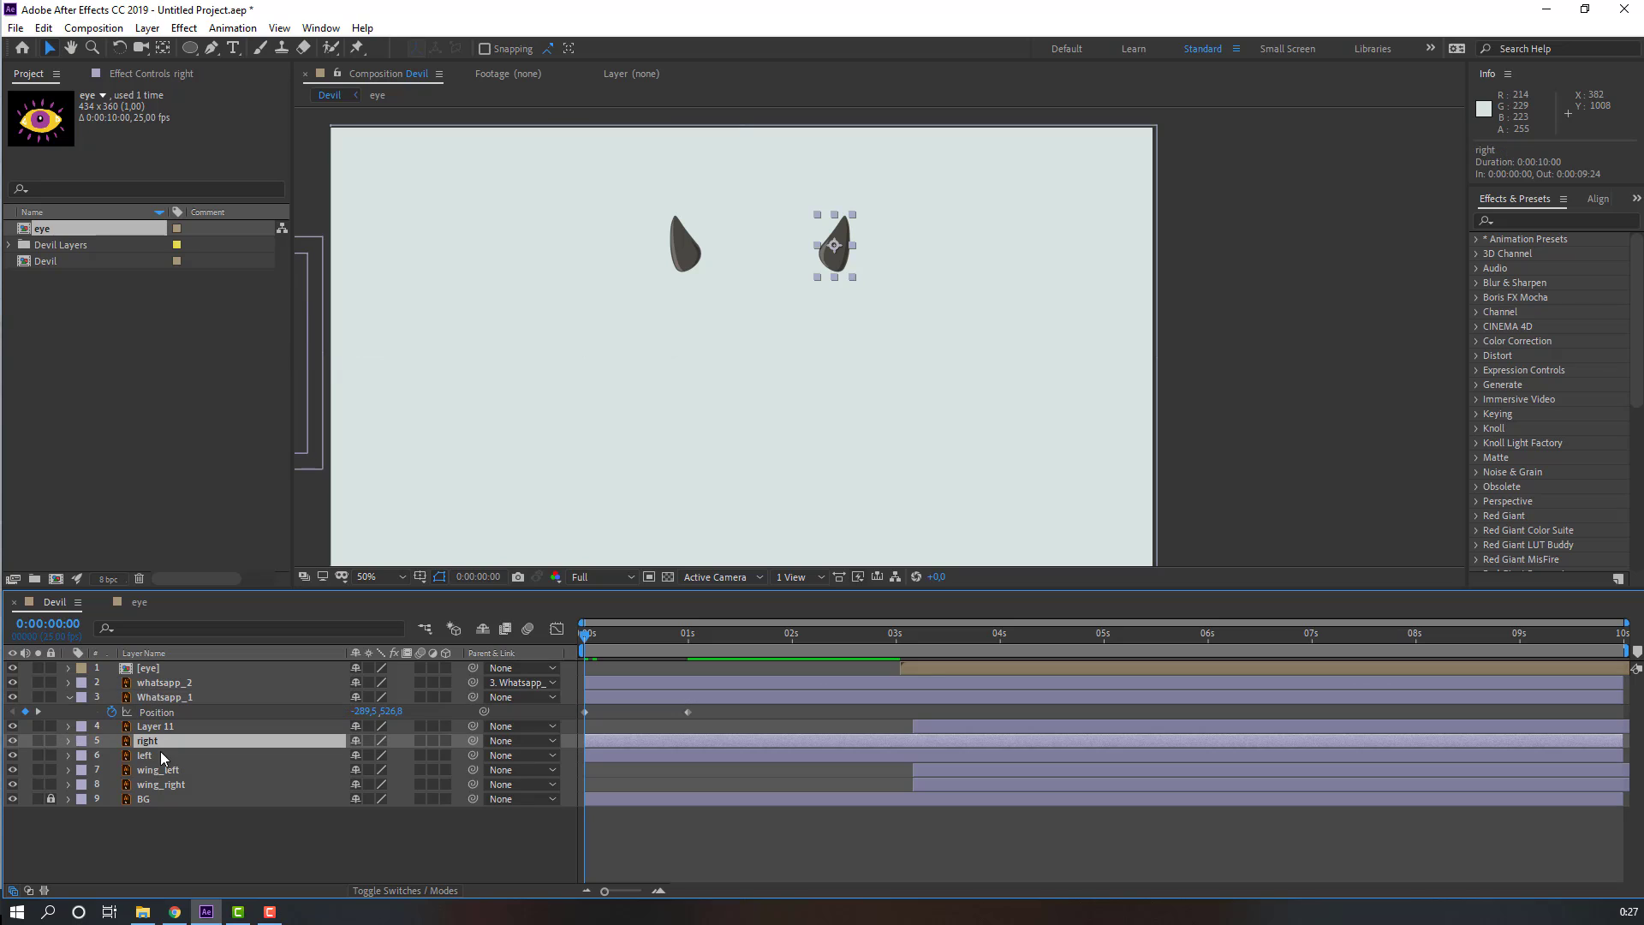
pyautogui.keyDown('ctrl'); pyautogui.click(146, 755); pyautogui.keyUp('ctrl')
pyautogui.moveTo(622, 748); pyautogui.dragTo(955, 737)
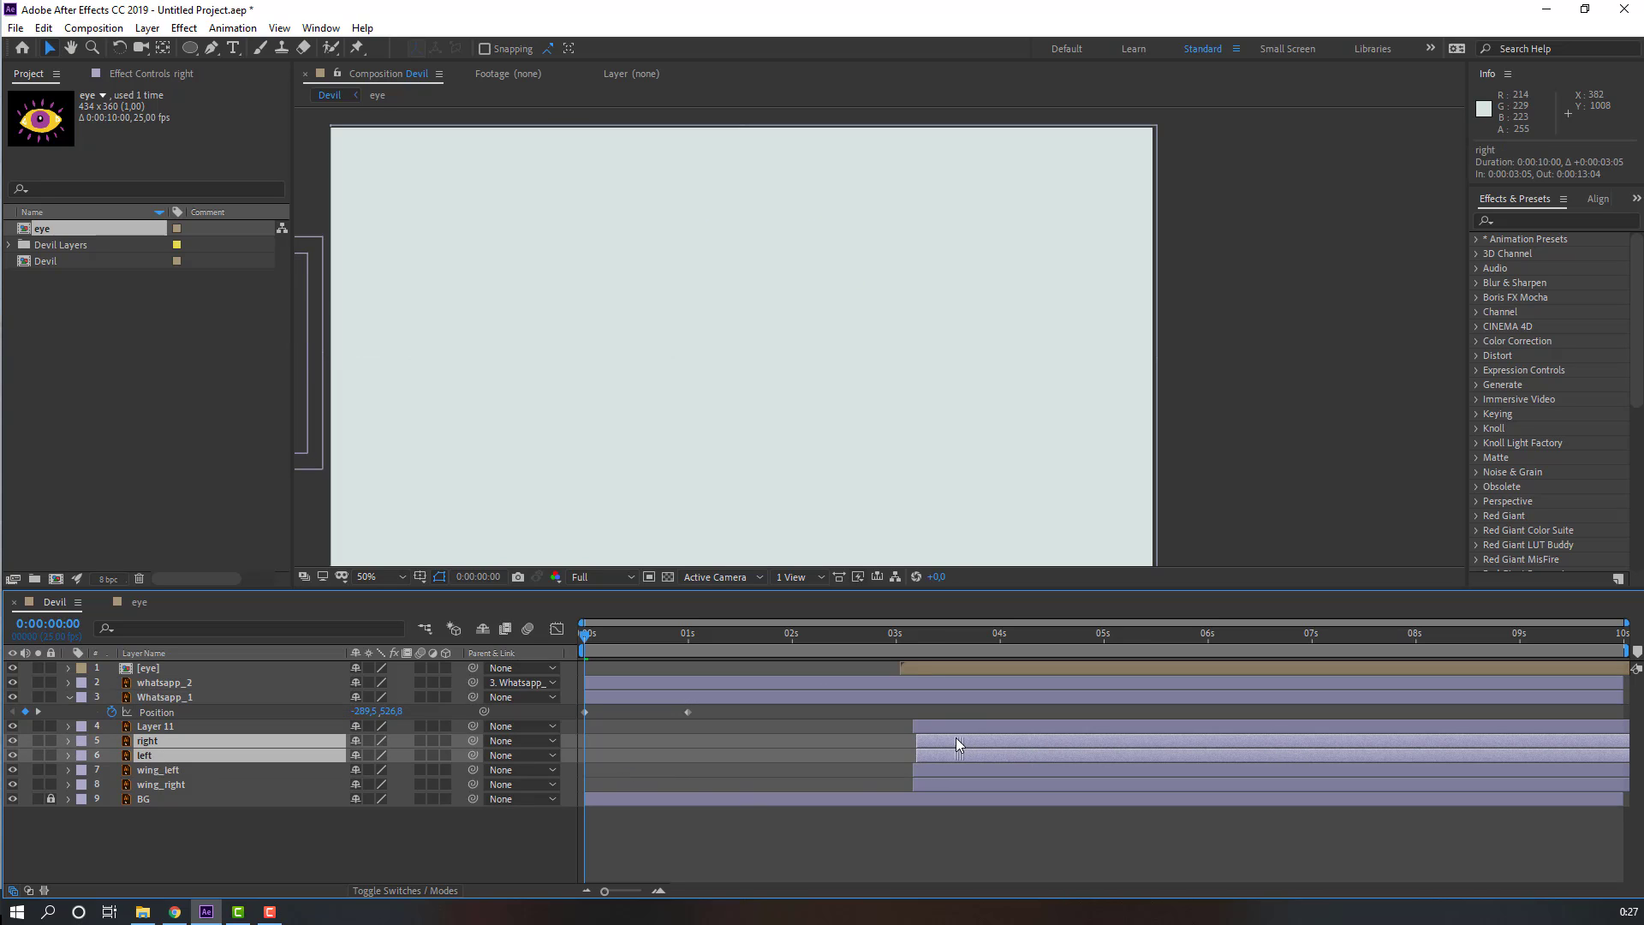
pyautogui.click(409, 853)
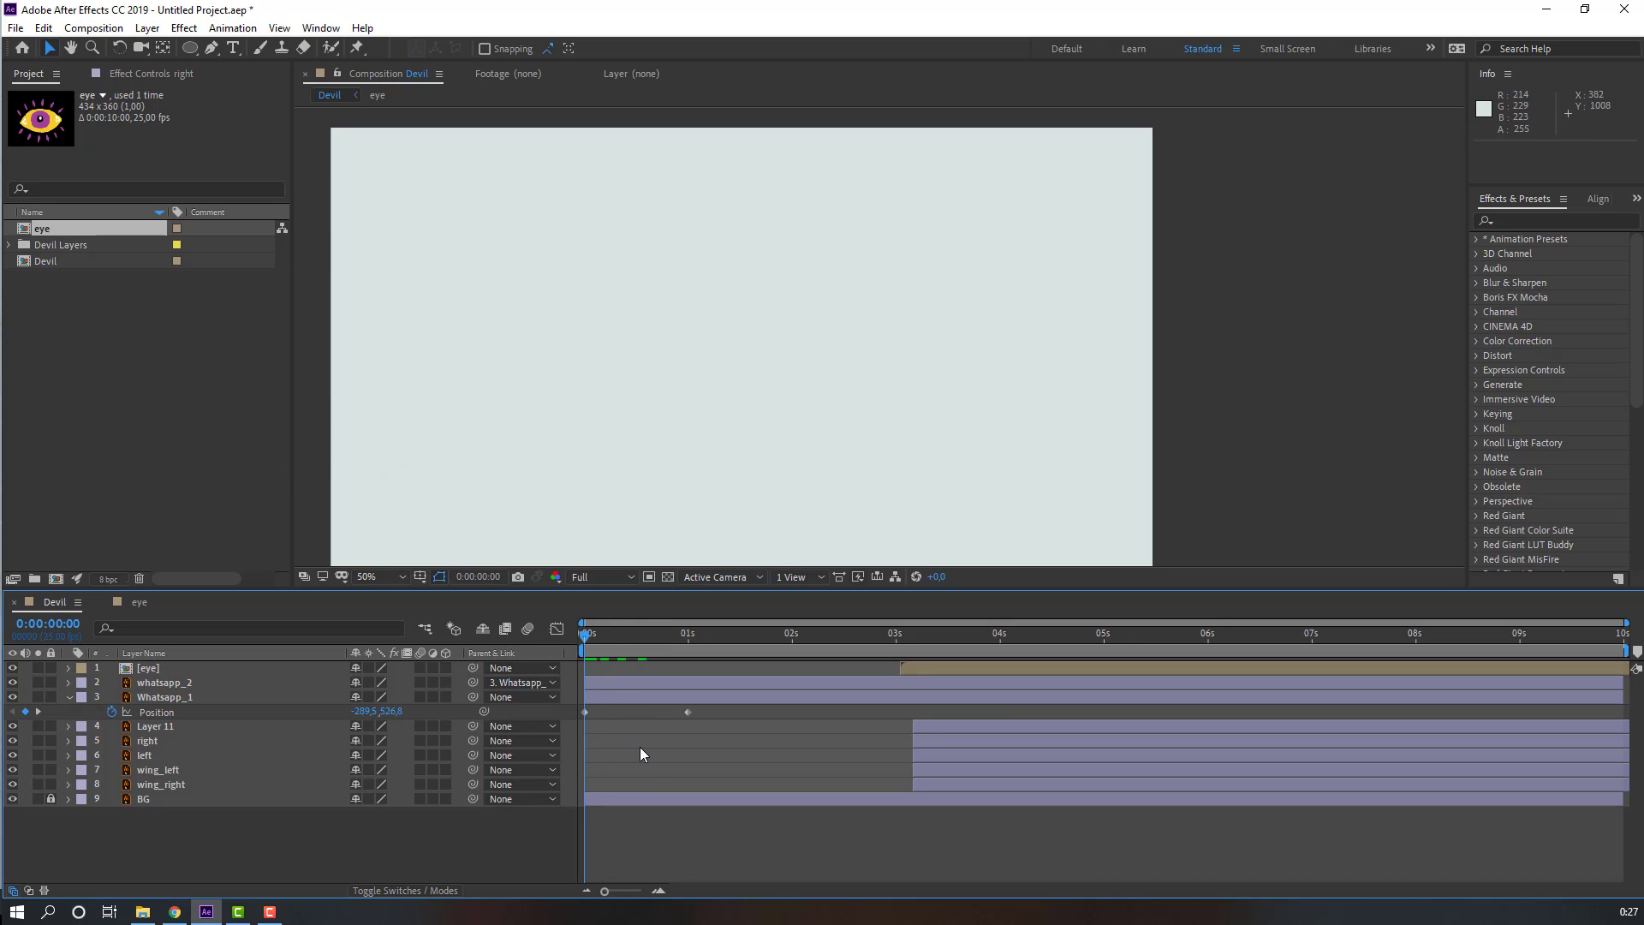
# Step: Apply Easy Ease to both Whatsapp_1 Position keyframes
pyautogui.press('space')
pyautogui.click(643, 630)
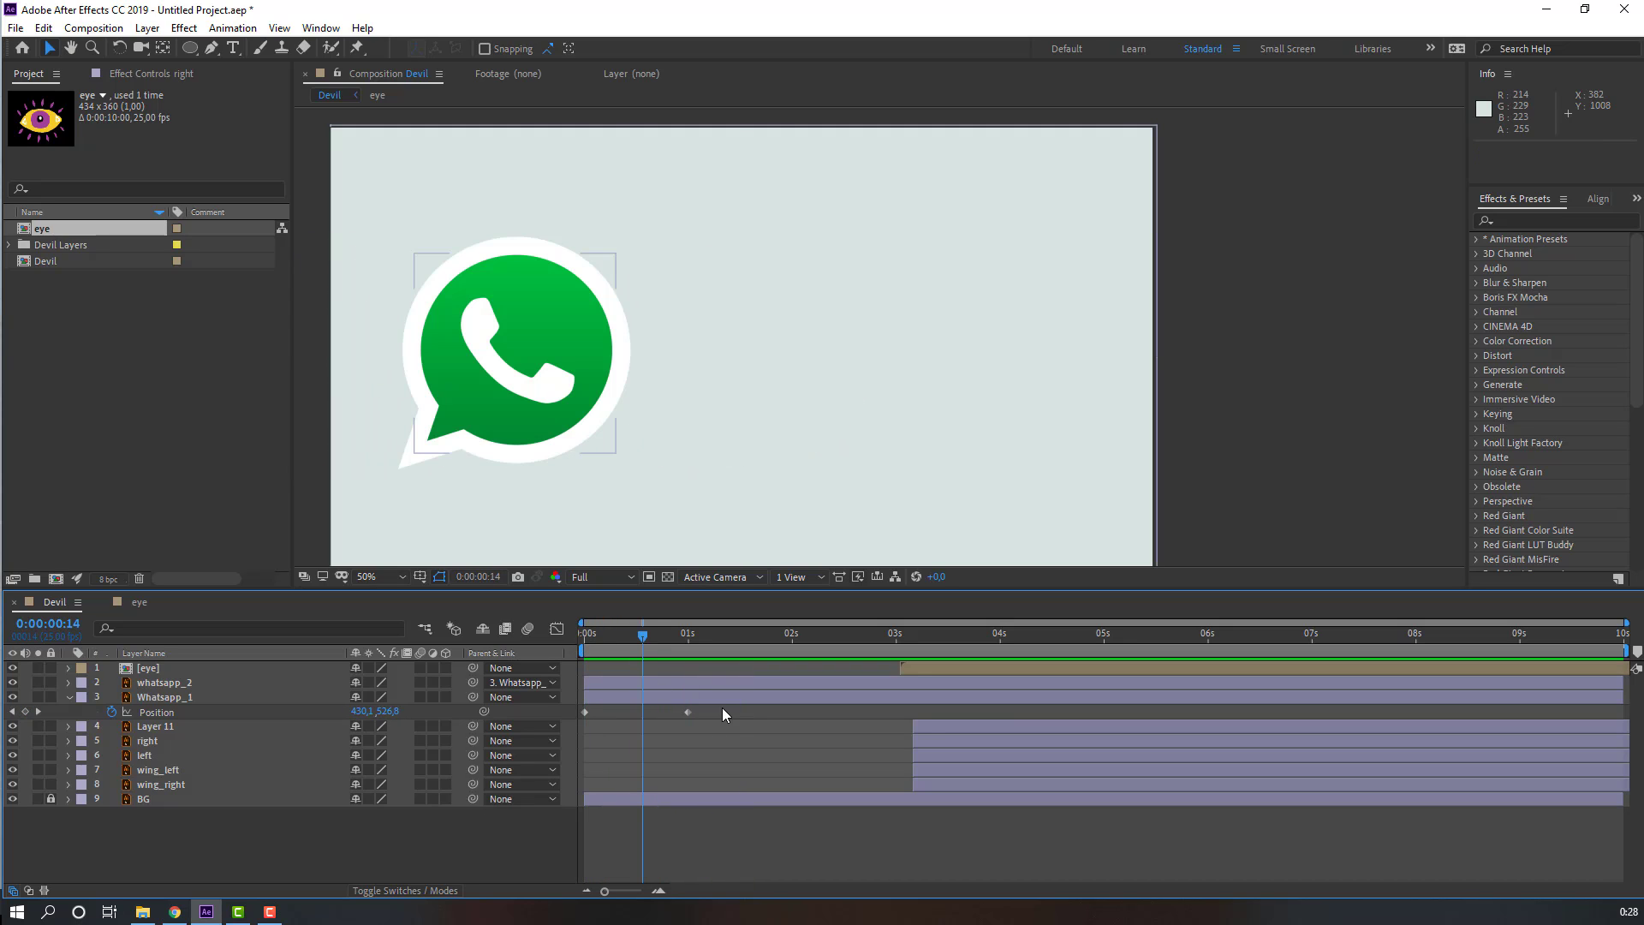
pyautogui.moveTo(723, 707); pyautogui.dragTo(561, 727)
pyautogui.rightClick(585, 713)
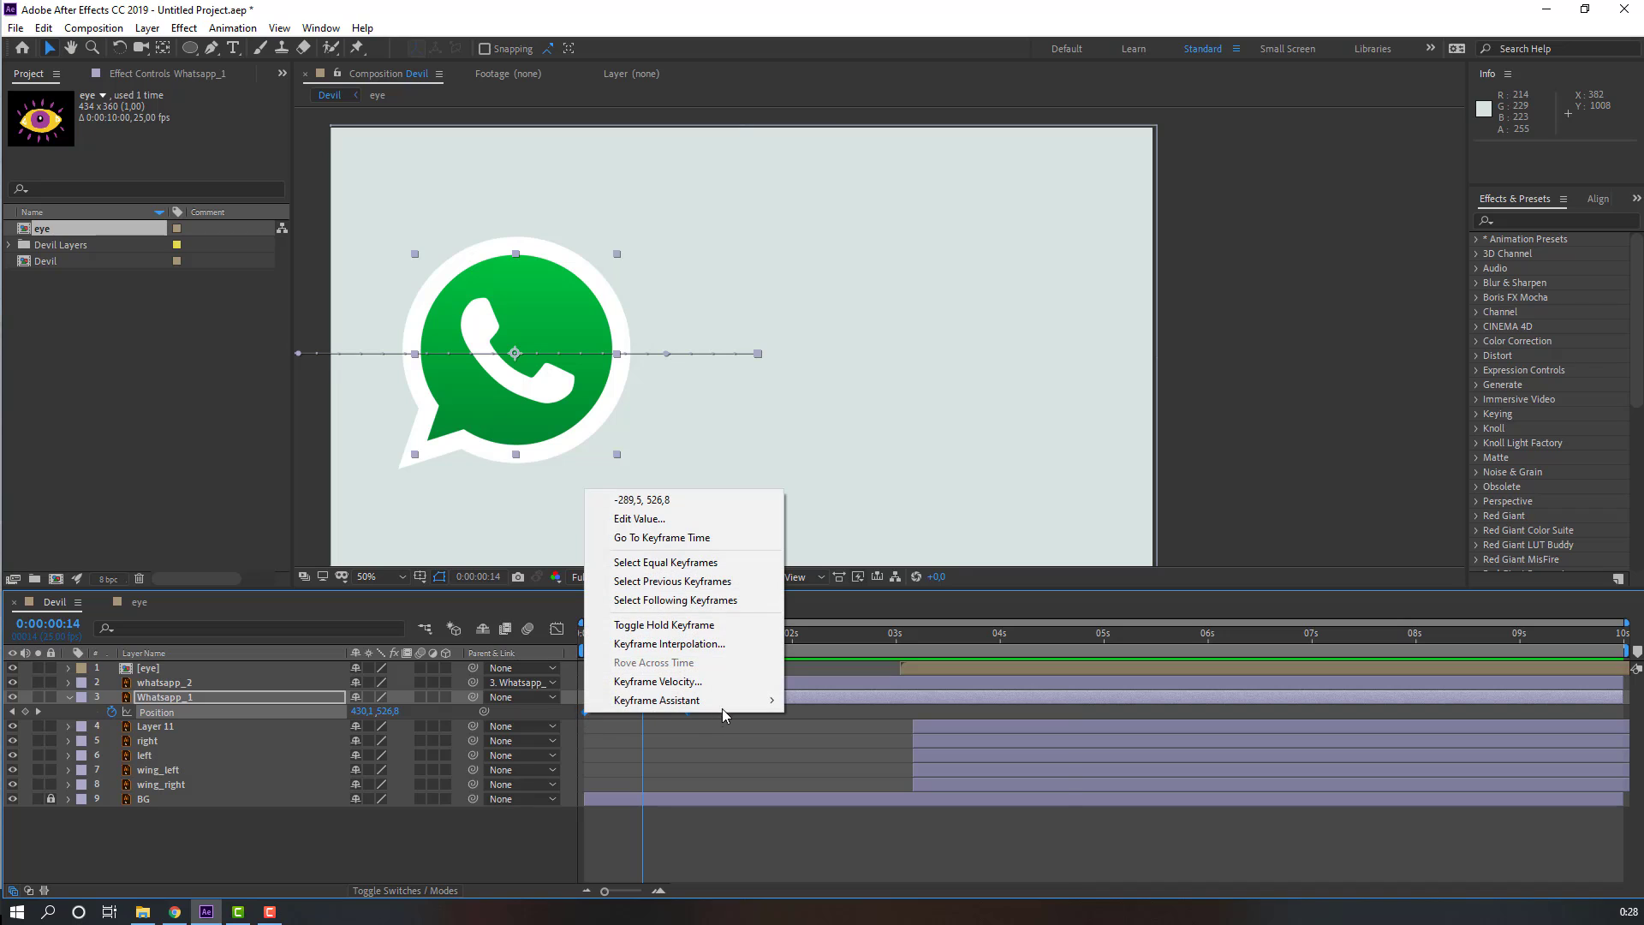
pyautogui.moveTo(721, 703)
pyautogui.click(831, 757)
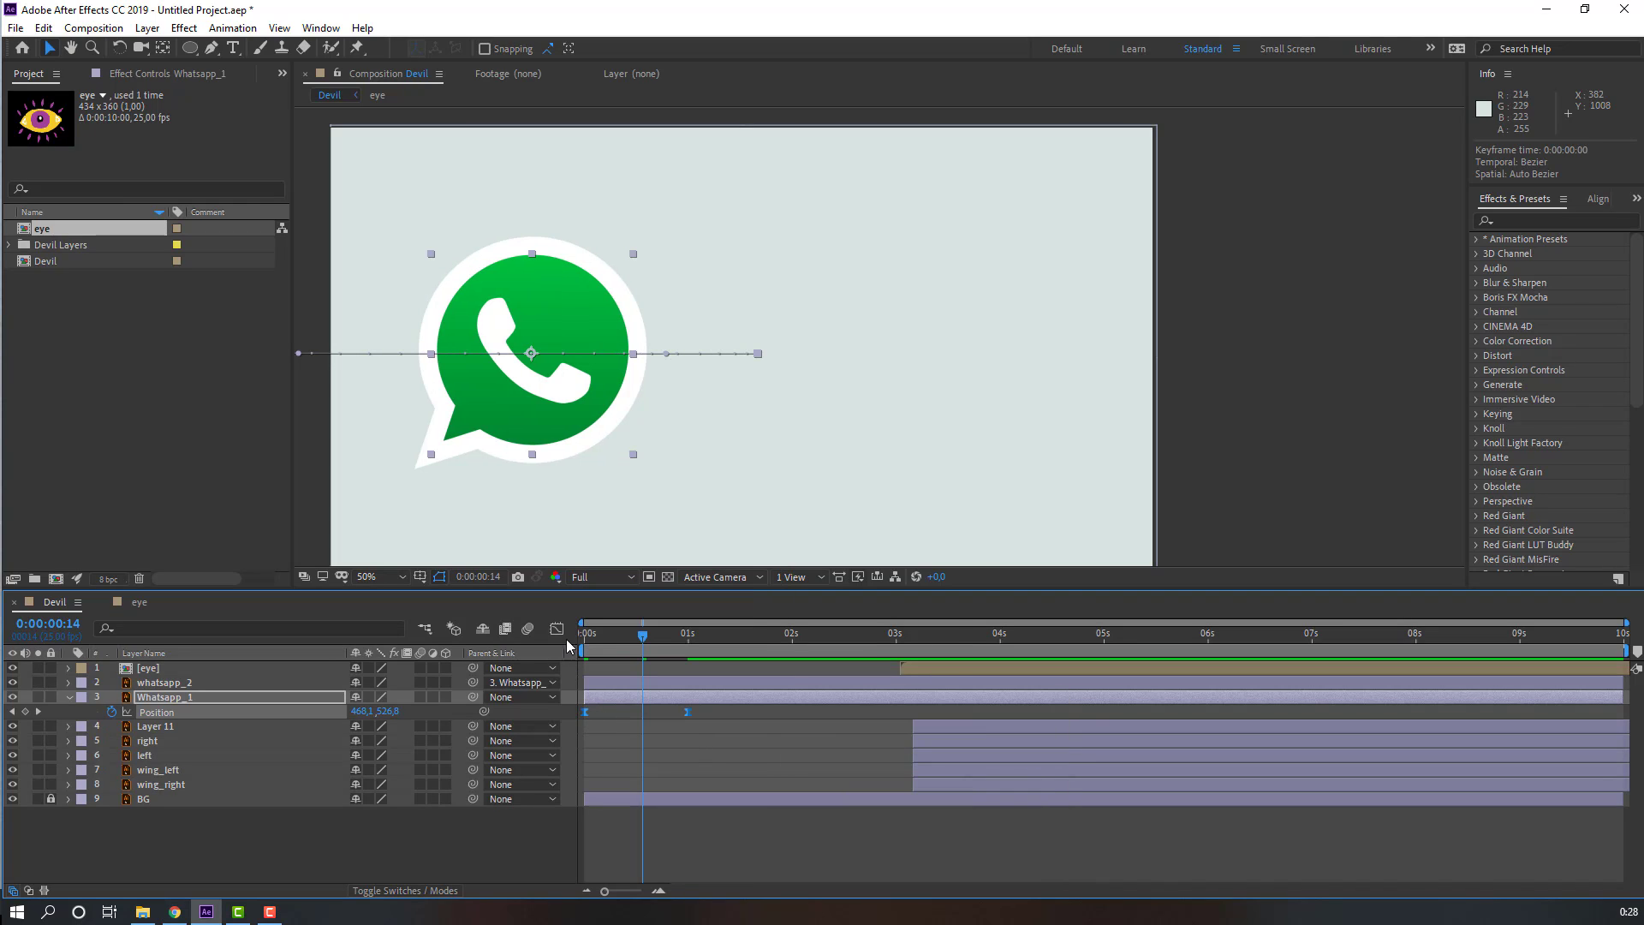
# Step: Reshape the Position speed curve in the Graph Editor so the logo enters fast and slows into place
pyautogui.click(557, 631)
pyautogui.moveTo(741, 838); pyautogui.dragTo(645, 844)
pyautogui.press('space')
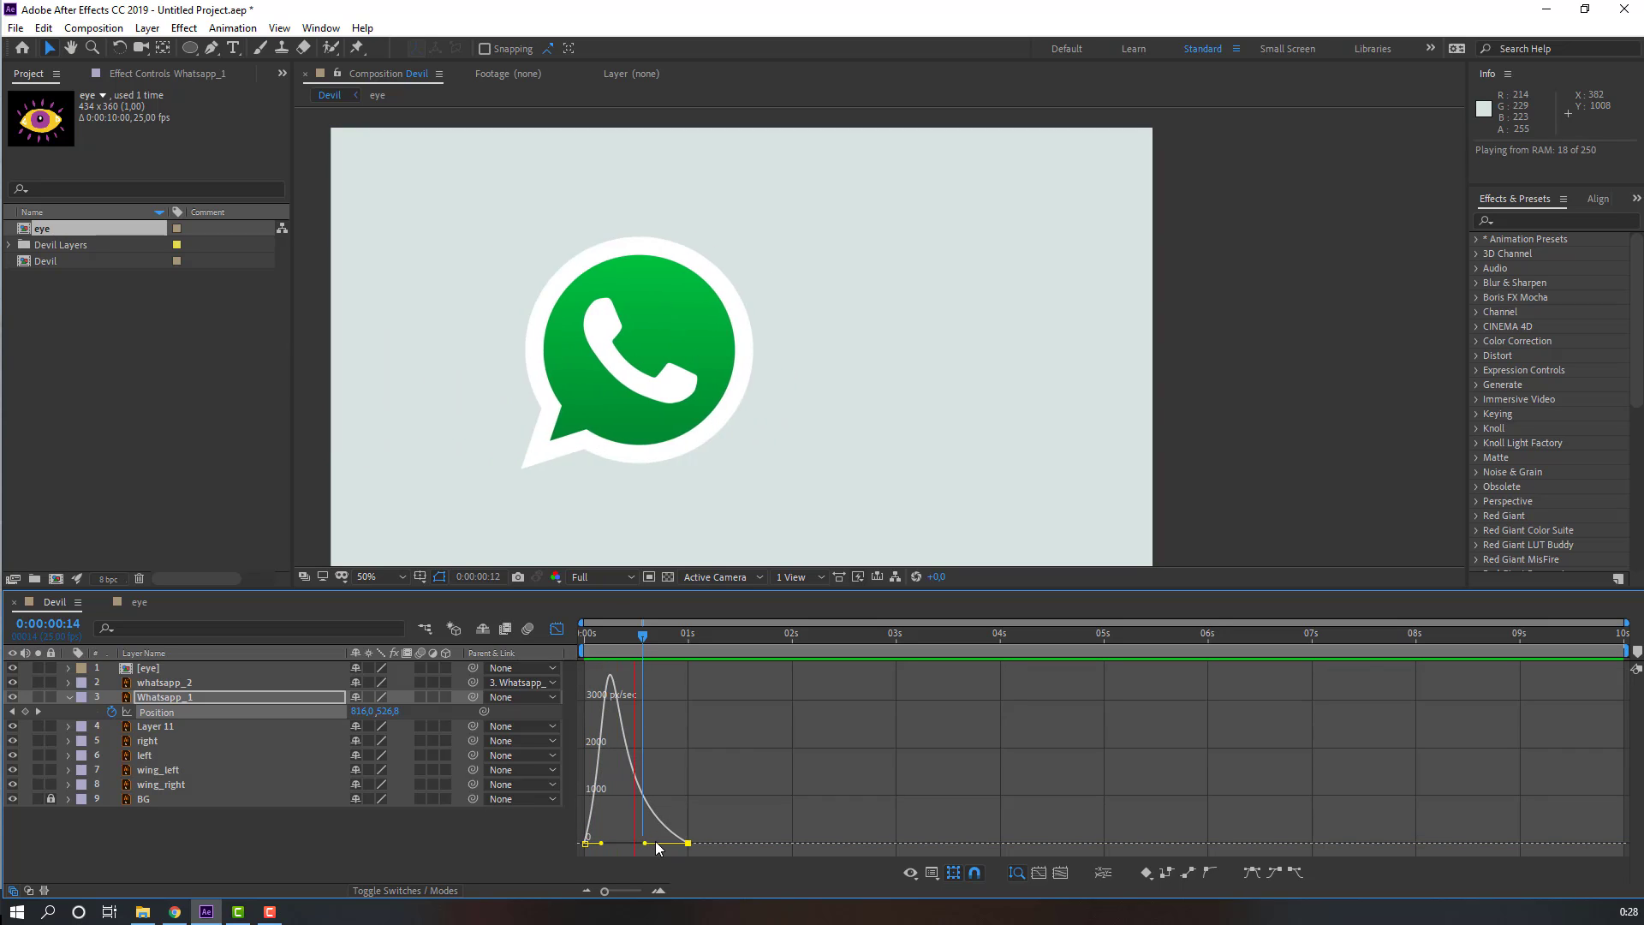
pyautogui.press('space')
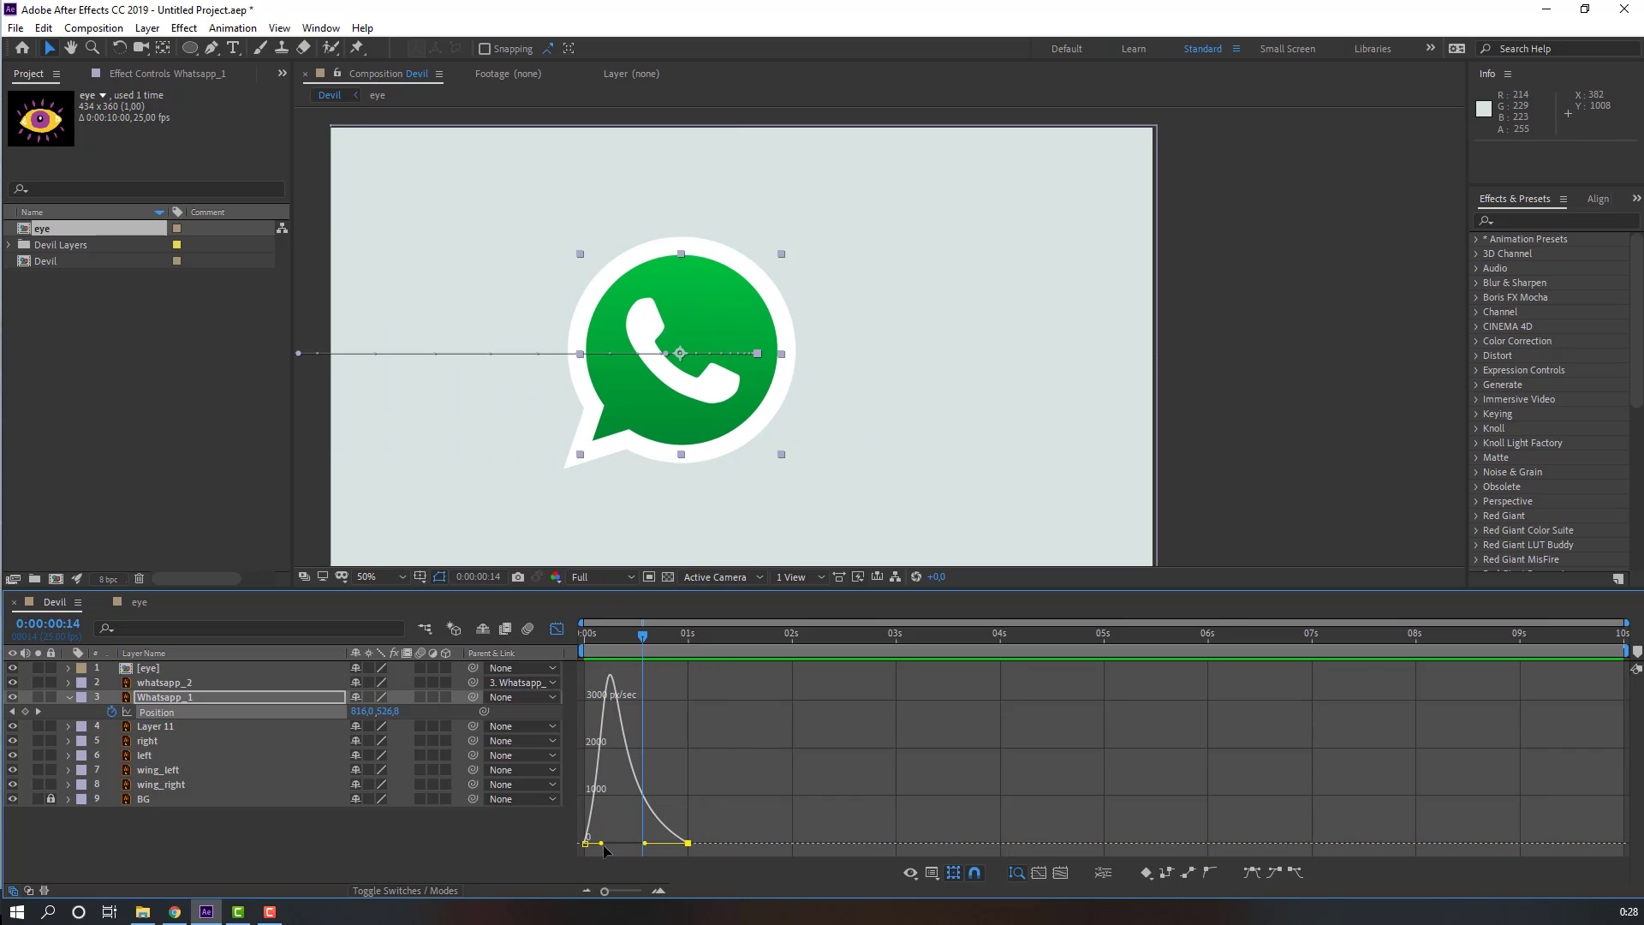
pyautogui.moveTo(603, 846); pyautogui.dragTo(610, 846)
pyautogui.press('space')
# Step: Move the second Position keyframe of Whatsapp_1 to about 1.5 seconds and preview the slide-in
pyautogui.press('space')
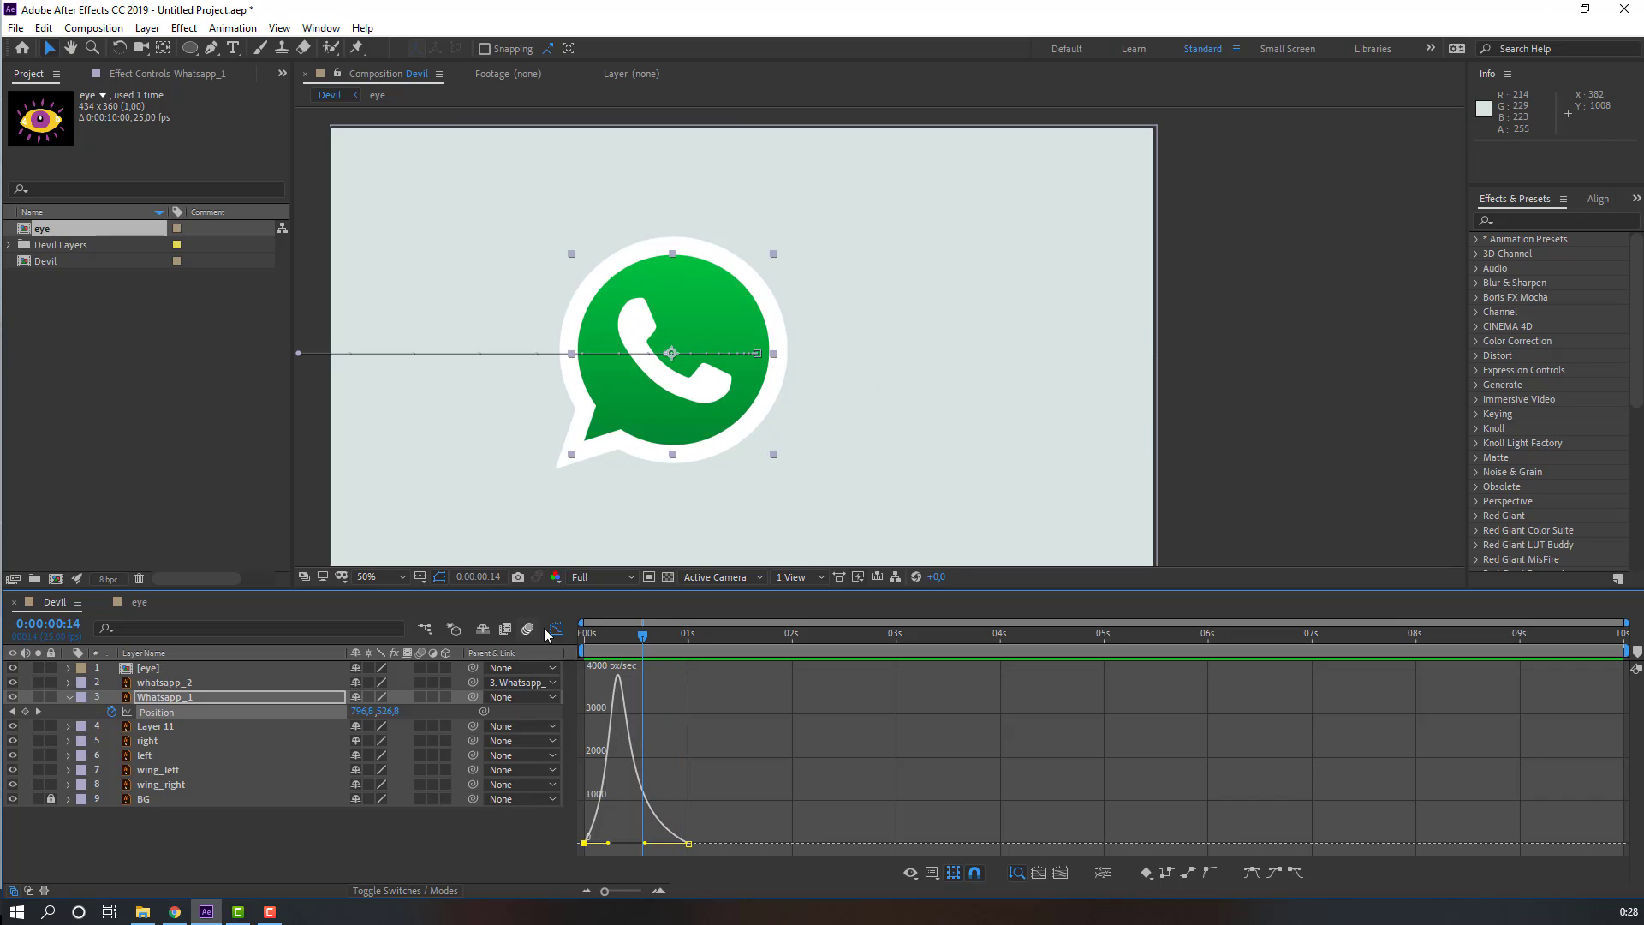
pyautogui.click(552, 631)
pyautogui.click(696, 718)
pyautogui.moveTo(690, 713); pyautogui.dragTo(747, 717)
pyautogui.press('space')
pyautogui.scroll(-2, 655, 387)
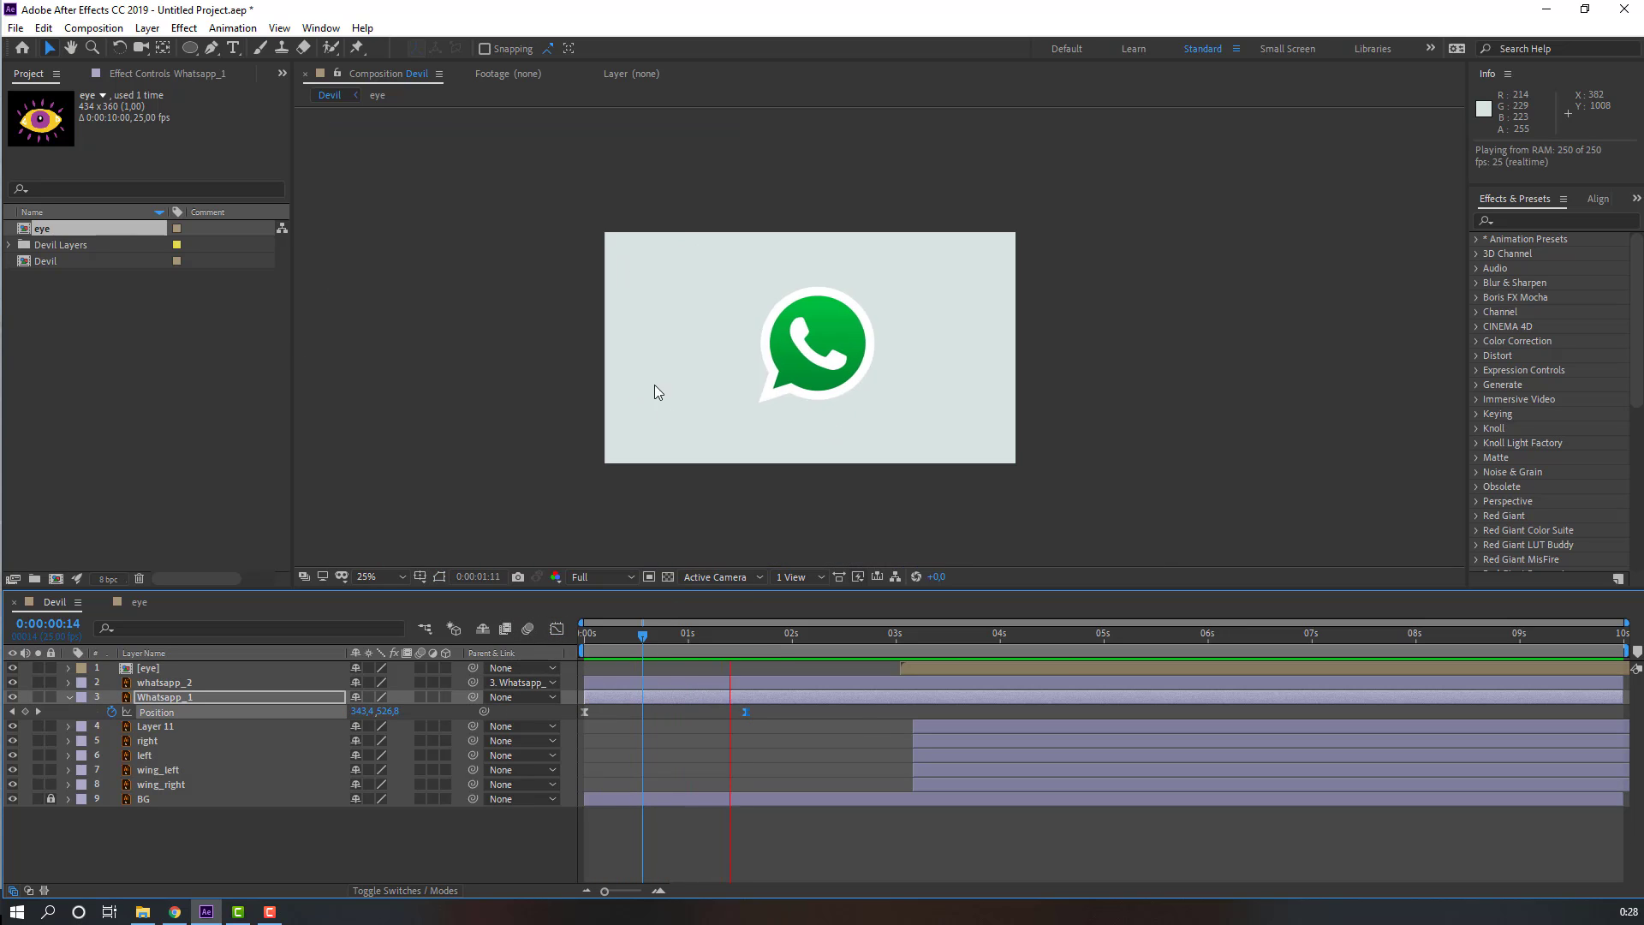
pyautogui.press('space')
pyautogui.click(750, 637)
pyautogui.press('space')
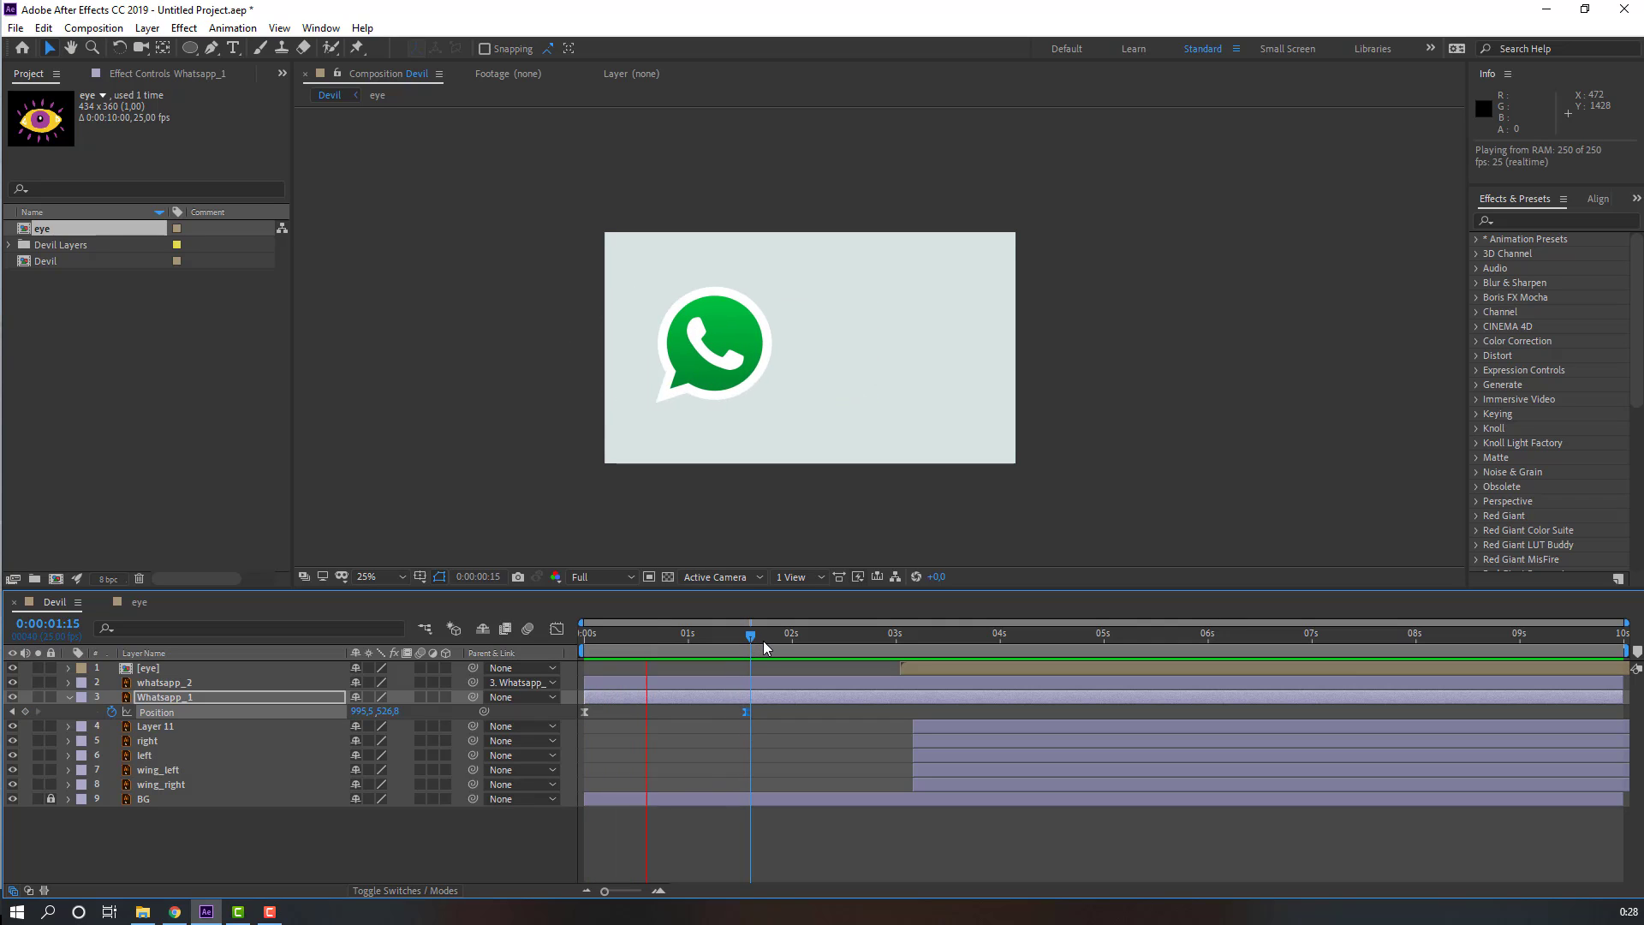
# Step: Add a Whatsapp_1 Scale keyframe at 100% at 2:04, then set Scale to 65% at 2:22
pyautogui.moveTo(771, 638); pyautogui.dragTo(808, 642)
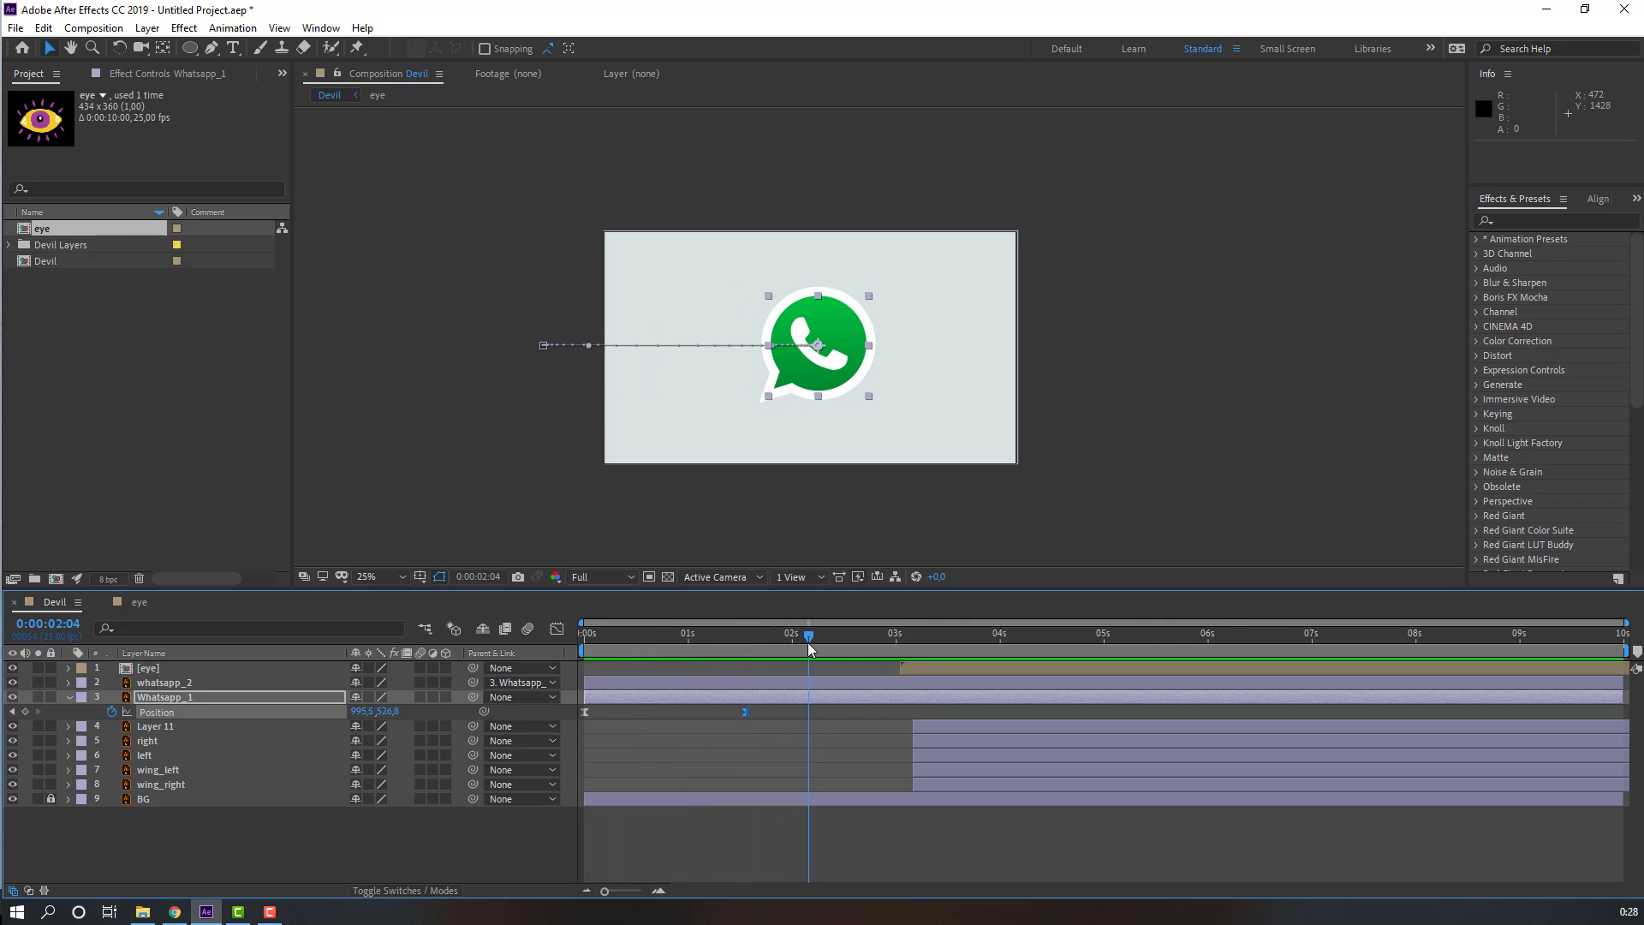
pyautogui.click(167, 695)
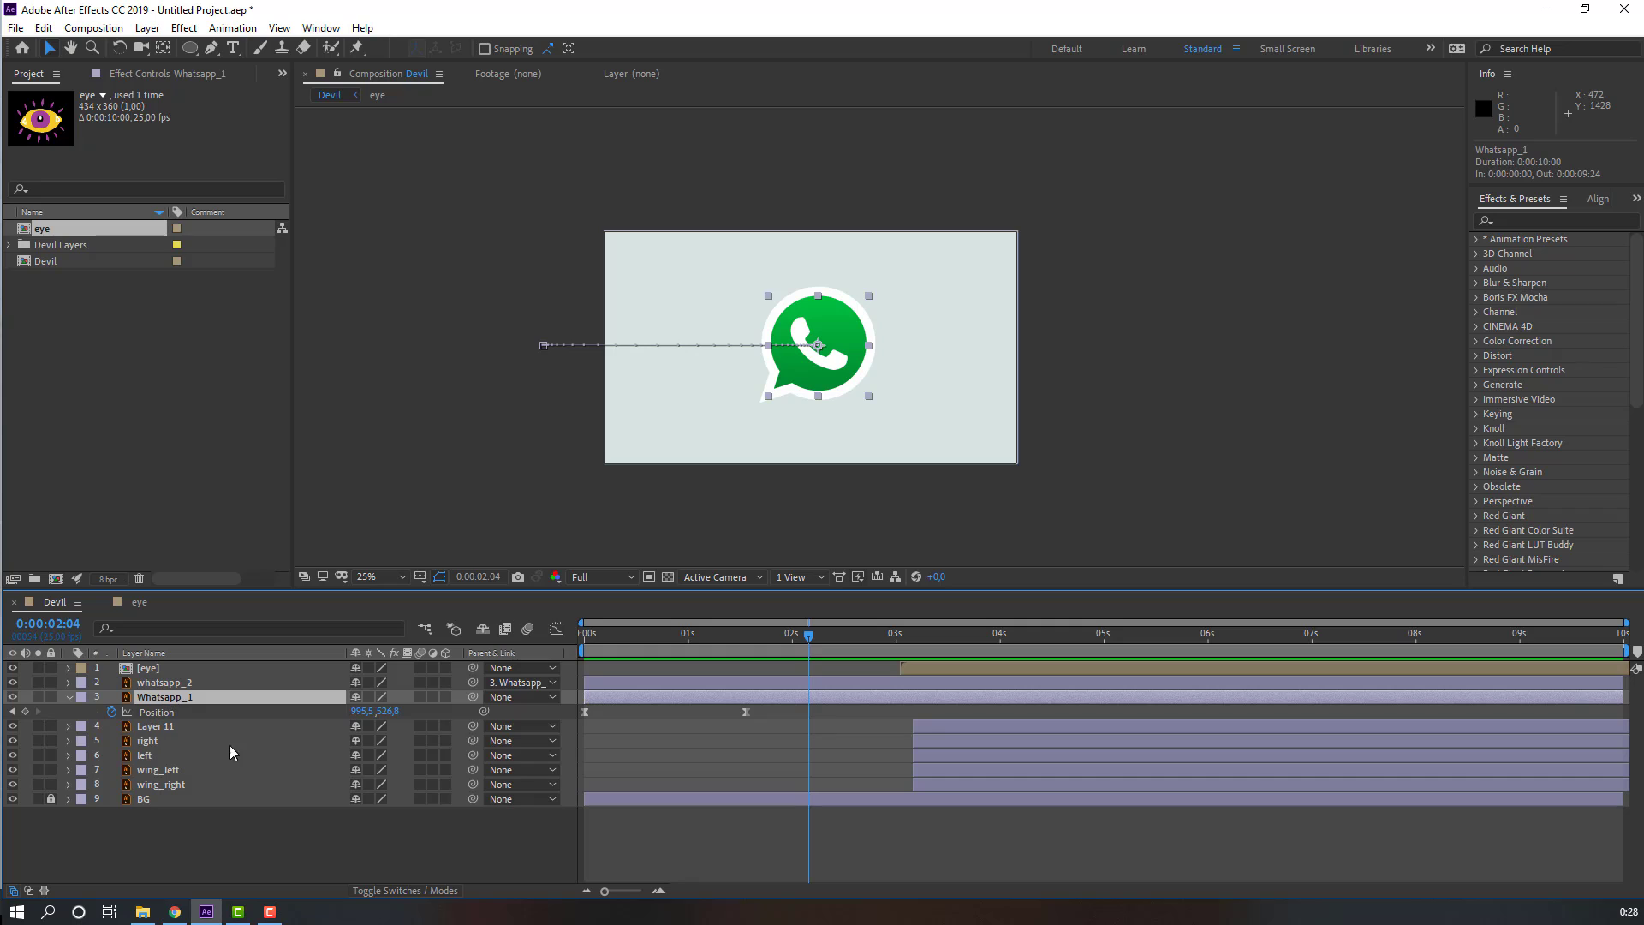
pyautogui.hotkey('shift', 's')
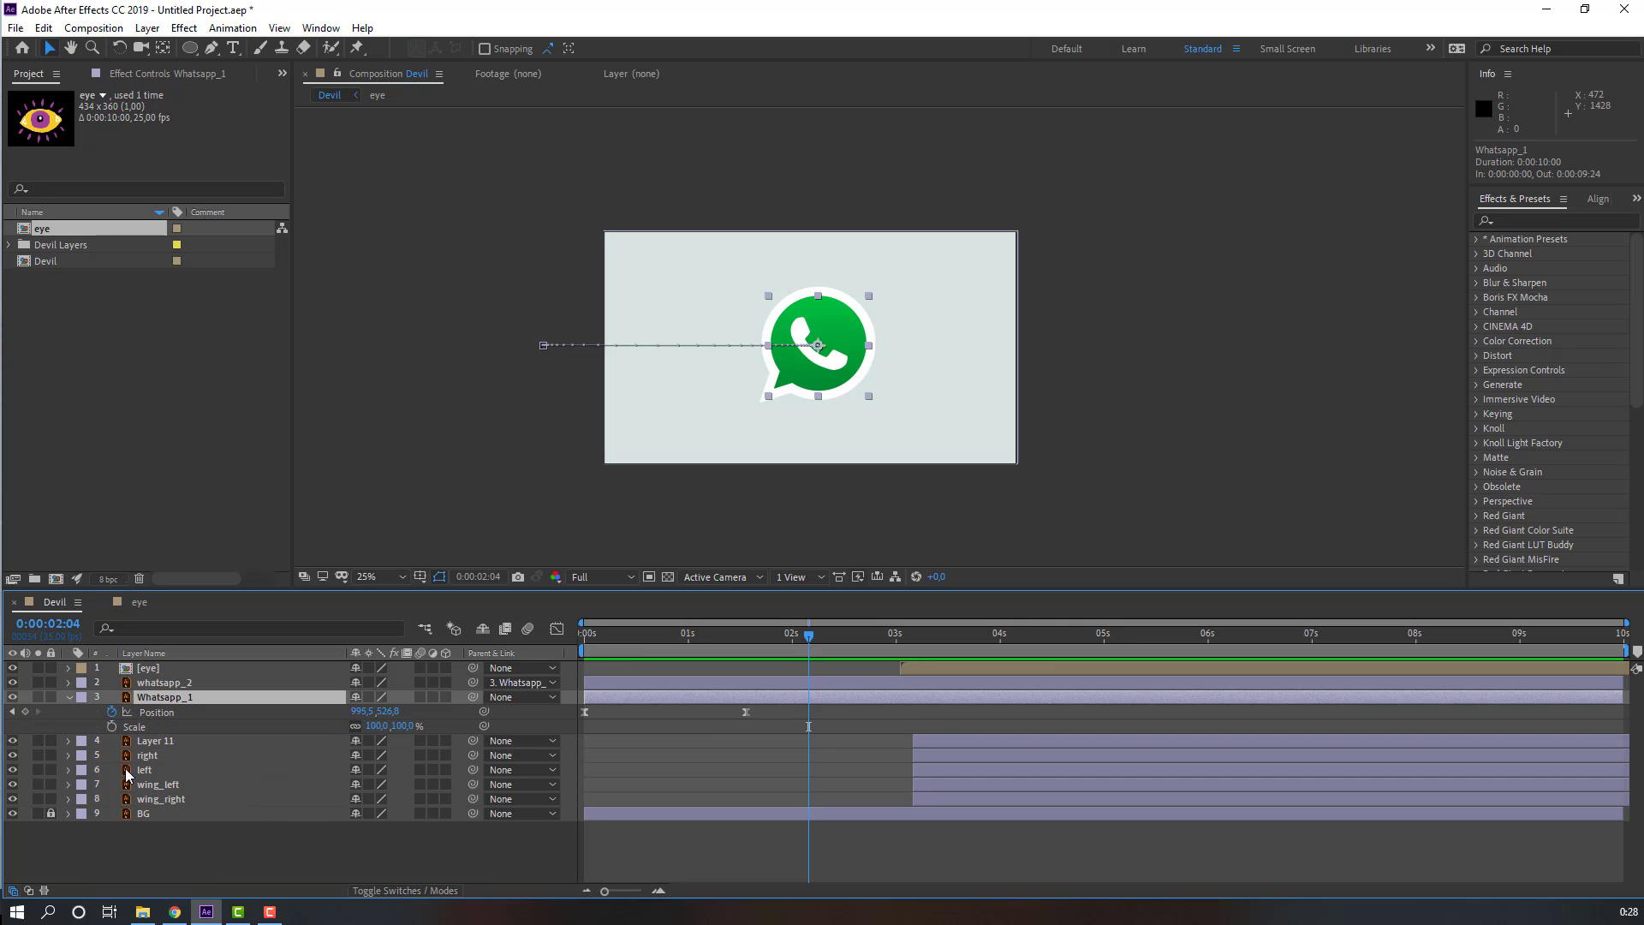
pyautogui.click(111, 726)
pyautogui.moveTo(846, 647); pyautogui.dragTo(888, 647)
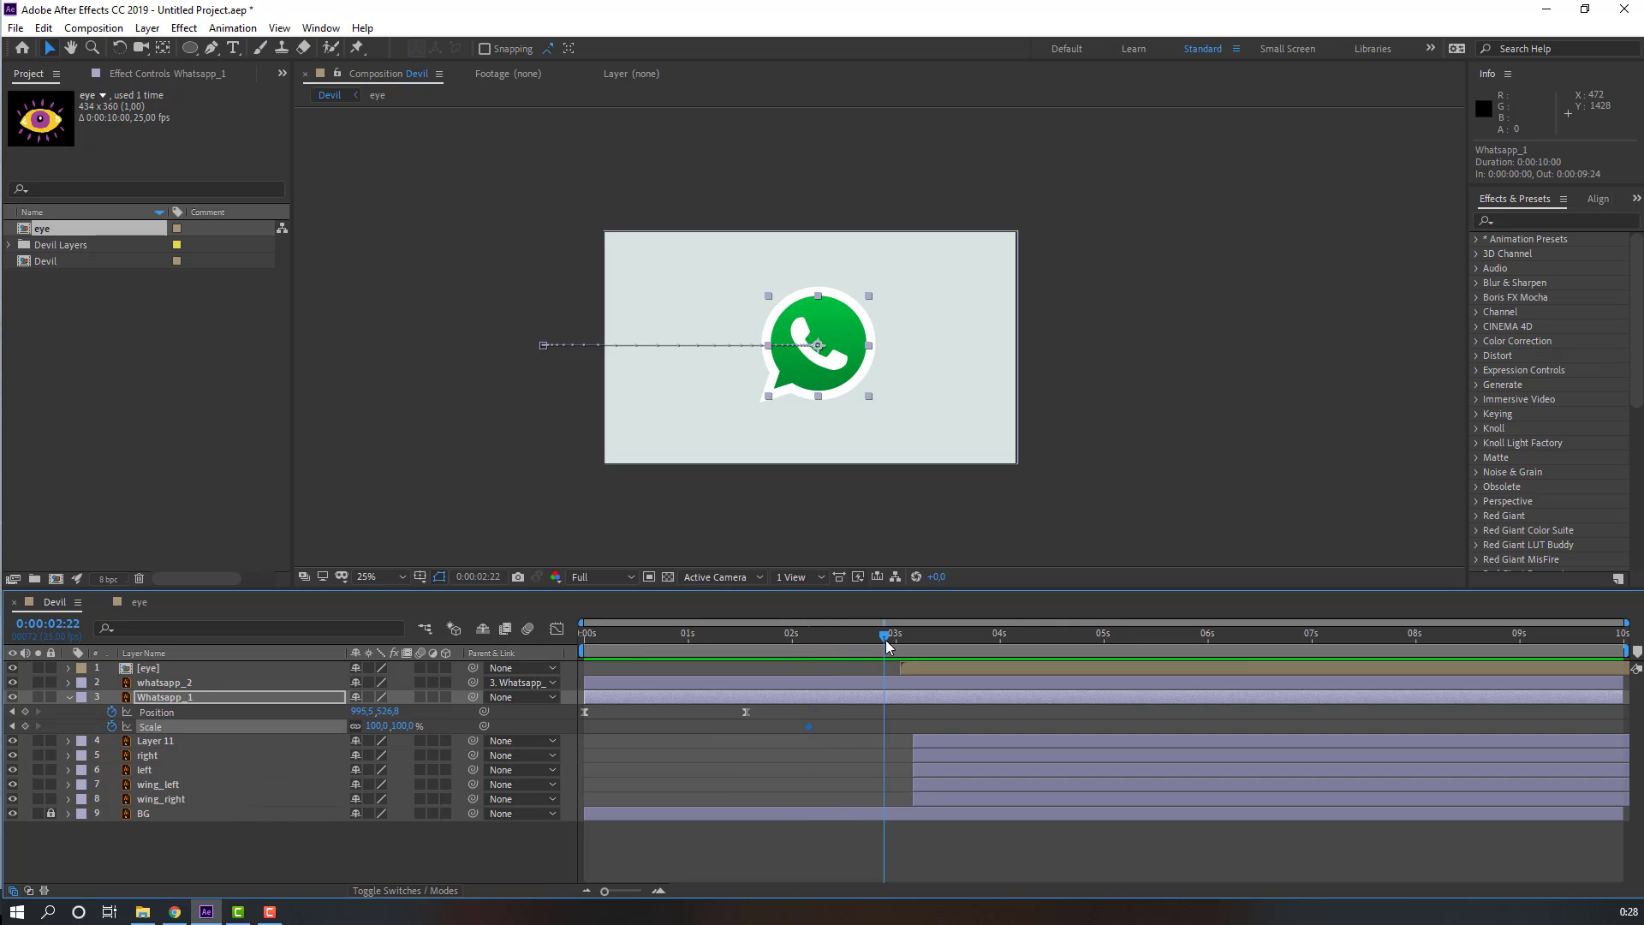
pyautogui.moveTo(375, 728); pyautogui.dragTo(366, 759)
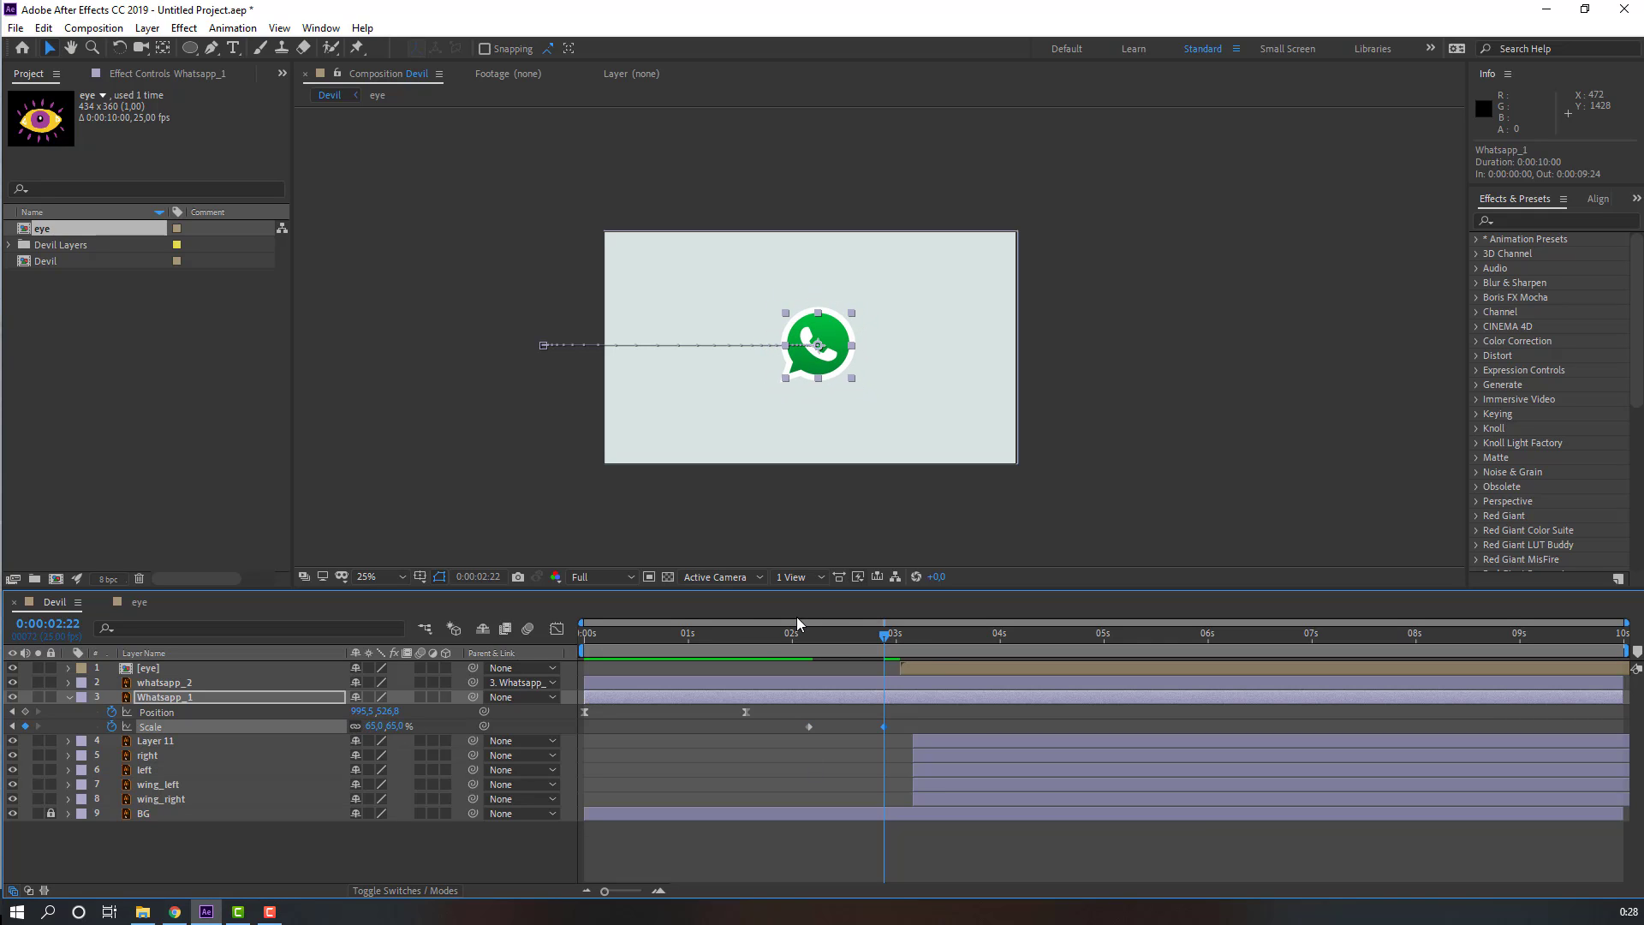
# Step: Apply Easy Ease to both Scale keyframes of Whatsapp_1 and preview
pyautogui.moveTo(912, 728); pyautogui.dragTo(801, 741)
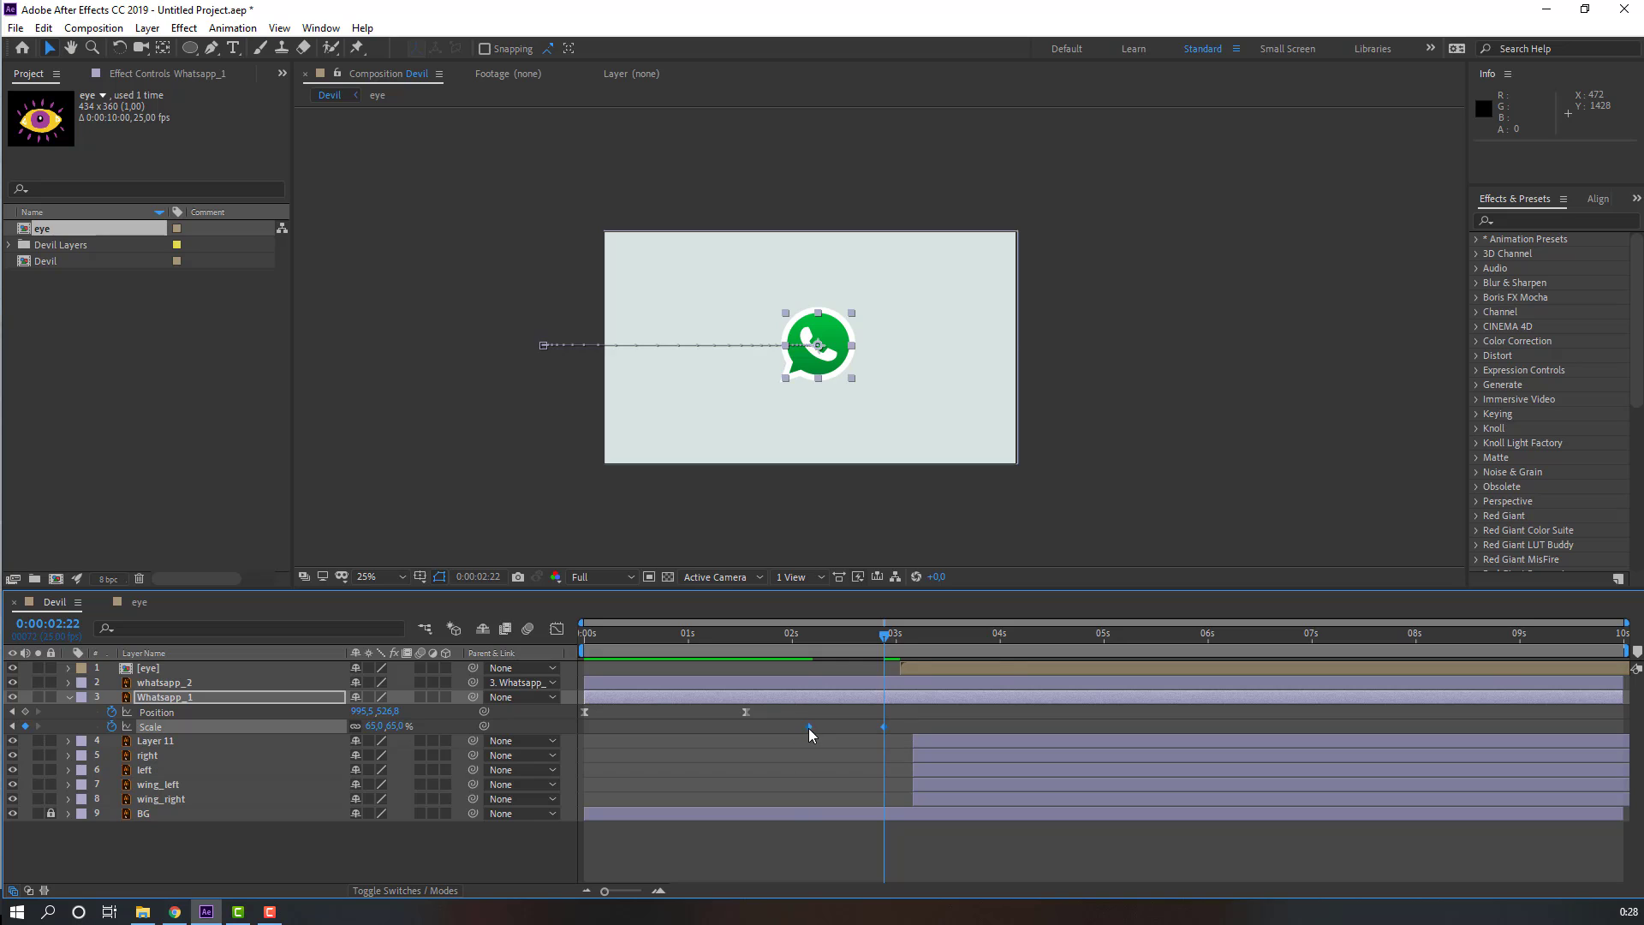
pyautogui.rightClick(808, 727)
pyautogui.moveTo(918, 723)
pyautogui.click(1054, 771)
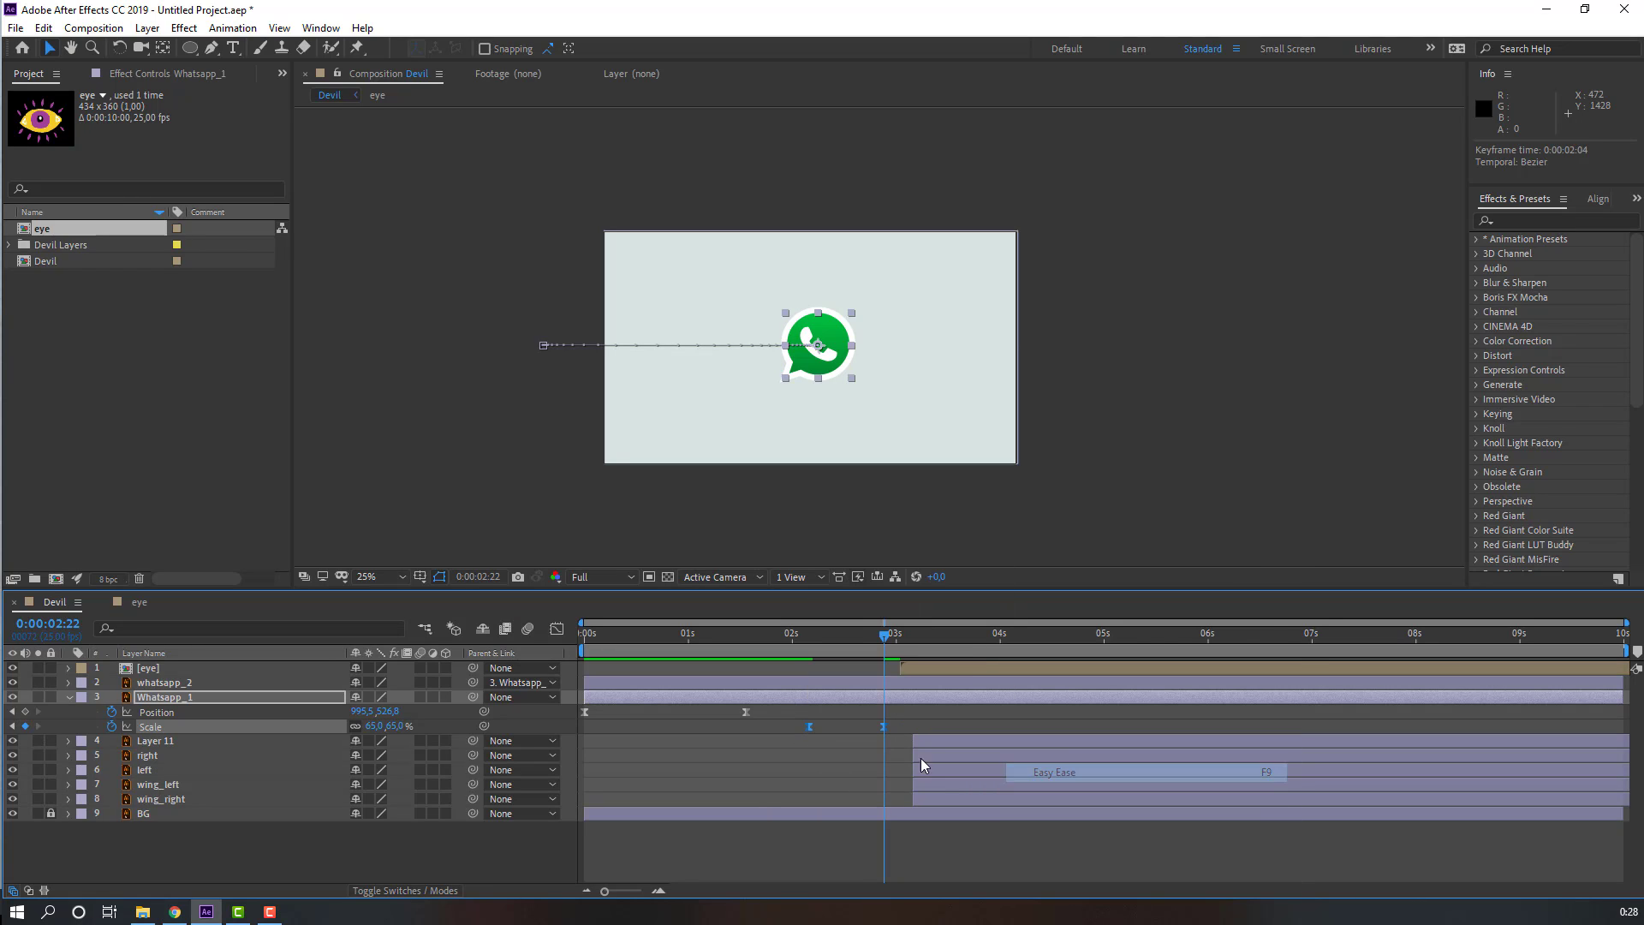
pyautogui.press('space')
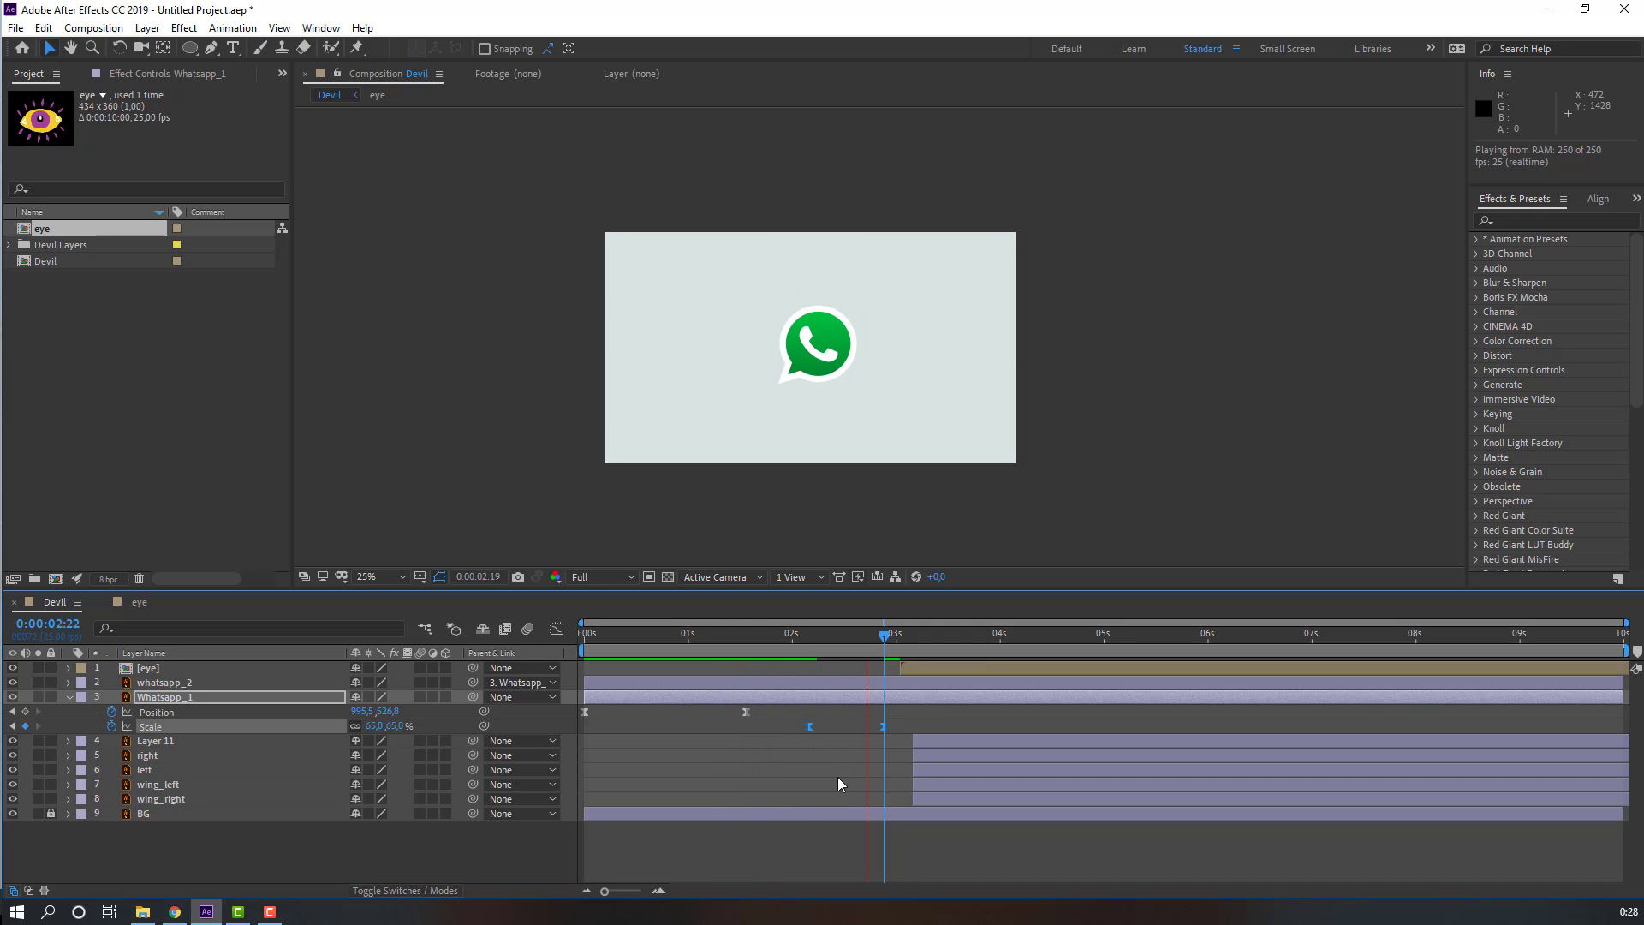
pyautogui.press('space')
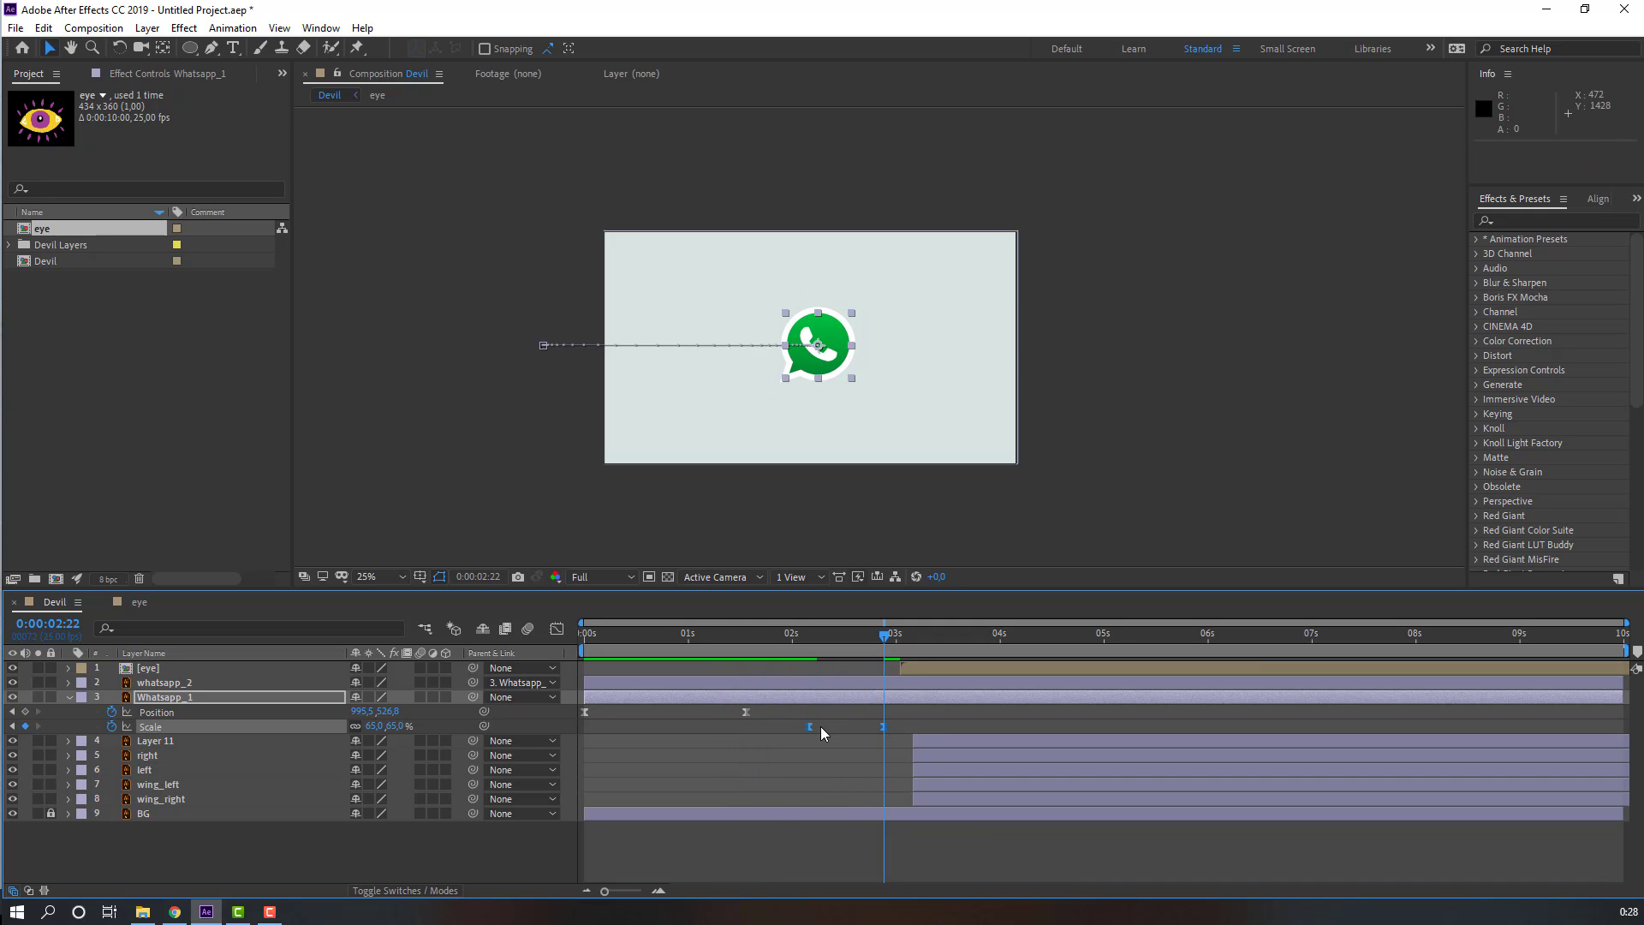
# Step: Shift both Scale keyframes earlier so the shrink begins at about 1:21
pyautogui.moveTo(805, 727); pyautogui.dragTo(871, 728)
pyautogui.click(822, 762)
pyautogui.press('space')
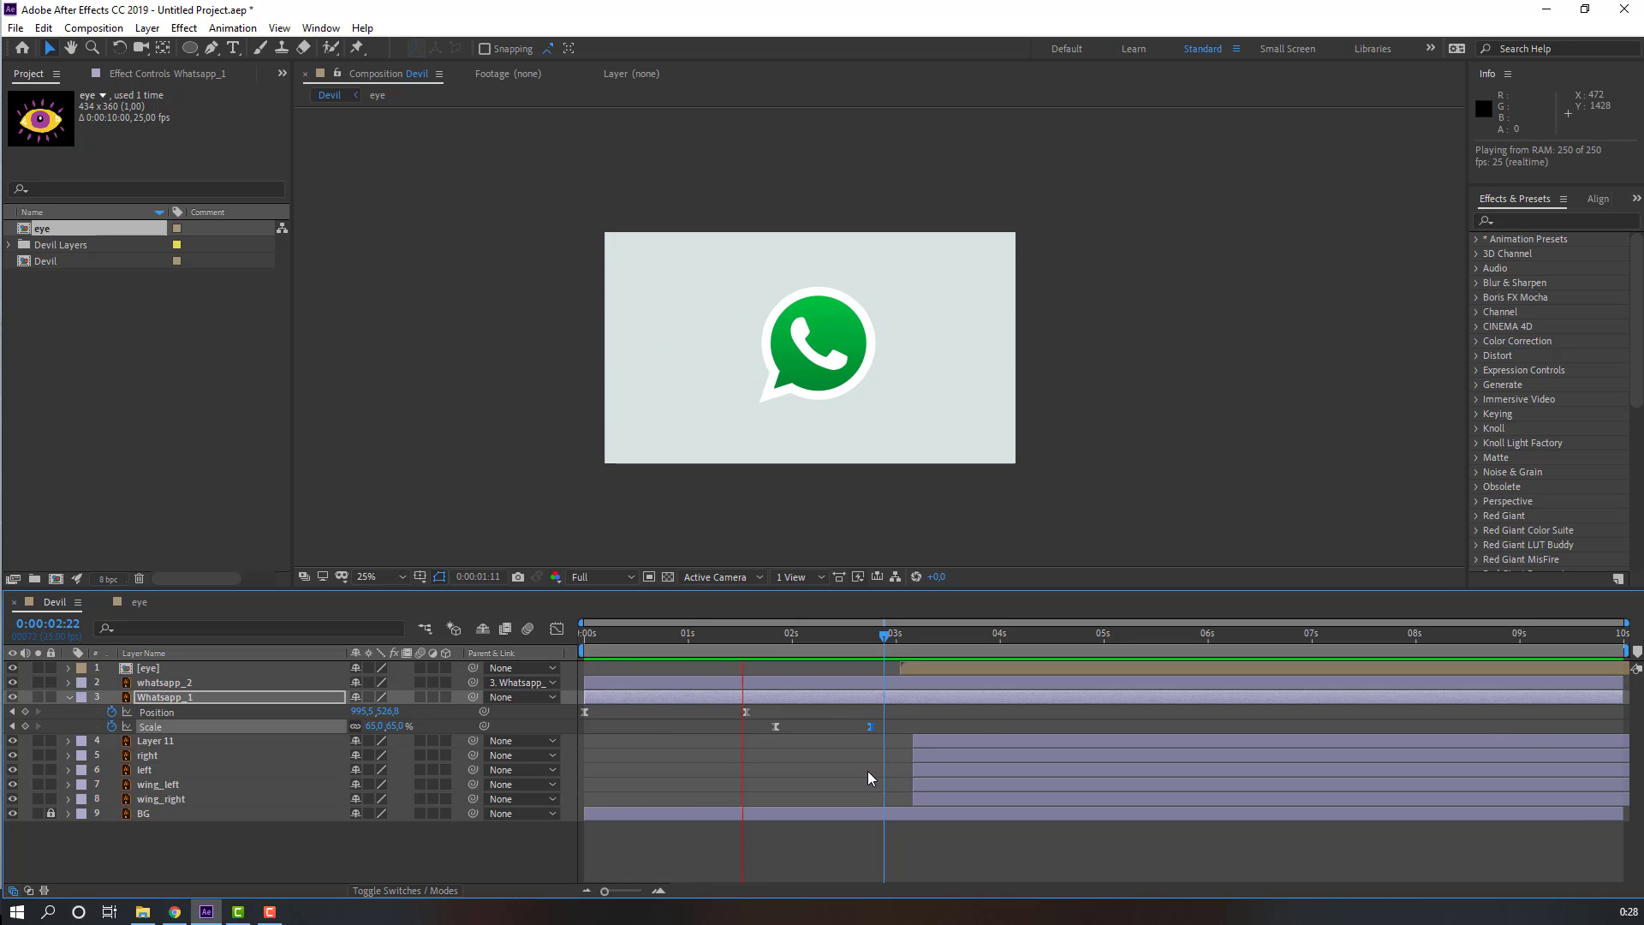
# Step: Slide the wing_left and wing_right layers to start at 1:21 and parent them to Whatsapp_1
pyautogui.click(762, 642)
pyautogui.moveTo(771, 641)
pyautogui.mouseDown()
pyautogui.moveTo(793, 640)
pyautogui.moveTo(777, 640)
pyautogui.mouseUp()
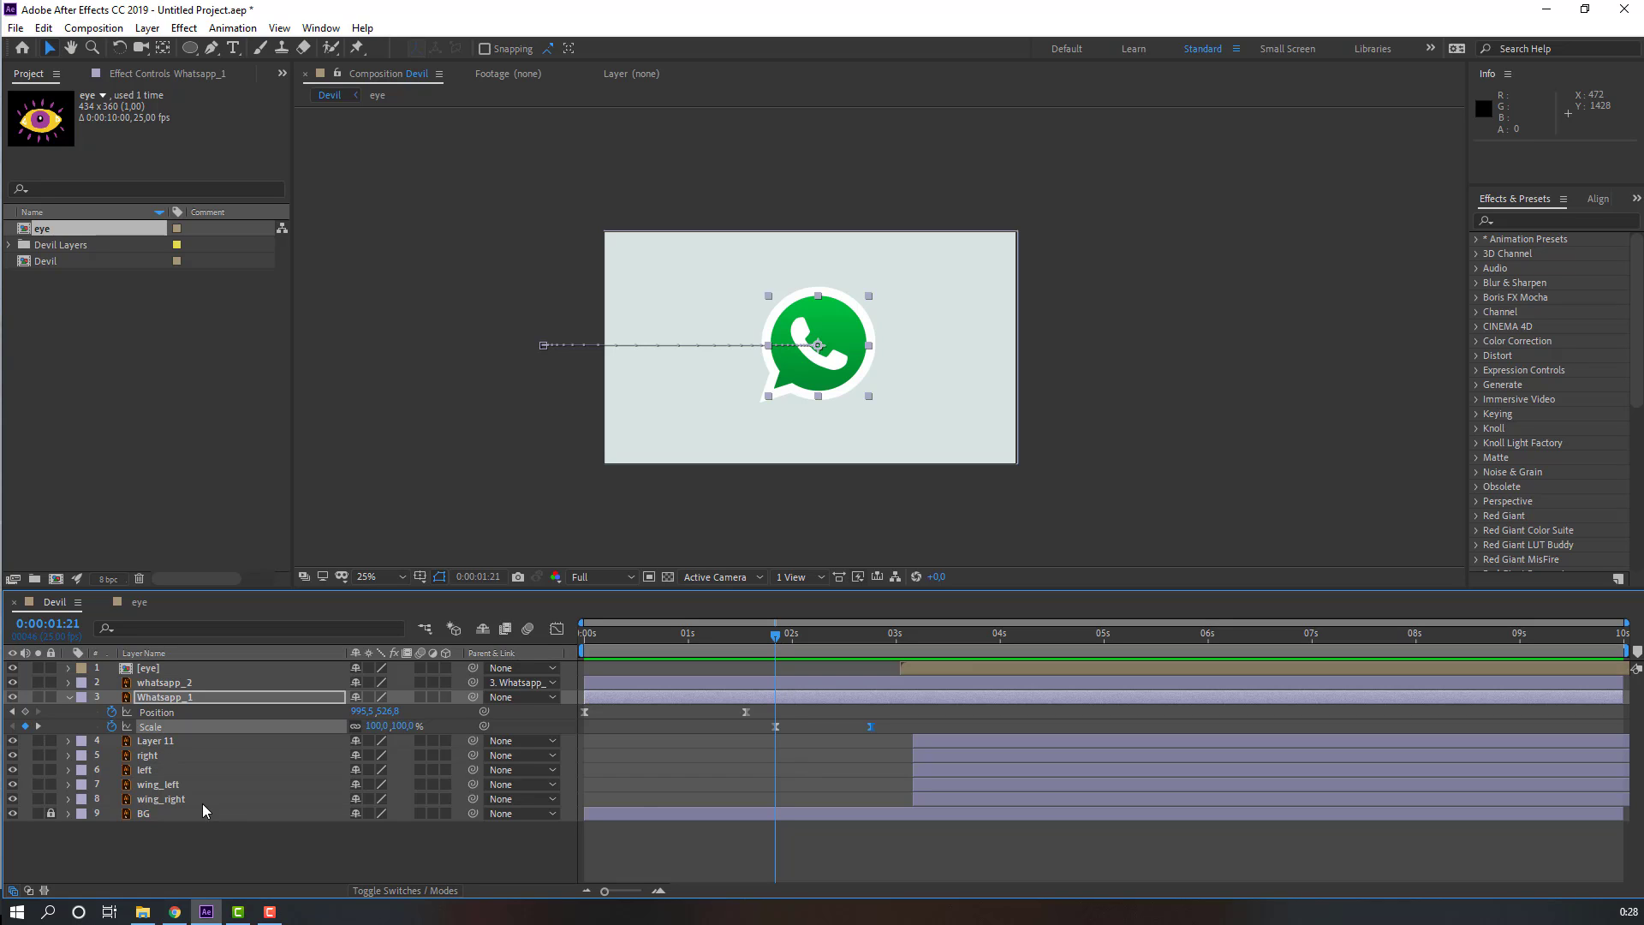
pyautogui.click(161, 785)
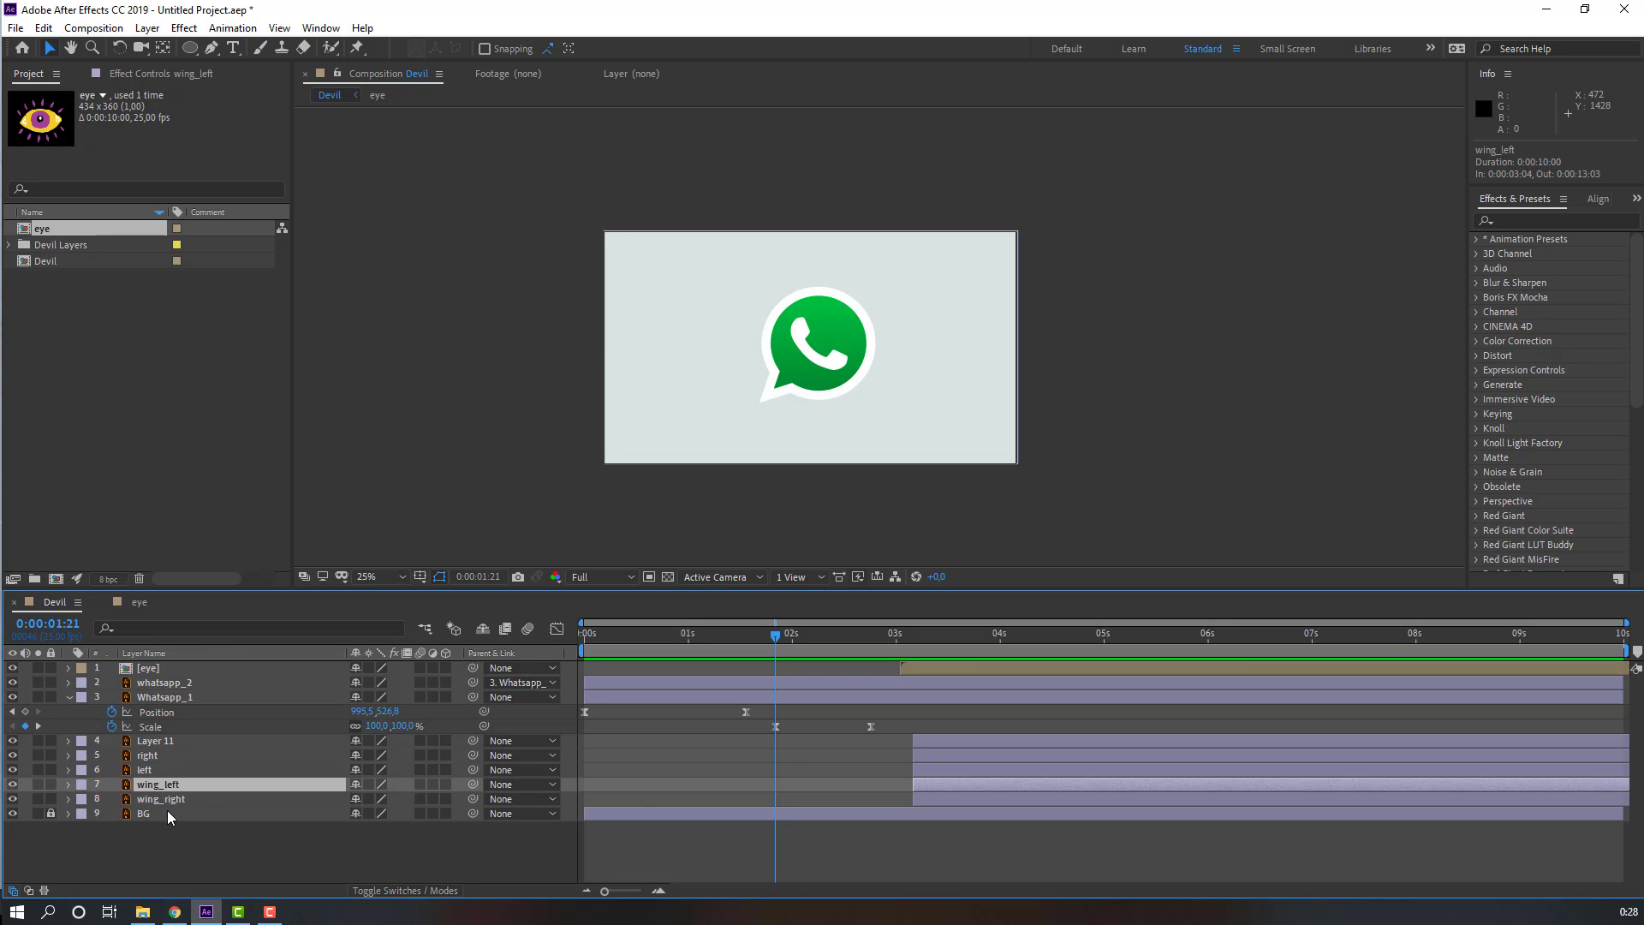
pyautogui.keyDown('ctrl'); pyautogui.click(174, 807); pyautogui.keyUp('ctrl')
pyautogui.moveTo(949, 788); pyautogui.dragTo(815, 795)
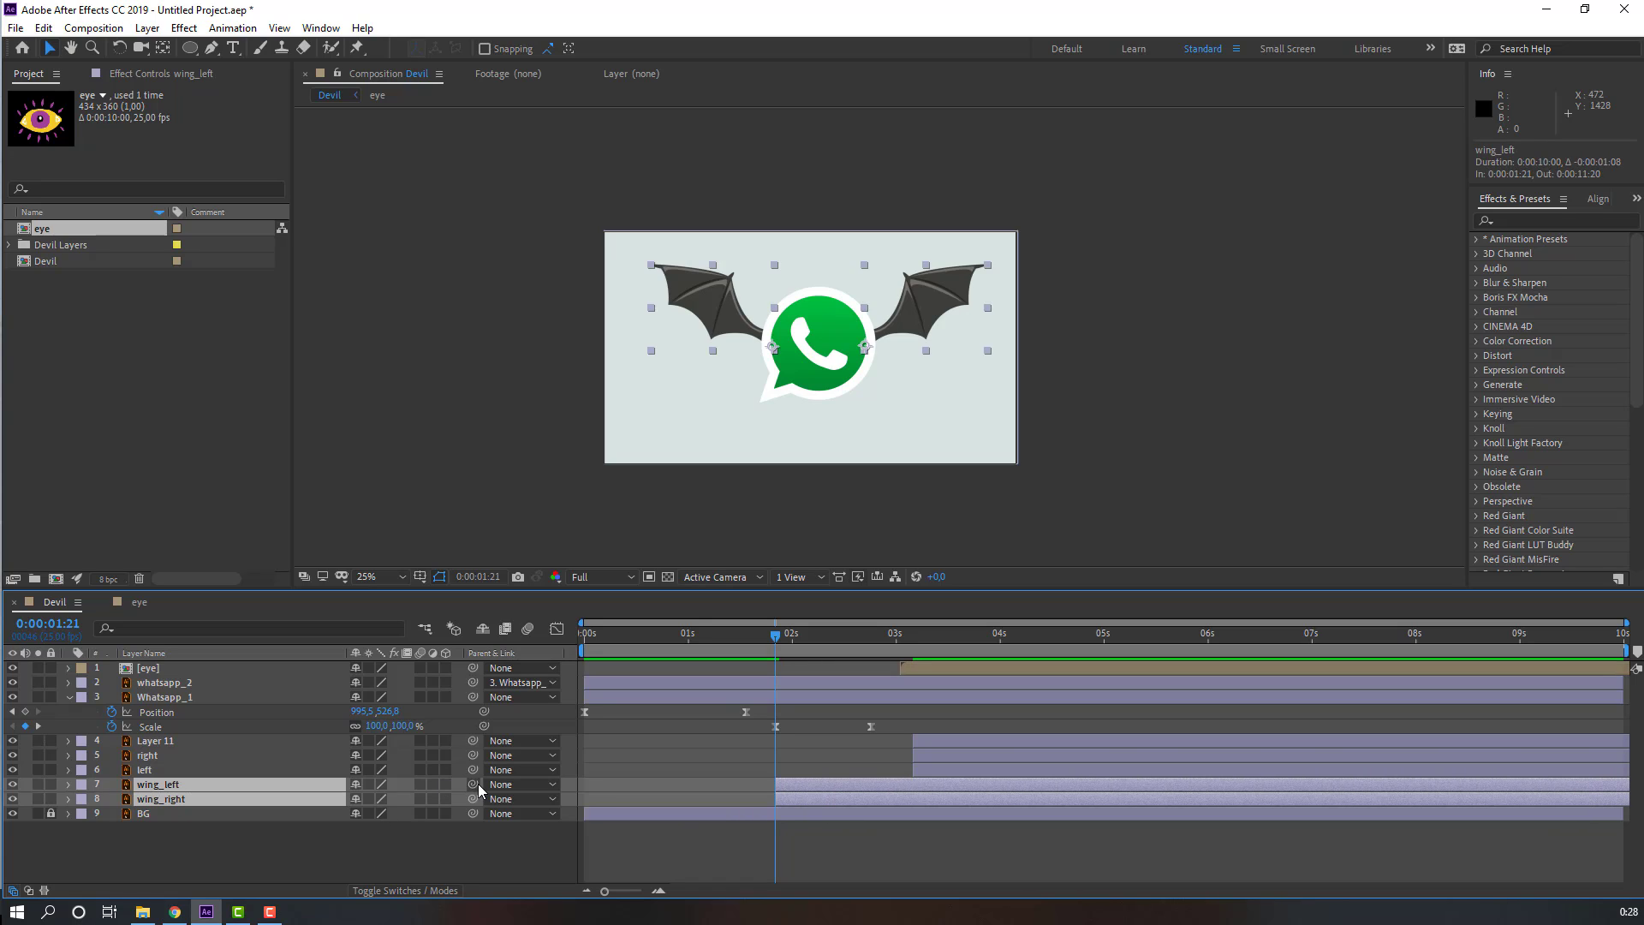
pyautogui.moveTo(401, 773); pyautogui.dragTo(172, 697)
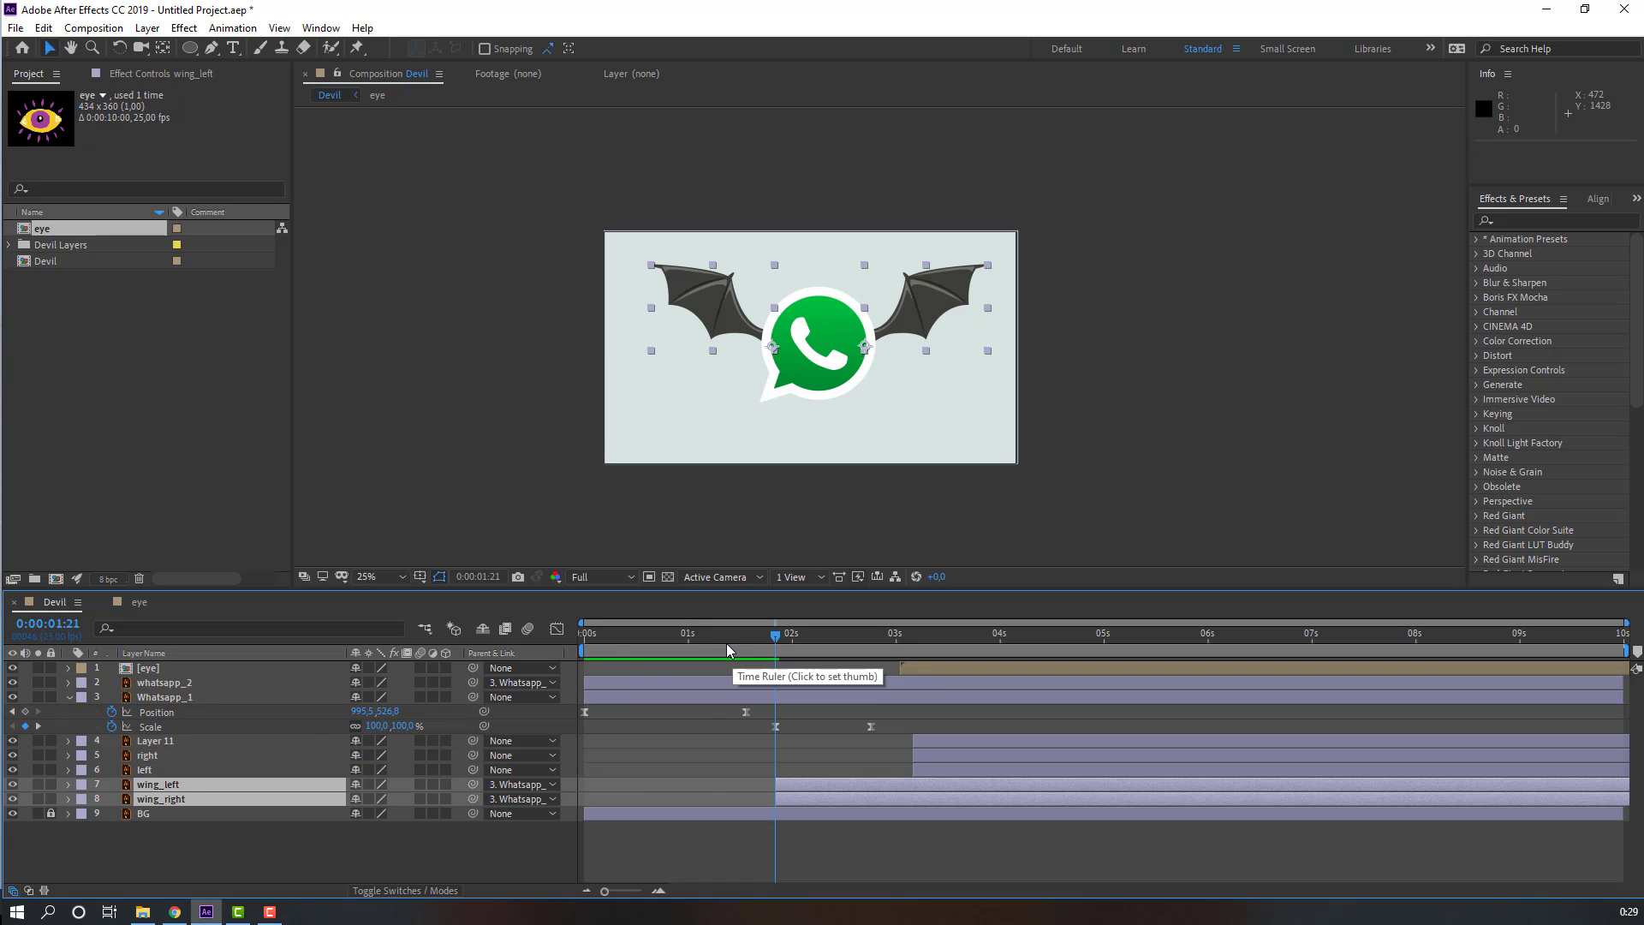
# Step: Show both wings' Rotation and add Rotation keyframes at about 2:12 for wing_left and wing_right
pyautogui.moveTo(726, 640); pyautogui.dragTo(777, 638)
pyautogui.press('r')
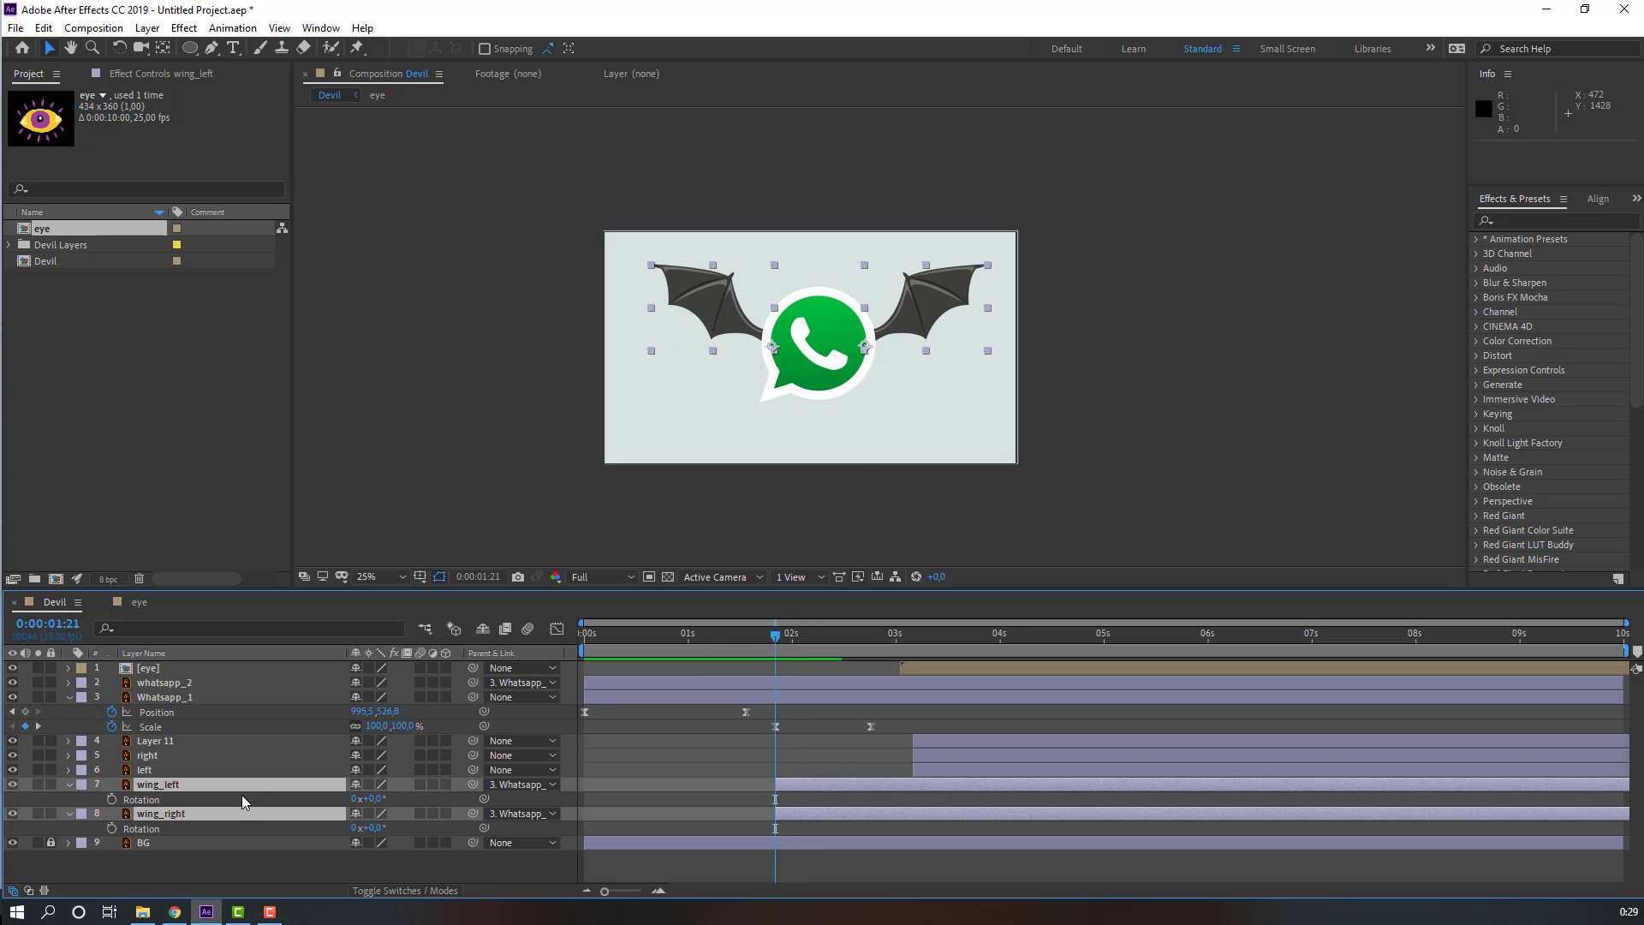
pyautogui.press('space')
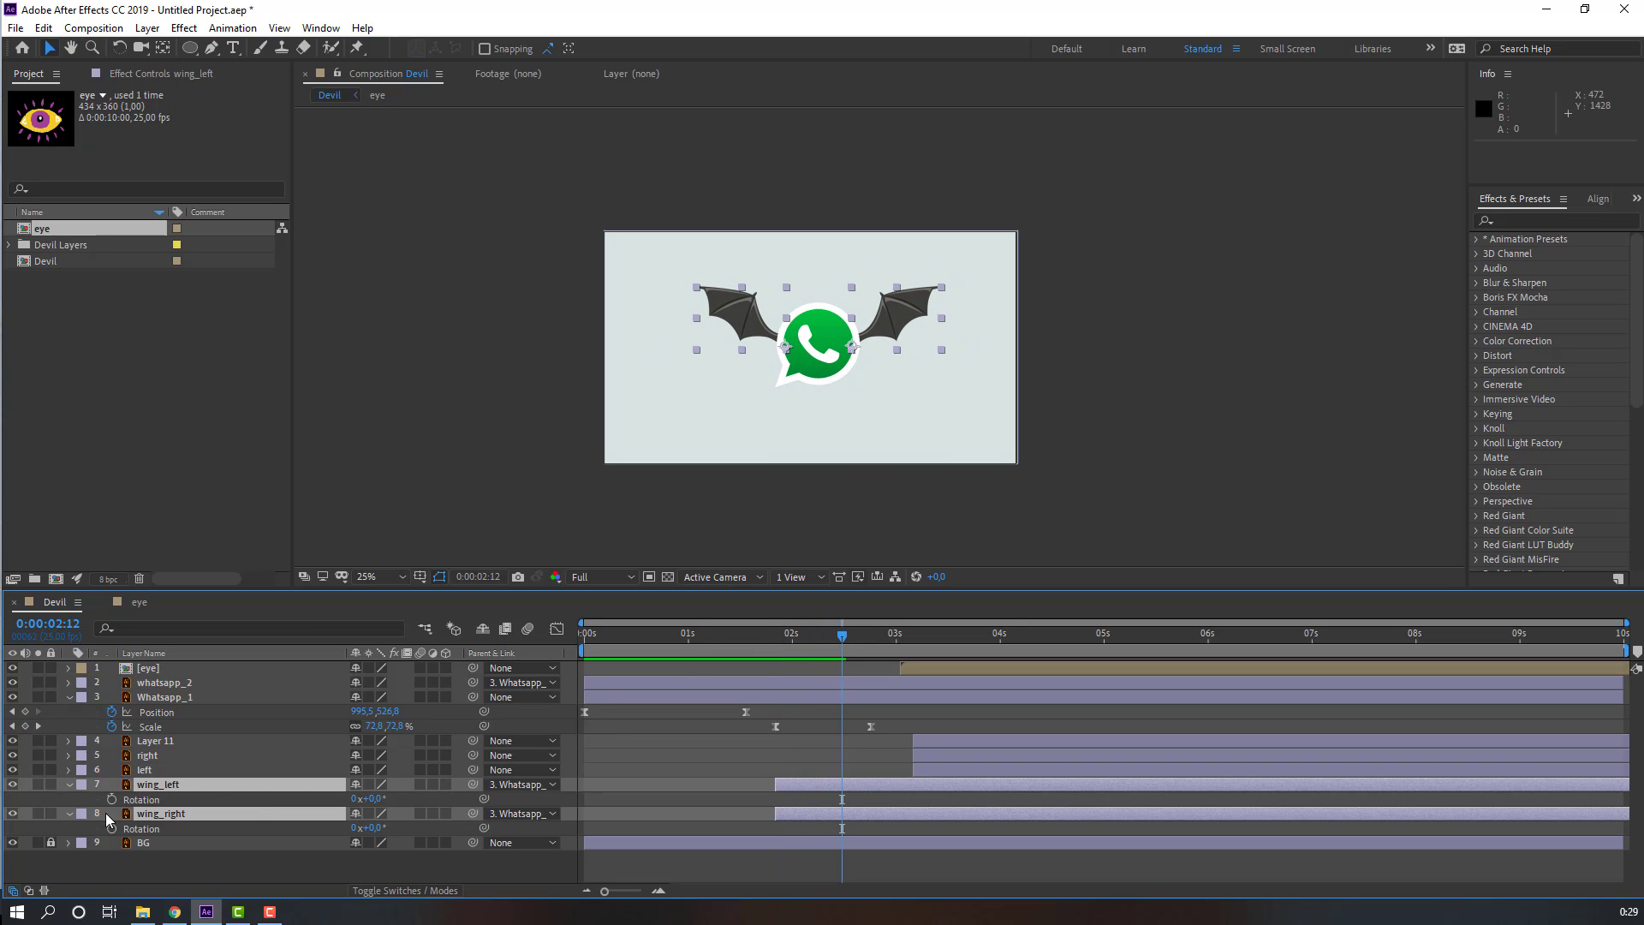
pyautogui.click(111, 799)
pyautogui.click(112, 828)
# Step: At 1:21, set wing_left's Rotation to -59° and wing_right's Rotation to 70°
pyautogui.moveTo(852, 638); pyautogui.dragTo(777, 640)
pyautogui.click(406, 799)
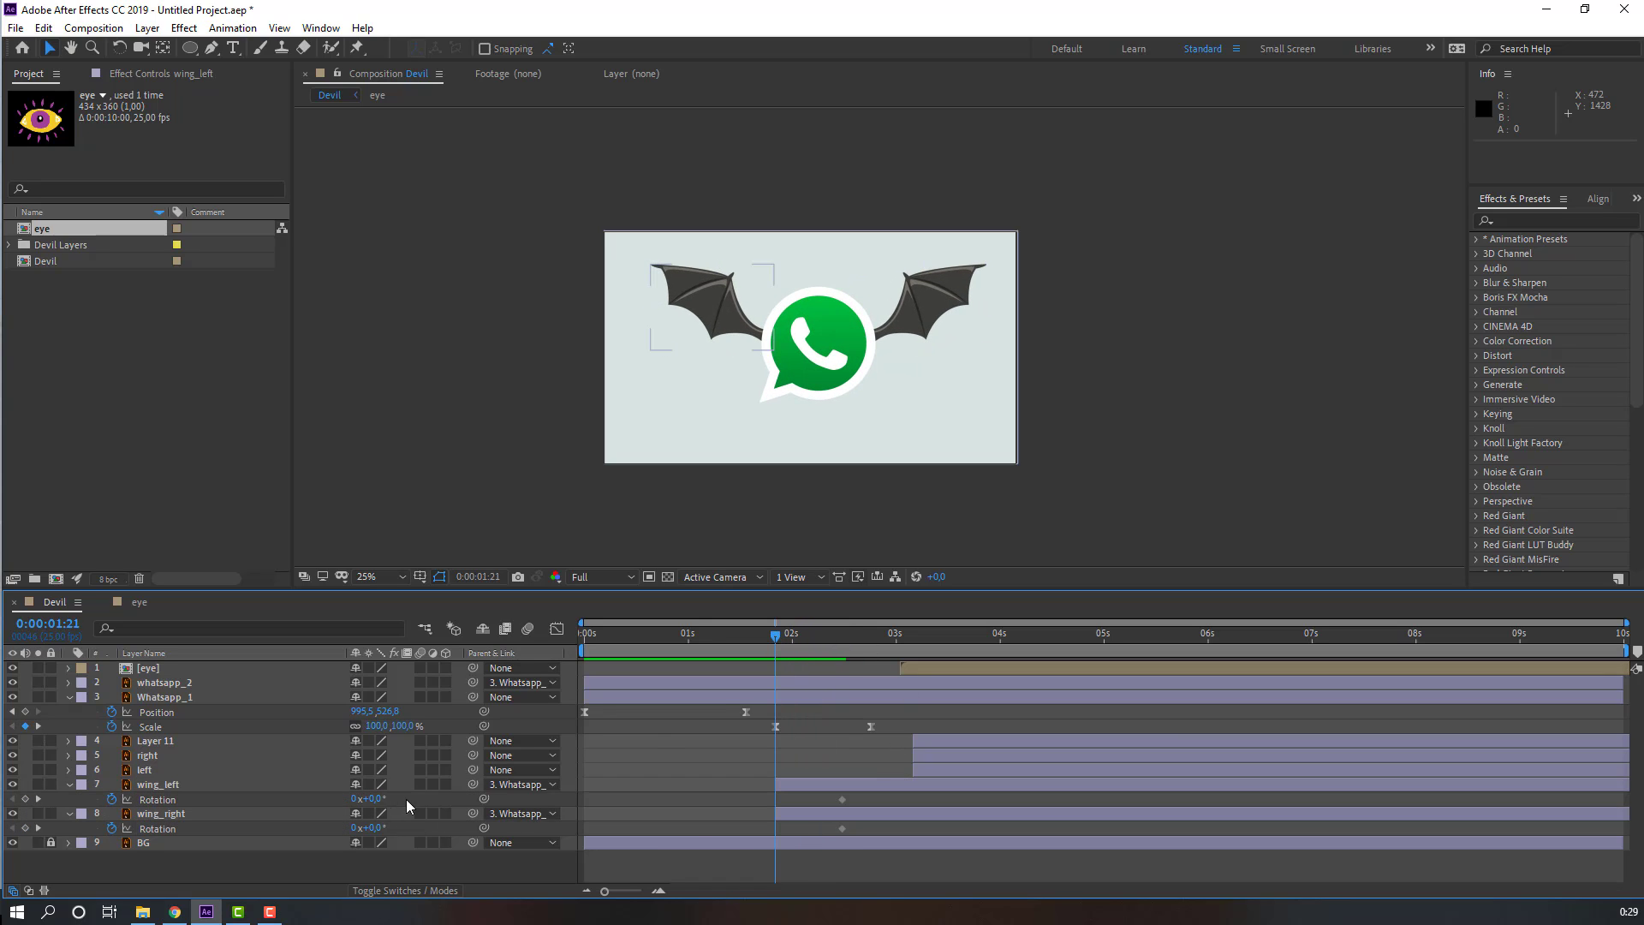
pyautogui.moveTo(377, 799); pyautogui.dragTo(432, 825)
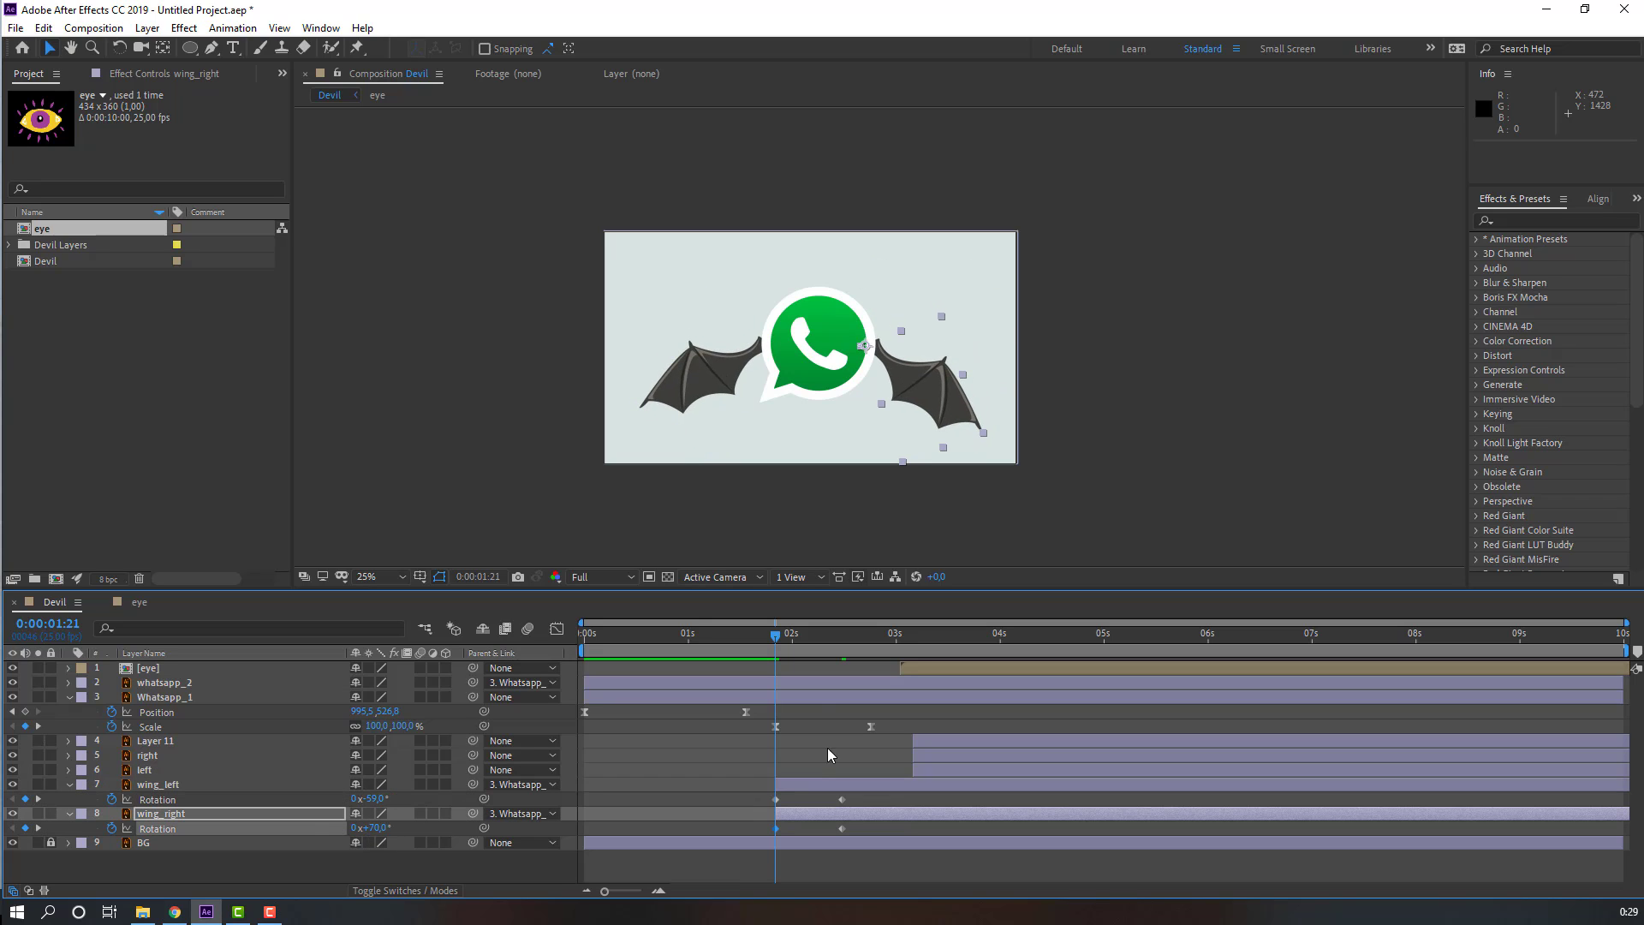
# Step: Set the work area to begin at about 1:07 and preview it
pyautogui.moveTo(580, 658); pyautogui.dragTo(727, 695)
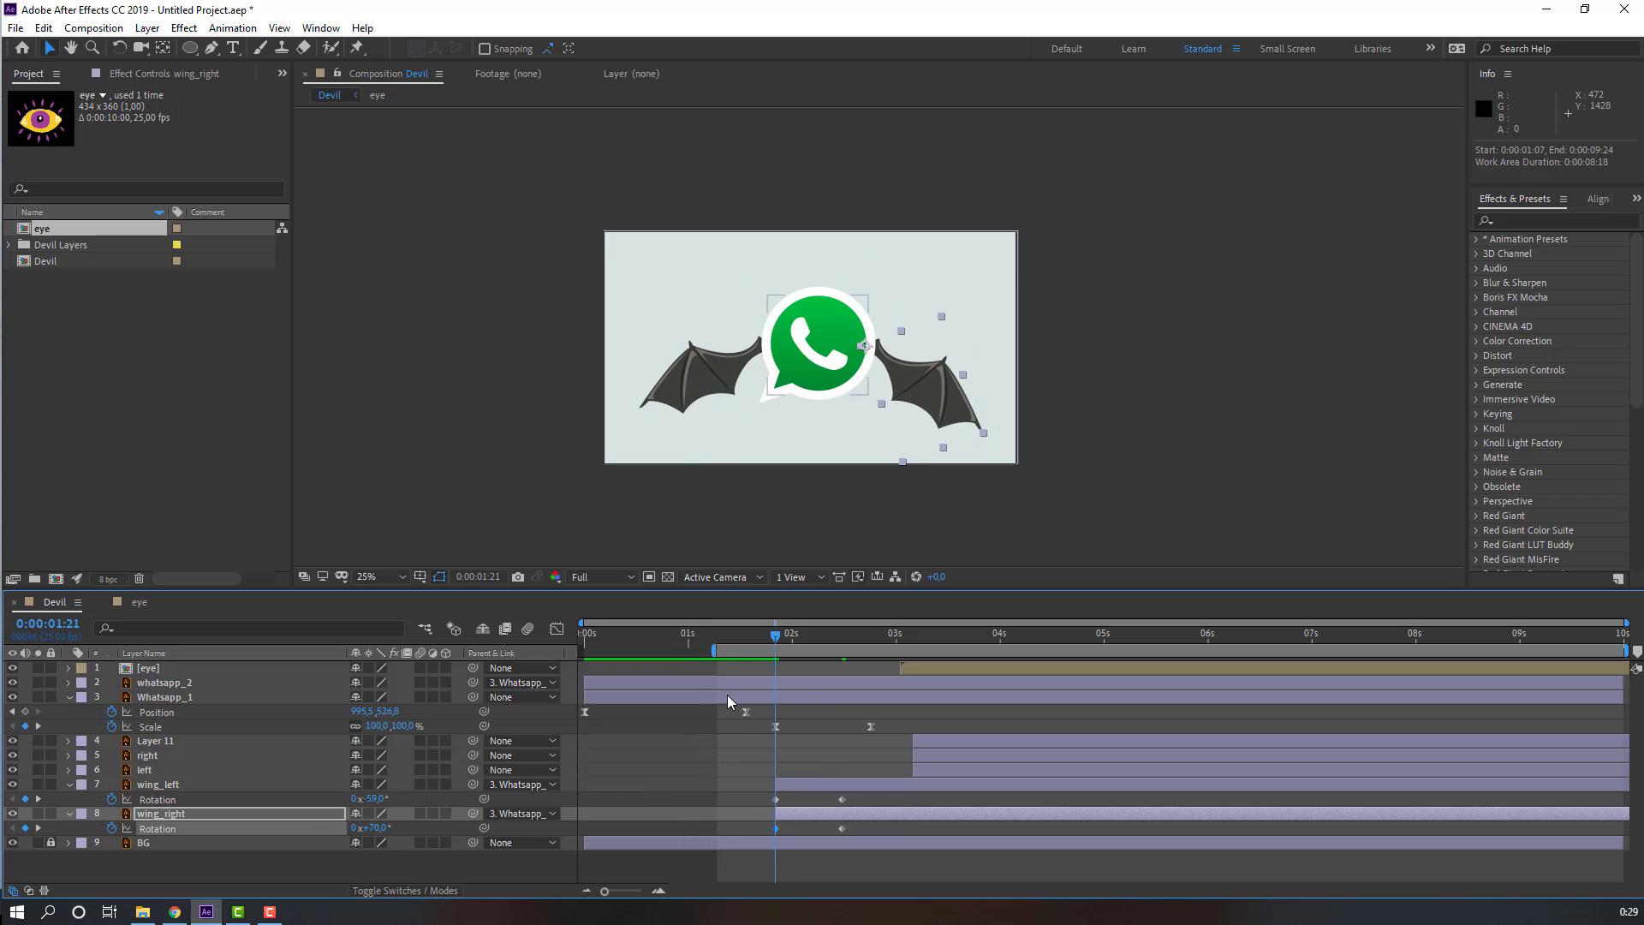
pyautogui.press('space')
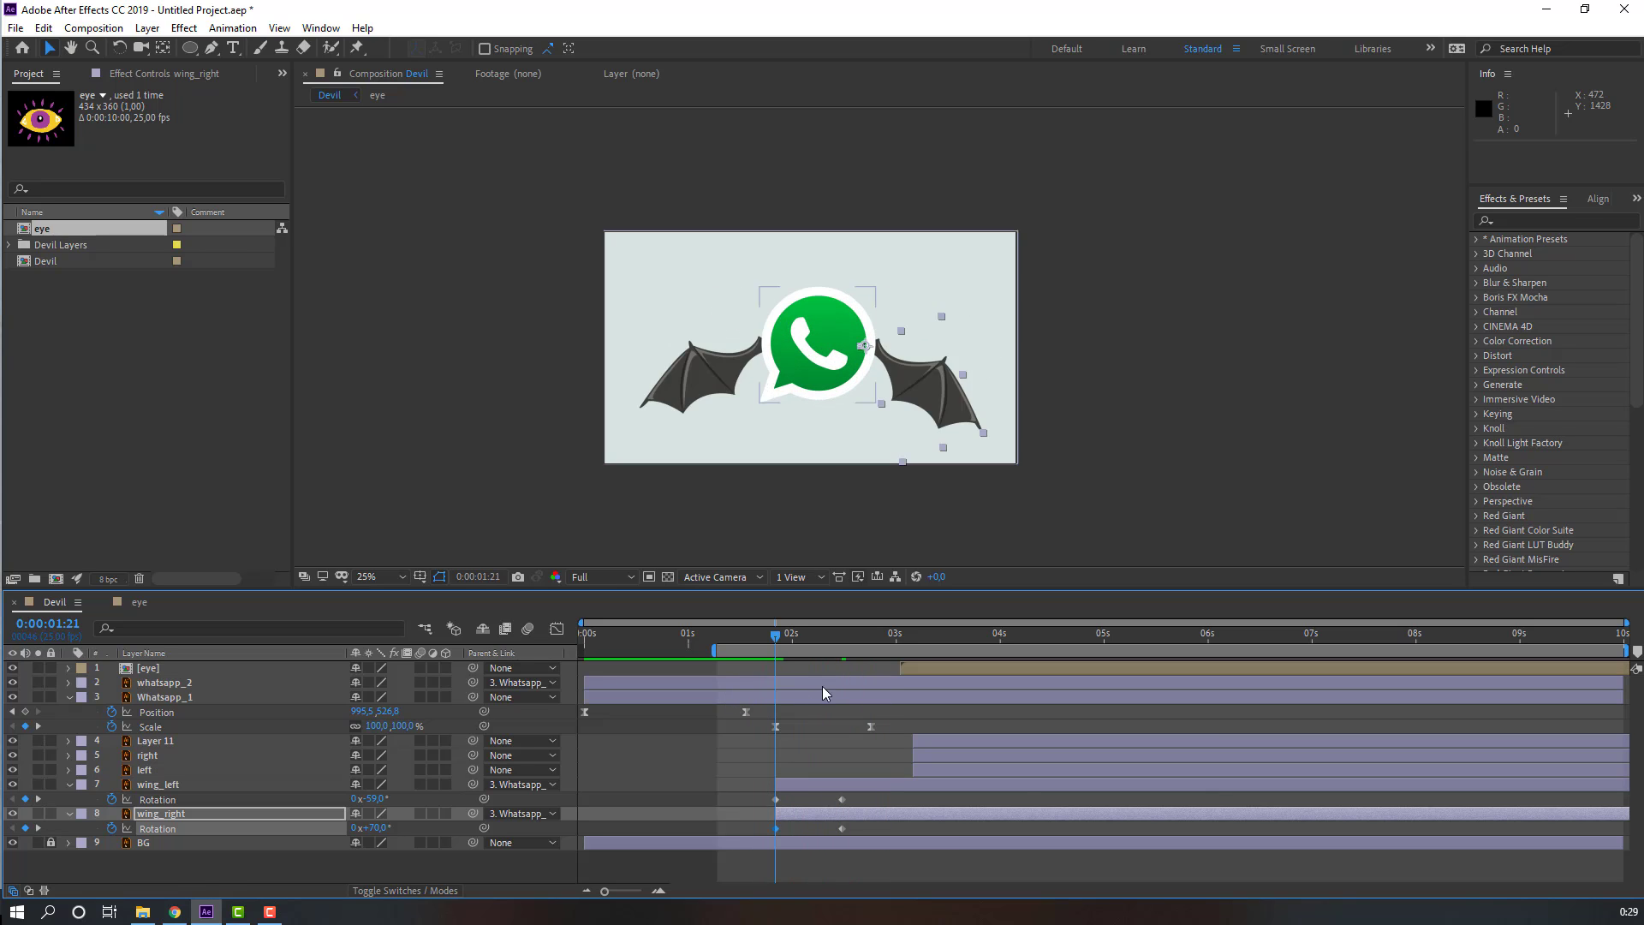
# Step: Apply Easy Ease to the four wing Rotation keyframes and preview the wing motion
pyautogui.moveTo(861, 792); pyautogui.dragTo(774, 838)
pyautogui.rightClick(776, 835)
pyautogui.moveTo(925, 816)
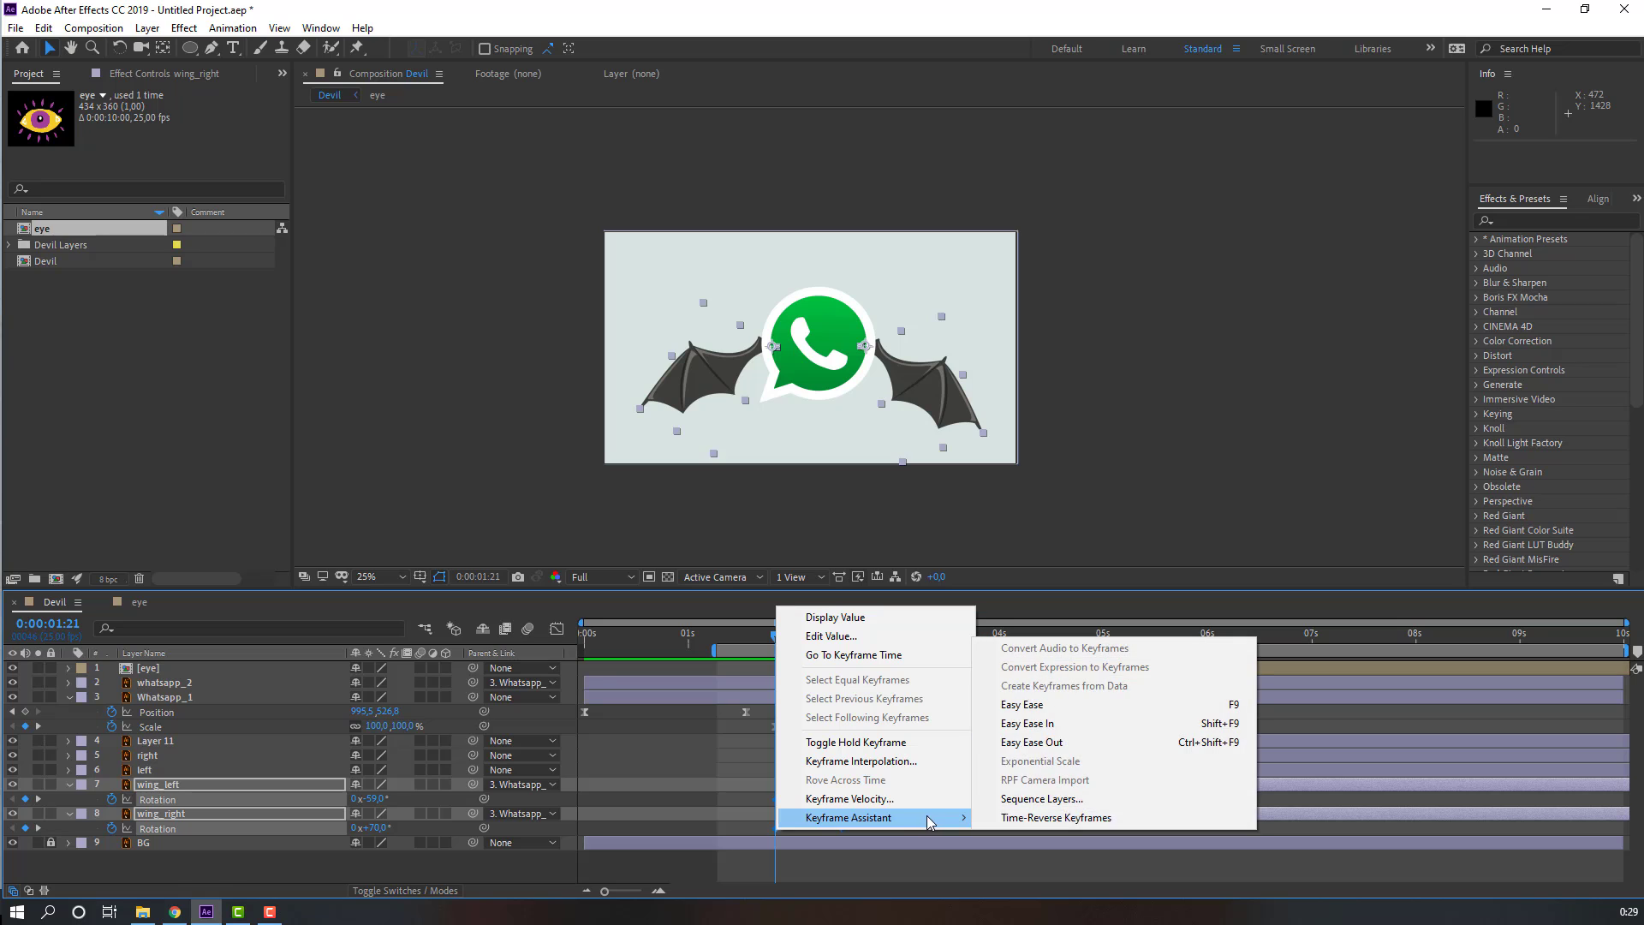
pyautogui.click(1010, 711)
pyautogui.press('space')
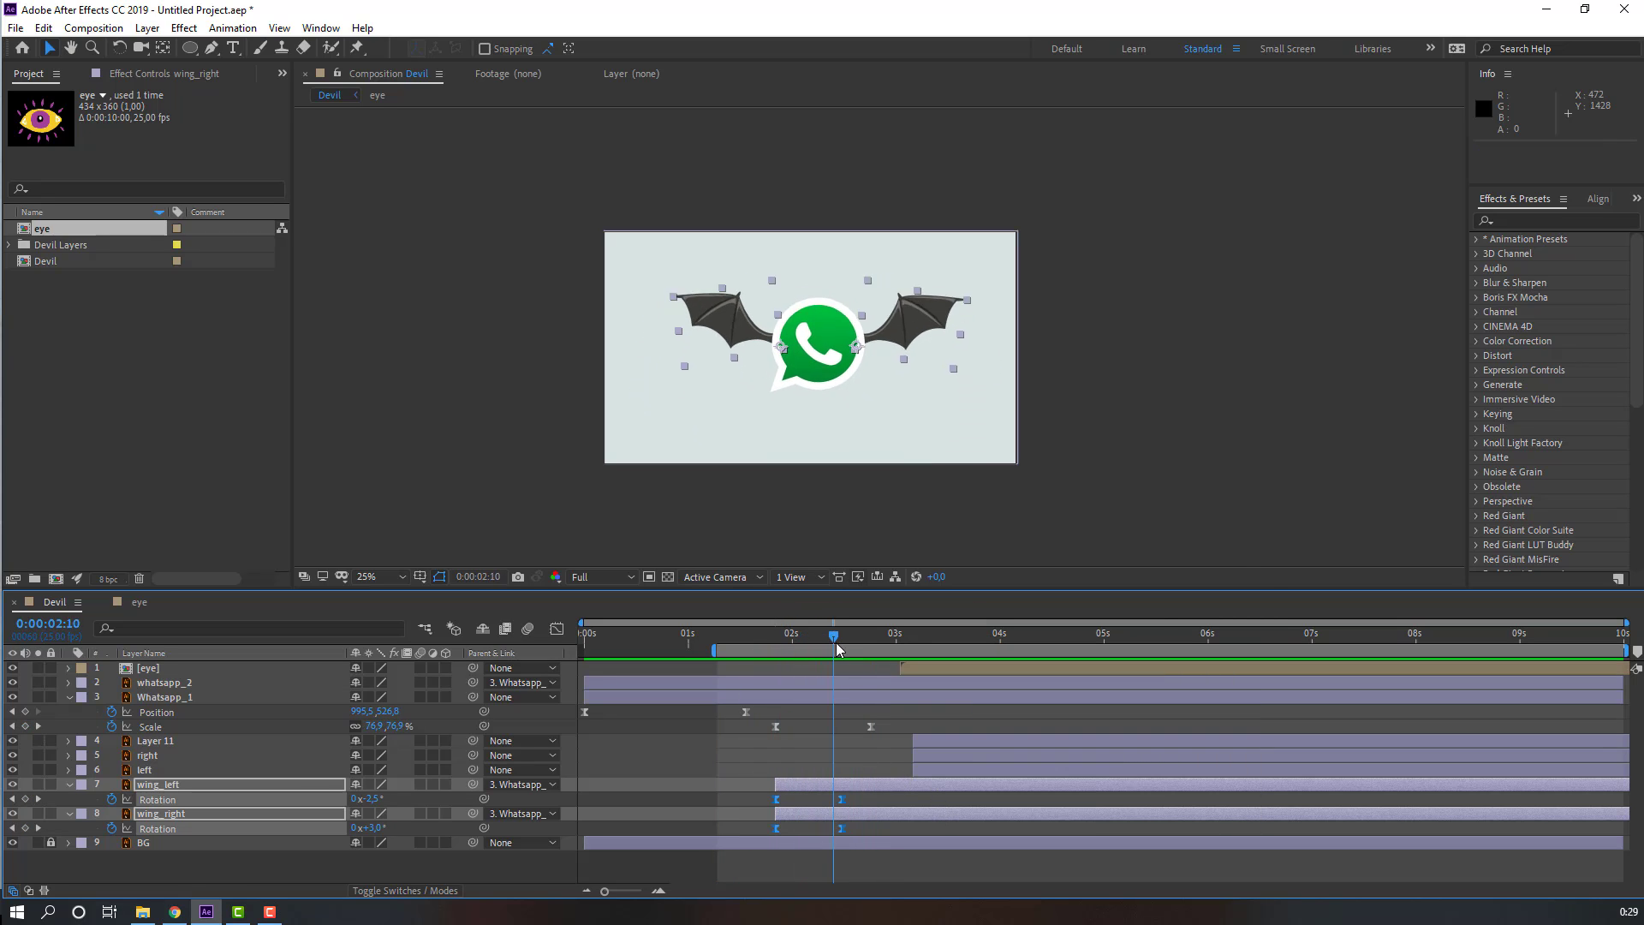
pyautogui.press('space')
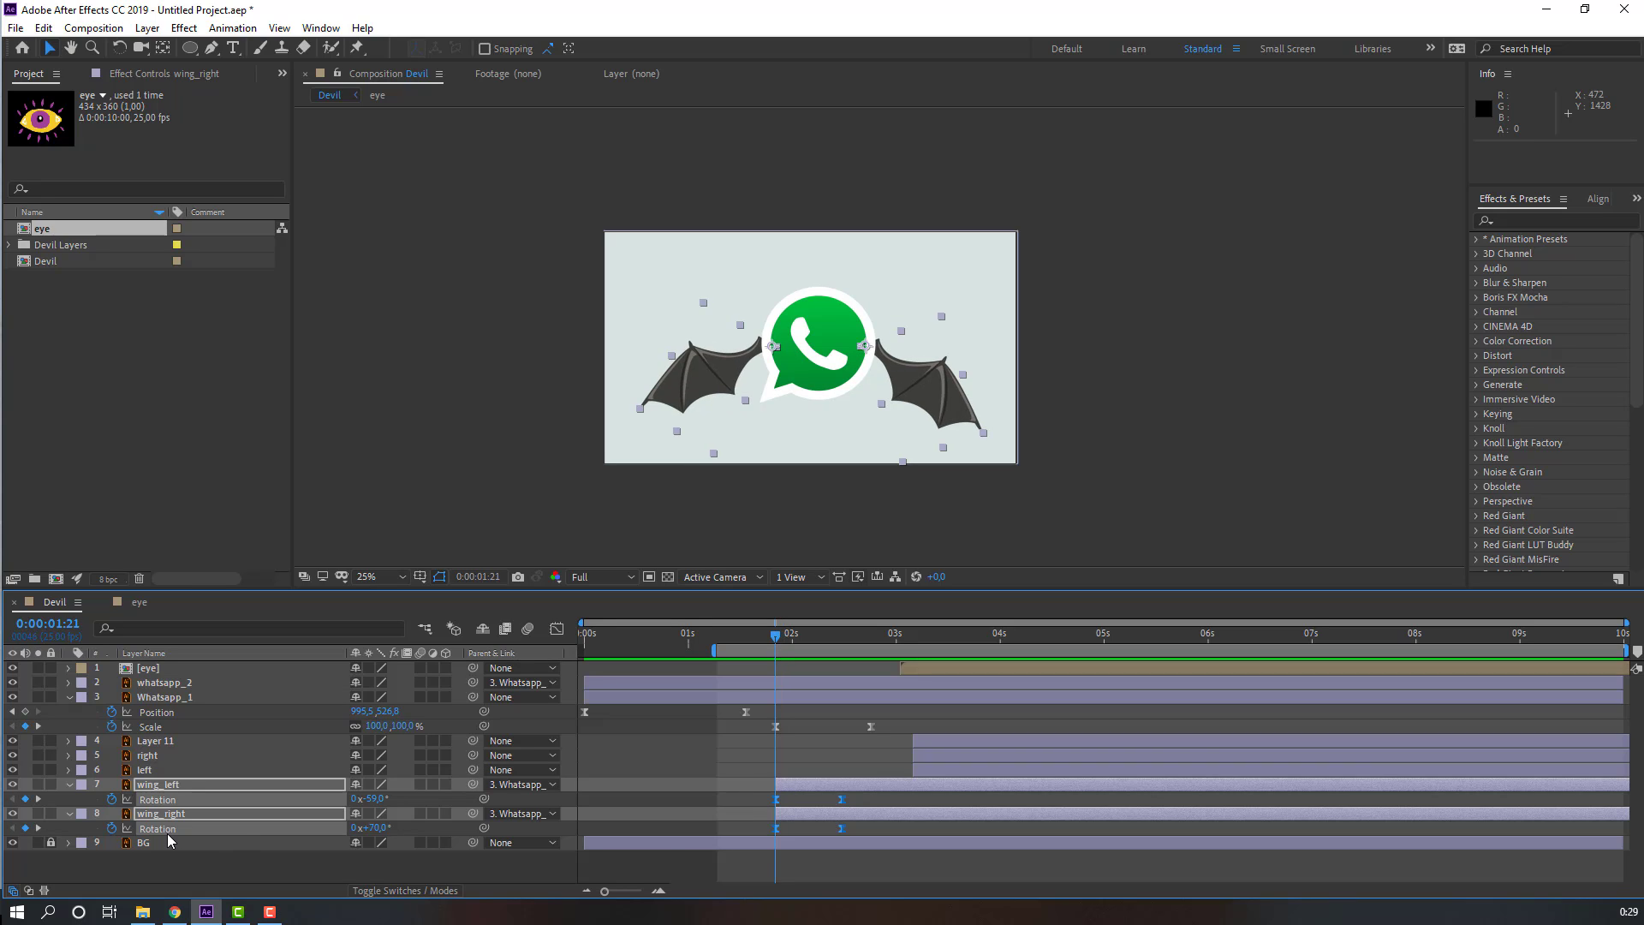
# Step: Add Scale keyframes to both wings at about 2:04 and set their Scale to 0% at 1:21
pyautogui.hotkey('shift', 's')
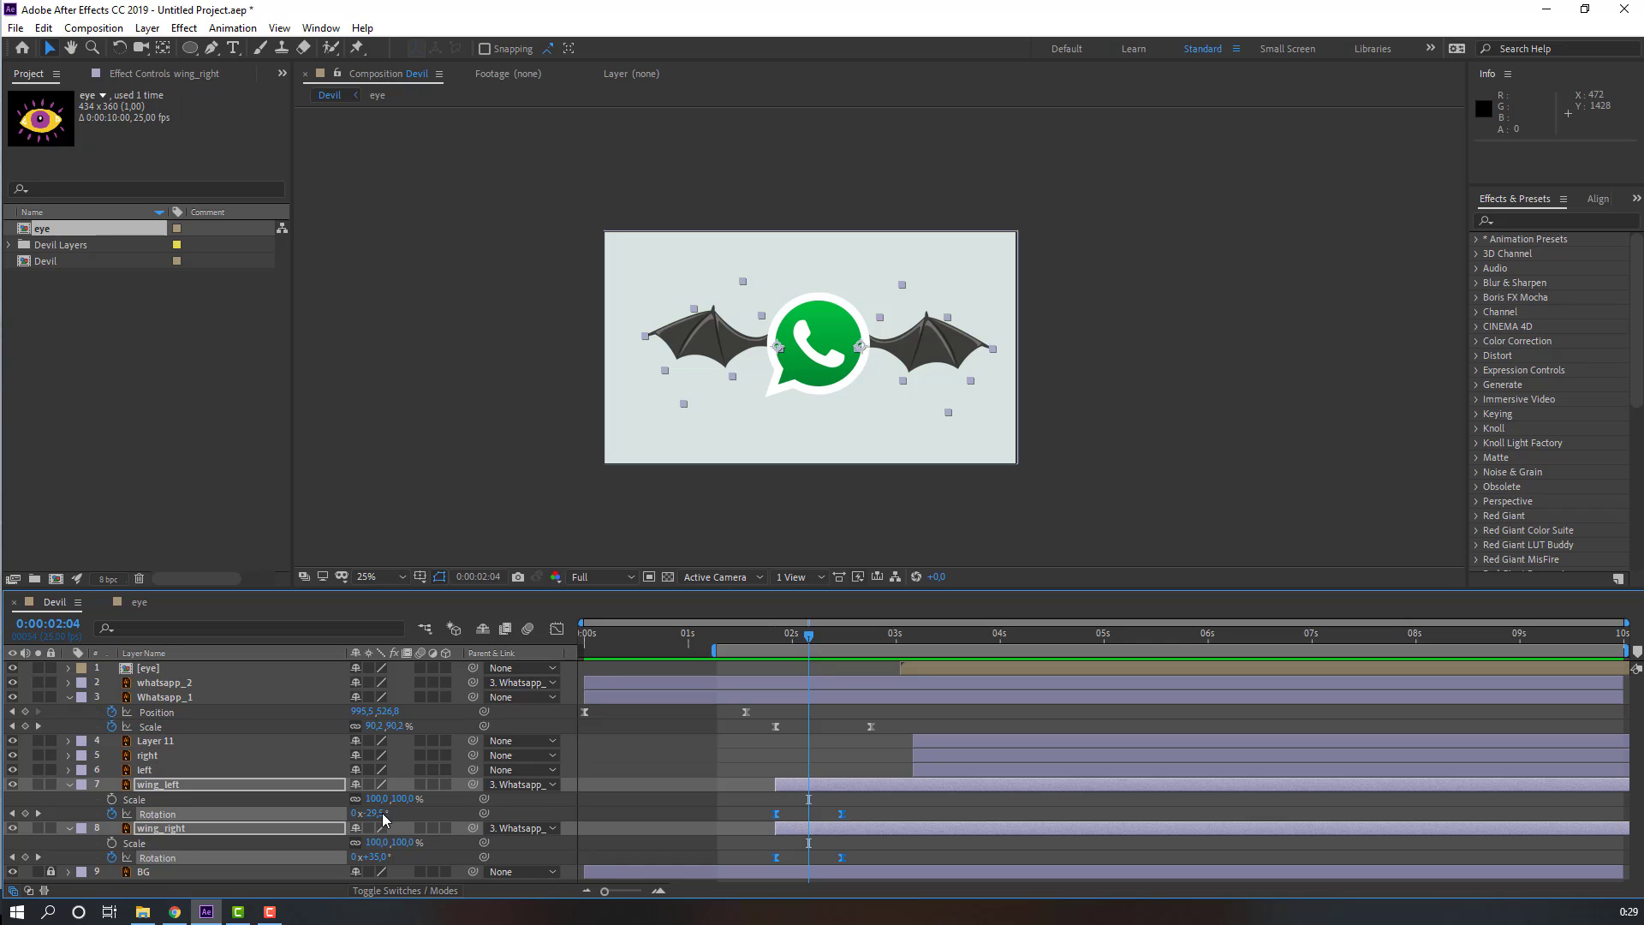
pyautogui.click(112, 798)
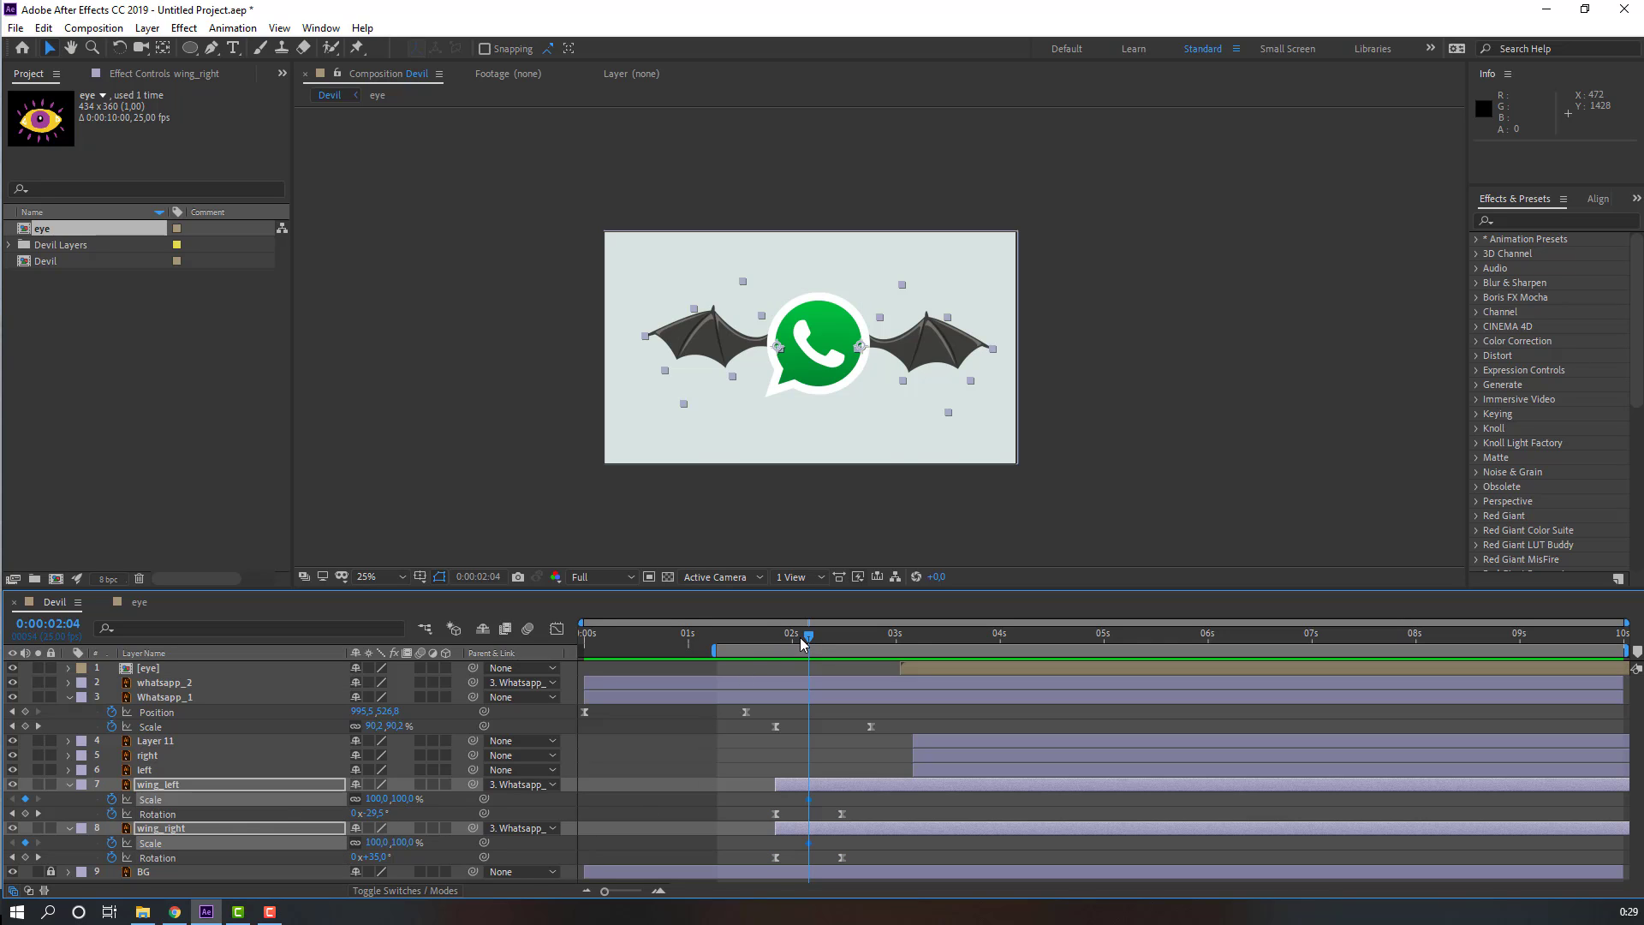
pyautogui.moveTo(804, 644); pyautogui.dragTo(782, 644)
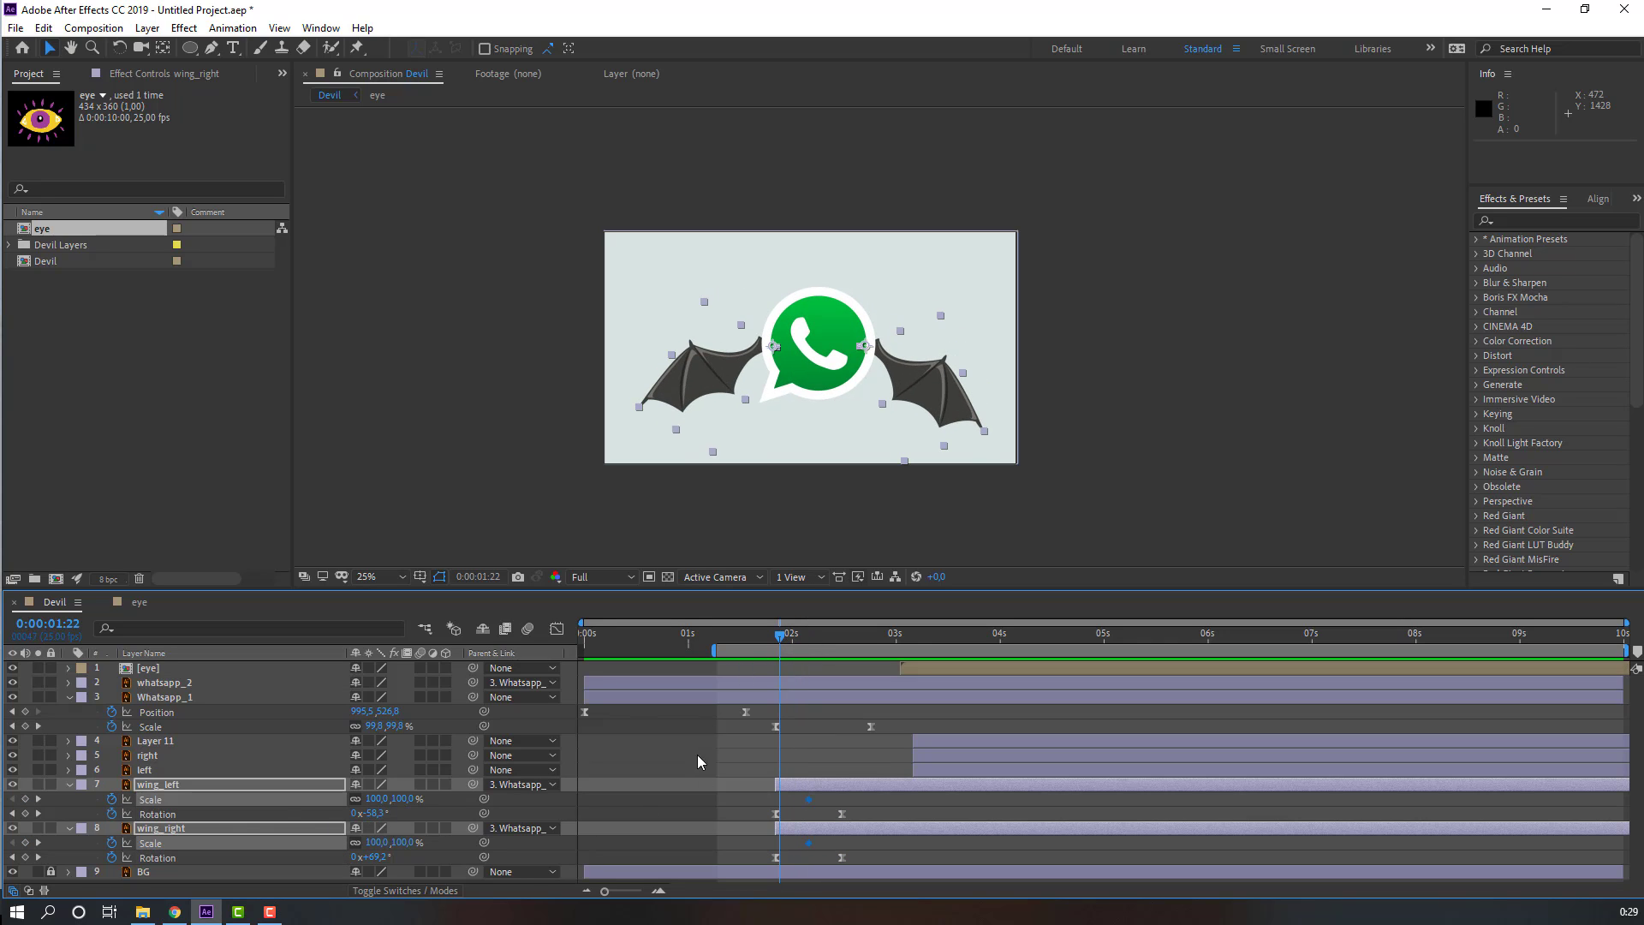
pyautogui.moveTo(780, 638); pyautogui.dragTo(775, 638)
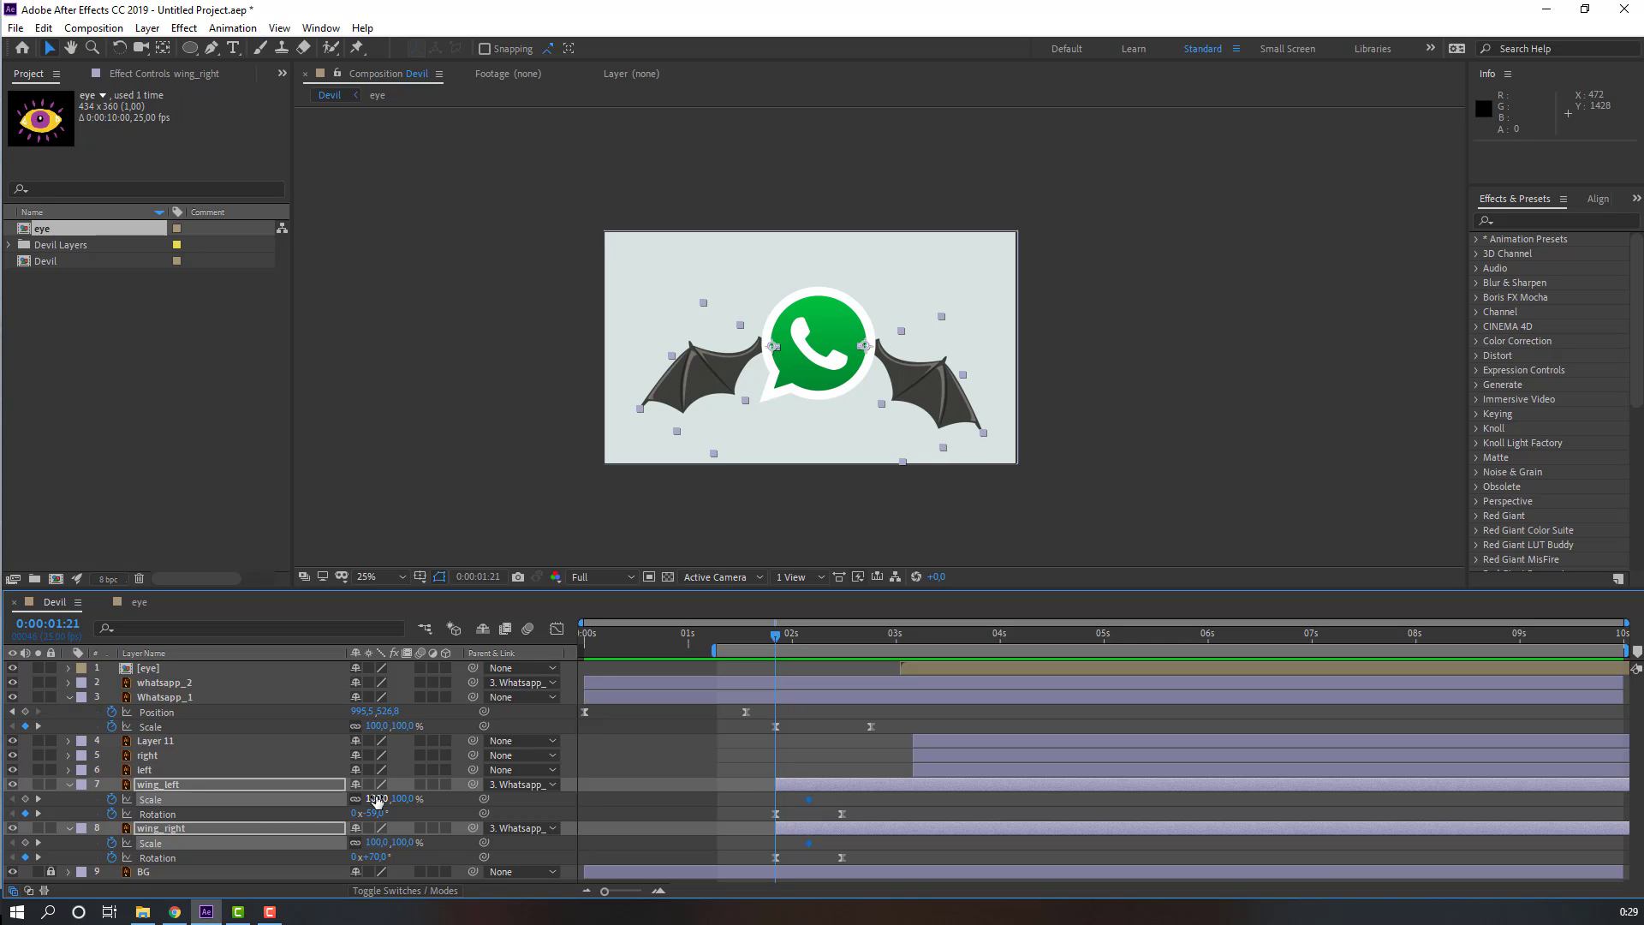
pyautogui.write('0')
pyautogui.press('Return')
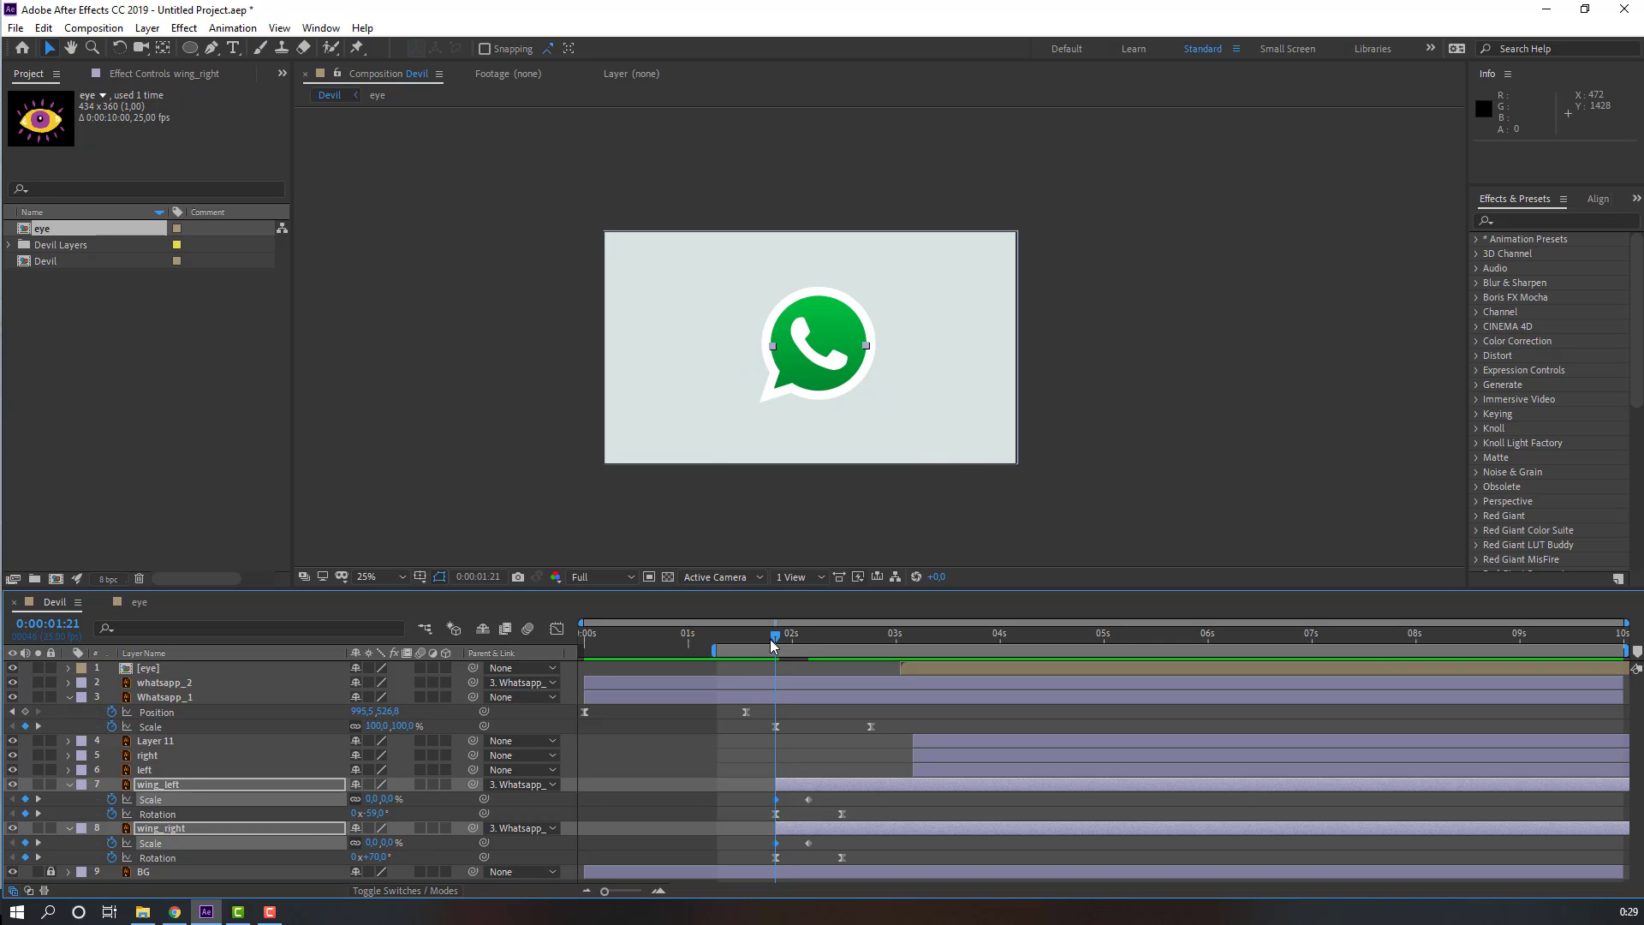
# Step: Apply Easy Ease to the wings' Scale keyframes and preview the wings growing in
pyautogui.moveTo(771, 642)
pyautogui.mouseDown()
pyautogui.moveTo(827, 639)
pyautogui.moveTo(795, 644)
pyautogui.mouseUp()
pyautogui.press('space')
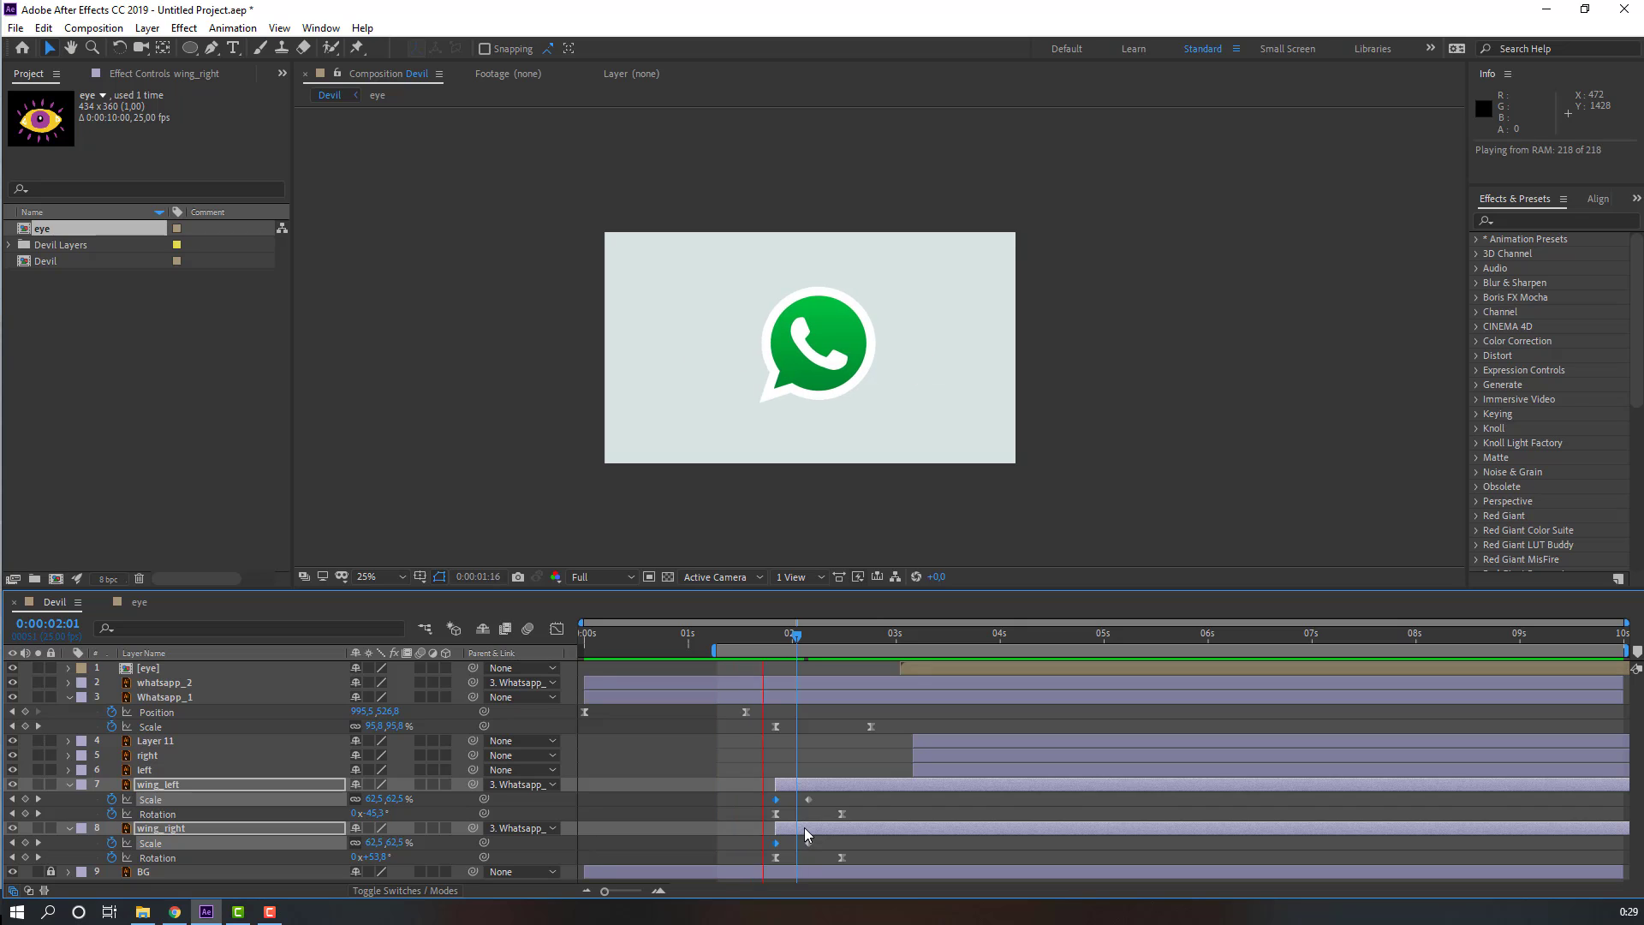
pyautogui.click(822, 800)
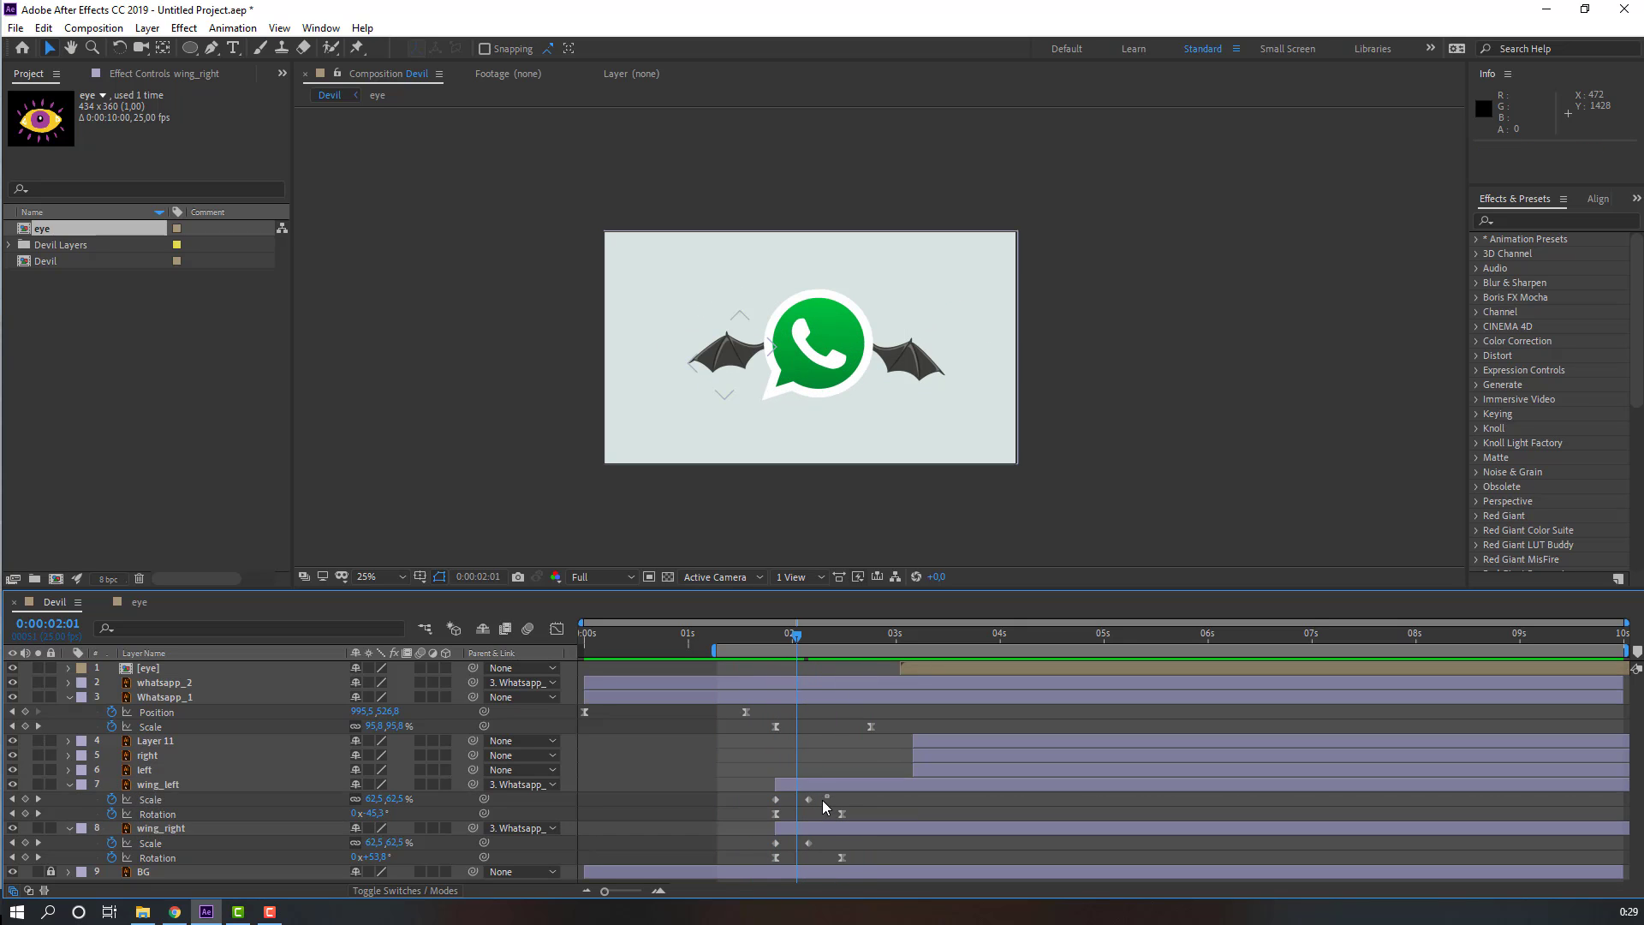
pyautogui.moveTo(822, 800); pyautogui.dragTo(755, 846)
pyautogui.rightClick(776, 844)
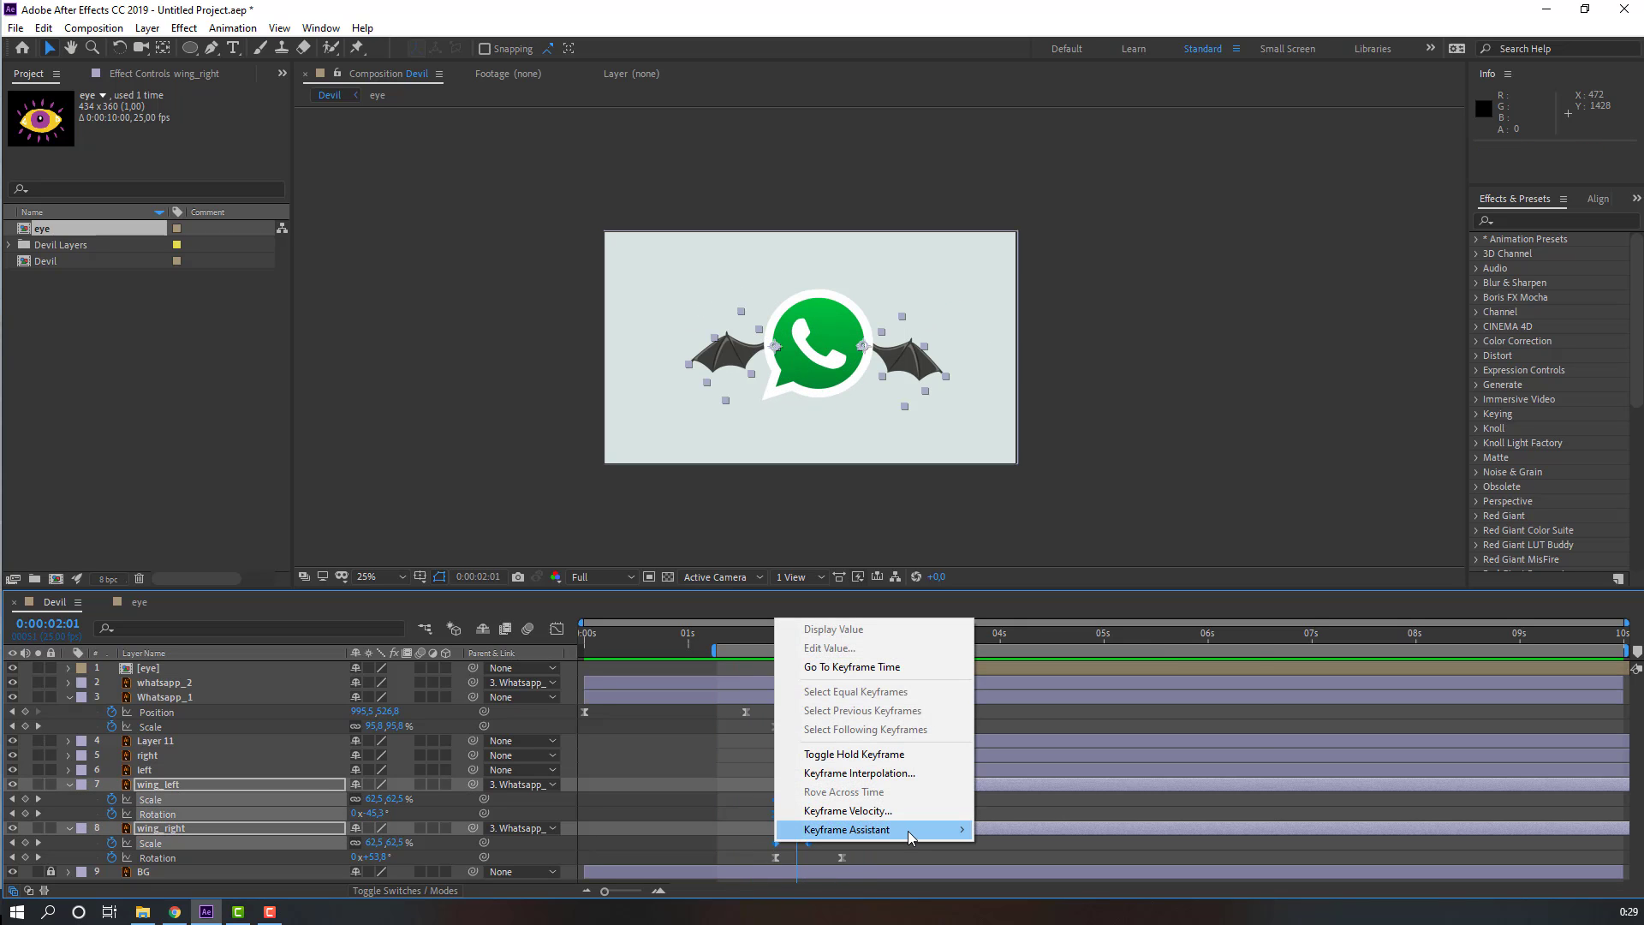
pyautogui.moveTo(909, 836)
pyautogui.click(1028, 709)
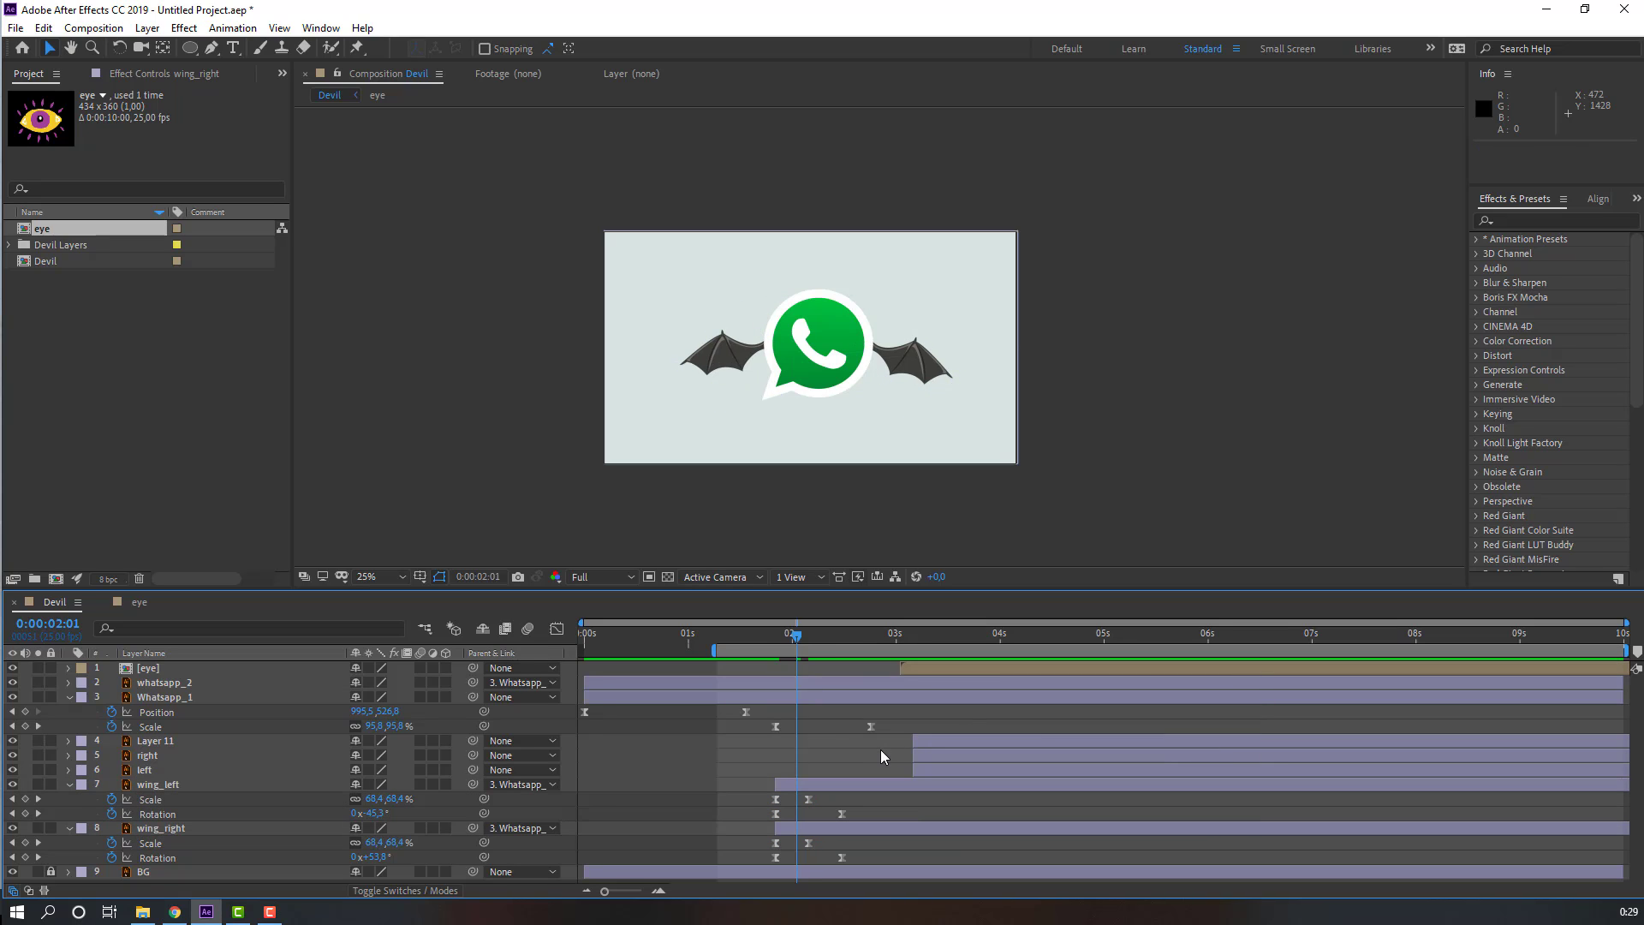
pyautogui.press('space')
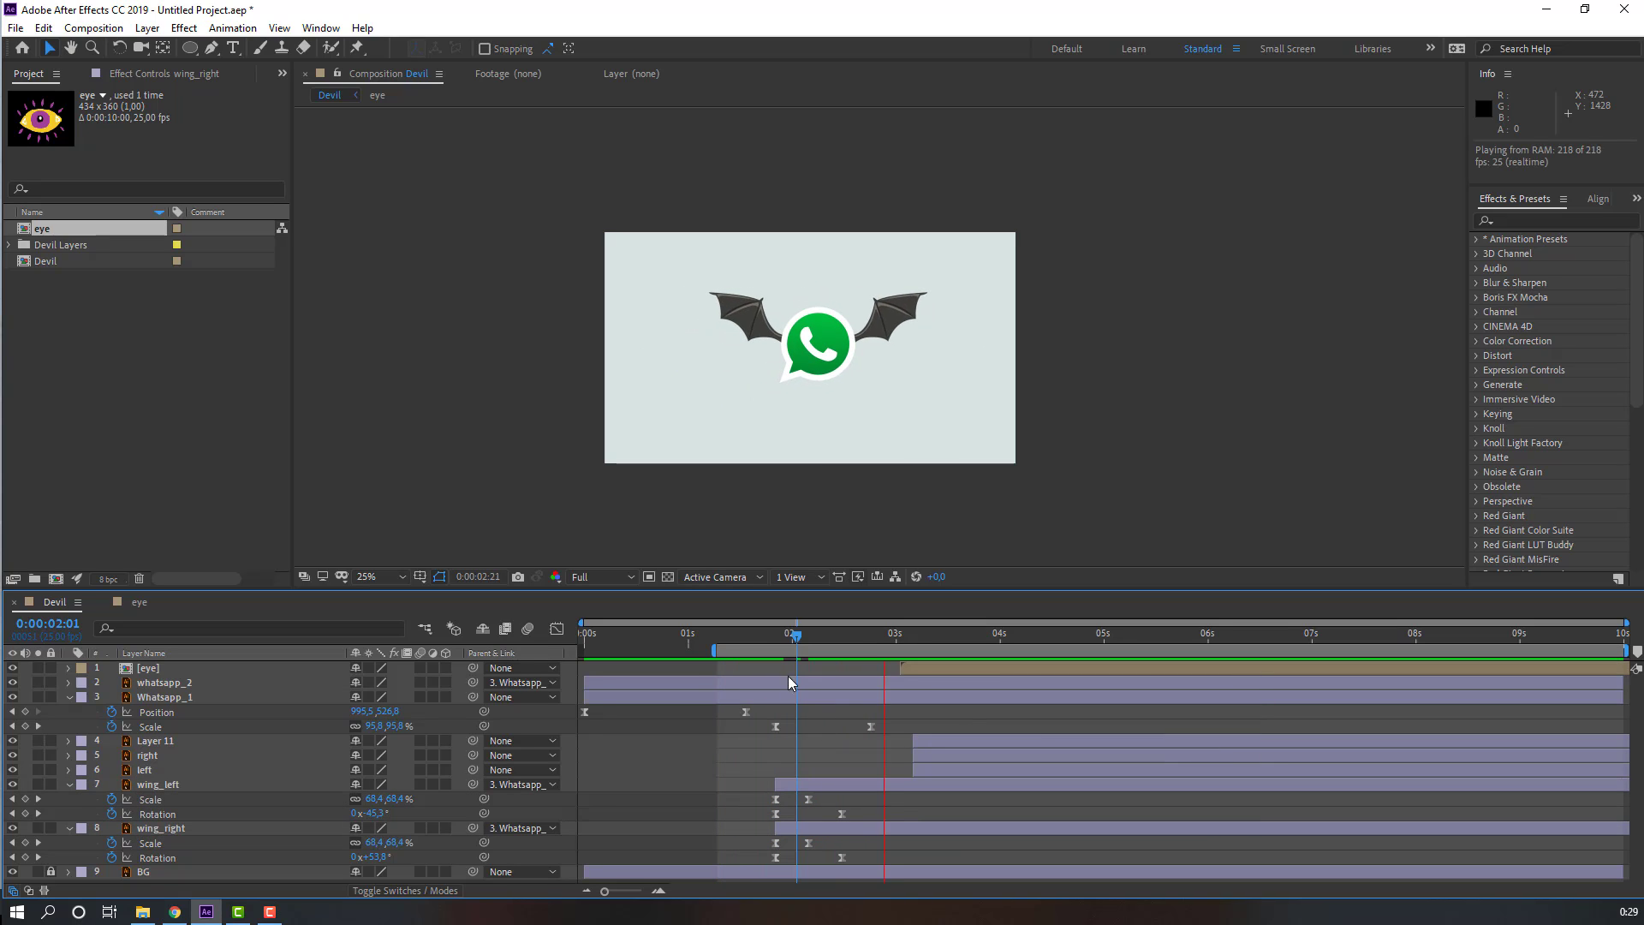
pyautogui.moveTo(815, 639); pyautogui.dragTo(845, 639)
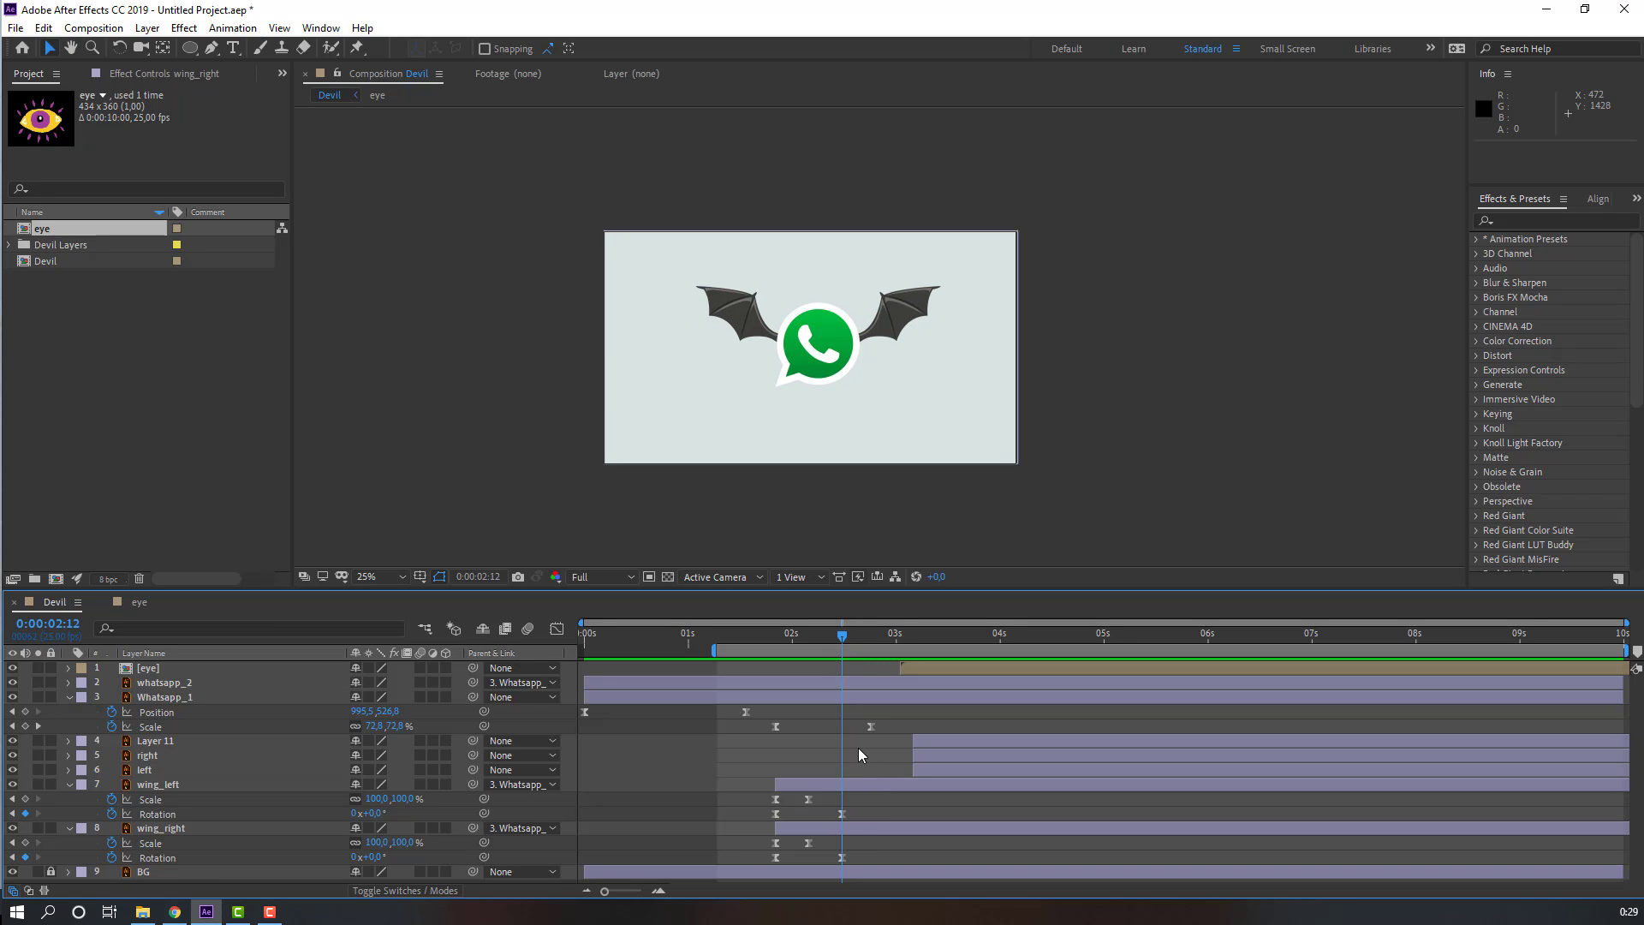
# Step: At 2:22, set wing_left's Rotation to -35° and wing_right's Rotation to 35°
pyautogui.hotkey('shift', 'pagedown')
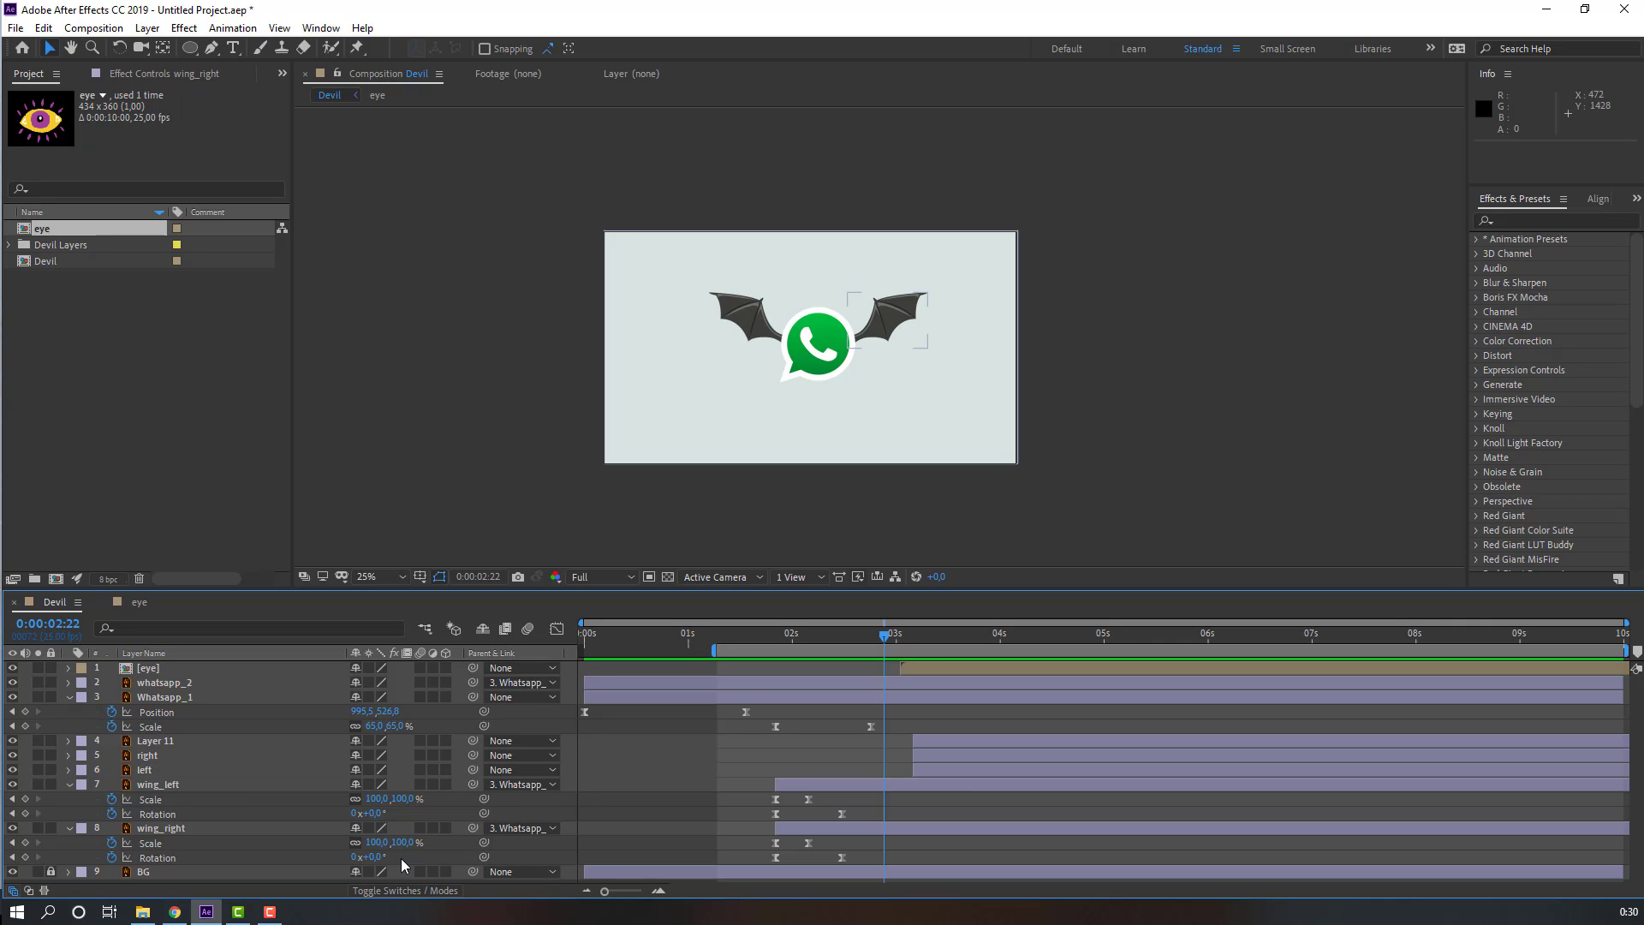
pyautogui.moveTo(377, 813); pyautogui.dragTo(411, 859)
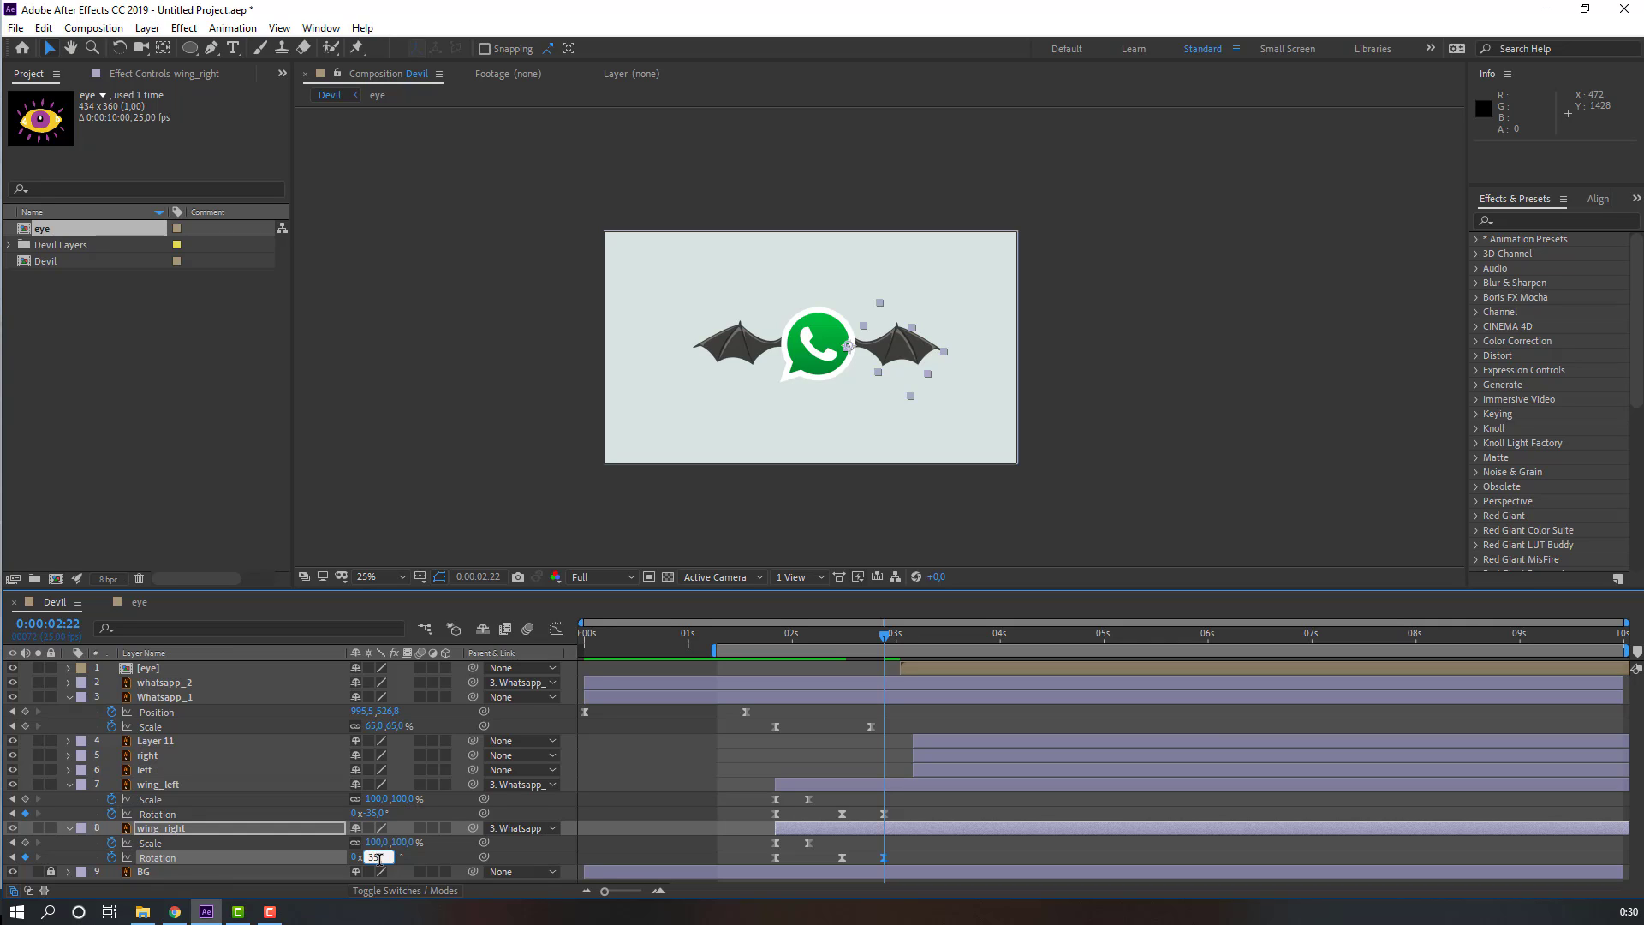
pyautogui.press('Return')
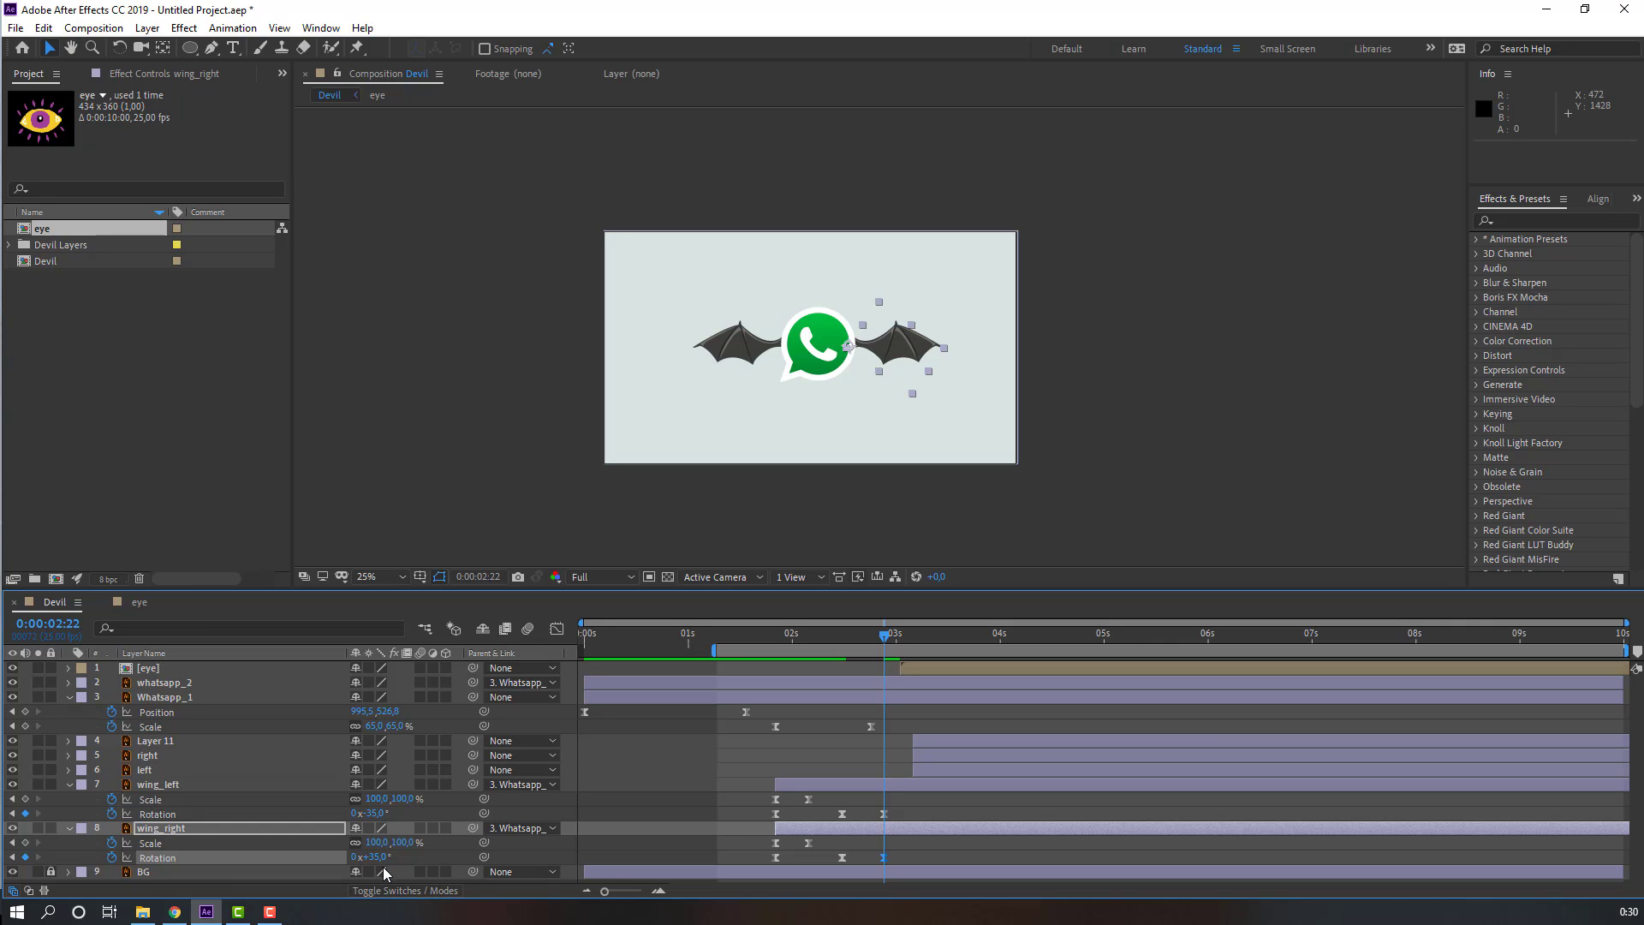
# Step: Paste each wing's 0° Rotation keyframe again at 3:07
pyautogui.press('space')
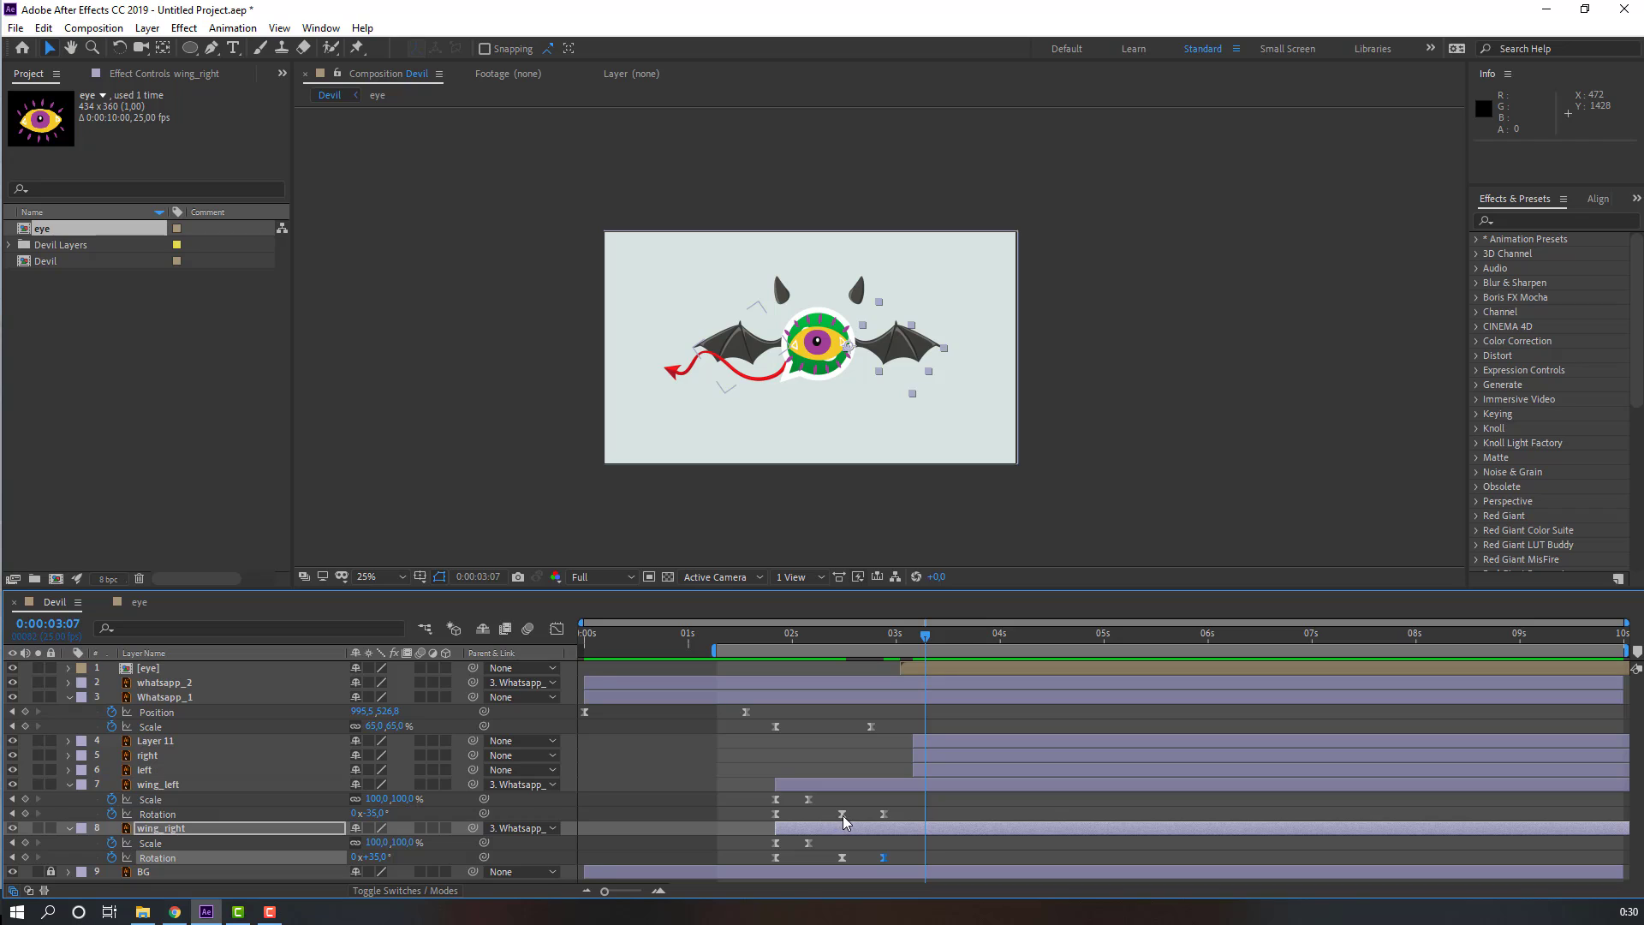
pyautogui.click(843, 815)
pyautogui.hotkey('ctrl', 'v')
pyautogui.click(842, 856)
pyautogui.hotkey('ctrl', 'v')
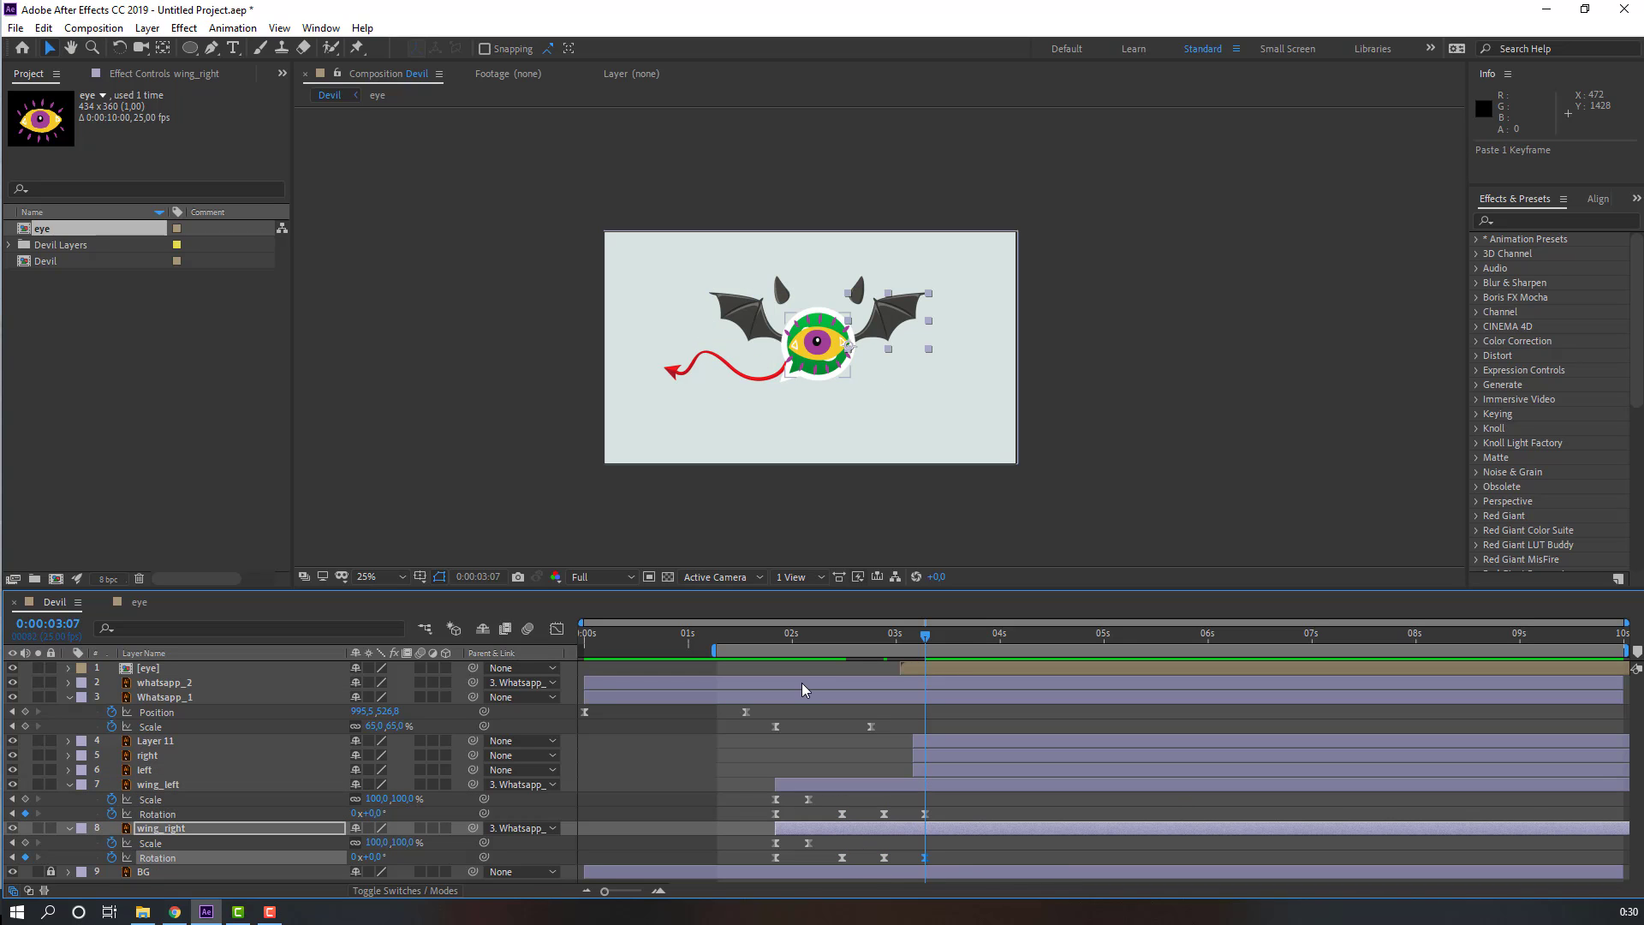
# Step: Move the eye, Layer 11, right and left layers to start at about 6:20 and preview the animation
pyautogui.press('space')
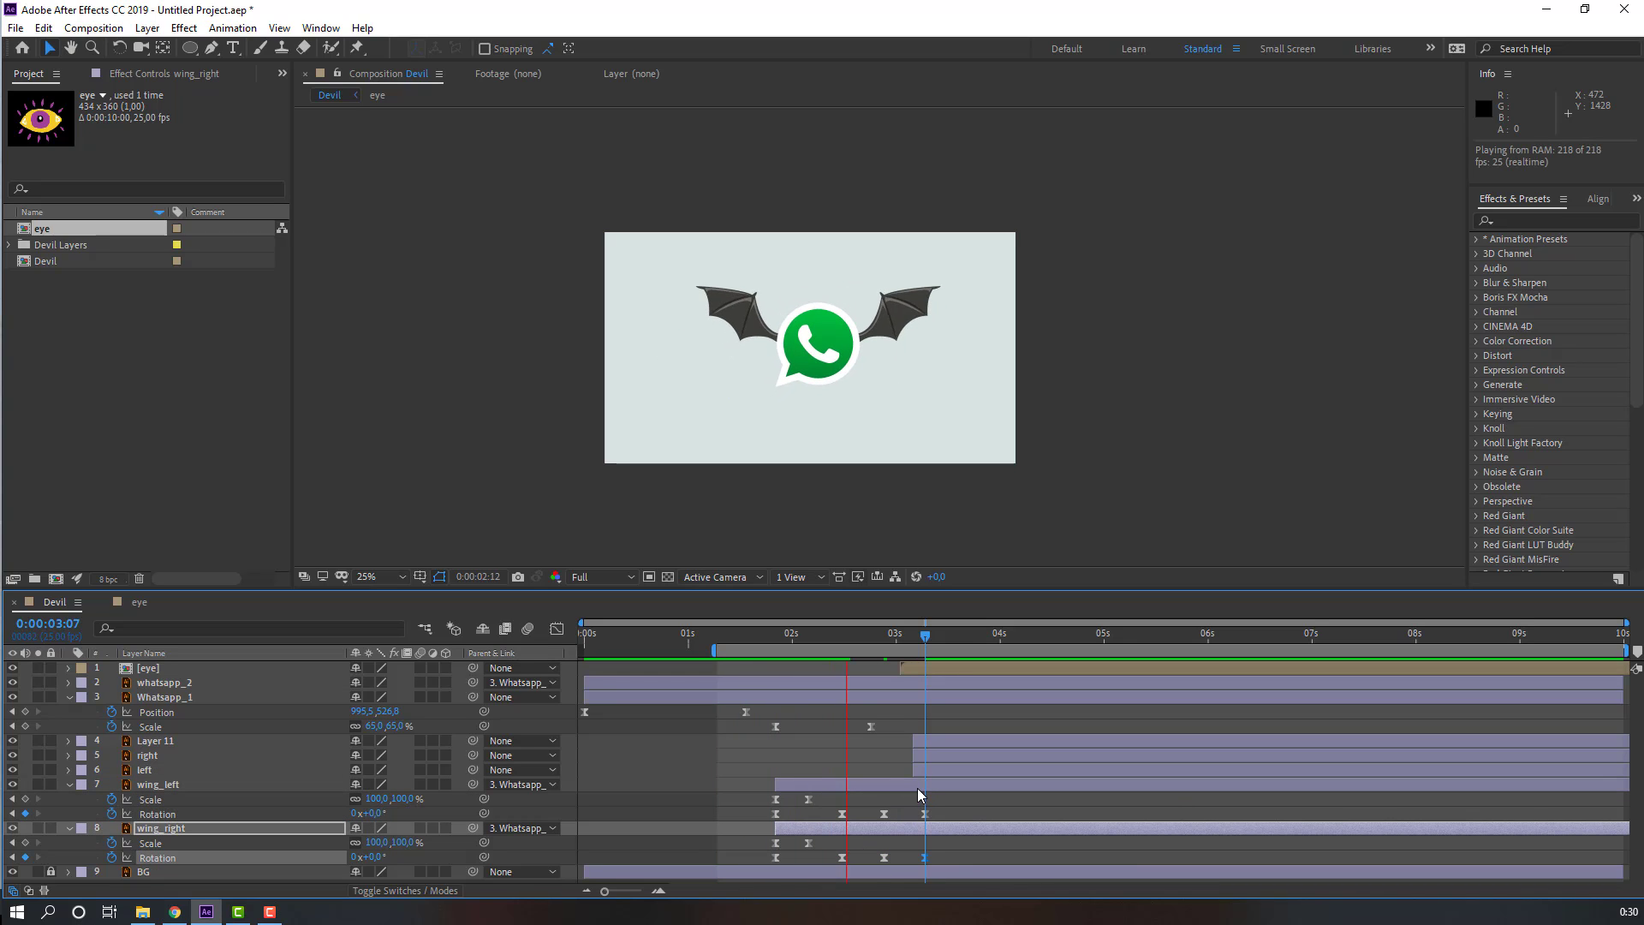
pyautogui.press('space')
pyautogui.click(933, 668)
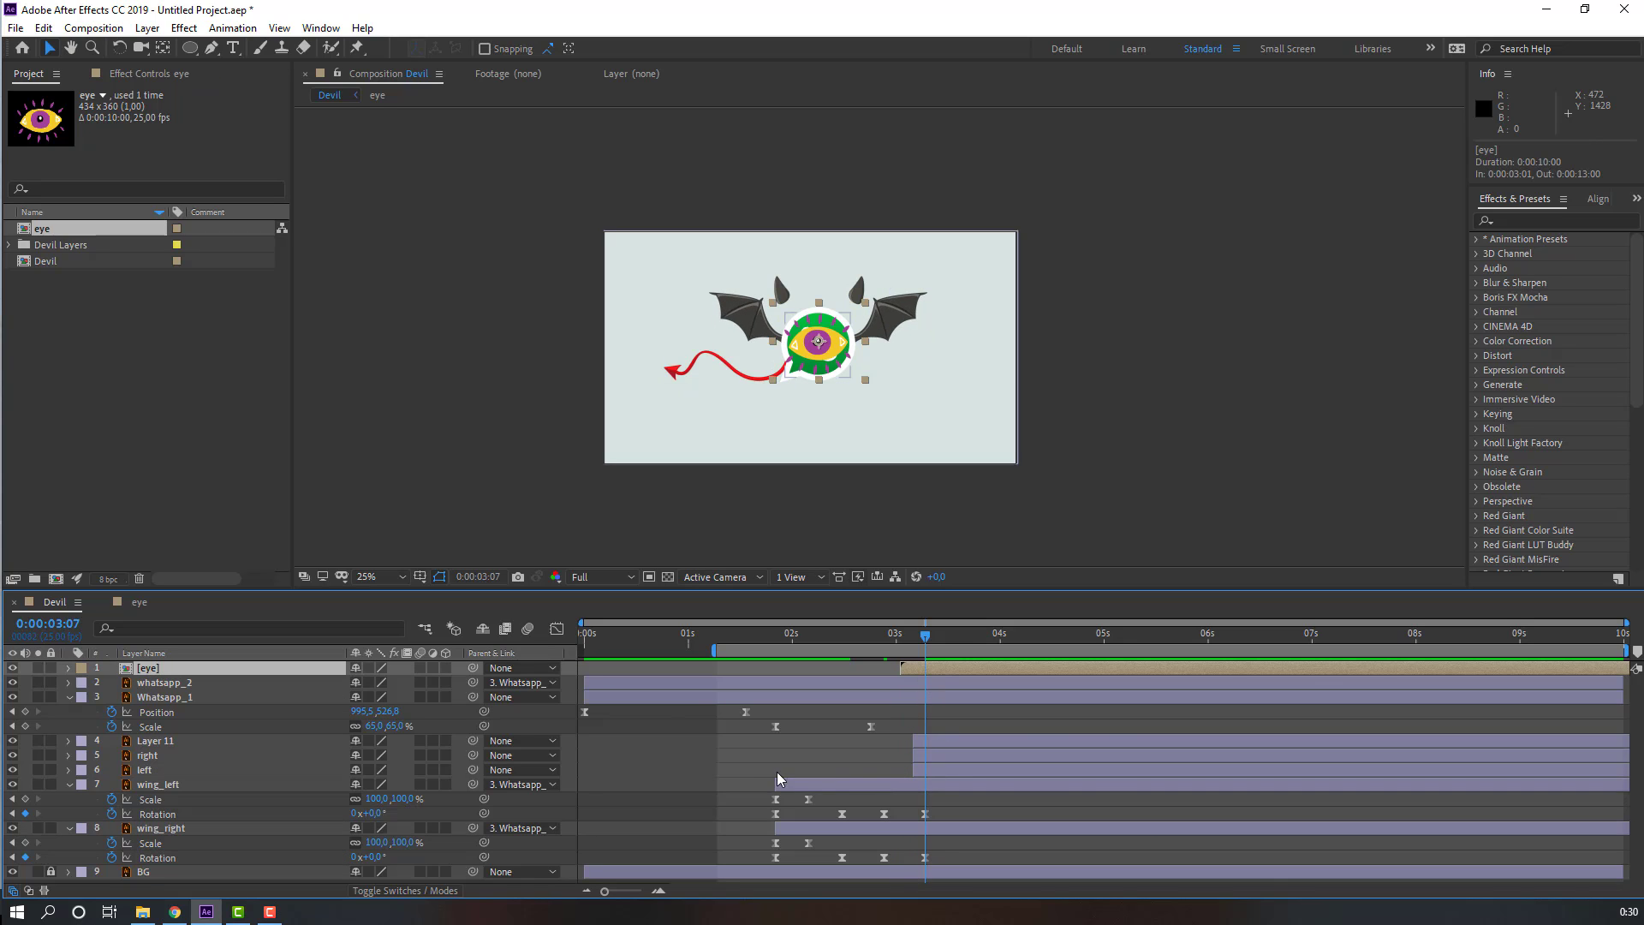
pyautogui.keyDown('ctrl'); pyautogui.click(942, 742); pyautogui.keyUp('ctrl')
pyautogui.keyDown('ctrl'); pyautogui.click(944, 756); pyautogui.keyUp('ctrl')
pyautogui.keyDown('ctrl'); pyautogui.click(944, 766); pyautogui.keyUp('ctrl')
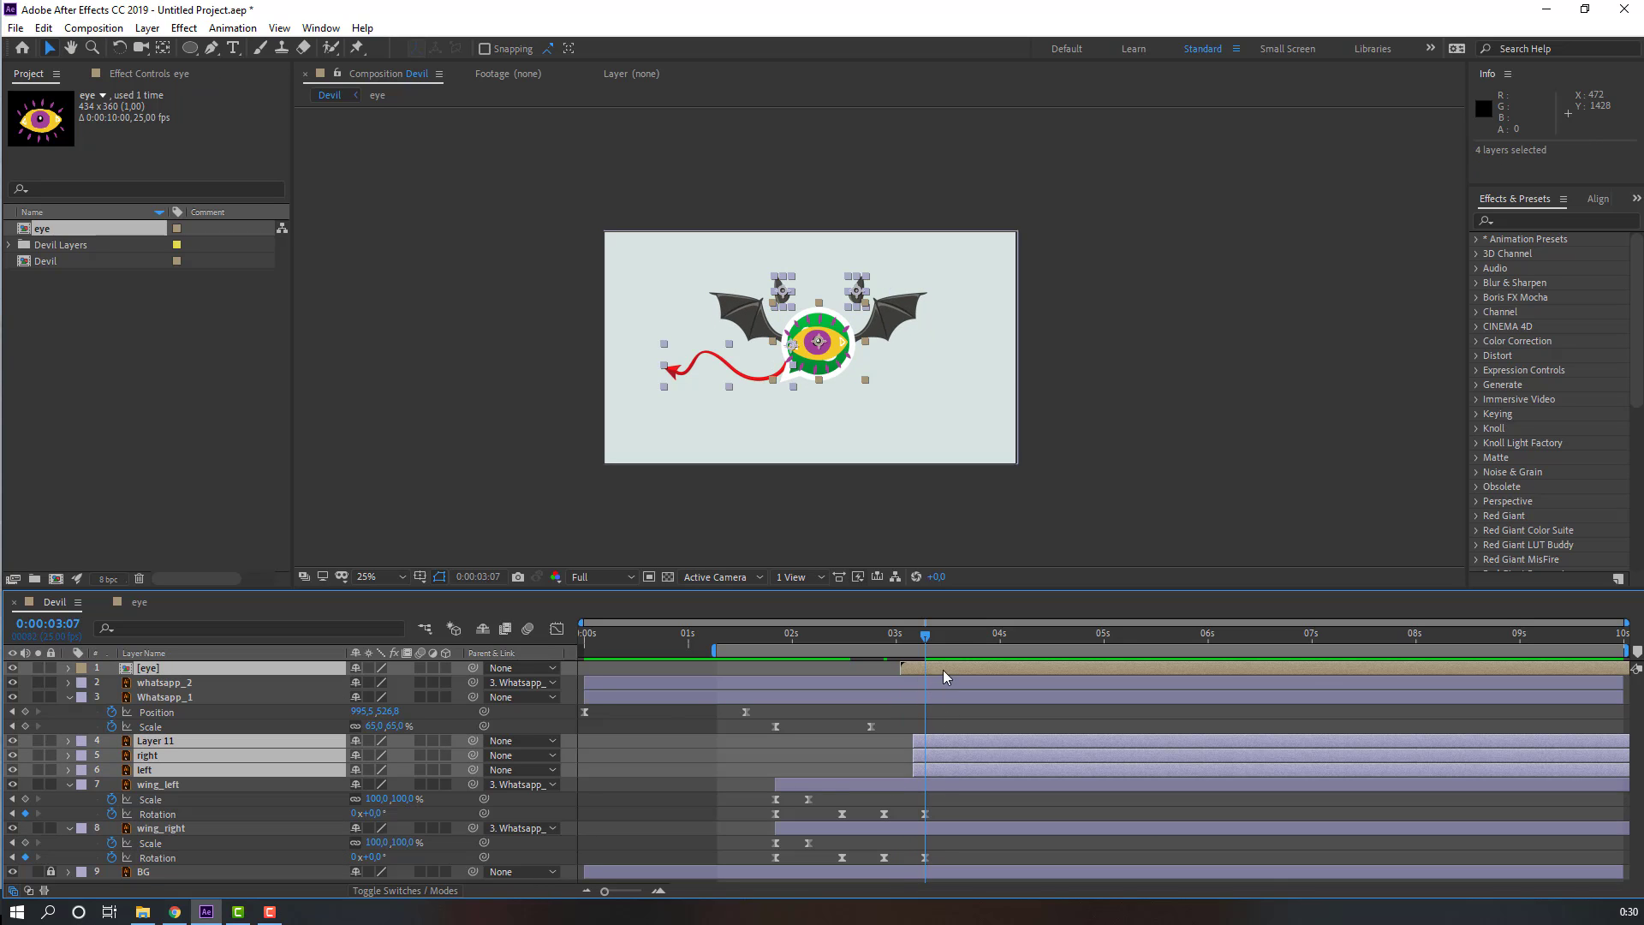
pyautogui.moveTo(943, 669); pyautogui.dragTo(1335, 685)
pyautogui.click(972, 719)
pyautogui.press('space')
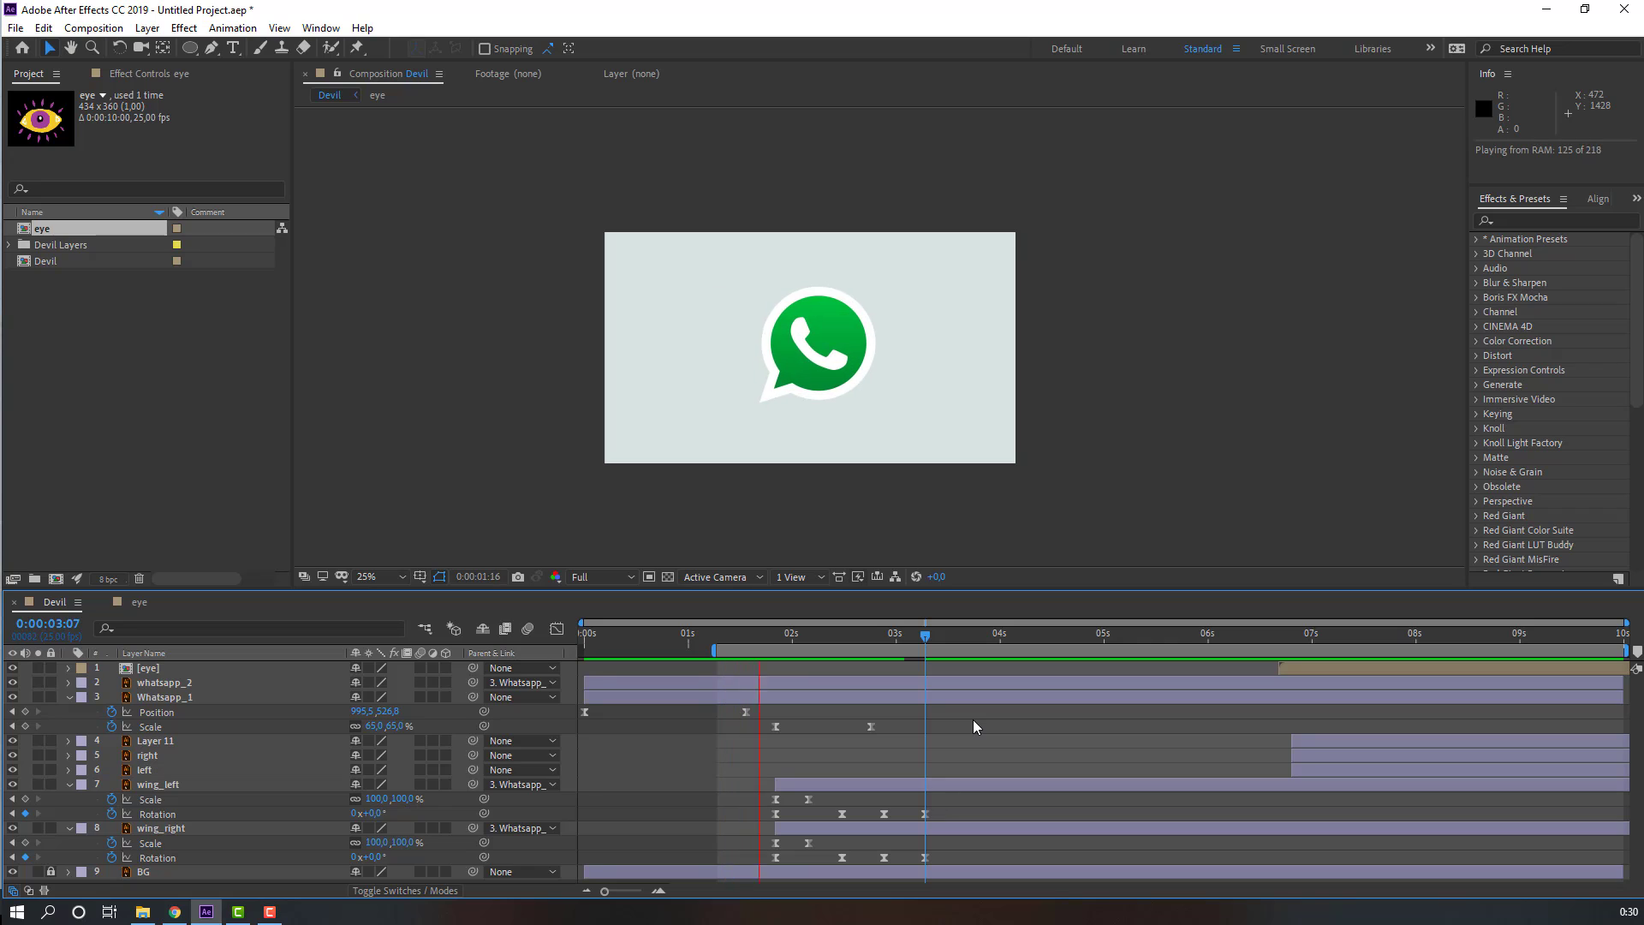
pyautogui.press('space')
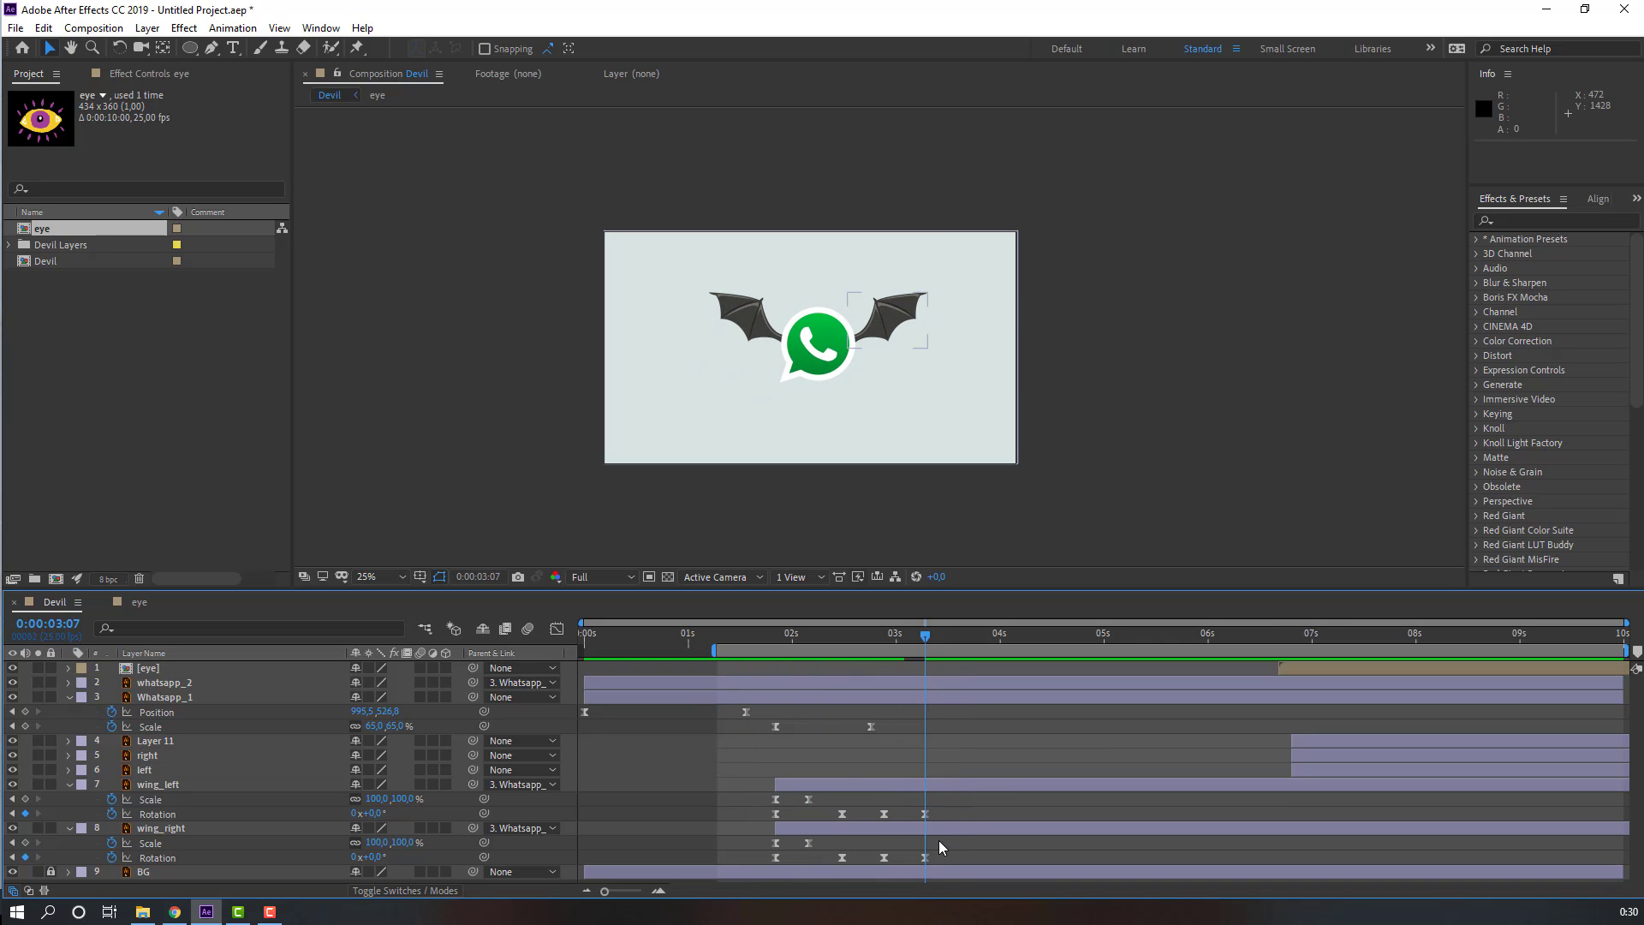
# Step: Copy and paste the wings' Rotation keyframes to add -35°/35° at 3:17 and 0° at 4:02
pyautogui.hotkey('shift', 'pagedown')
pyautogui.click(884, 814)
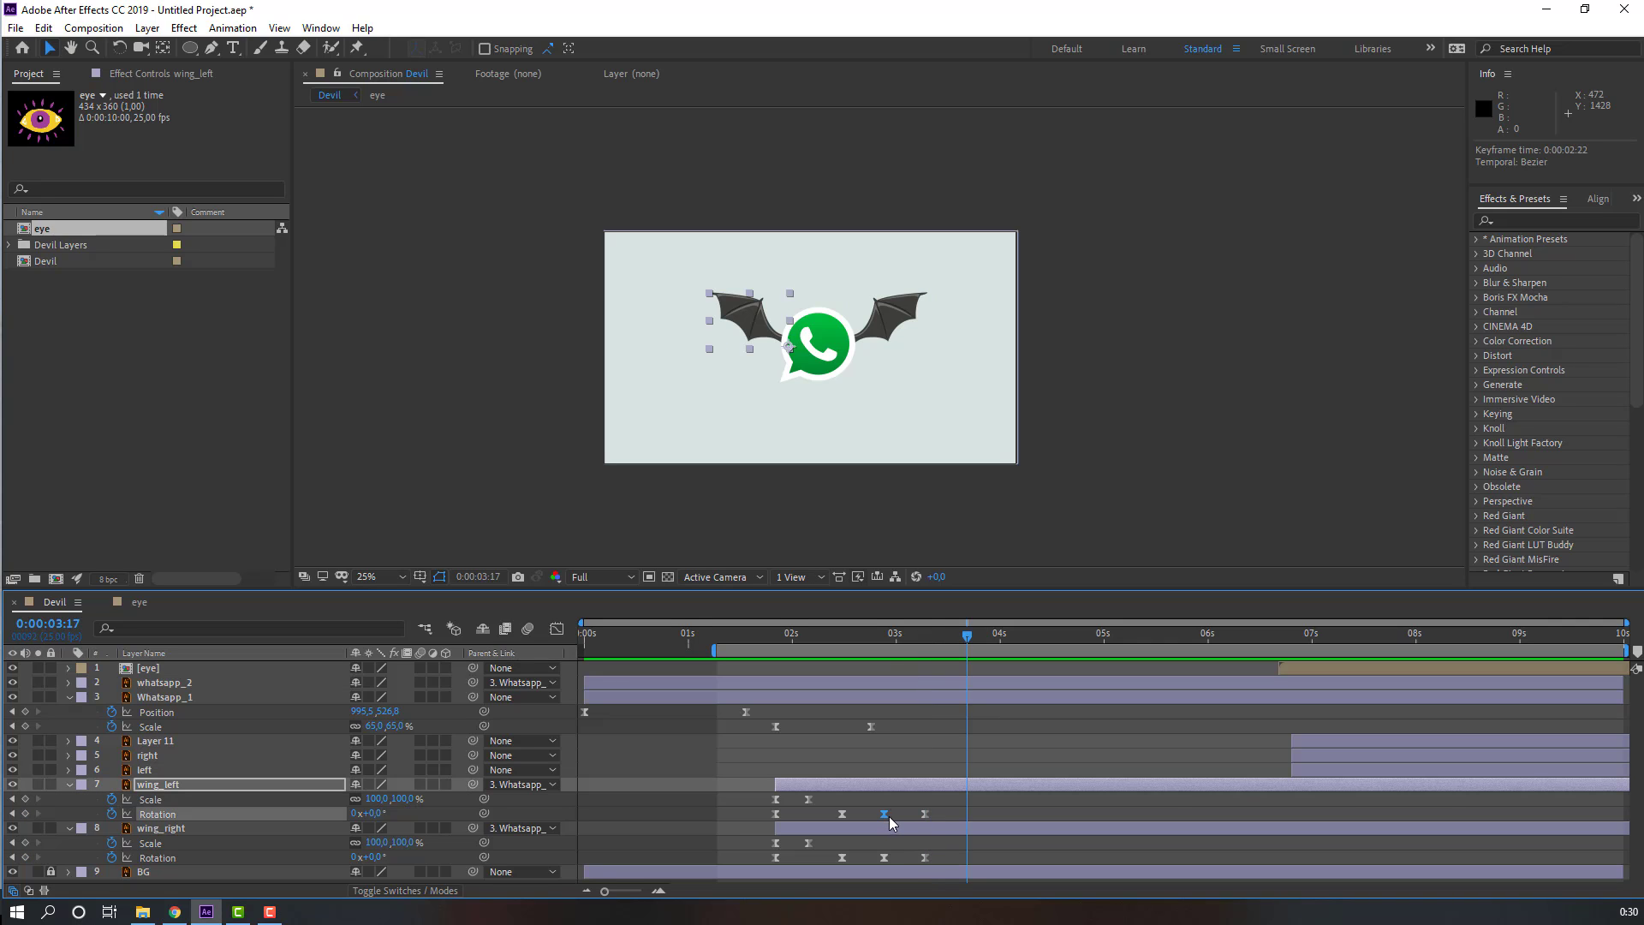
pyautogui.hotkey('ctrl', 'c')
pyautogui.hotkey('ctrl', 'v')
pyautogui.click(884, 857)
pyautogui.hotkey('ctrl', 'c')
pyautogui.hotkey('ctrl', 'v')
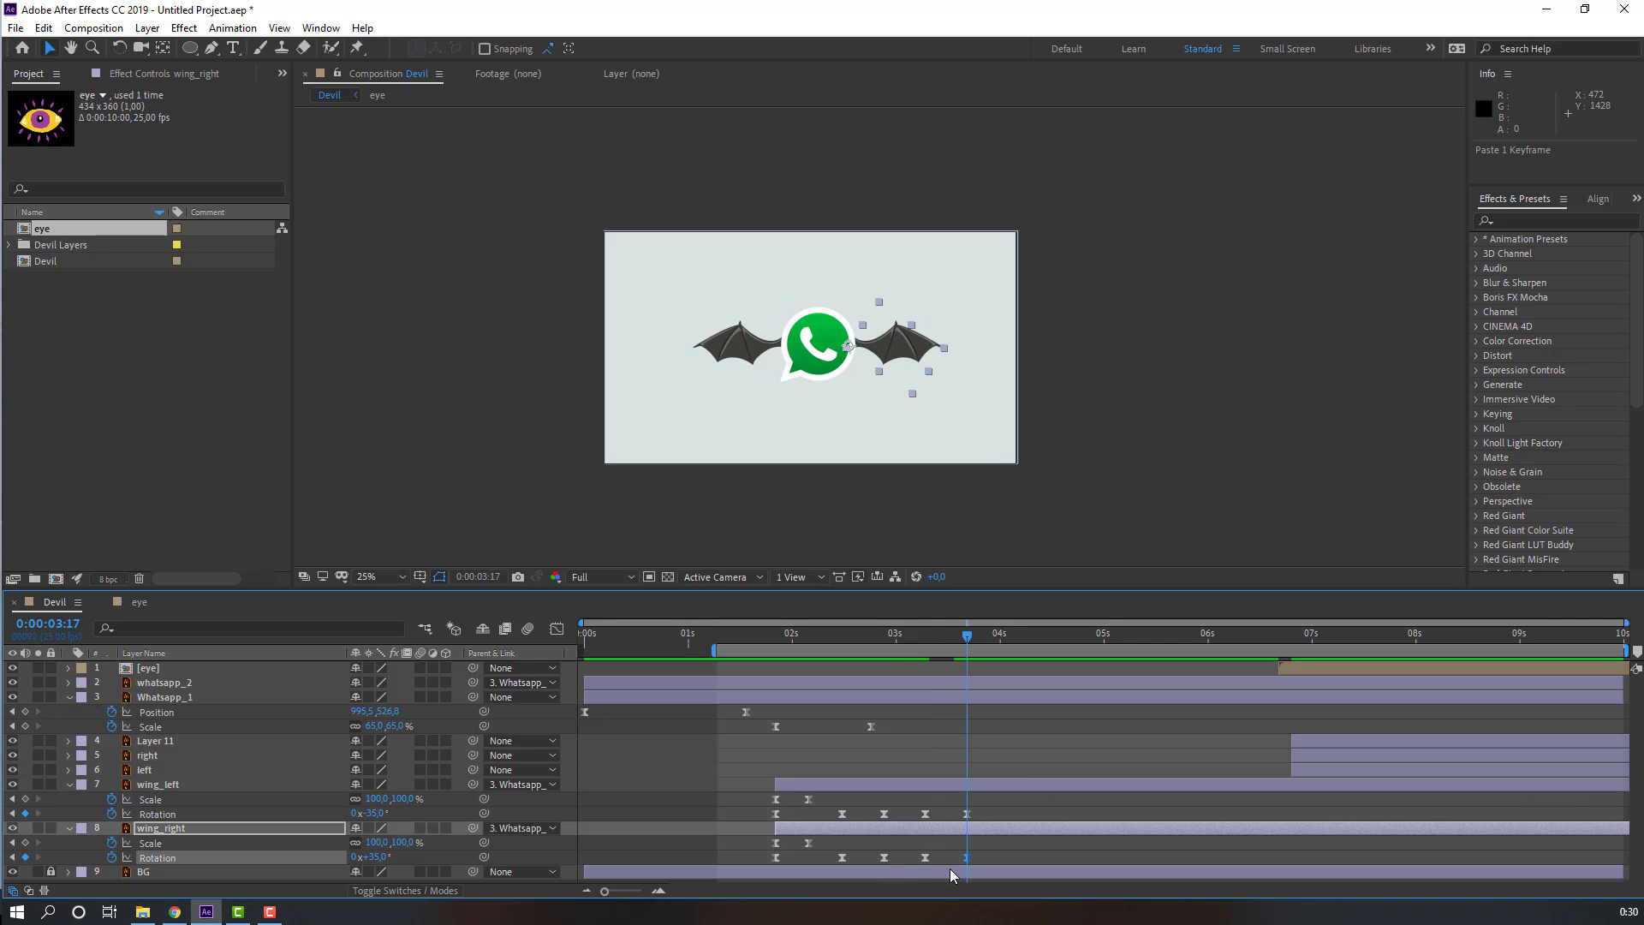
pyautogui.hotkey('shift', 'pagedown')
pyautogui.click(925, 814)
pyautogui.hotkey('ctrl', 'c')
pyautogui.hotkey('ctrl', 'v')
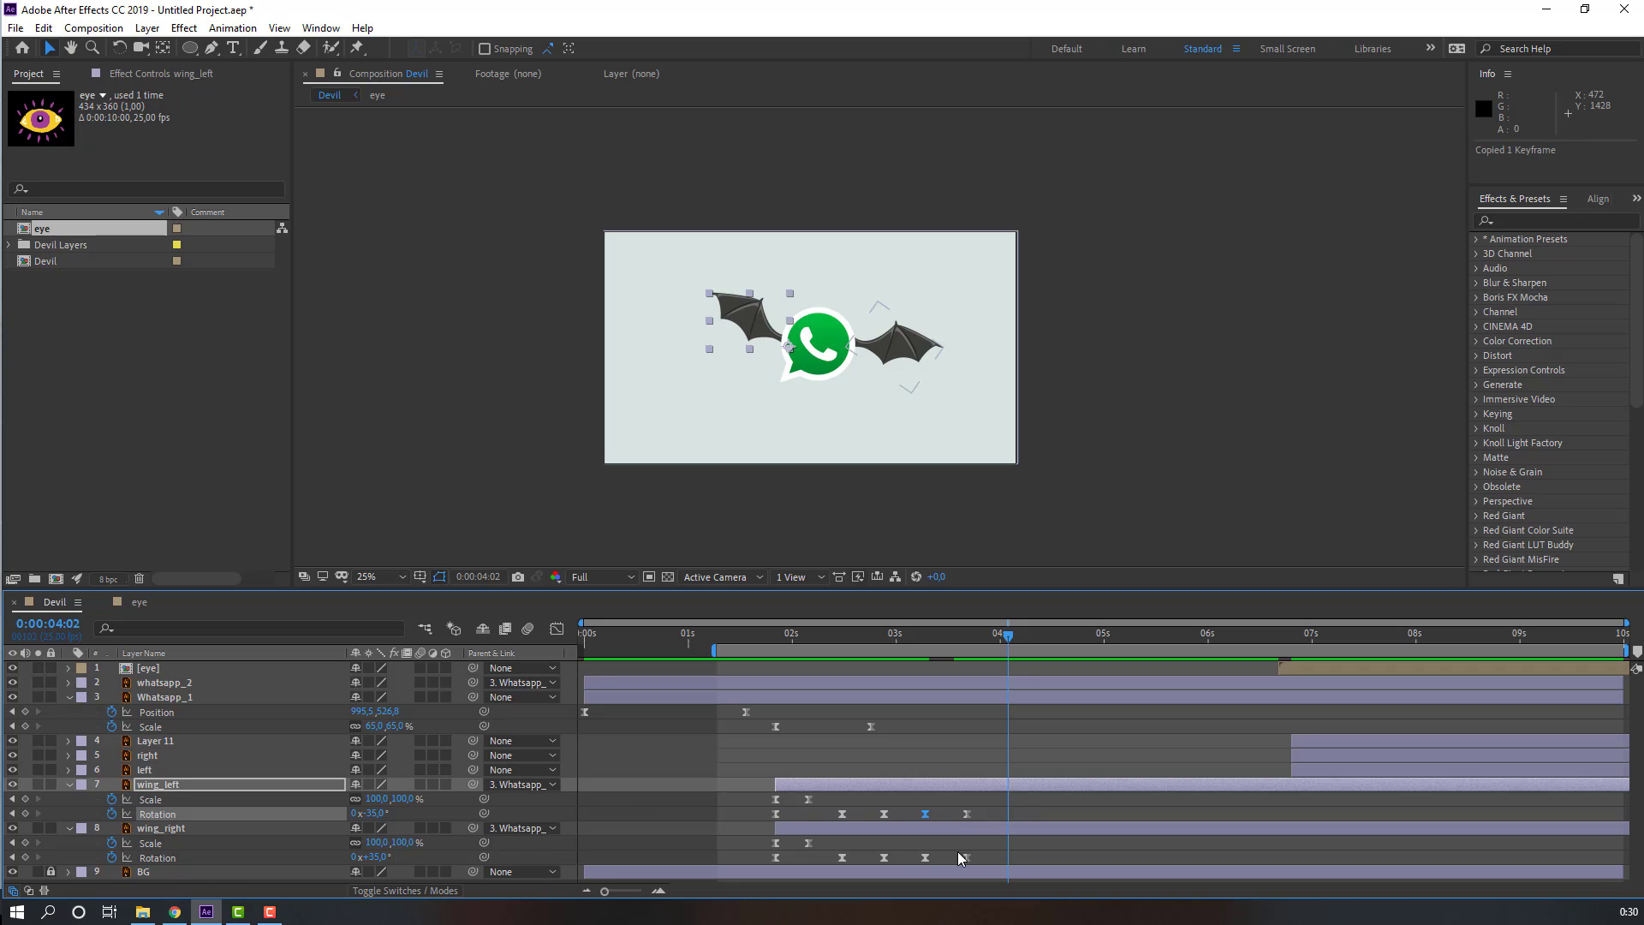
pyautogui.click(924, 857)
pyautogui.hotkey('ctrl', 'c')
pyautogui.hotkey('ctrl', 'v')
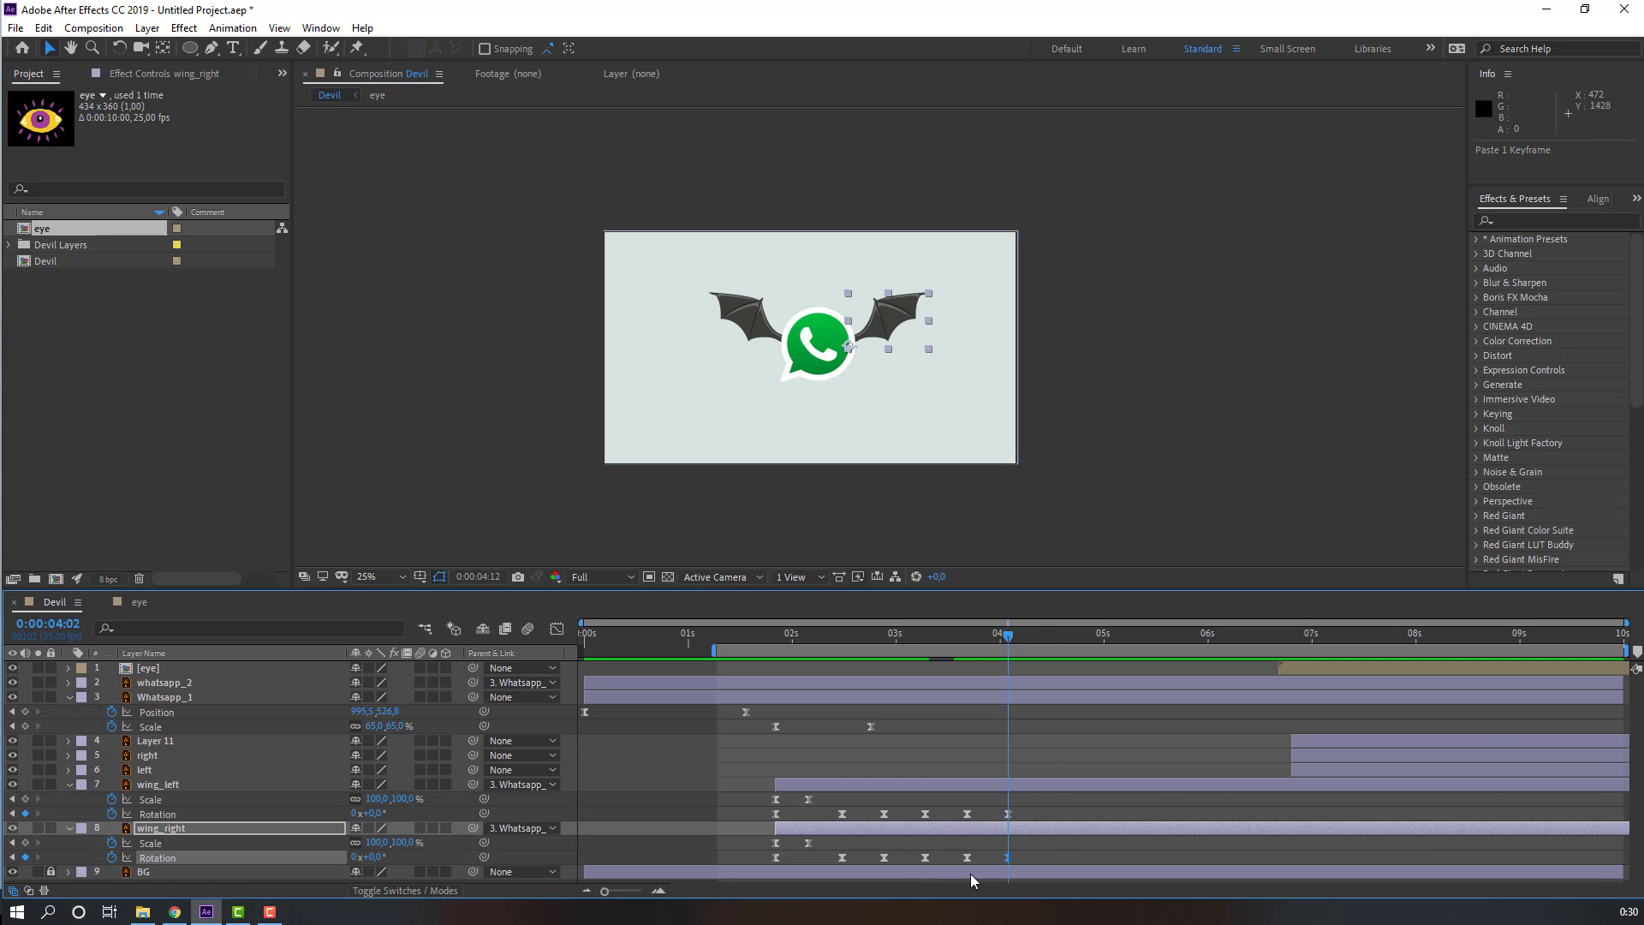
# Step: Keep pasting alternating wing Rotation keyframes every 10 frames up to about 8:02
pyautogui.hotkey('shift', 'pagedown')
pyautogui.click(967, 814)
pyautogui.hotkey('ctrl', 'c')
pyautogui.hotkey('ctrl', 'v')
pyautogui.click(967, 858)
pyautogui.hotkey('ctrl', 'c')
pyautogui.hotkey('ctrl', 'v')
pyautogui.hotkey('shift', 'pagedown')
pyautogui.click(1049, 814)
pyautogui.hotkey('ctrl', 'c')
pyautogui.hotkey('ctrl', 'v')
pyautogui.click(1050, 857)
pyautogui.hotkey('ctrl', 'c')
pyautogui.hotkey('ctrl', 'v')
pyautogui.hotkey('shift', 'pagedown')
pyautogui.click(1091, 814)
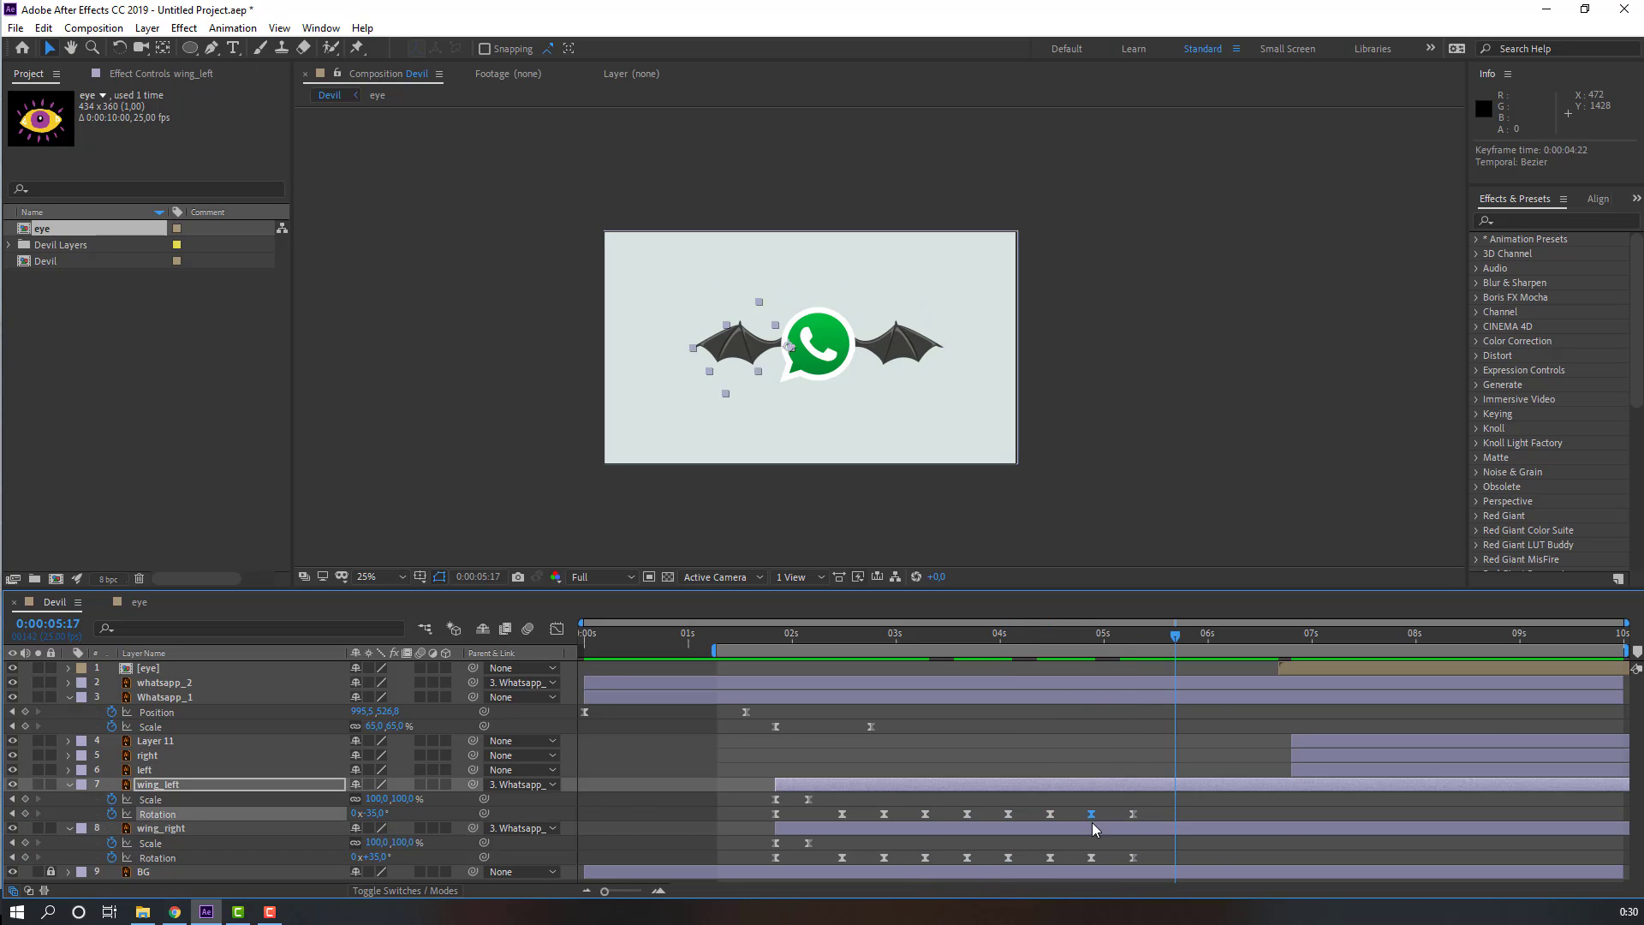
pyautogui.hotkey('shift', 'pagedown')
pyautogui.click(1258, 814)
pyautogui.hotkey('ctrl', 'c')
pyautogui.hotkey('ctrl', 'v')
pyautogui.click(1258, 857)
pyautogui.hotkey('ctrl', 'c')
pyautogui.hotkey('ctrl', 'v')
pyautogui.hotkey('shift', 'pagedown')
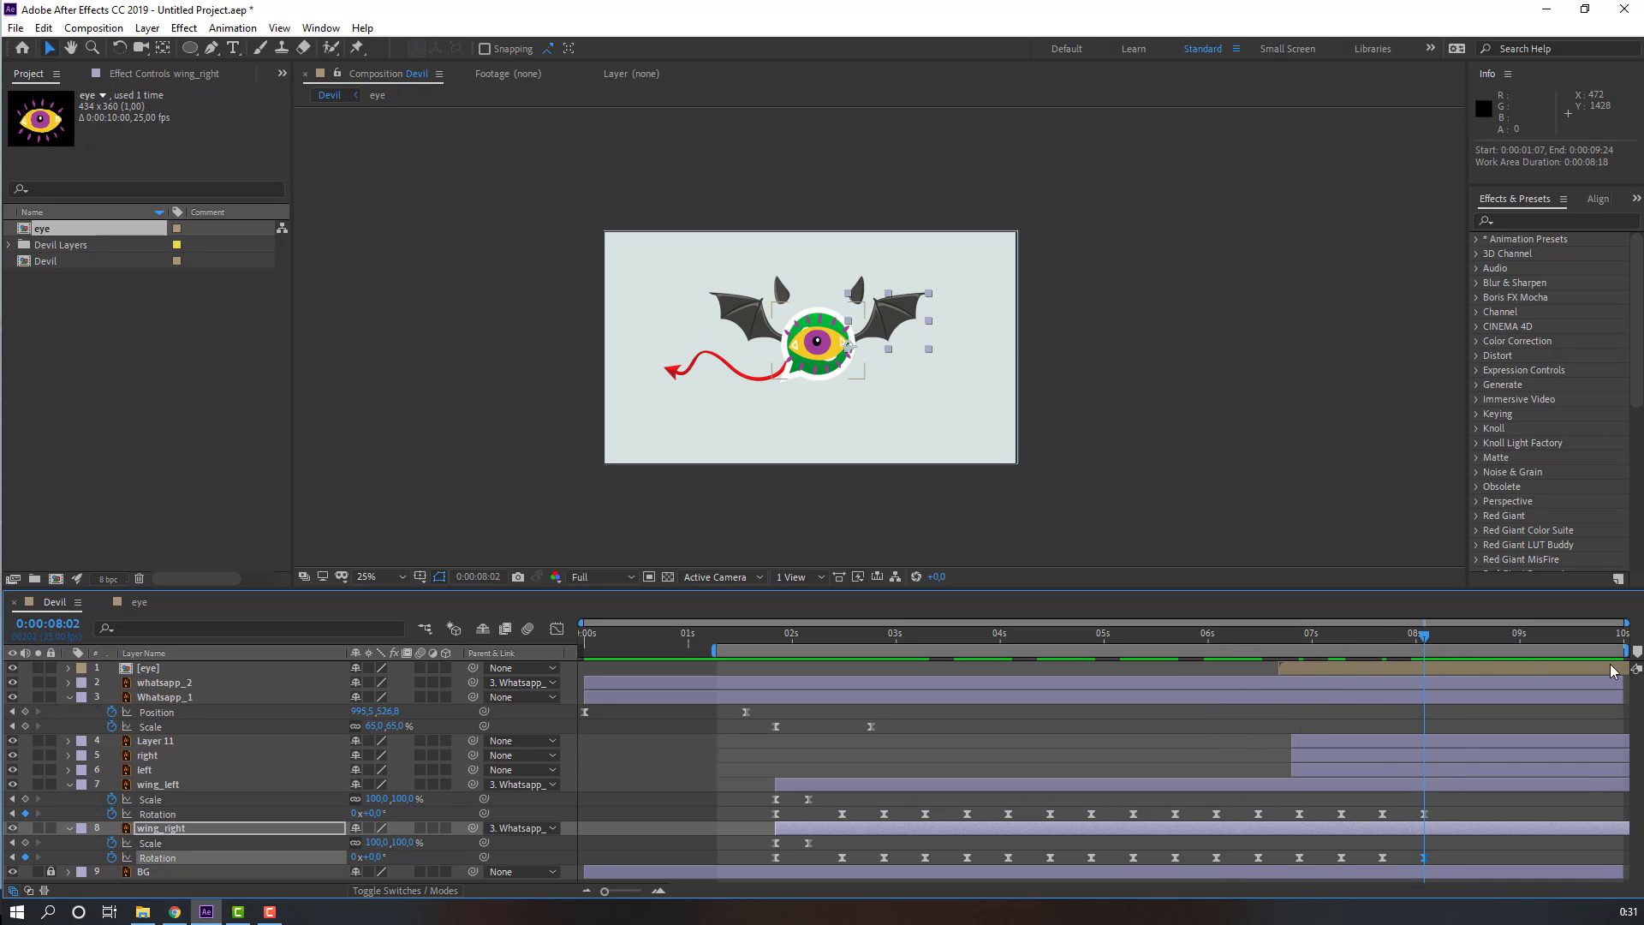
# Step: Set the work area to end shortly after 8 seconds and preview the flapping wings
pyautogui.moveTo(1631, 651); pyautogui.dragTo(1436, 650)
pyautogui.press('space')
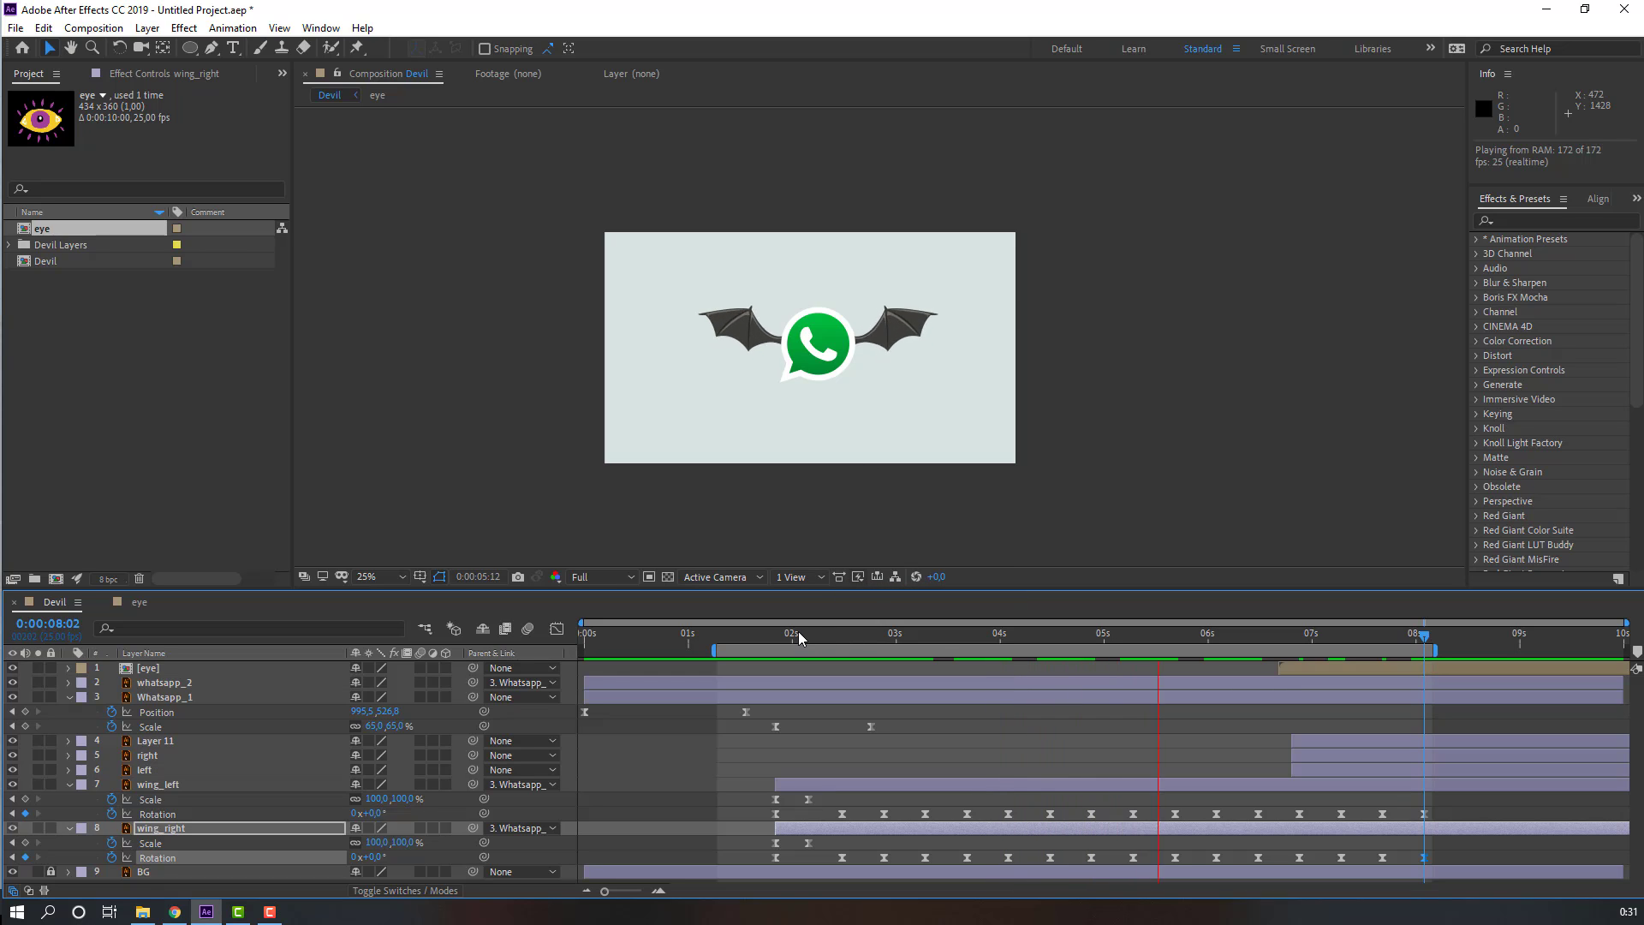
pyautogui.moveTo(787, 639); pyautogui.dragTo(827, 649)
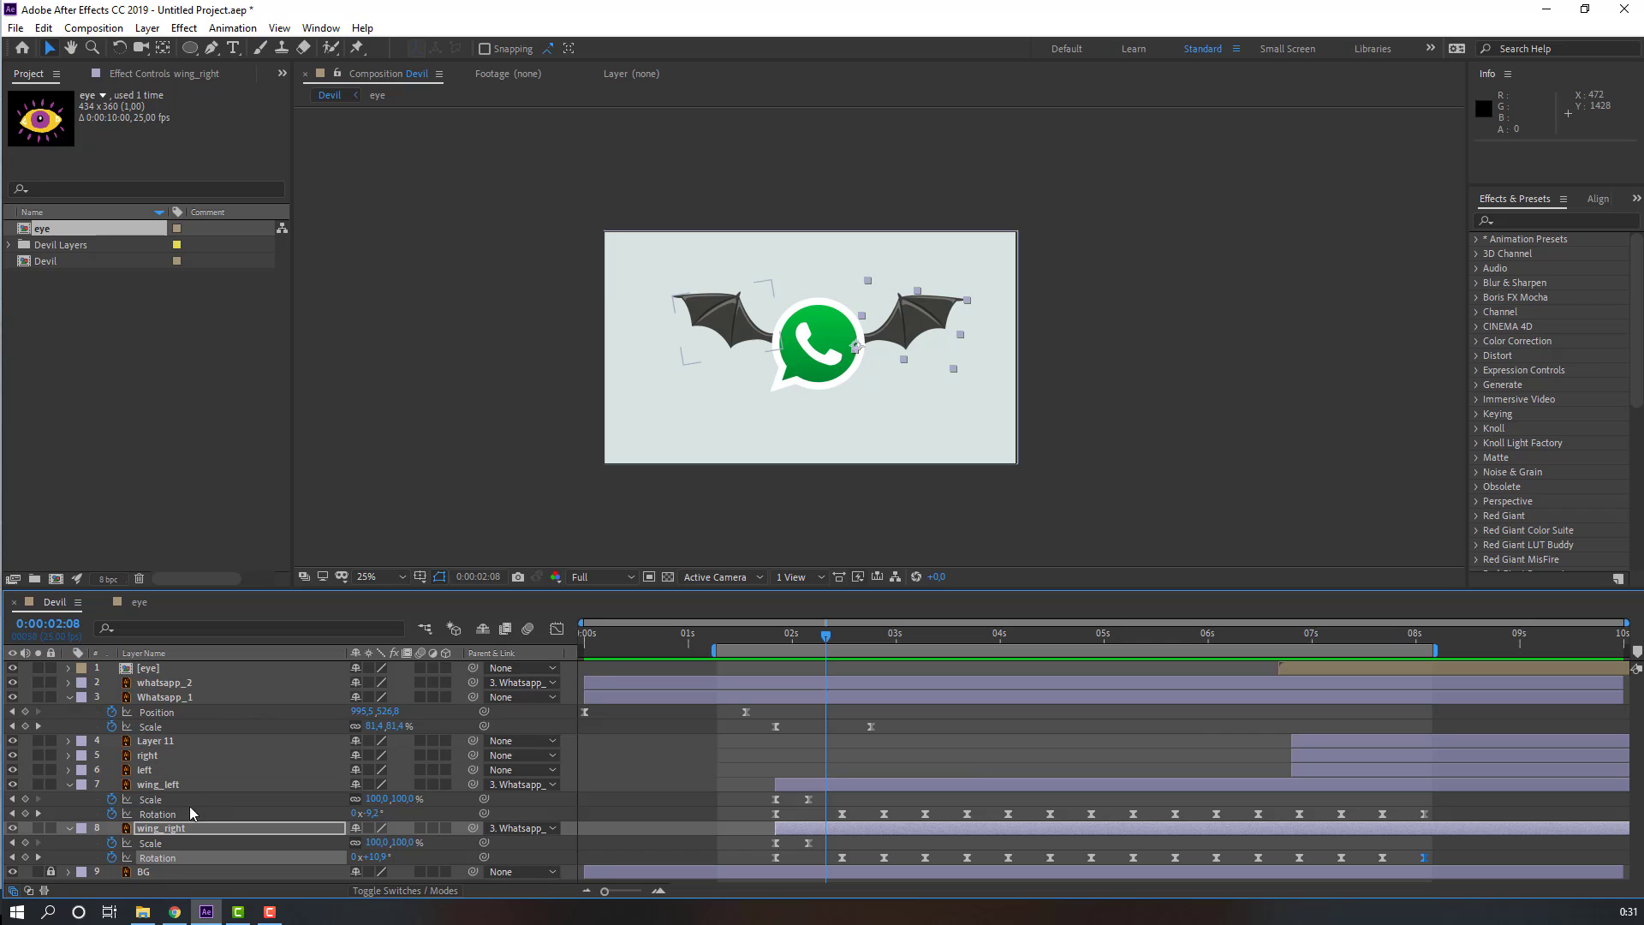
# Step: Move the right and left horn layers to start at about 1:21
pyautogui.click(157, 761)
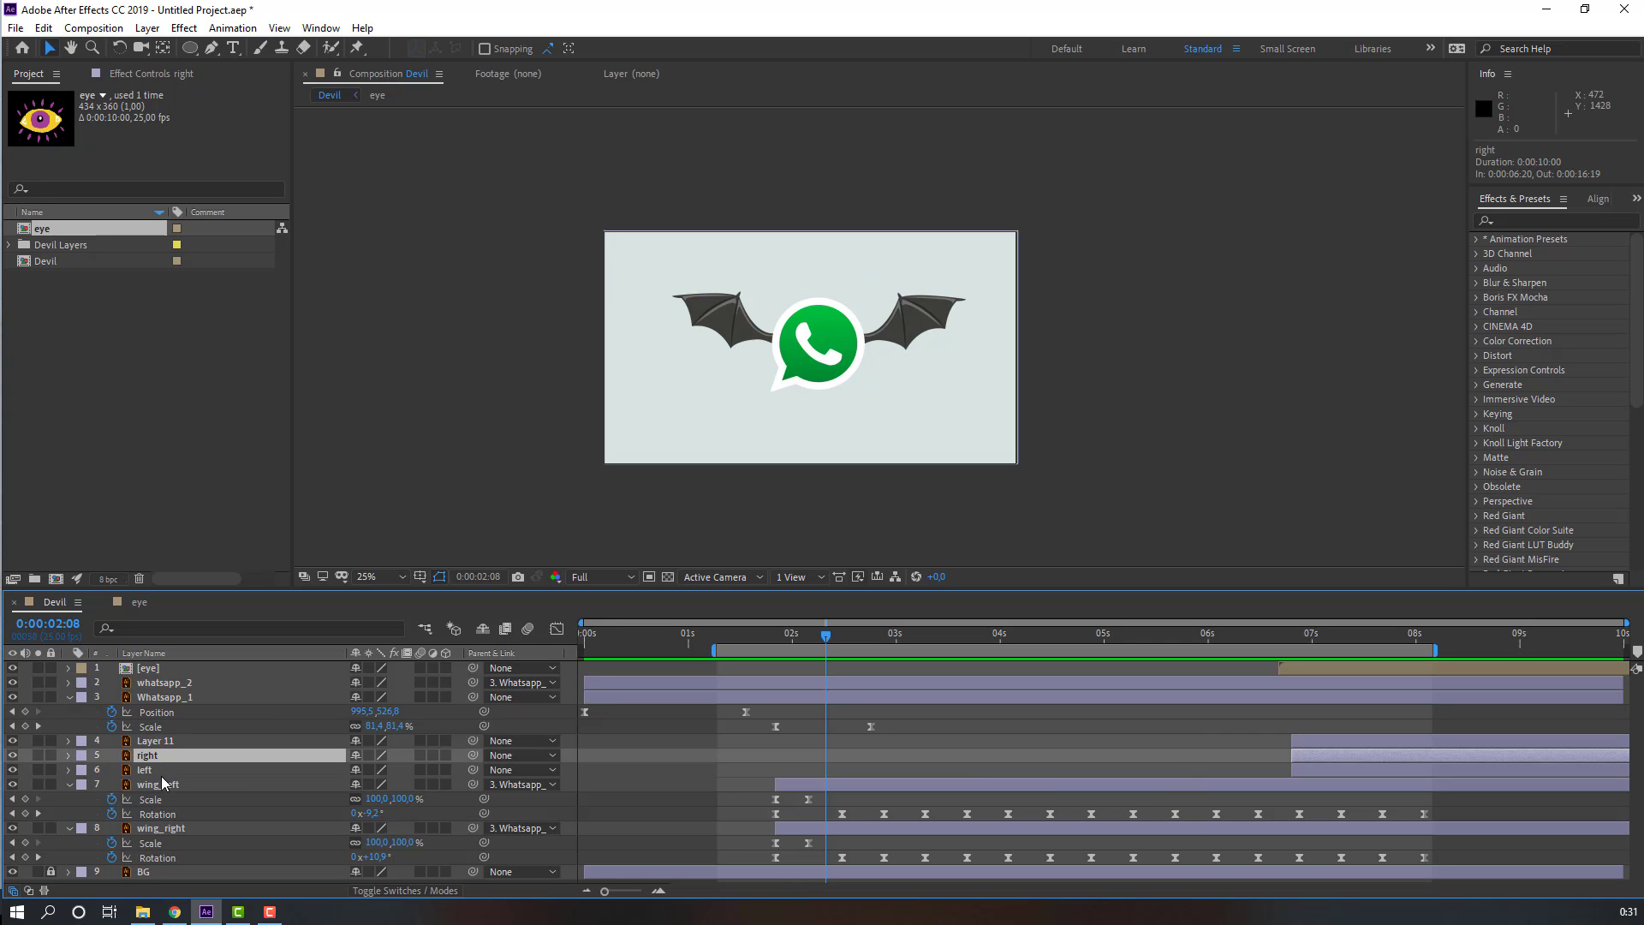
pyautogui.keyDown('shift'); pyautogui.click(159, 776); pyautogui.keyUp('shift')
pyautogui.press('.')
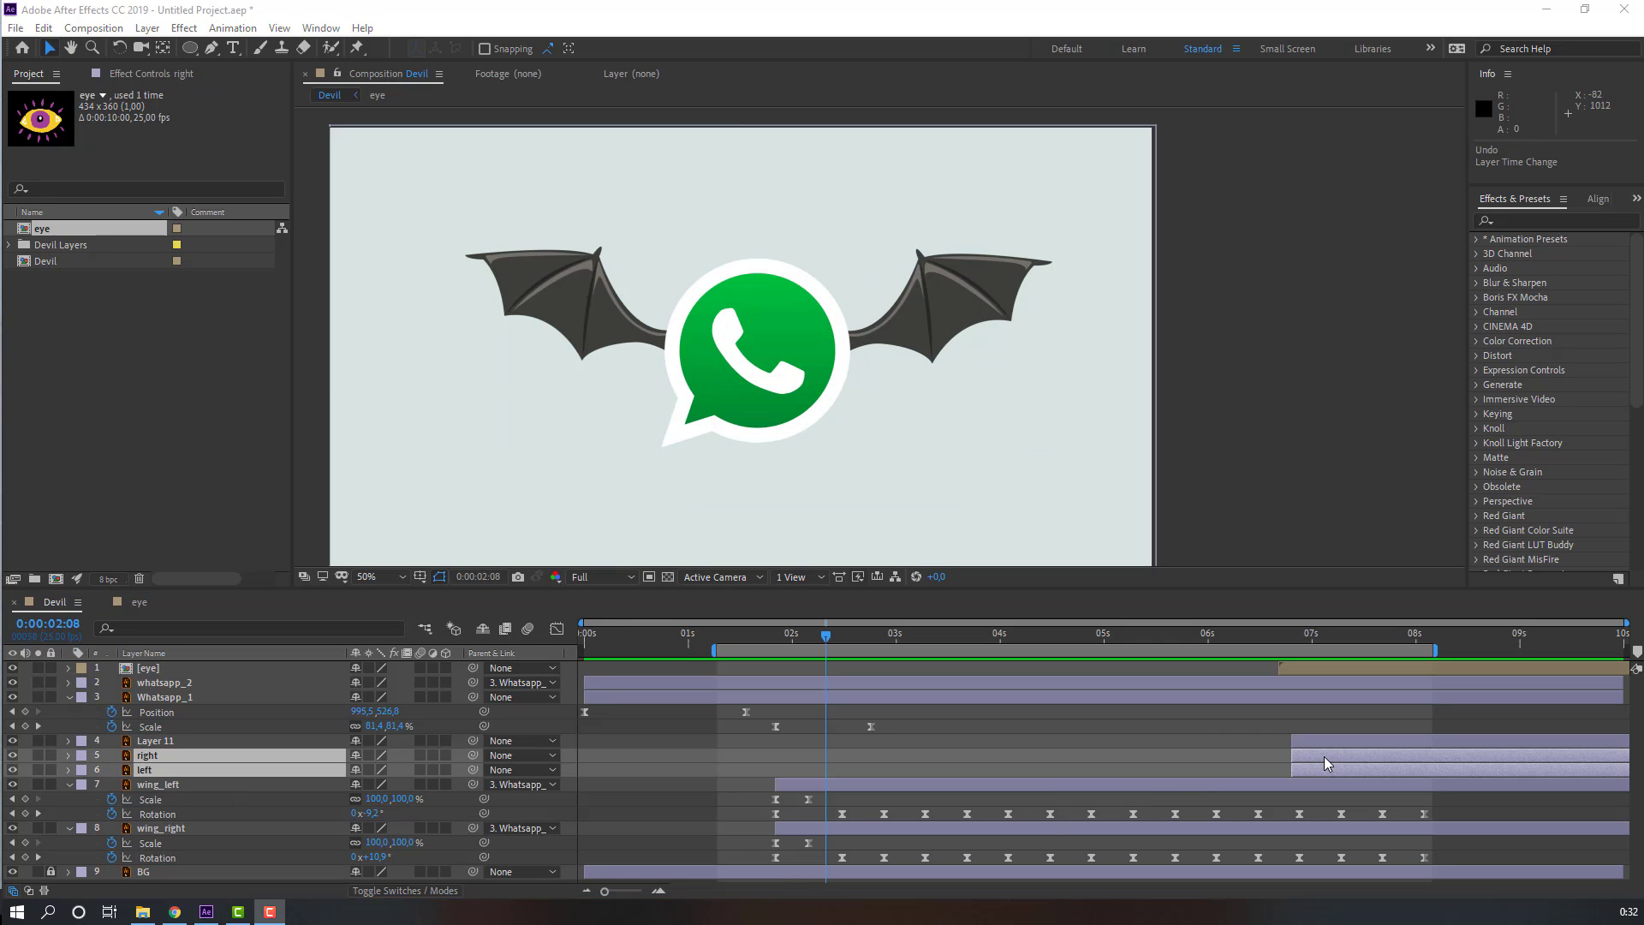
pyautogui.moveTo(1326, 757); pyautogui.dragTo(809, 761)
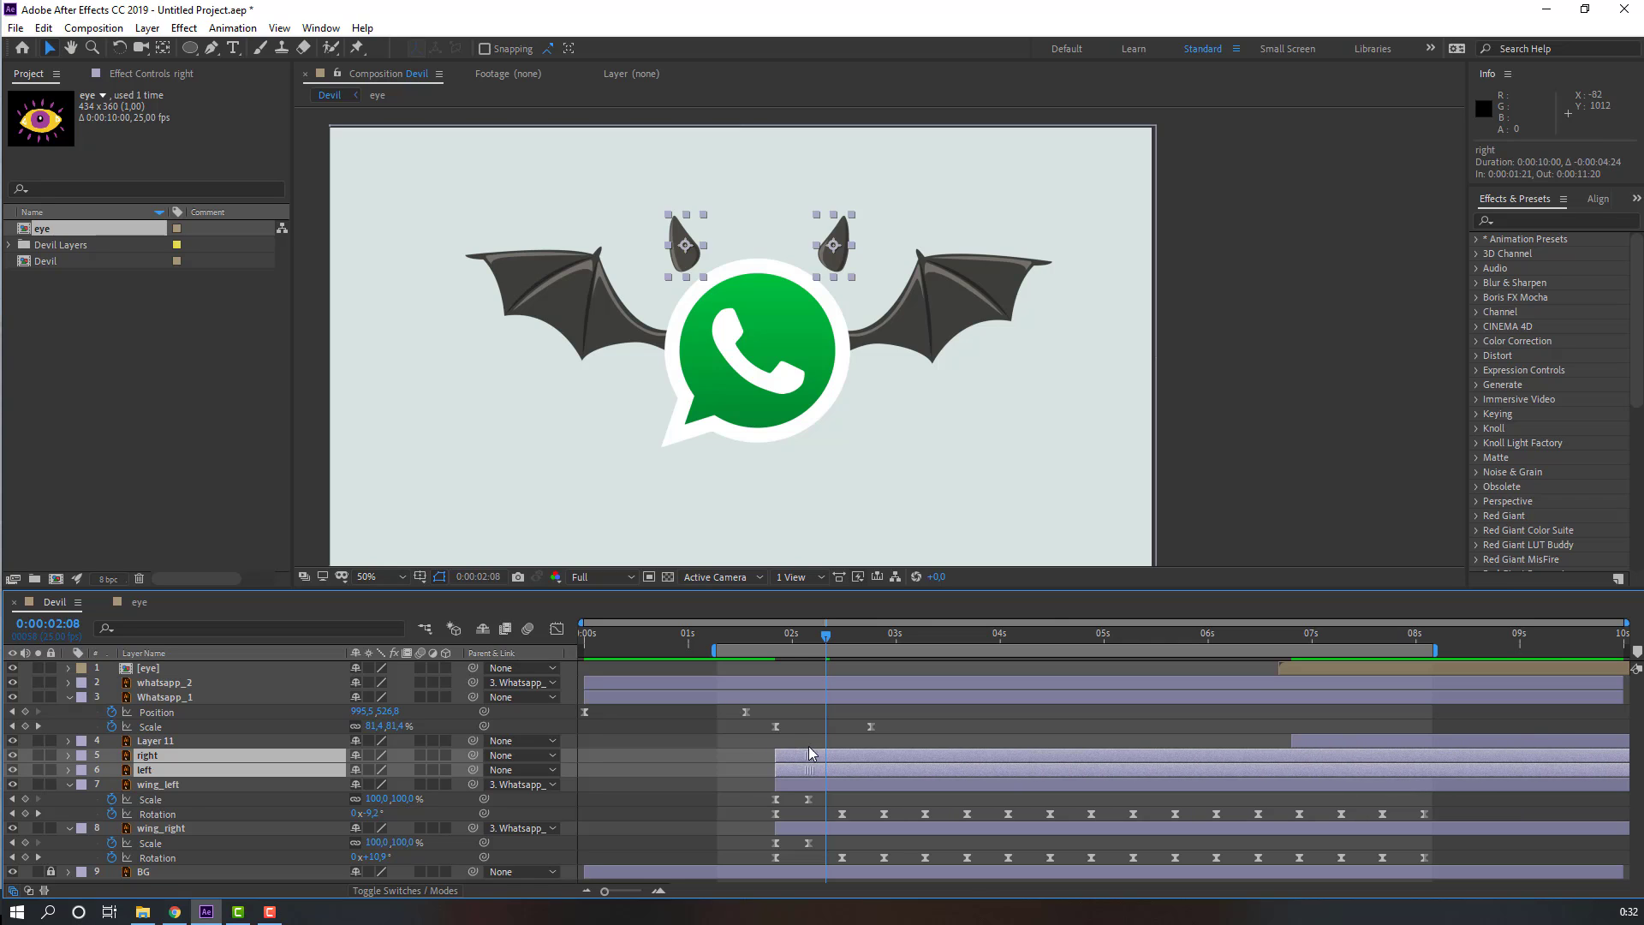
# Step: Parent the right and left horn layers to Whatsapp_1
pyautogui.moveTo(796, 648); pyautogui.dragTo(738, 651)
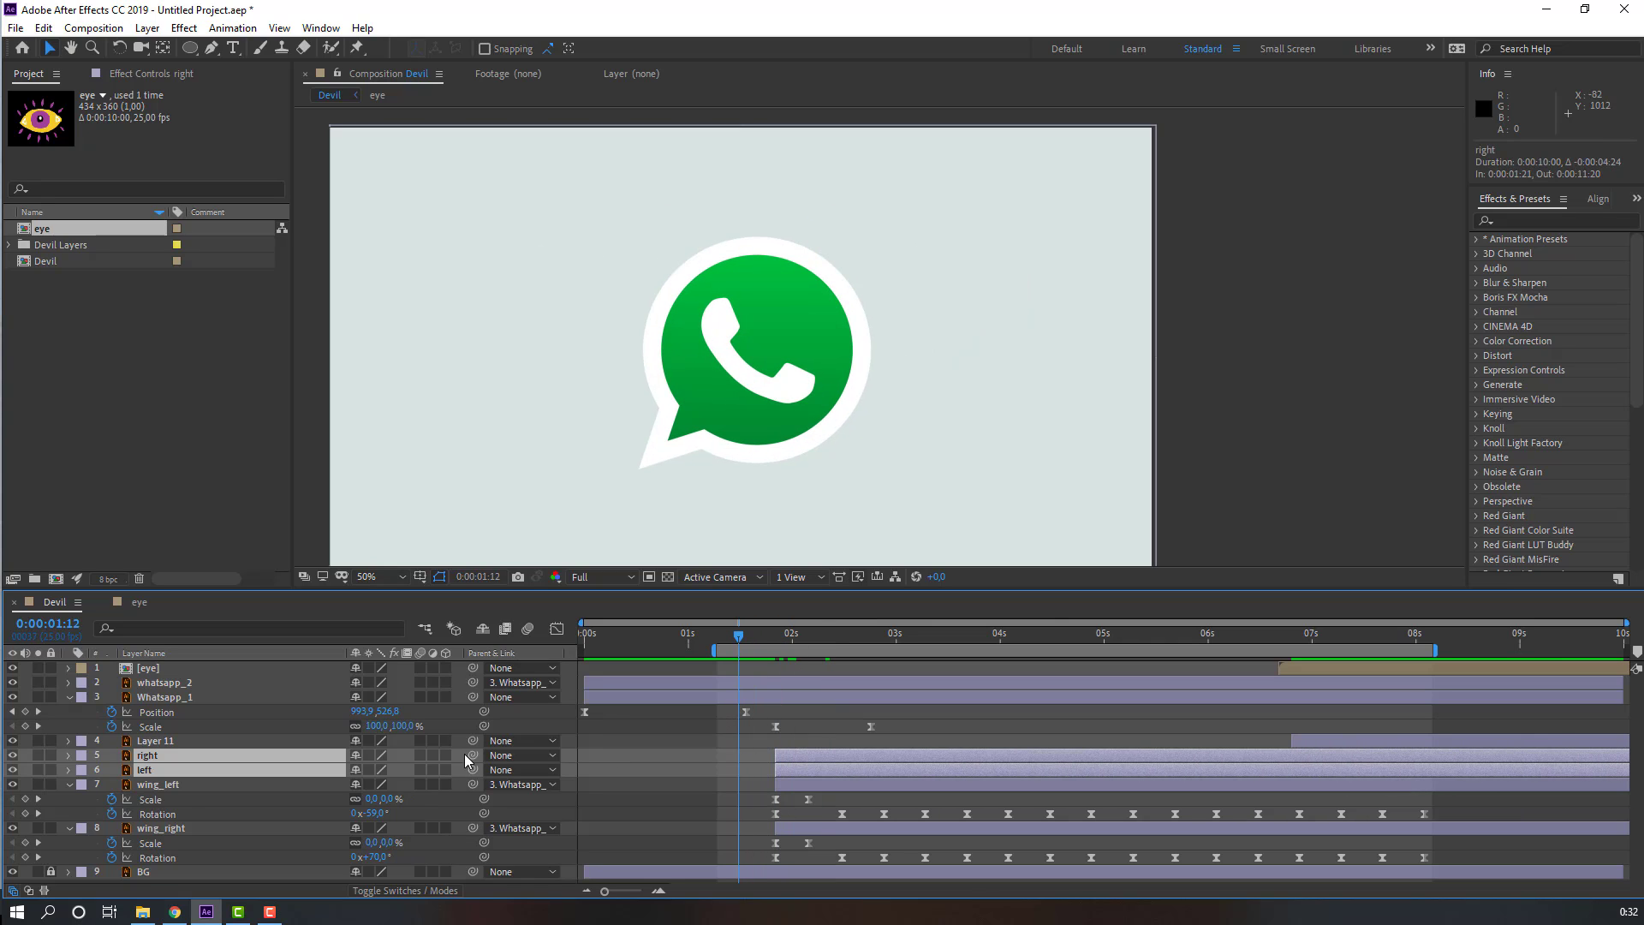
pyautogui.moveTo(472, 757); pyautogui.dragTo(165, 697)
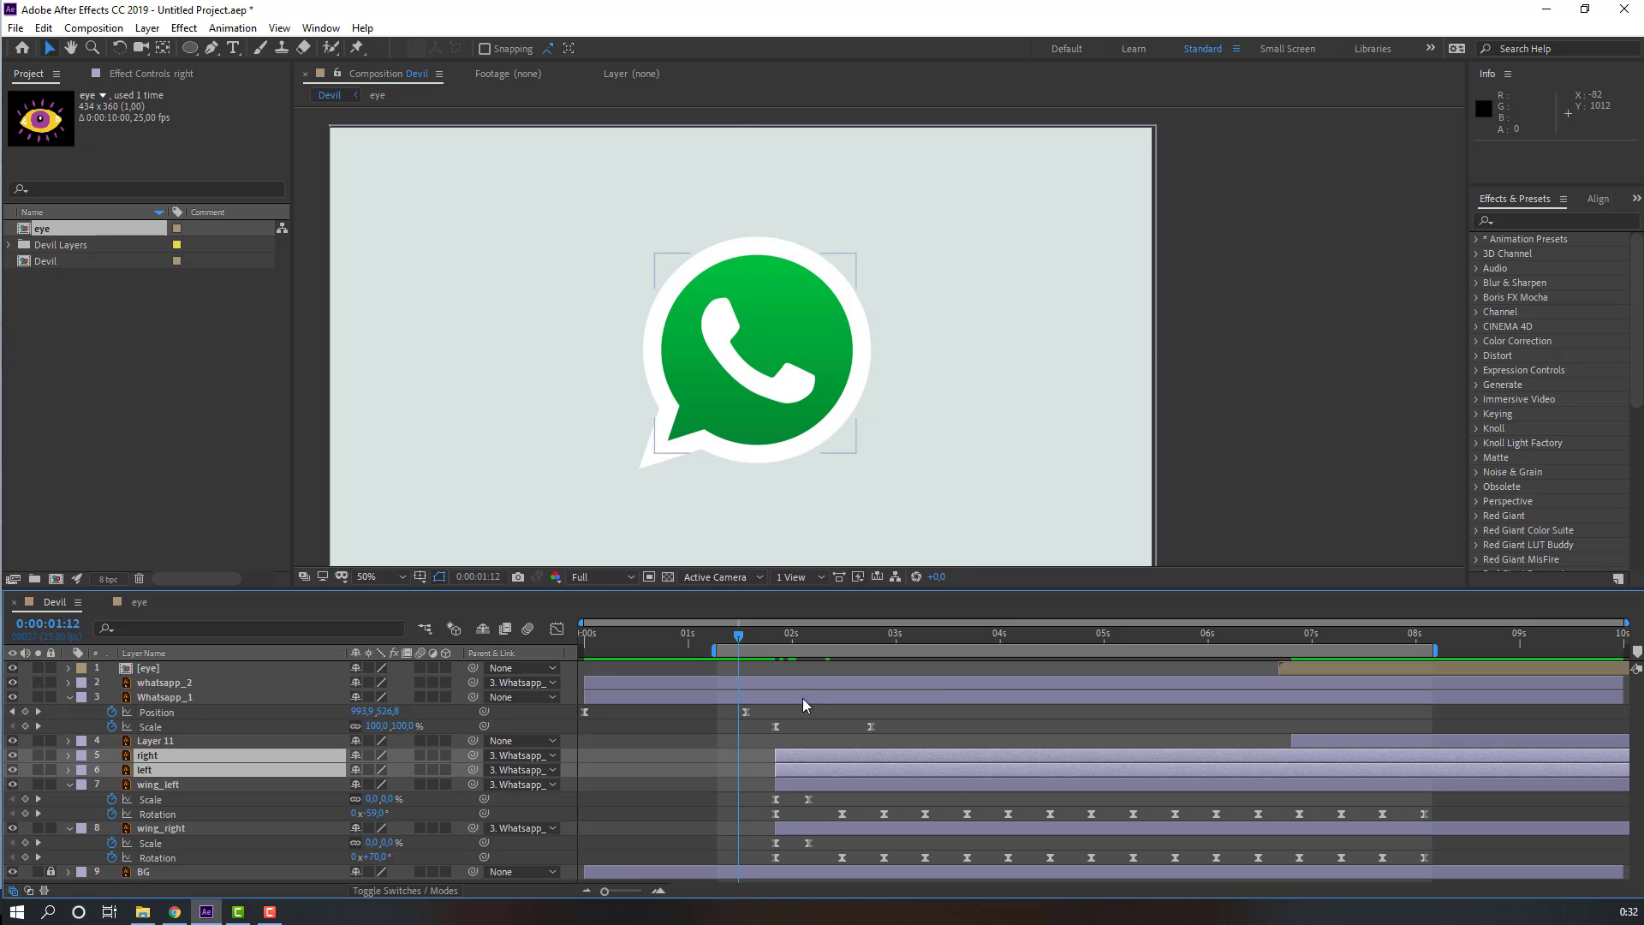
pyautogui.moveTo(742, 638); pyautogui.dragTo(862, 643)
pyautogui.click(757, 798)
pyautogui.click(159, 755)
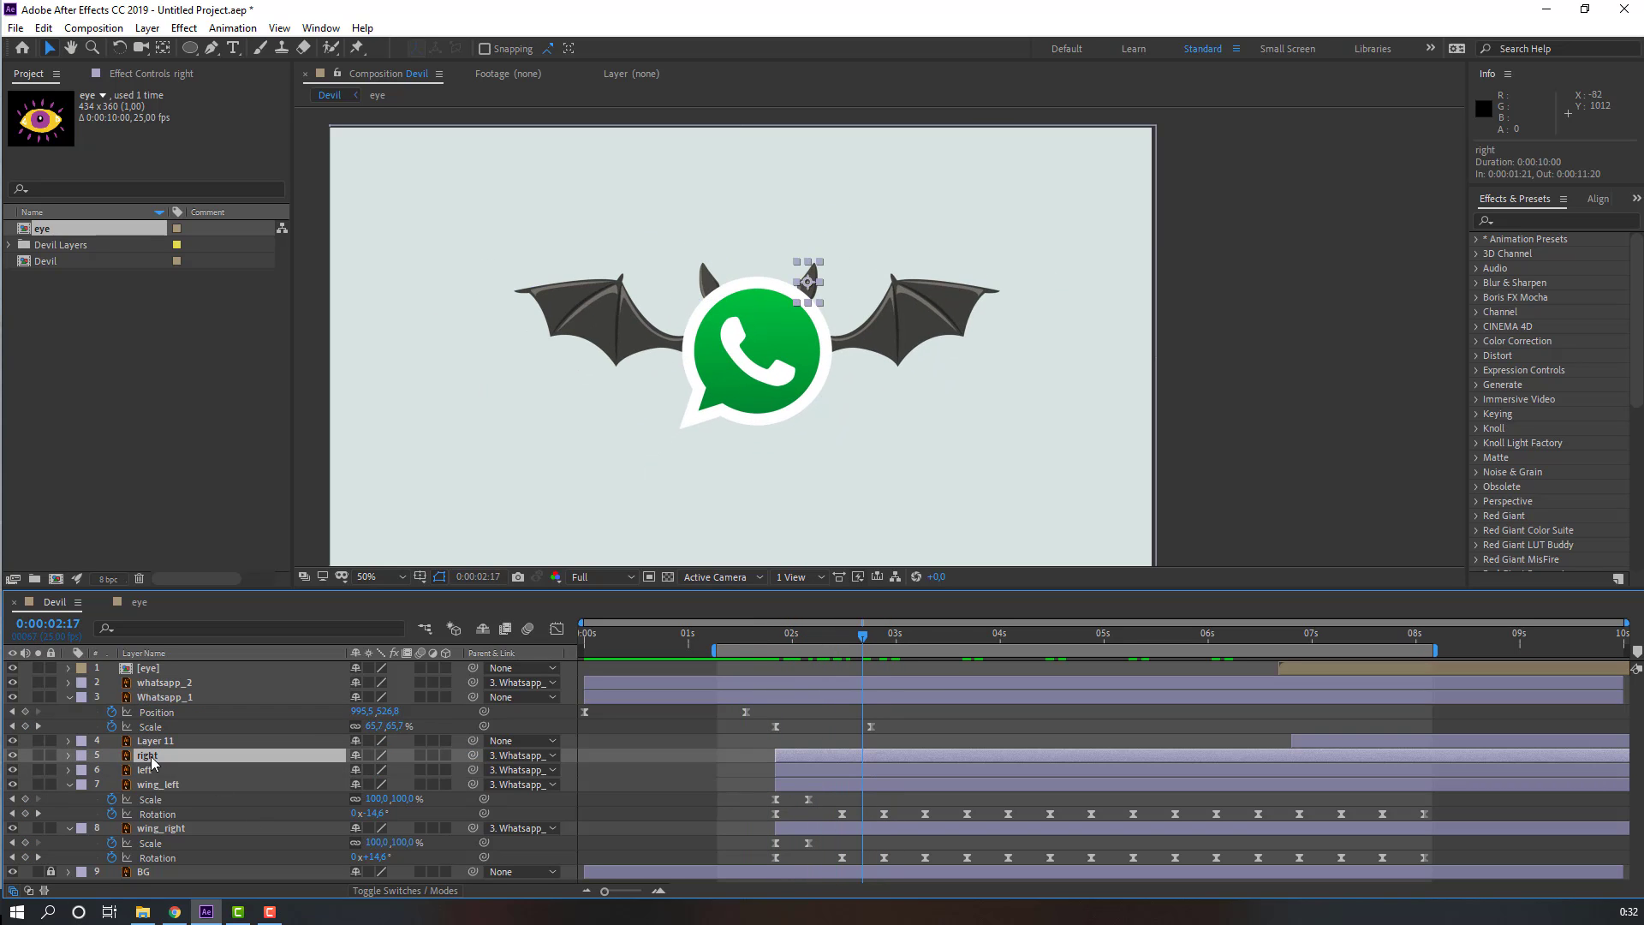
# Step: Solo both horn layers and move the right horn's anchor point down to its base, then unsolo them
pyautogui.keyDown('ctrl'); pyautogui.click(146, 770); pyautogui.keyUp('ctrl')
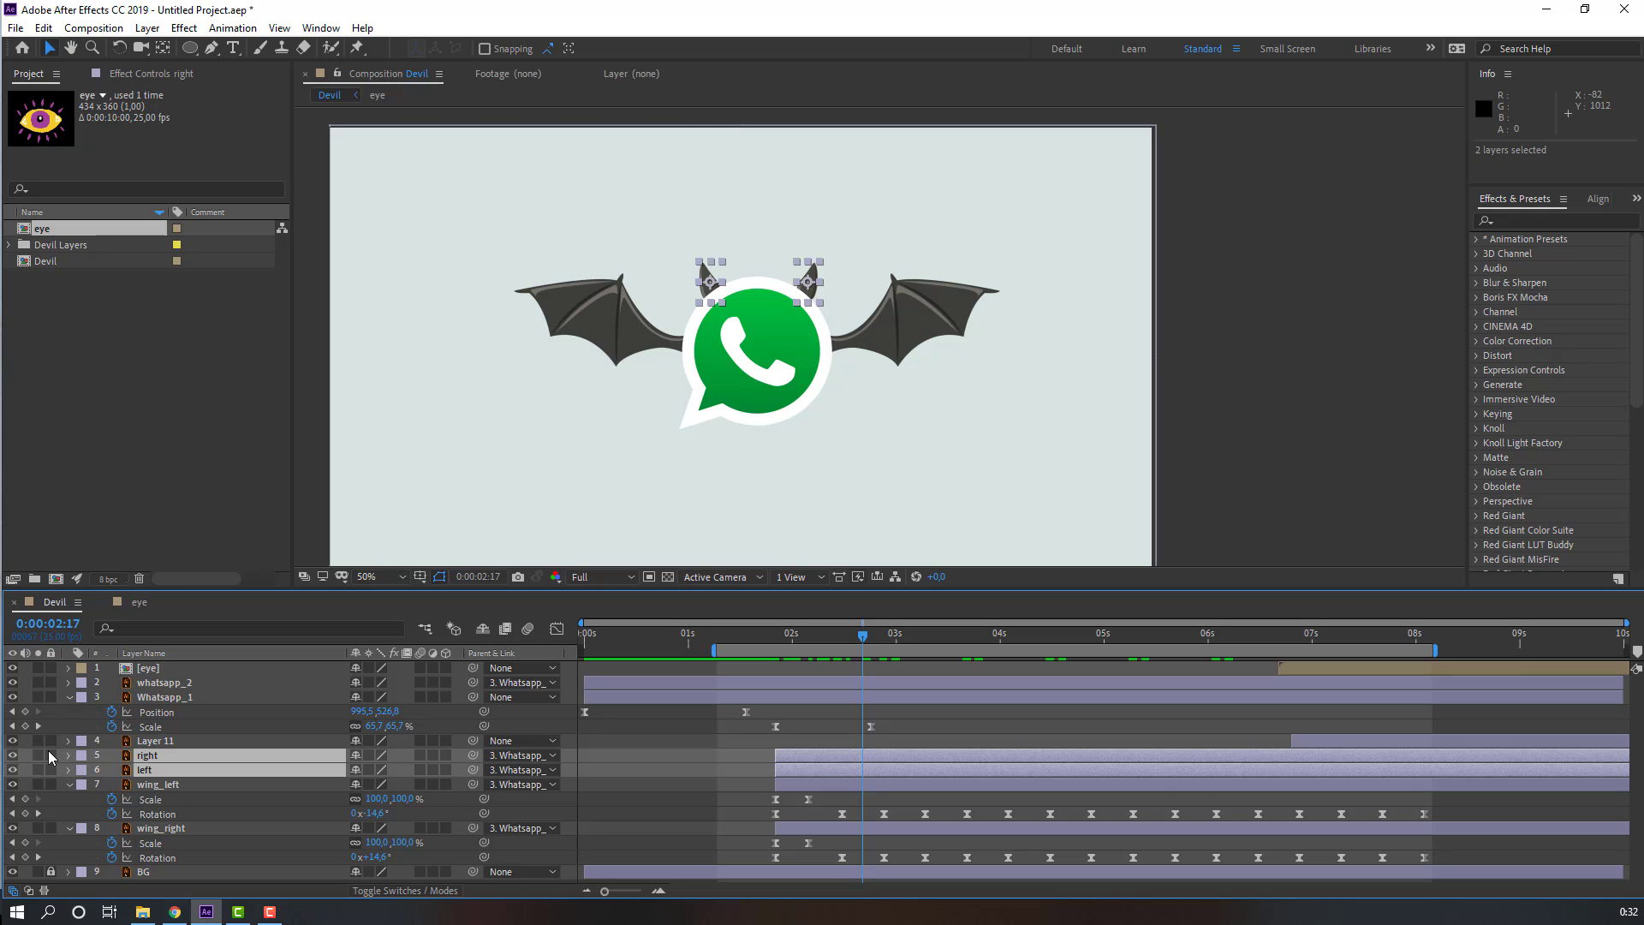
pyautogui.click(38, 755)
pyautogui.click(614, 765)
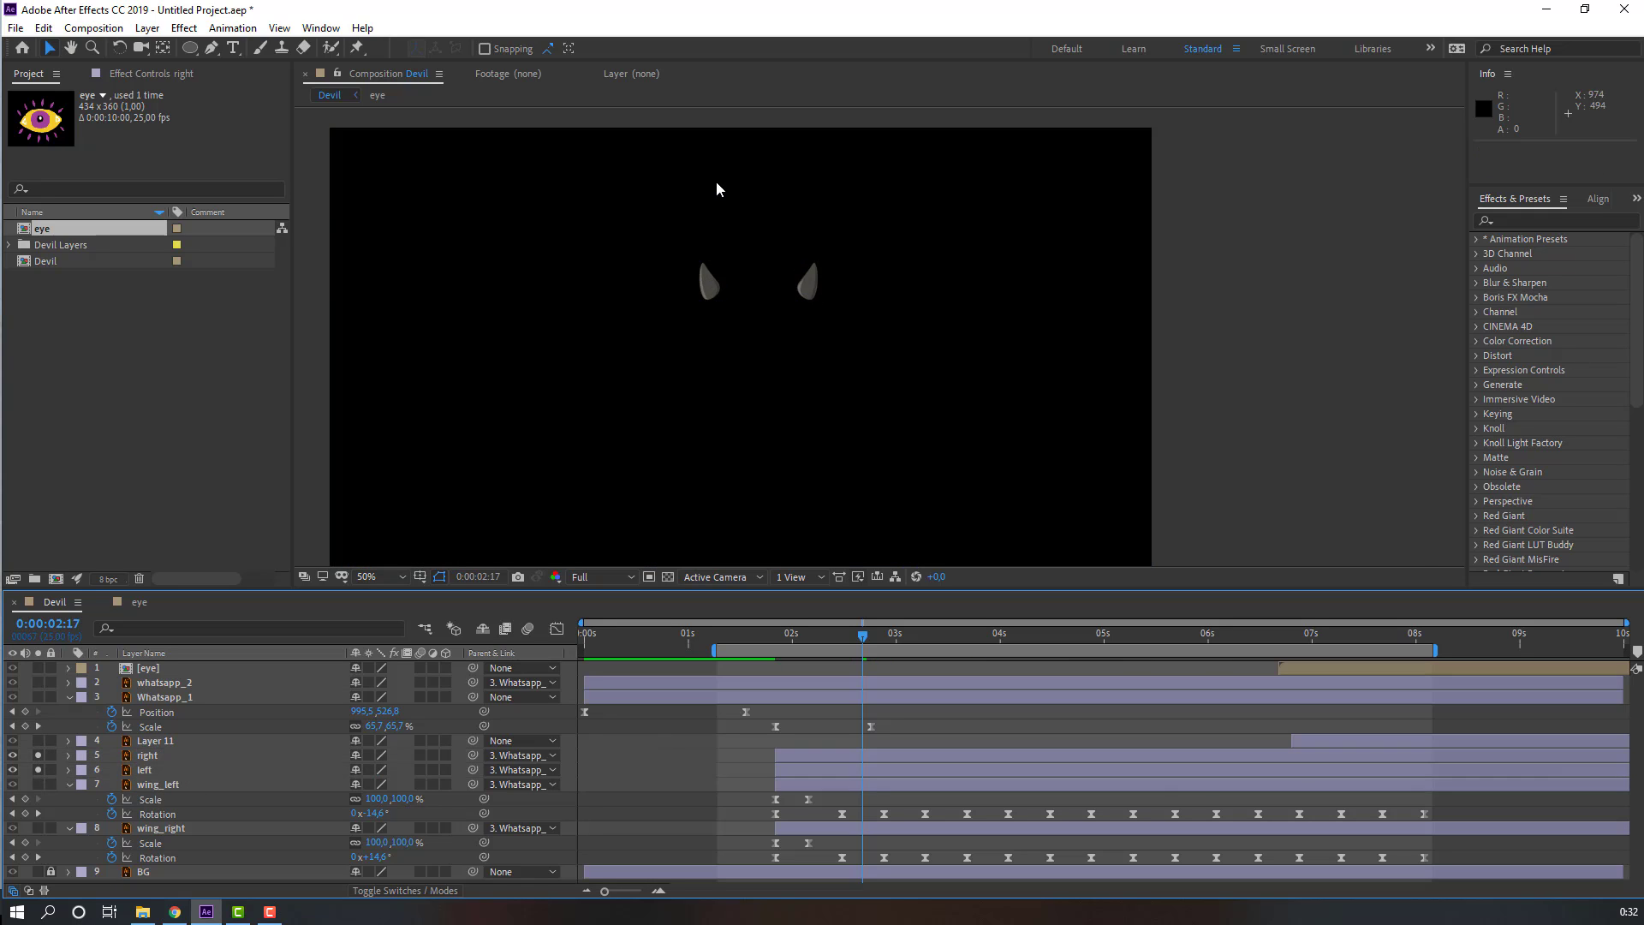
pyautogui.scroll(1, 716, 185)
pyautogui.moveTo(546, 248); pyautogui.dragTo(590, 305)
pyautogui.click(596, 296)
pyautogui.press('y')
pyautogui.click(47, 53)
pyautogui.click(788, 290)
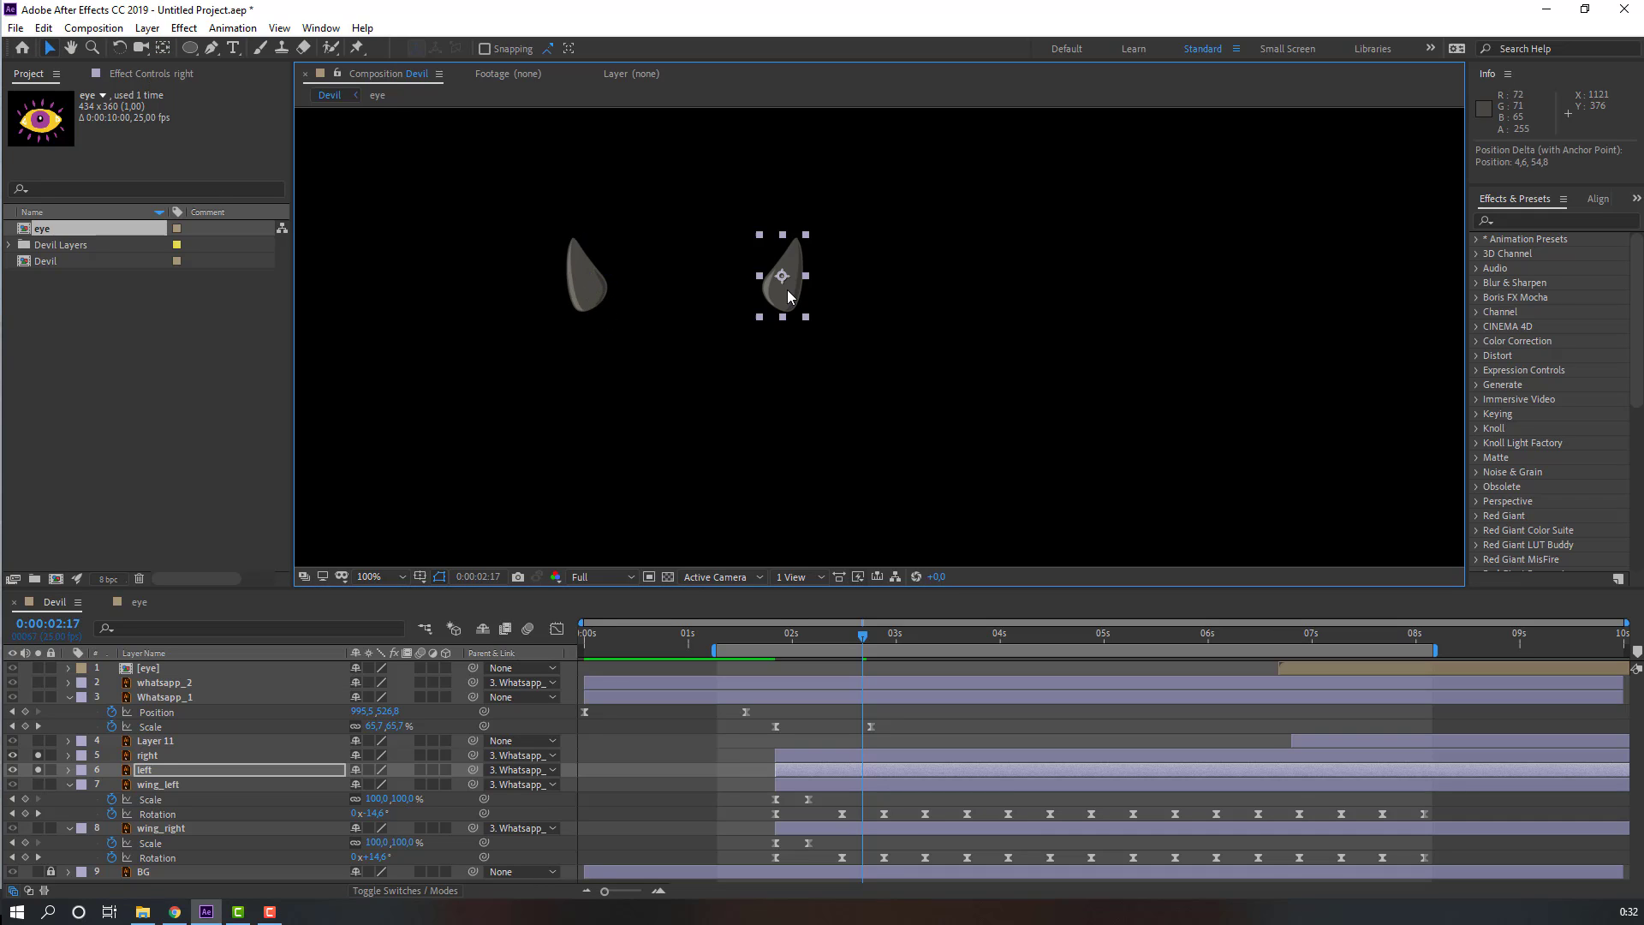
pyautogui.click(162, 52)
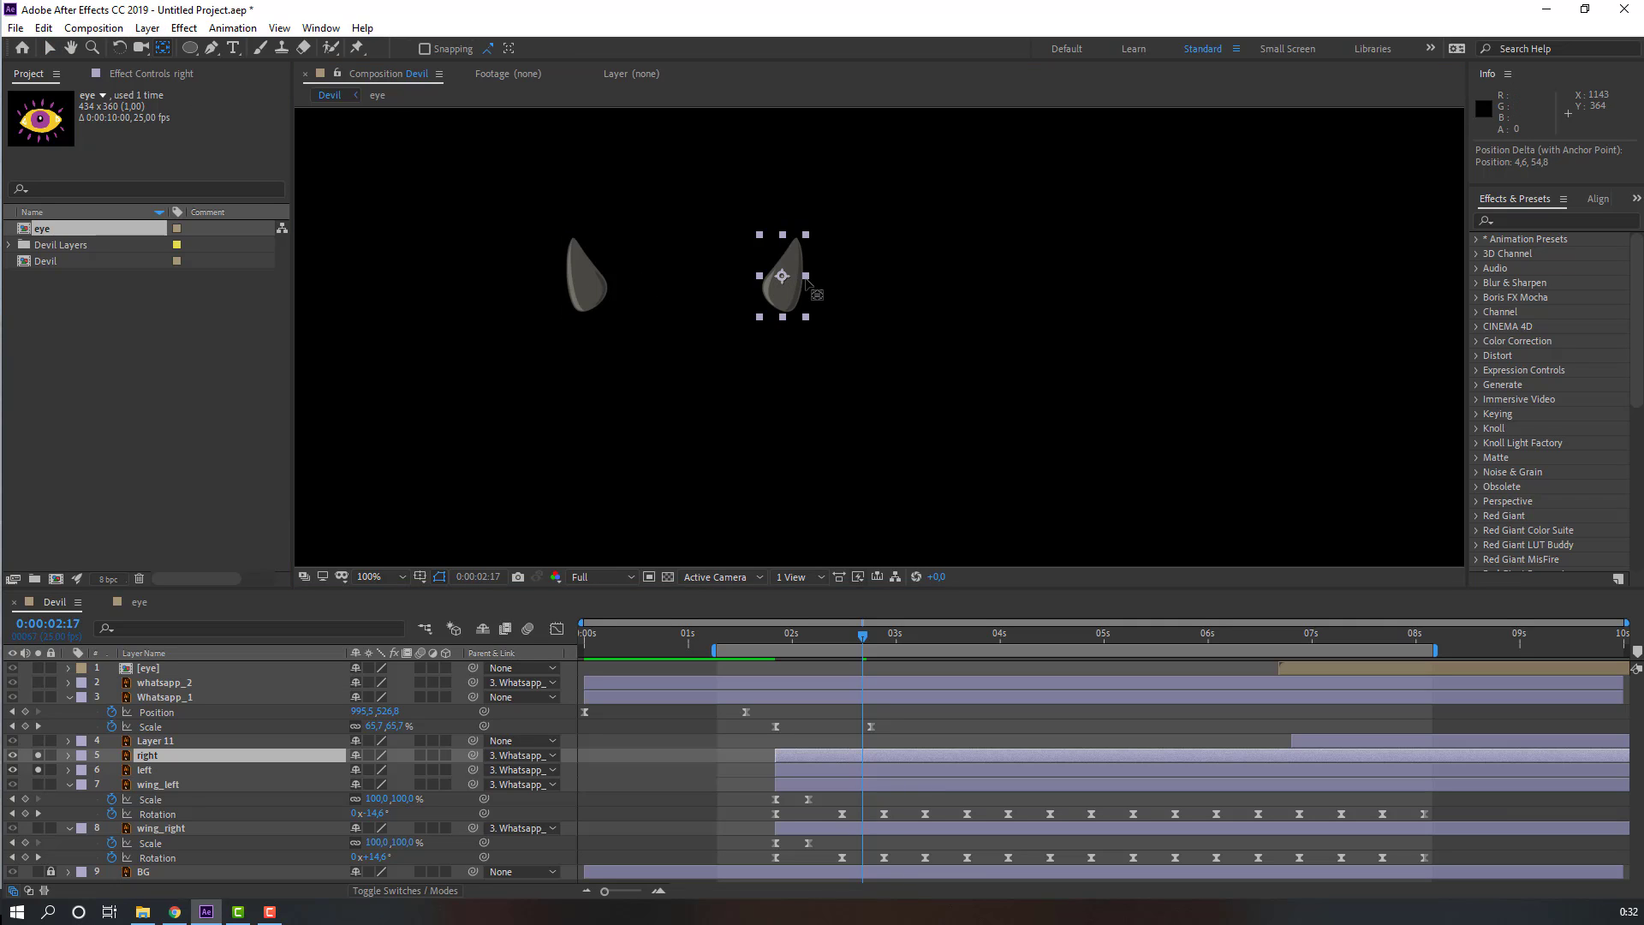
pyautogui.moveTo(783, 293); pyautogui.dragTo(779, 319)
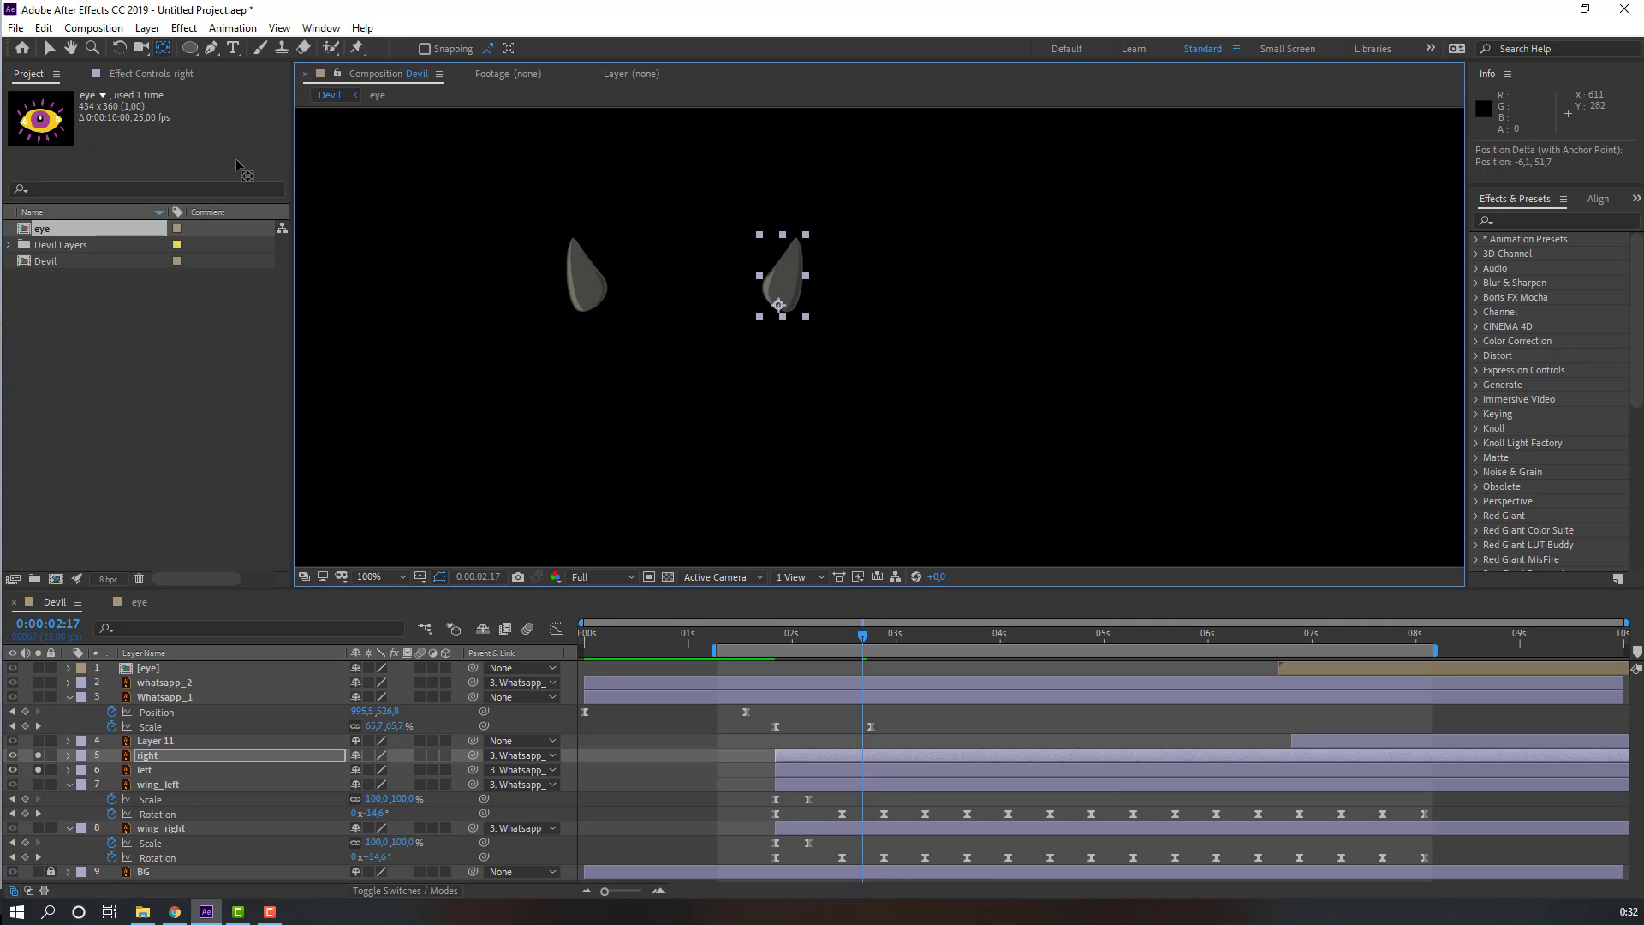
pyautogui.click(47, 51)
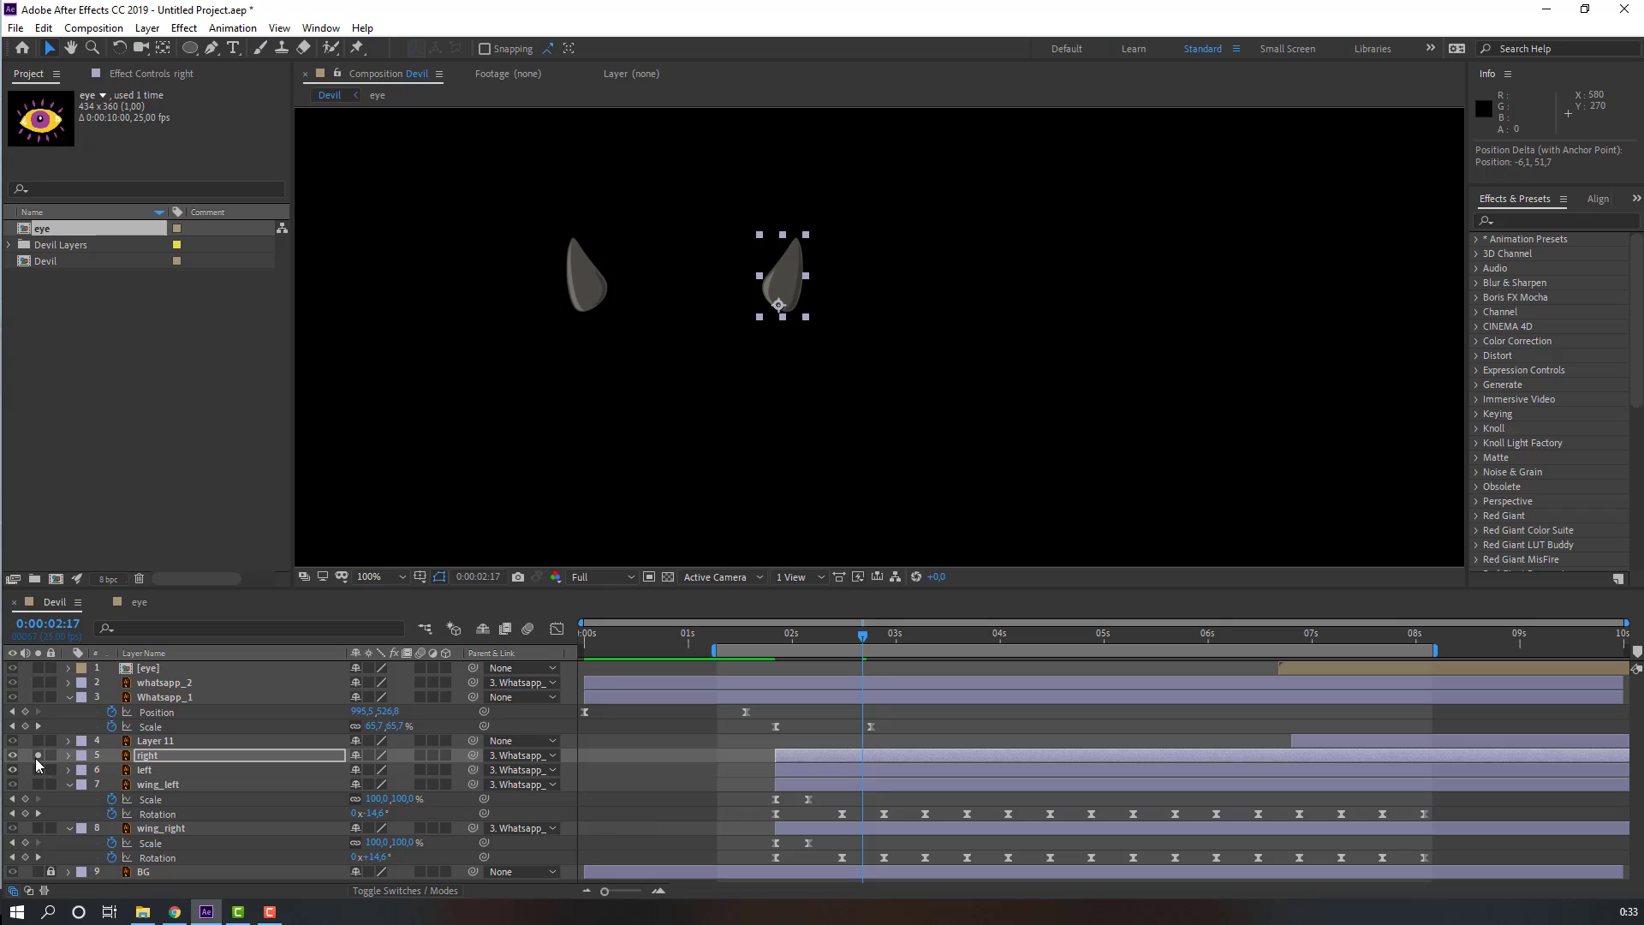
pyautogui.click(38, 756)
pyautogui.press(',')
pyautogui.press(',')
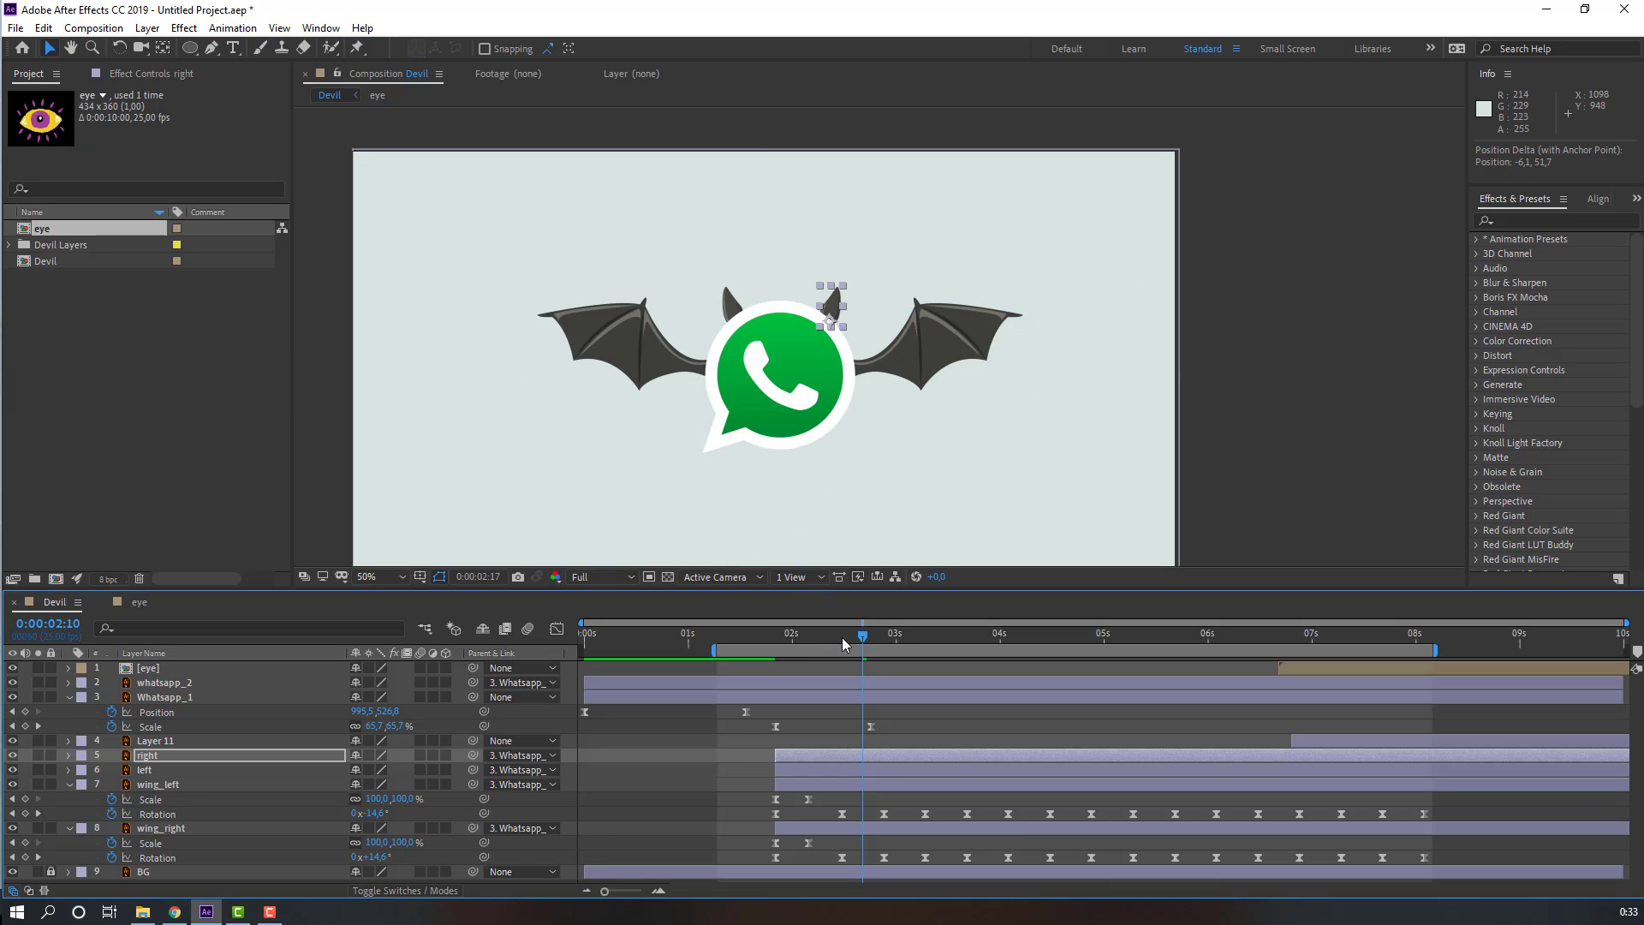
# Step: Add Rotation keyframes to the right and left horn layers at about 2:10
pyautogui.click(843, 644)
pyautogui.keyDown('ctrl'); pyautogui.click(178, 769); pyautogui.keyUp('ctrl')
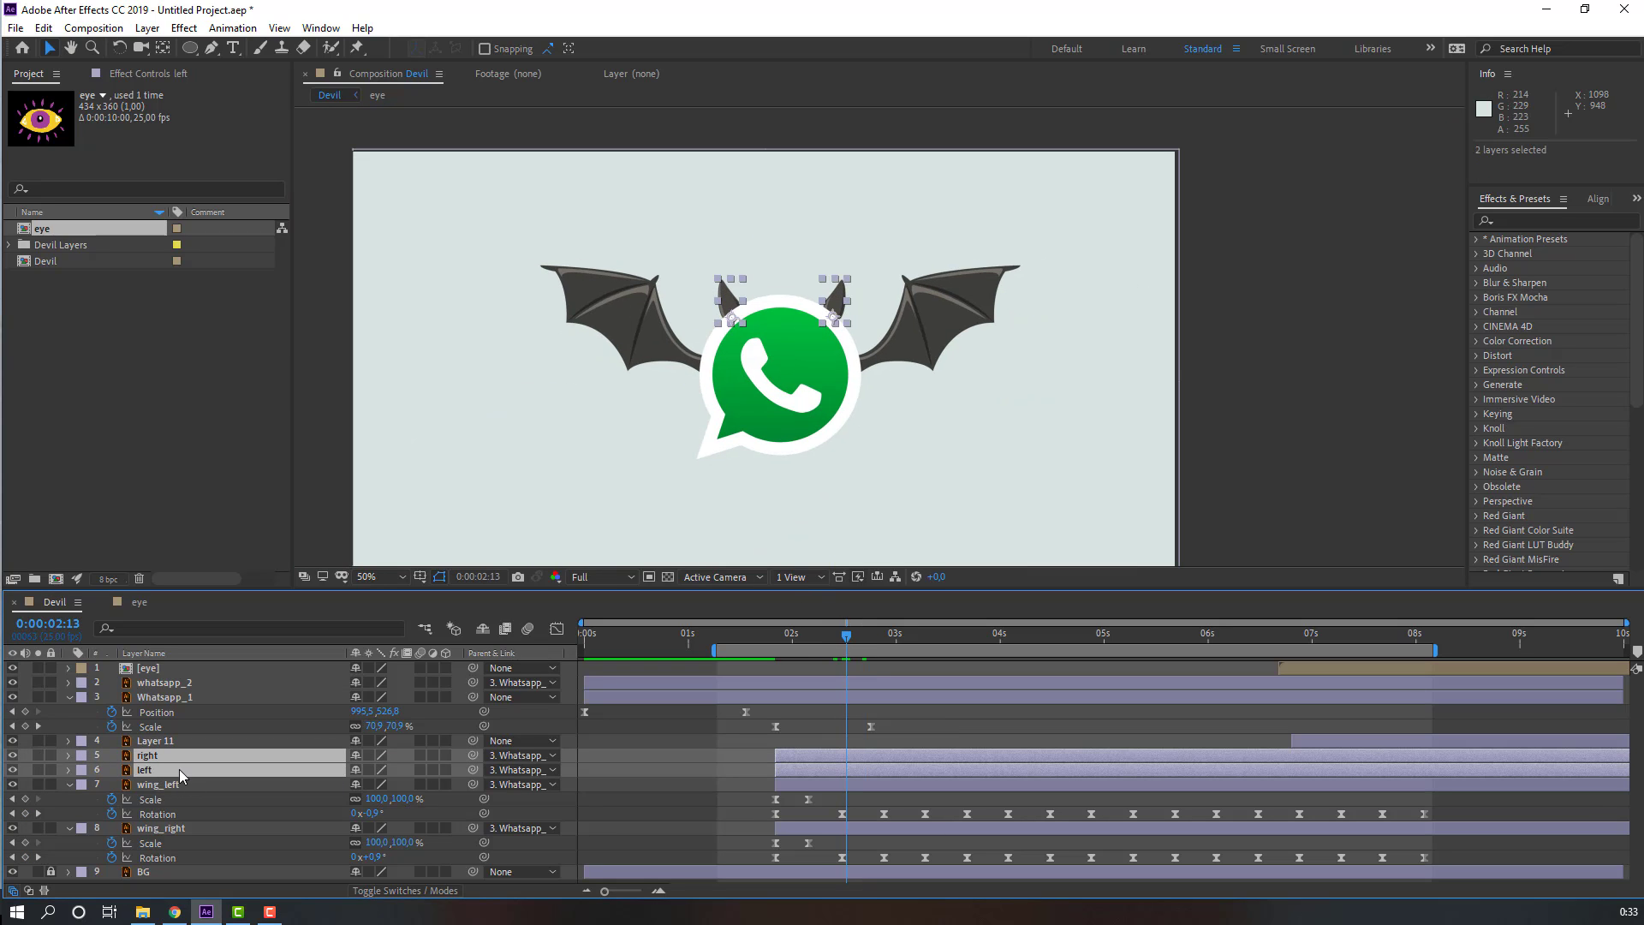
pyautogui.press('r')
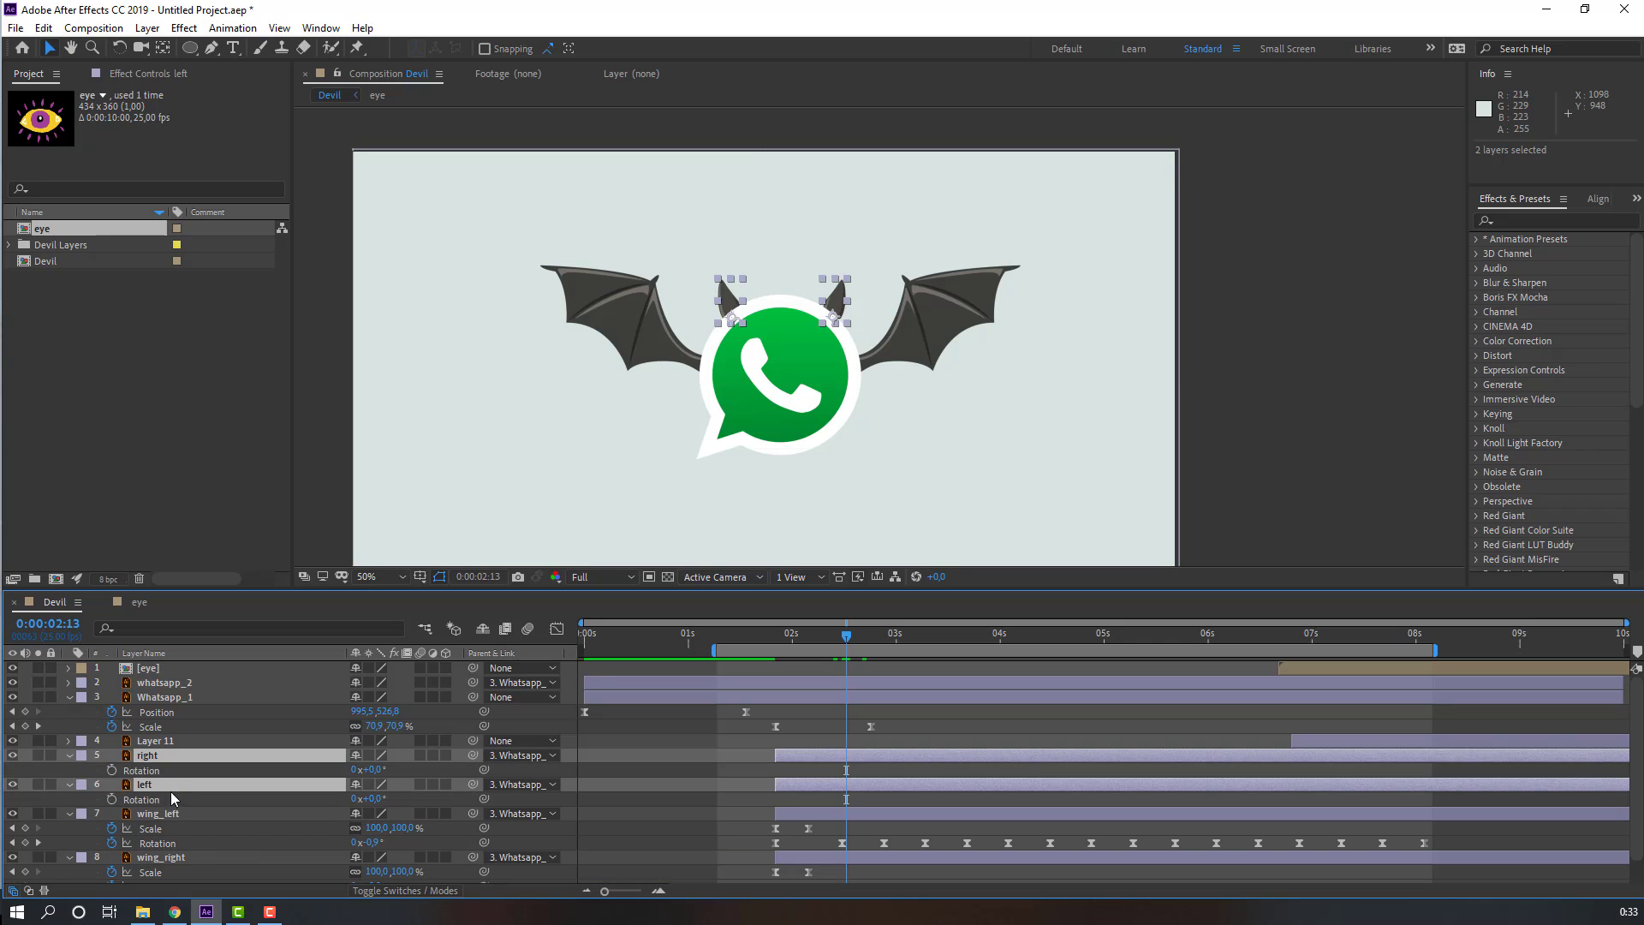
pyautogui.click(112, 770)
pyautogui.click(111, 799)
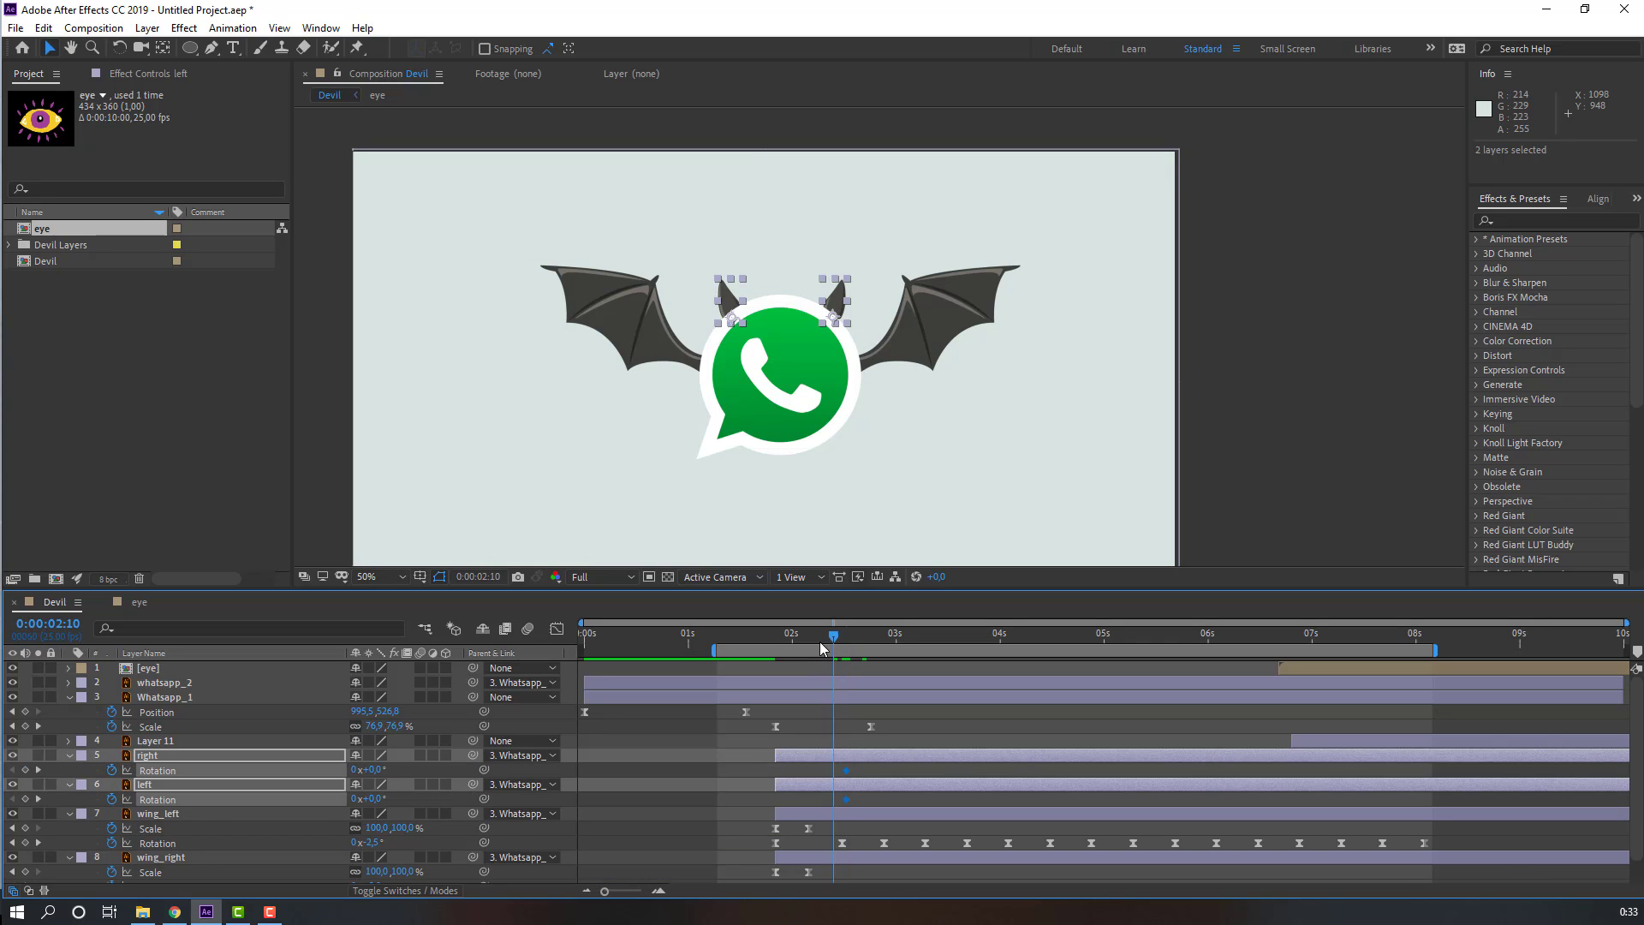
# Step: At about 1:22, rotate the right horn to -175° and the left horn to 131°
pyautogui.moveTo(844, 637); pyautogui.dragTo(781, 647)
pyautogui.click(661, 800)
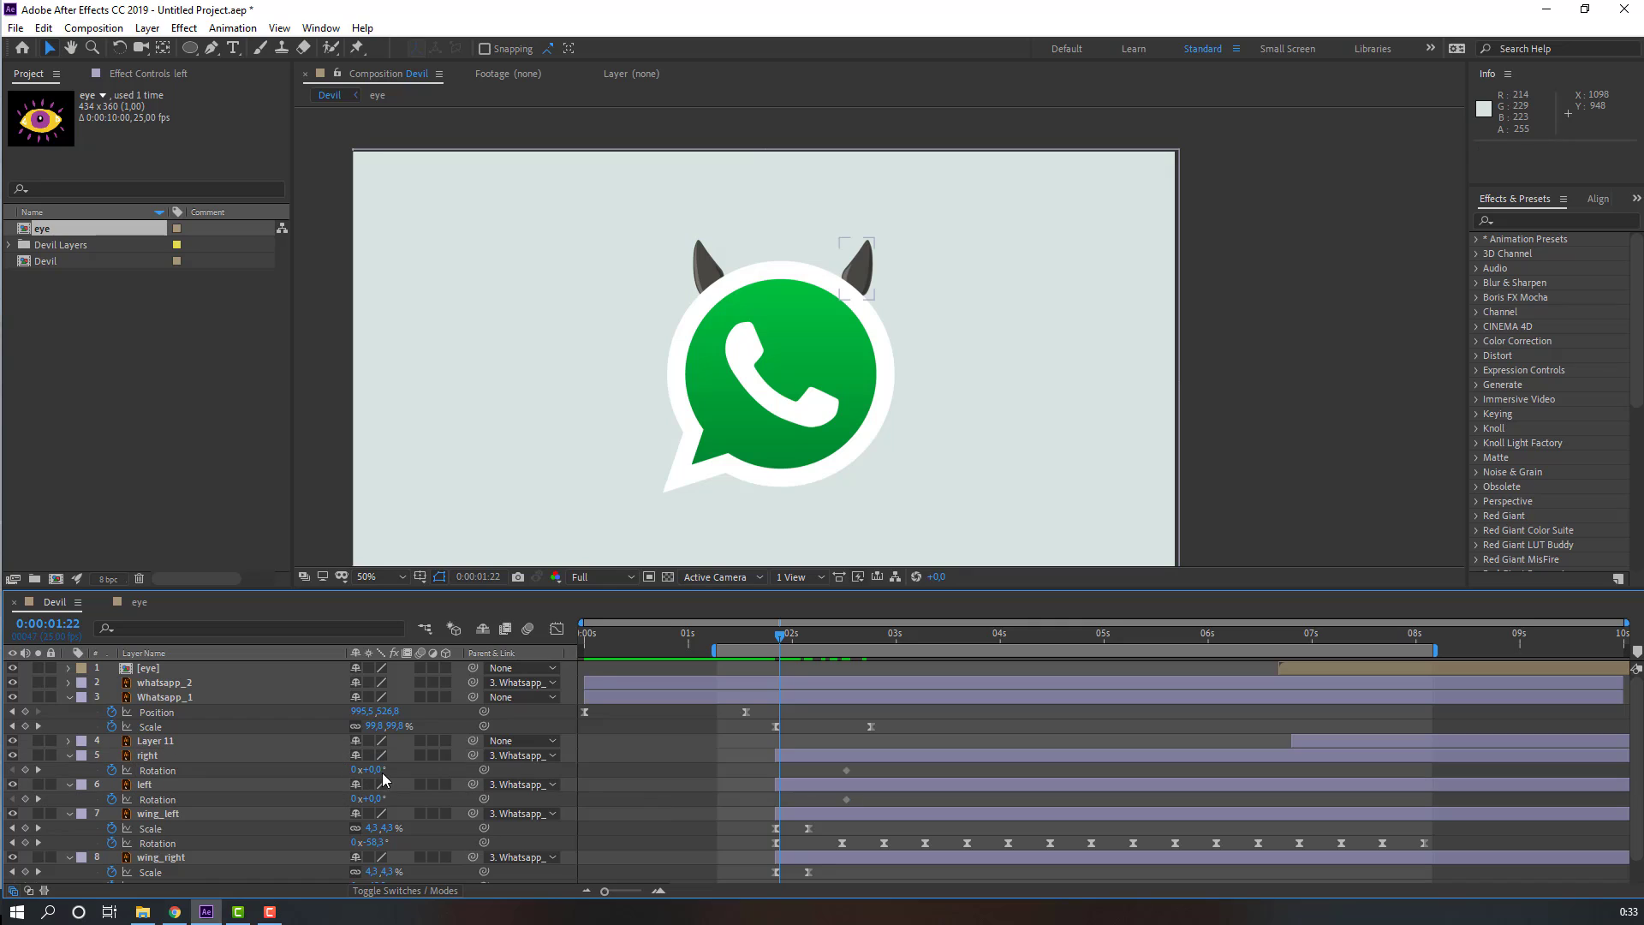
pyautogui.moveTo(377, 769); pyautogui.dragTo(339, 770)
pyautogui.click(876, 769)
pyautogui.moveTo(771, 636)
pyautogui.mouseDown()
pyautogui.moveTo(853, 636)
pyautogui.moveTo(775, 642)
pyautogui.mouseUp()
# Step: Apply Easy Ease to the horn Rotation keyframes
pyautogui.moveTo(866, 775); pyautogui.dragTo(760, 815)
pyautogui.rightClick(781, 799)
pyautogui.moveTo(911, 795)
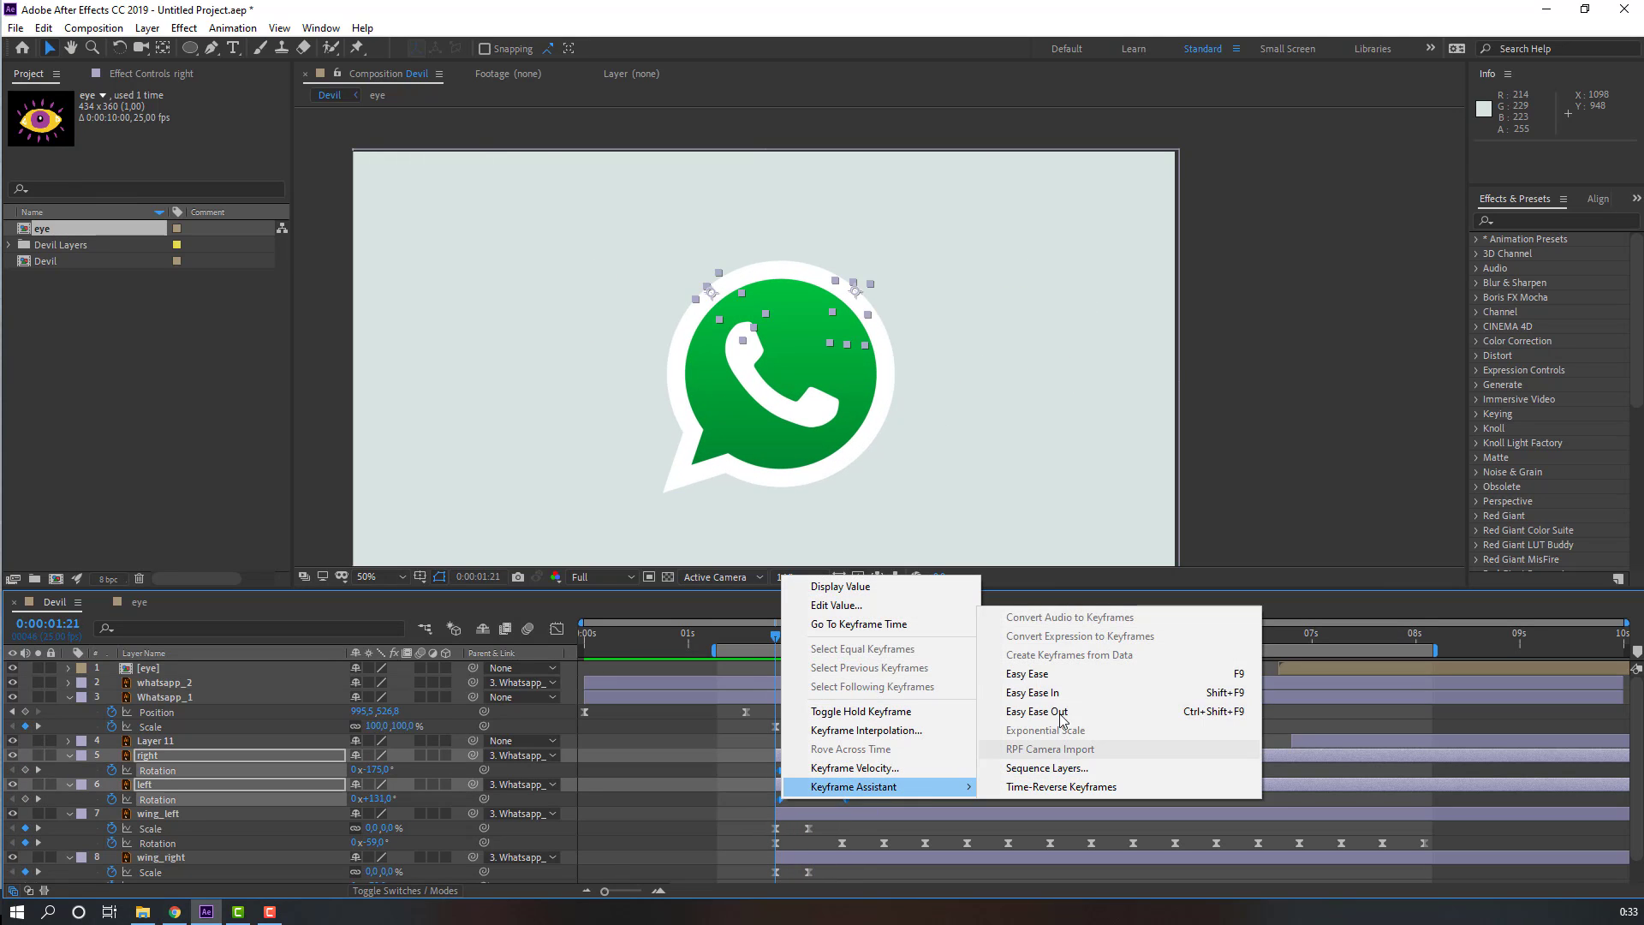
pyautogui.click(1027, 674)
# Step: Preview the horn rotation animation
pyautogui.press('space')
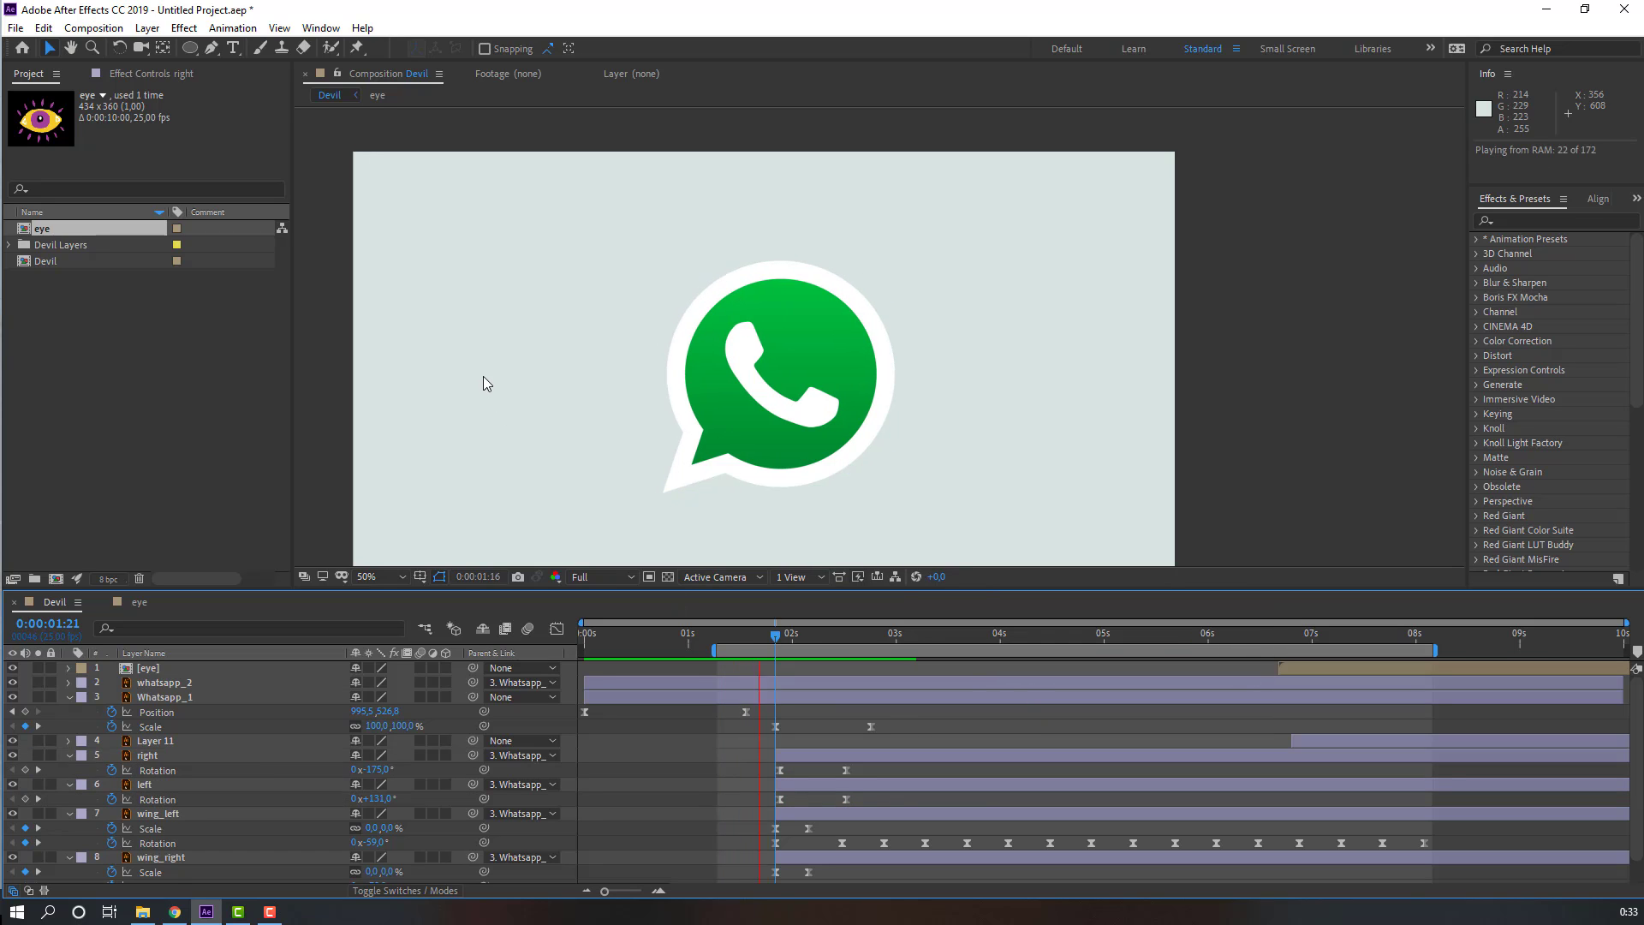
pyautogui.scroll(-2, 533, 389)
pyautogui.press('space')
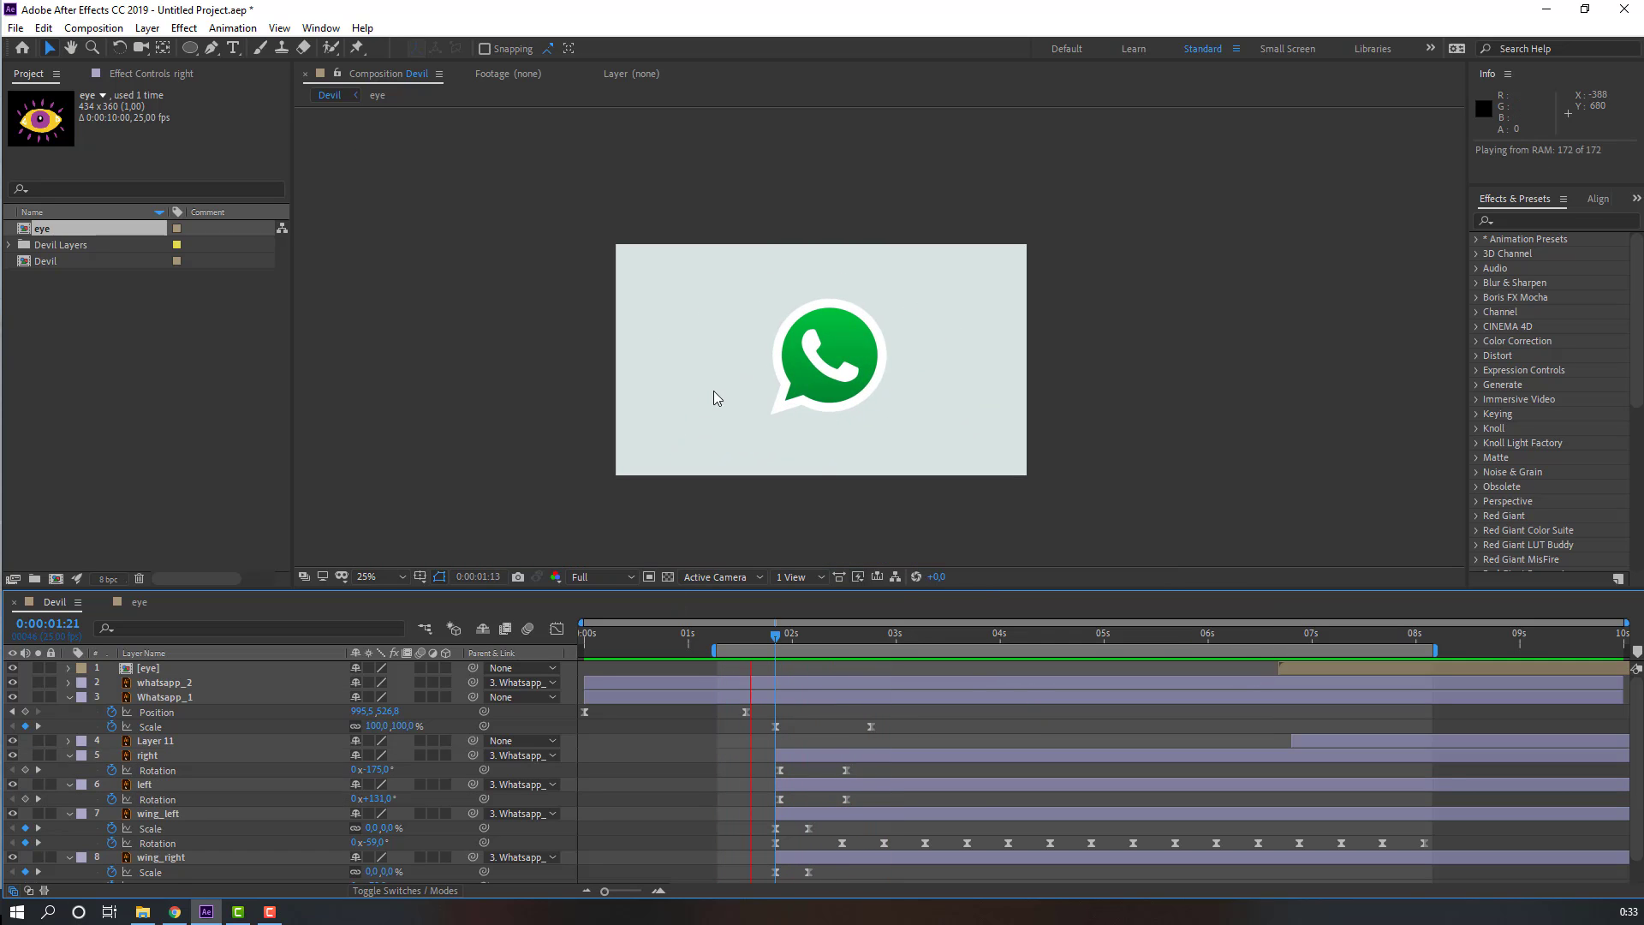
pyautogui.scroll(2, 713, 390)
pyautogui.press('space')
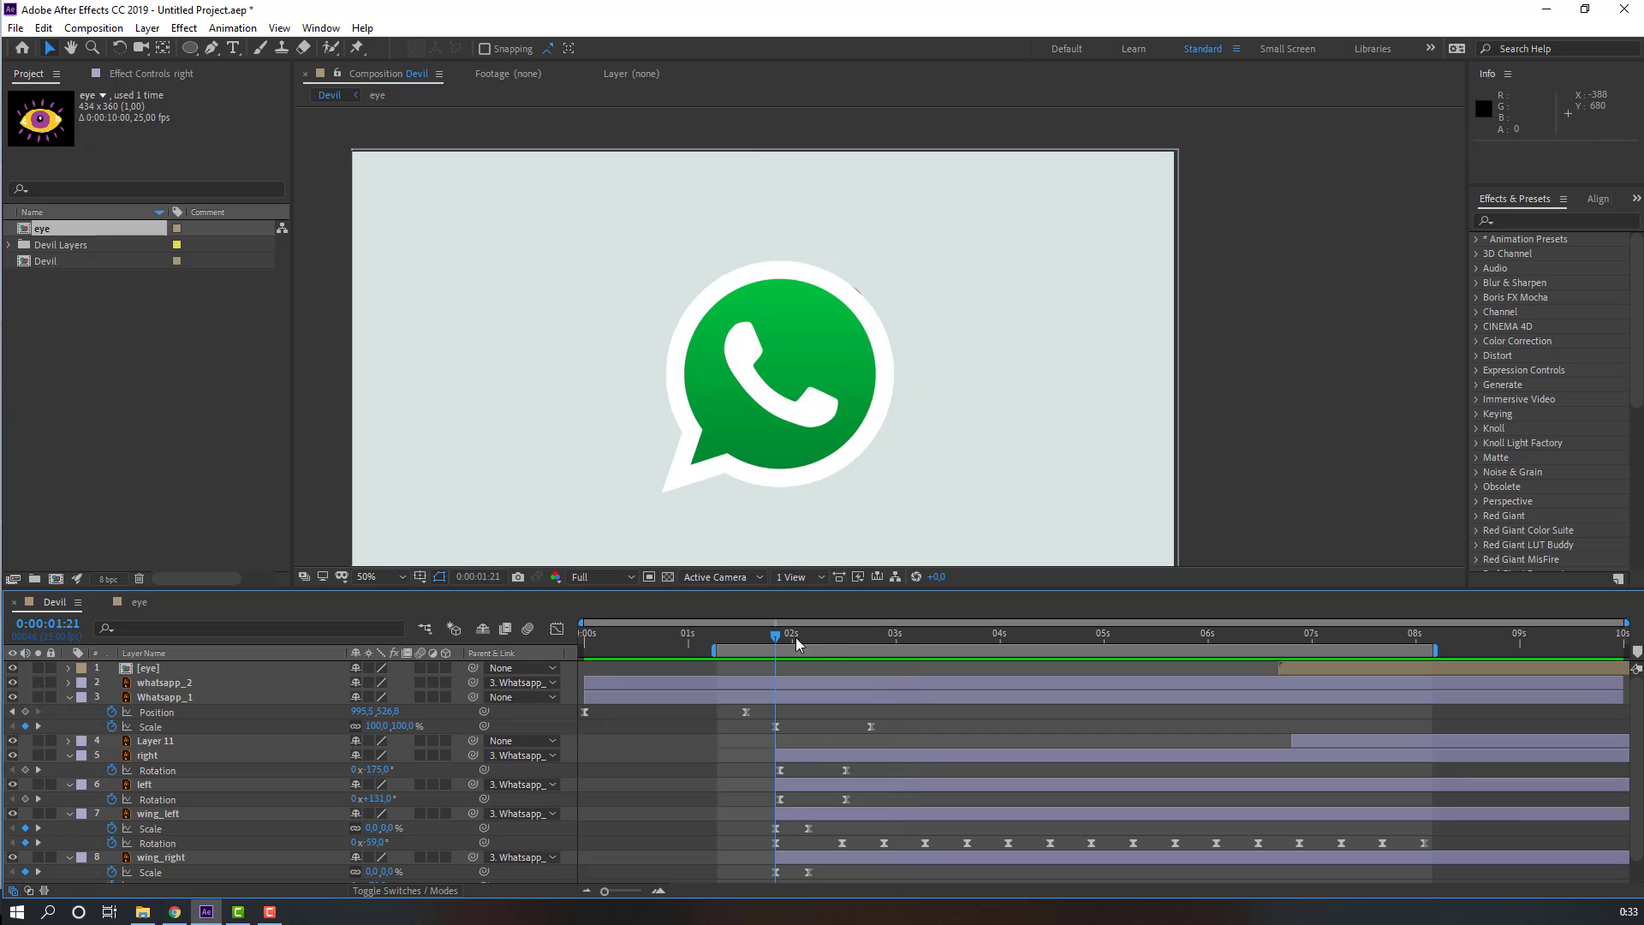
pyautogui.moveTo(796, 635); pyautogui.dragTo(810, 636)
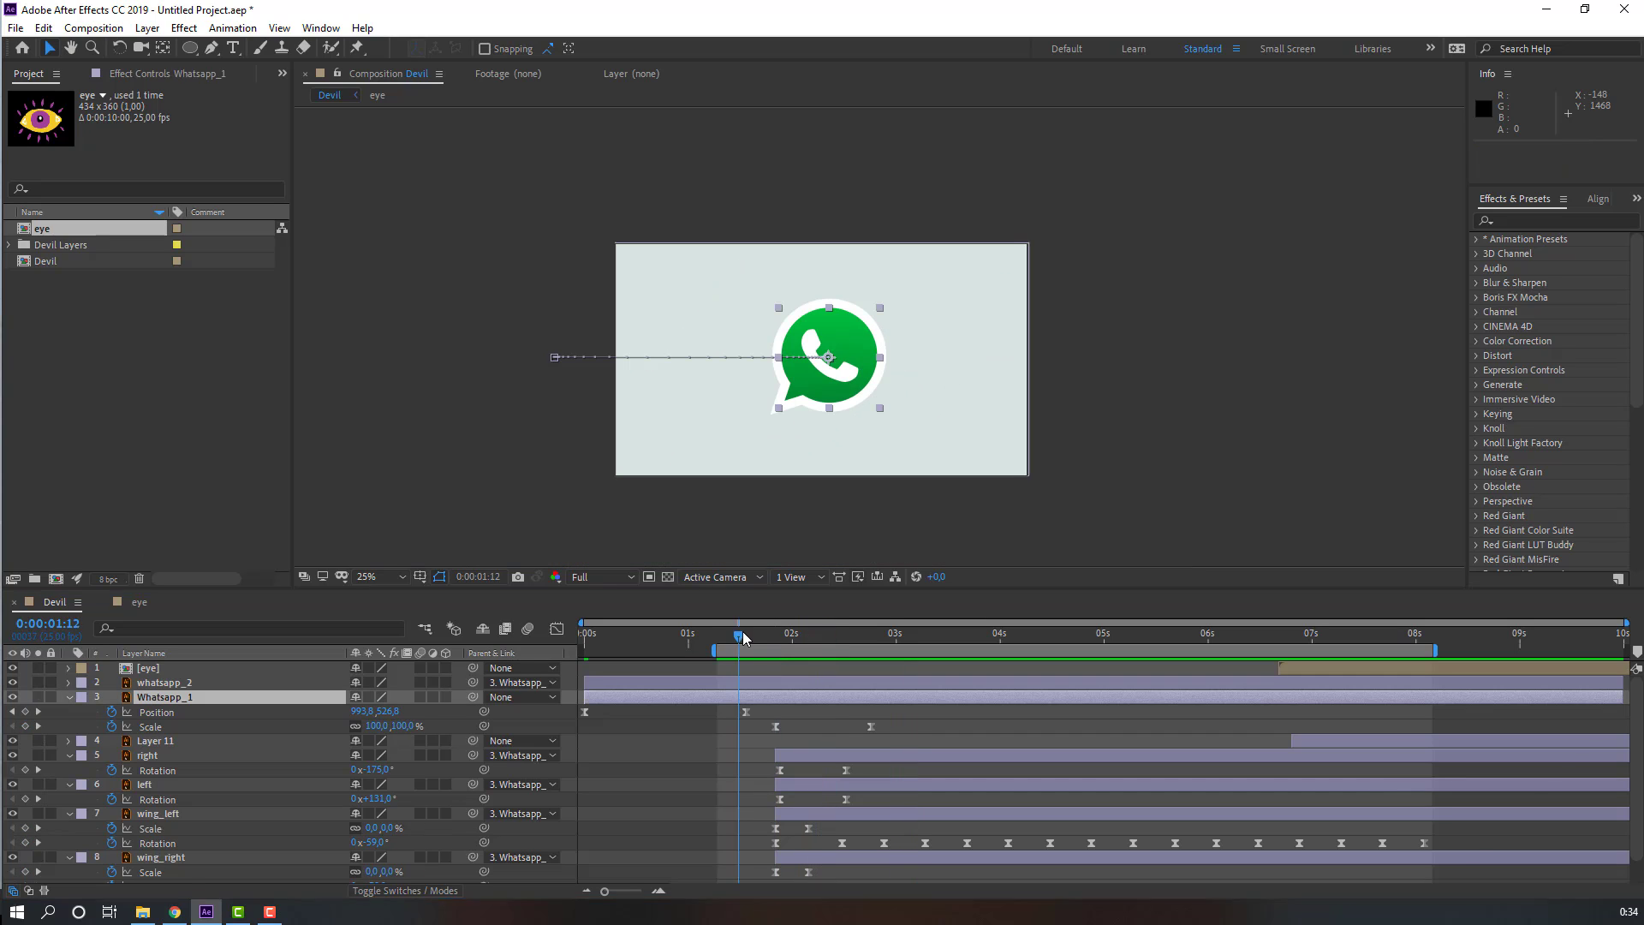
pyautogui.moveTo(739, 635); pyautogui.dragTo(775, 642)
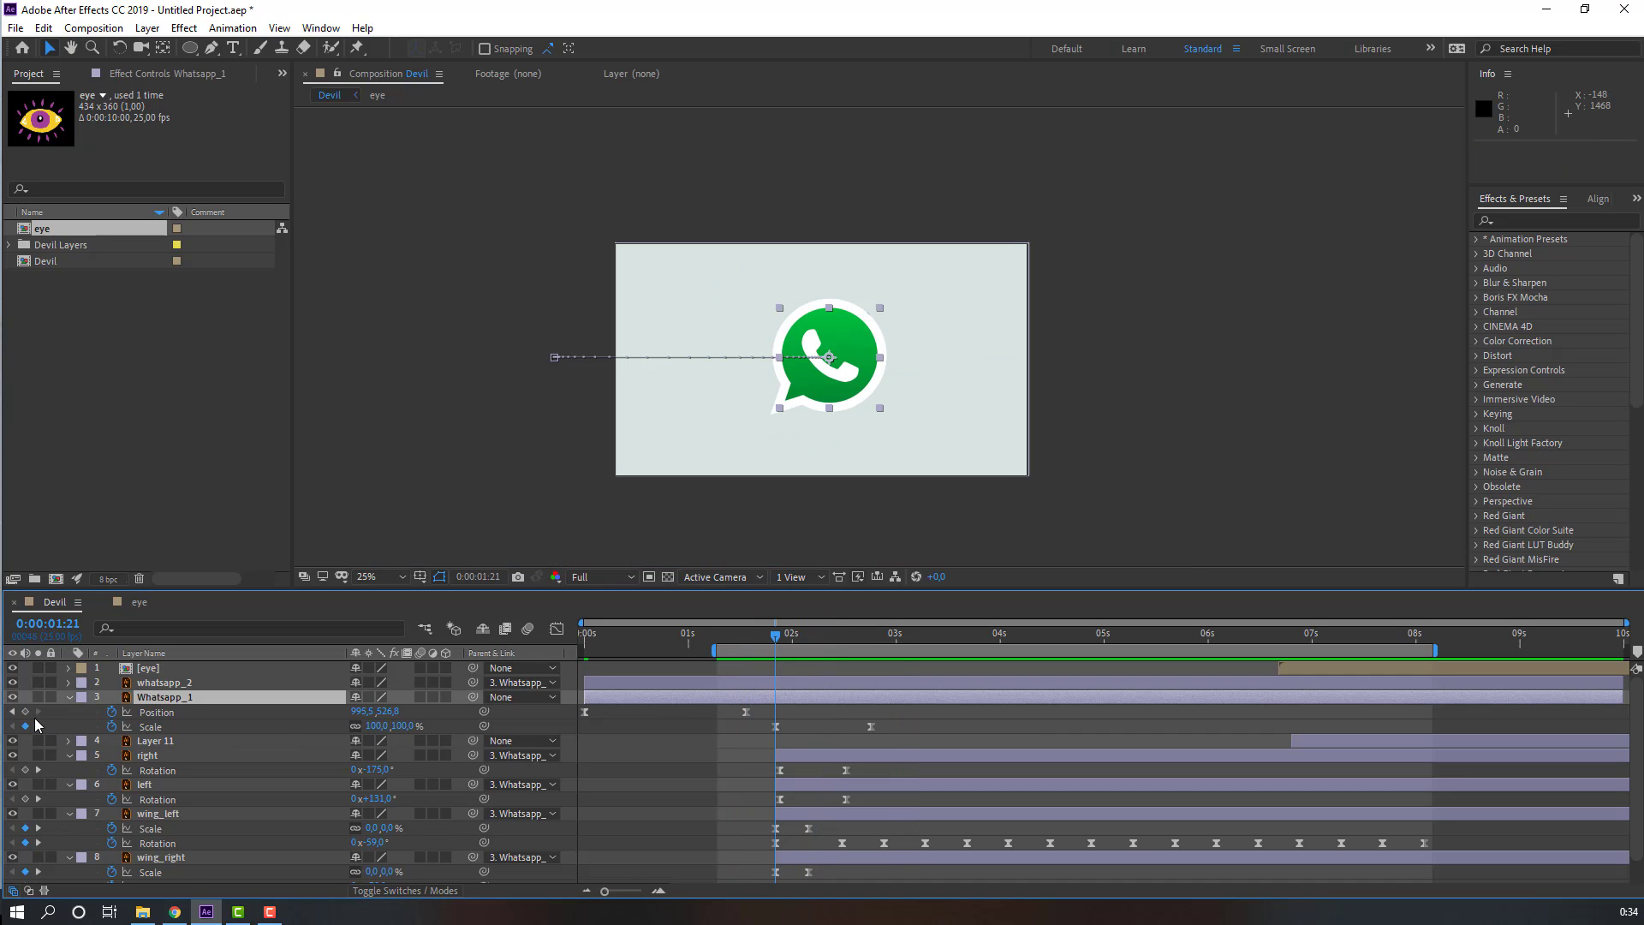
# Step: Keyframe Whatsapp_1's Position at about 1:21 and lower the logo slightly at a keyframe about 10 frames later
pyautogui.click(26, 713)
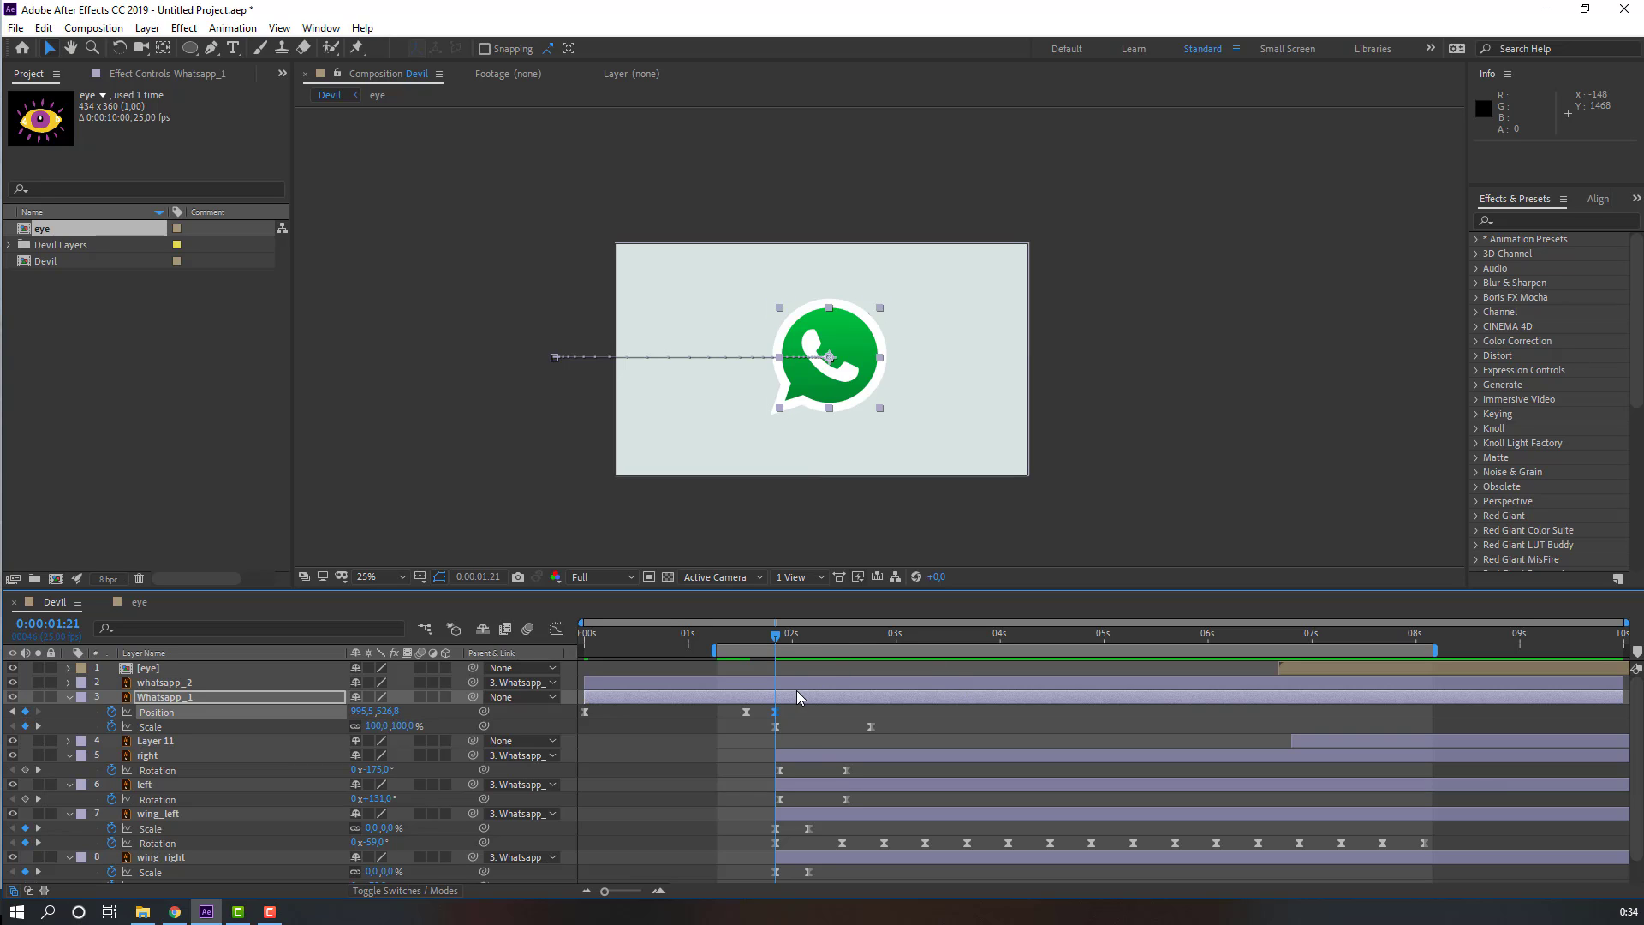
pyautogui.hotkey('shift', 'pagedown')
pyautogui.moveTo(814, 644); pyautogui.dragTo(844, 635)
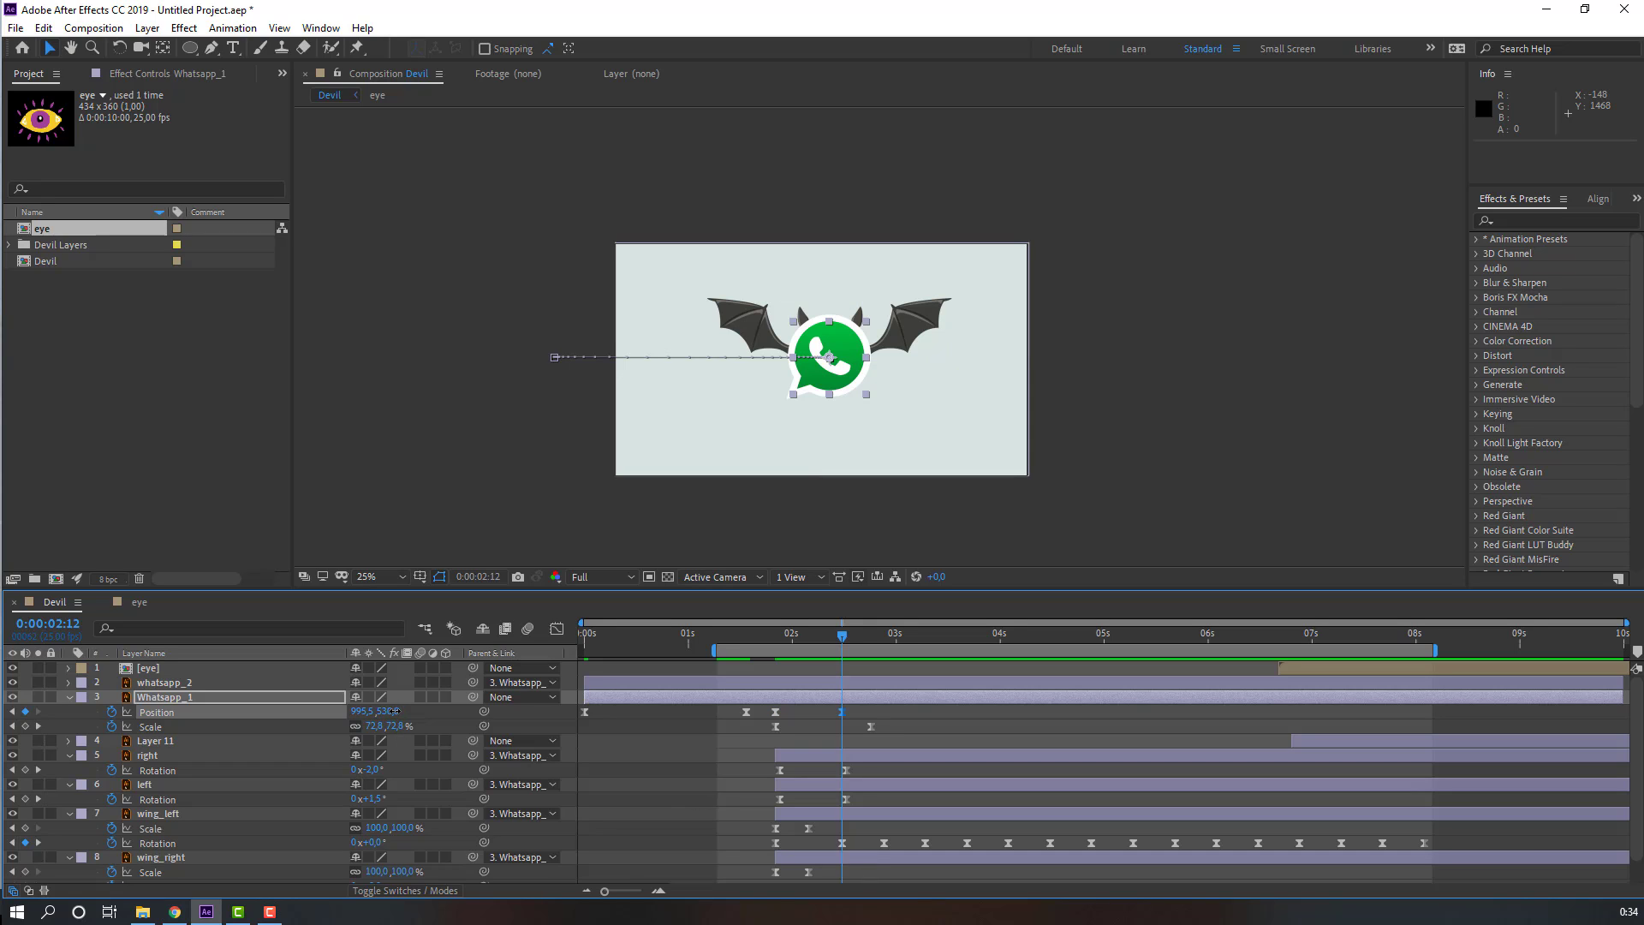
pyautogui.moveTo(393, 712); pyautogui.dragTo(439, 719)
pyautogui.hotkey('shift', 'pagedown')
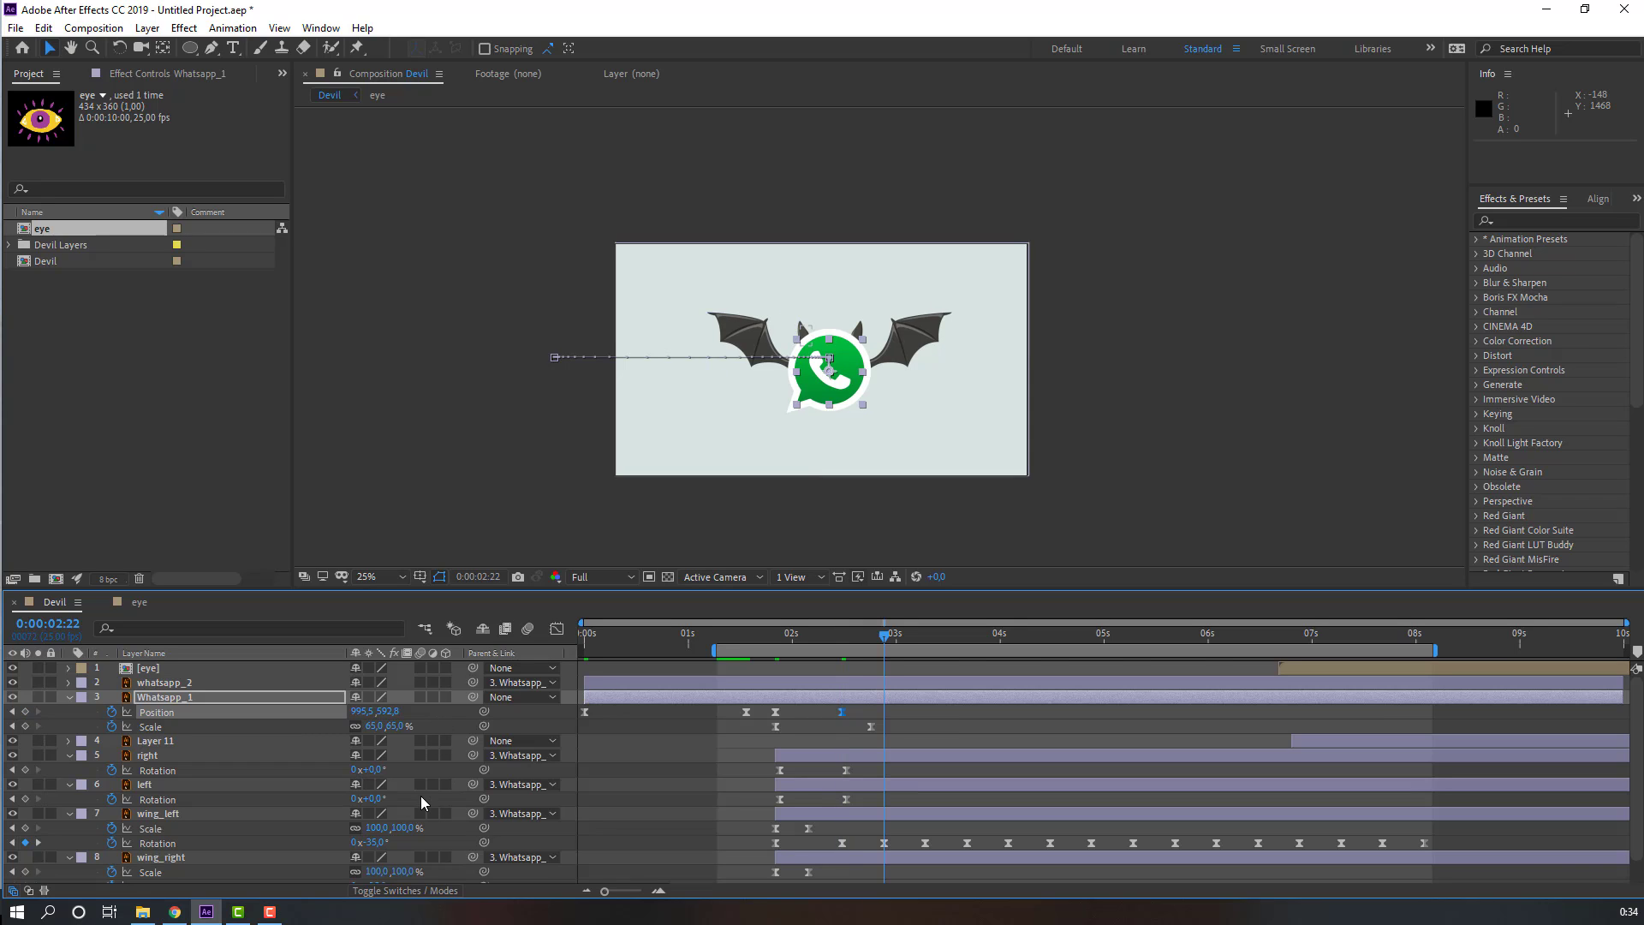
# Step: Copy the starting Position keyframe and paste it at about 2:22, then shift it slightly later
pyautogui.click(775, 712)
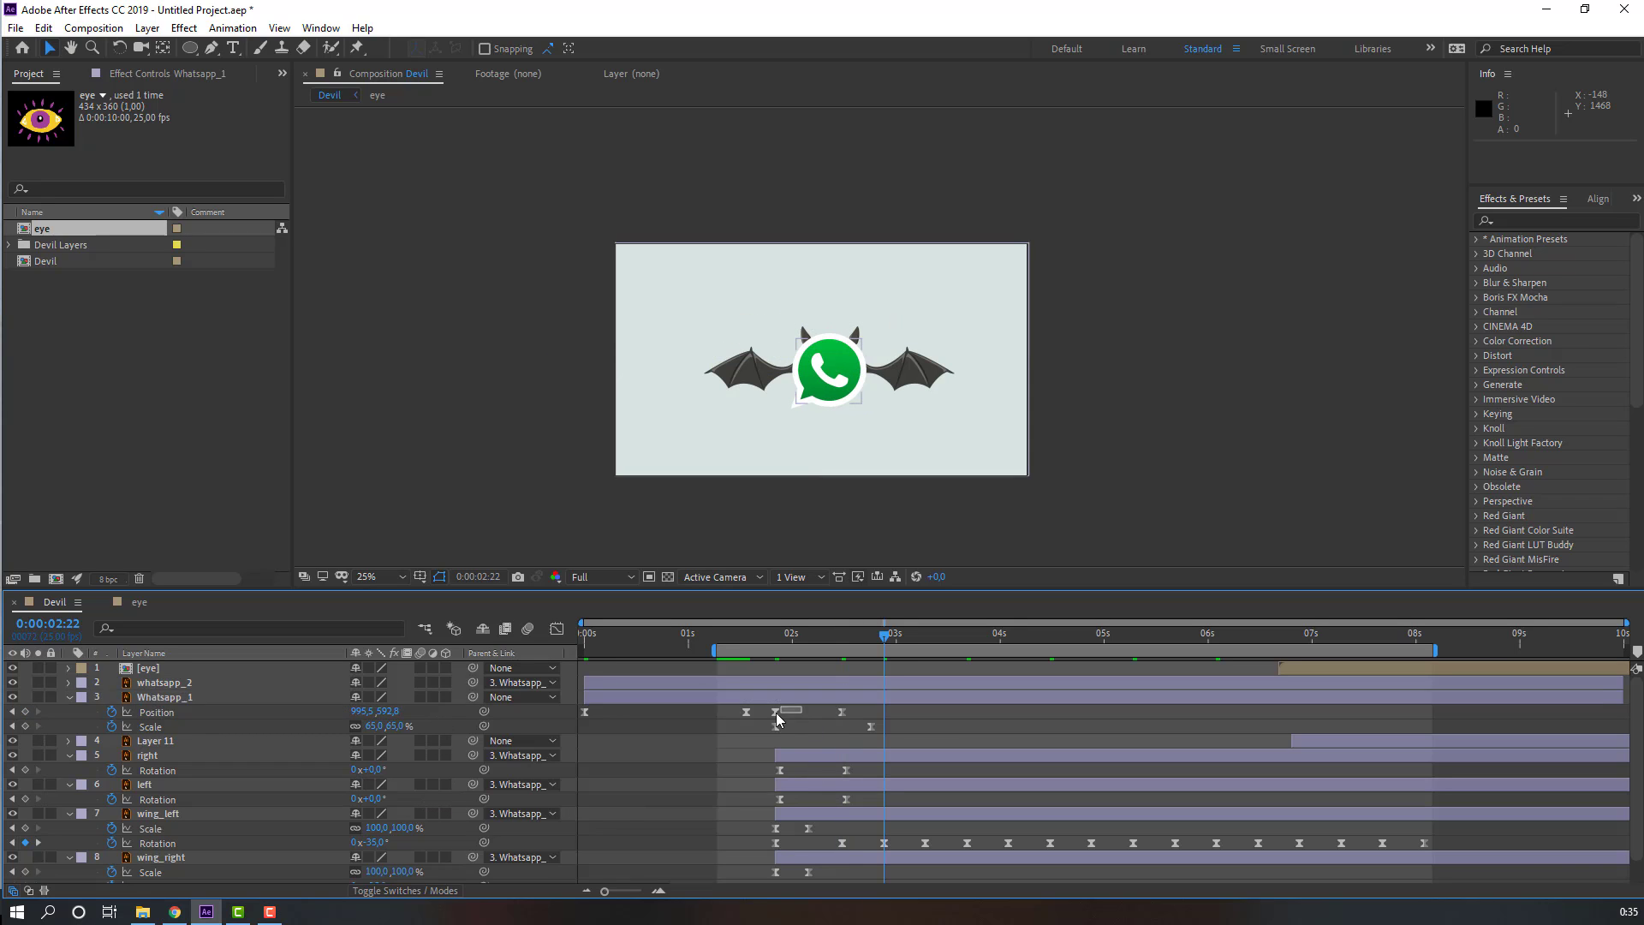
pyautogui.hotkey('ctrl', 'c')
pyautogui.hotkey('ctrl', 'v')
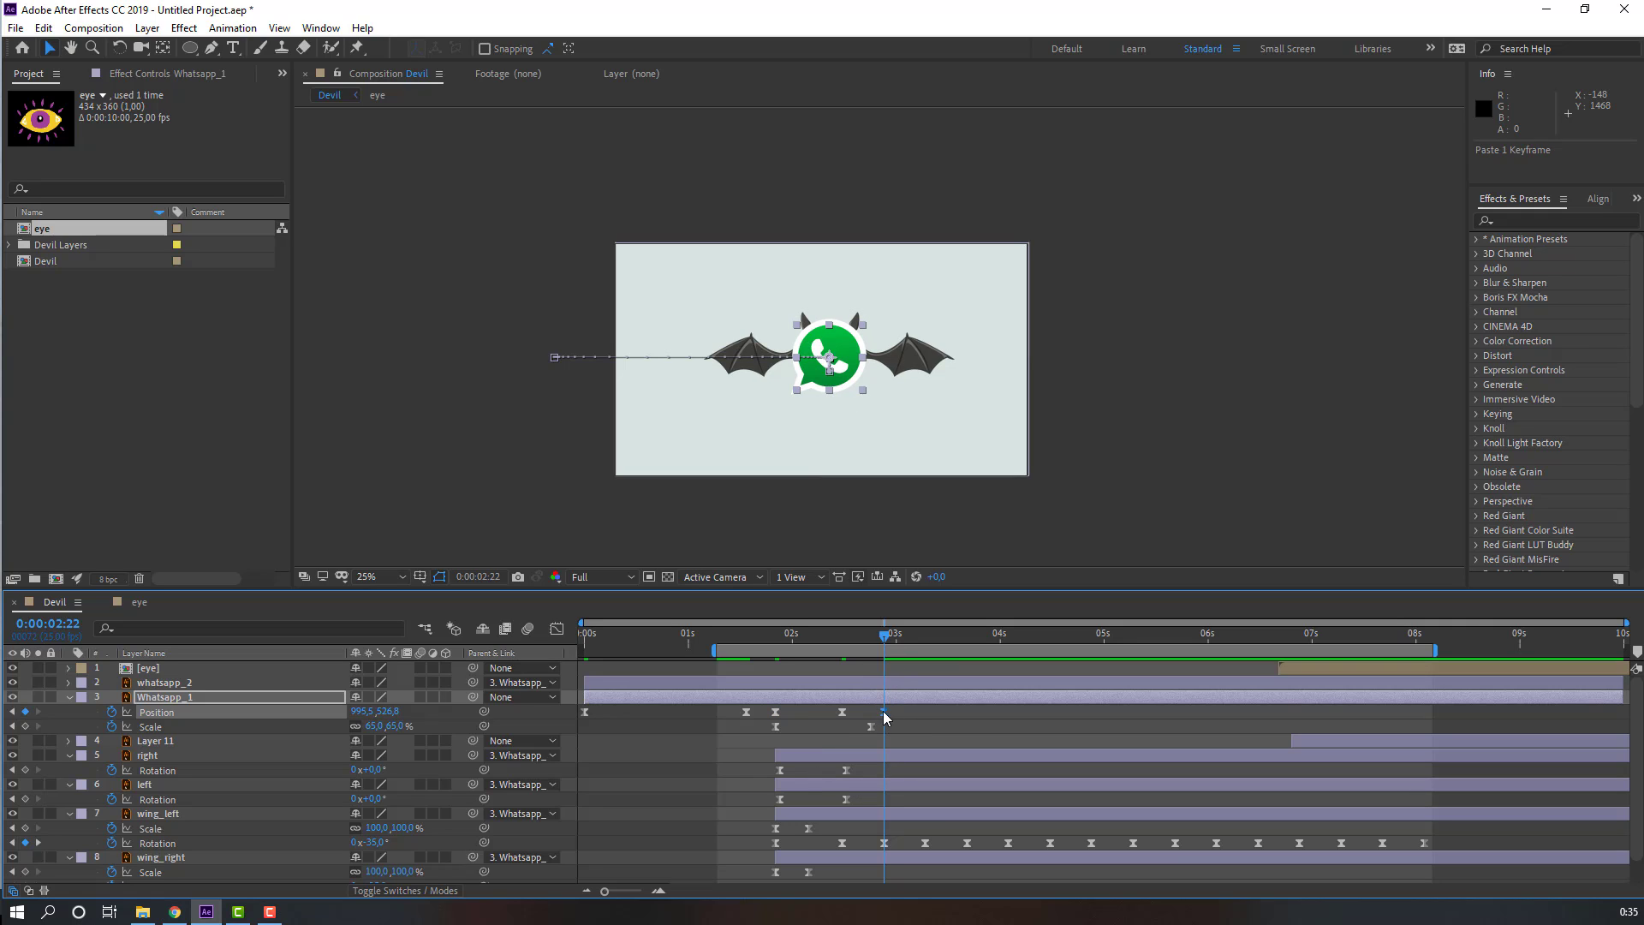
pyautogui.moveTo(882, 711); pyautogui.dragTo(920, 711)
# Step: Shift the logo's bobbing Position keyframes later in time and preview
pyautogui.press('space')
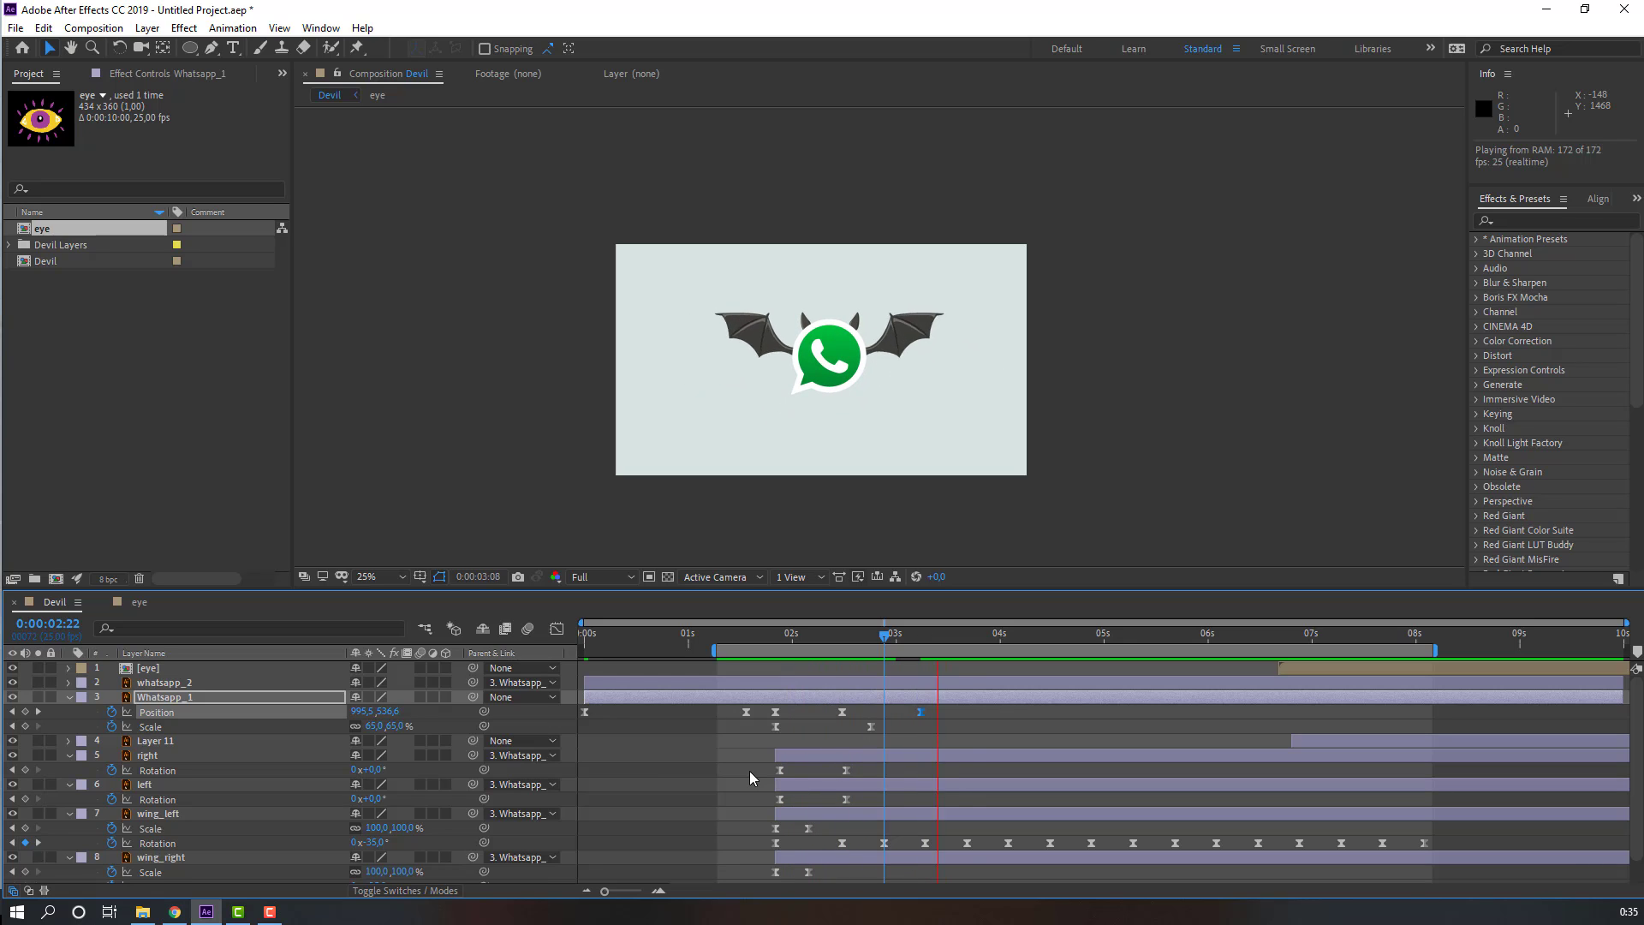
pyautogui.moveTo(871, 634)
pyautogui.mouseDown()
pyautogui.moveTo(763, 635)
pyautogui.moveTo(860, 649)
pyautogui.mouseUp()
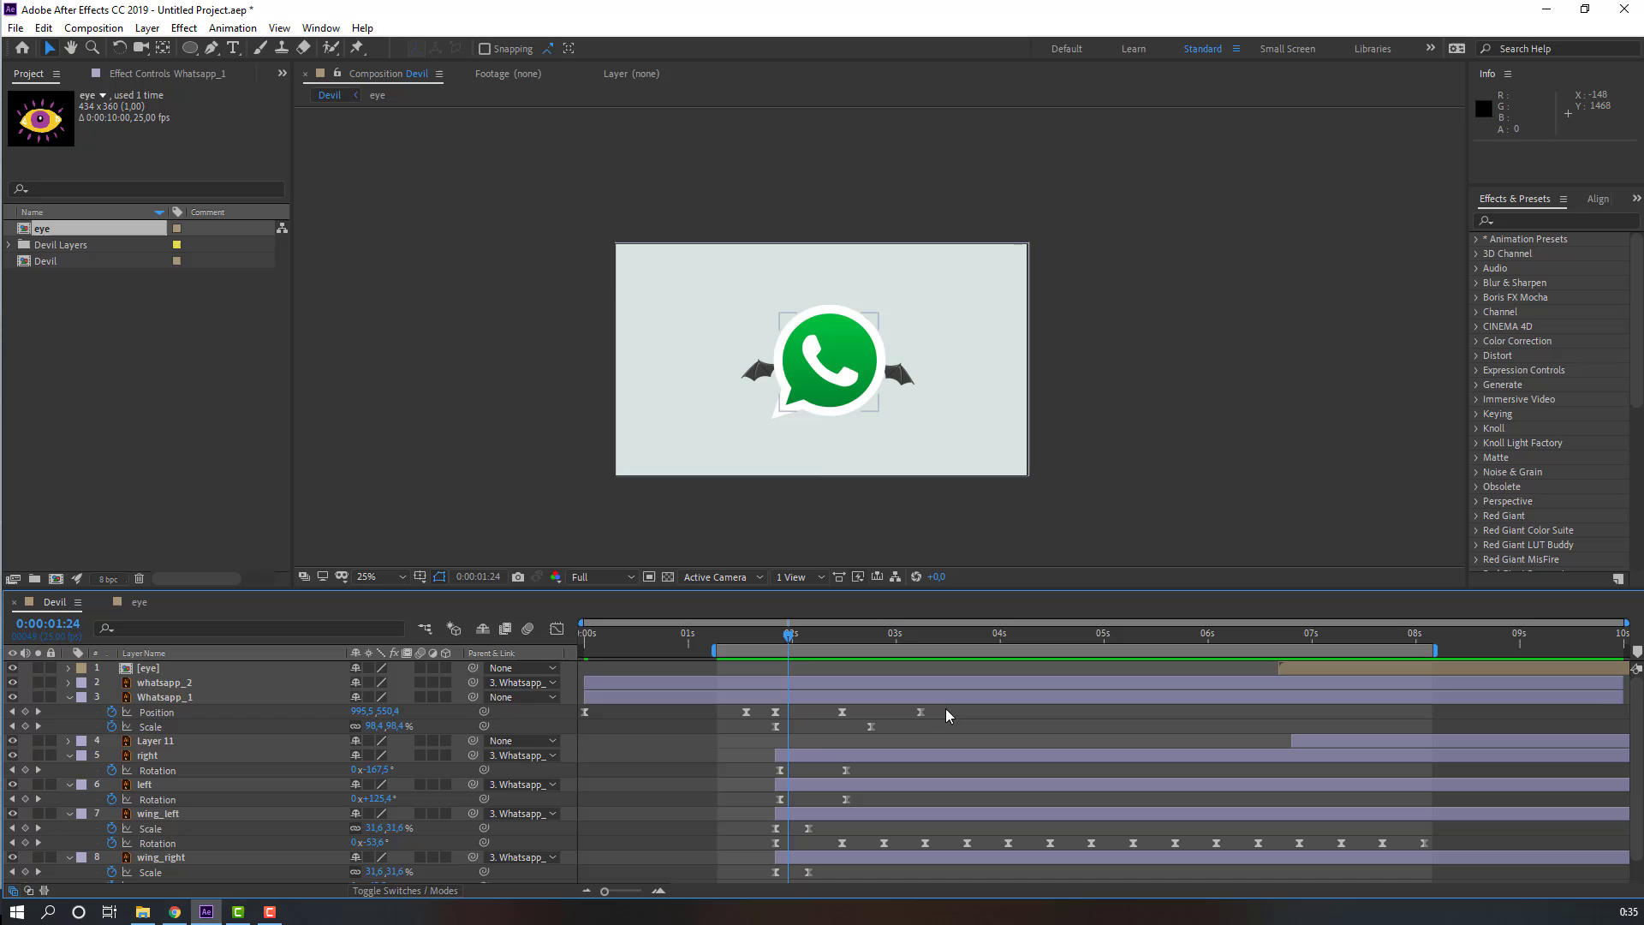
pyautogui.moveTo(945, 709); pyautogui.dragTo(855, 718)
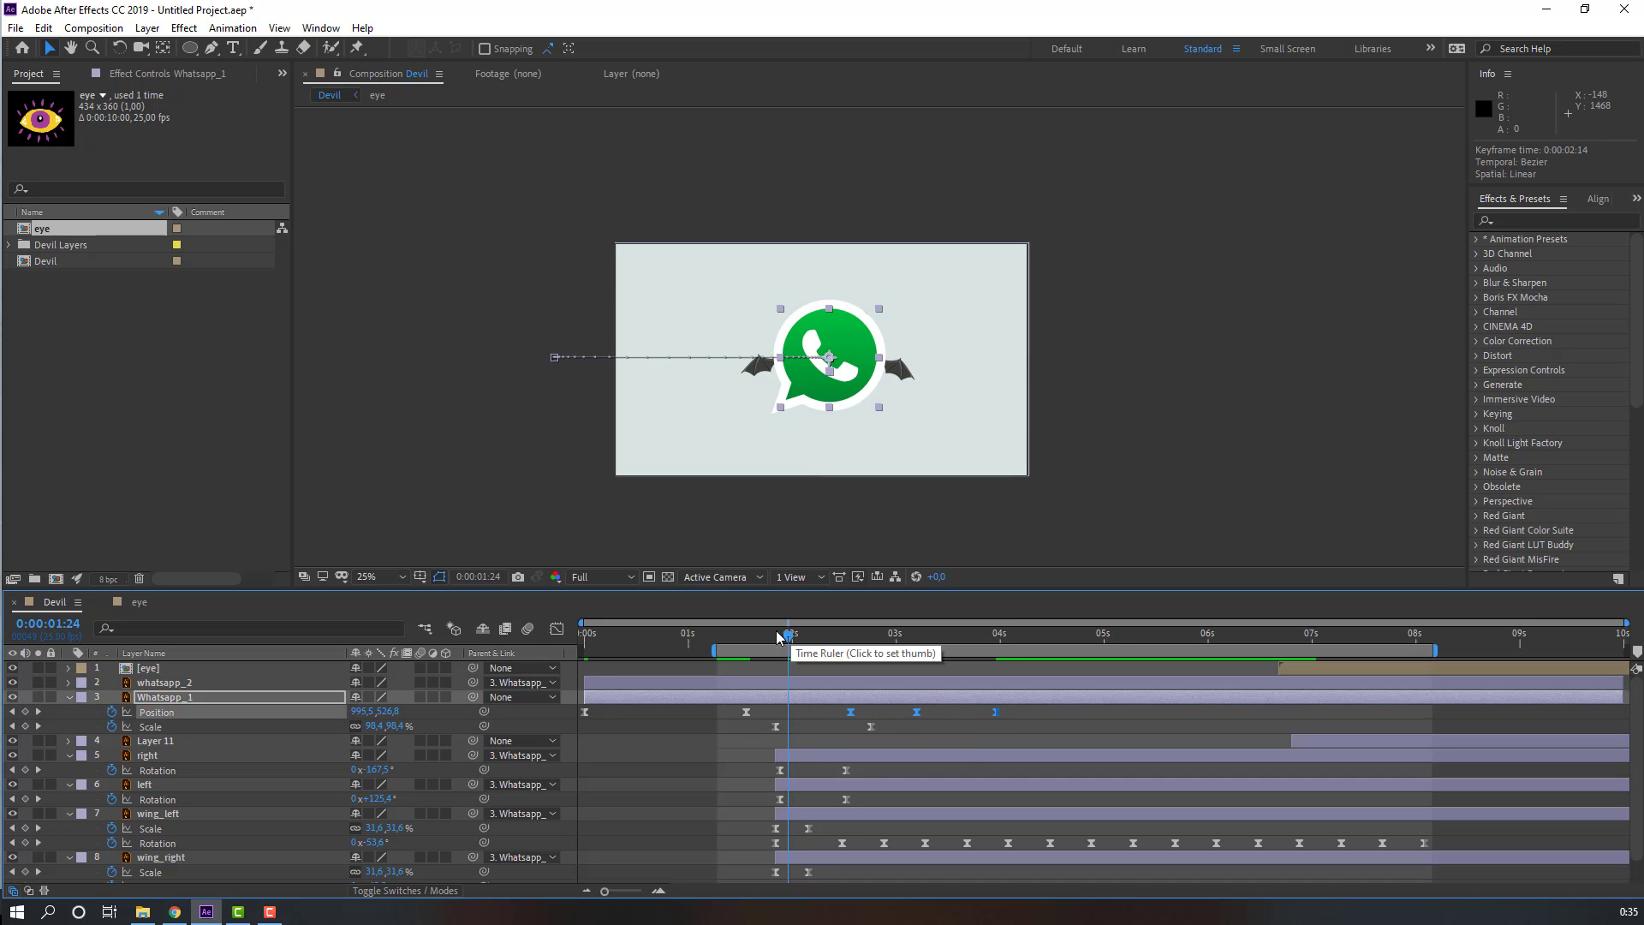
pyautogui.moveTo(787, 636); pyautogui.dragTo(855, 638)
pyautogui.click(983, 763)
pyautogui.press('space')
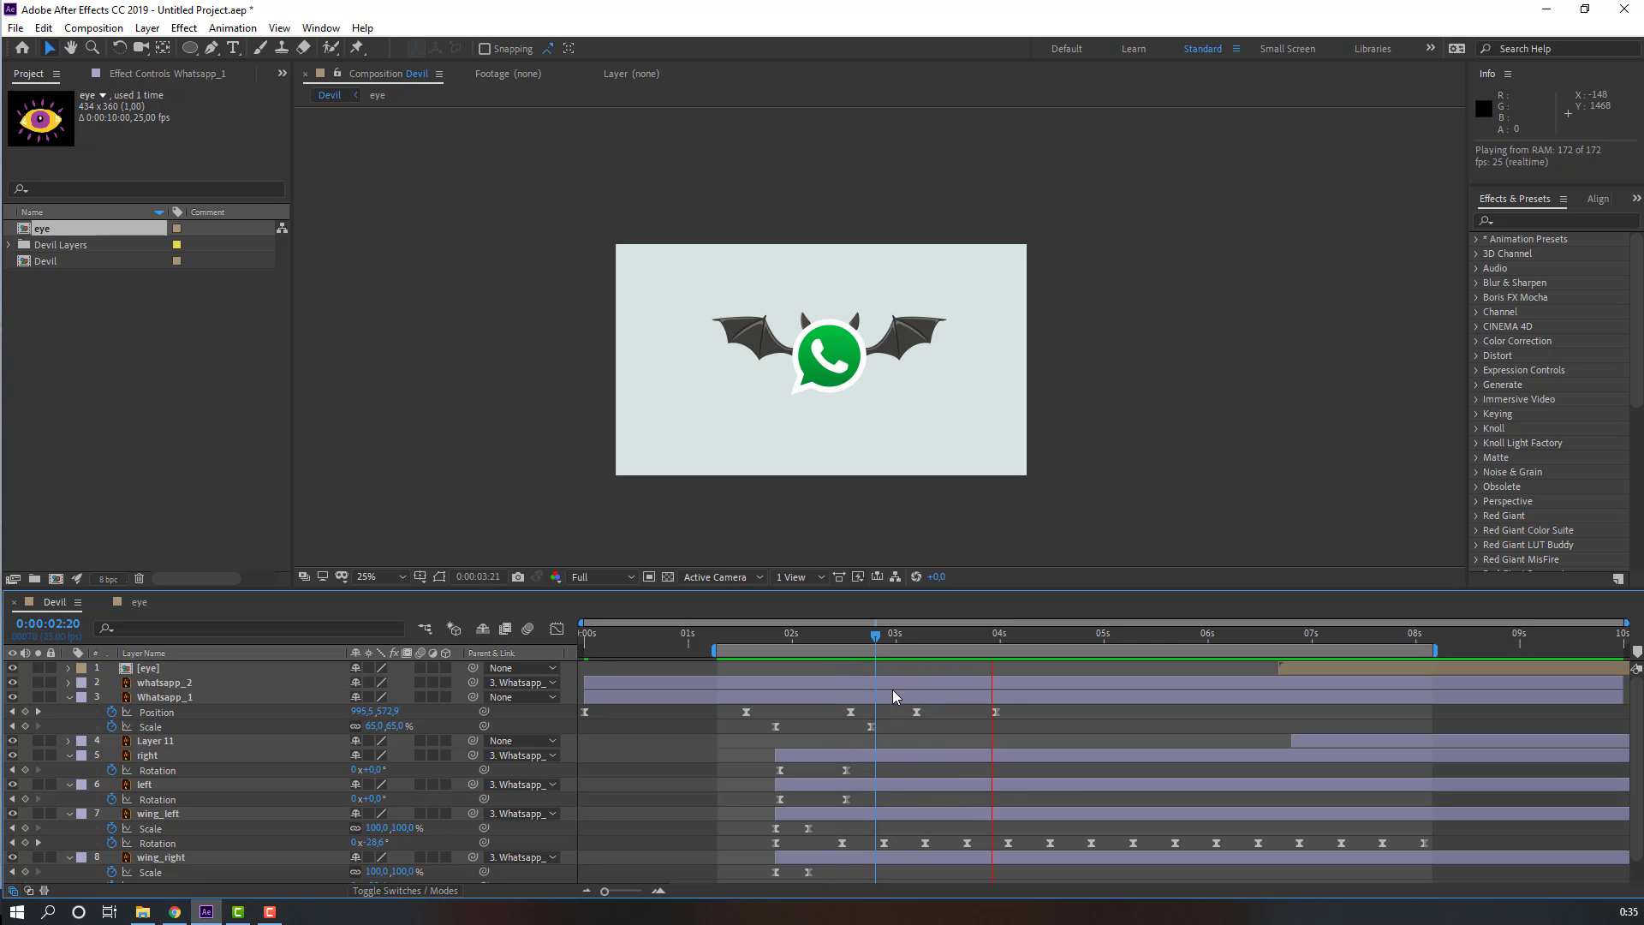
# Step: Step through and preview the logo's Position bob around 3 seconds
pyautogui.click(899, 639)
pyautogui.click(913, 640)
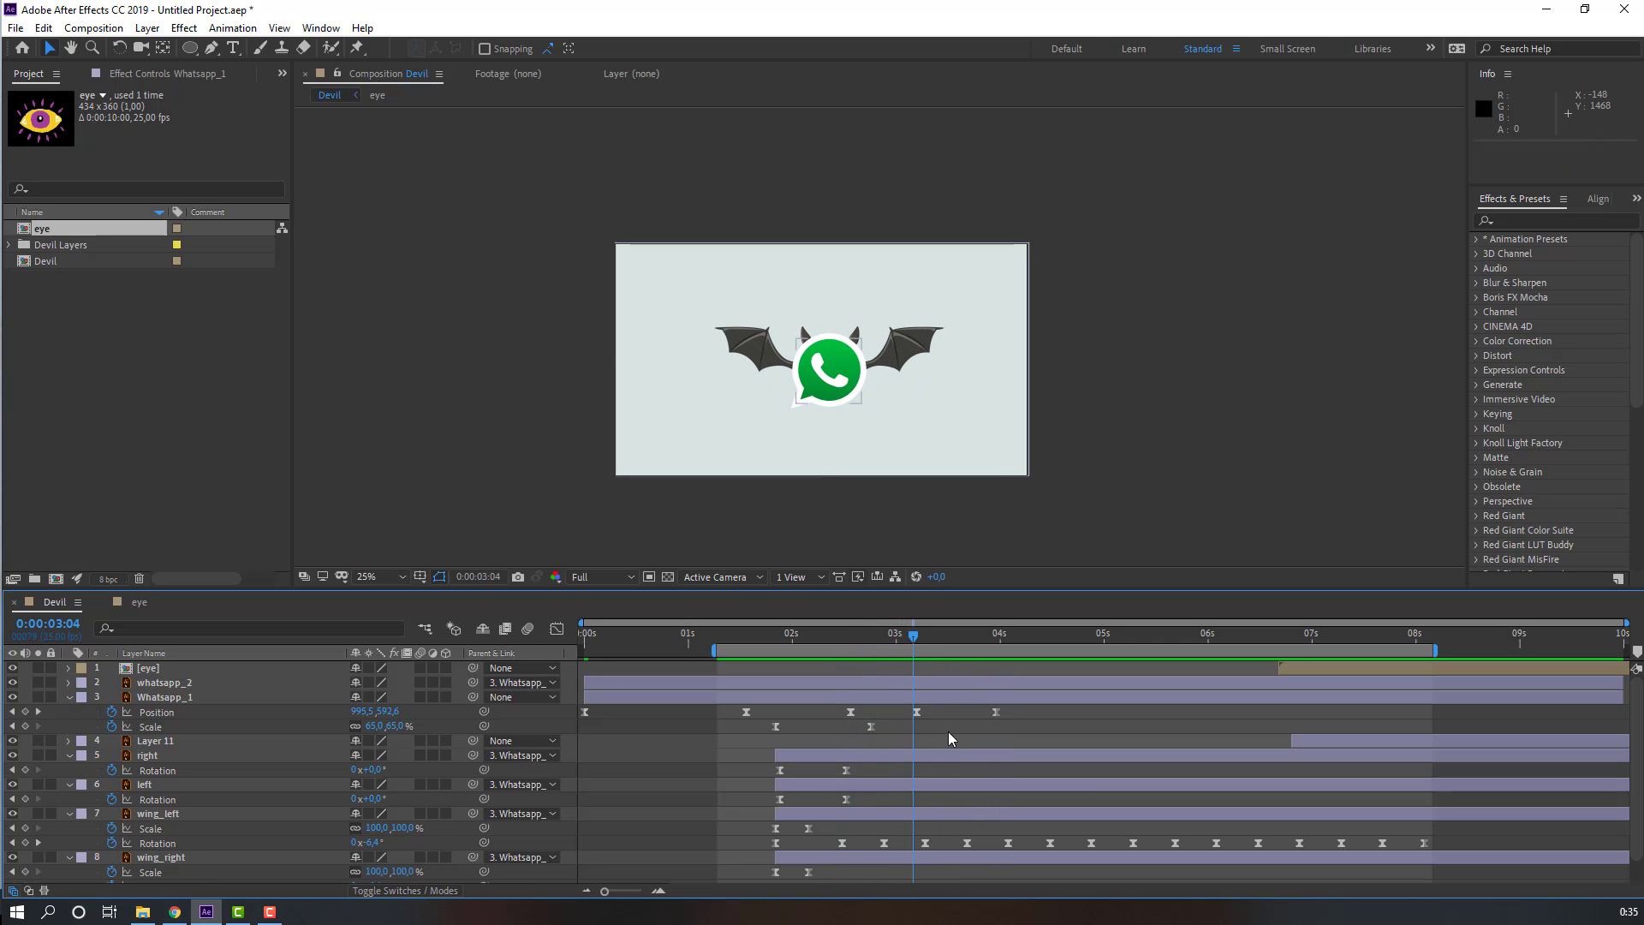
pyautogui.click(916, 712)
pyautogui.press('pagedown')
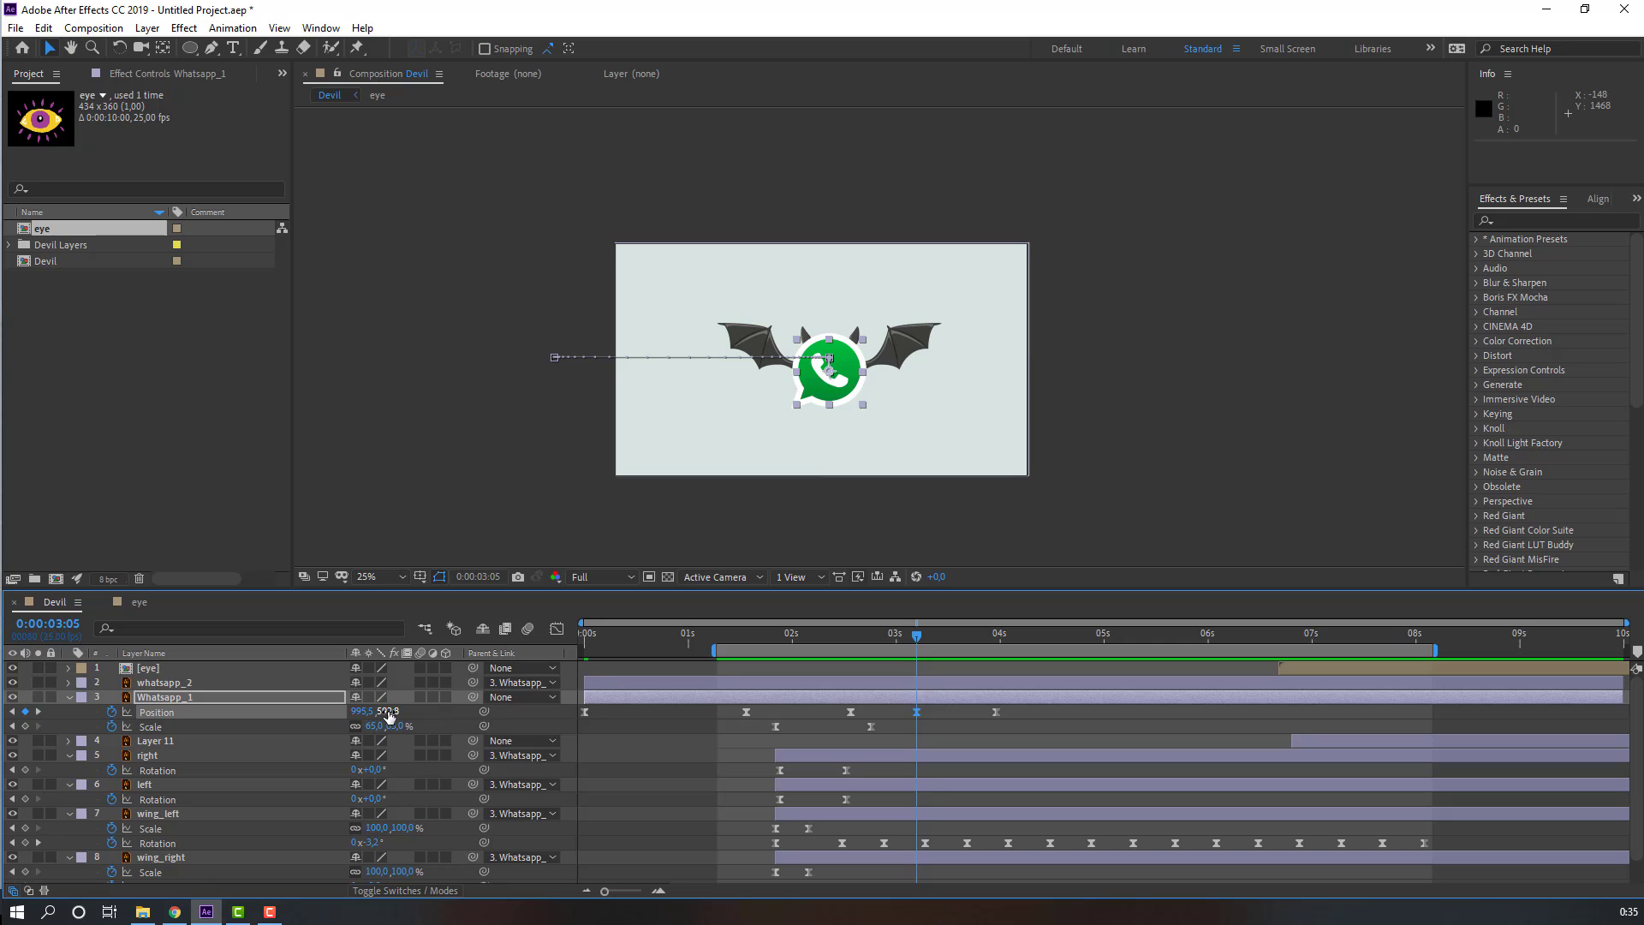
pyautogui.press('space')
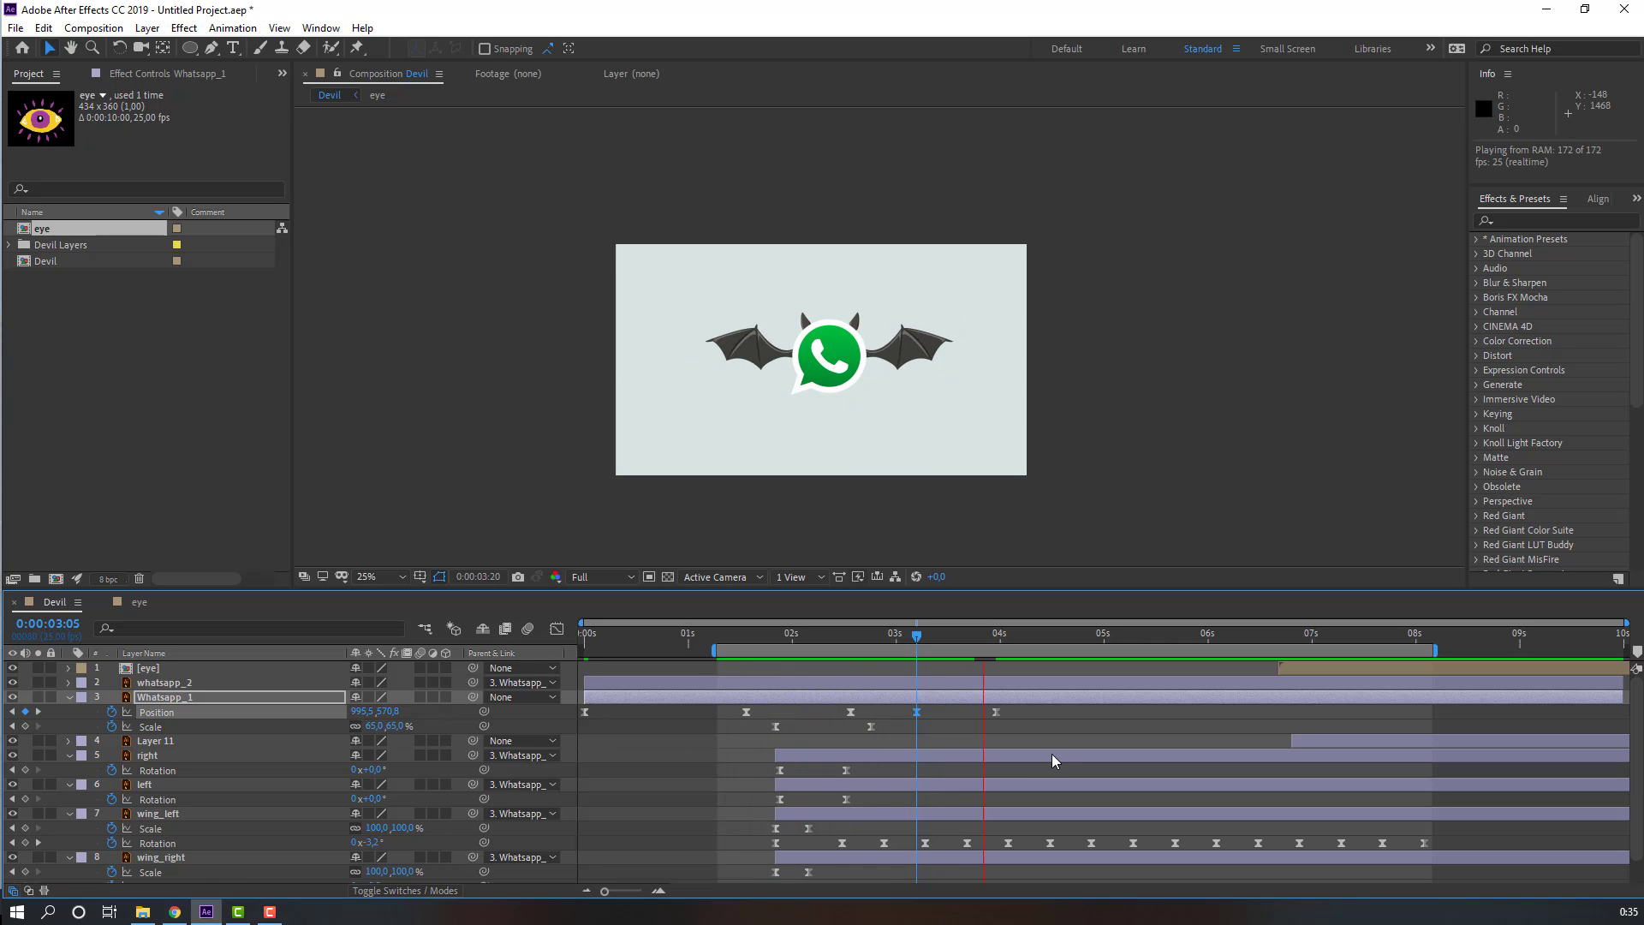
pyautogui.press('space')
# Step: Paste the raised Position keyframe at about 4:12 and nudge it slightly later
pyautogui.click(996, 641)
pyautogui.moveTo(1010, 648); pyautogui.dragTo(1050, 646)
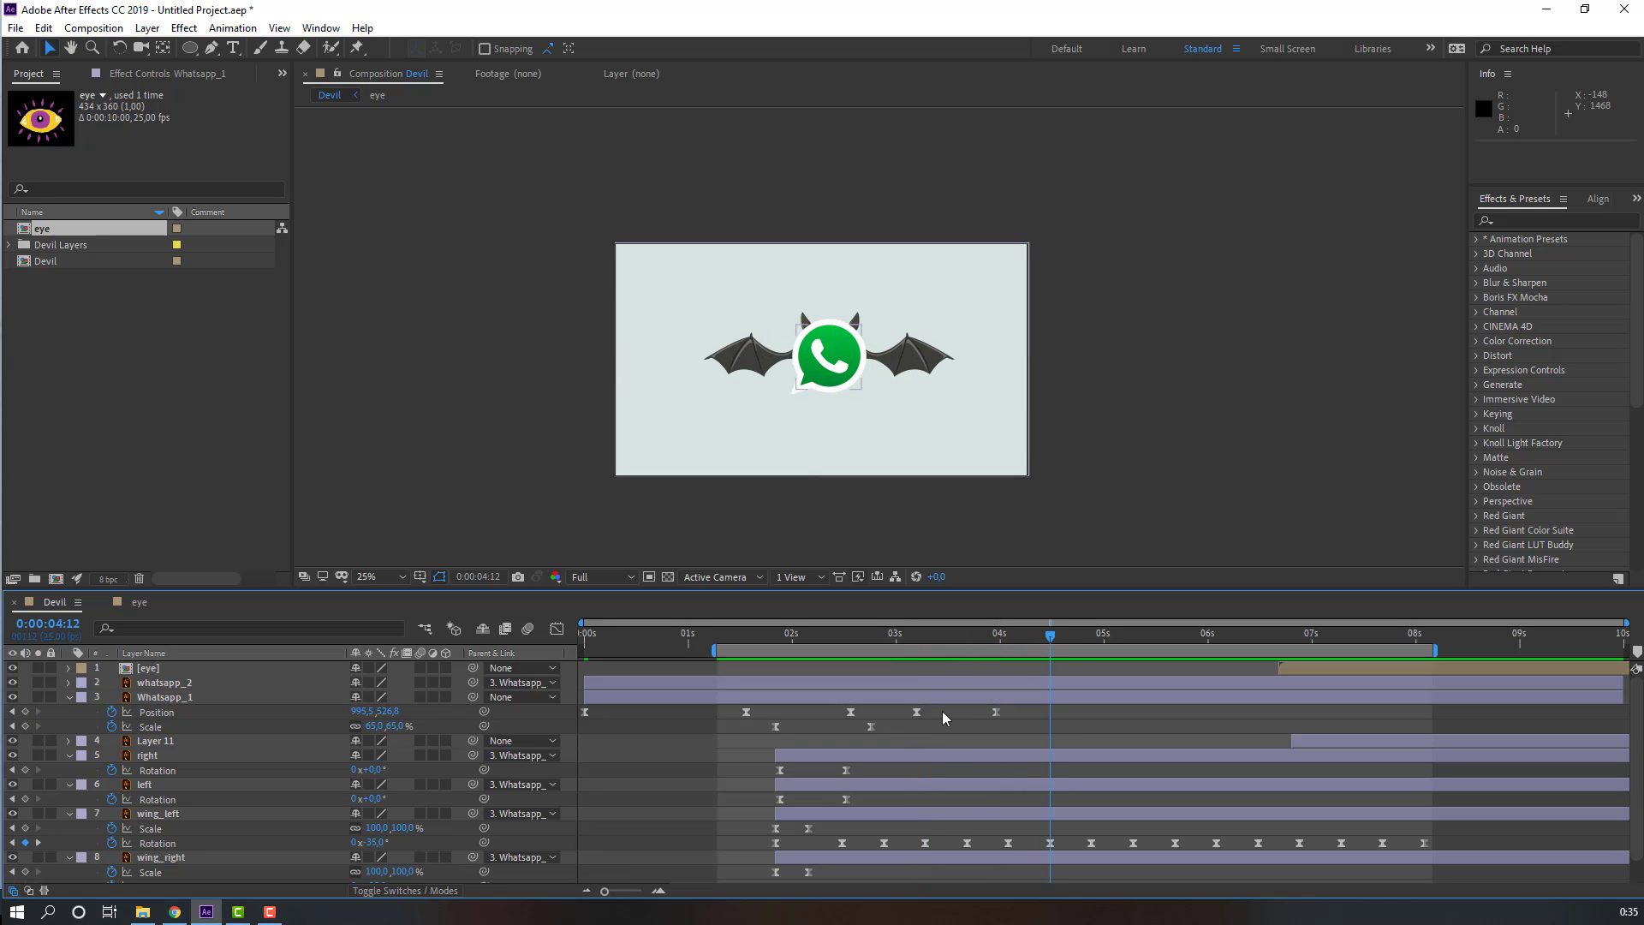
pyautogui.hotkey('ctrl', 'v')
pyautogui.moveTo(1050, 711); pyautogui.dragTo(1066, 712)
pyautogui.click(1066, 635)
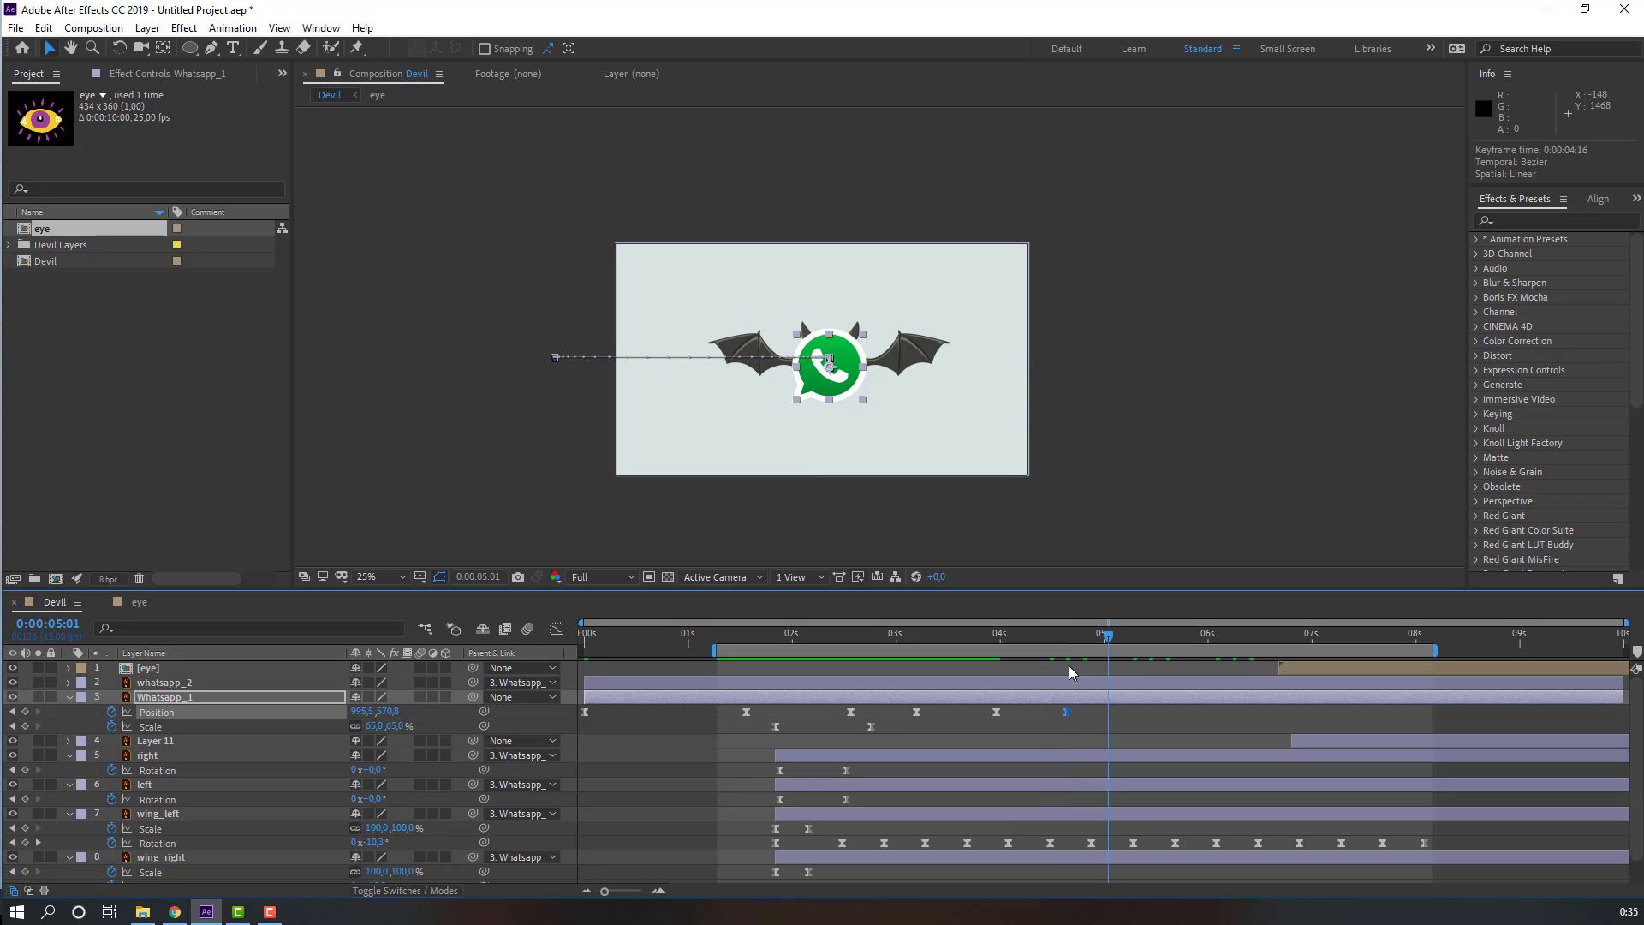
# Step: Copy the lowered Position keyframe and paste it at about 5:04
pyautogui.moveTo(1108, 637); pyautogui.dragTo(1121, 638)
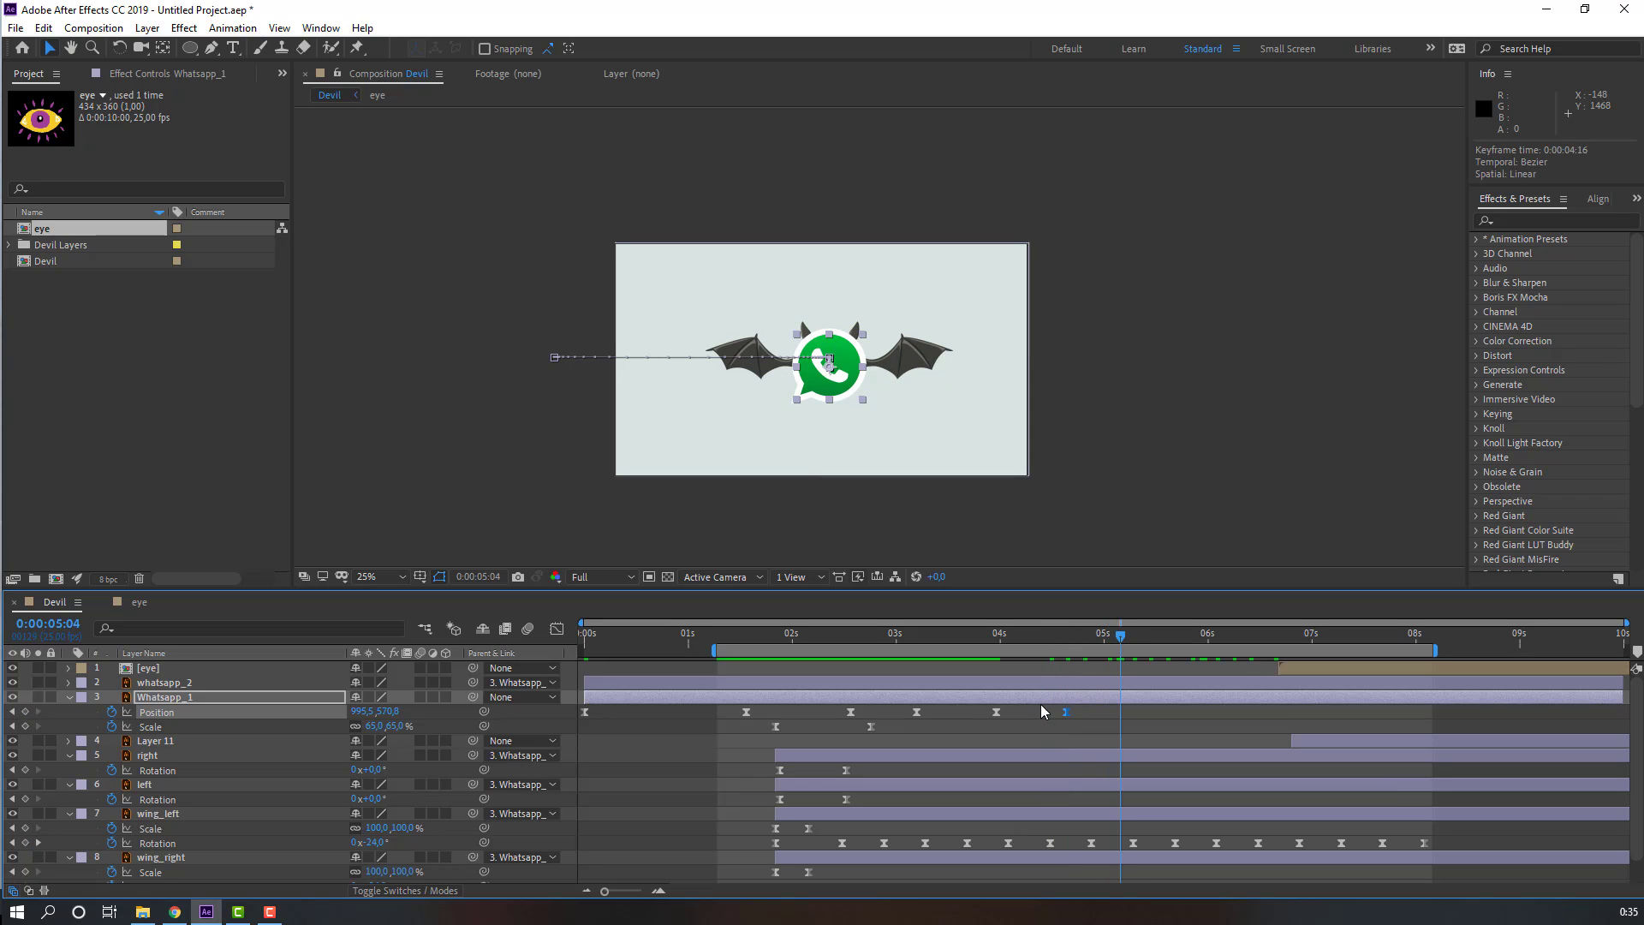
pyautogui.click(996, 711)
pyautogui.hotkey('ctrl', 'c')
pyautogui.hotkey('ctrl', 'v')
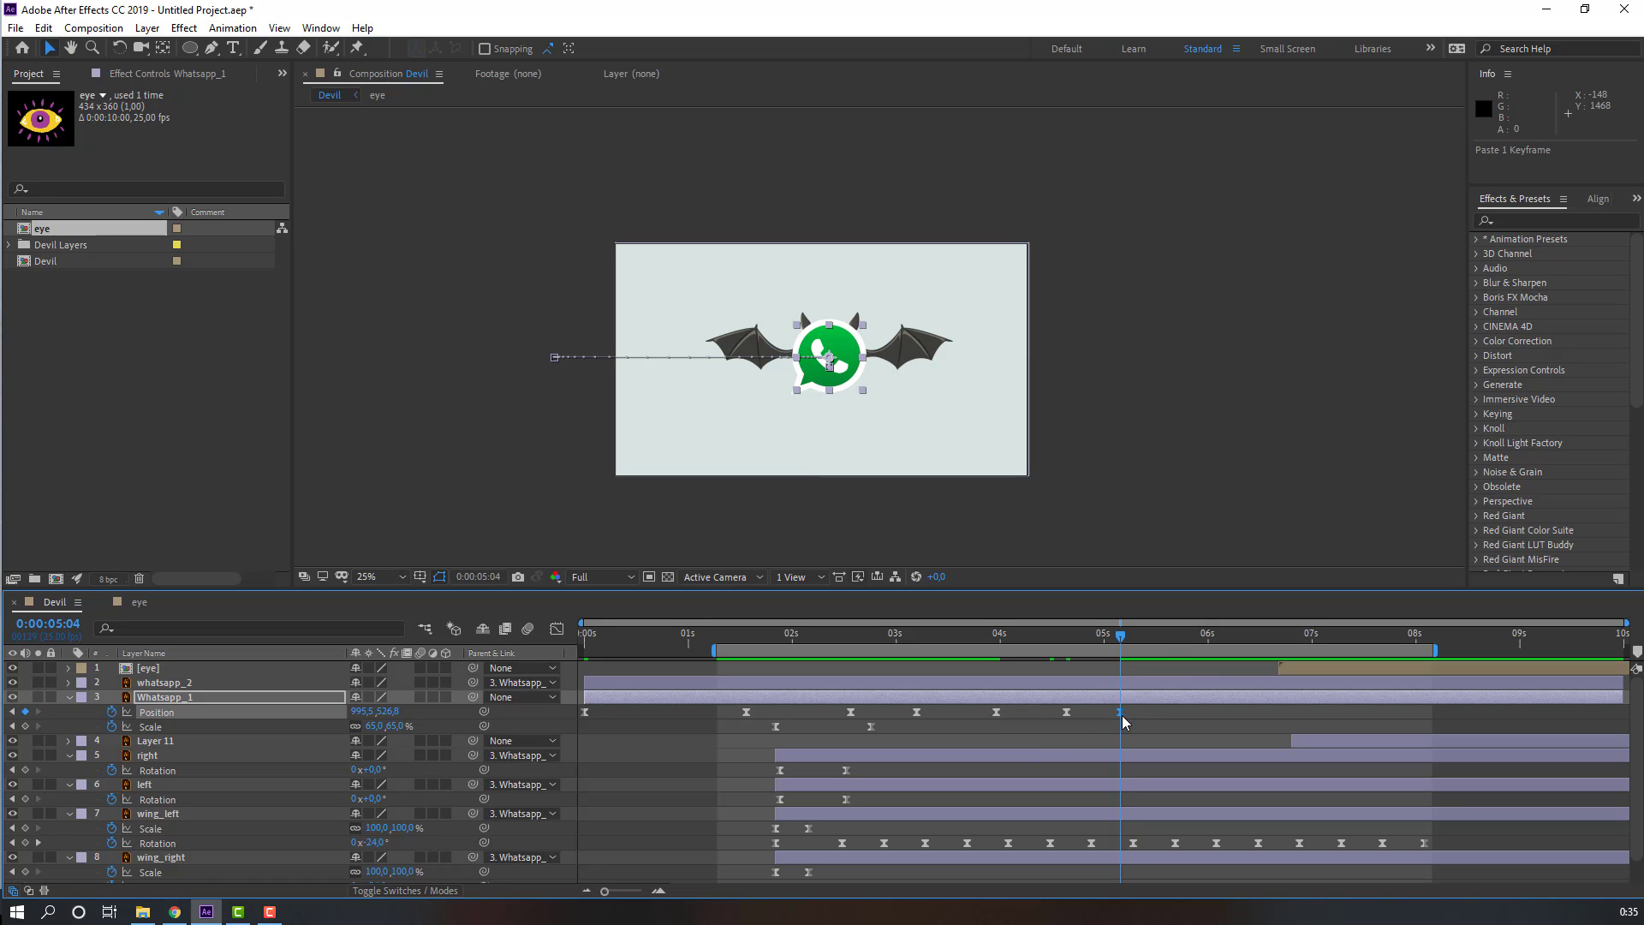
pyautogui.moveTo(1122, 713); pyautogui.dragTo(1125, 713)
# Step: Keep pasting alternating raised and lowered Position keyframes up to about 8:03
pyautogui.click(1182, 638)
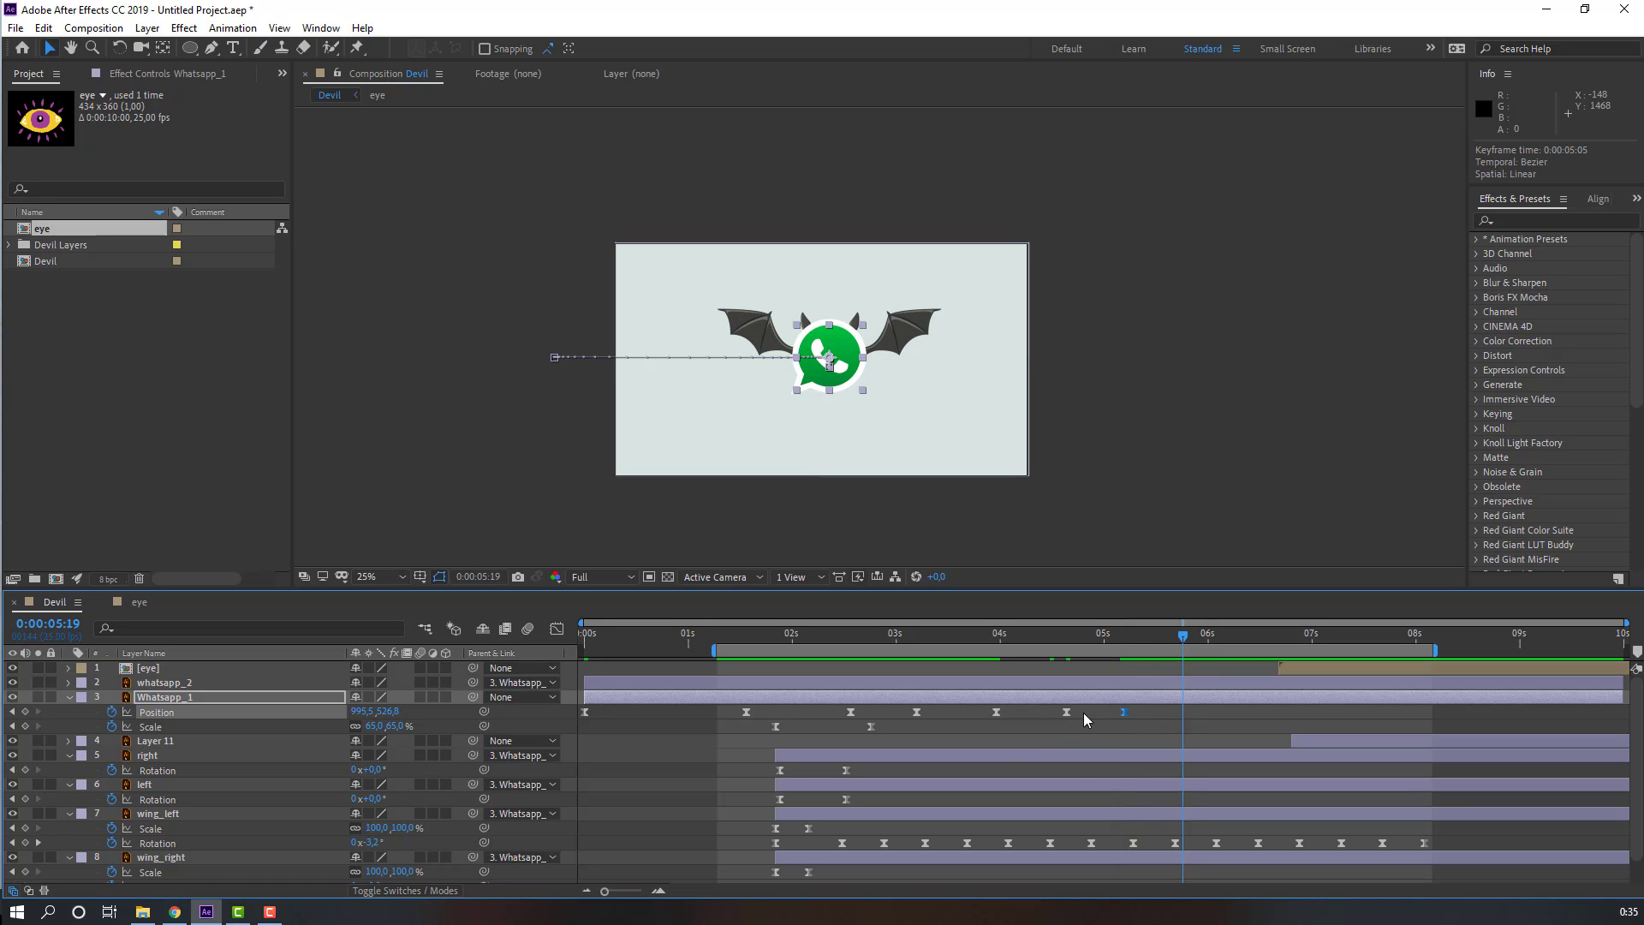
pyautogui.hotkey('ctrl', 'v')
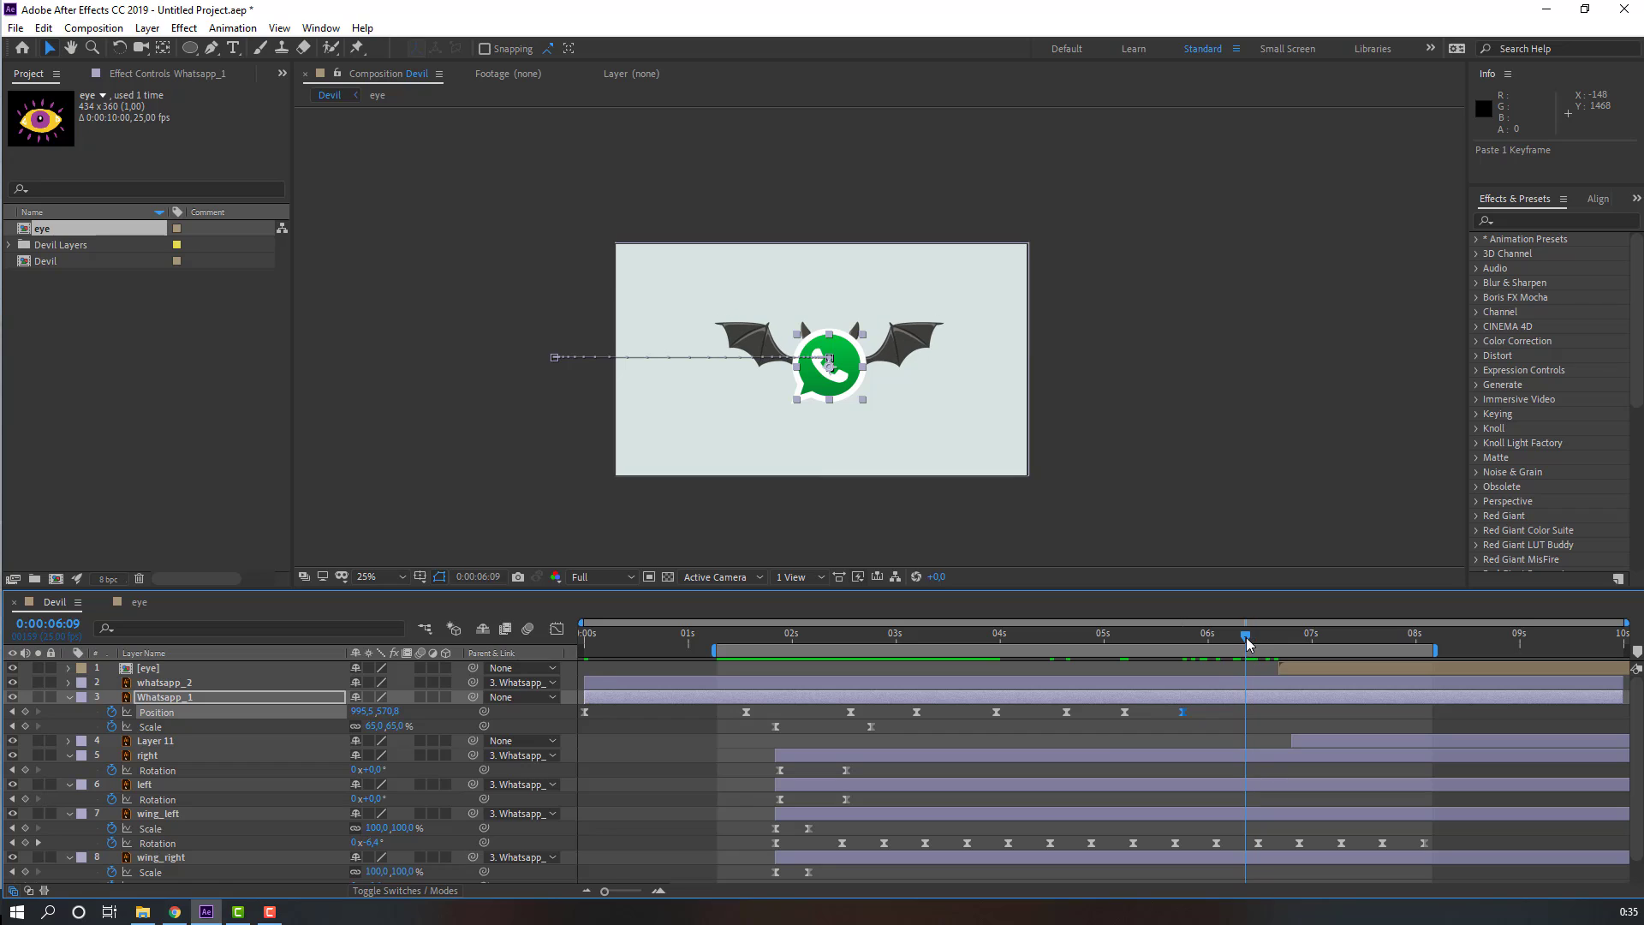
pyautogui.moveTo(1253, 644); pyautogui.dragTo(1427, 646)
pyautogui.click(1126, 712)
pyautogui.hotkey('ctrl', 'v')
pyautogui.click(1183, 712)
pyautogui.hotkey('ctrl', 'c')
pyautogui.hotkey('ctrl', 'v')
pyautogui.click(1392, 638)
pyautogui.hotkey('ctrl', 'v')
pyautogui.hotkey('ctrl', 'v')
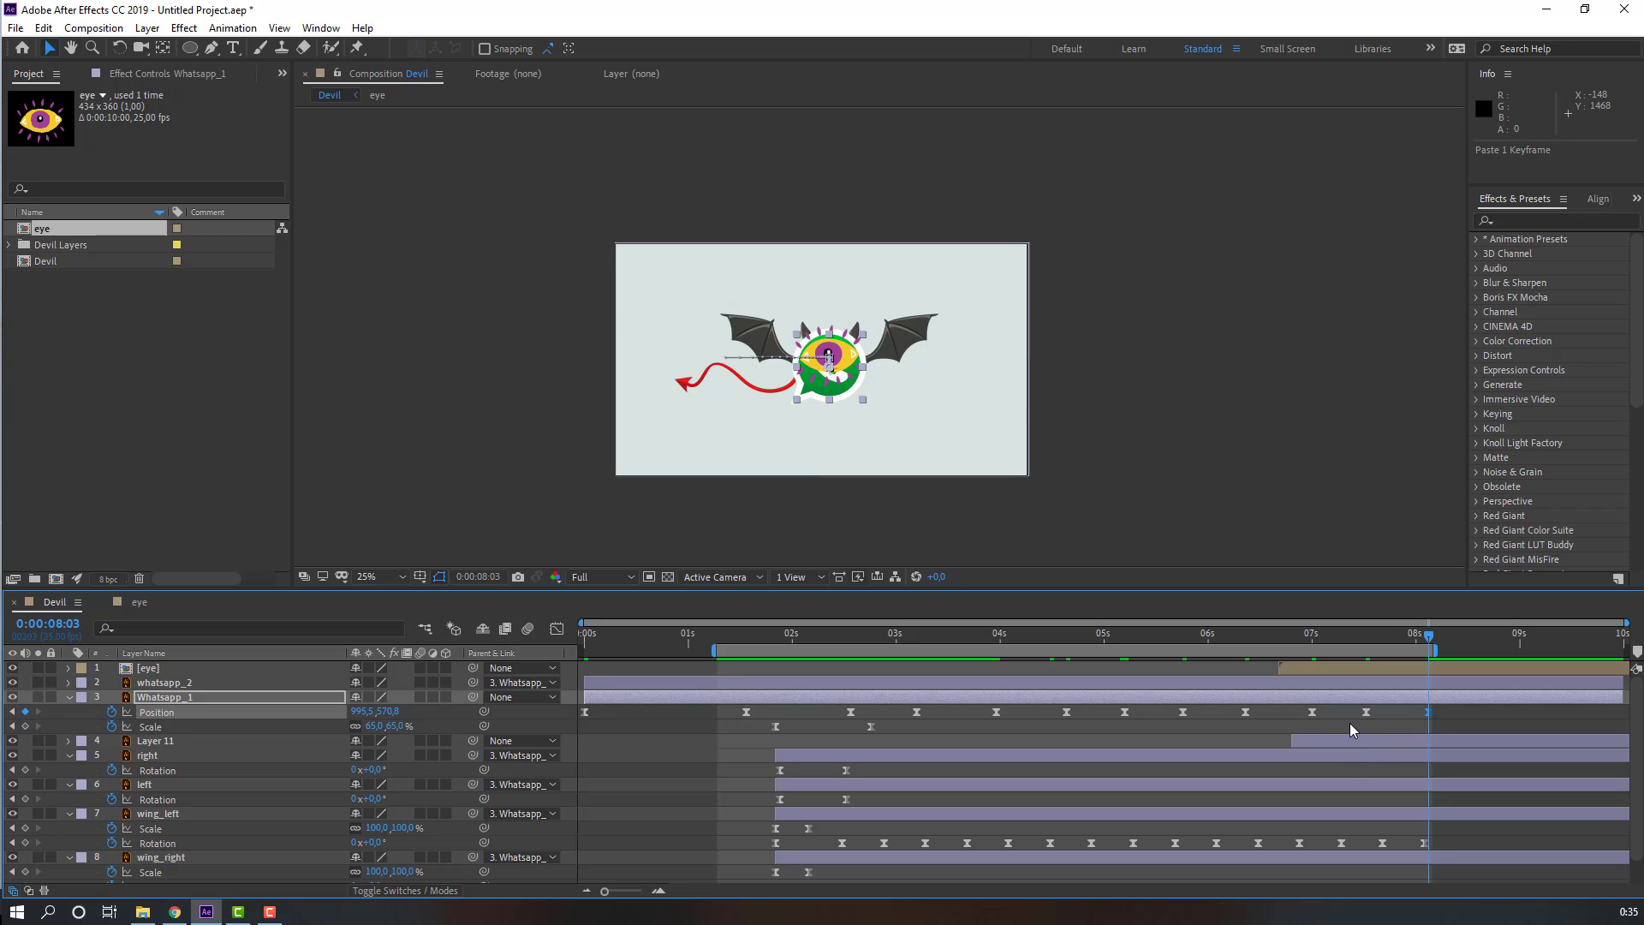
# Step: Nudge the Position keyframe near 7 seconds slightly earlier and preview the animation
pyautogui.moveTo(1313, 716); pyautogui.dragTo(1305, 716)
pyautogui.click(1332, 721)
pyautogui.press('space')
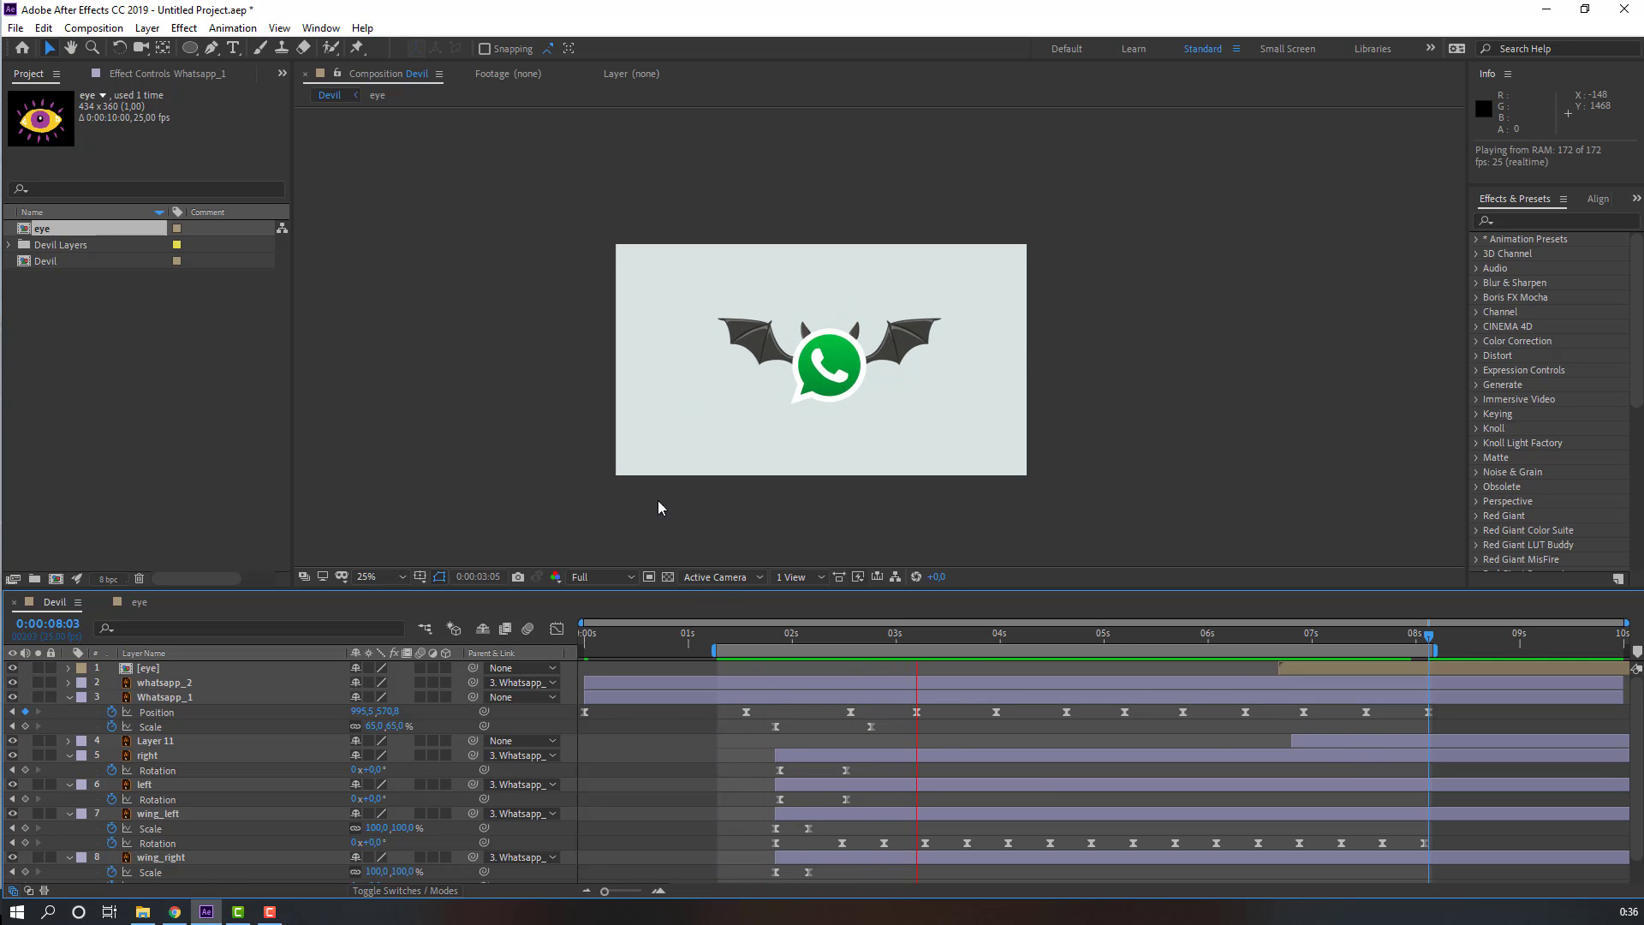
# Step: Select the bobbing Position keyframes in the graph editor and smooth them with easing
pyautogui.press('space')
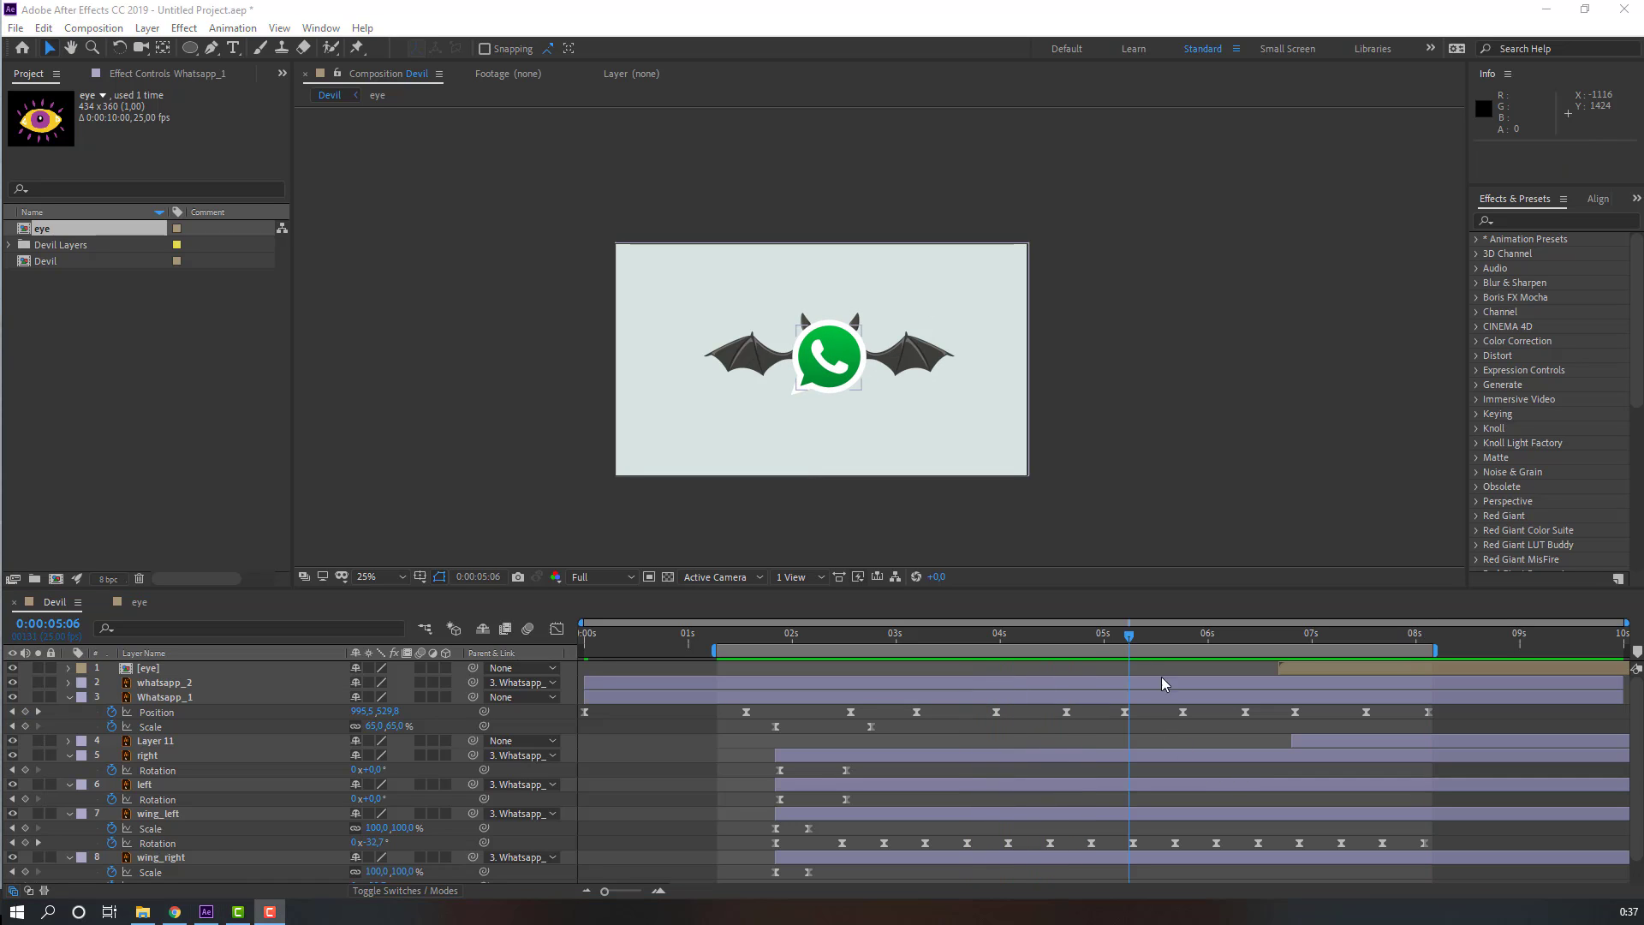
pyautogui.moveTo(1093, 635)
pyautogui.mouseDown()
pyautogui.moveTo(1179, 635)
pyautogui.moveTo(1075, 637)
pyautogui.mouseUp()
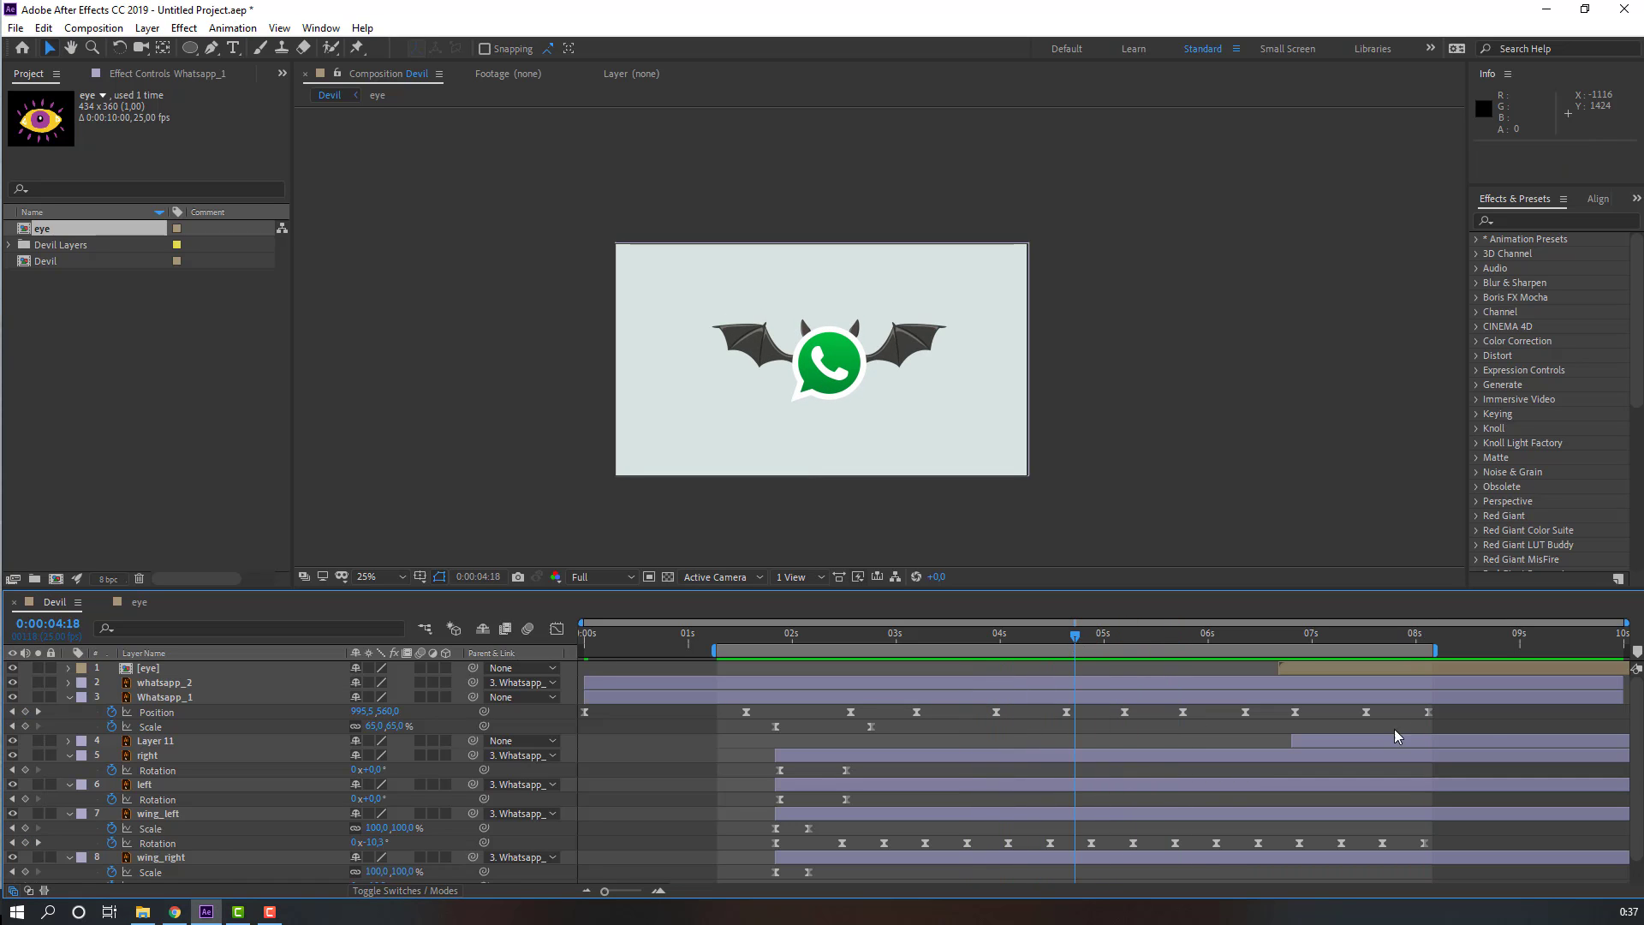
pyautogui.moveTo(1477, 717); pyautogui.dragTo(759, 707)
pyautogui.click(553, 634)
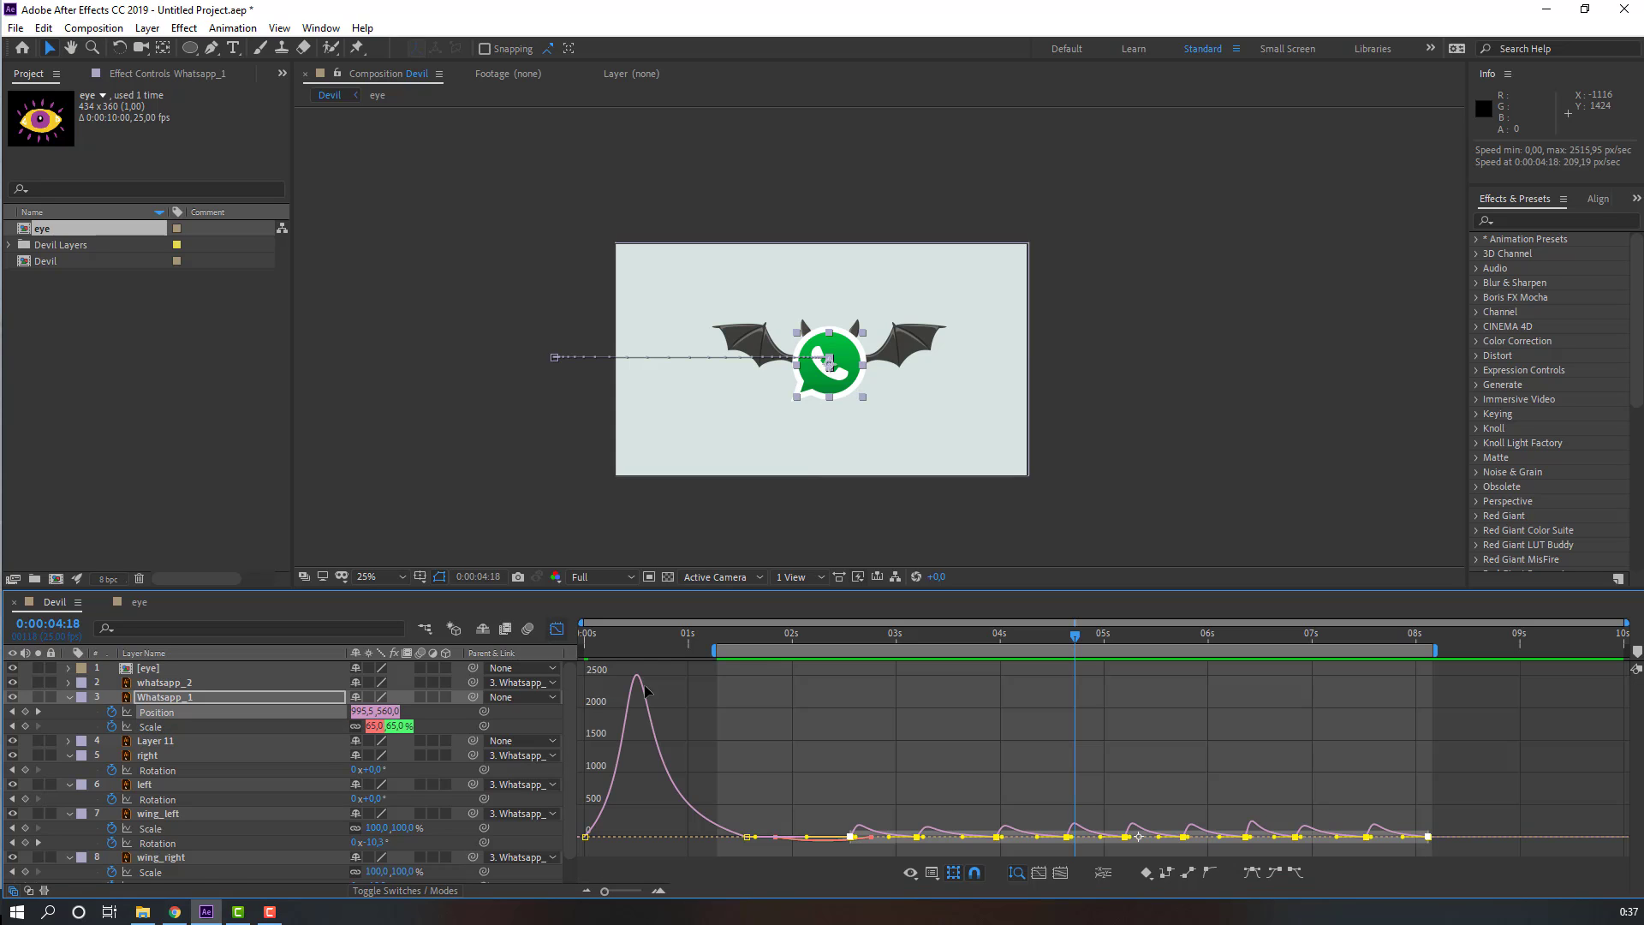
pyautogui.moveTo(1490, 805); pyautogui.dragTo(977, 844)
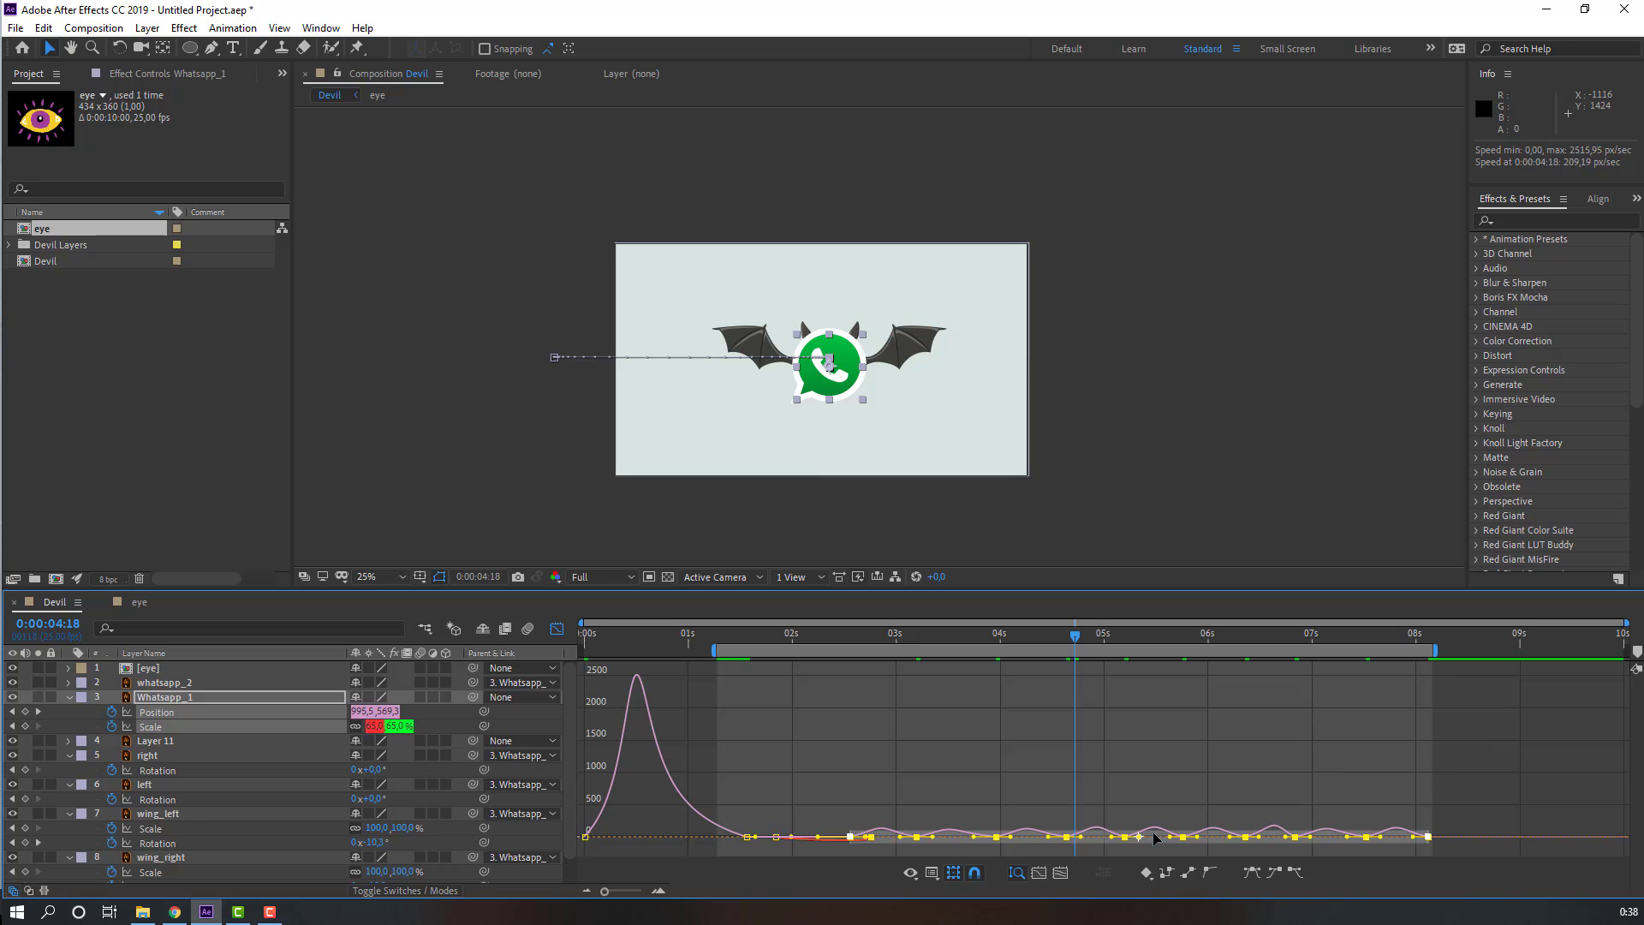
# Step: Preview the bobbing animation and return from the graph editor to the layer timeline
pyautogui.press('space')
pyautogui.scroll(2, 510, 459)
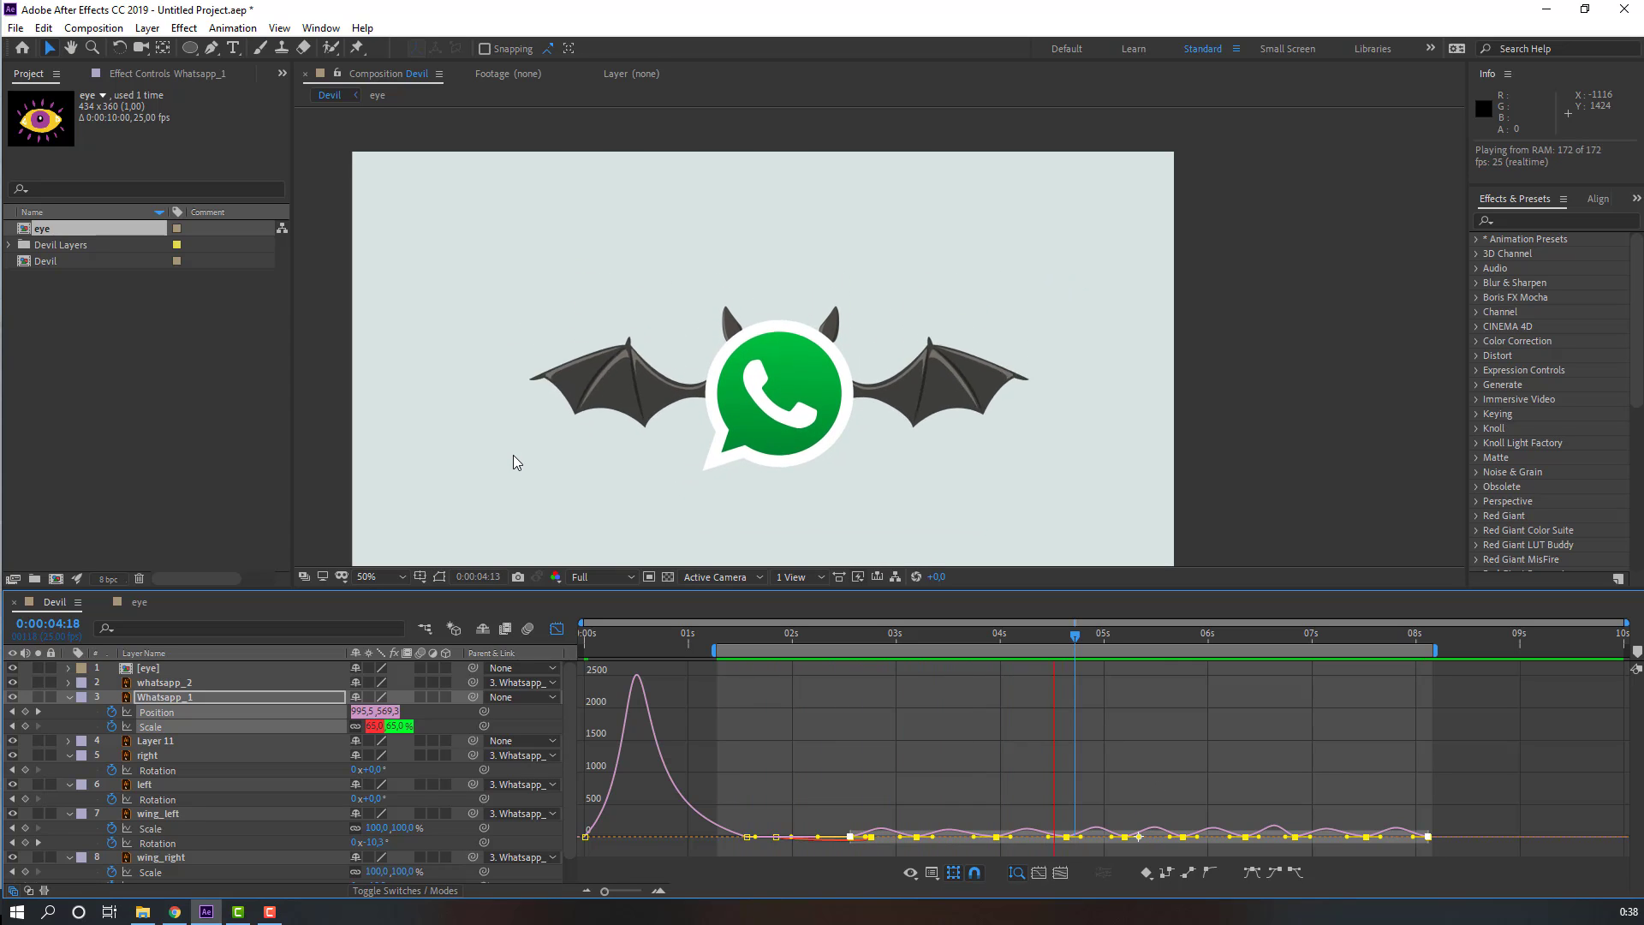
pyautogui.click(558, 630)
pyautogui.click(943, 633)
pyautogui.scroll(-2, 845, 544)
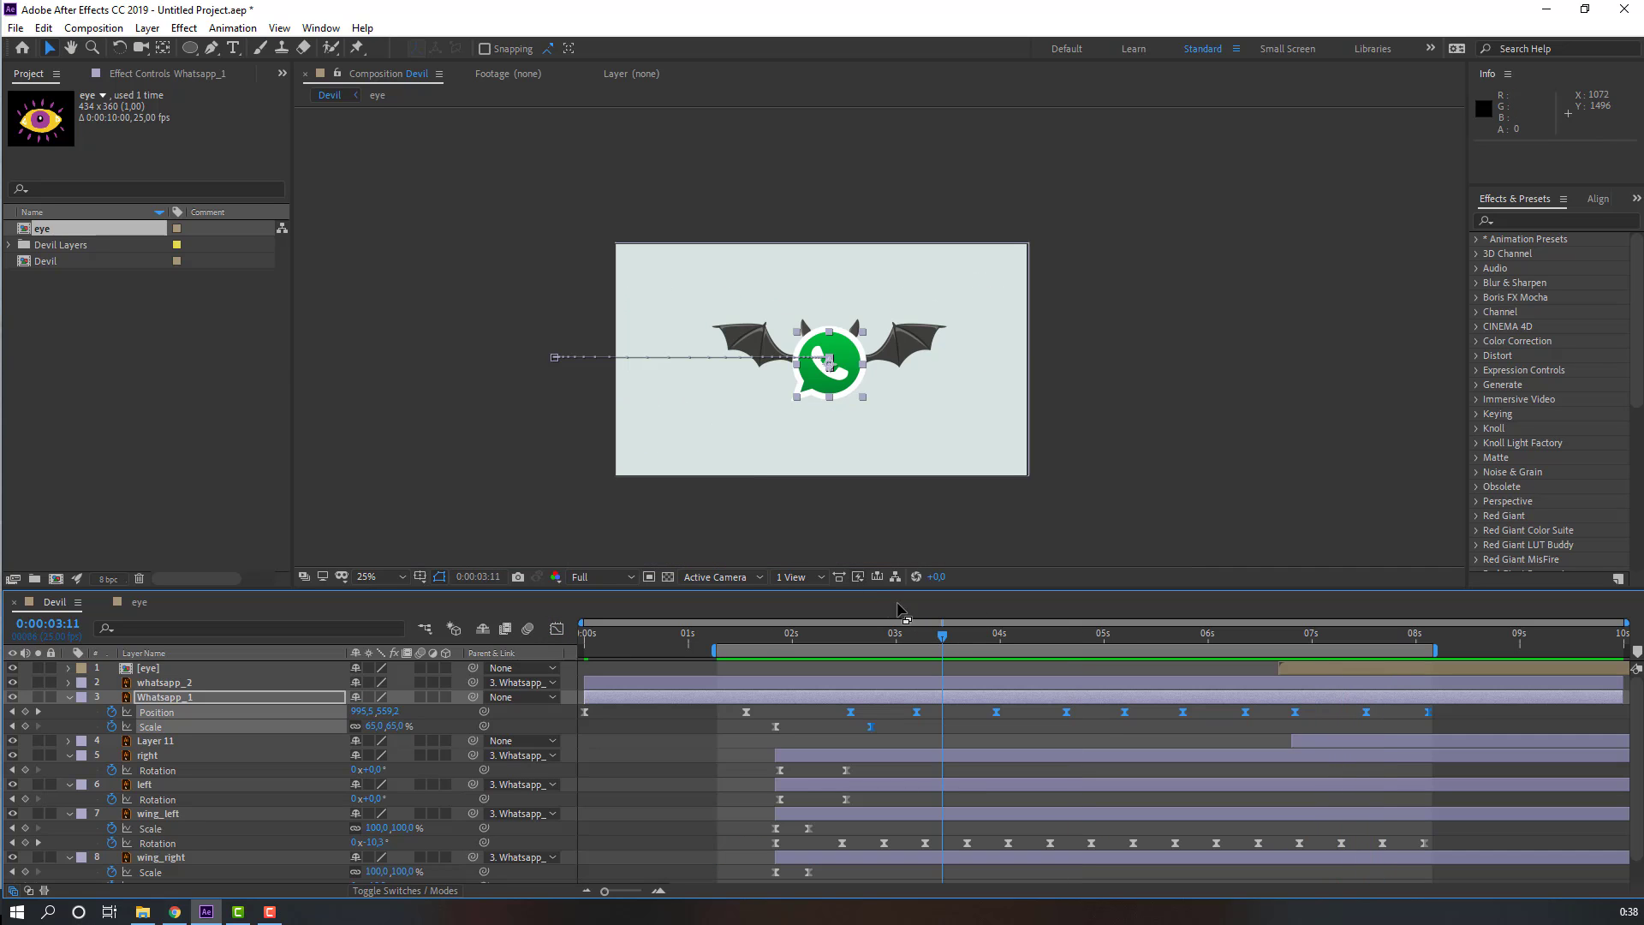
# Step: Move the tail layer, Layer 11, so it starts at about 2 seconds 9 frames
pyautogui.moveTo(962, 643); pyautogui.dragTo(862, 641)
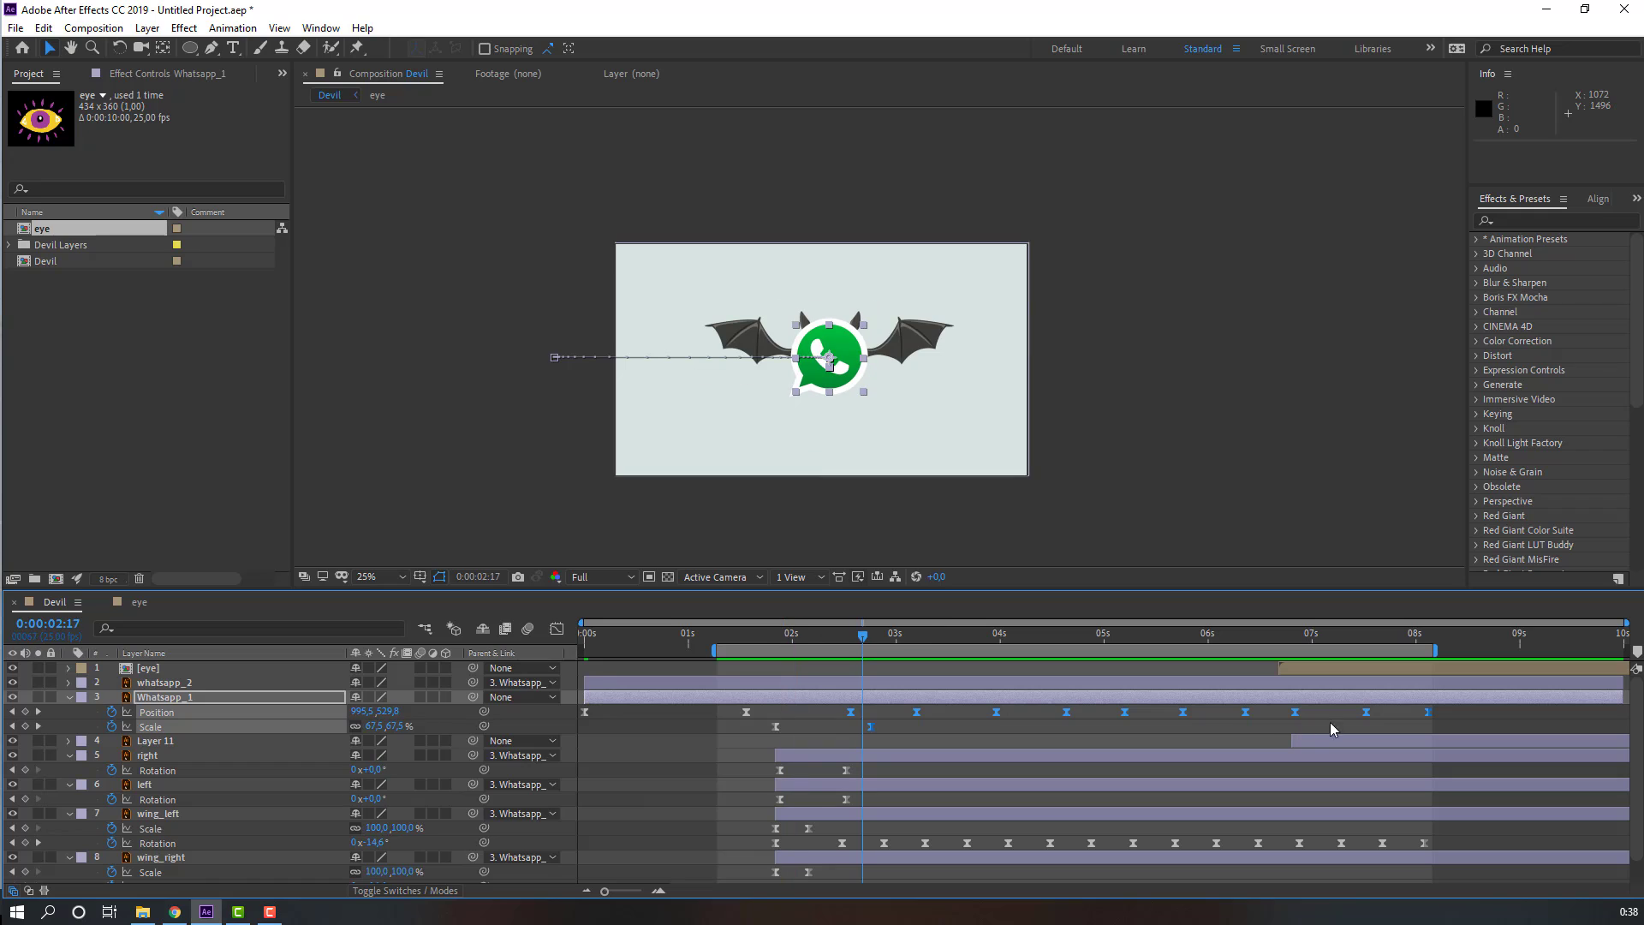
pyautogui.click(155, 743)
pyautogui.moveTo(1323, 741); pyautogui.dragTo(856, 747)
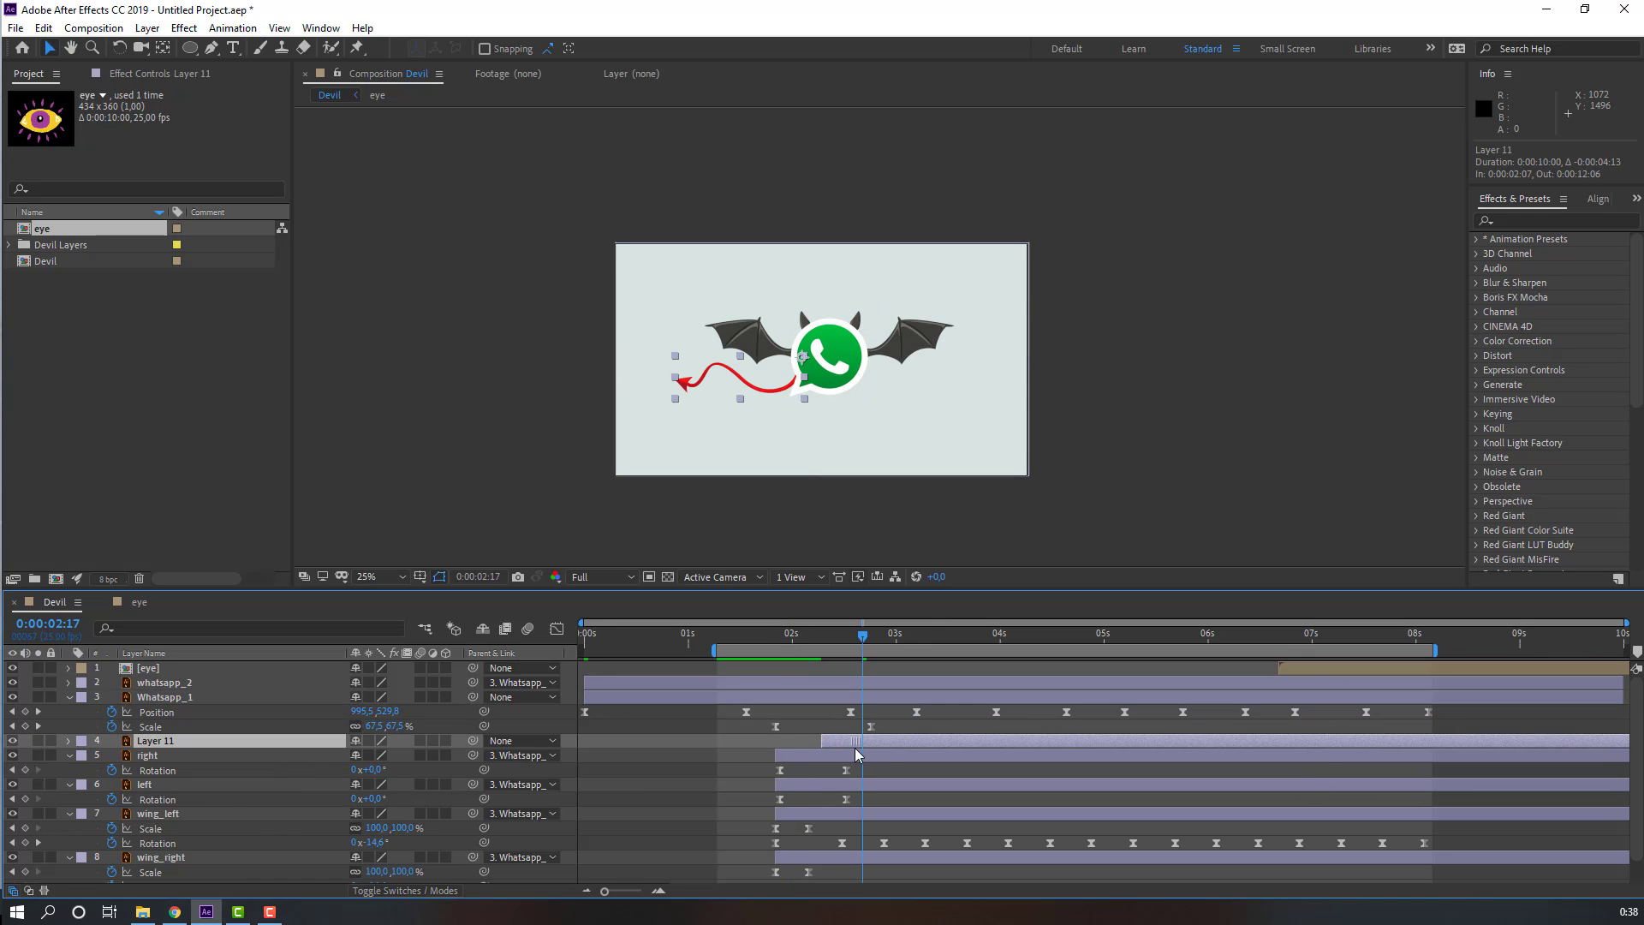
# Step: Search for the Wave Warp effect and apply it to the tail layer
pyautogui.scroll(2, 842, 531)
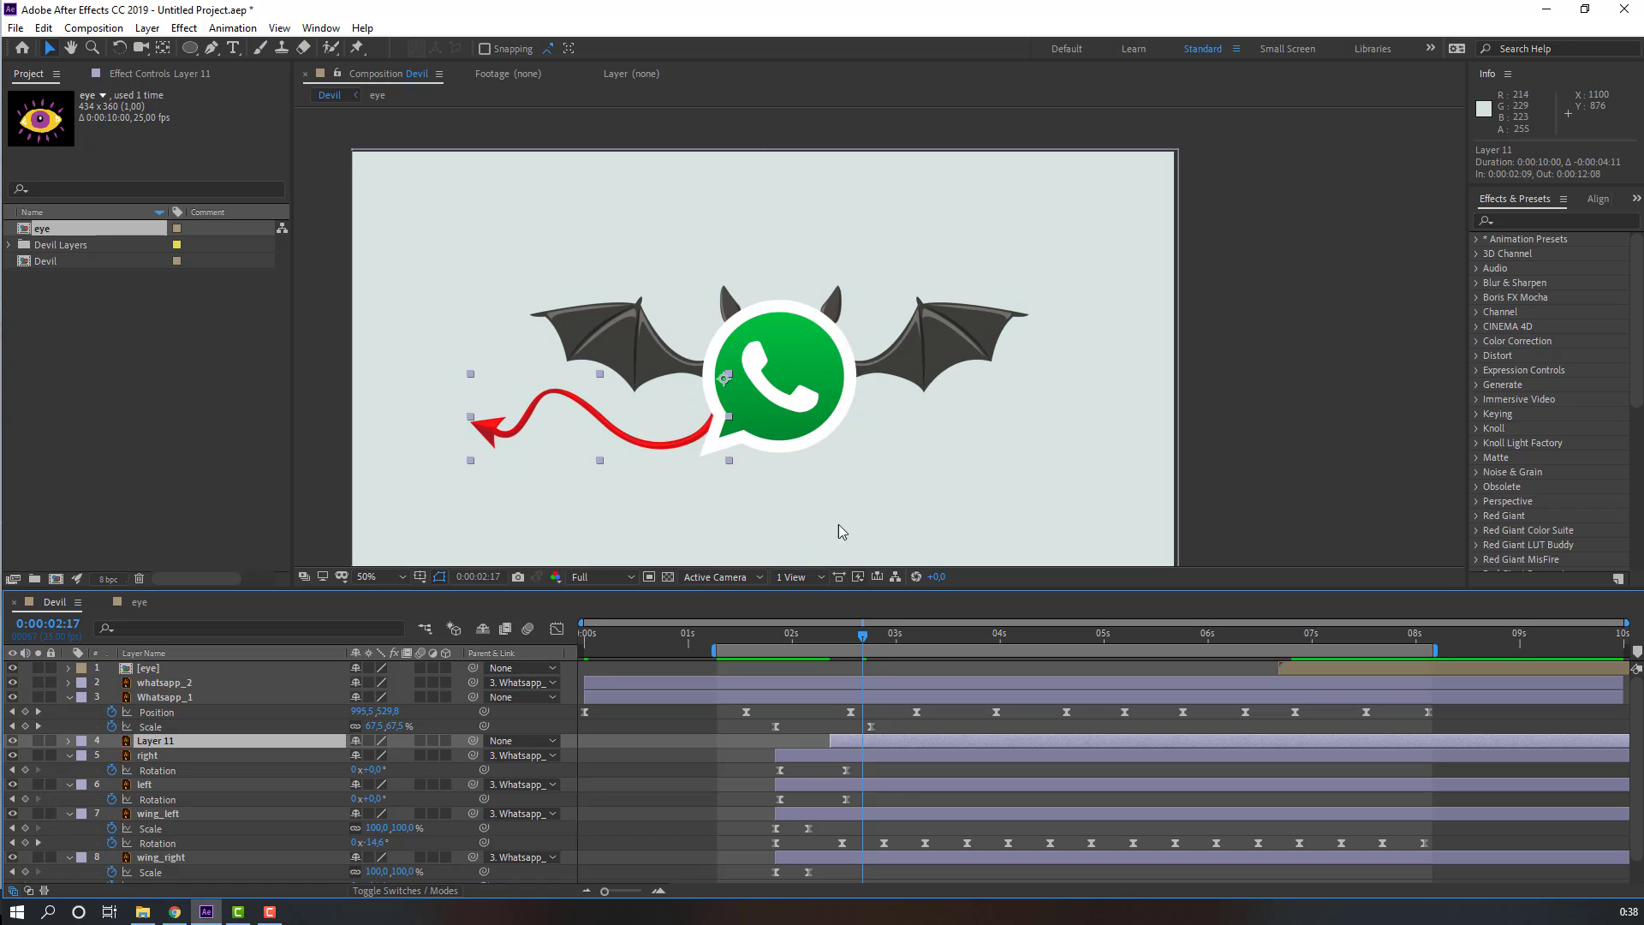
pyautogui.click(1523, 218)
pyautogui.write('w')
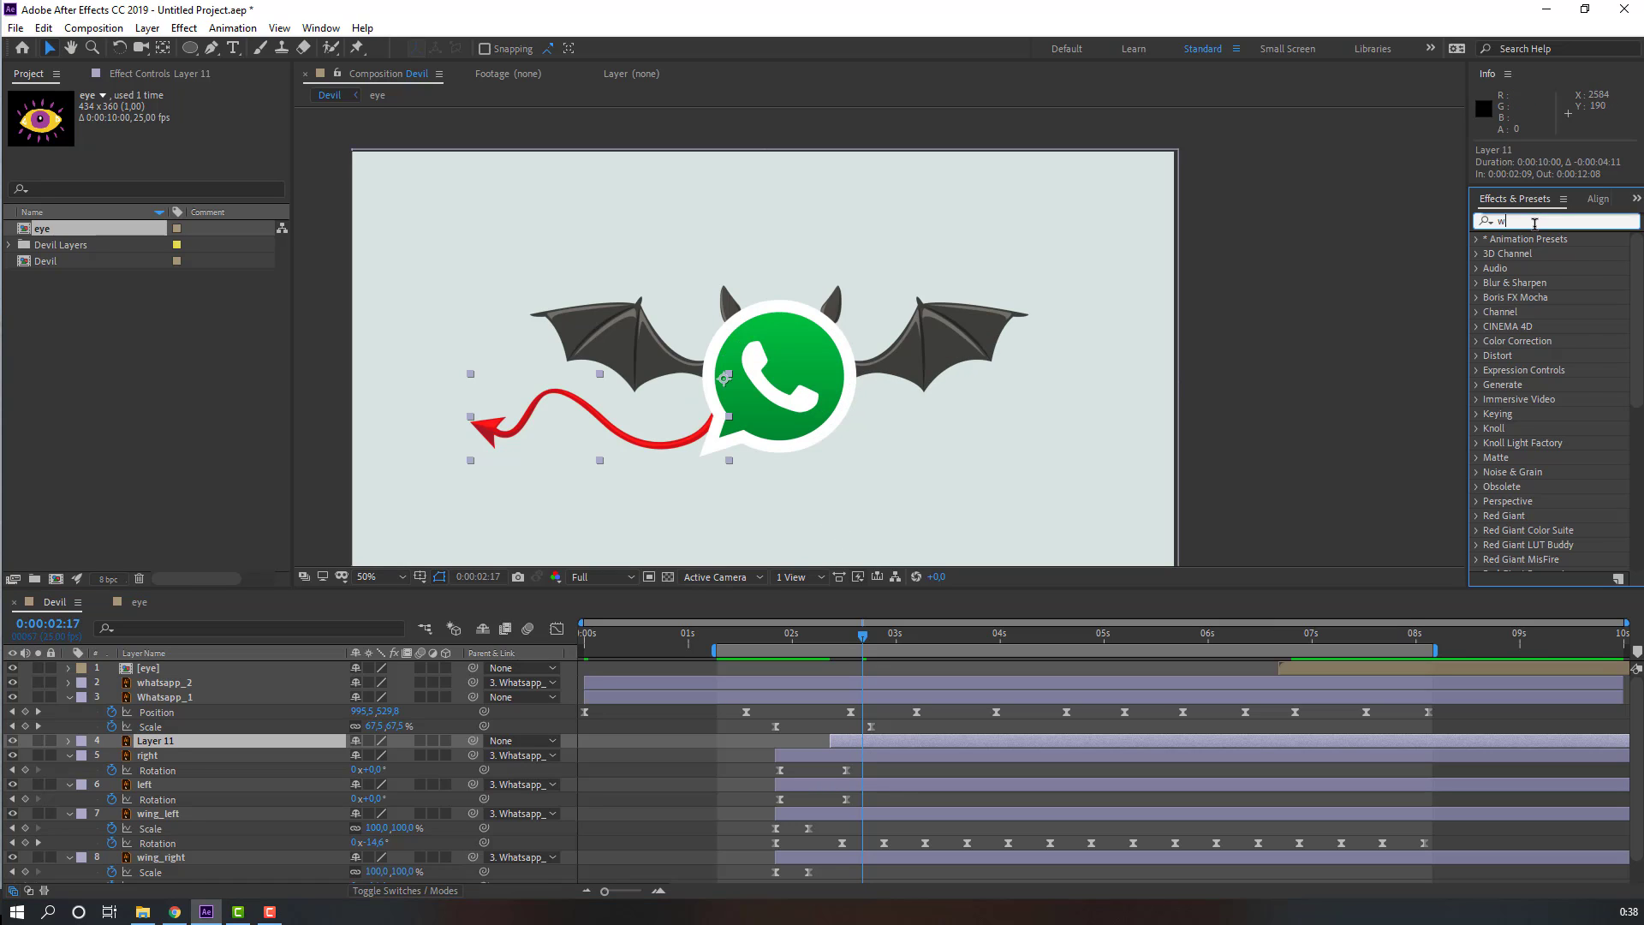
pyautogui.write('ave')
pyautogui.moveTo(1505, 256)
pyautogui.mouseDown()
pyautogui.moveTo(850, 721)
pyautogui.moveTo(852, 752)
pyautogui.moveTo(861, 741)
pyautogui.mouseUp()
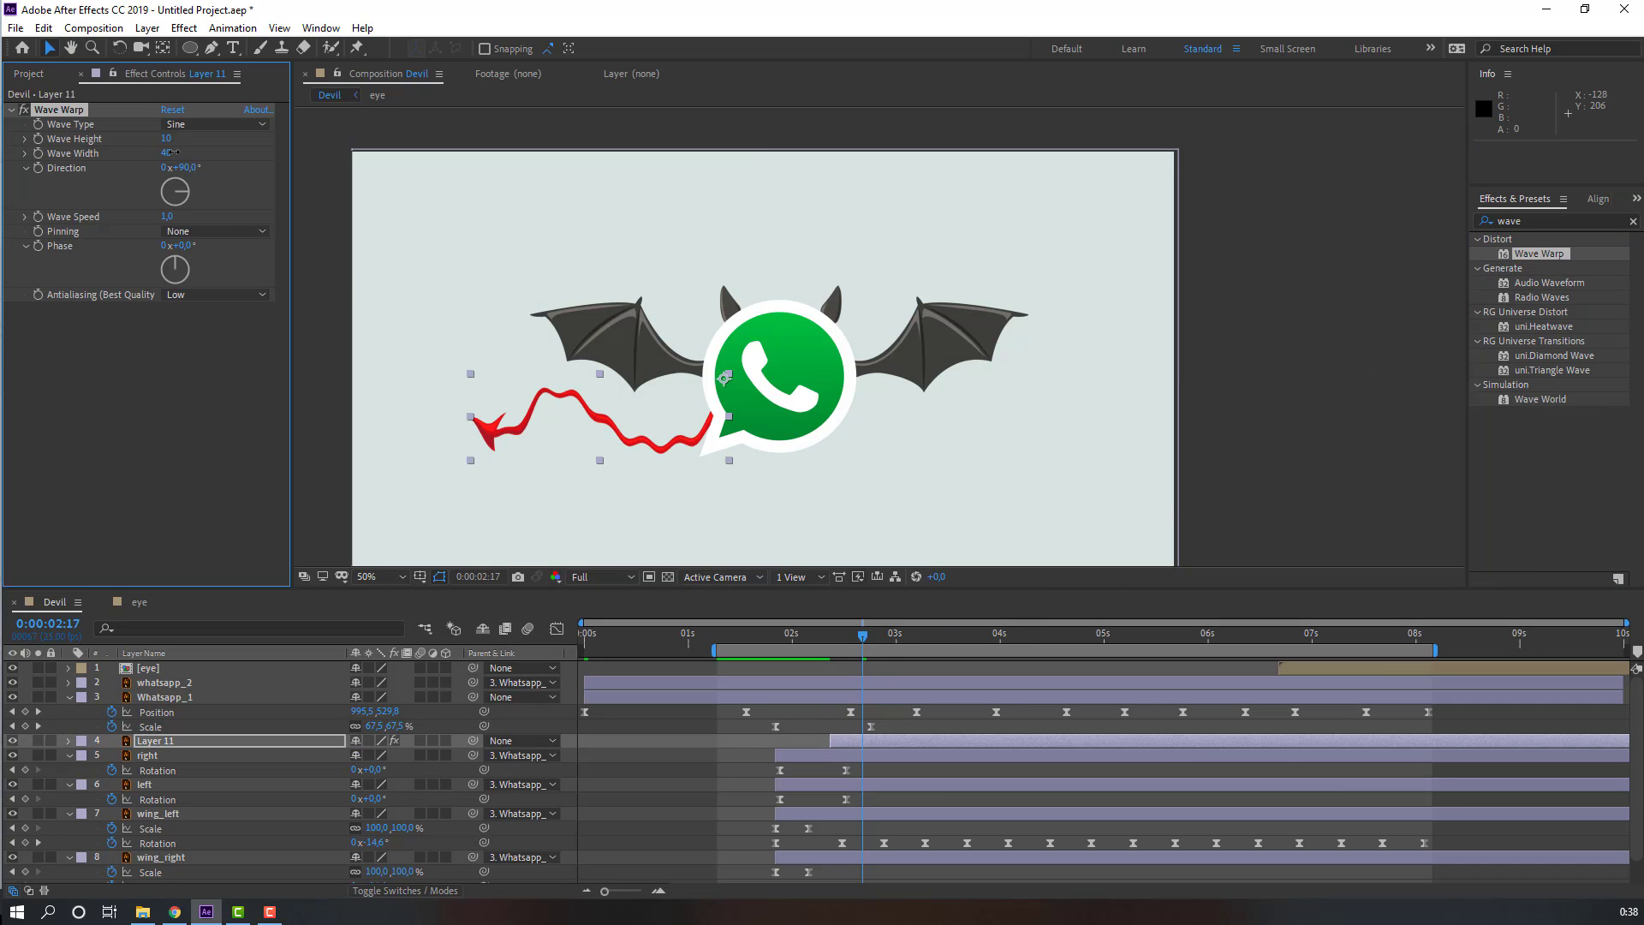
# Step: Set Wave Warp's wave width to 92 and preview the tail
pyautogui.moveTo(171, 152); pyautogui.dragTo(584, 224)
pyautogui.press('space')
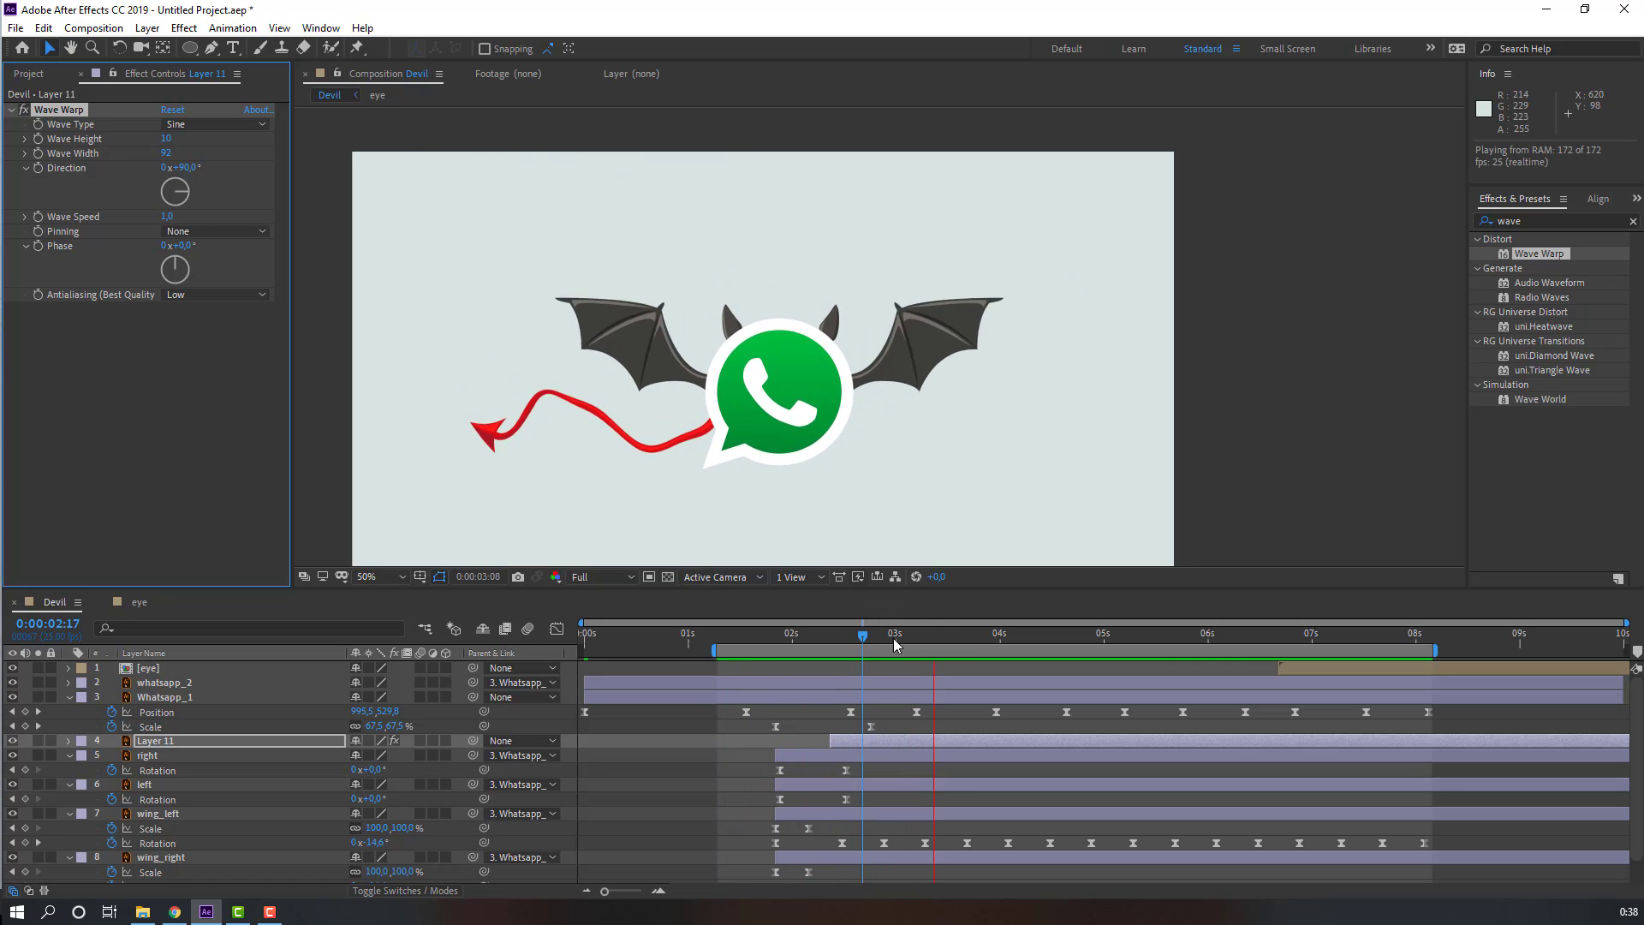
pyautogui.press('space')
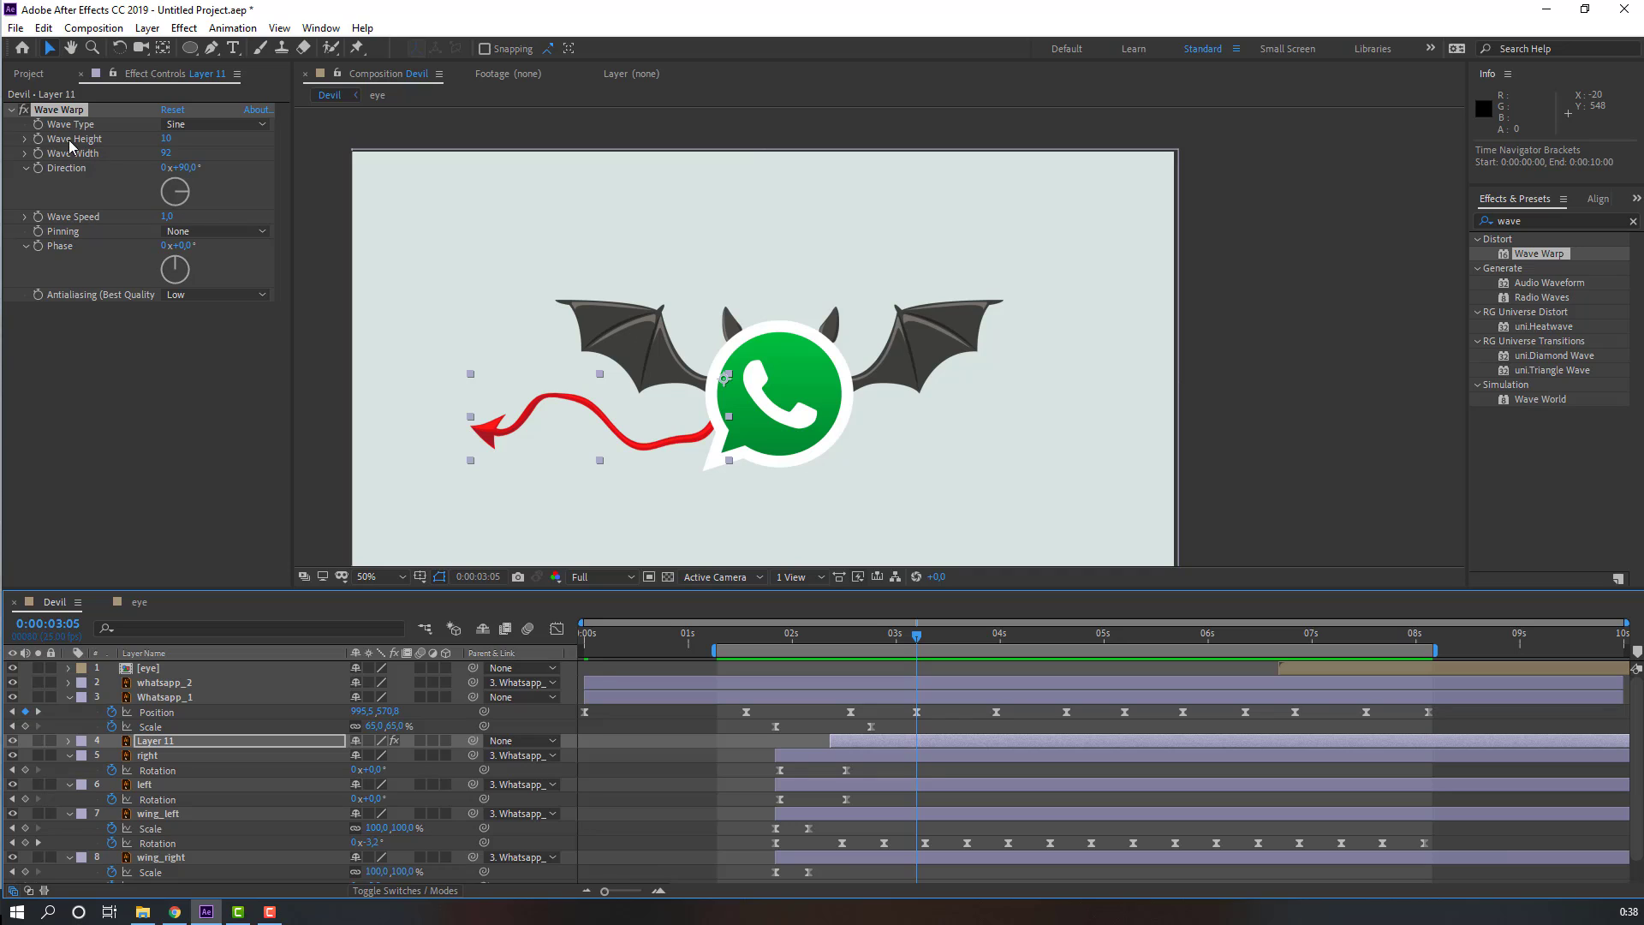
# Step: Set Wave Warp's wave height to 5 and preview the tail
pyautogui.click(166, 152)
pyautogui.press('Return')
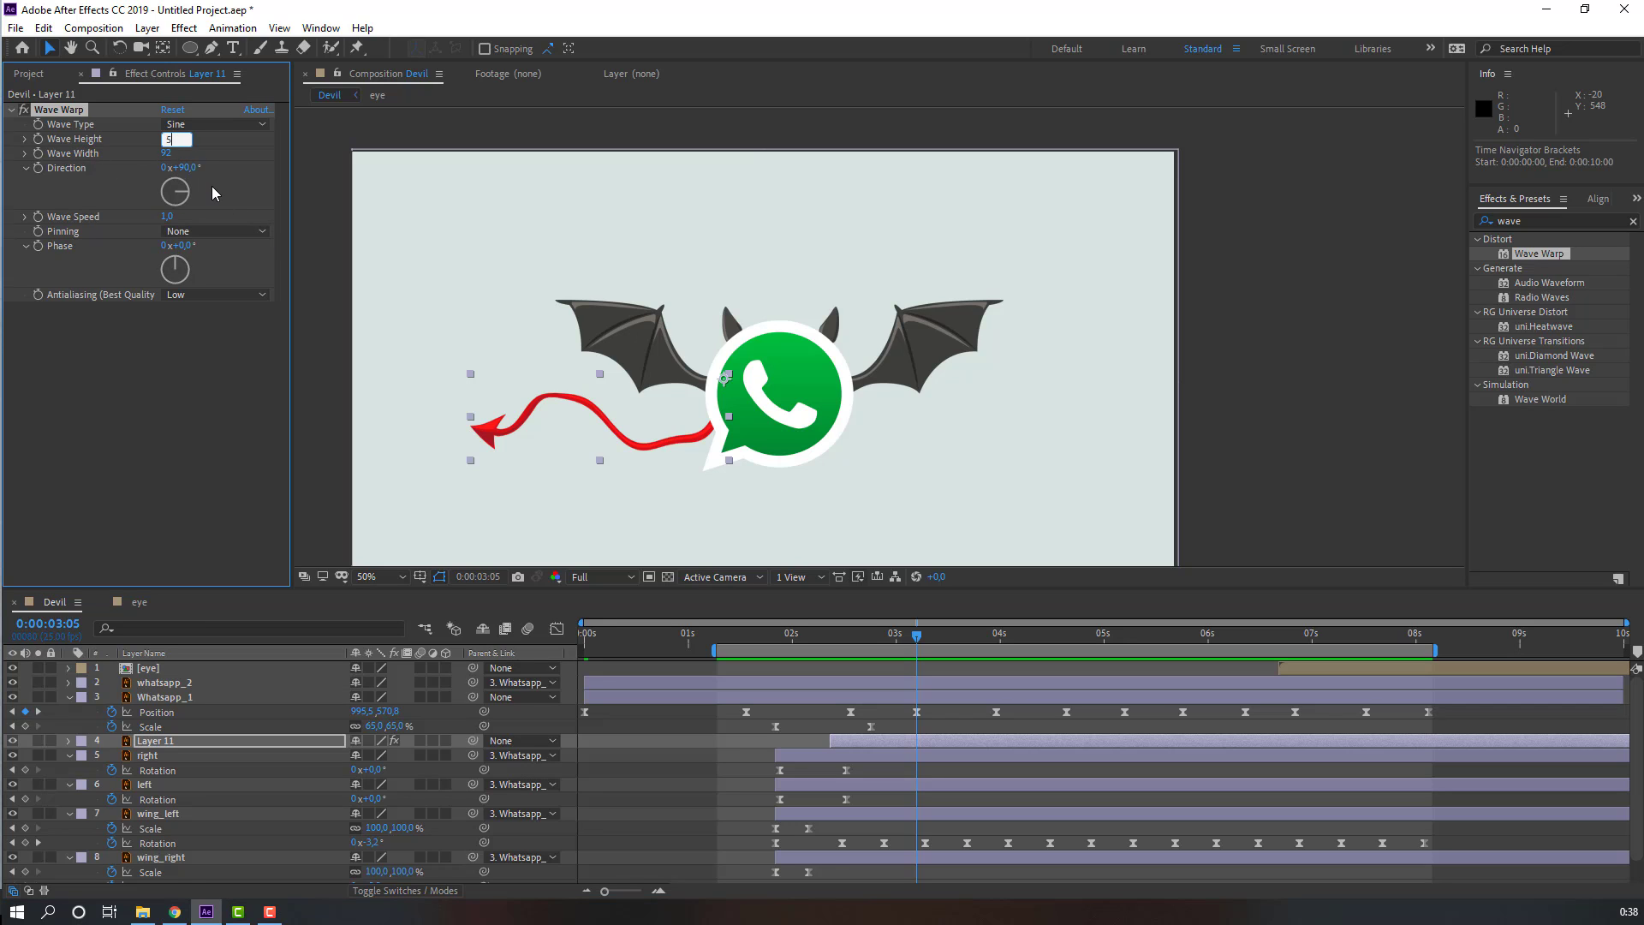
pyautogui.write('5')
pyautogui.press('Return')
pyautogui.press('space')
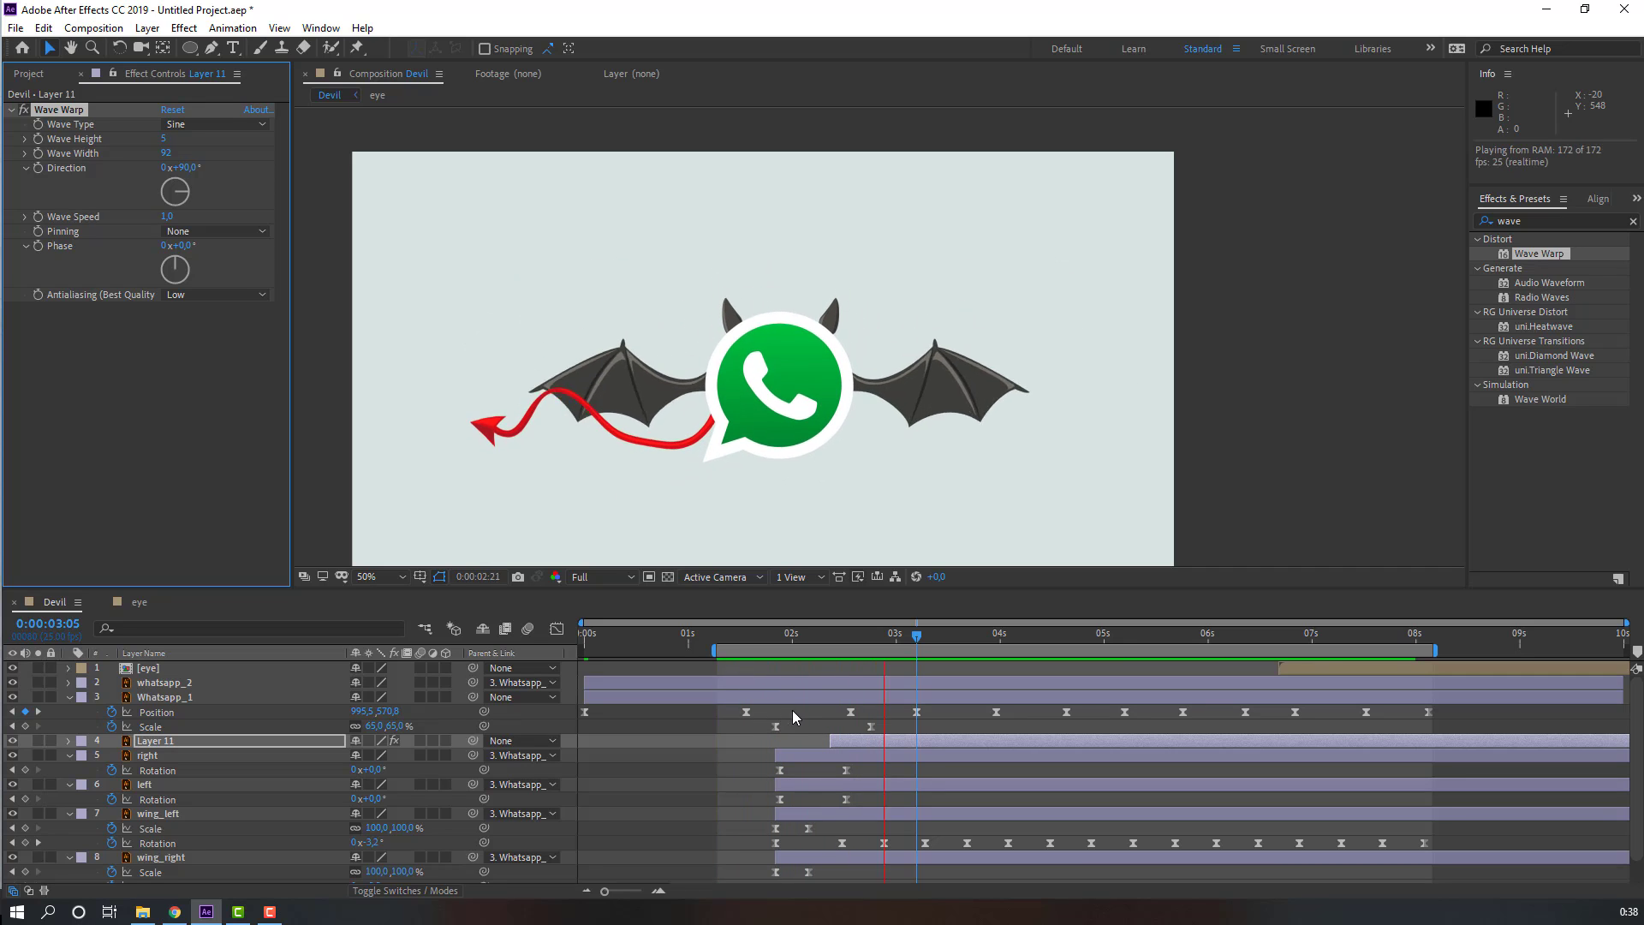
# Step: Parent the tail layer to the Whatsapp_1 layer
pyautogui.click(917, 640)
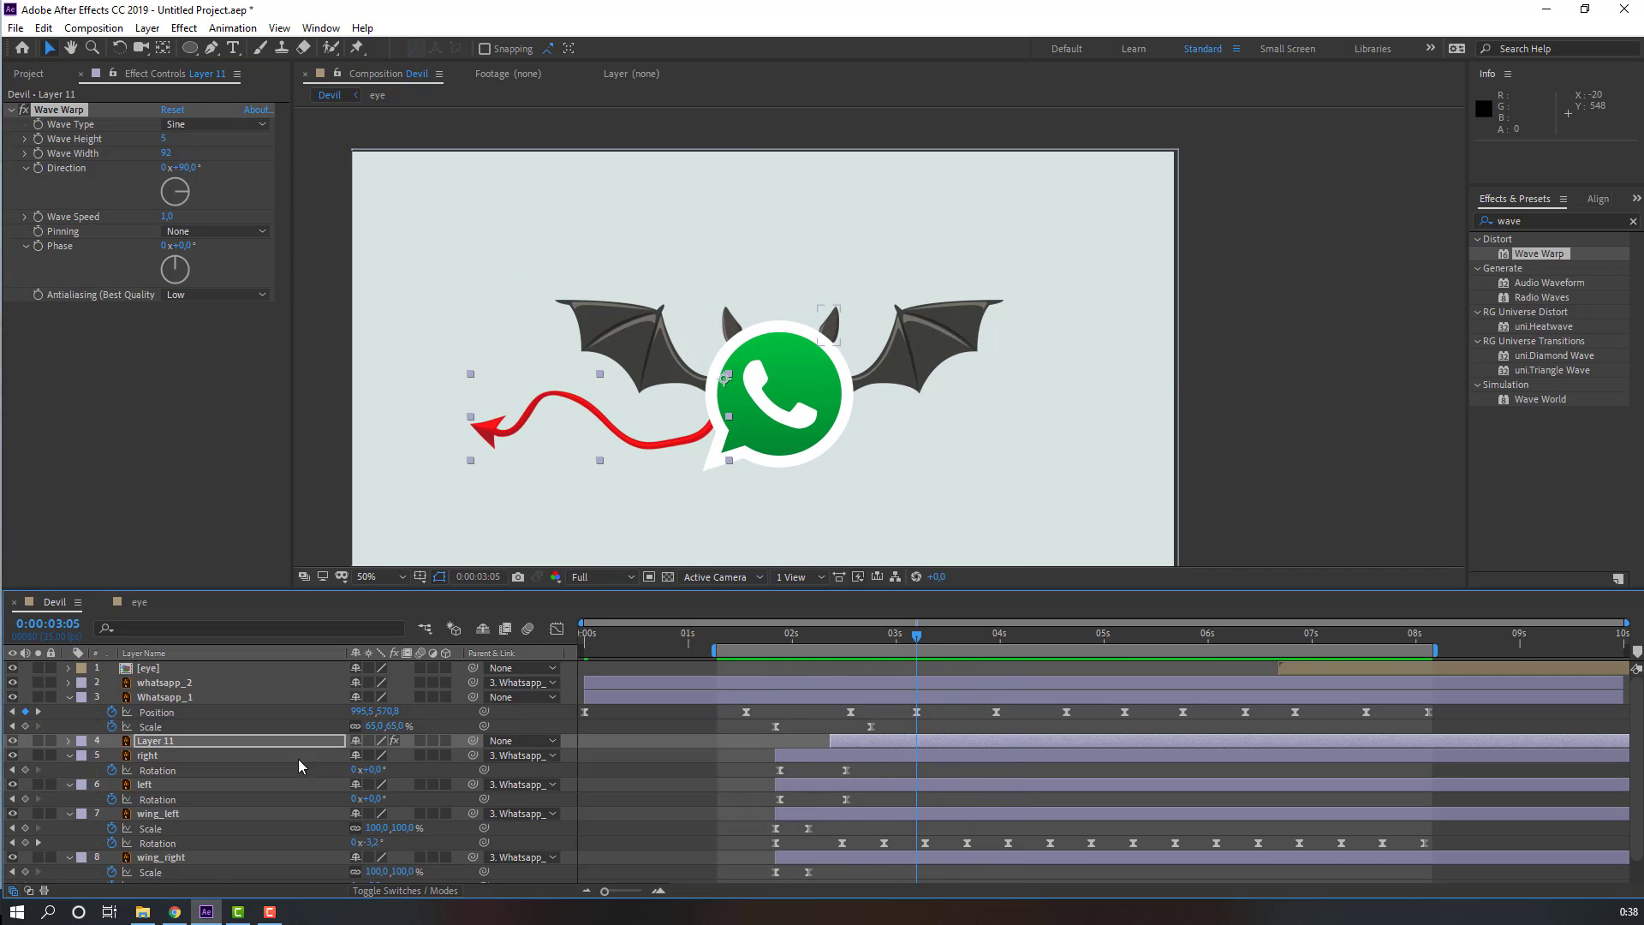
pyautogui.moveTo(446, 743); pyautogui.dragTo(182, 700)
pyautogui.moveTo(814, 637); pyautogui.dragTo(852, 648)
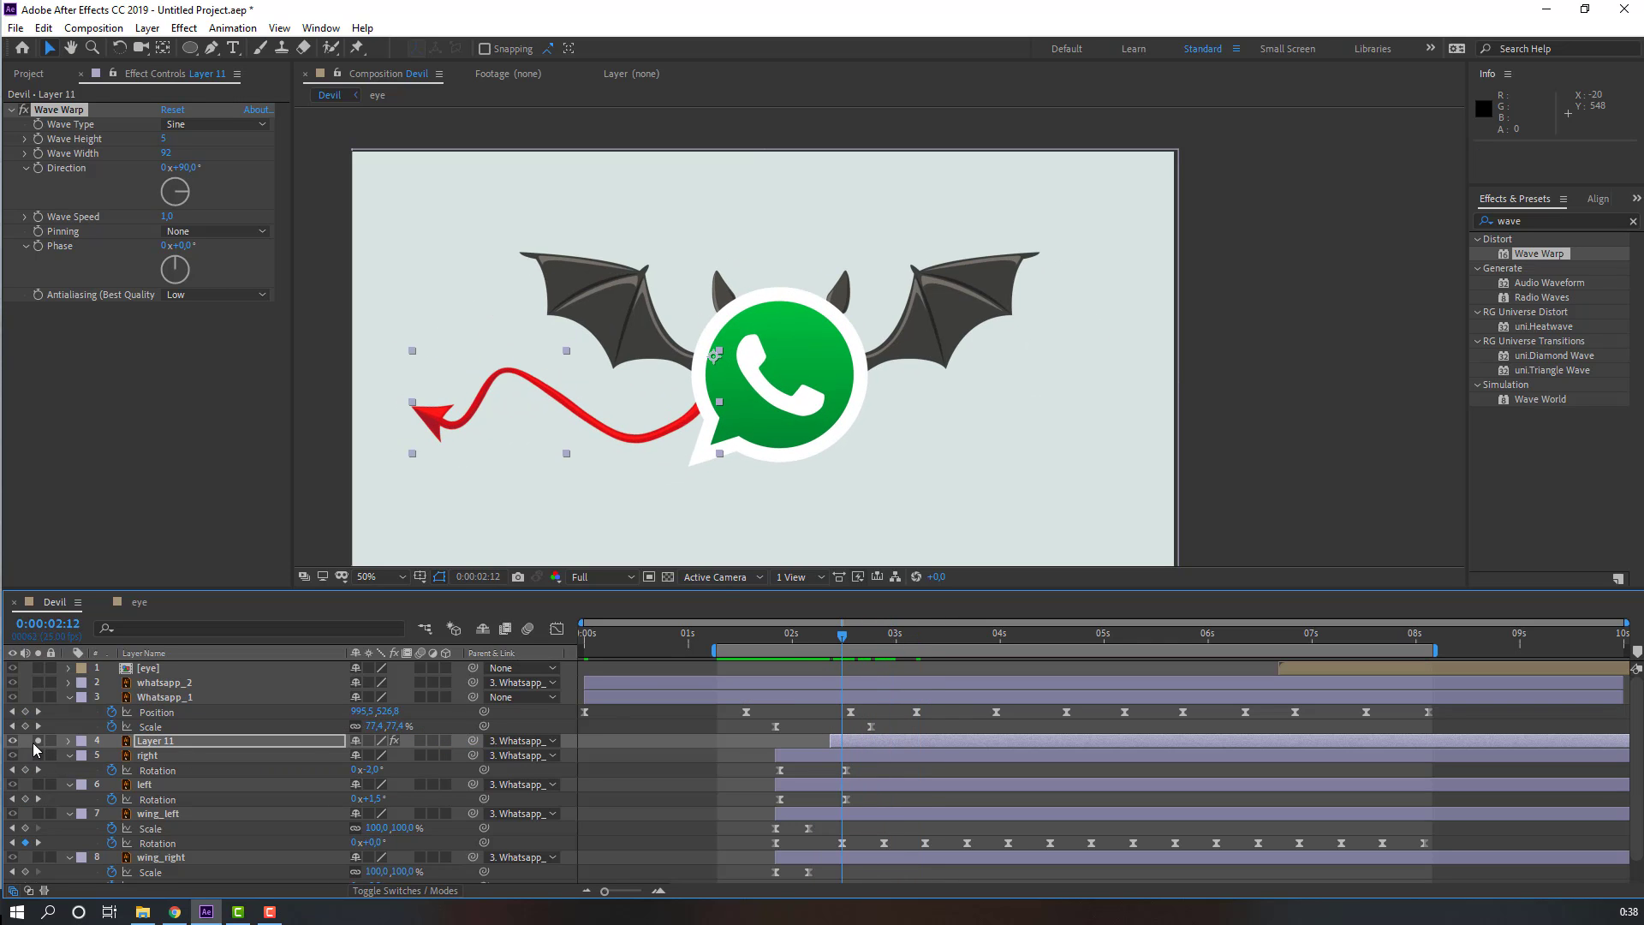
# Step: Solo the tail layer and draw an open mask path with the Pen tool along the tail from its base to its tip
pyautogui.click(38, 741)
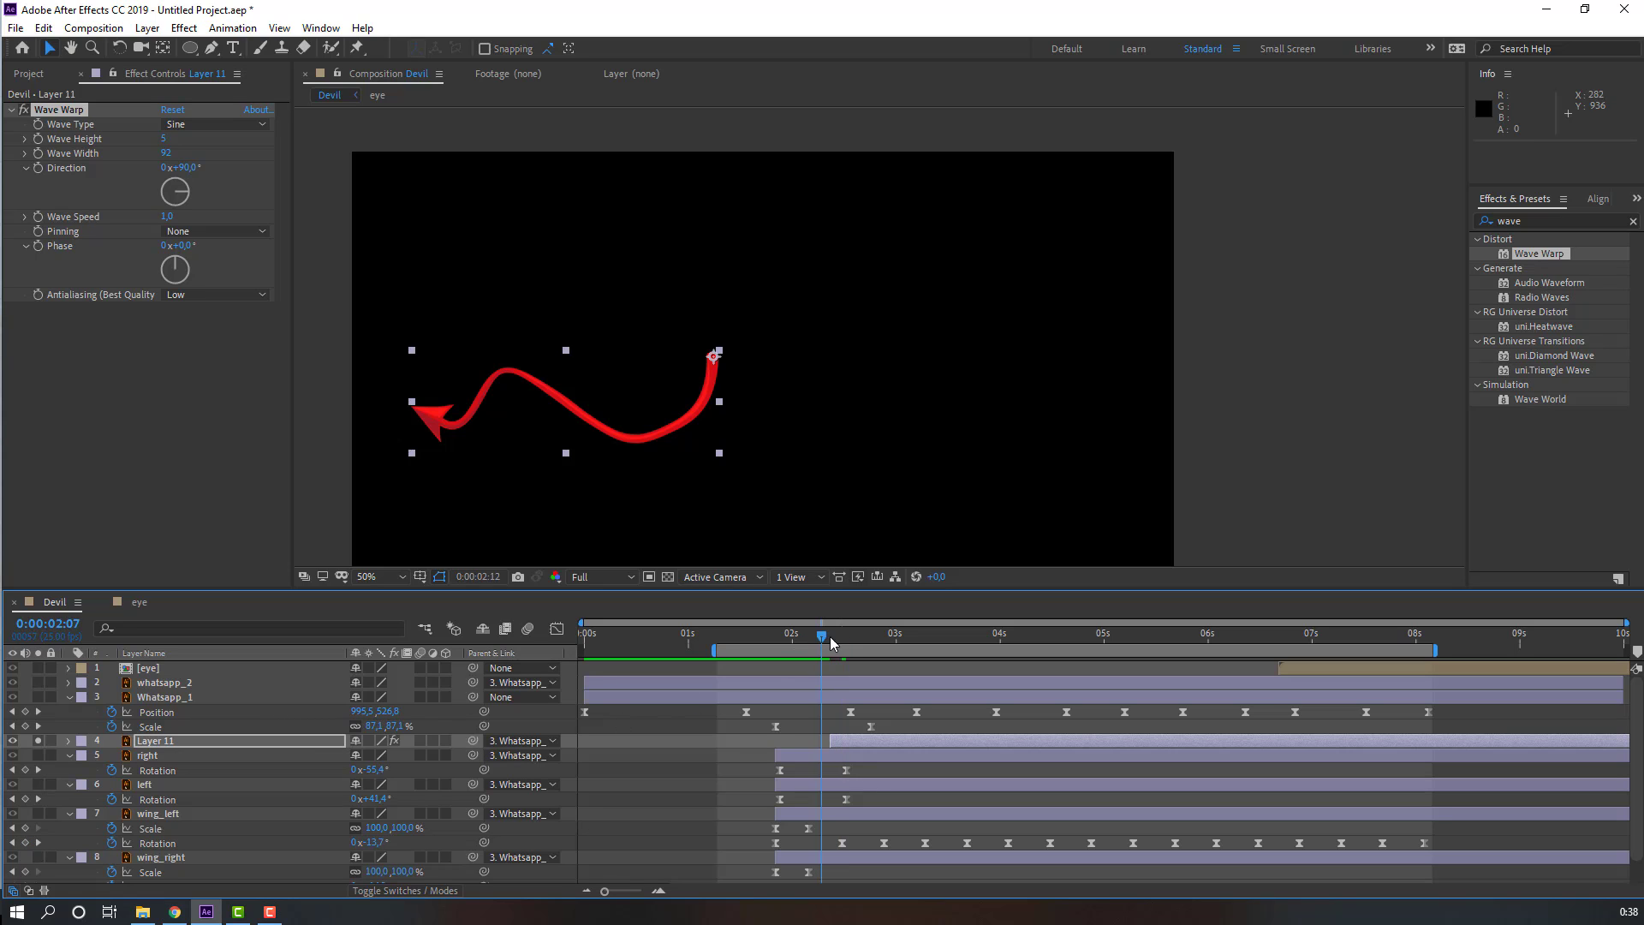
pyautogui.moveTo(830, 644); pyautogui.dragTo(851, 644)
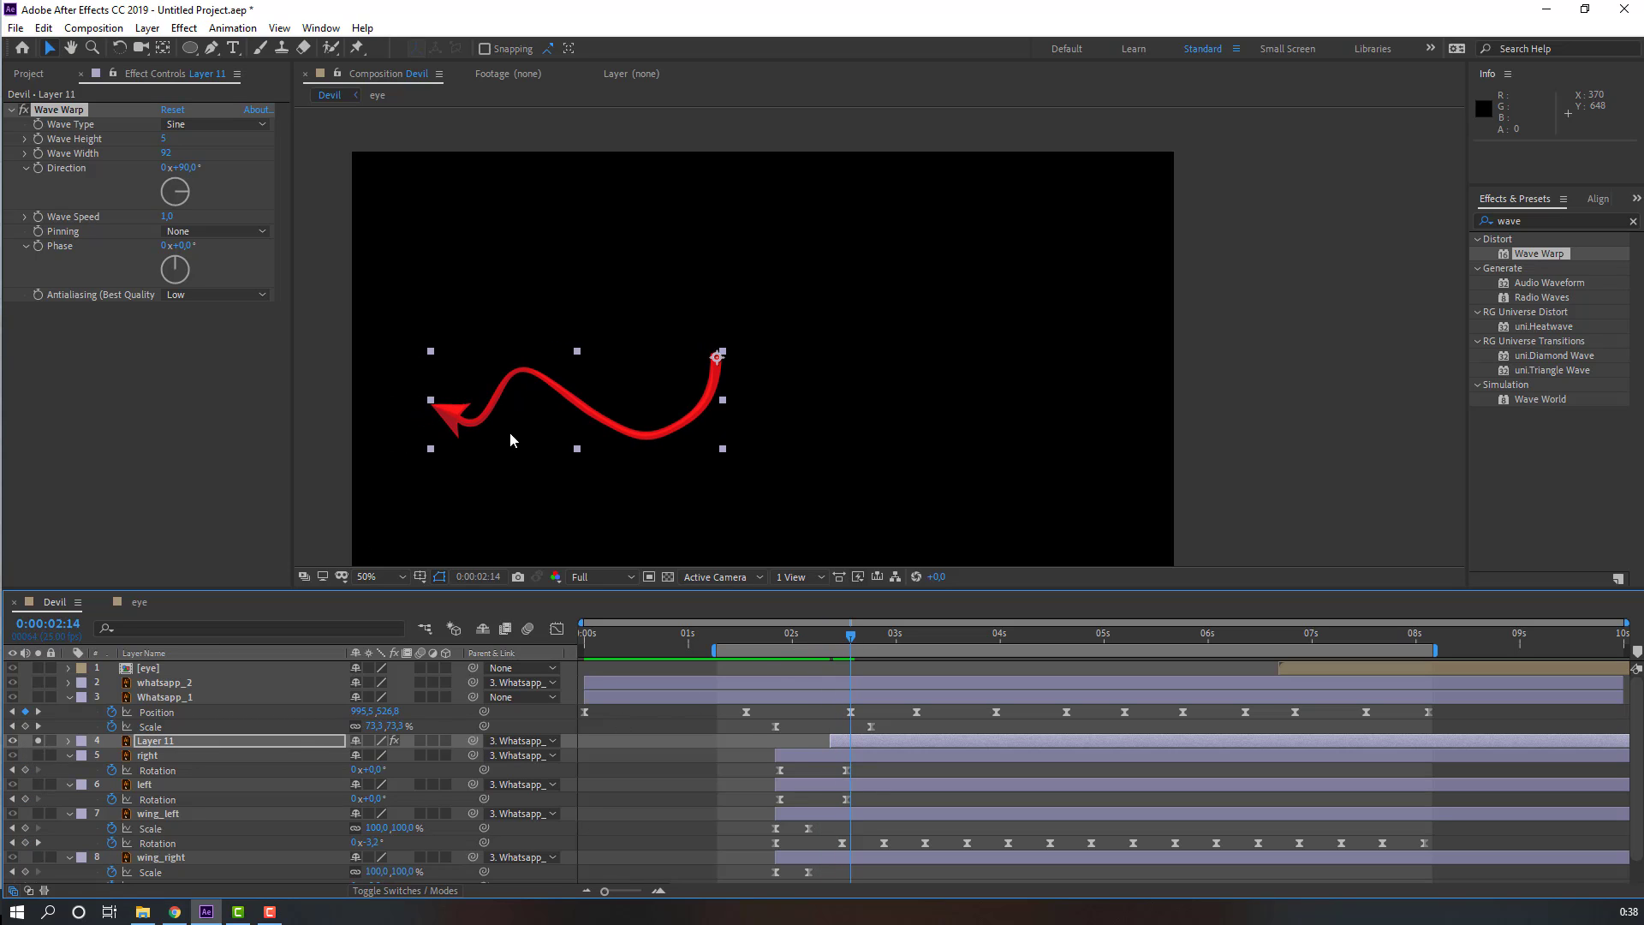
pyautogui.scroll(1, 511, 440)
pyautogui.moveTo(489, 483); pyautogui.dragTo(902, 342)
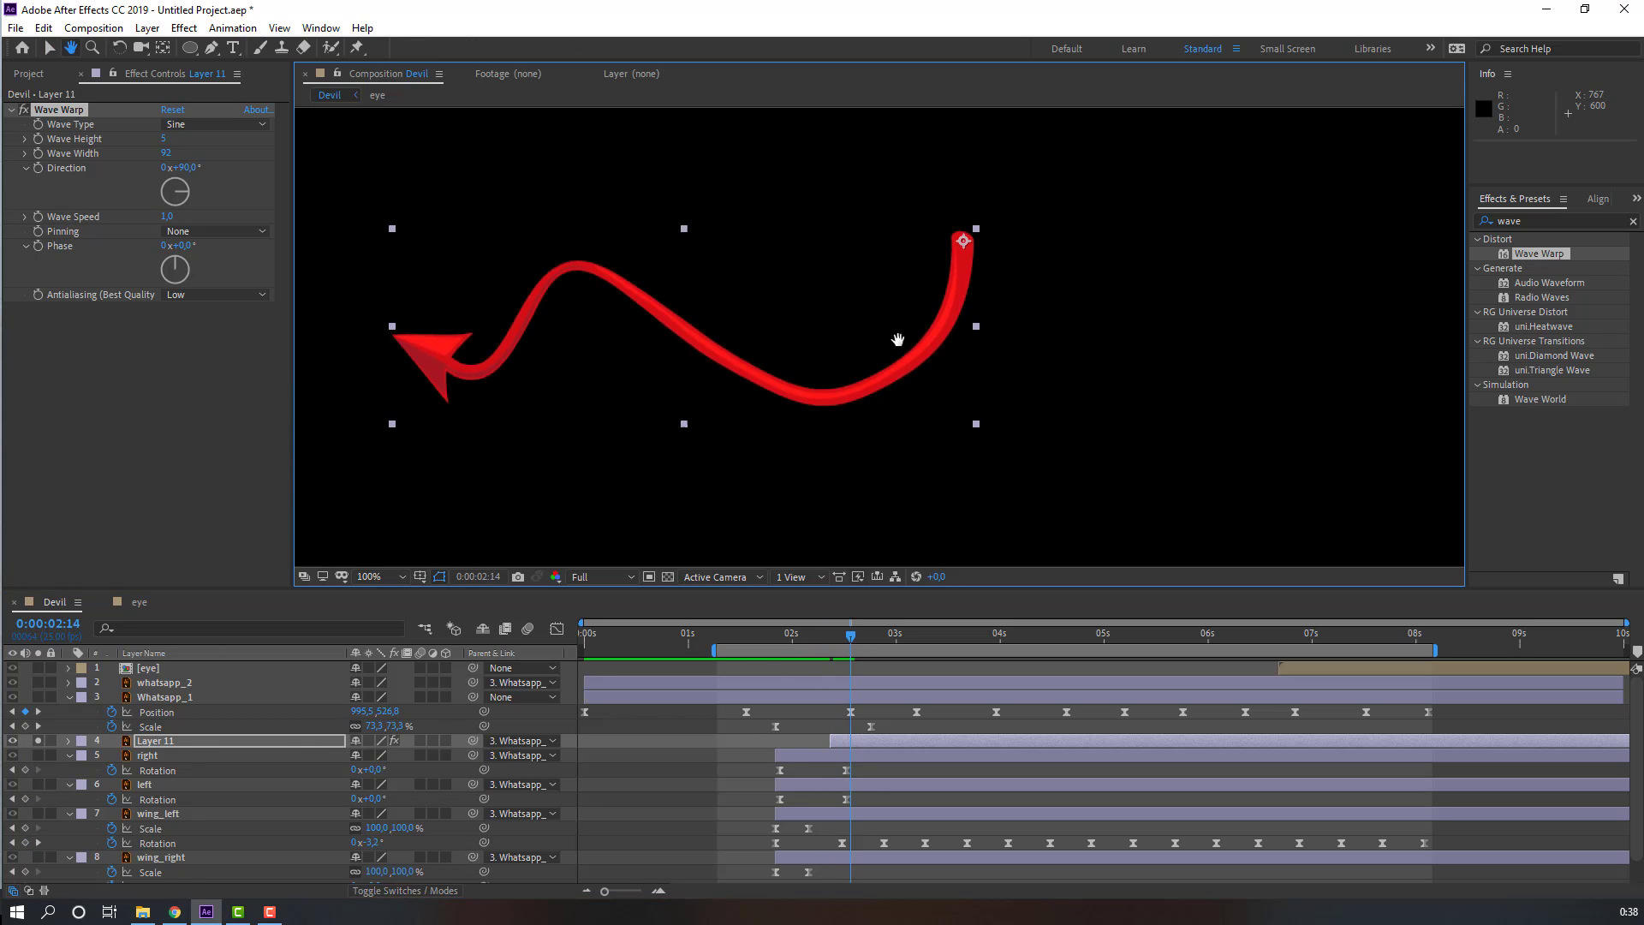
pyautogui.click(212, 47)
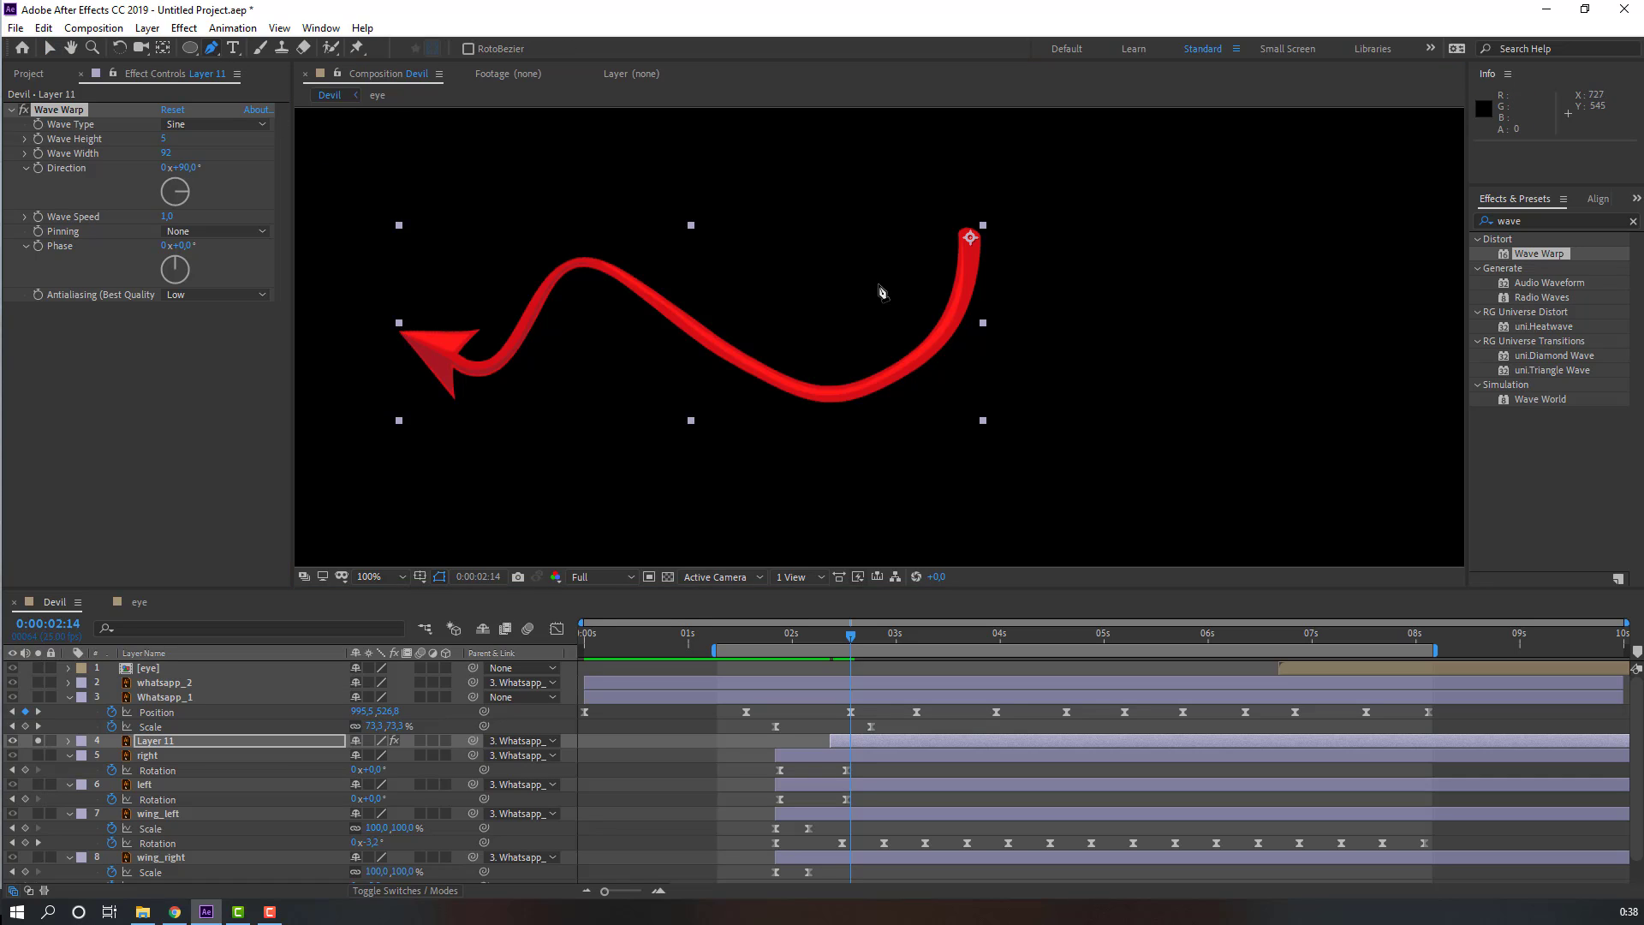
pyautogui.click(967, 229)
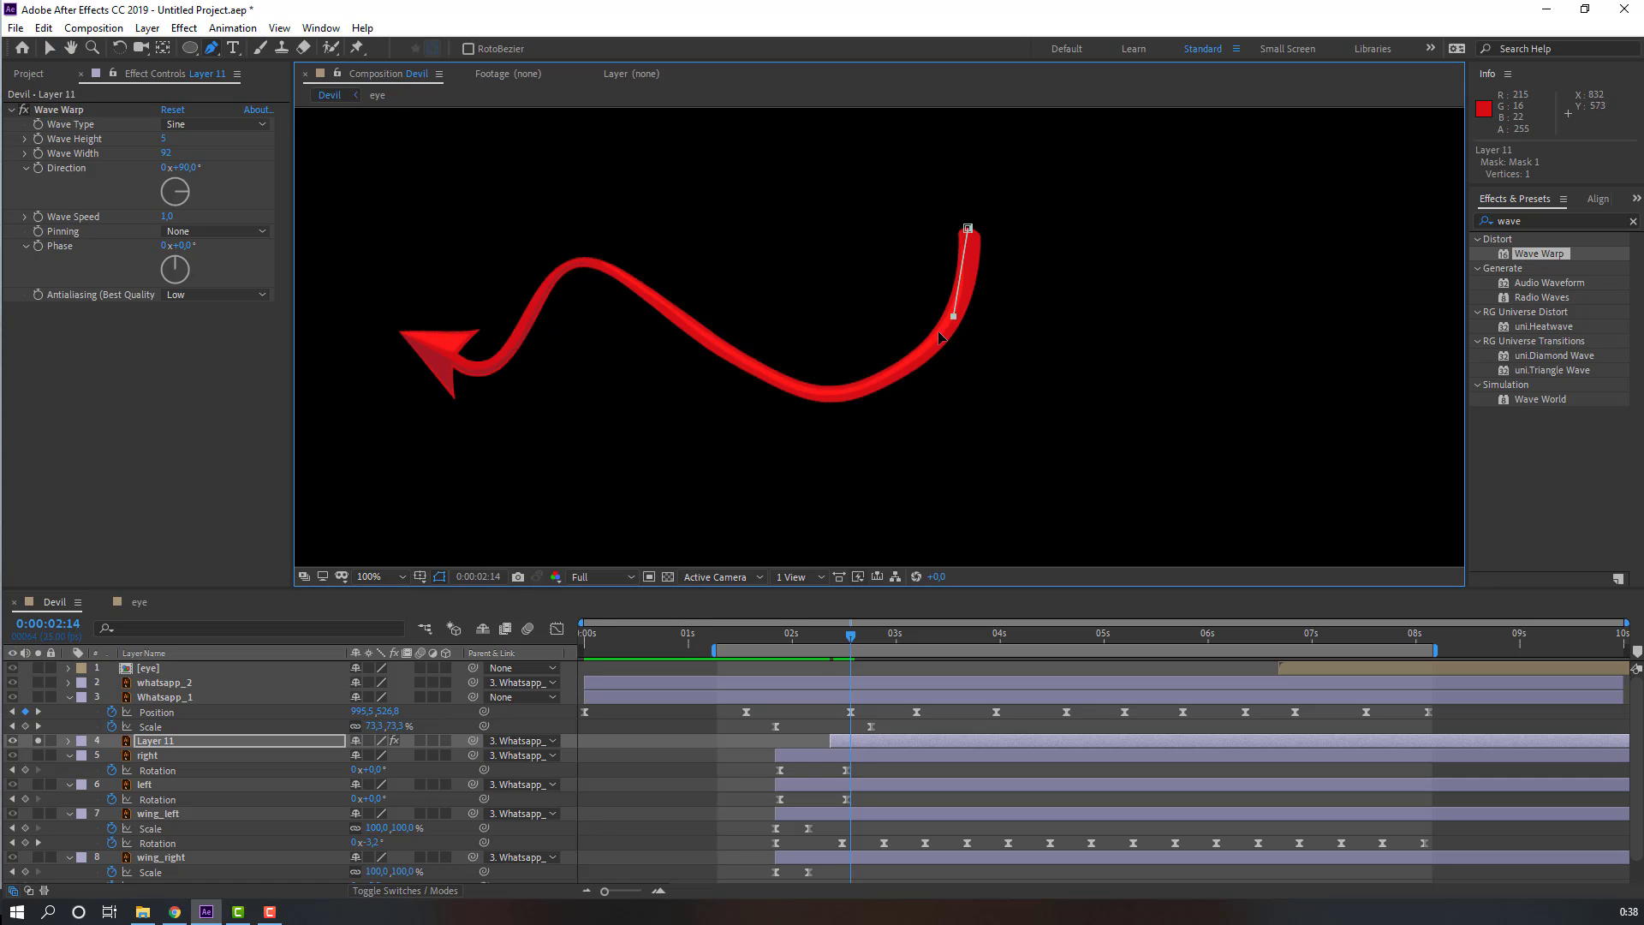
pyautogui.moveTo(857, 390); pyautogui.dragTo(707, 329)
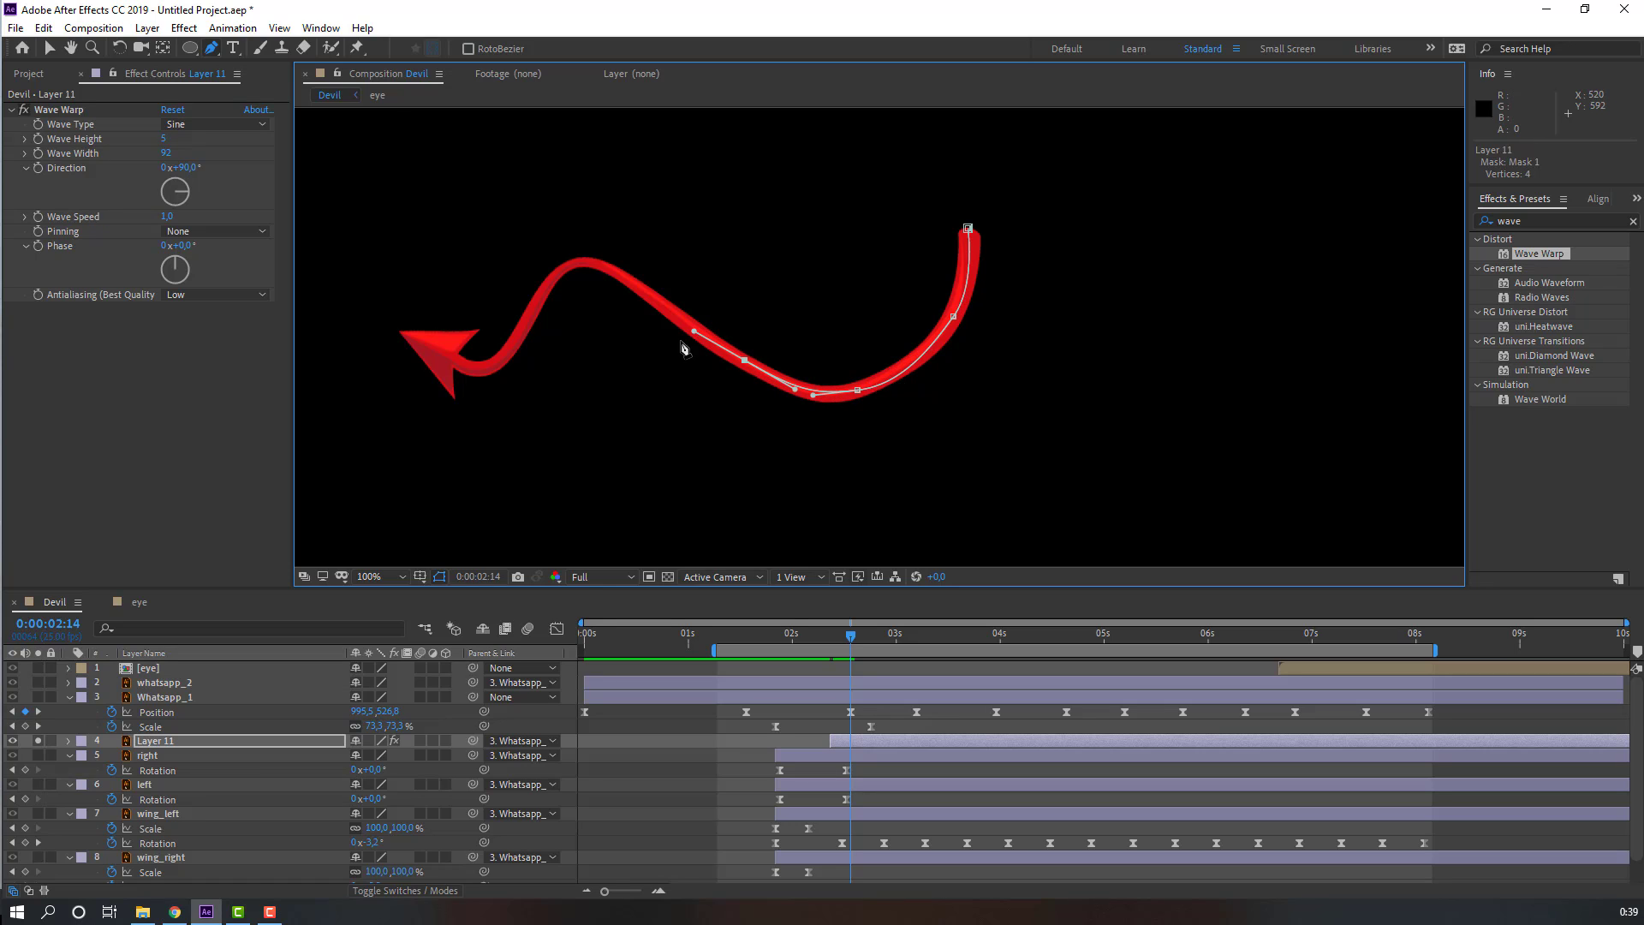
pyautogui.moveTo(628, 284); pyautogui.dragTo(549, 287)
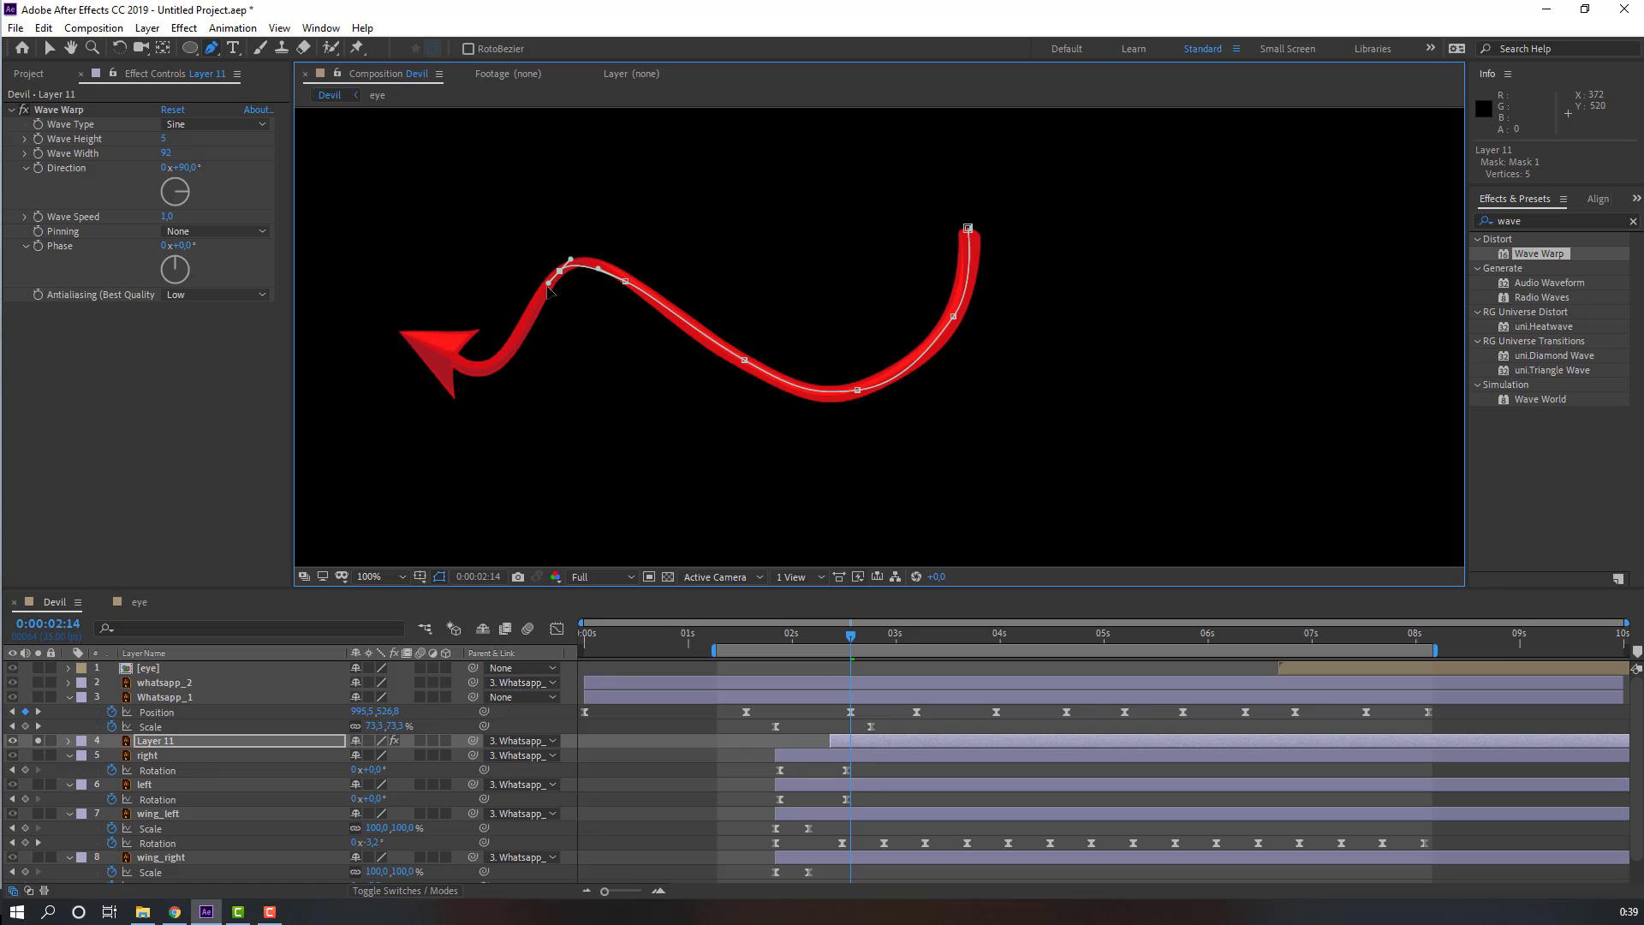
pyautogui.moveTo(516, 347); pyautogui.dragTo(450, 367)
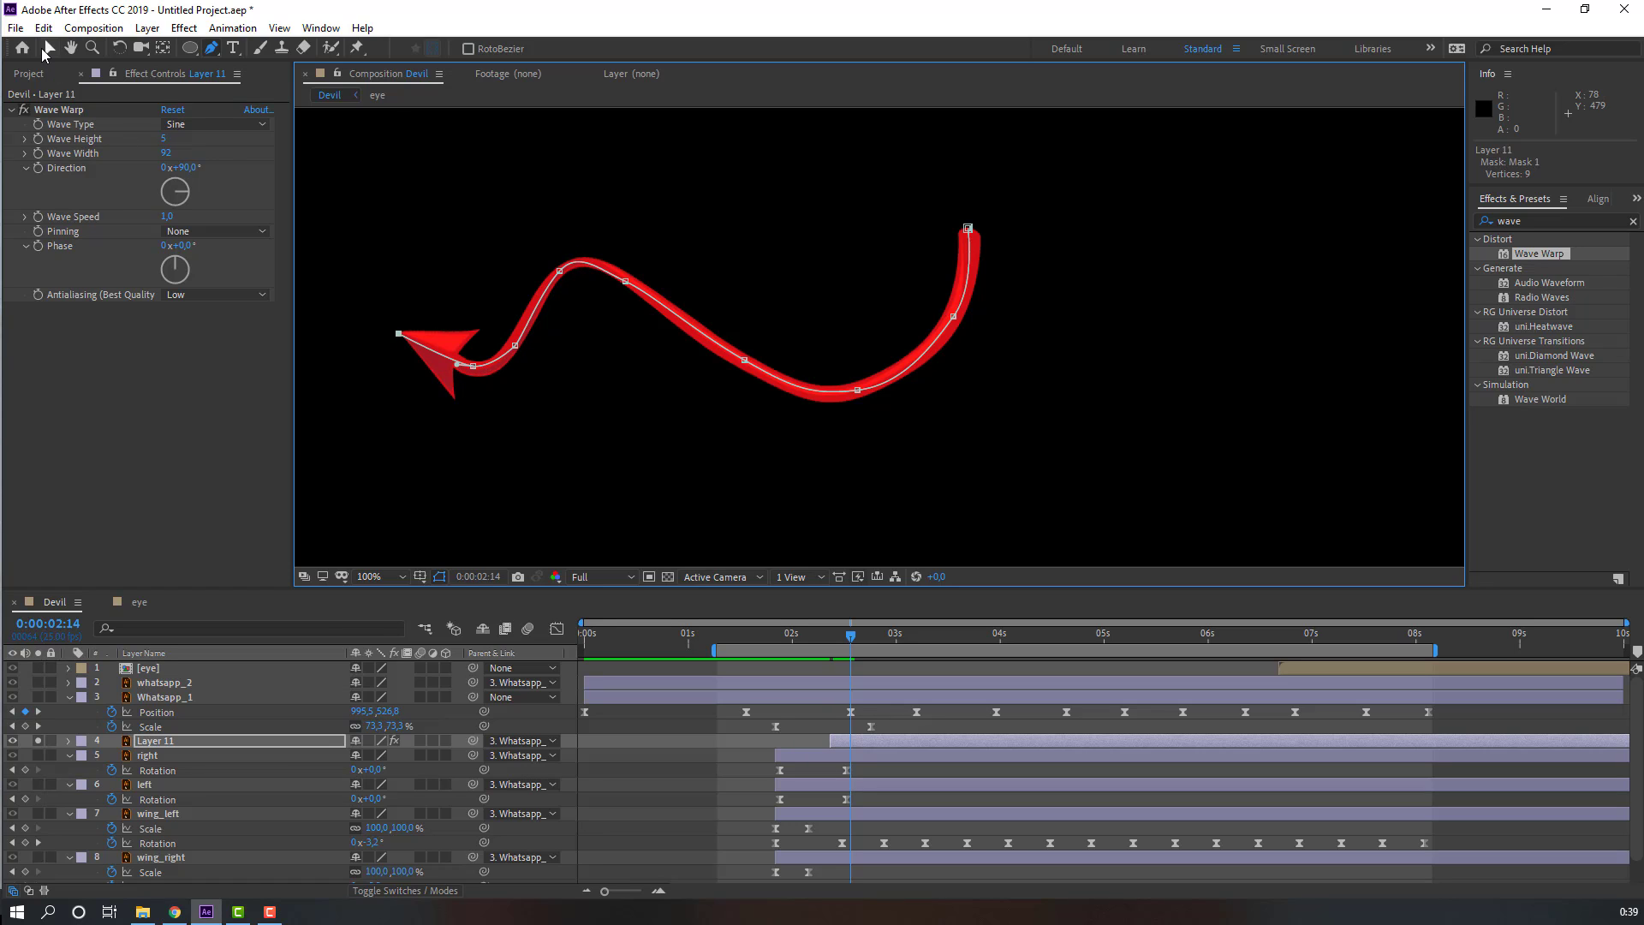
pyautogui.click(45, 49)
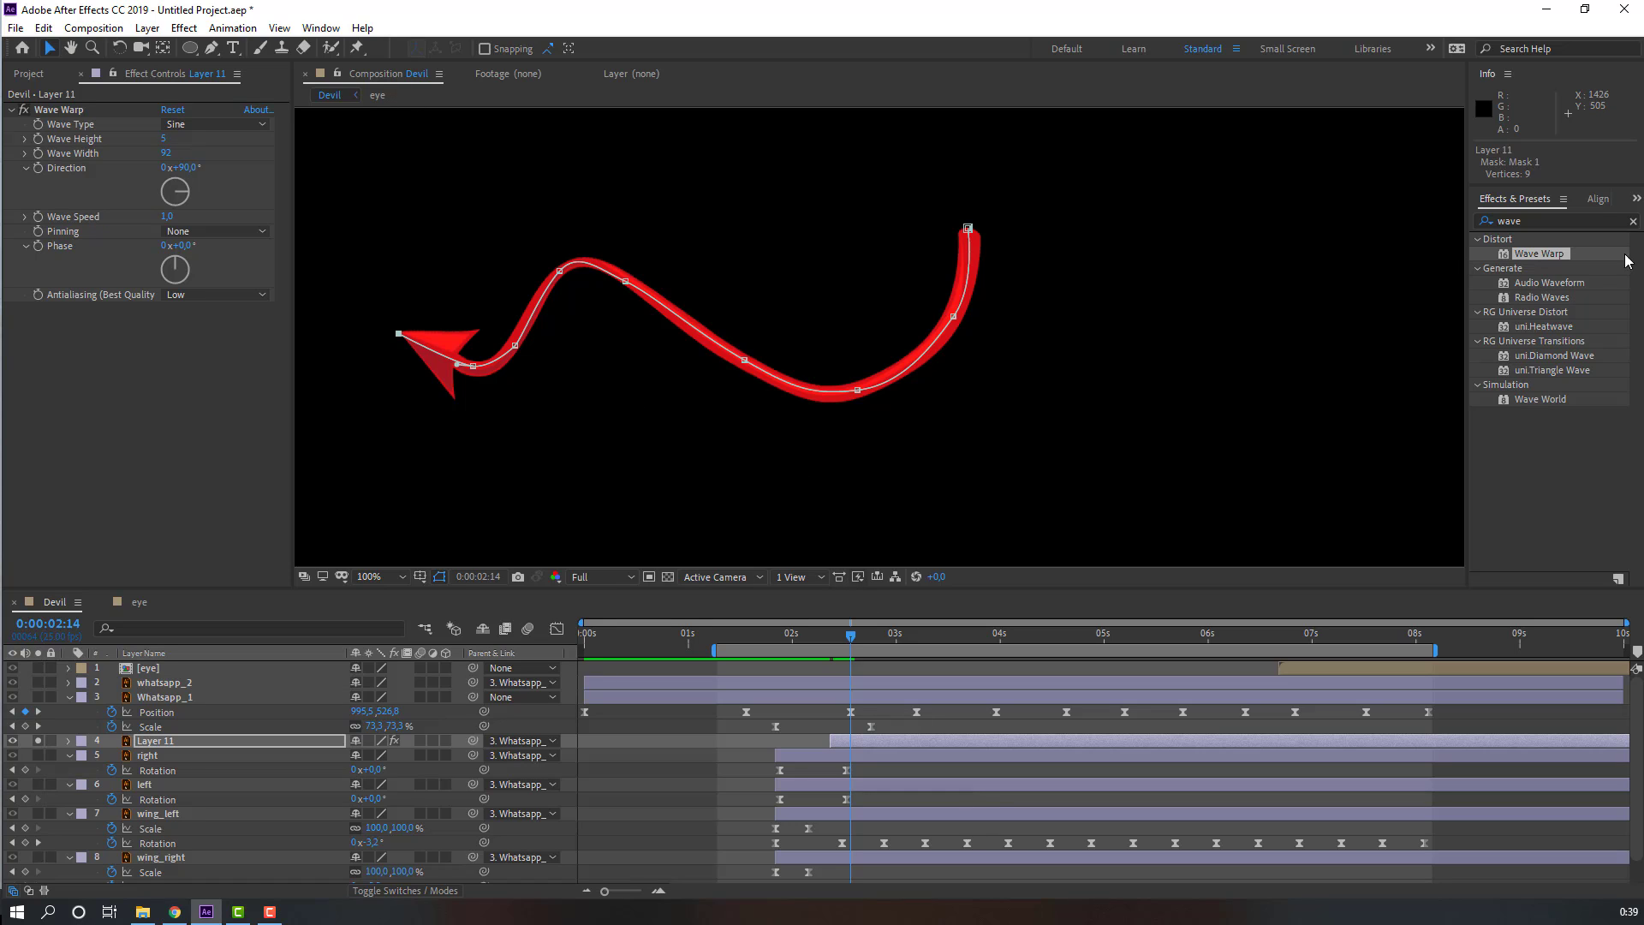
# Step: Search for the Stroke effect and apply it to the tail layer
pyautogui.click(1546, 214)
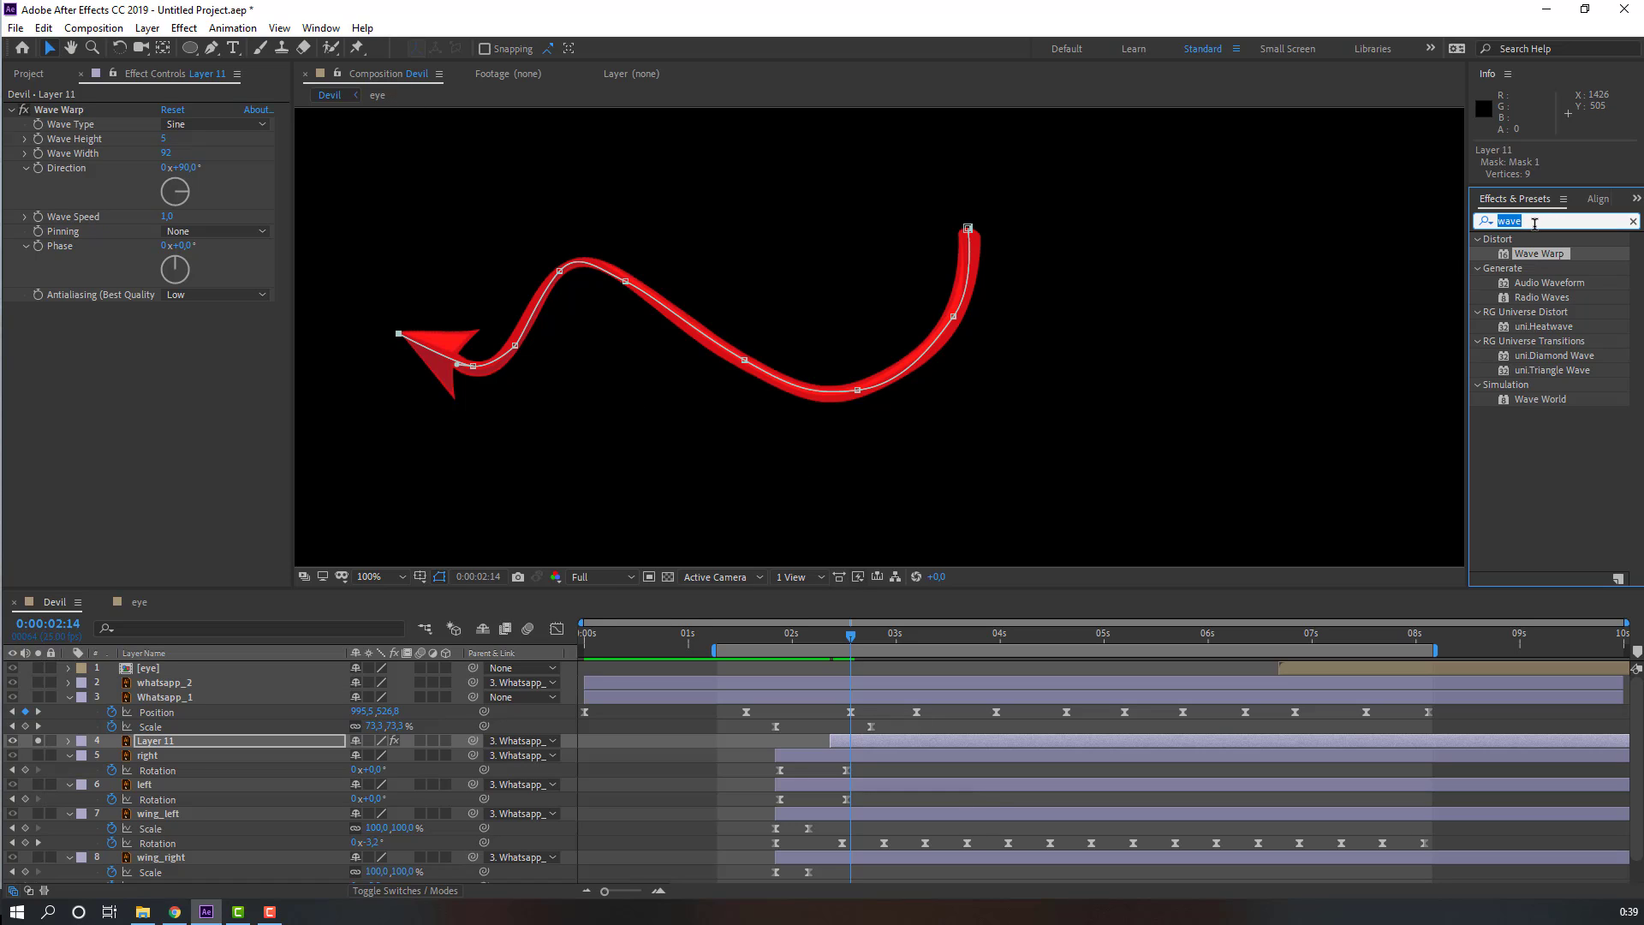
pyautogui.write('str')
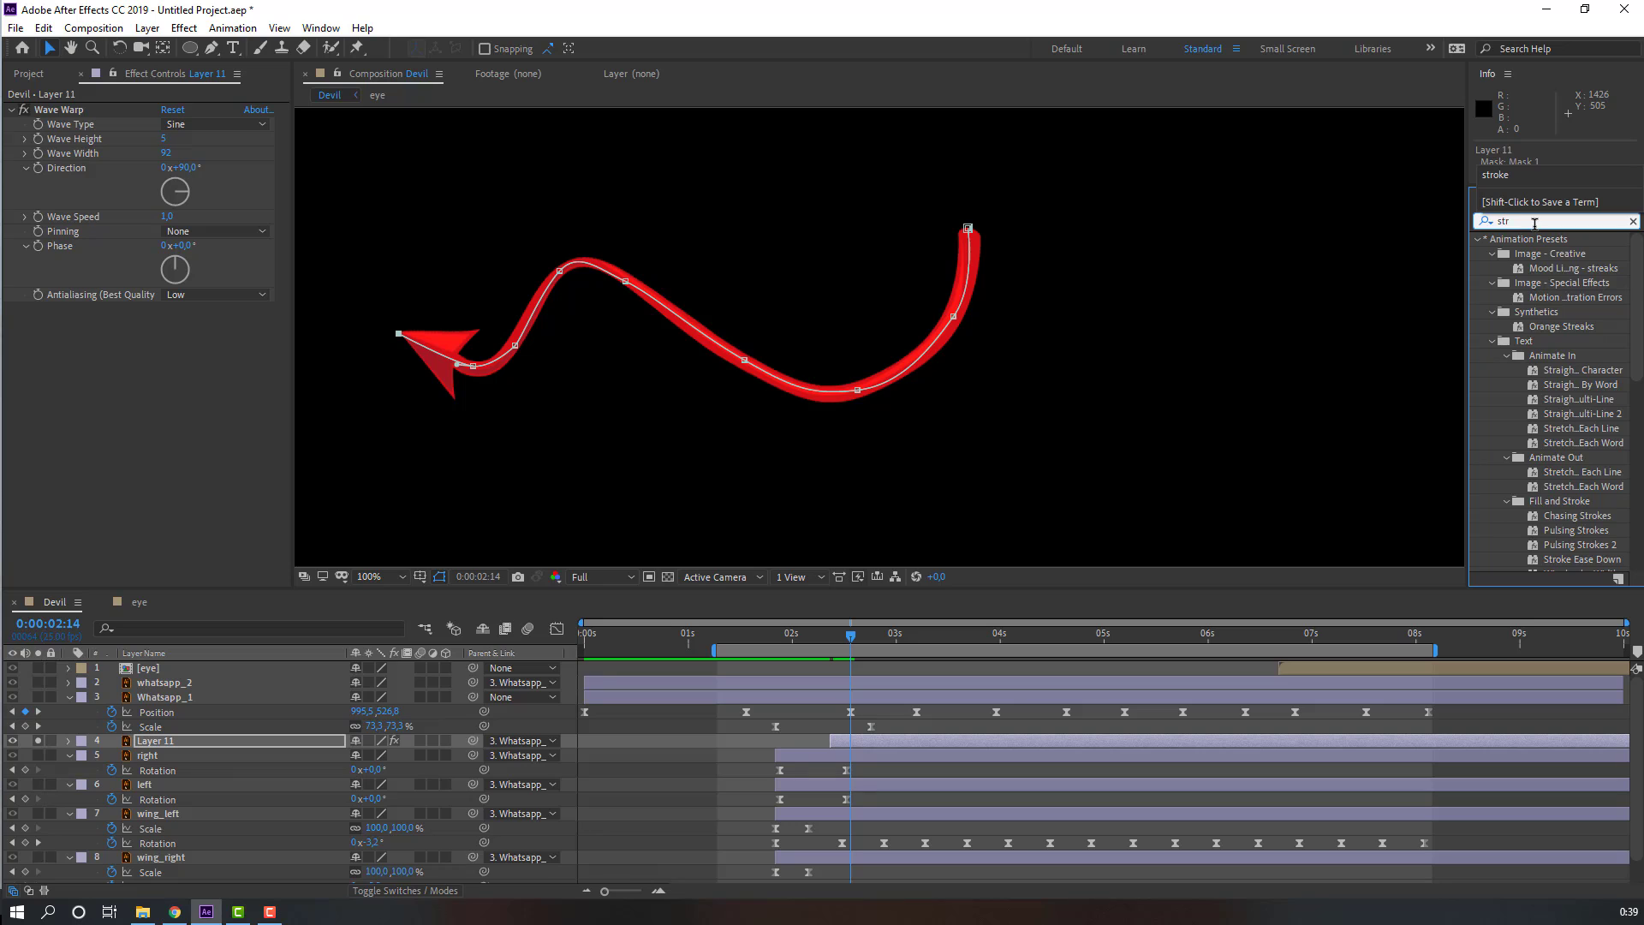
pyautogui.write('ok')
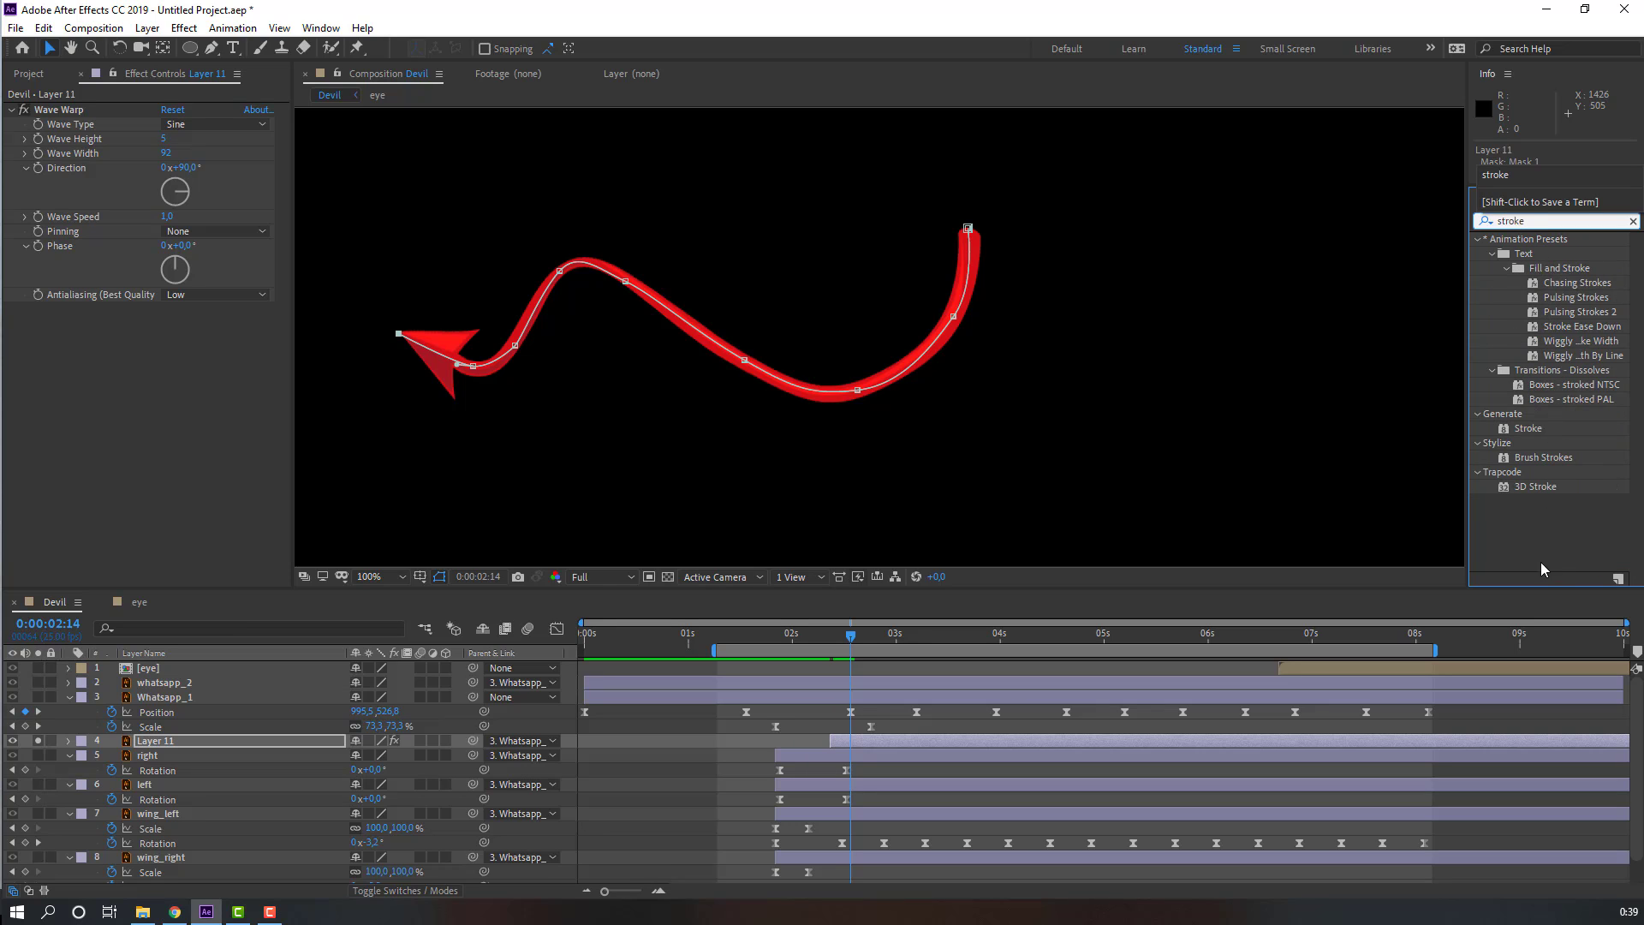
pyautogui.write('e')
pyautogui.moveTo(1524, 429)
pyautogui.mouseDown()
pyautogui.moveTo(1100, 644)
pyautogui.moveTo(835, 753)
pyautogui.moveTo(841, 780)
pyautogui.mouseUp()
pyautogui.click(848, 739)
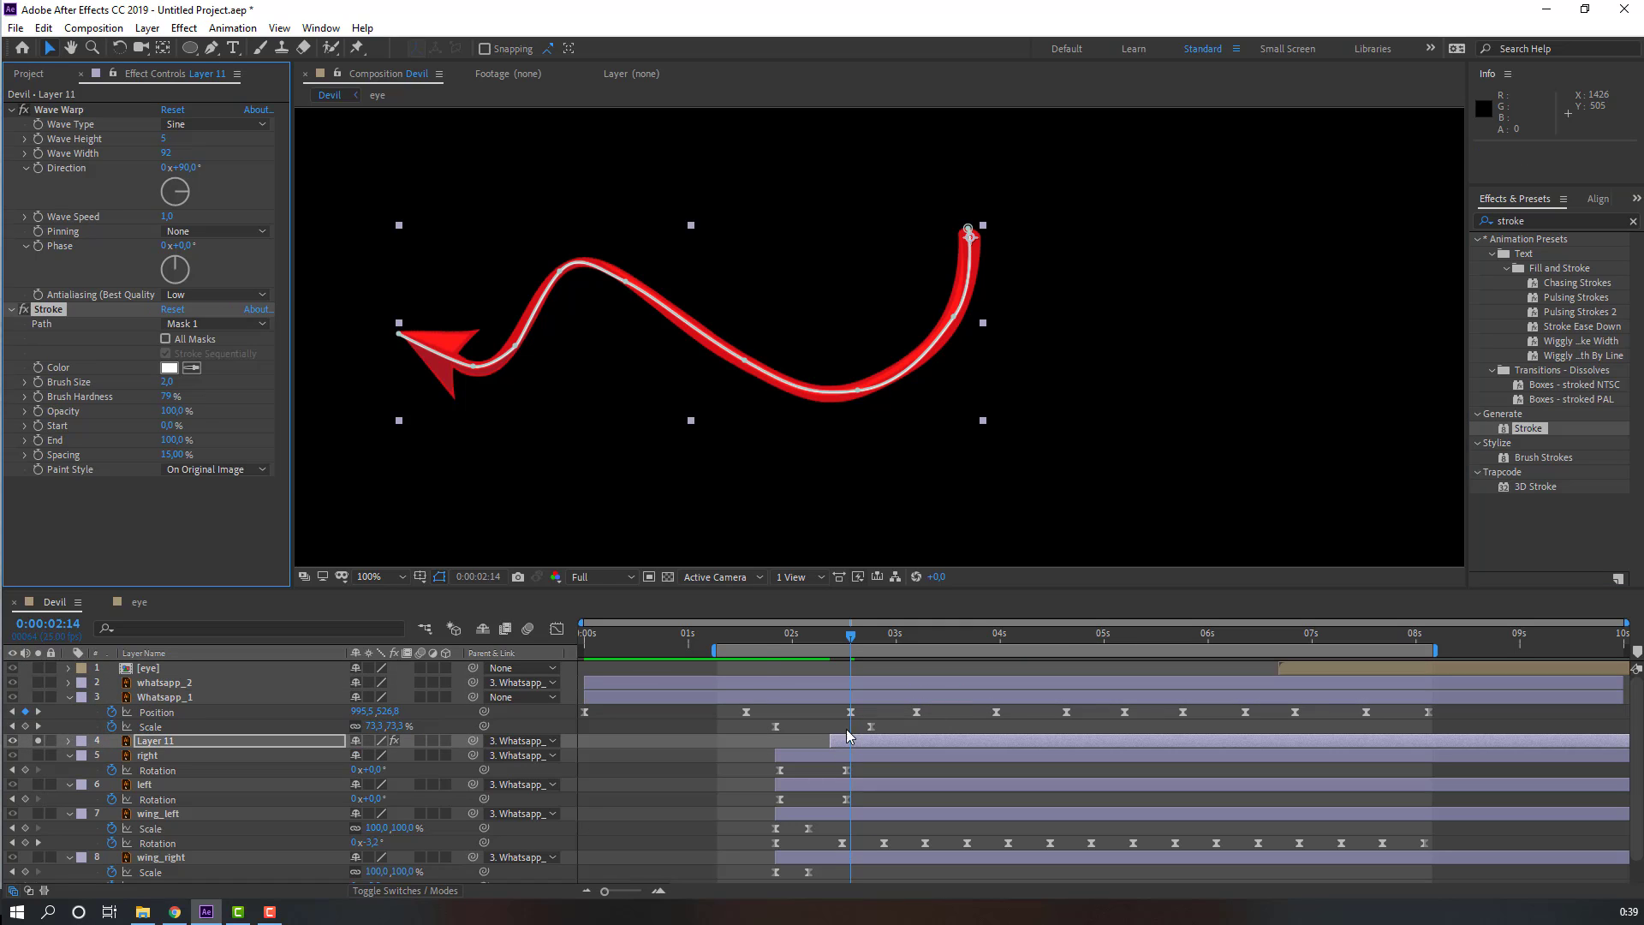
# Step: Set Stroke's paint style to Reveal Original Image and its brush size to about 30
pyautogui.click(196, 473)
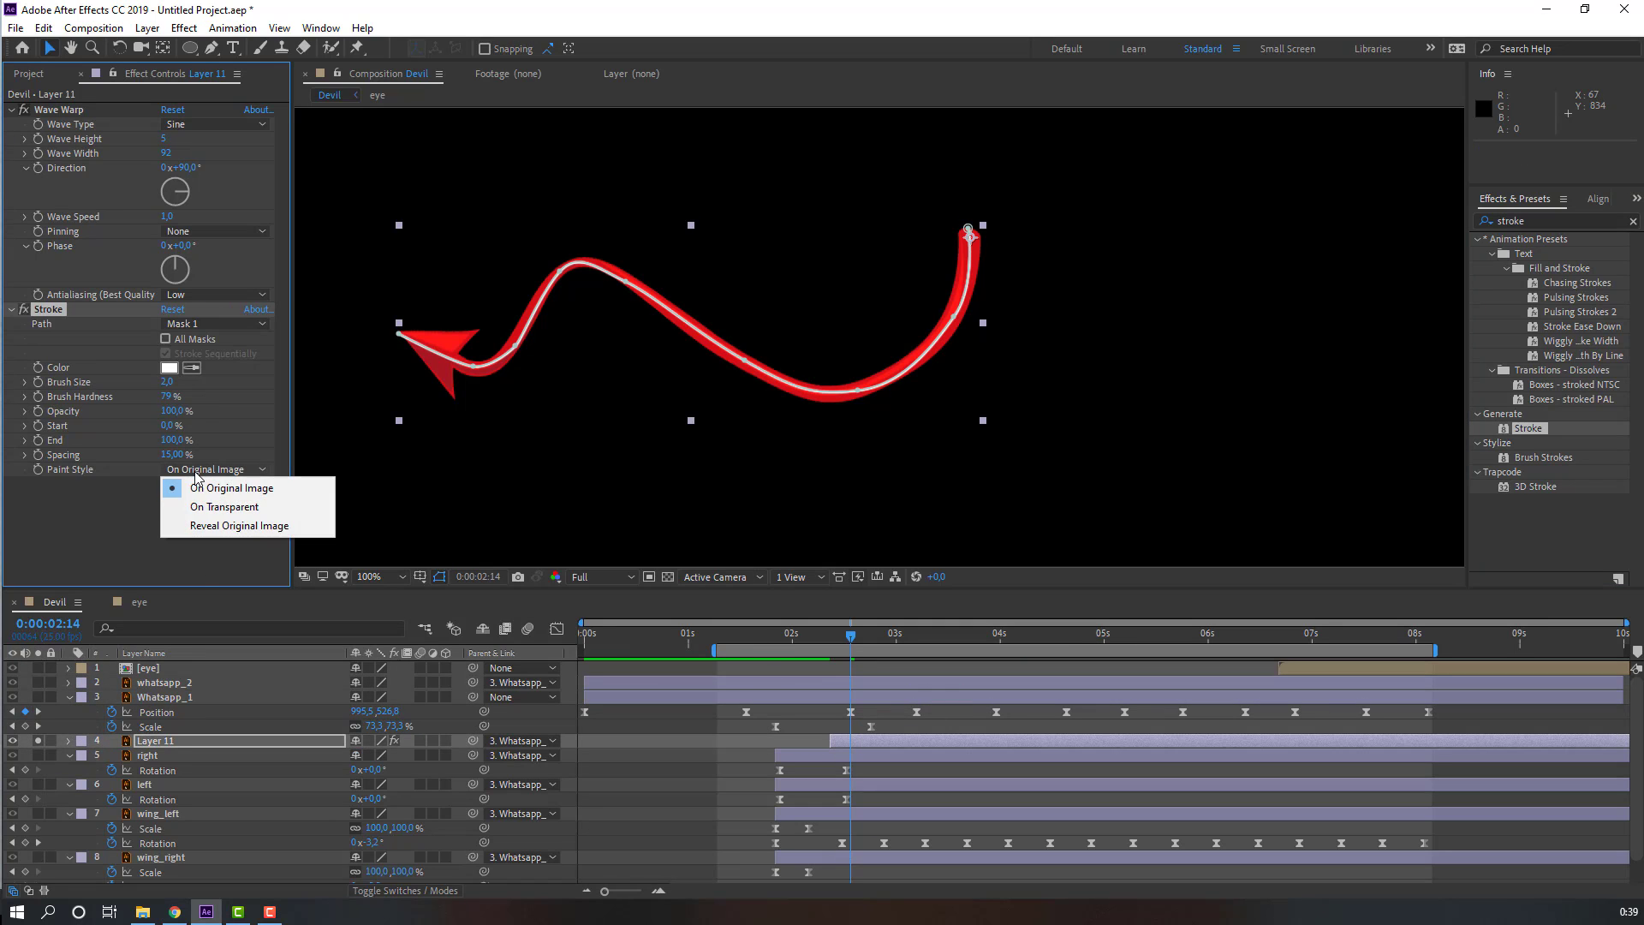
pyautogui.click(261, 526)
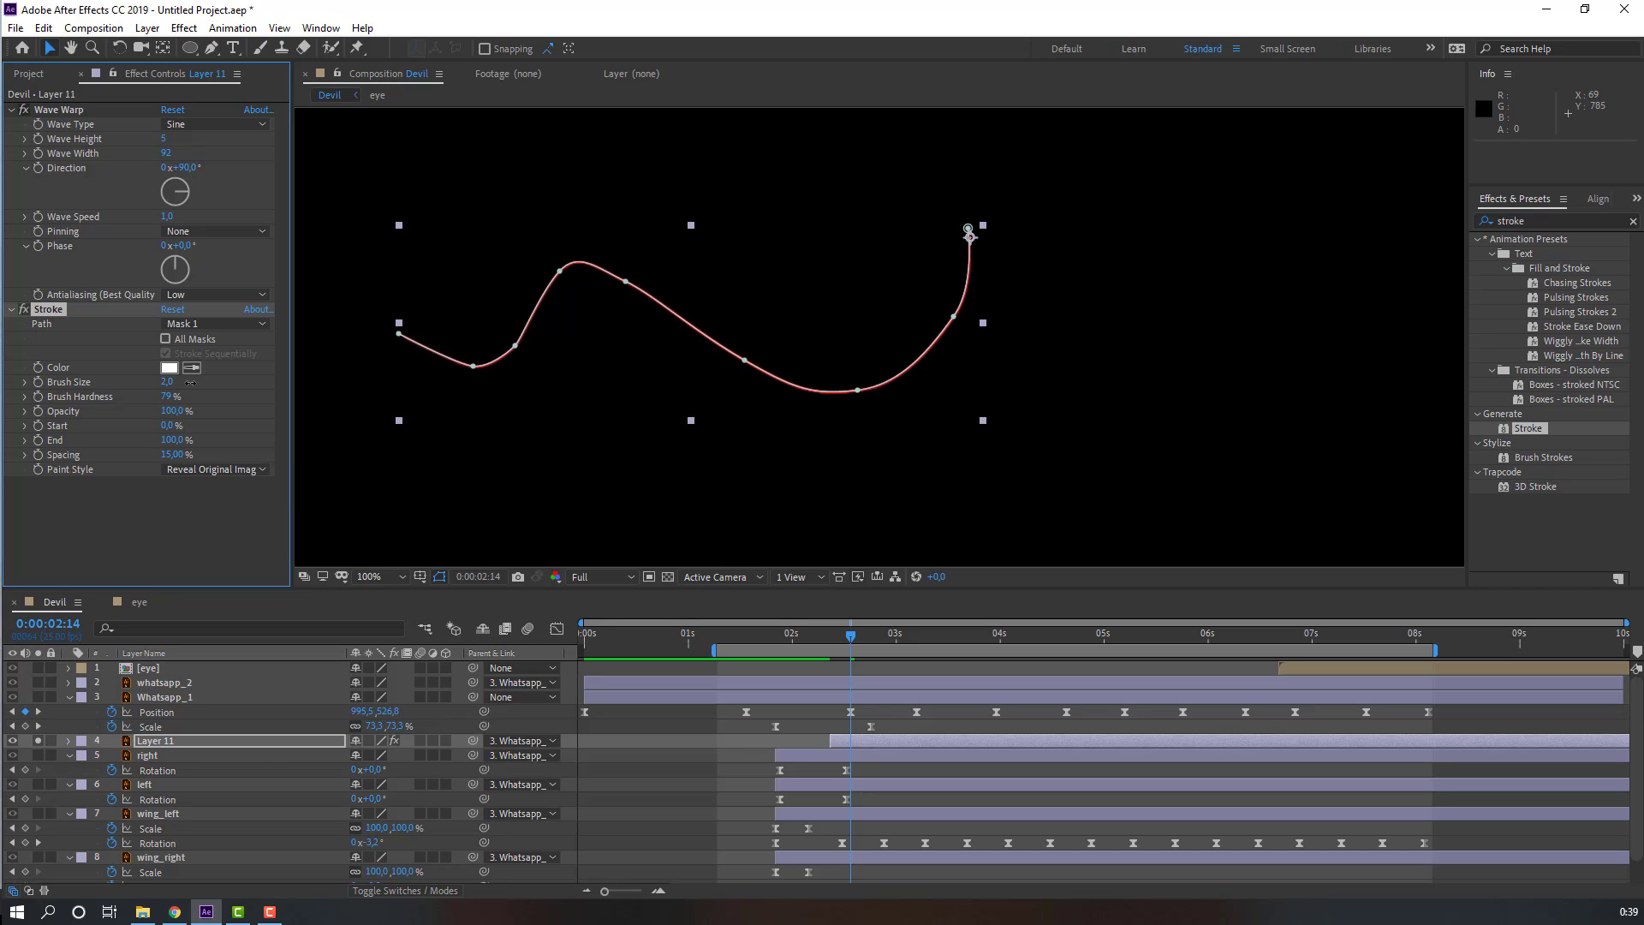
pyautogui.moveTo(190, 383); pyautogui.dragTo(343, 375)
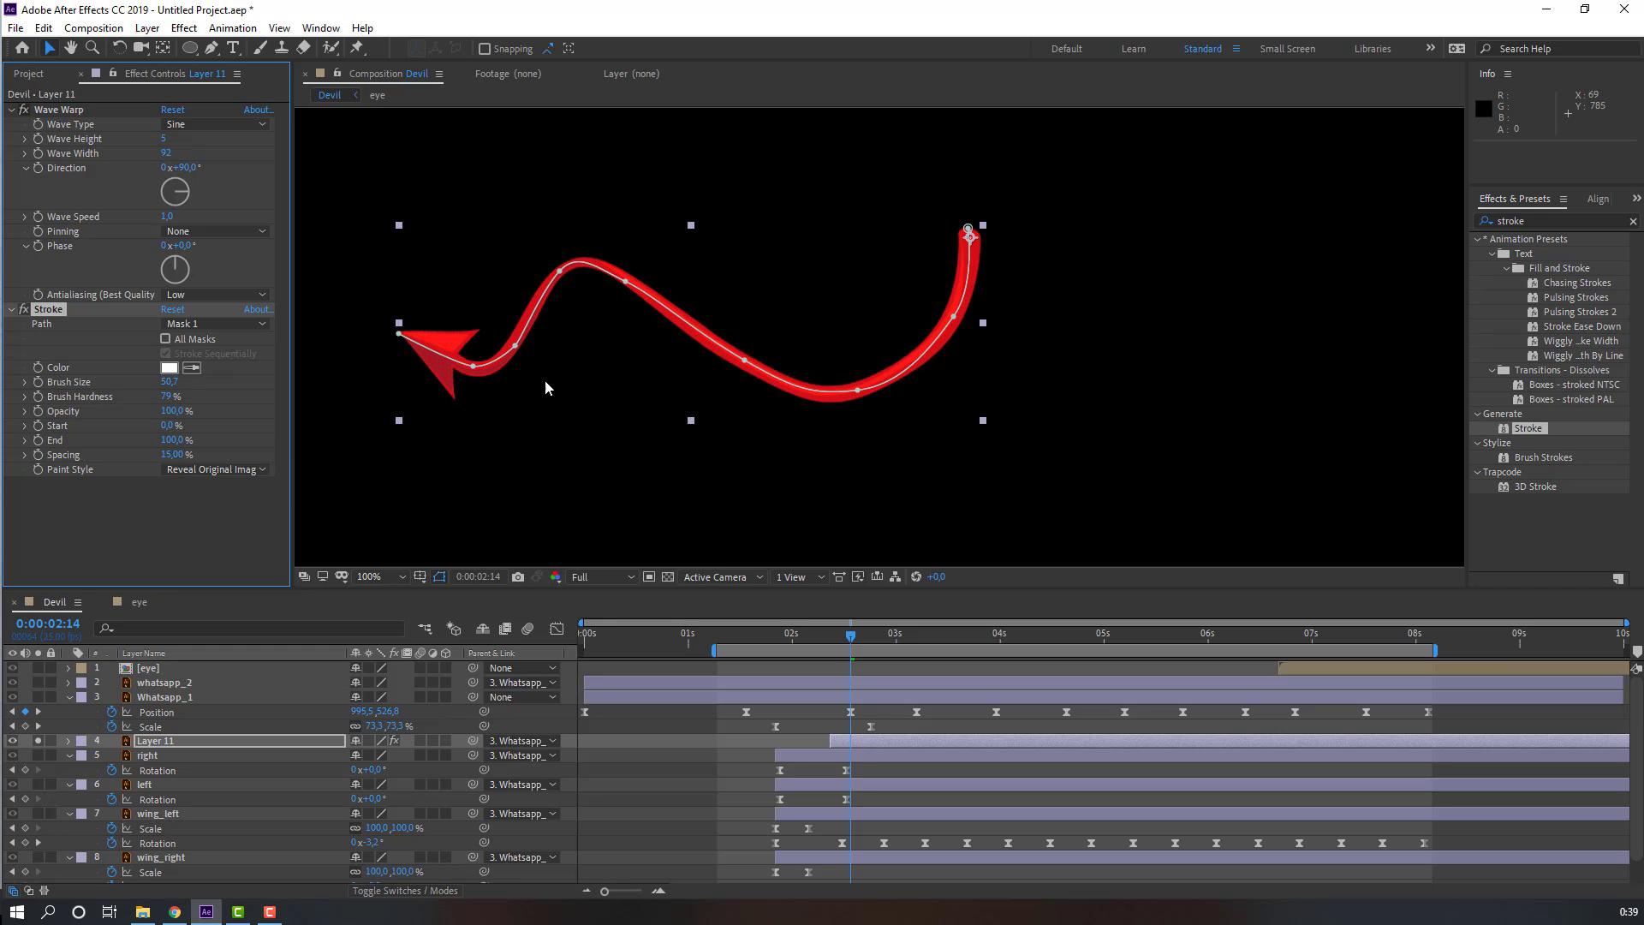
# Step: At about 2 seconds 9 frames, set the Stroke's End to 0%
pyautogui.moveTo(173, 440)
pyautogui.mouseDown()
pyautogui.moveTo(135, 432)
pyautogui.moveTo(171, 426)
pyautogui.mouseUp()
pyautogui.click(831, 635)
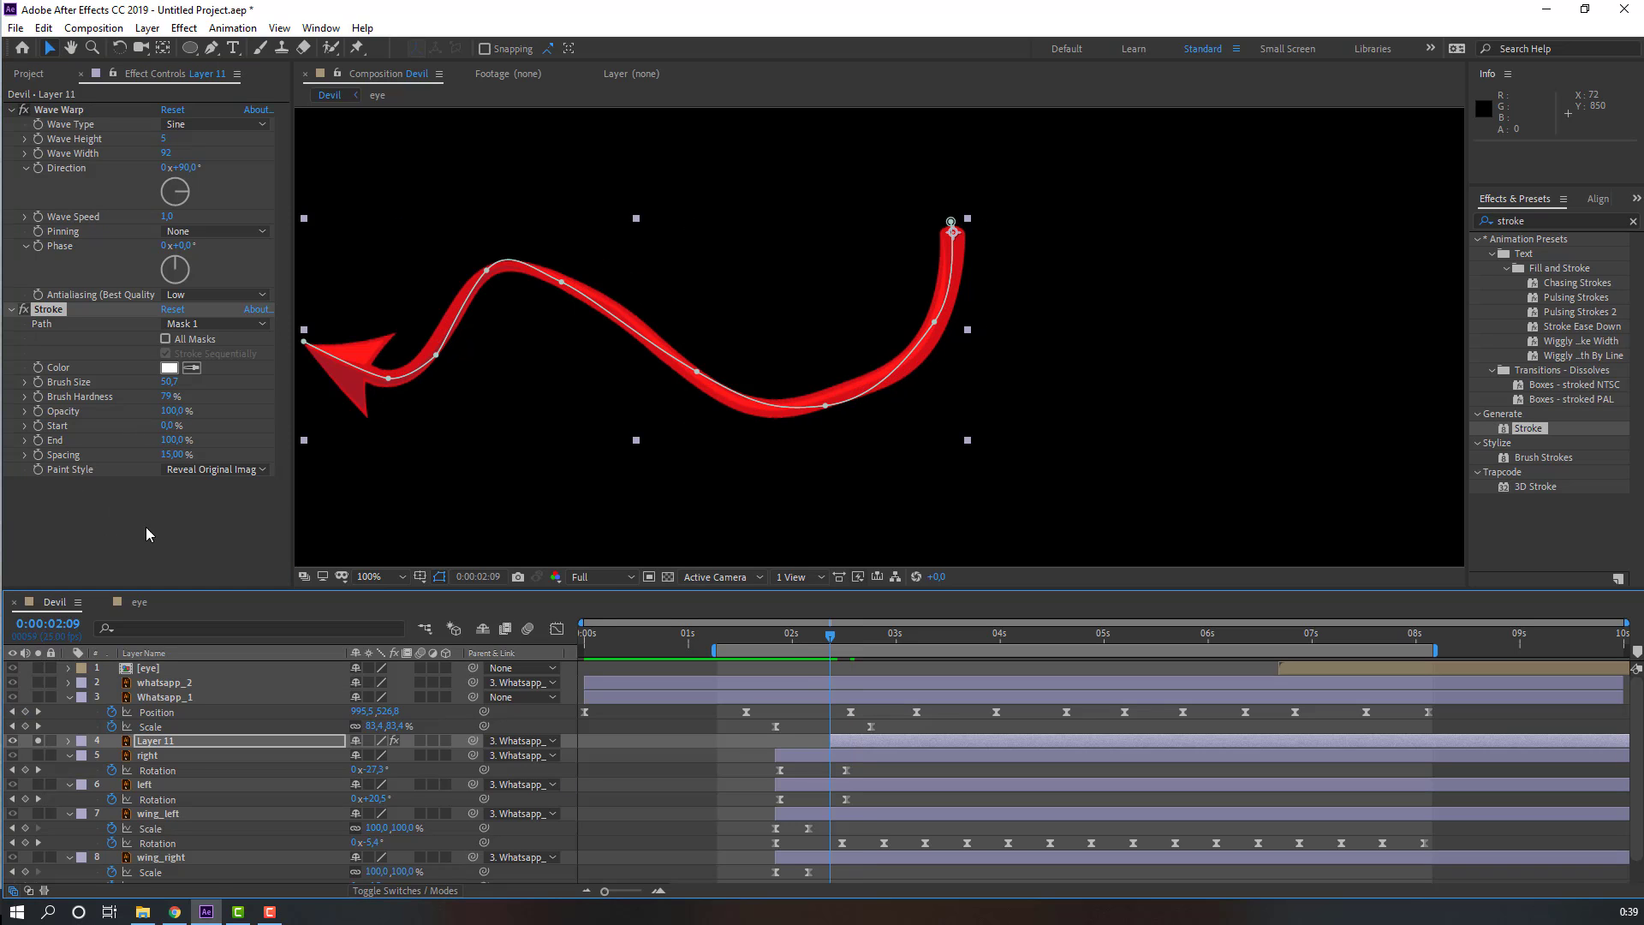
pyautogui.moveTo(171, 452); pyautogui.dragTo(58, 460)
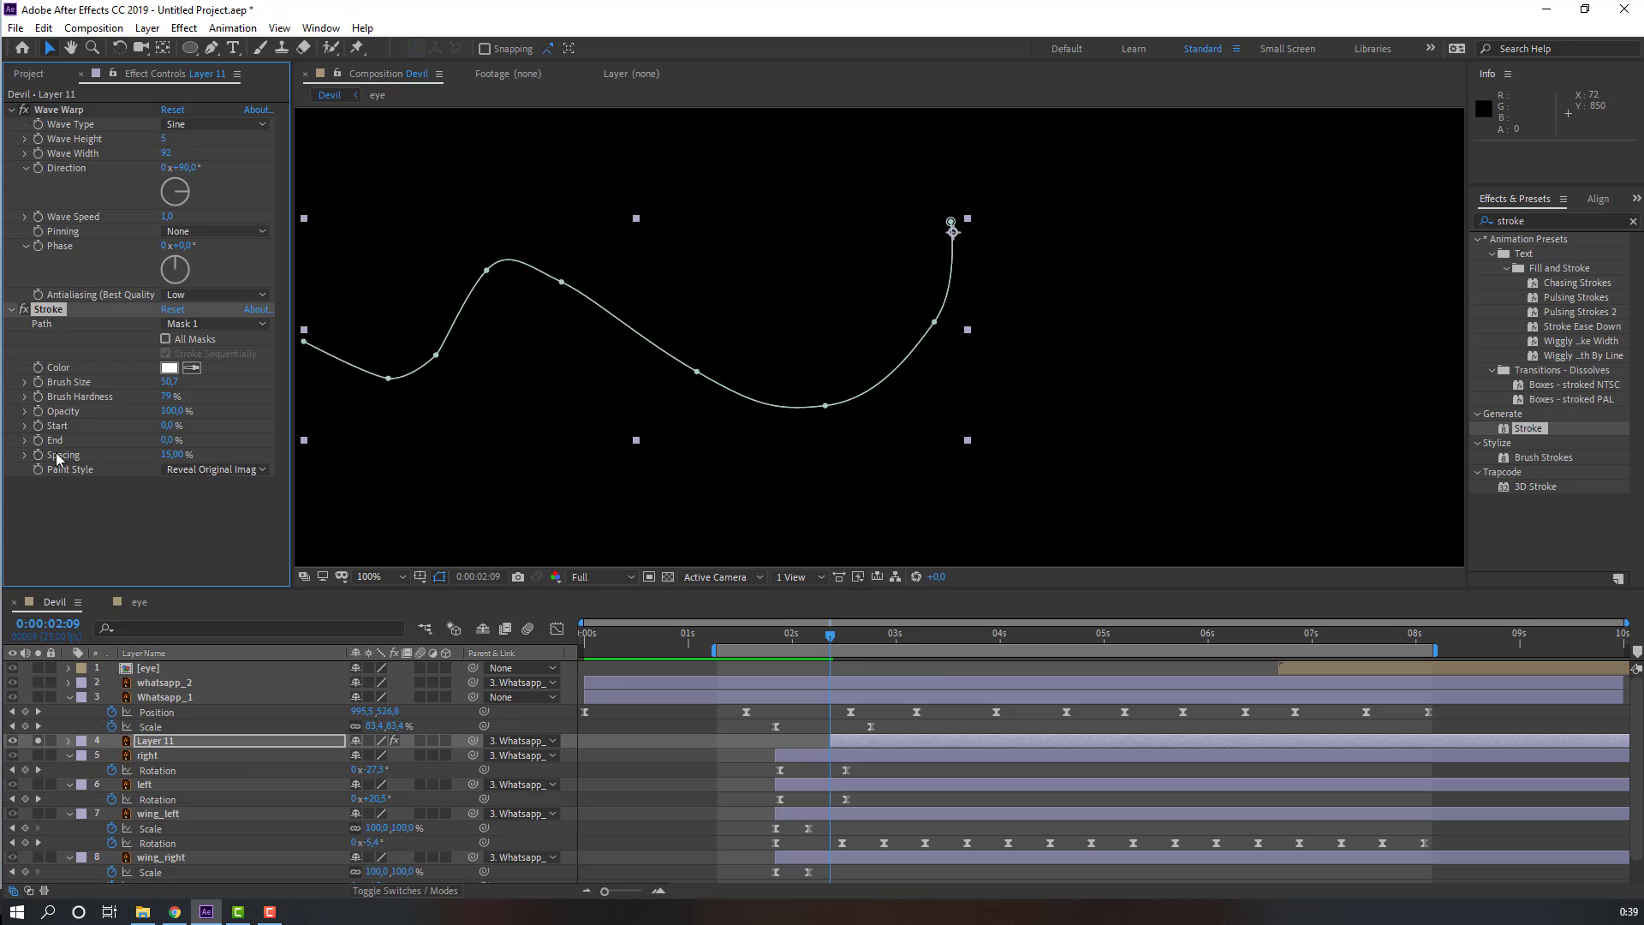
# Step: At about 2 seconds 24 frames, set the Stroke's End to 100% and preview the tail reveal
pyautogui.press('space')
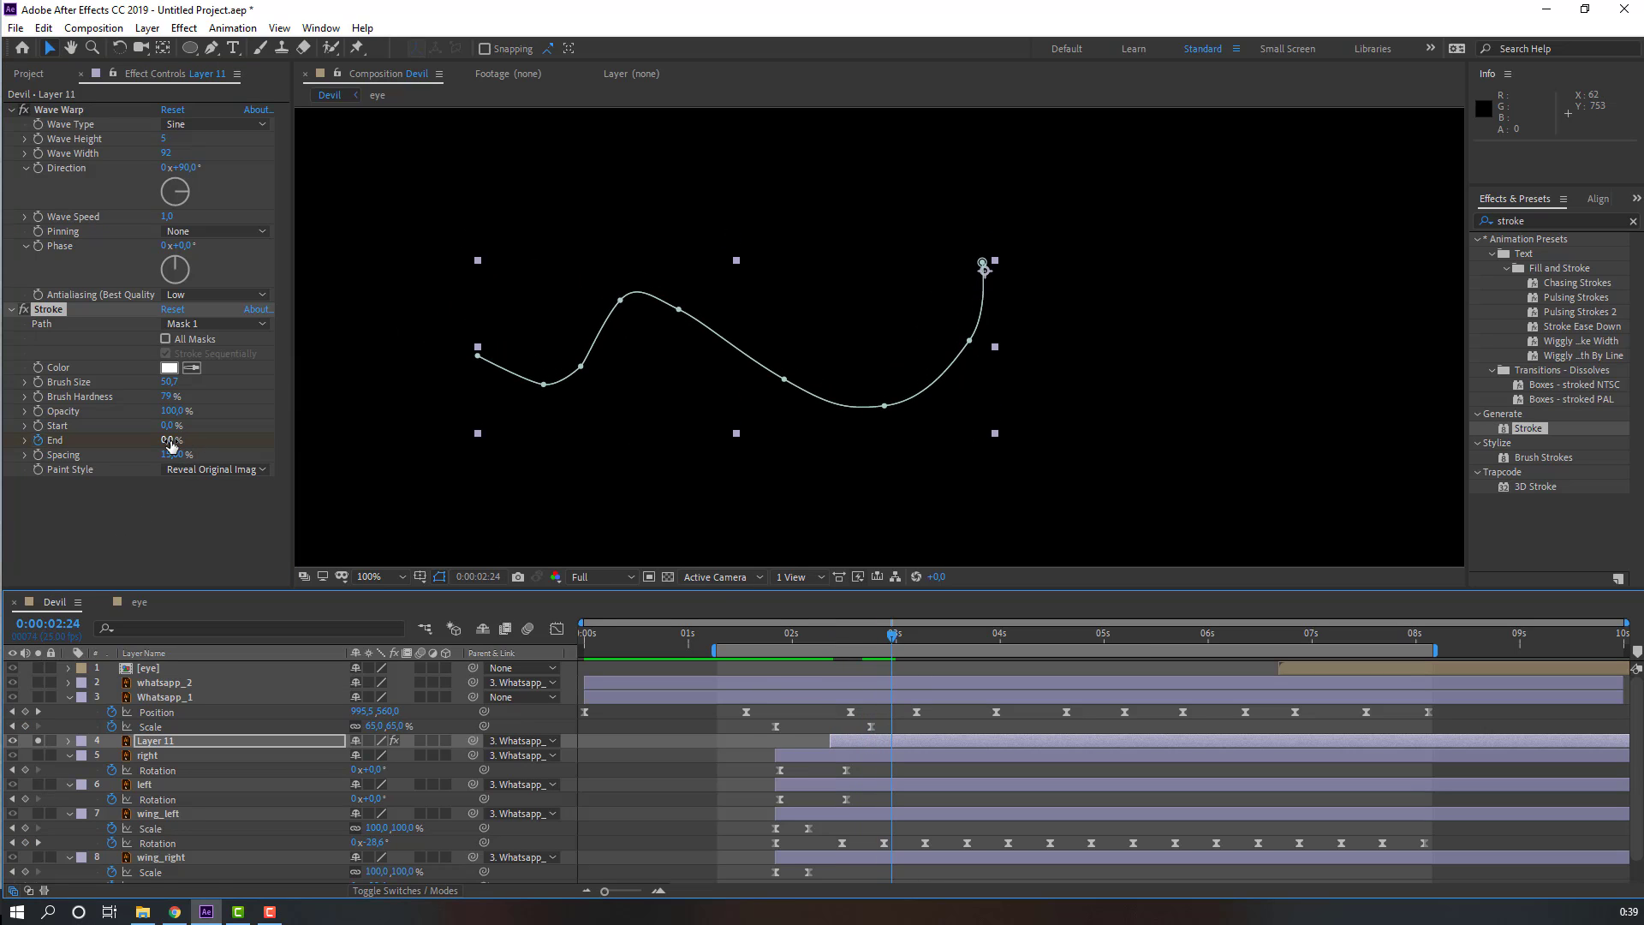
pyautogui.moveTo(169, 440); pyautogui.dragTo(456, 424)
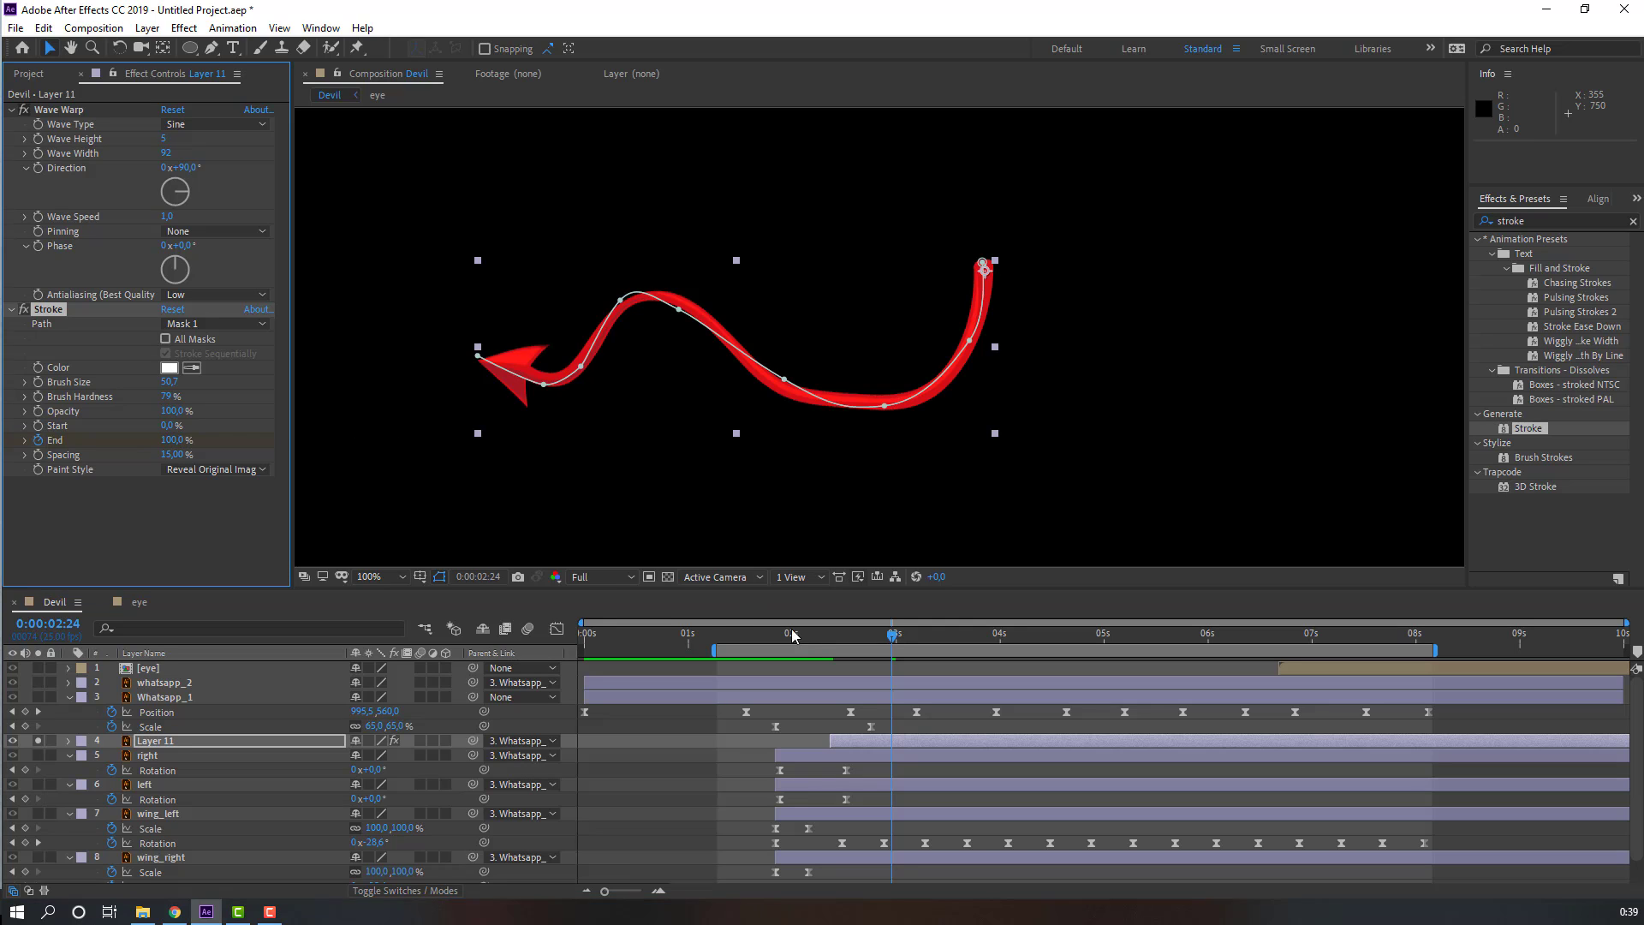
pyautogui.click(709, 653)
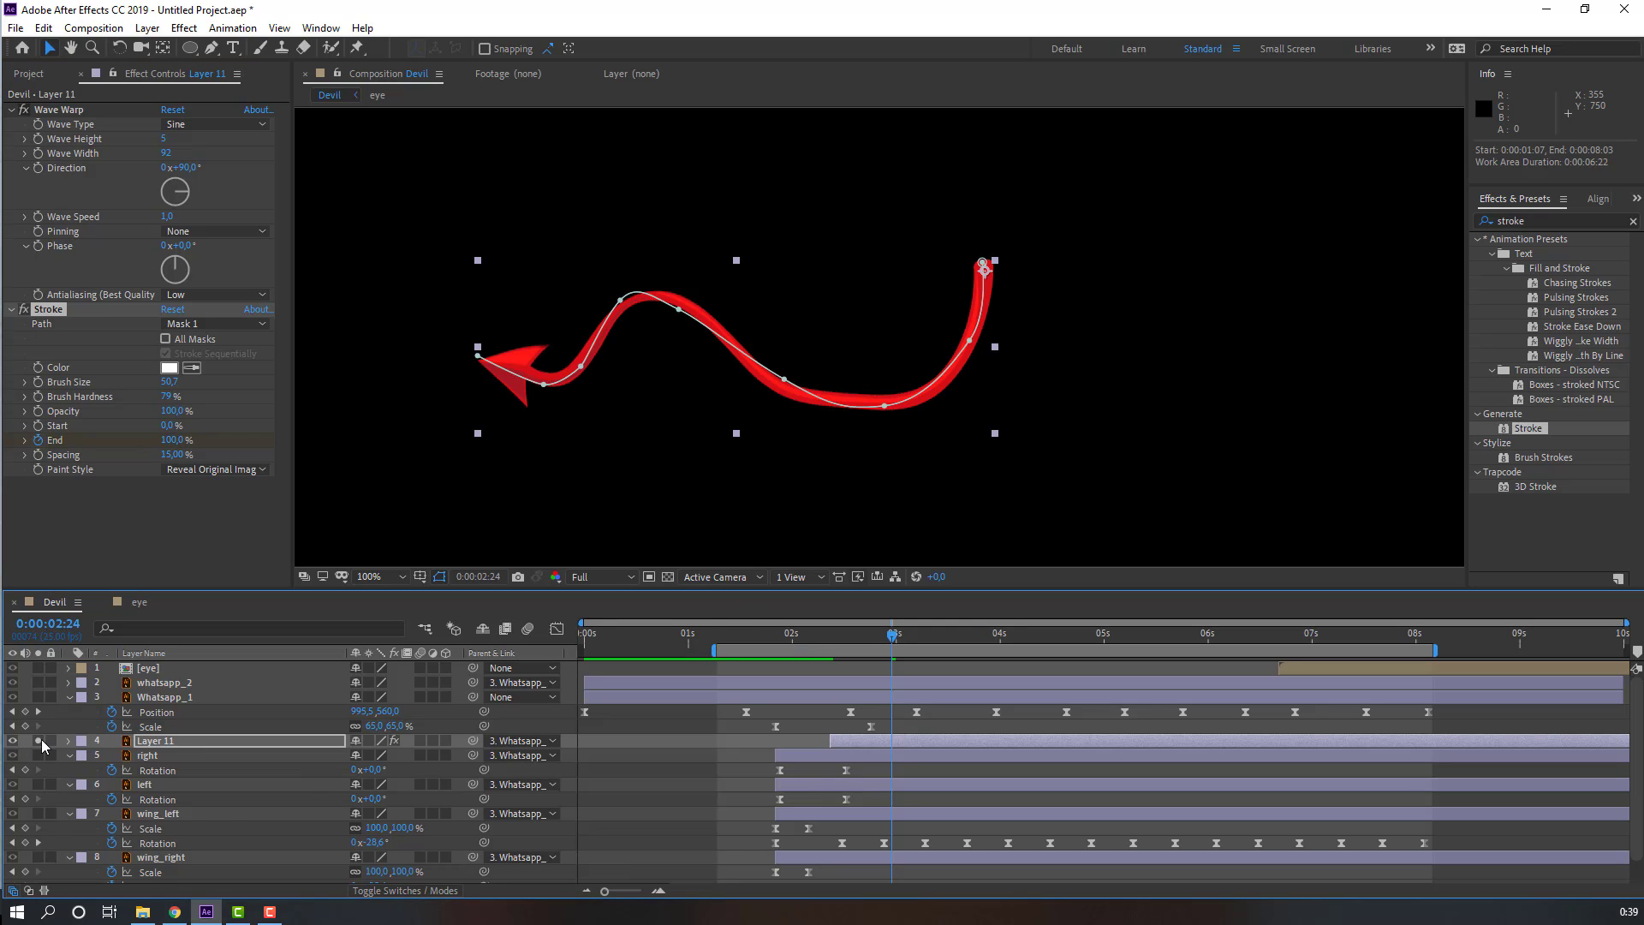
pyautogui.press('space')
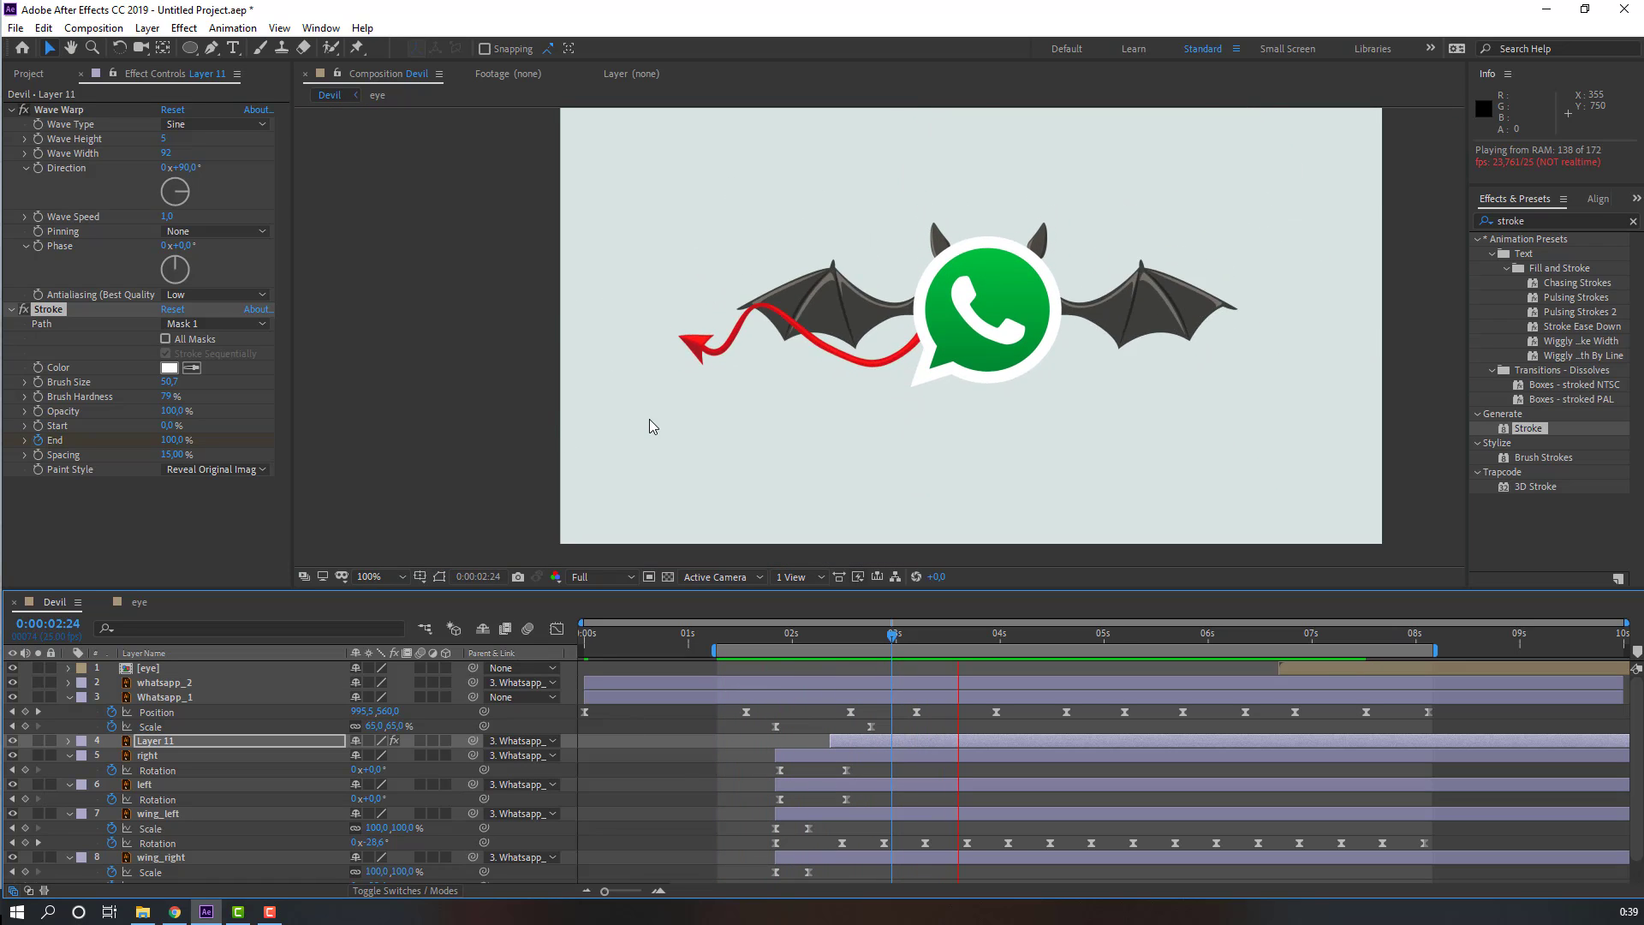
# Step: Move the End 100% keyframe to about 3 seconds 13 frames and apply Easy Ease to the End keyframes
pyautogui.scroll(1, 649, 418)
pyautogui.press('space')
pyautogui.press('u')
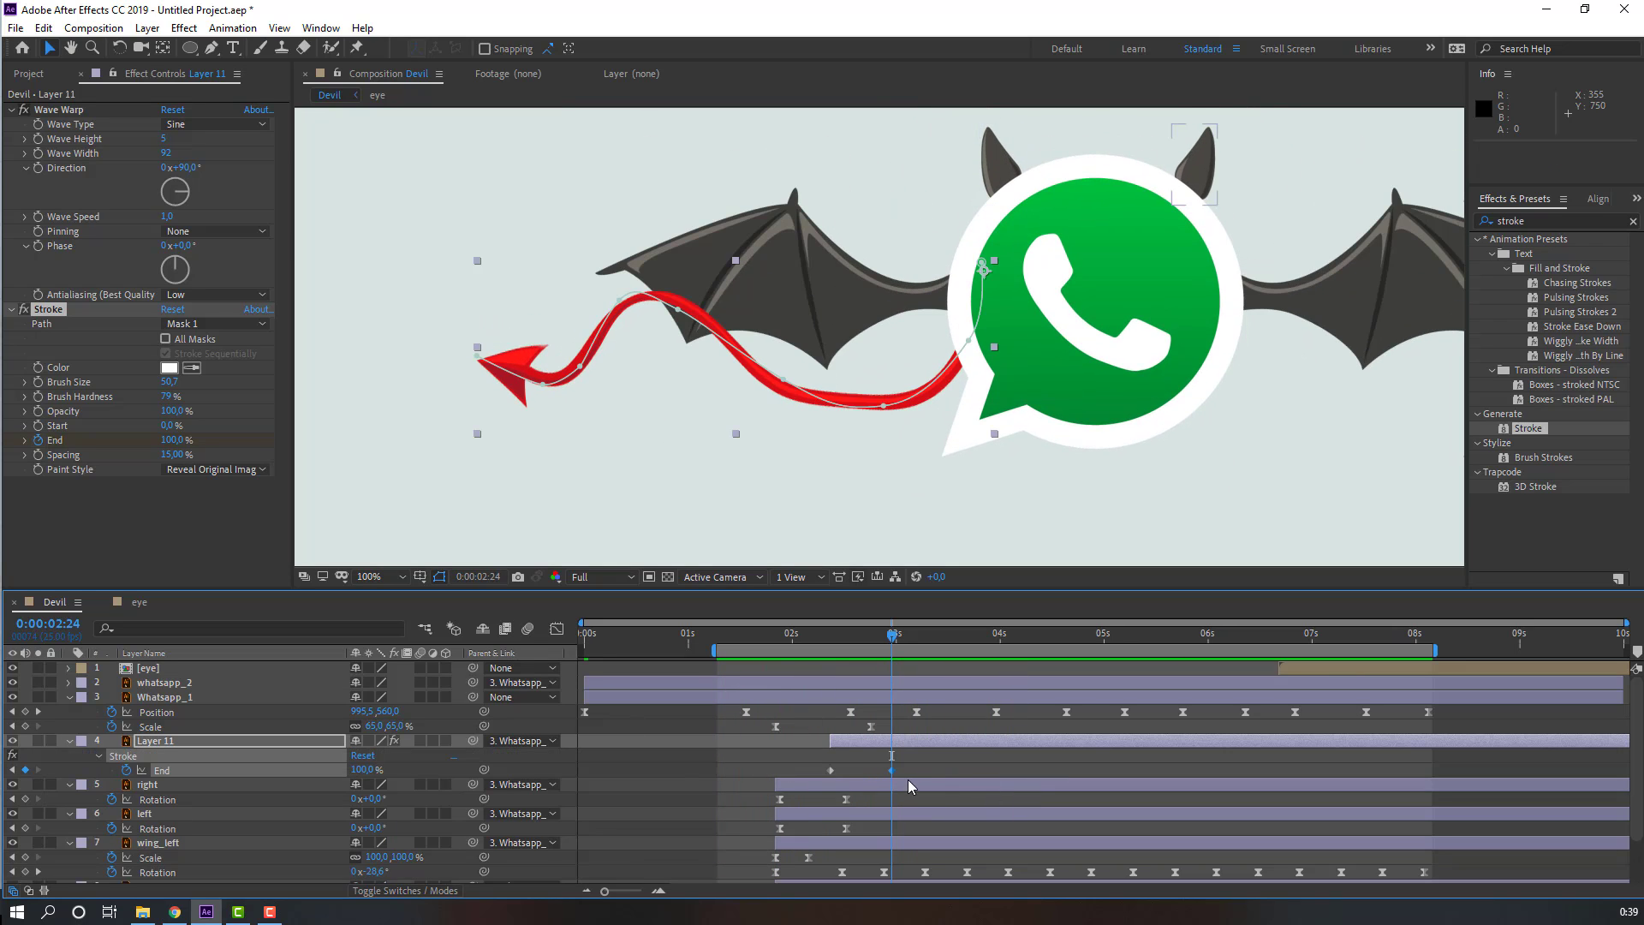
pyautogui.moveTo(892, 771); pyautogui.dragTo(948, 770)
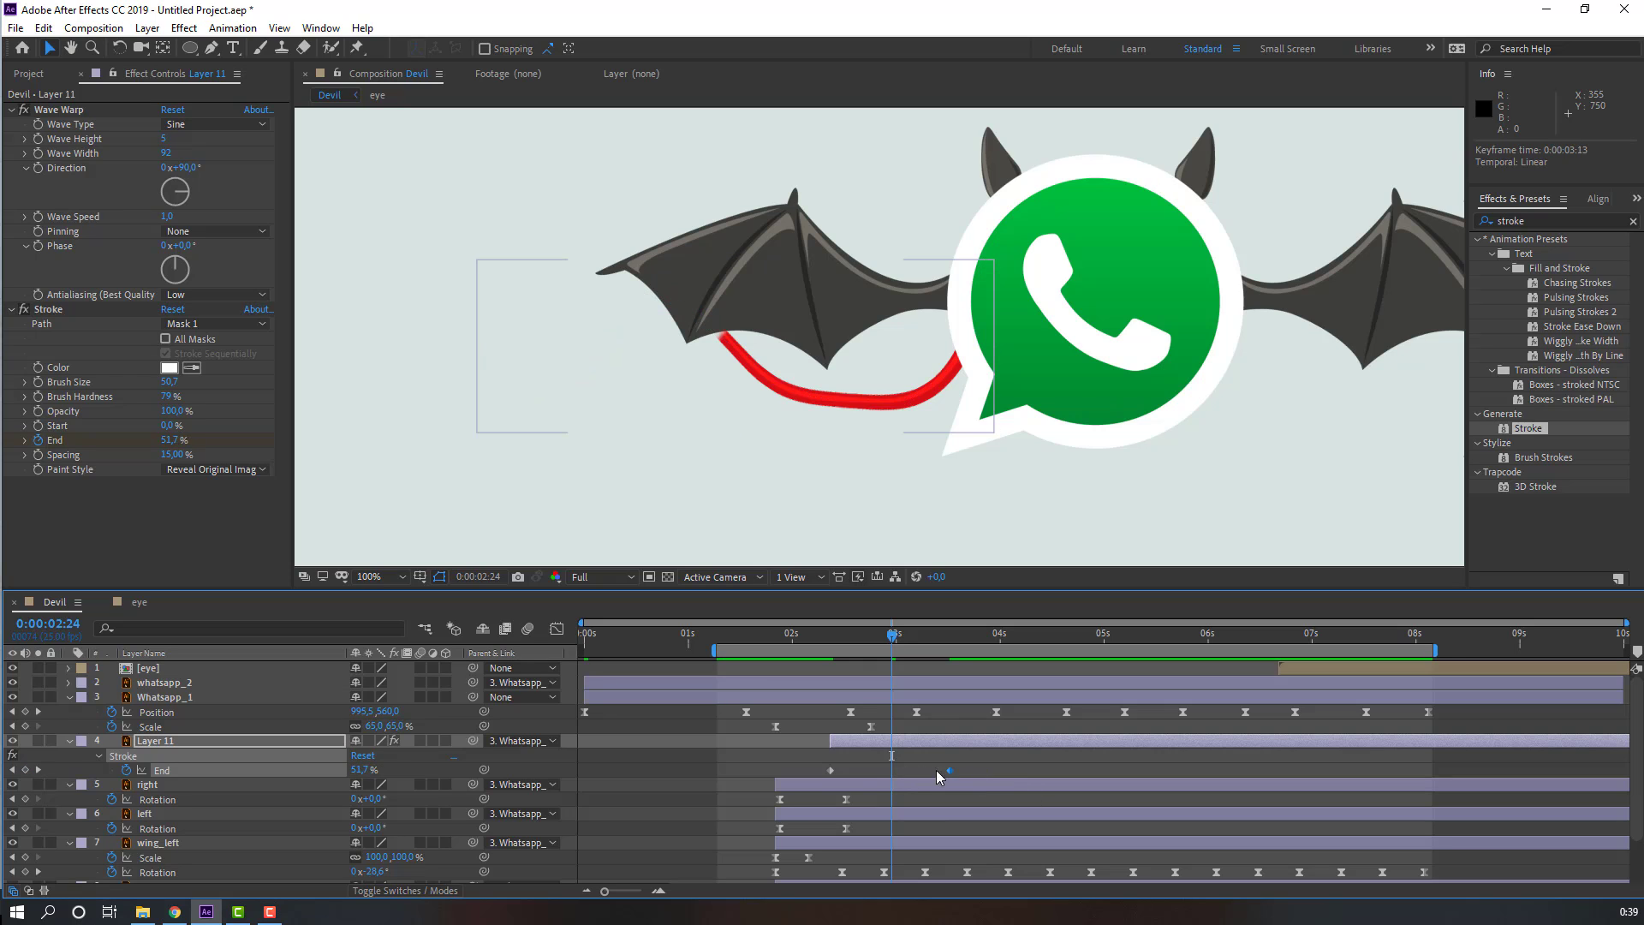
pyautogui.click(830, 771)
pyautogui.rightClick(829, 774)
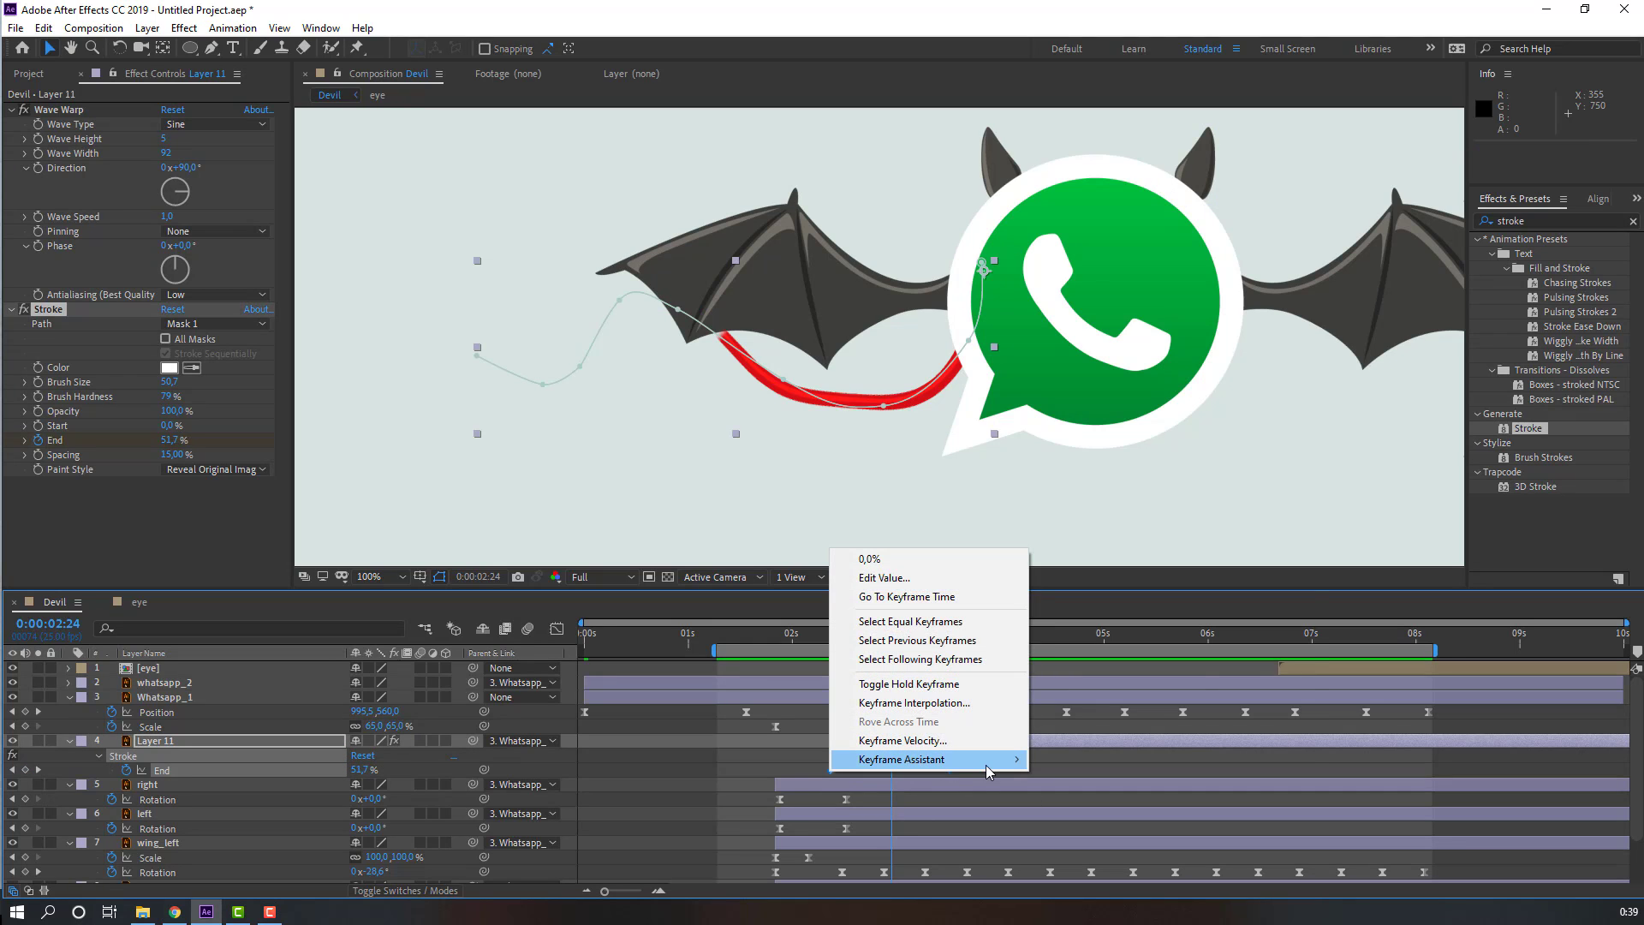
pyautogui.moveTo(989, 759)
pyautogui.click(1086, 666)
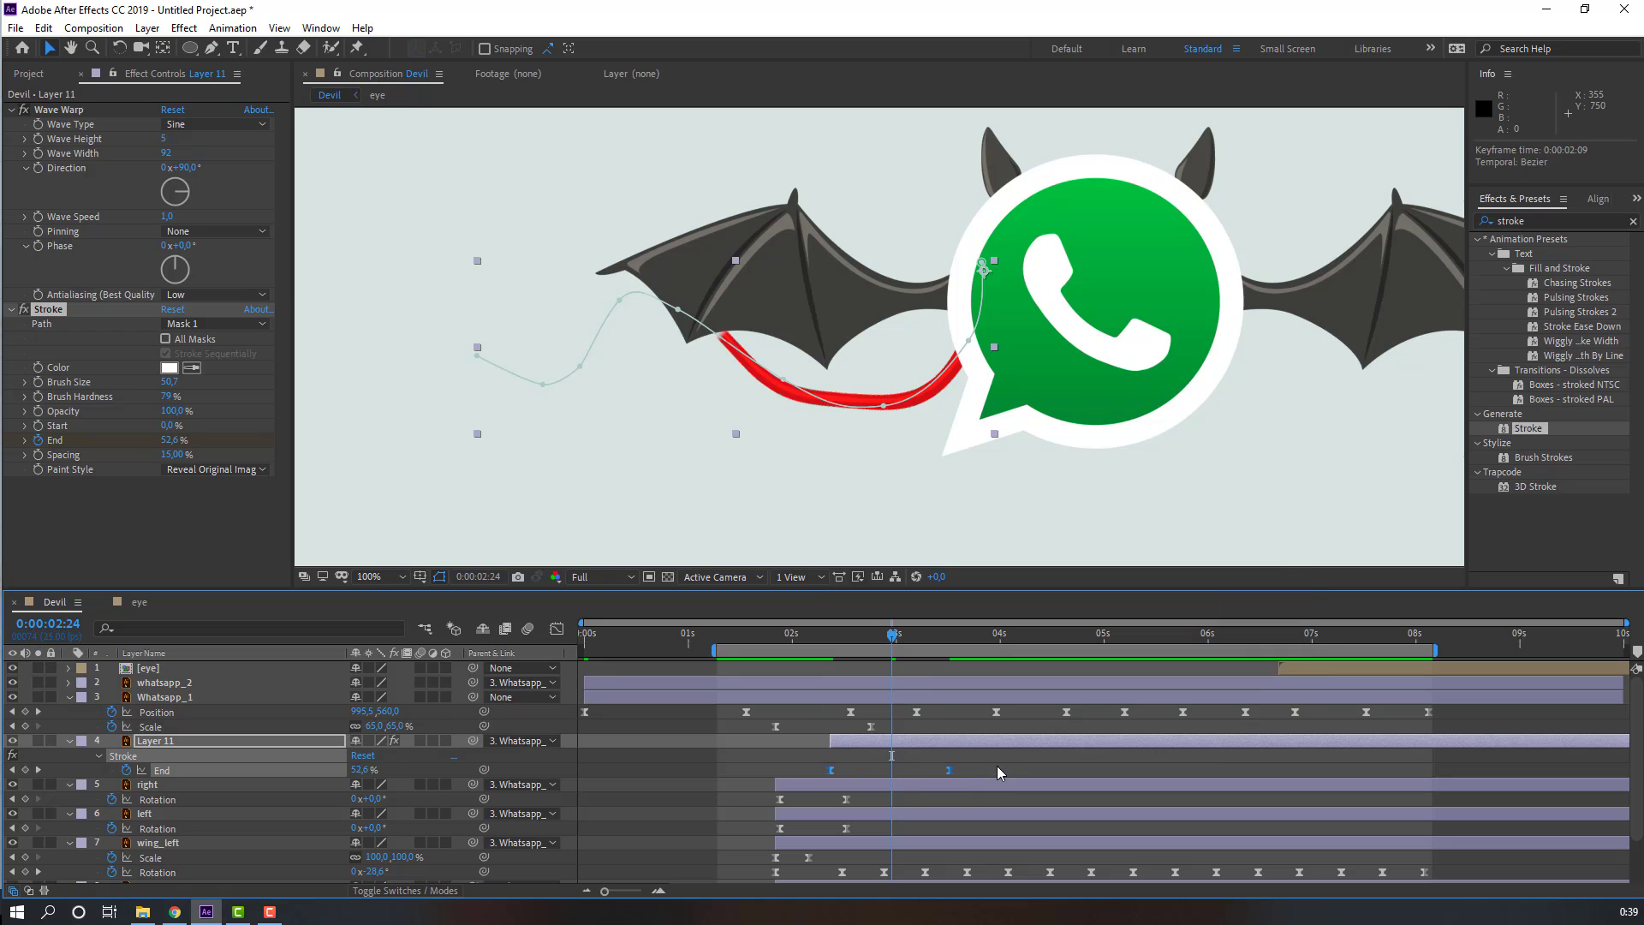
# Step: Shift the tail layer about half a second earlier in time and preview it
pyautogui.scroll(-2, 700, 496)
pyautogui.press('space')
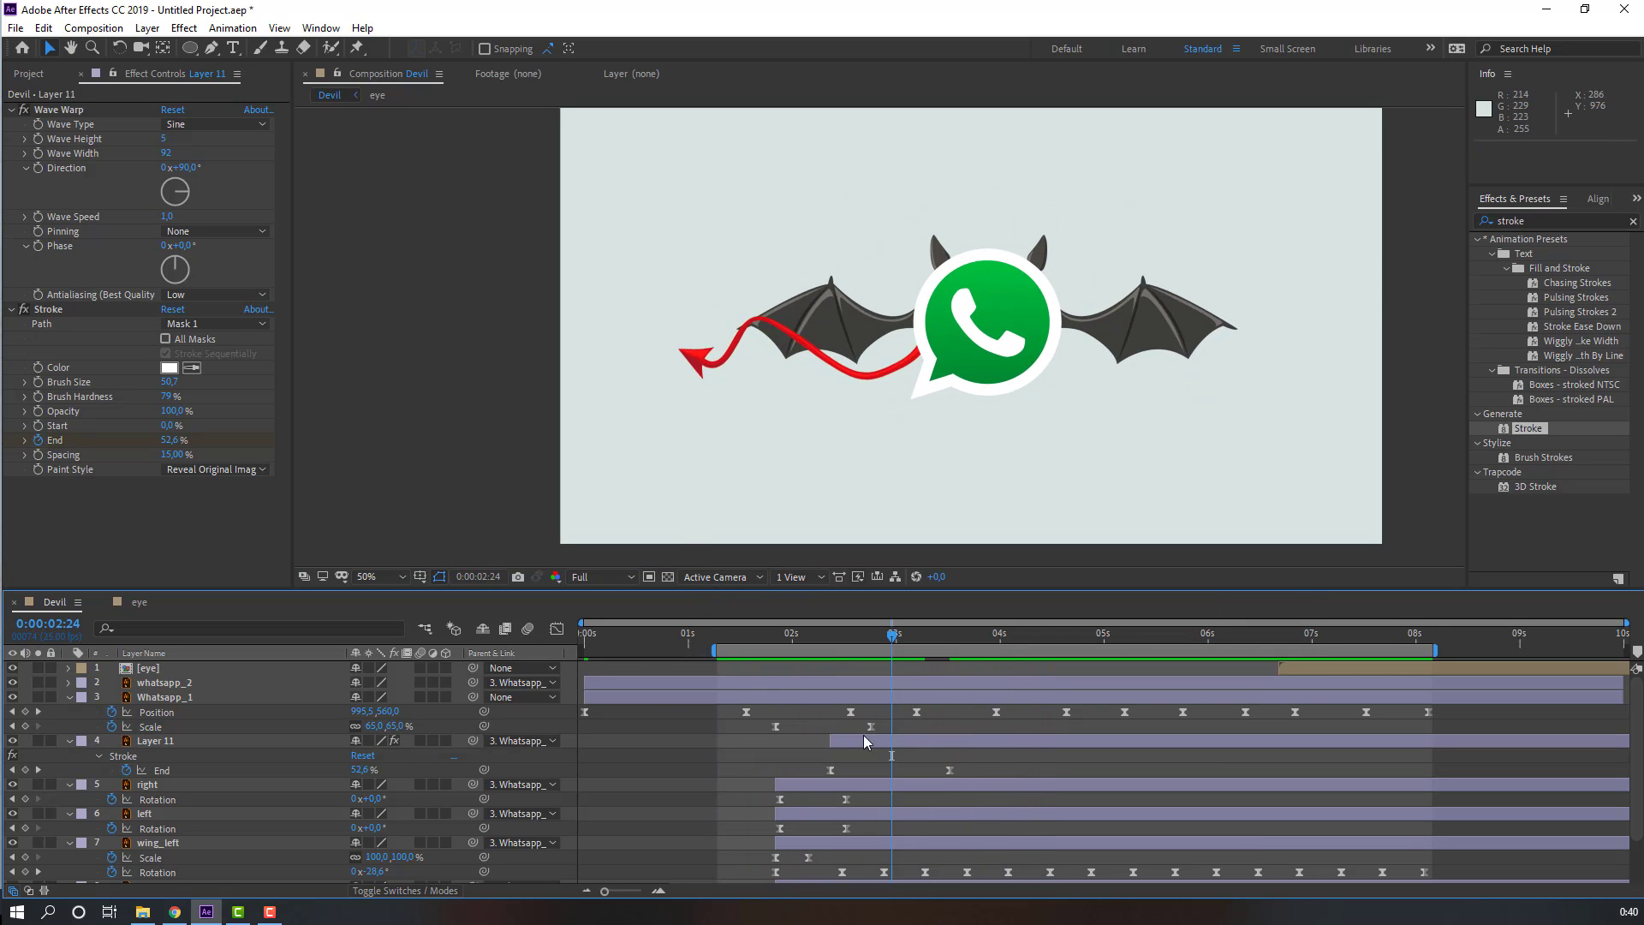
pyautogui.moveTo(870, 738); pyautogui.dragTo(821, 736)
pyautogui.press('space')
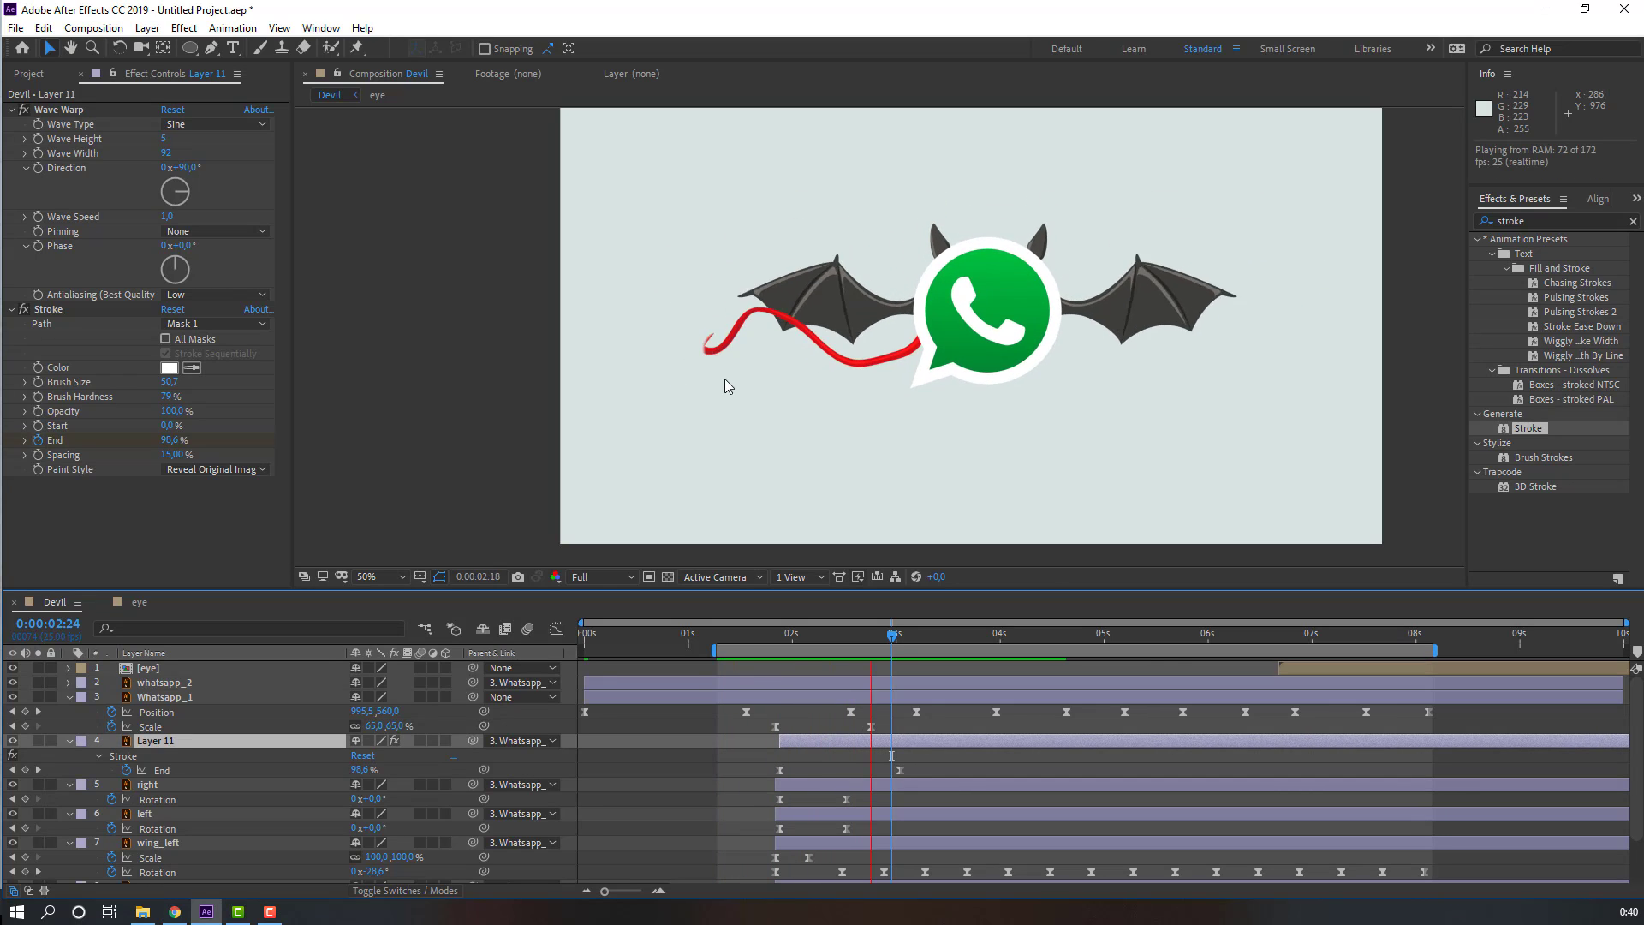
# Step: Move the tail layer below the wing_right layer in the layer stack and preview the animation
pyautogui.scroll(-4, 726, 389)
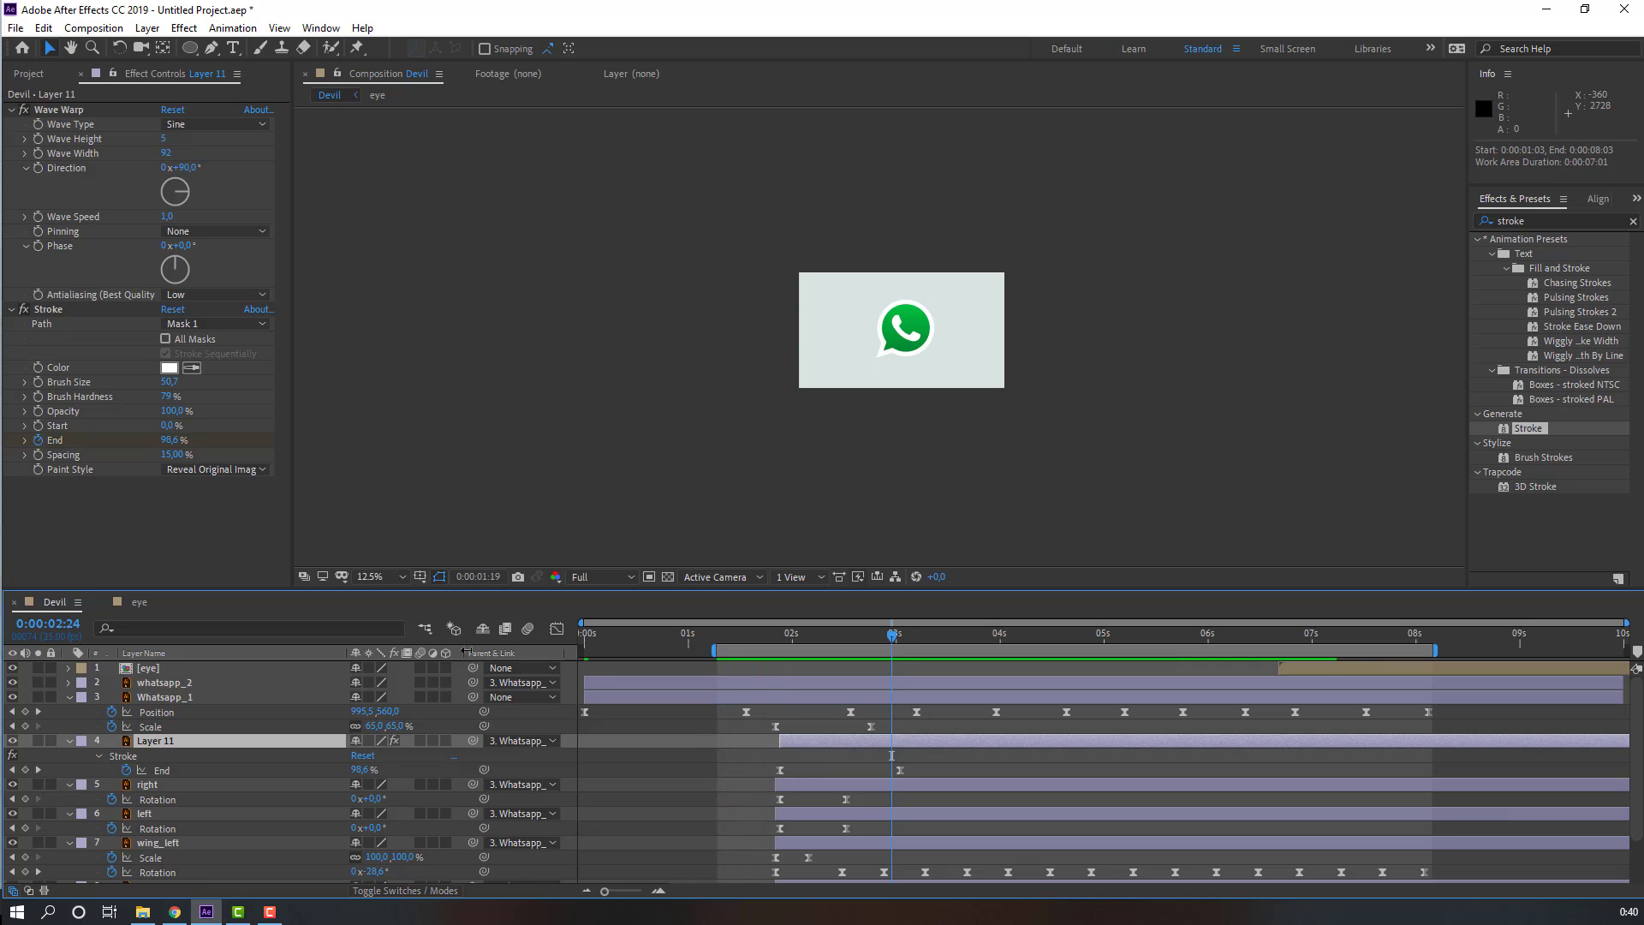
pyautogui.scroll(2, 524, 485)
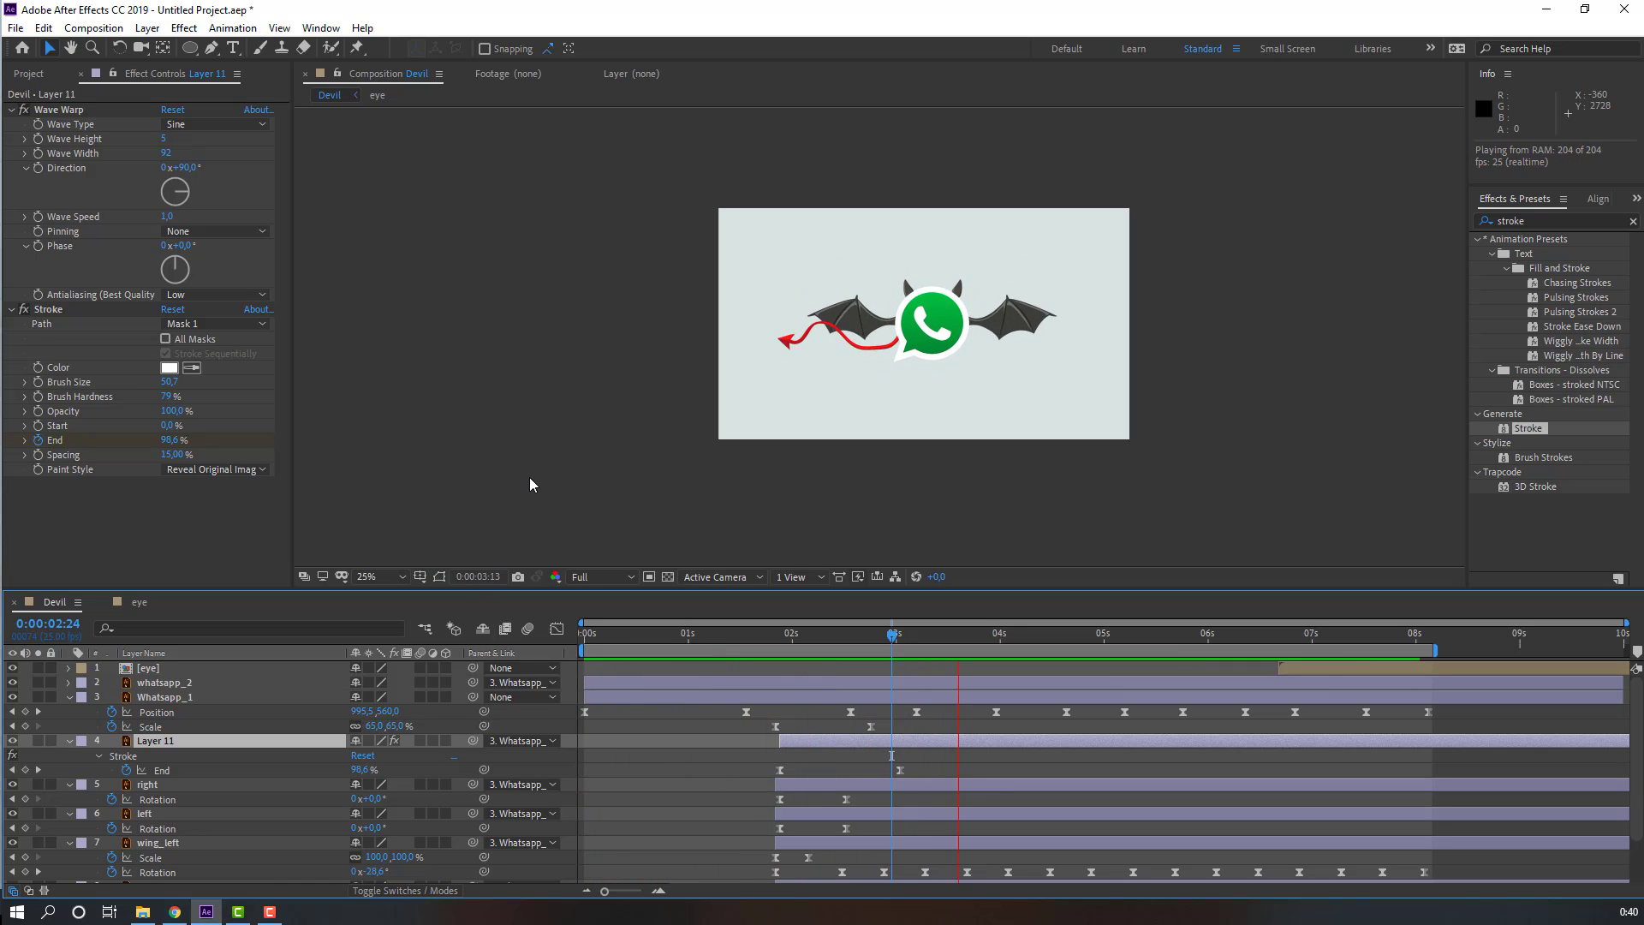
pyautogui.scroll(2, 569, 471)
pyautogui.click(850, 635)
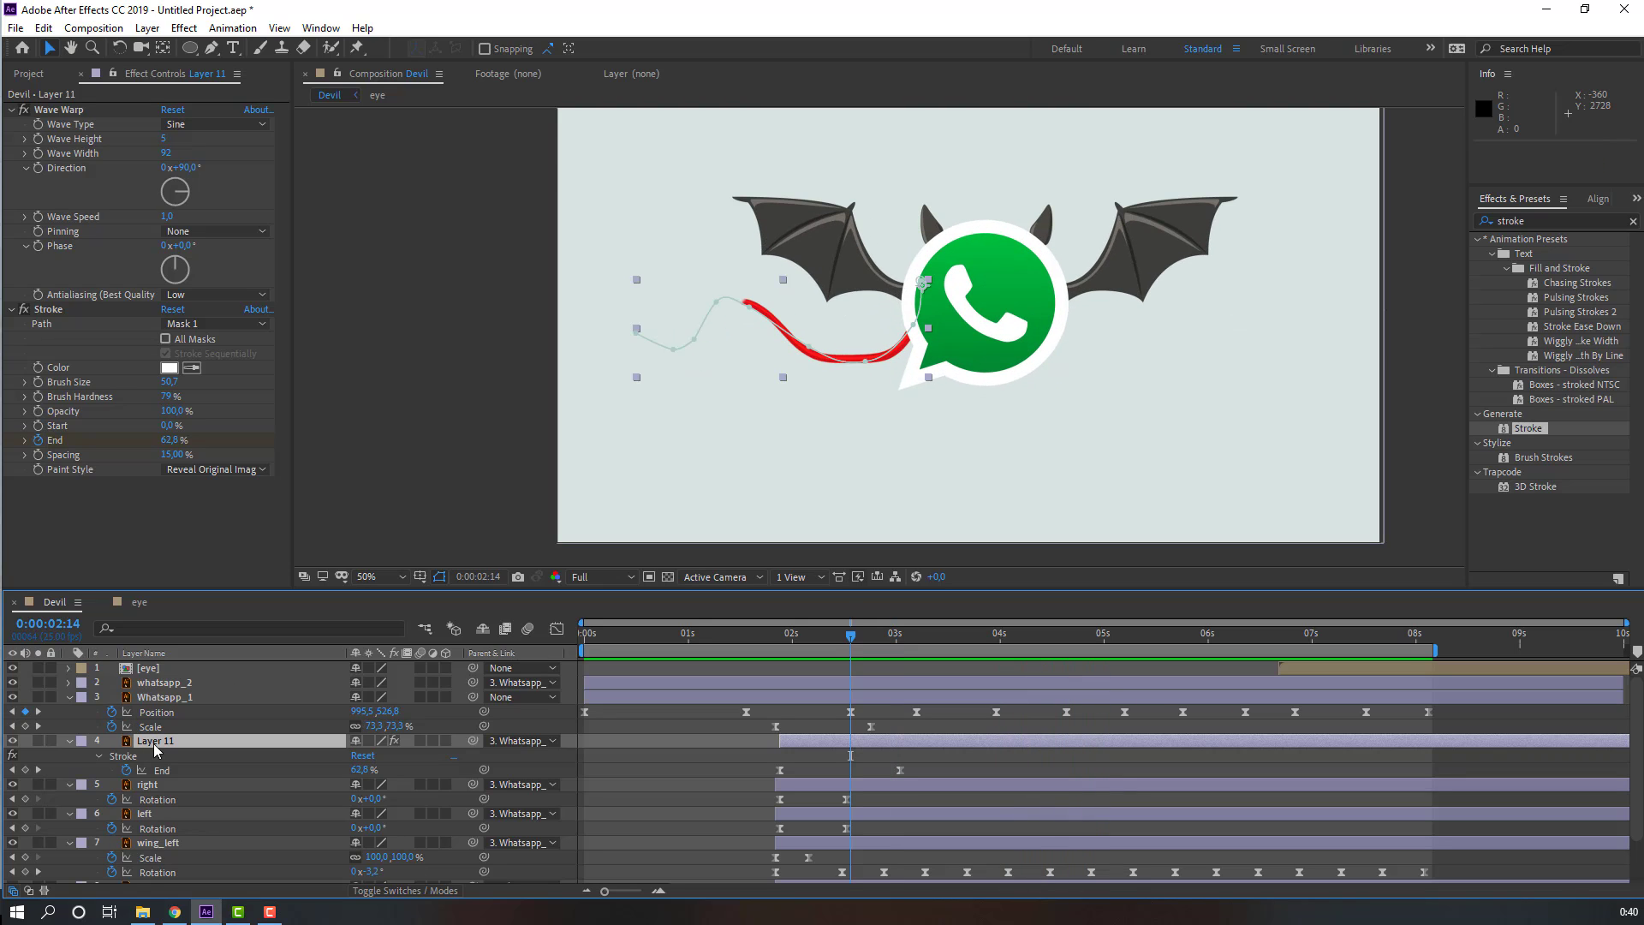
pyautogui.moveTo(157, 743); pyautogui.dragTo(171, 848)
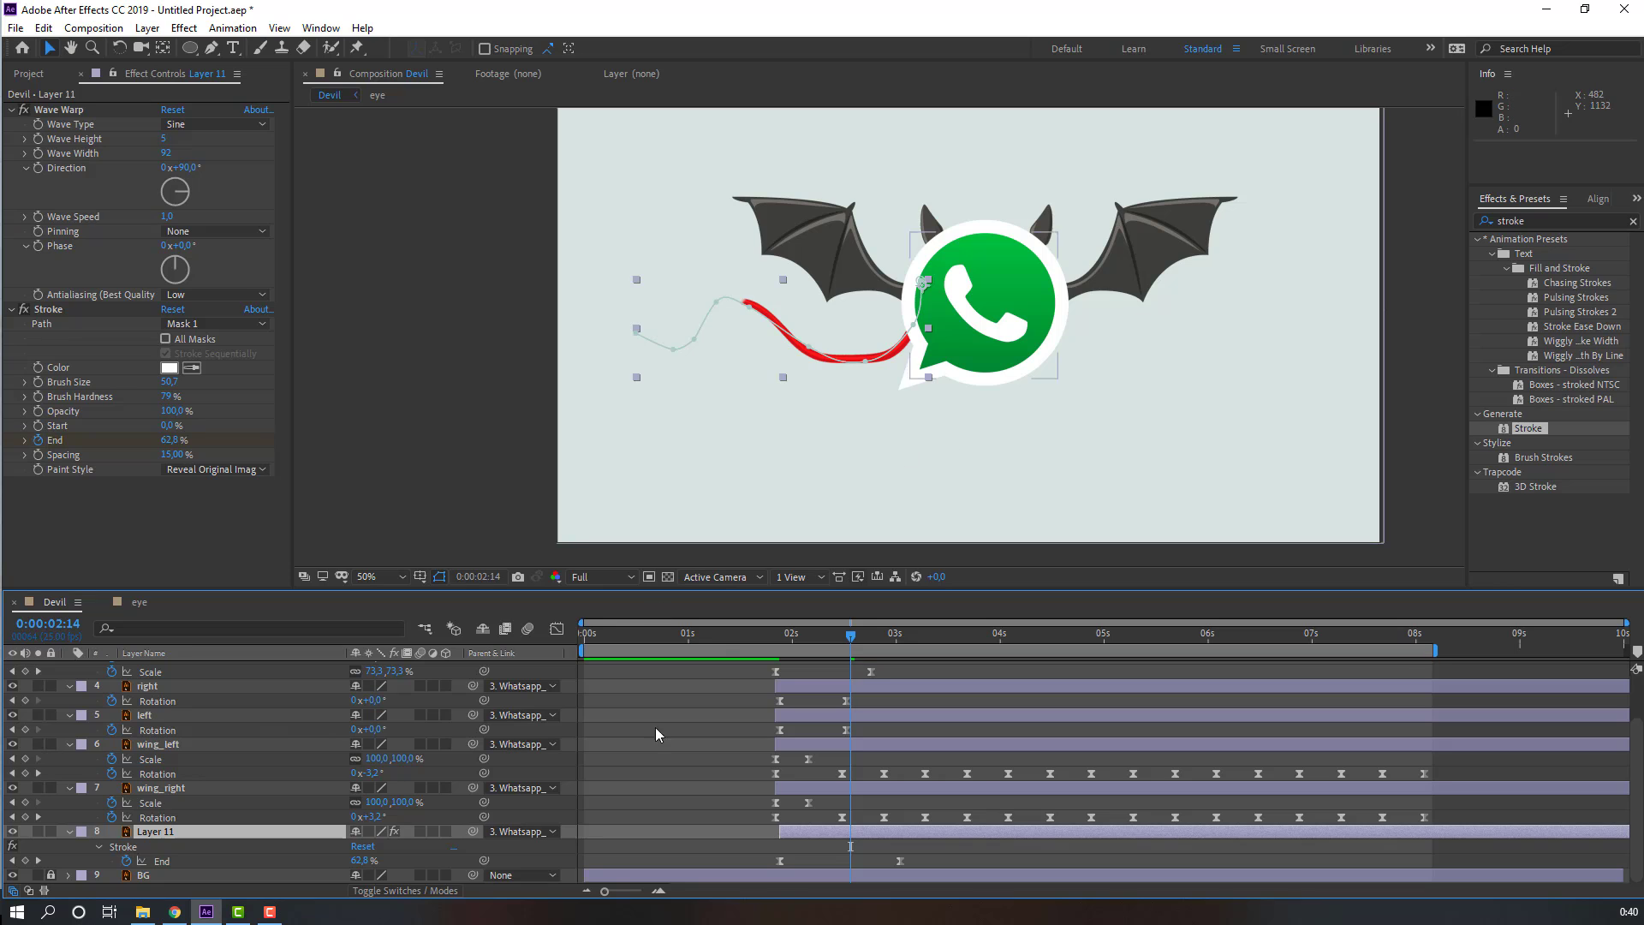
pyautogui.click(681, 706)
pyautogui.press('space')
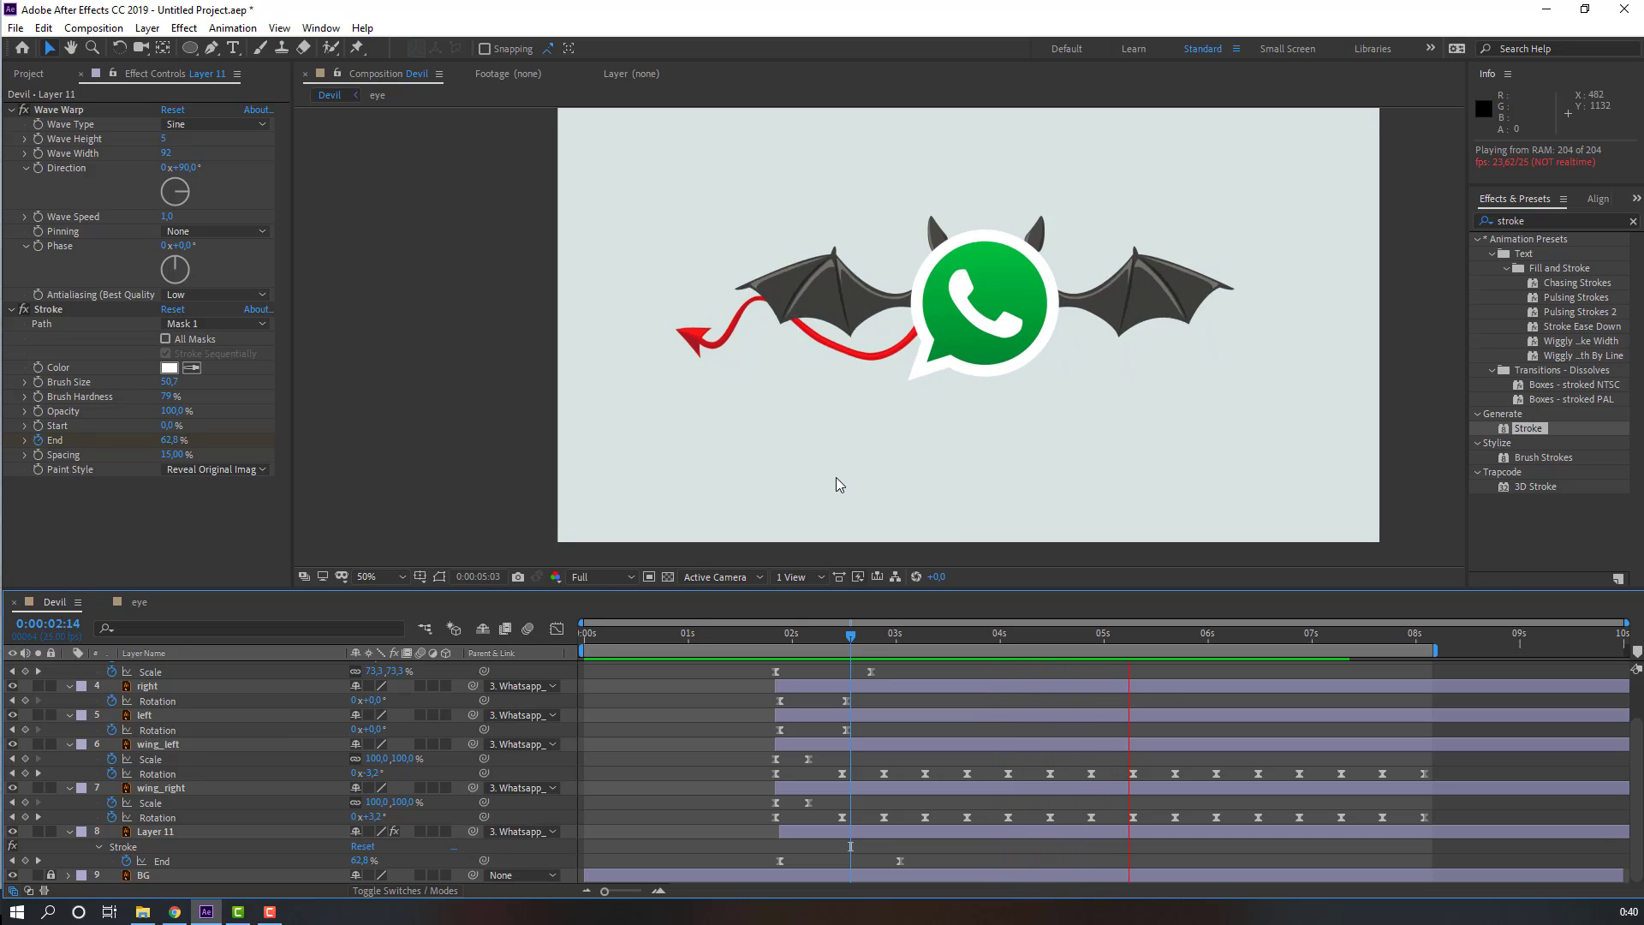
# Step: Show the tail layer's Scale and, at about 3 seconds 6 frames, set it to 94.8%
pyautogui.click(871, 633)
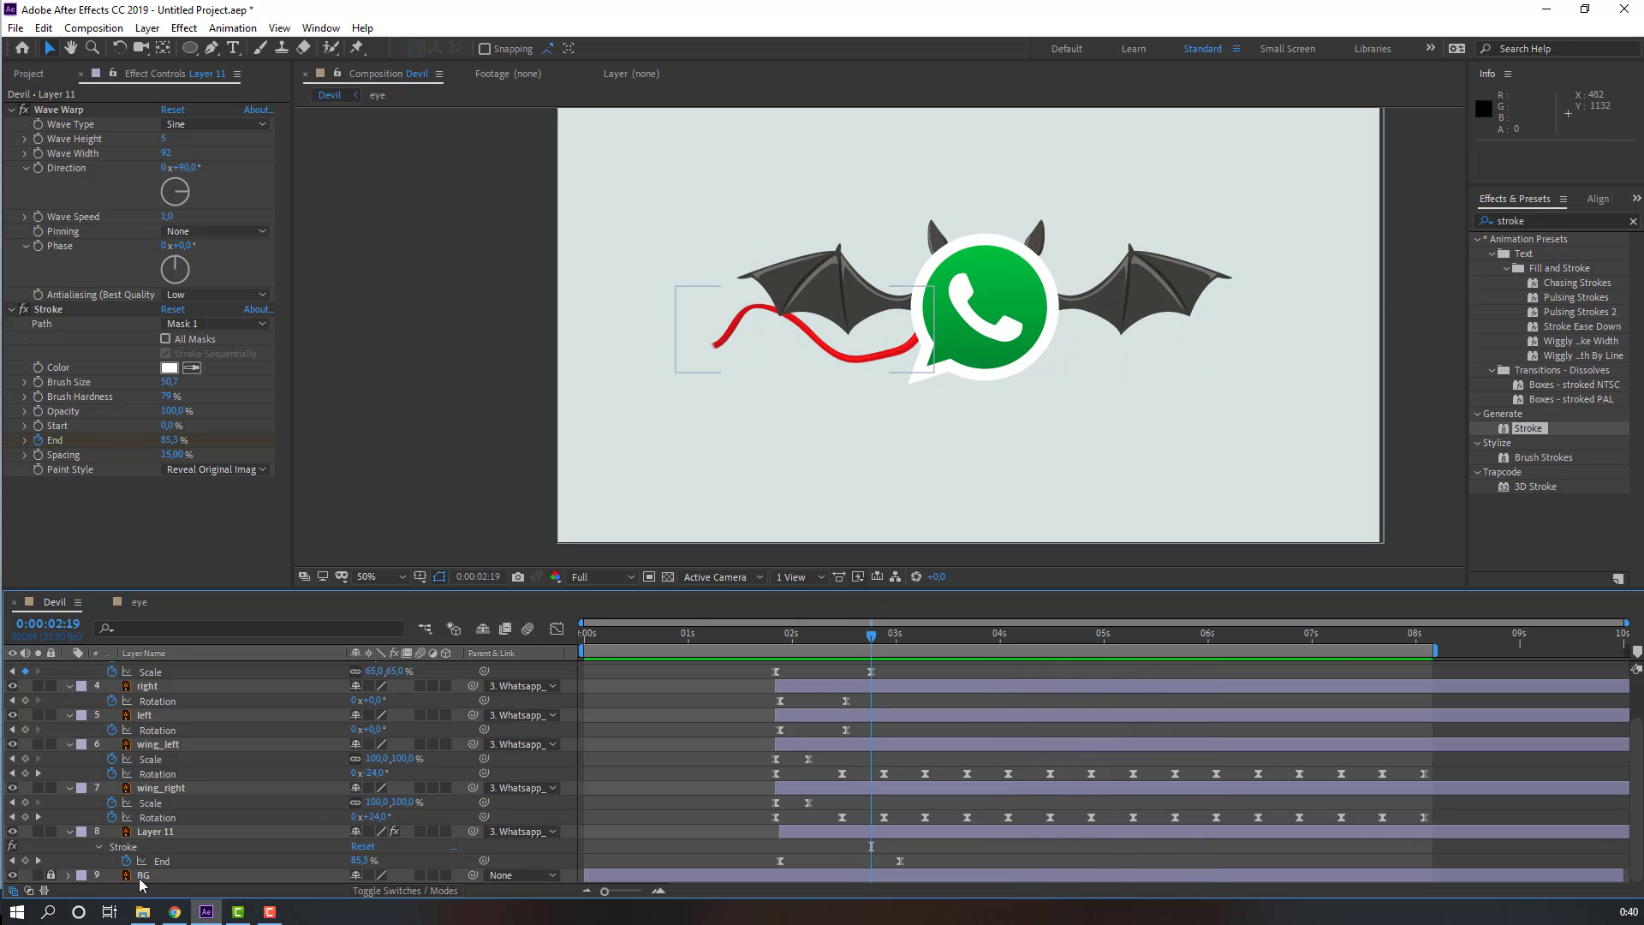
pyautogui.click(158, 835)
pyautogui.press('s')
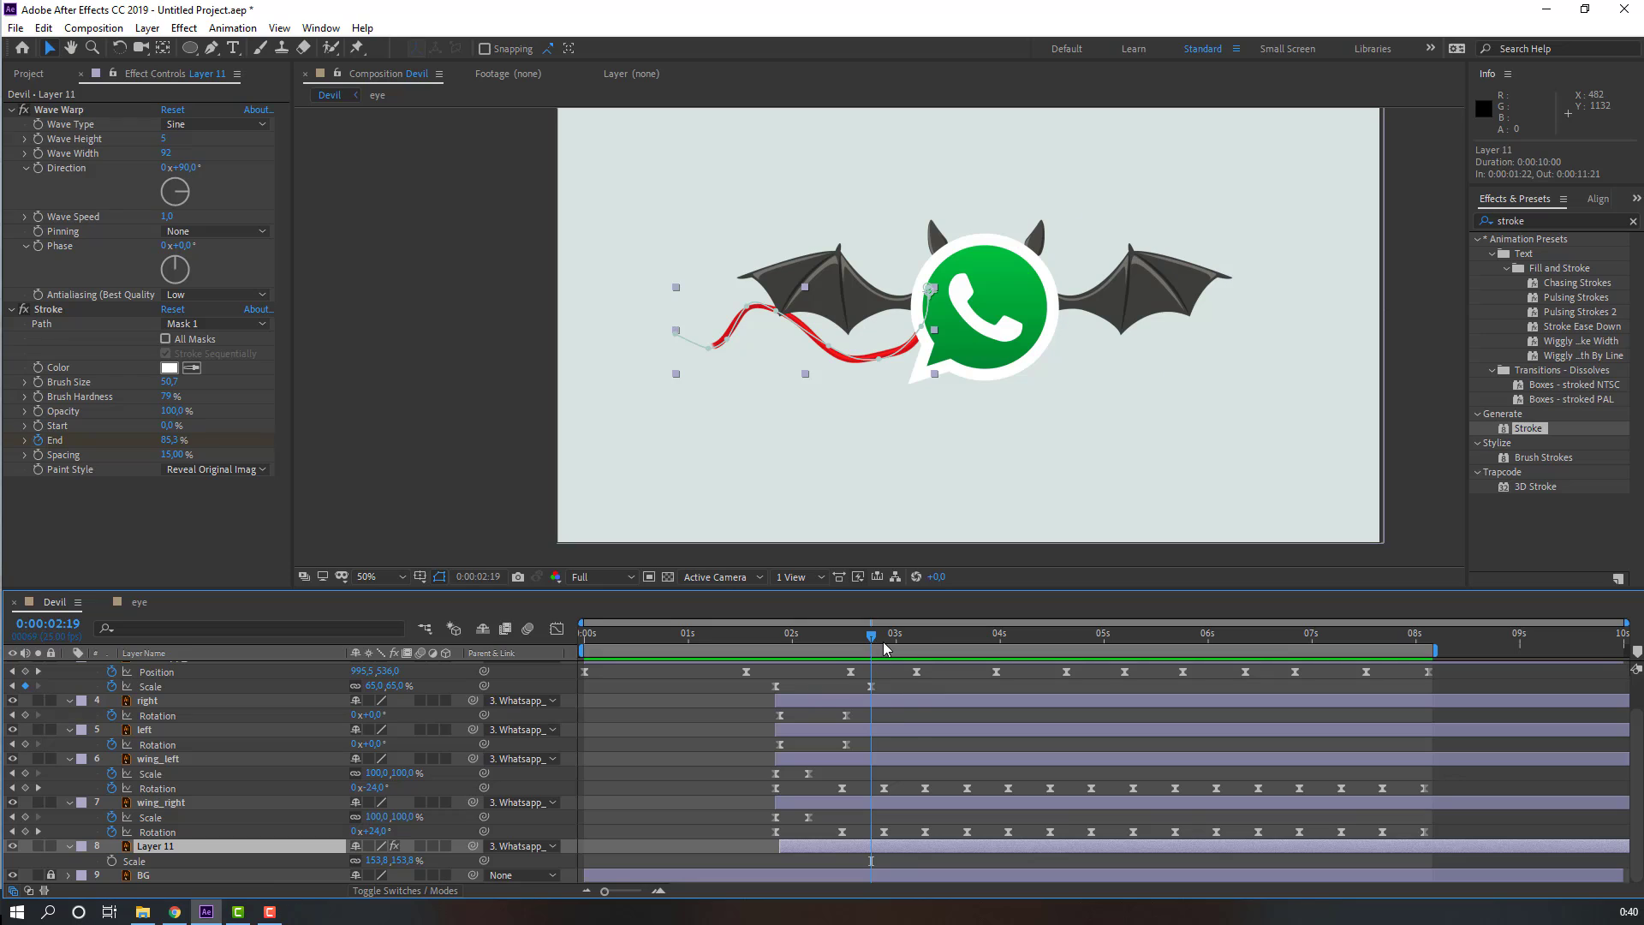
pyautogui.click(920, 638)
pyautogui.moveTo(377, 861); pyautogui.dragTo(330, 867)
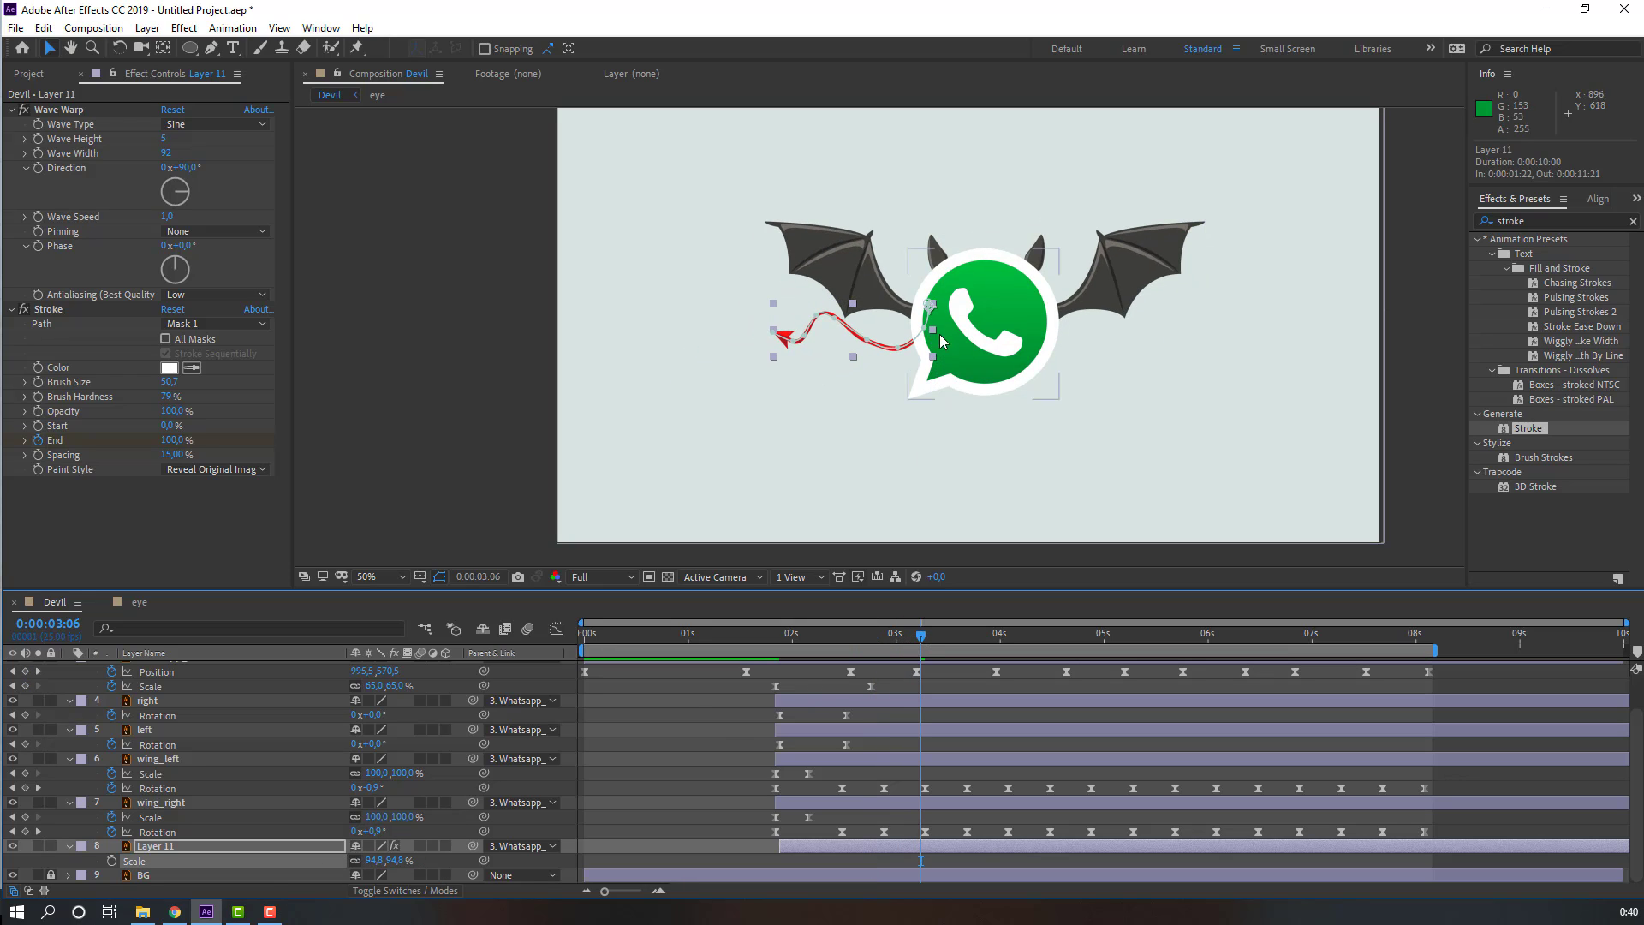
pyautogui.press('space')
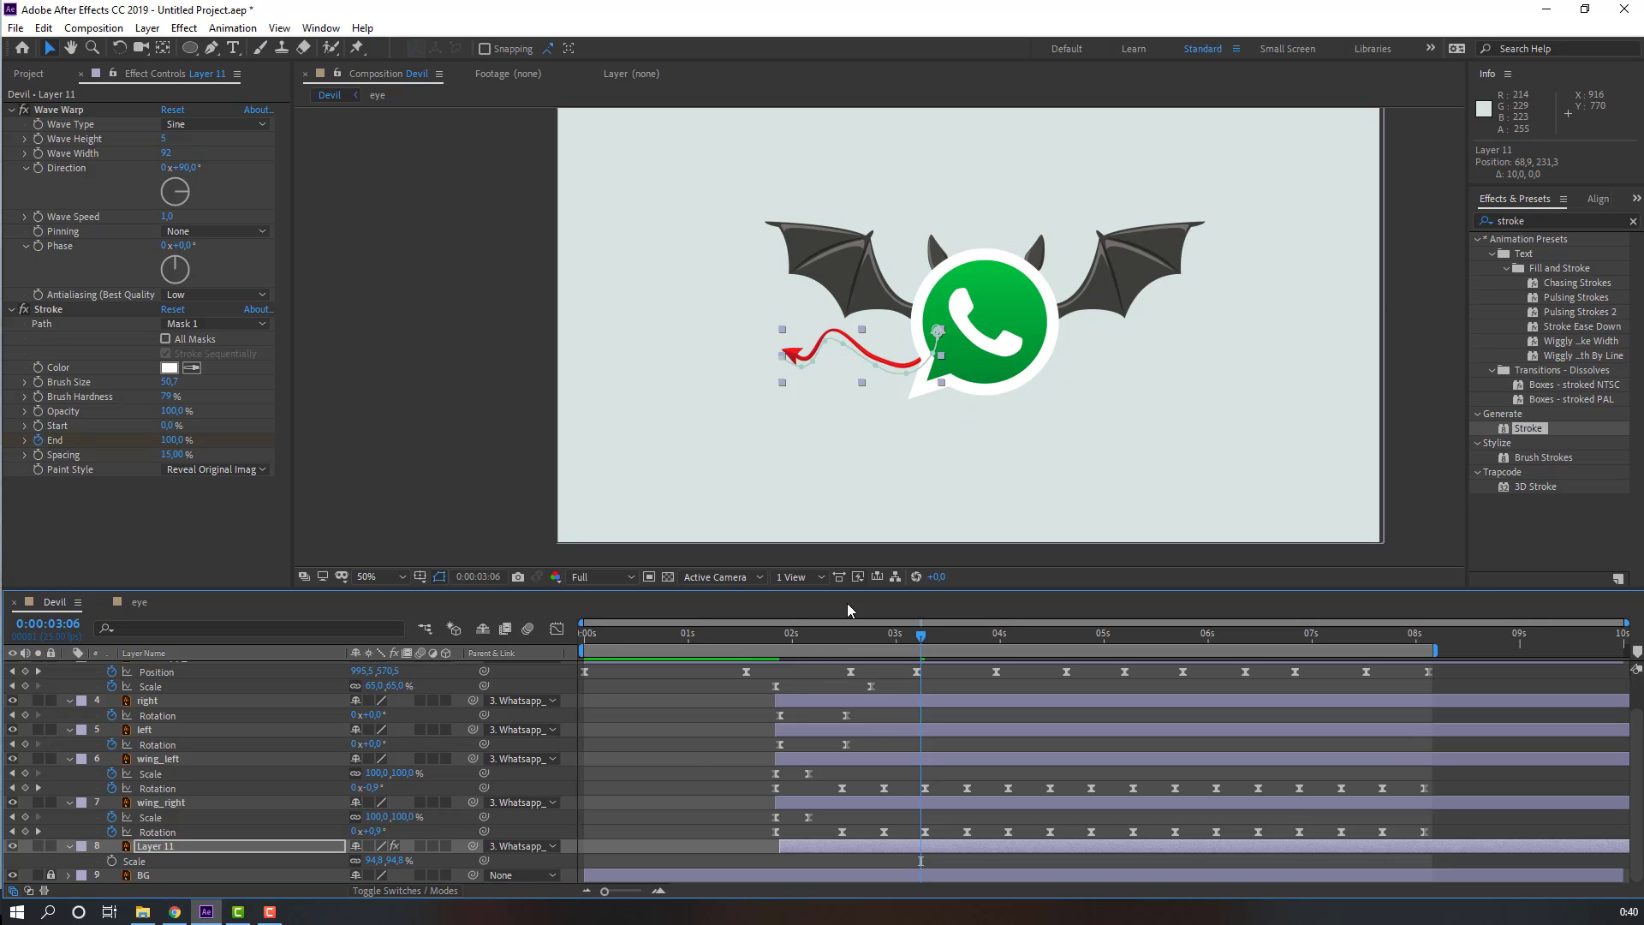
# Step: Preview the whole animation zoomed out
pyautogui.click(686, 761)
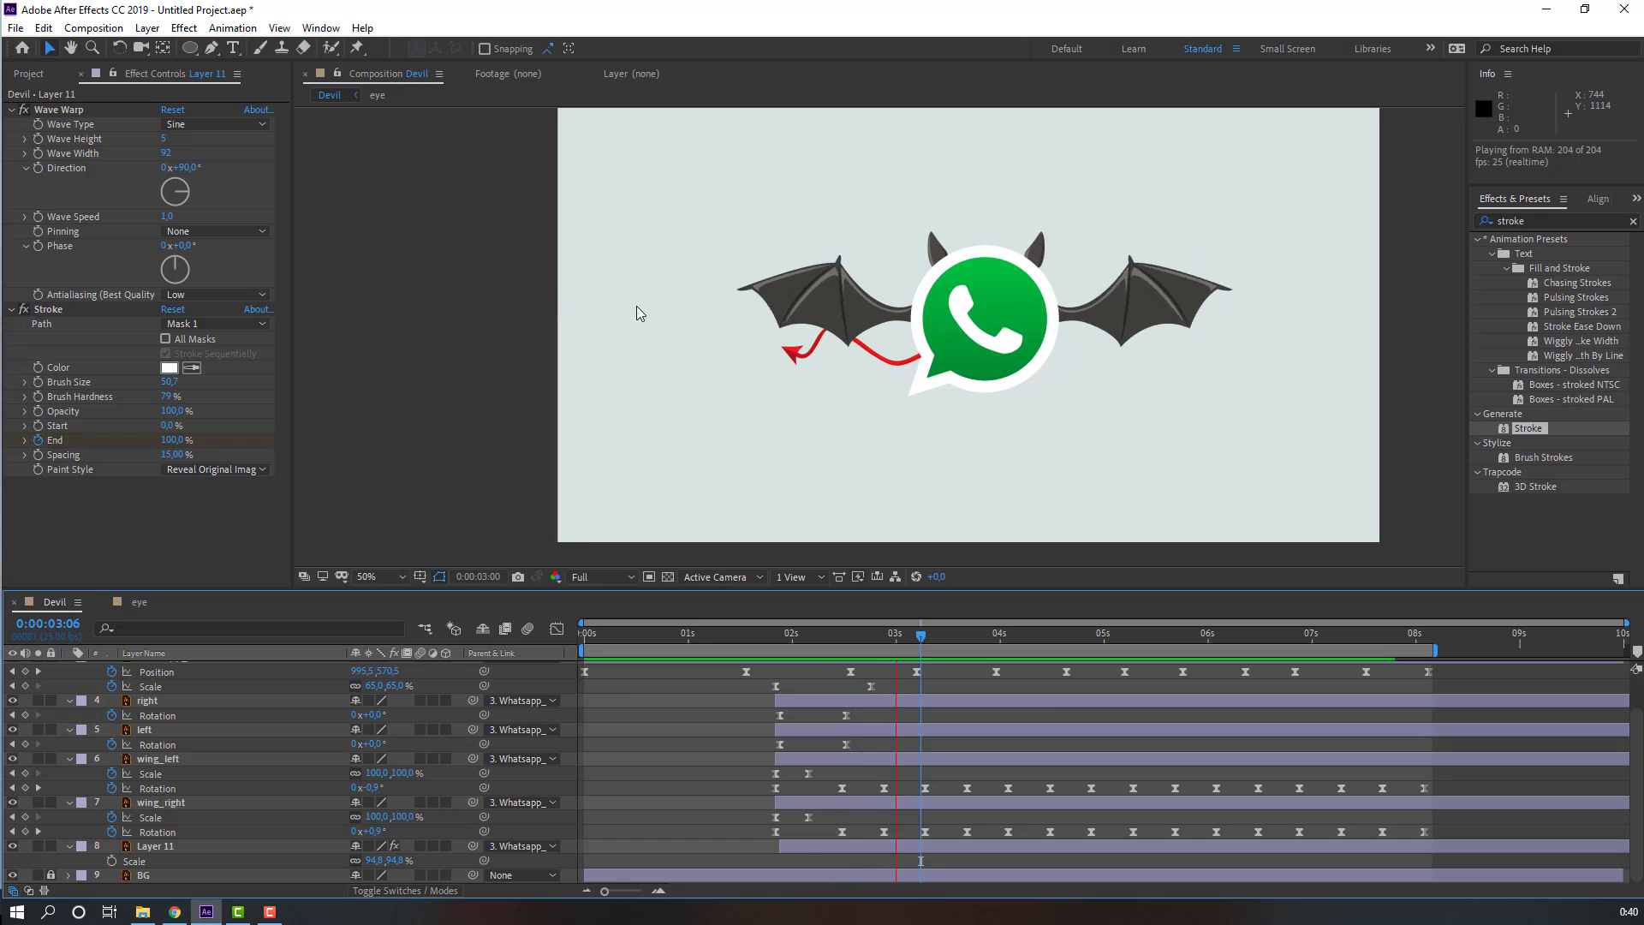
pyautogui.press(',')
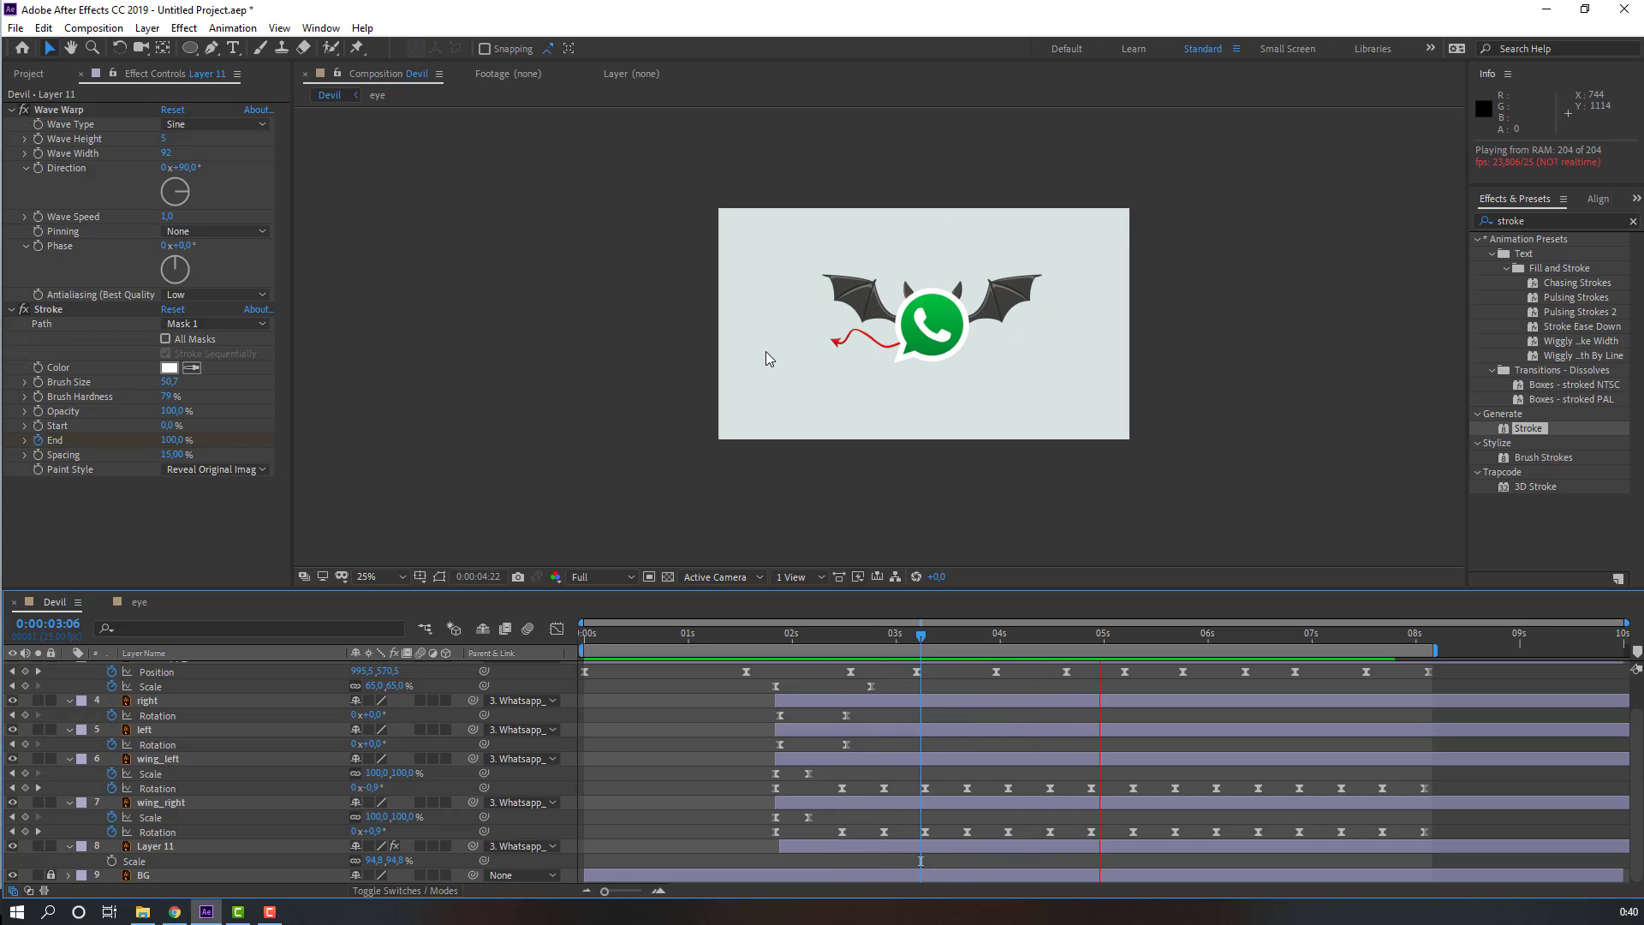
pyautogui.press('space')
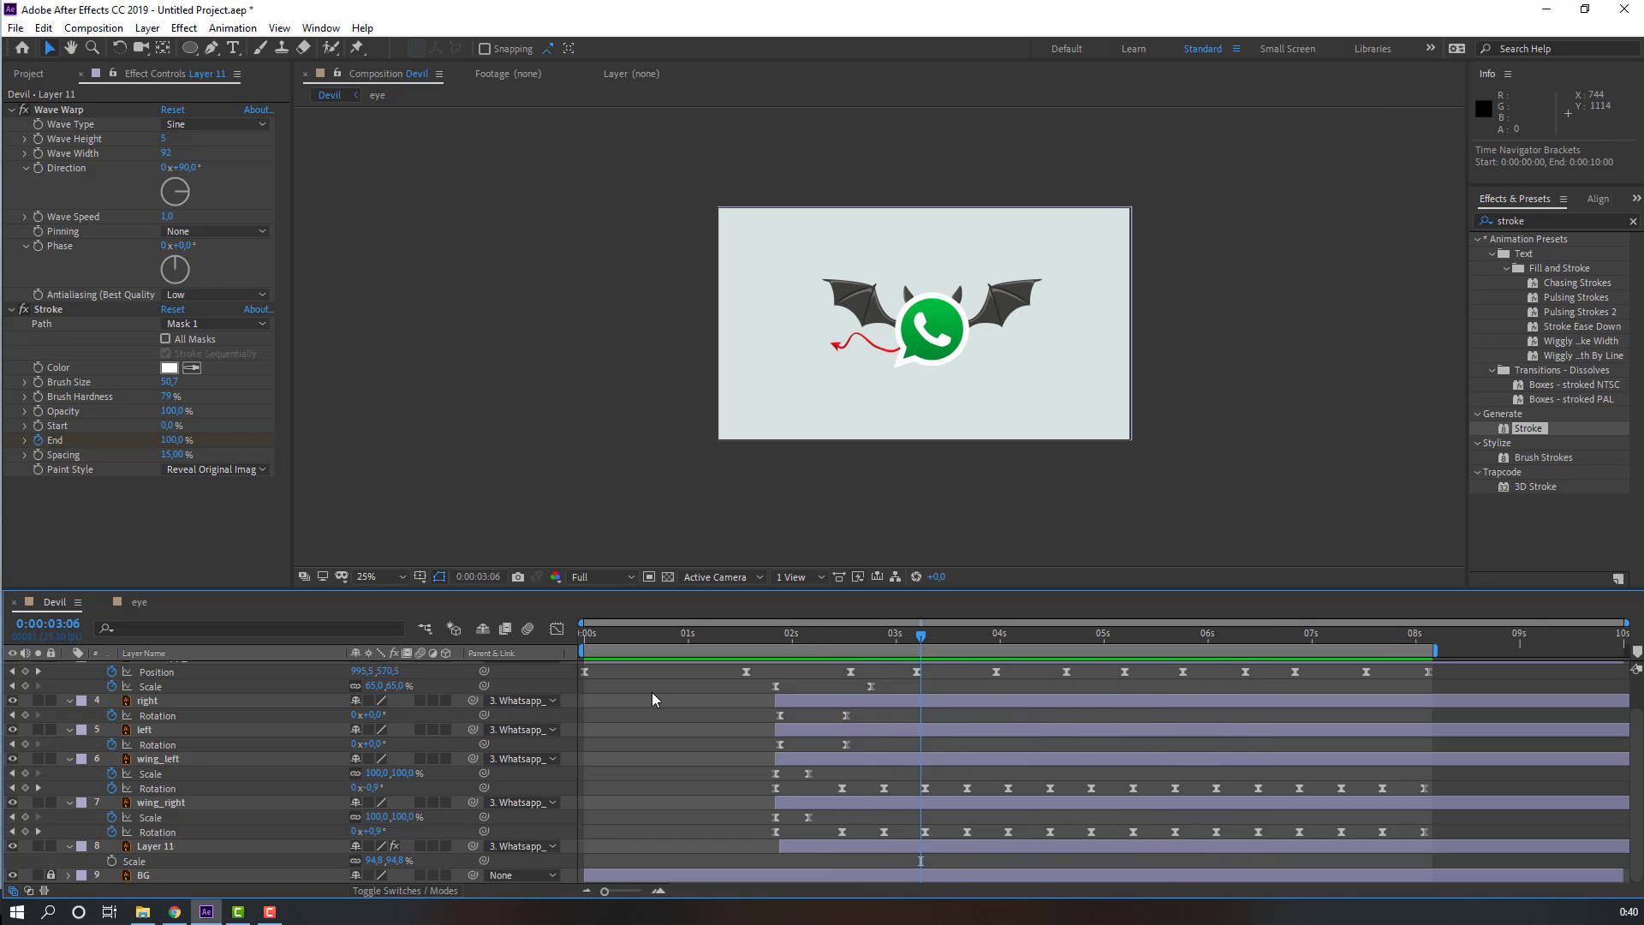
pyautogui.scroll(2, 455, 824)
pyautogui.moveTo(846, 644); pyautogui.dragTo(850, 645)
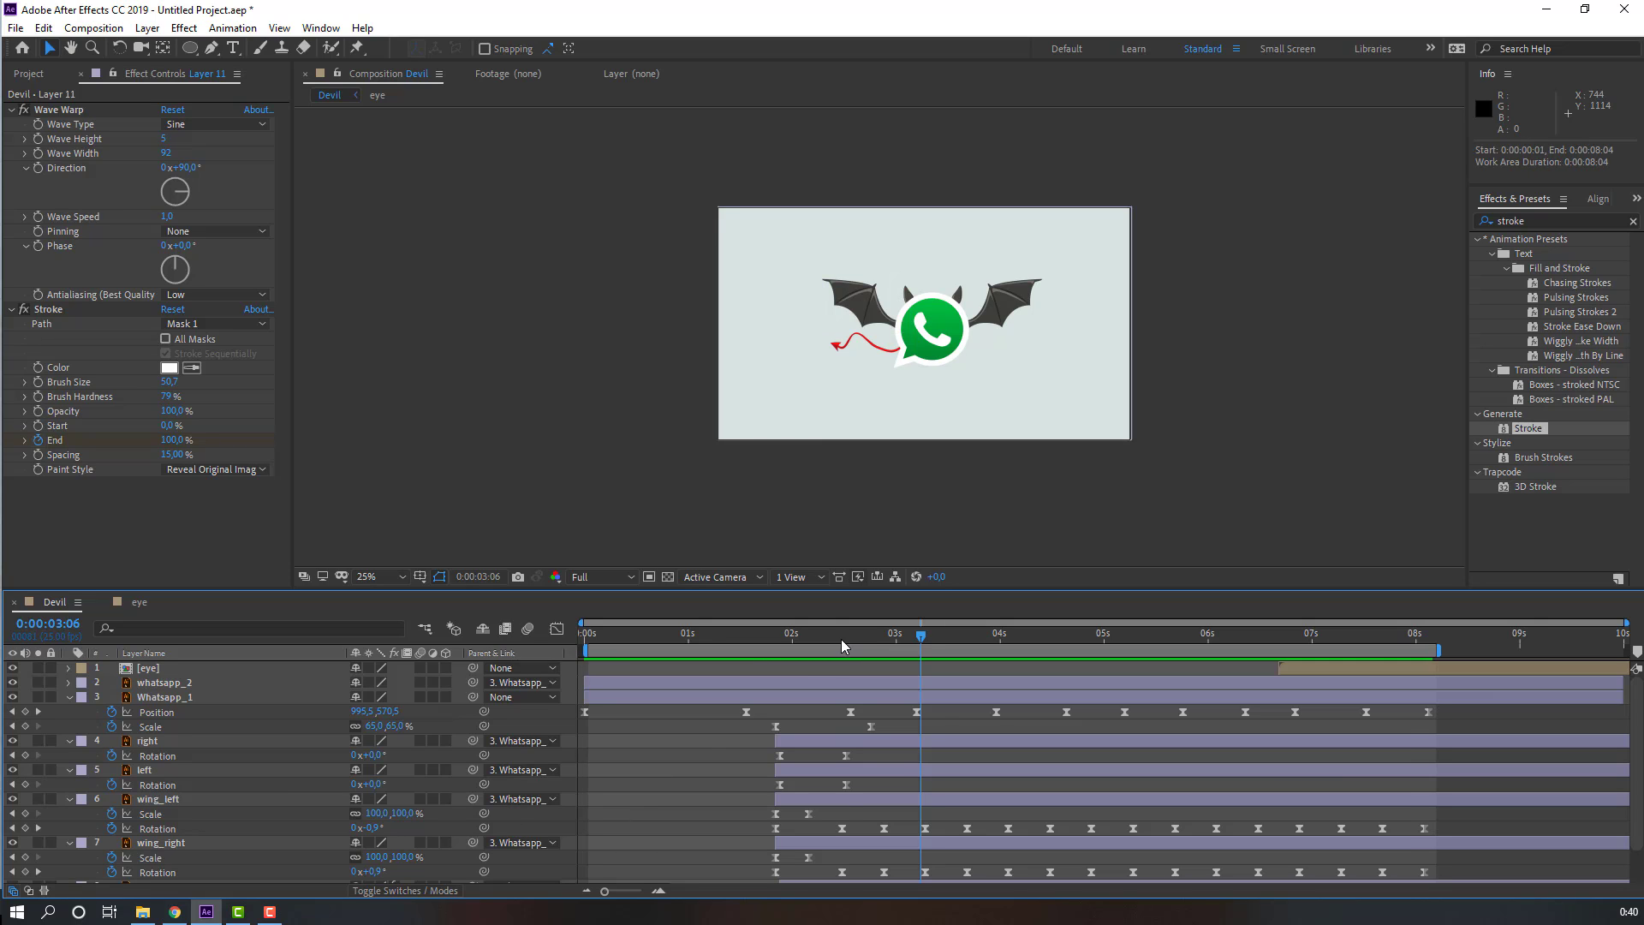
# Step: Select all layers and collapse their properties in the timeline
pyautogui.click(842, 639)
pyautogui.hotkey('ctrl', 'a')
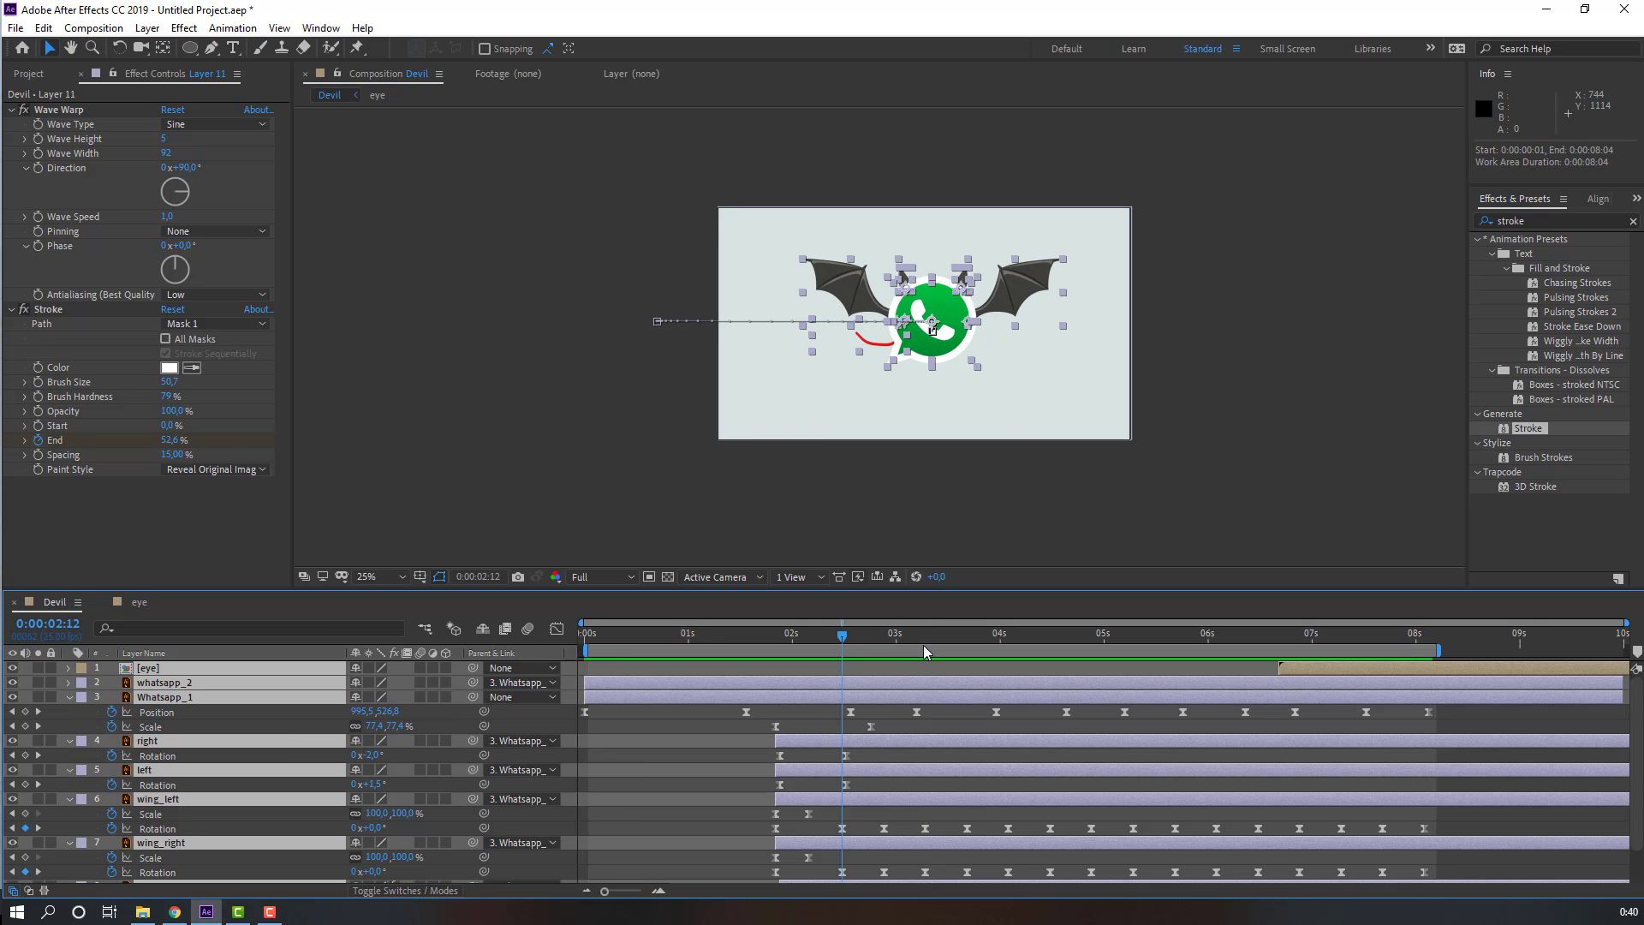
pyautogui.click(69, 697)
pyautogui.click(751, 823)
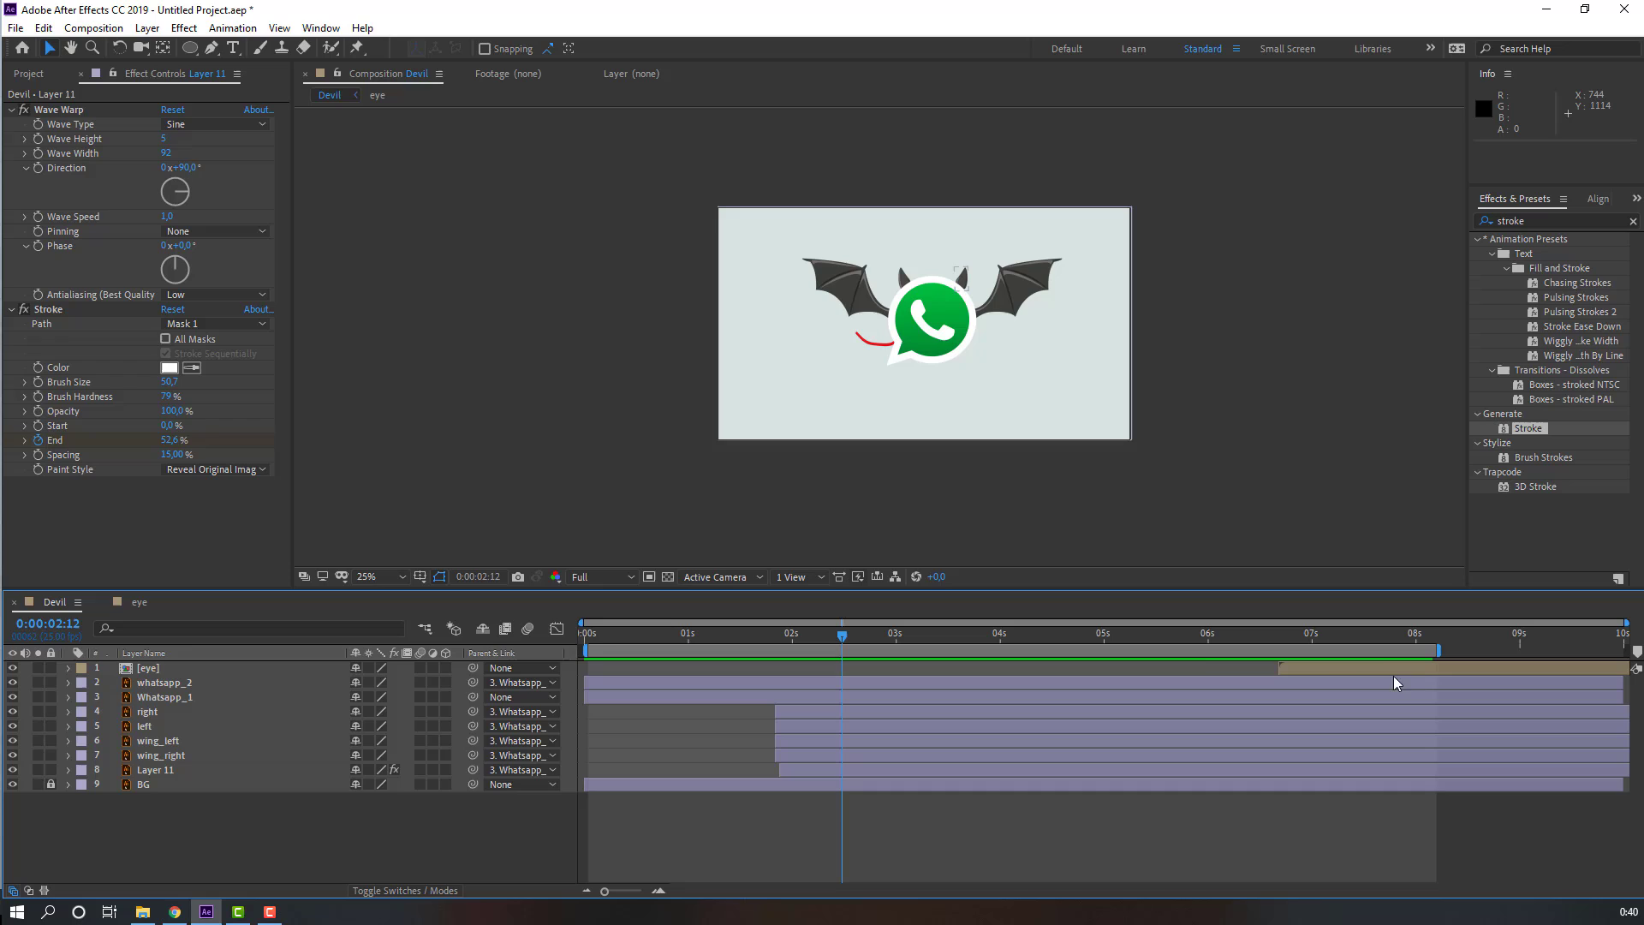
# Step: Move the eye layer to start at about 2 seconds 2 frames and parent it to Whatsapp_1
pyautogui.click(142, 669)
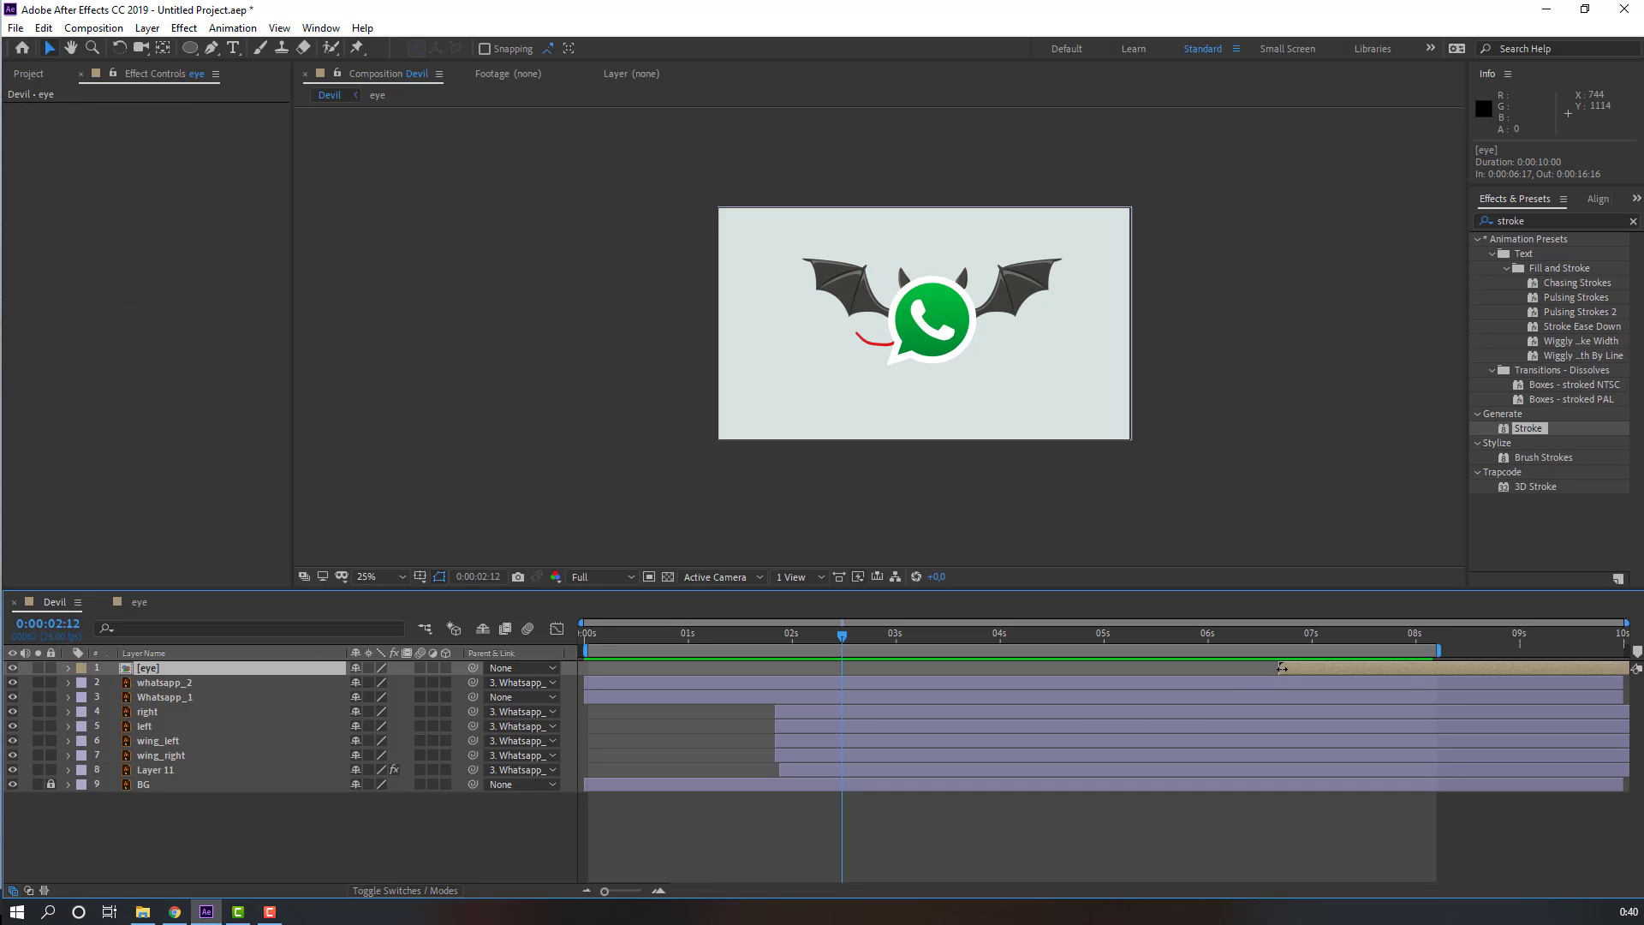
pyautogui.moveTo(1282, 668); pyautogui.dragTo(854, 687)
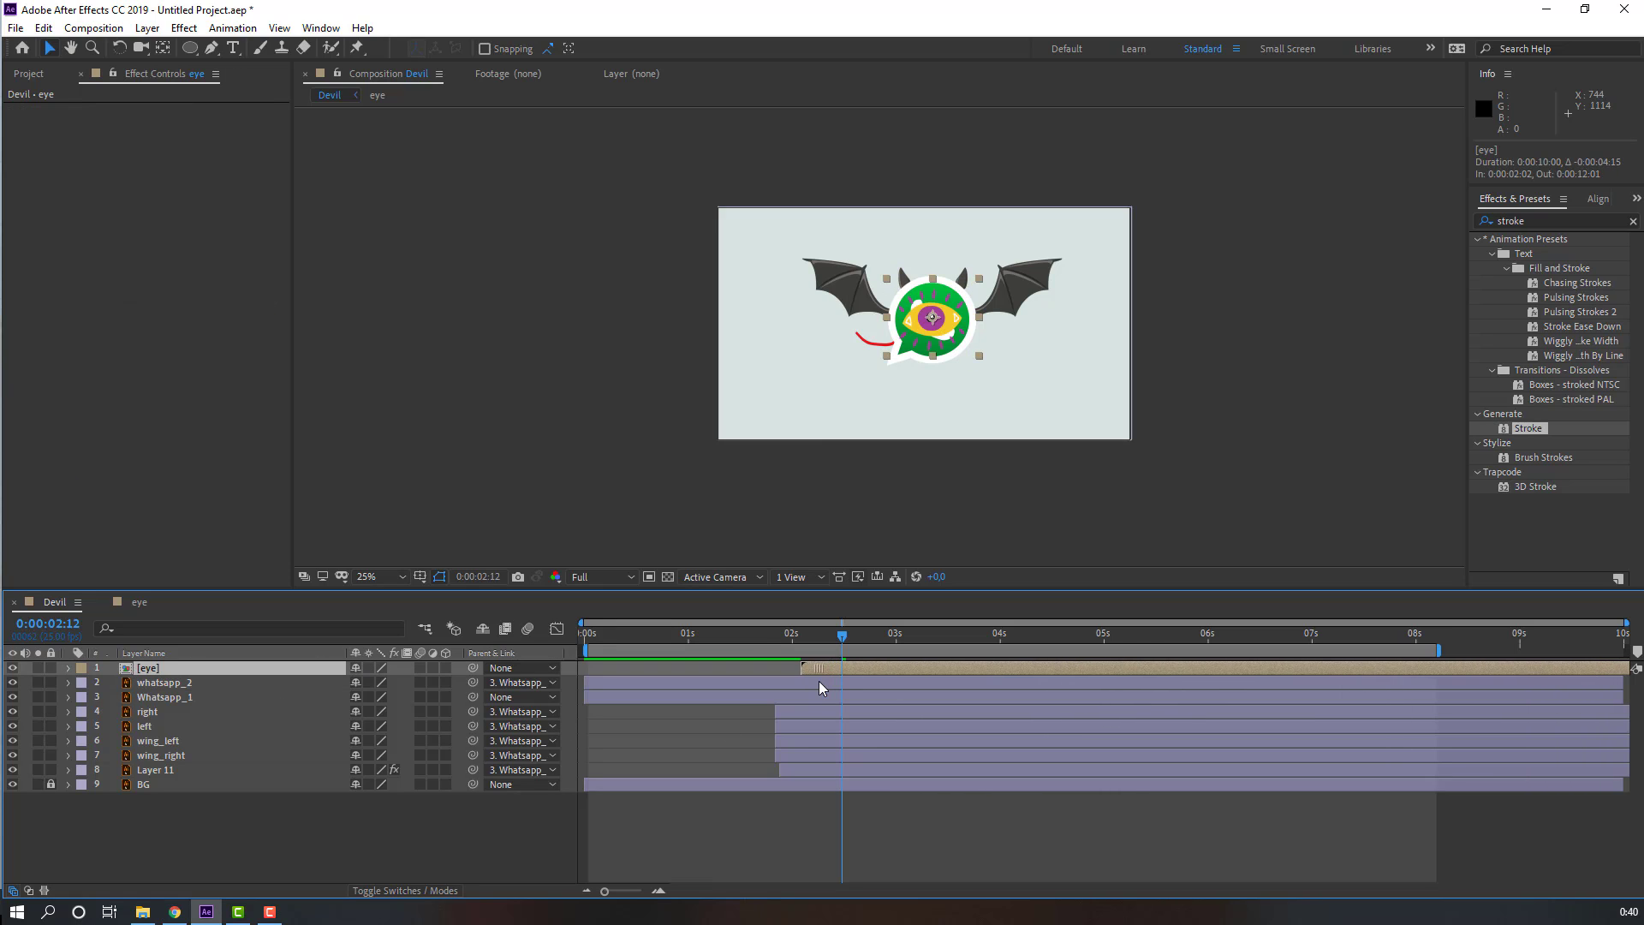
pyautogui.moveTo(470, 668); pyautogui.dragTo(152, 697)
# Step: At about 1 second 12 frames, draw a circle over the WhatsApp logo with the Ellipse tool
pyautogui.scroll(2, 876, 415)
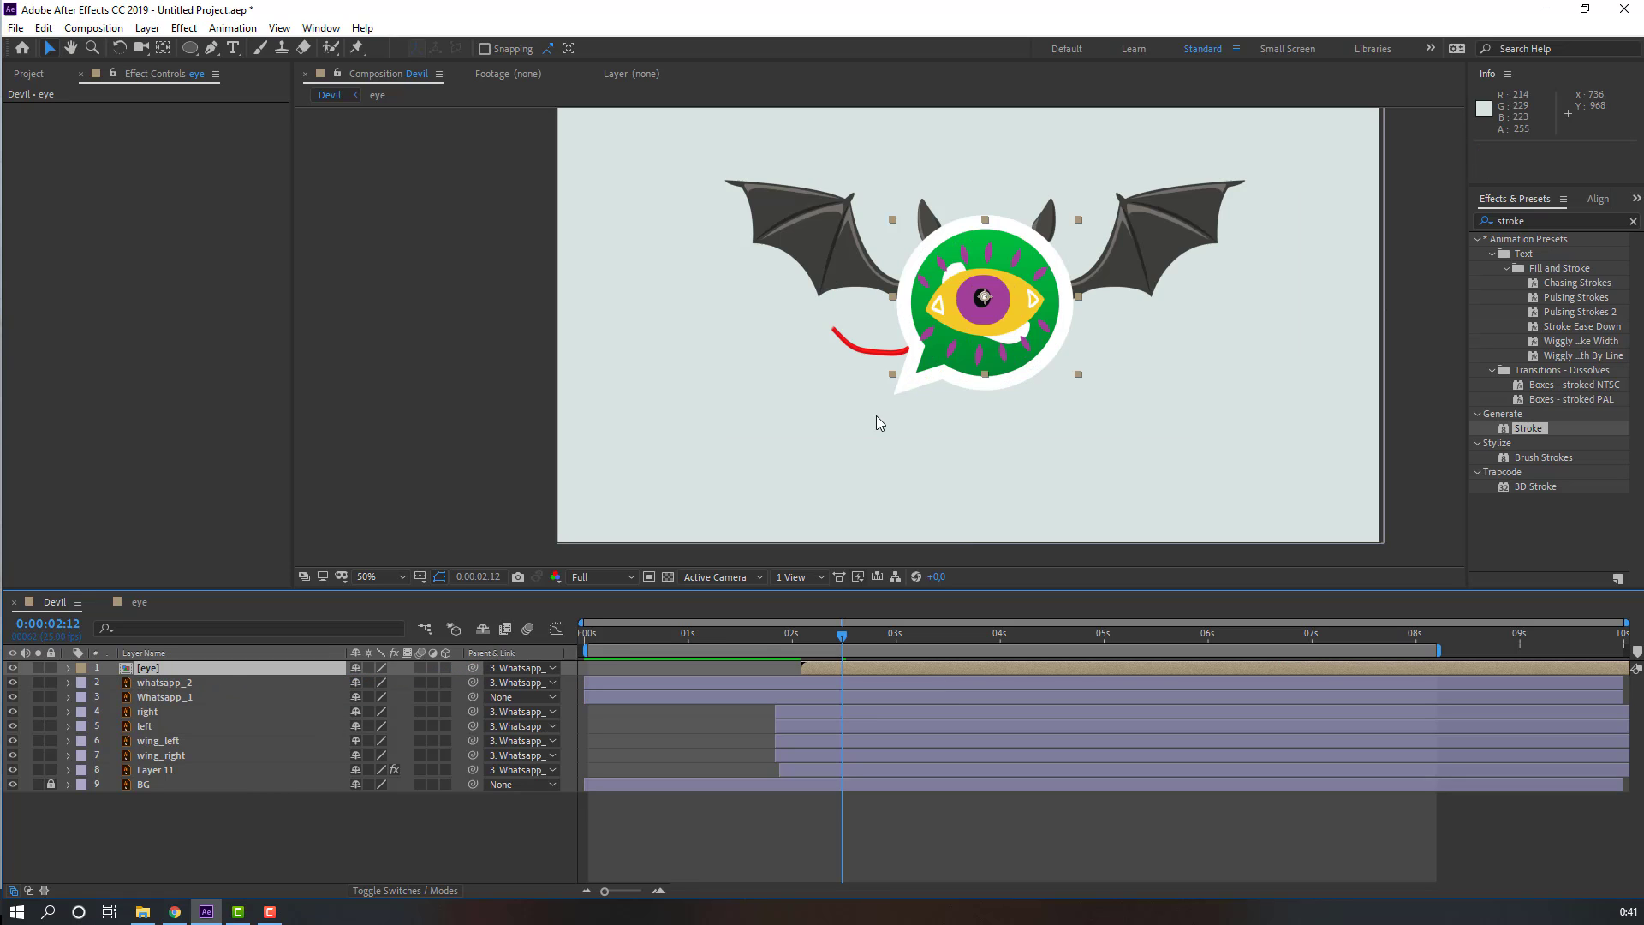
pyautogui.moveTo(763, 634); pyautogui.dragTo(788, 637)
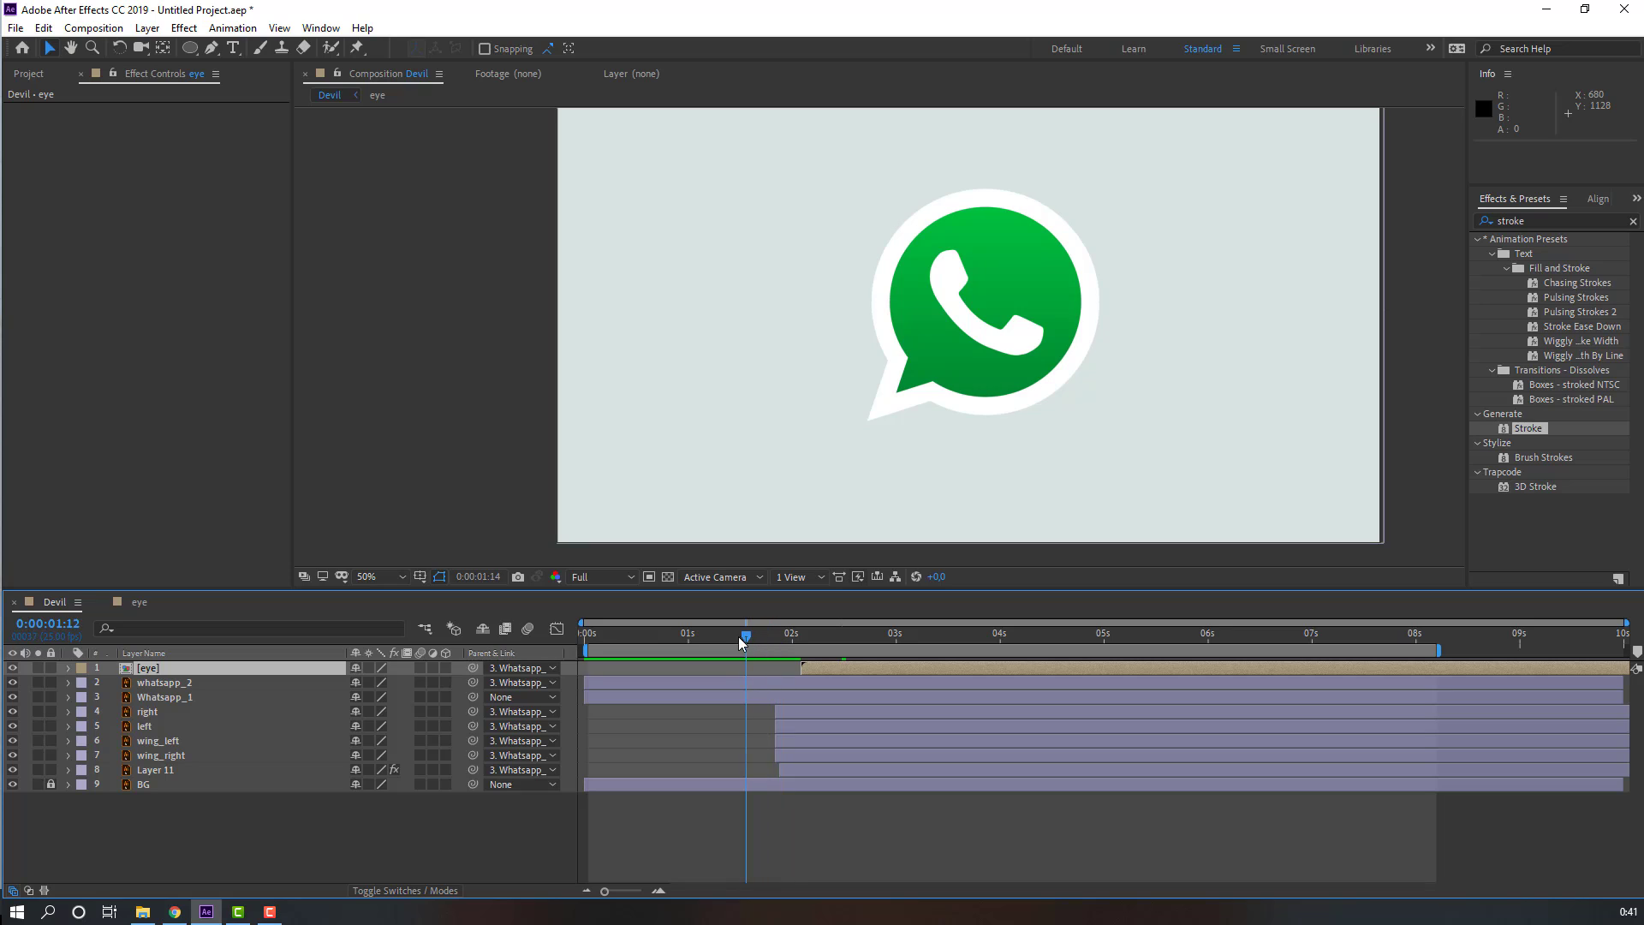
pyautogui.moveTo(742, 641); pyautogui.dragTo(738, 638)
pyautogui.click(364, 866)
pyautogui.click(189, 49)
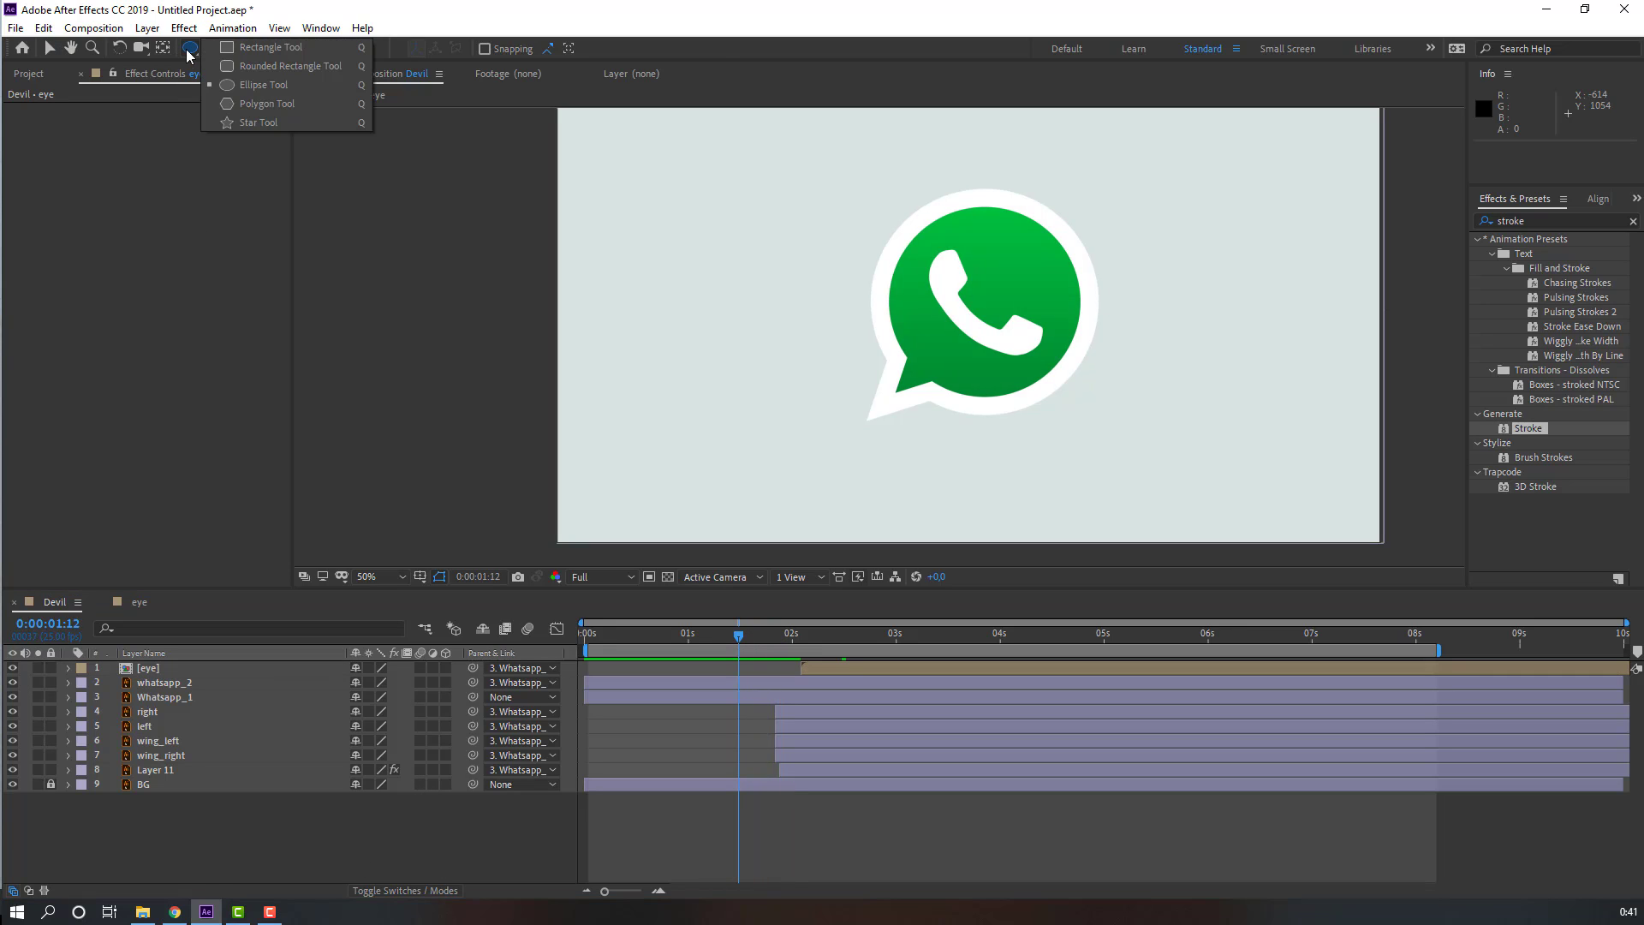
pyautogui.click(274, 85)
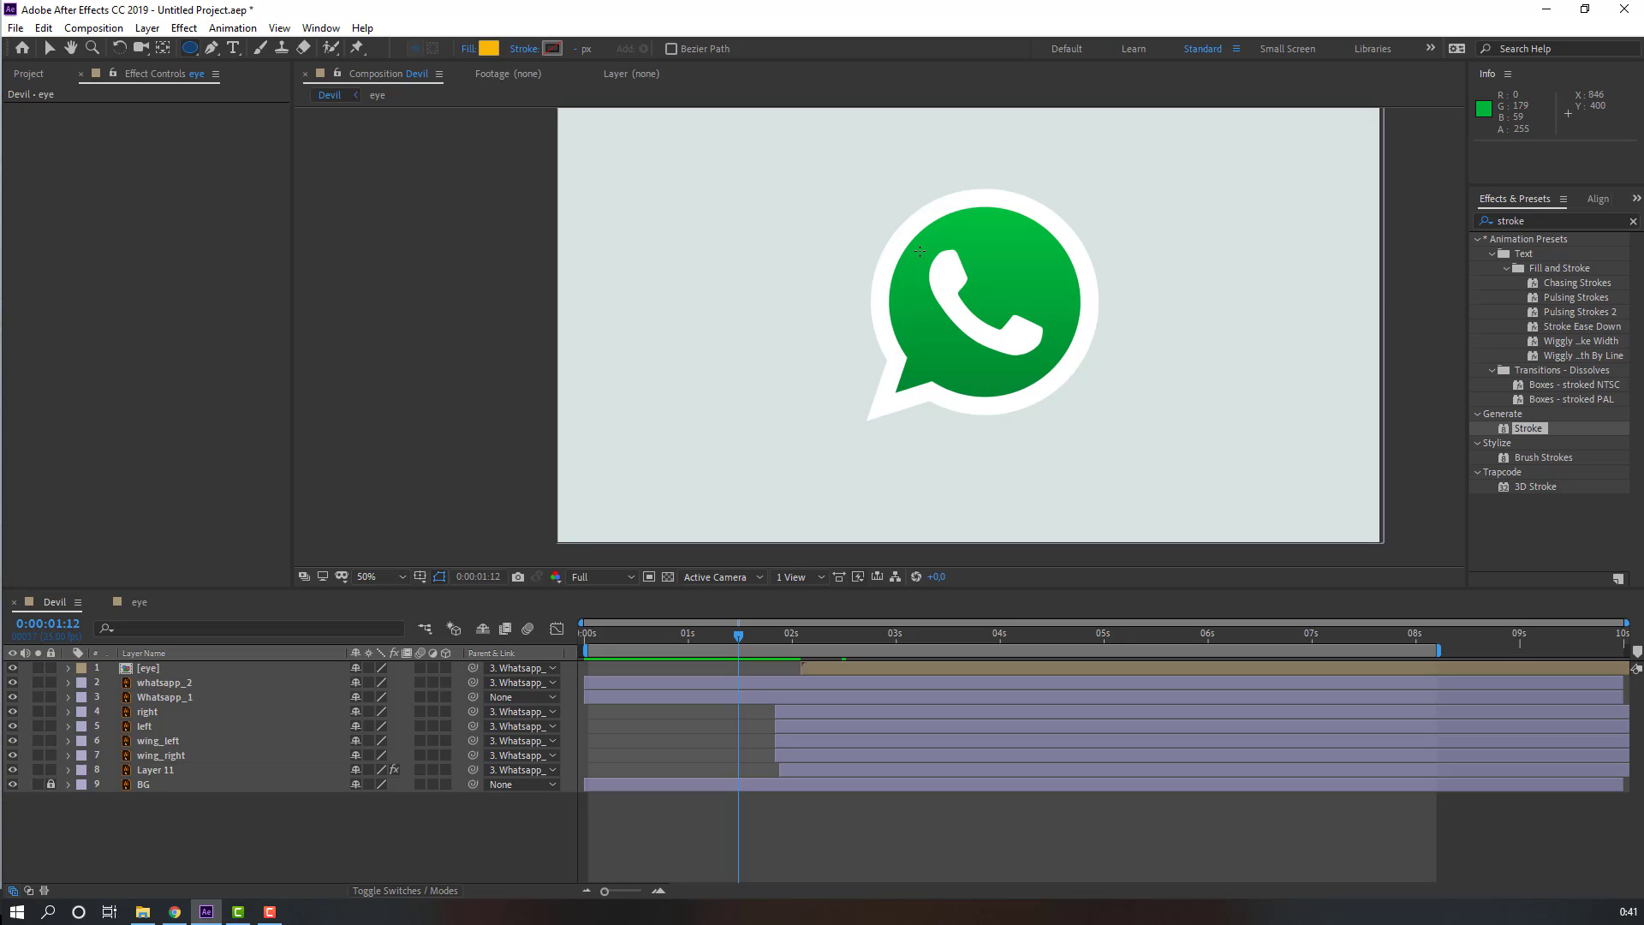
pyautogui.moveTo(863, 190); pyautogui.dragTo(1025, 350)
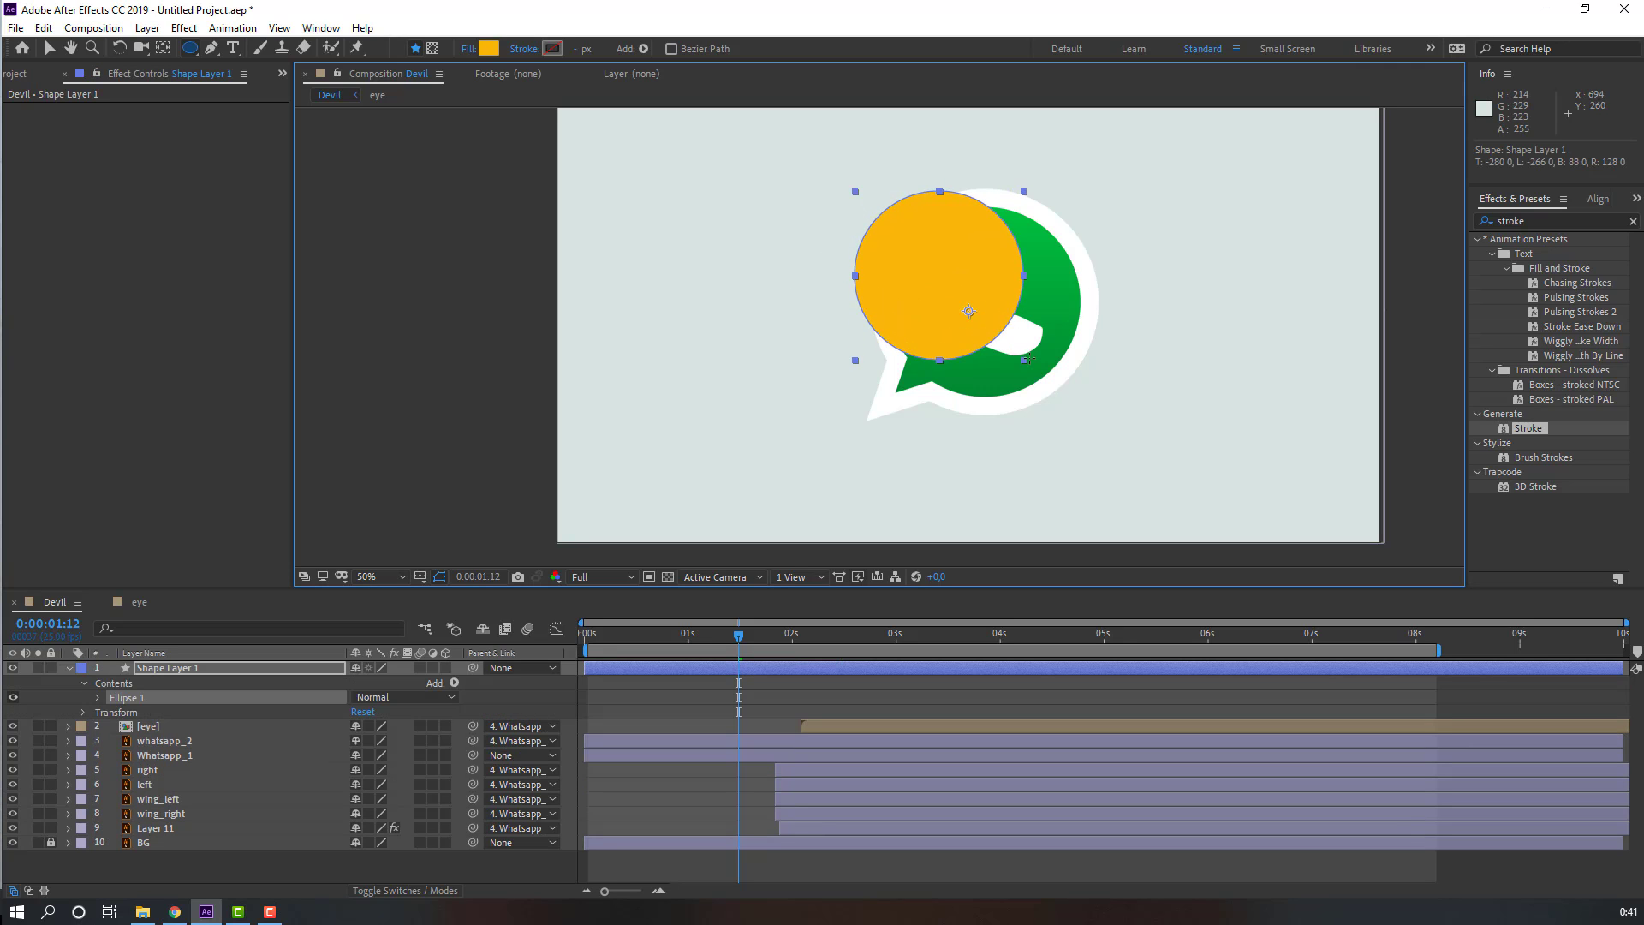
# Step: Set the circle's fill colour to dark grey 30302F
pyautogui.press('v')
pyautogui.moveTo(988, 257); pyautogui.dragTo(816, 266)
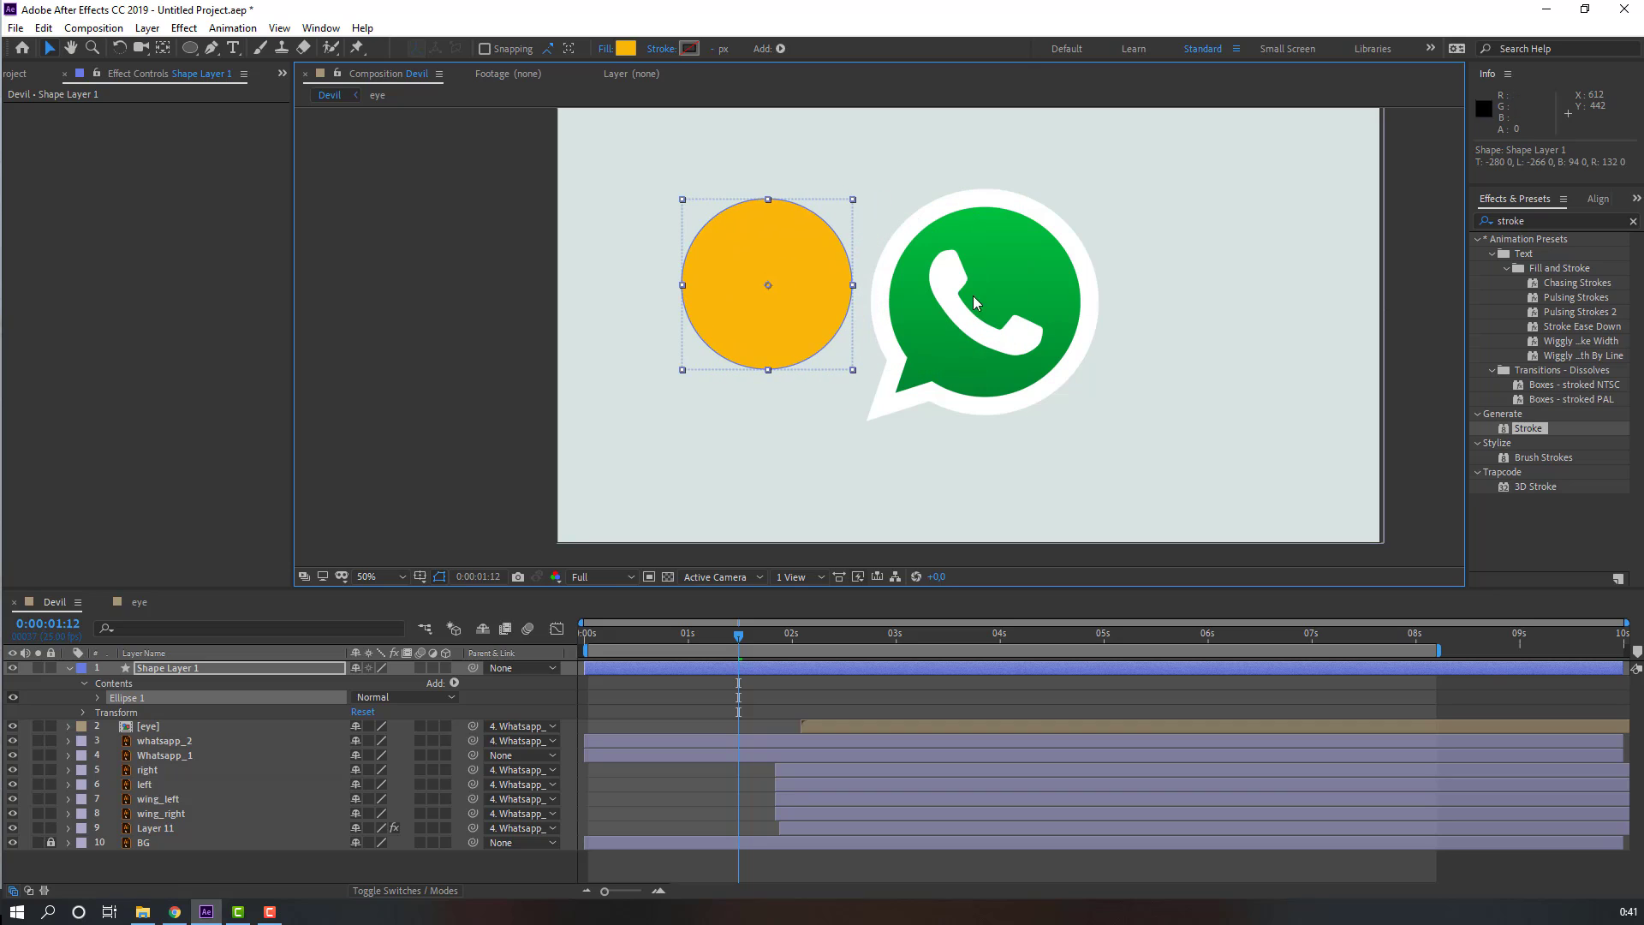
pyautogui.click(626, 48)
pyautogui.moveTo(208, 566); pyautogui.dragTo(123, 582)
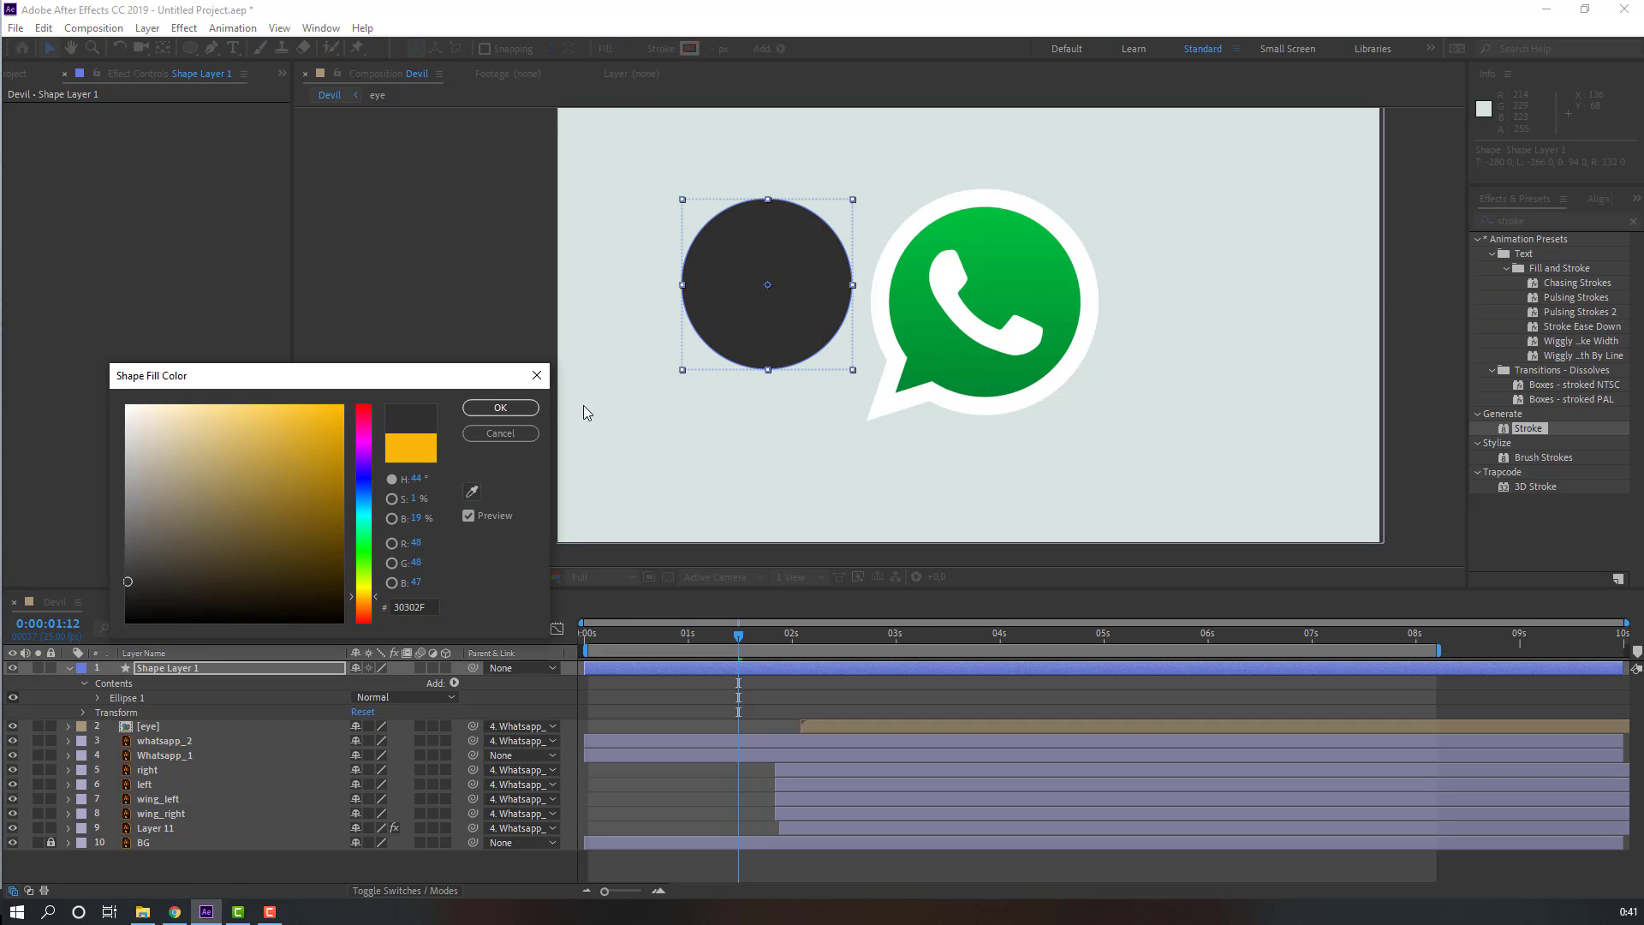
pyautogui.press('Return')
# Step: Center the dark circle over the WhatsApp bubble
pyautogui.moveTo(776, 290); pyautogui.dragTo(1010, 302)
pyautogui.click(193, 666)
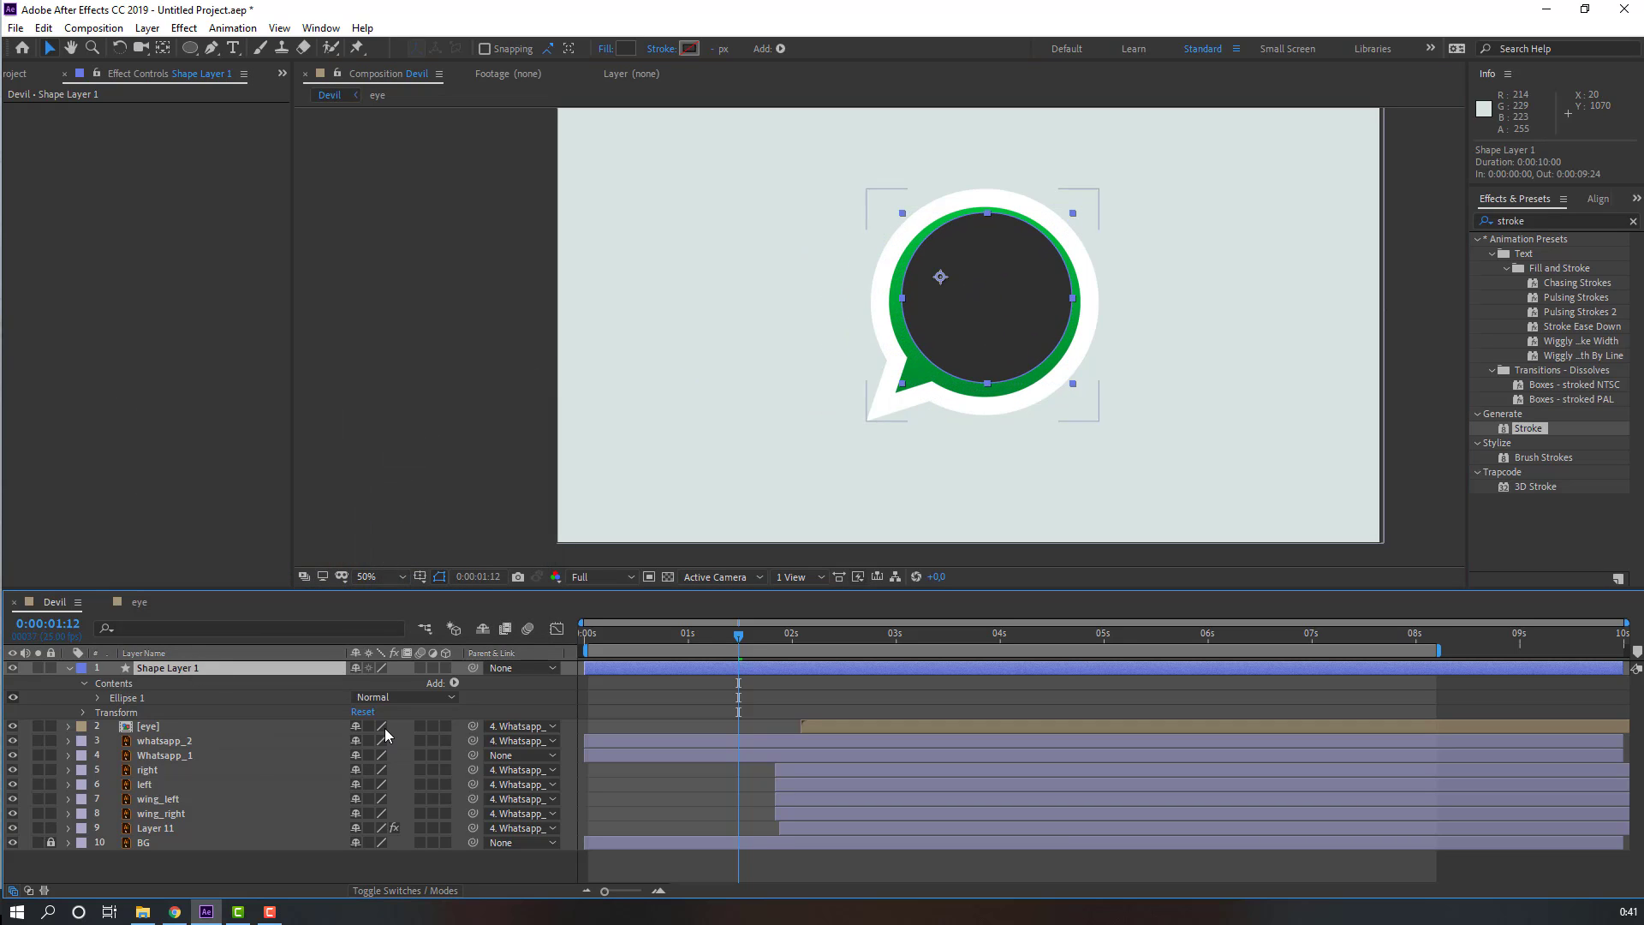
# Step: Scale the dark circle layer up to 166%
pyautogui.press('s')
pyautogui.moveTo(377, 683); pyautogui.dragTo(906, 407)
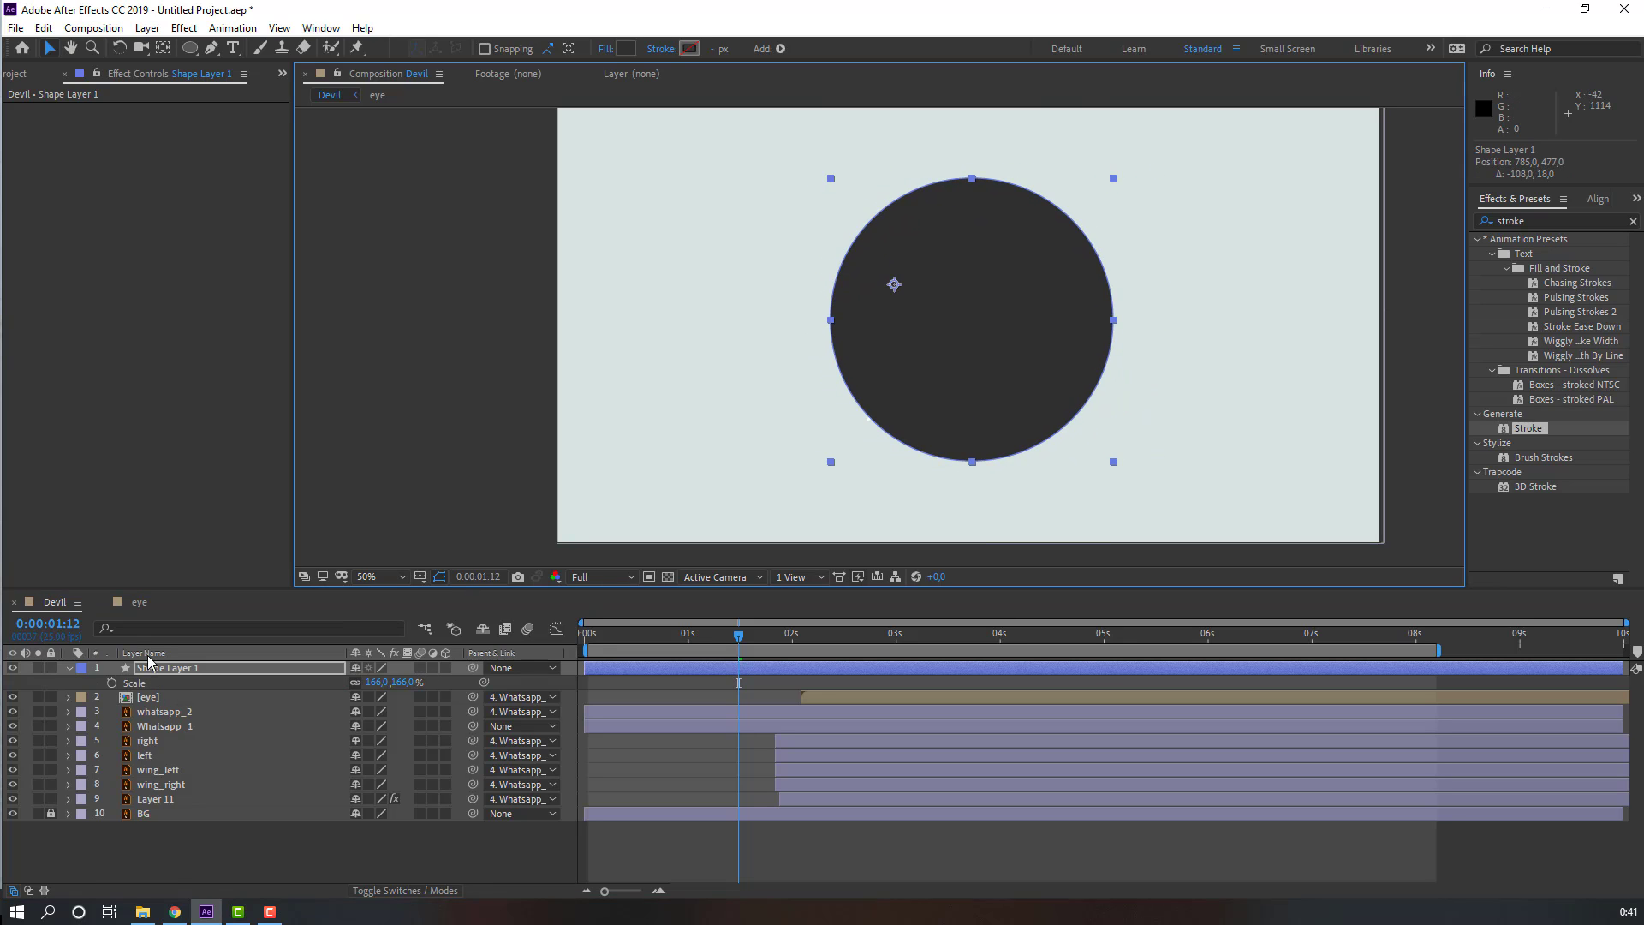
pyautogui.click(147, 668)
# Step: Parent the circle layer to Whatsapp_1 and move it below whatsapp_2 in the layer stack
pyautogui.moveTo(355, 677); pyautogui.dragTo(163, 726)
pyautogui.moveTo(167, 669); pyautogui.dragTo(177, 704)
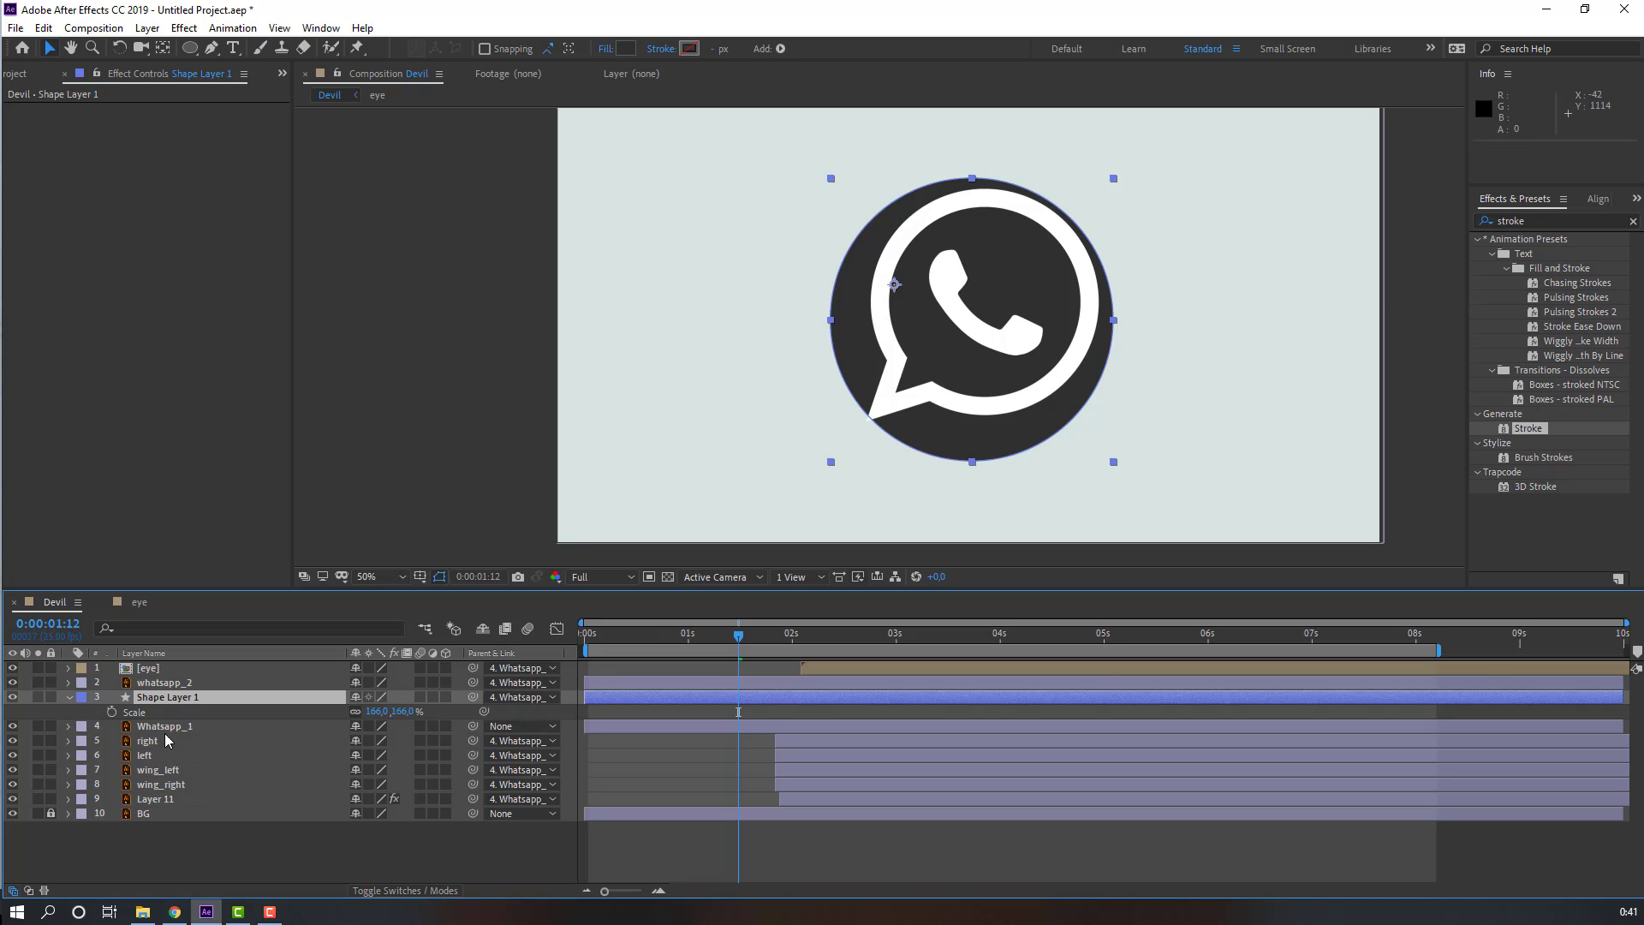
# Step: Duplicate the Whatsapp_1 layer and place the copy directly above the circle layer
pyautogui.click(171, 729)
pyautogui.hotkey('ctrl', 'd')
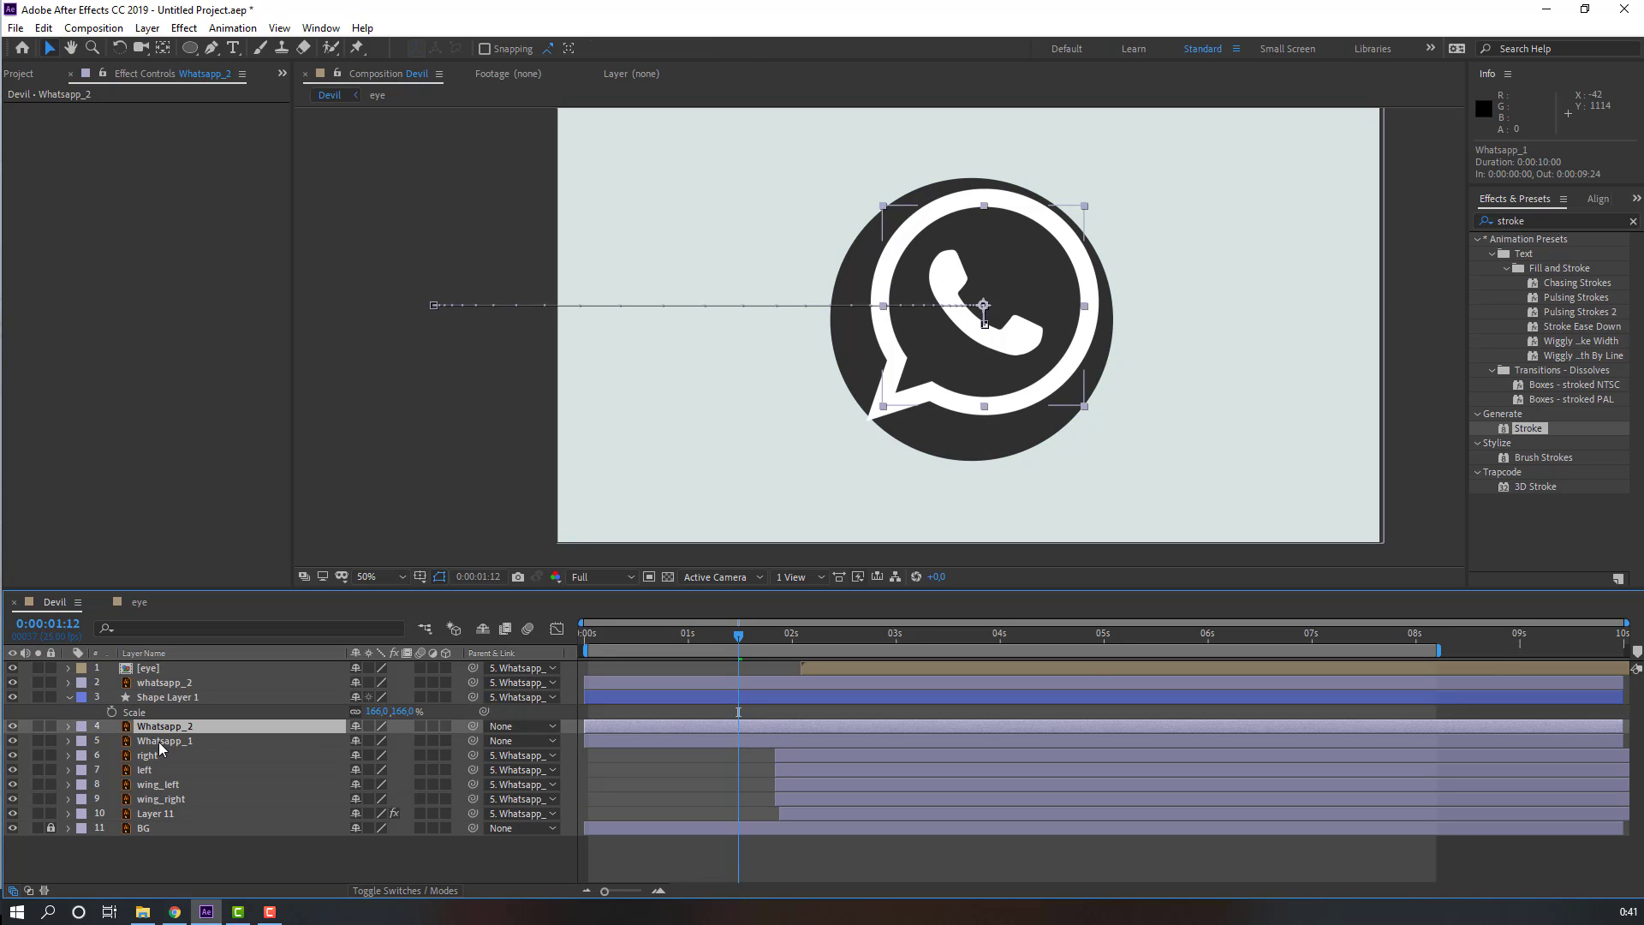
pyautogui.moveTo(158, 734); pyautogui.dragTo(160, 690)
# Step: Rename the circle shape layer to black
pyautogui.click(163, 713)
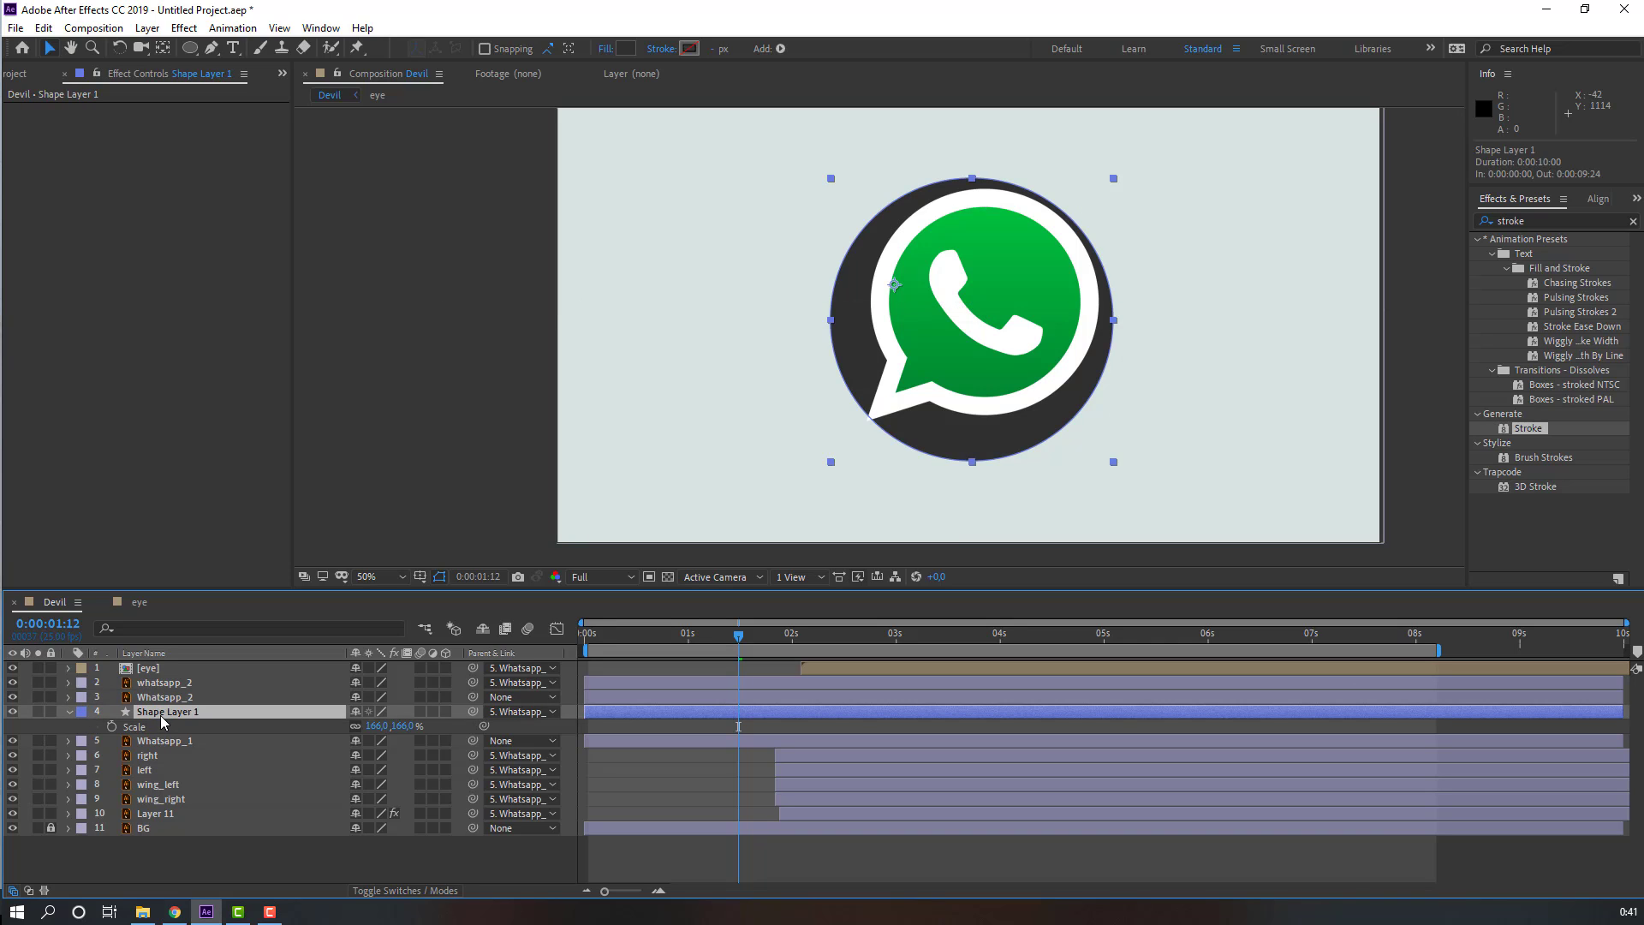
pyautogui.press('Return')
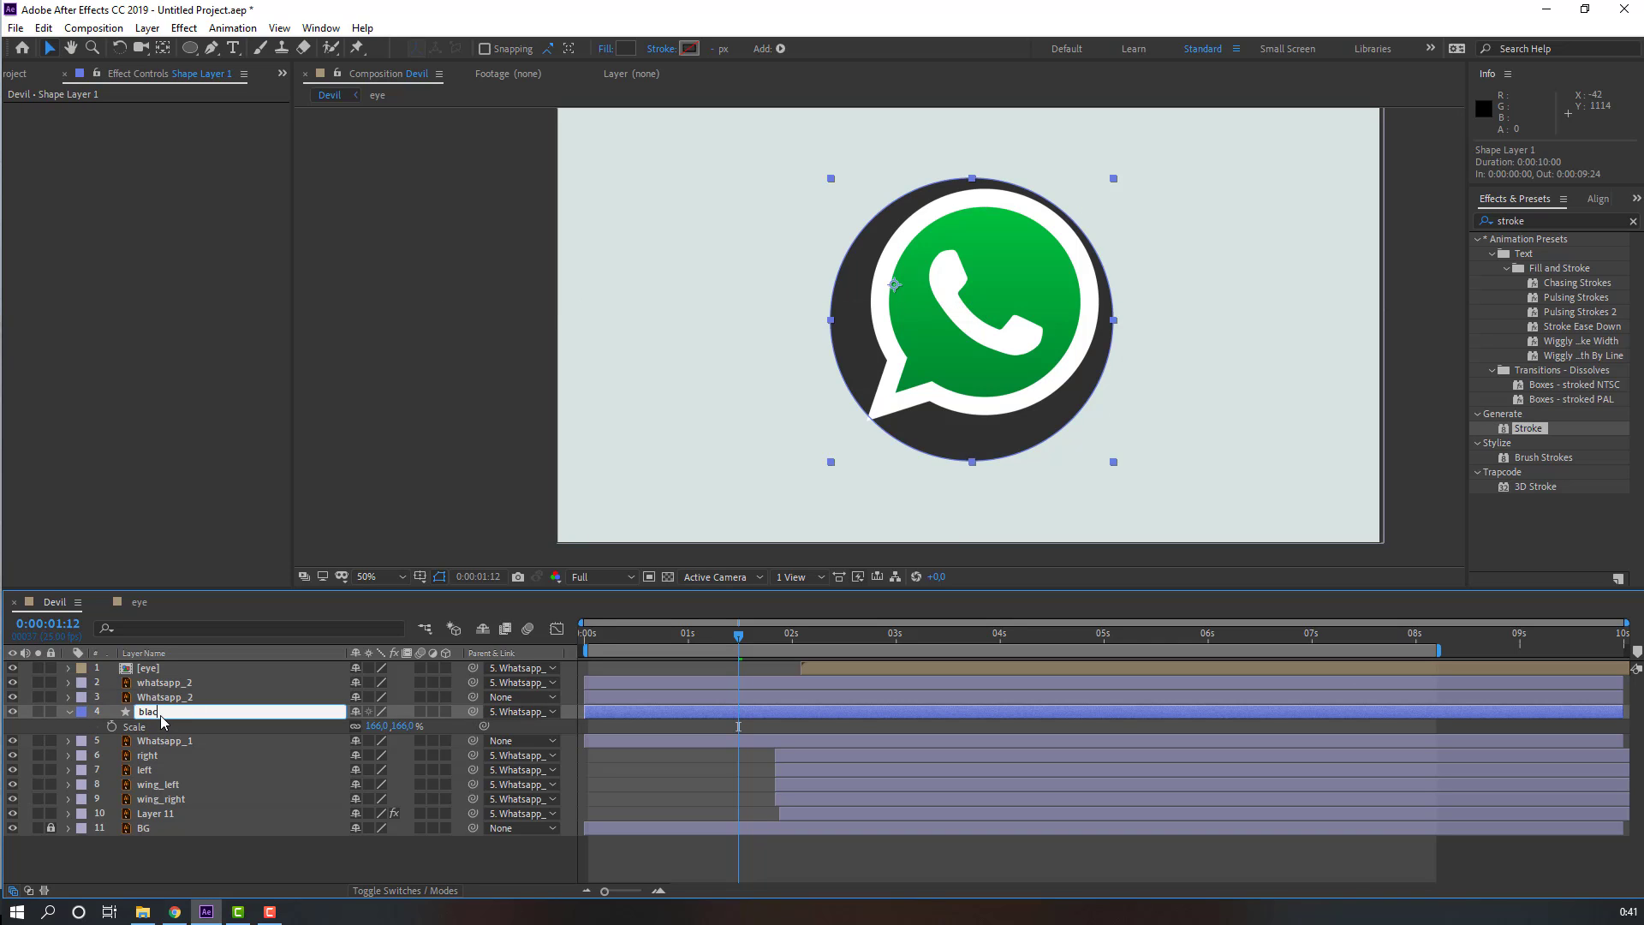
pyautogui.write('black')
pyautogui.press('Return')
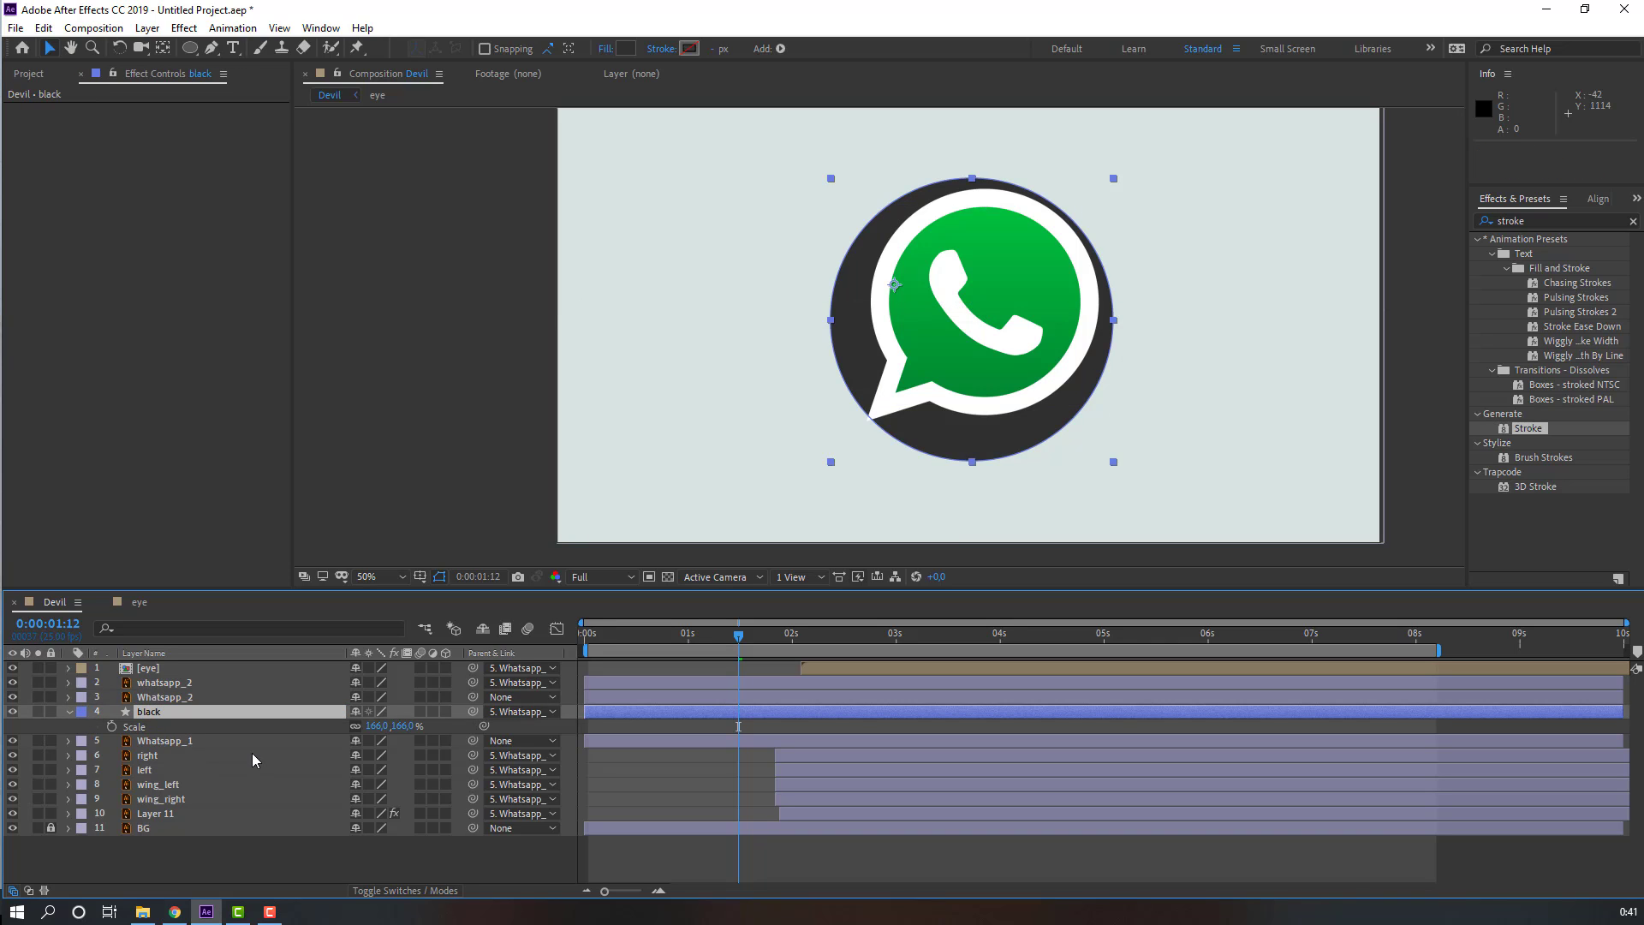
# Step: Set the black layer's track matte to Alpha Matte using Whatsapp_2
pyautogui.click(382, 892)
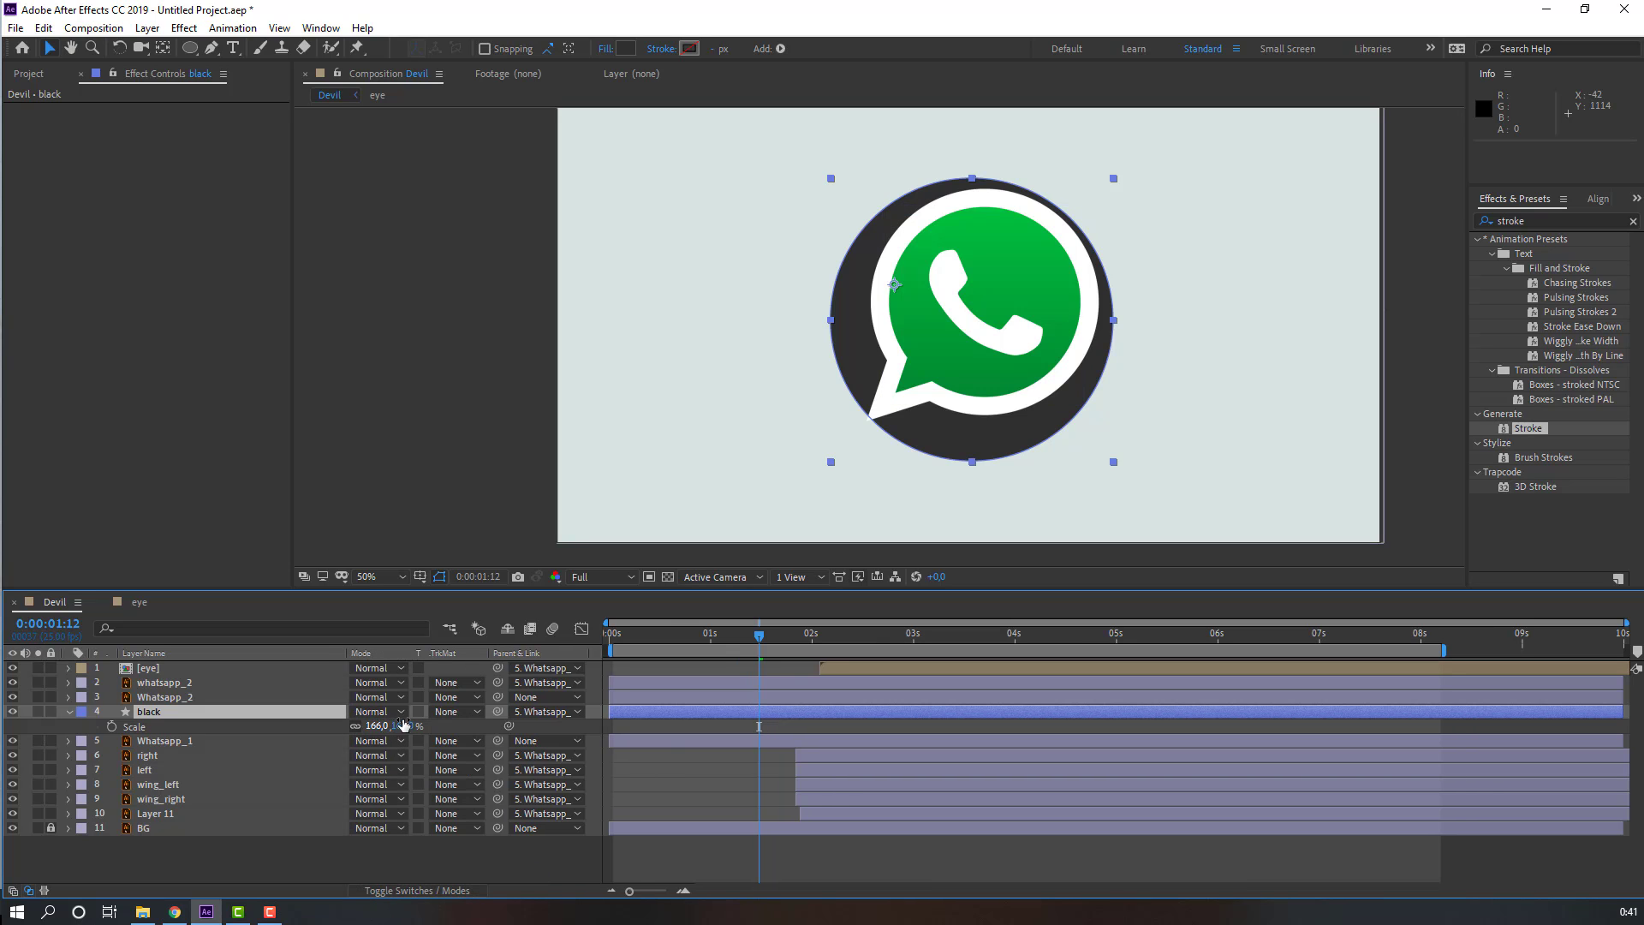
pyautogui.click(442, 717)
pyautogui.click(463, 756)
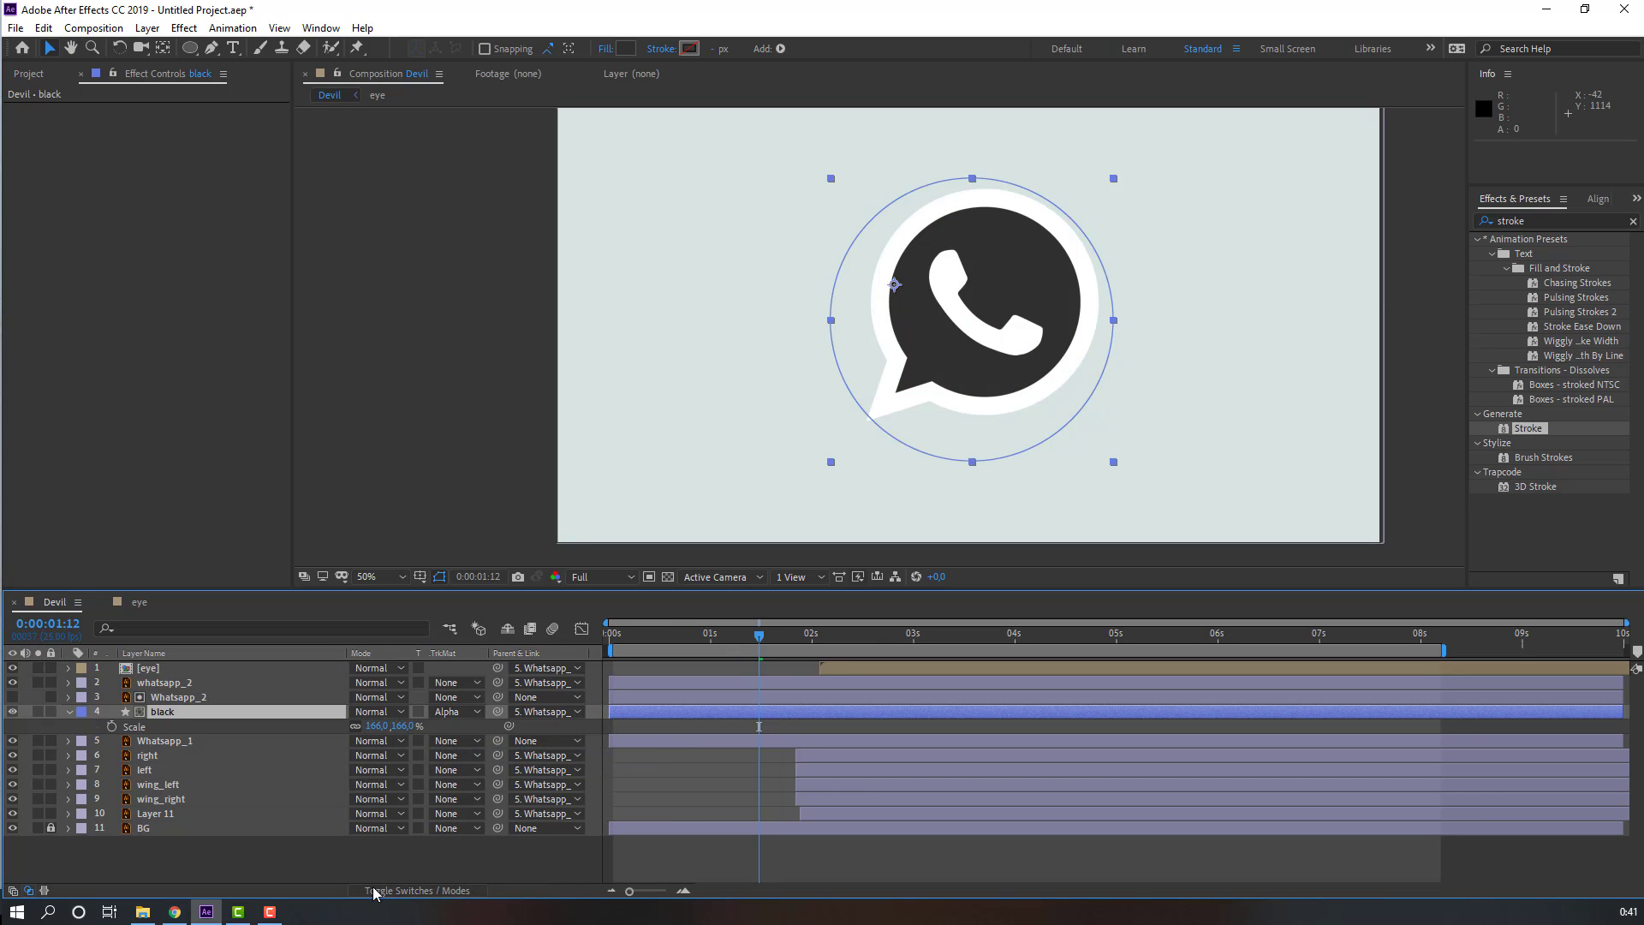
# Step: Animate the black layer's opacity from 0% at 1 second 12 frames to 100% at 2 seconds 5 frames
pyautogui.click(69, 711)
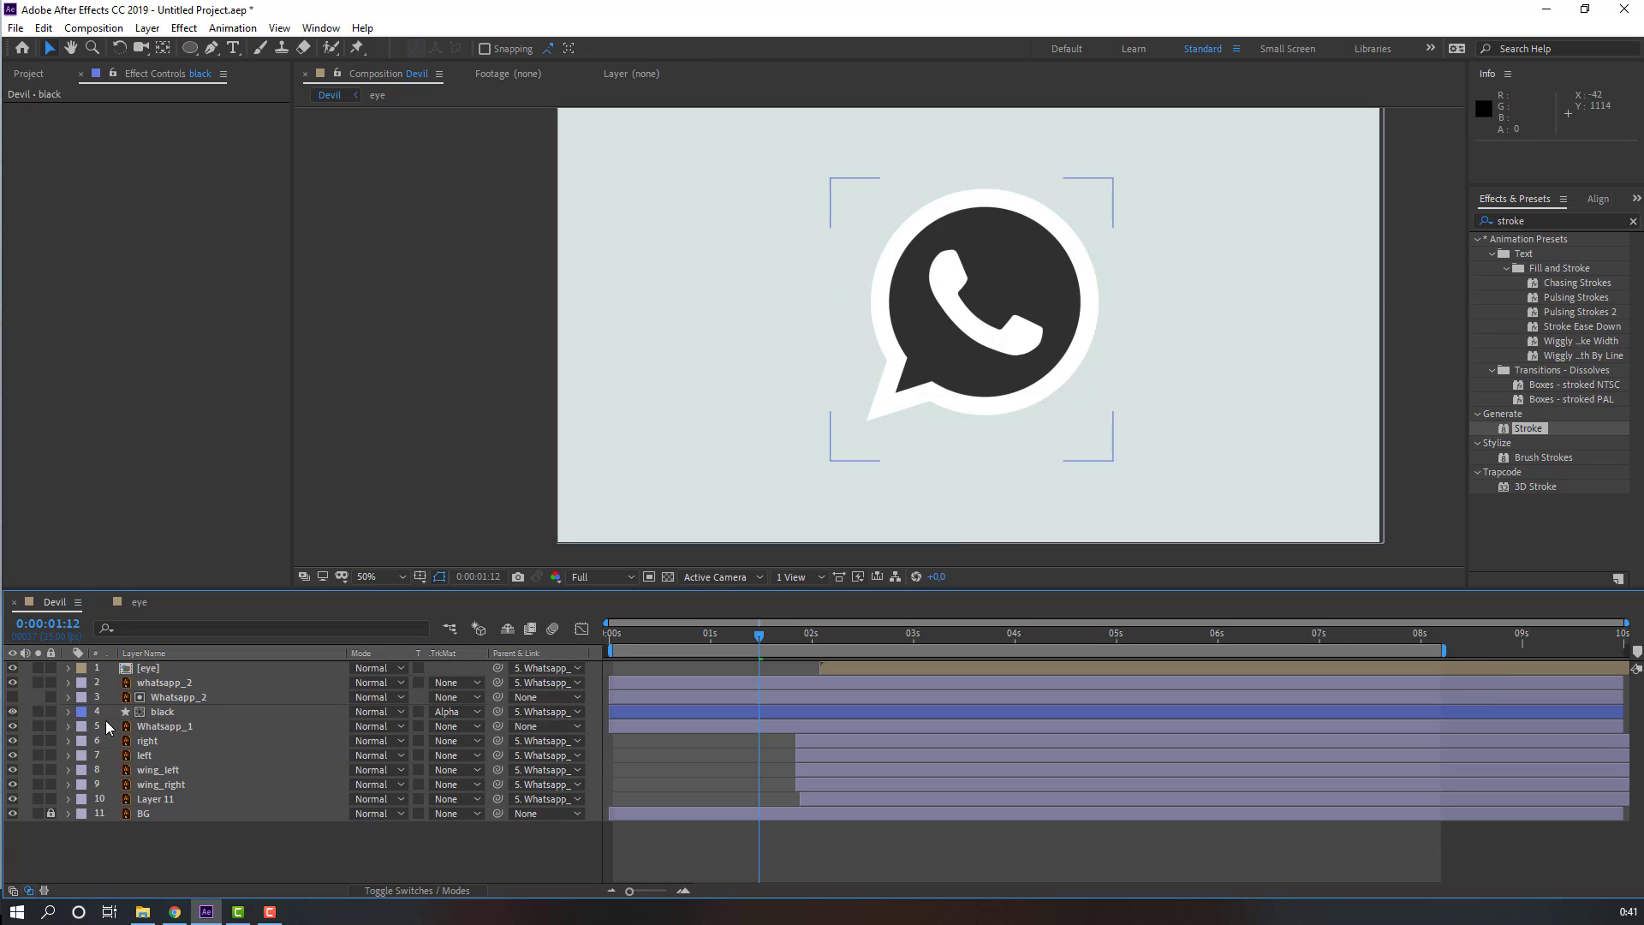
pyautogui.click(165, 720)
pyautogui.press('F2')
pyautogui.click(165, 720)
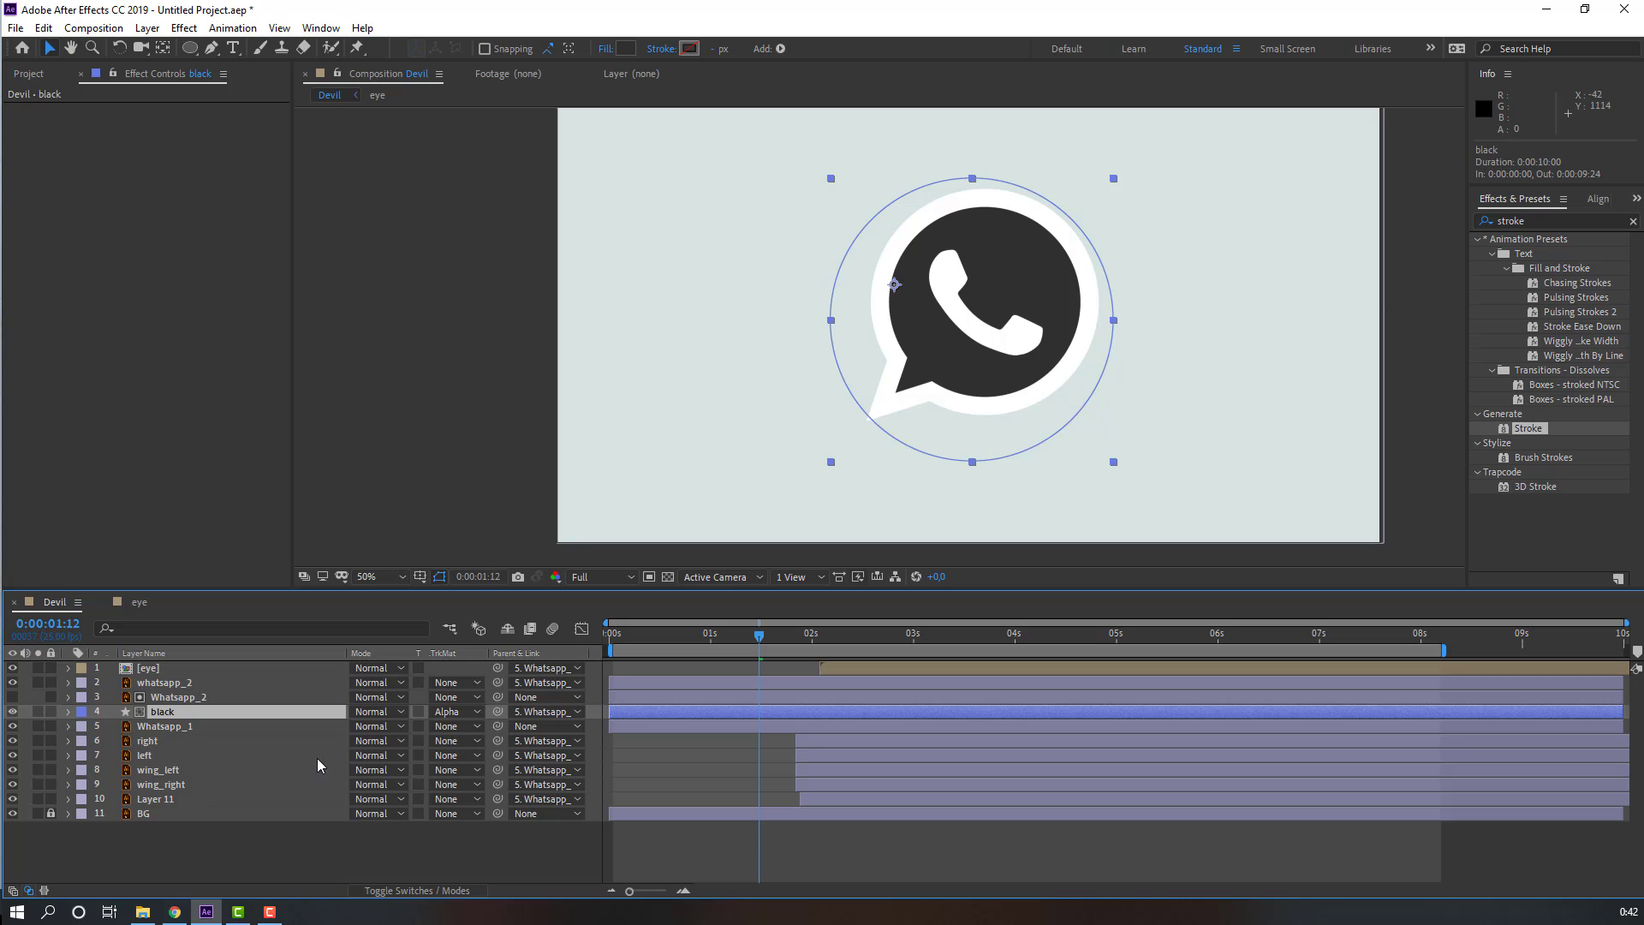
pyautogui.press('t')
pyautogui.moveTo(360, 731); pyautogui.dragTo(201, 731)
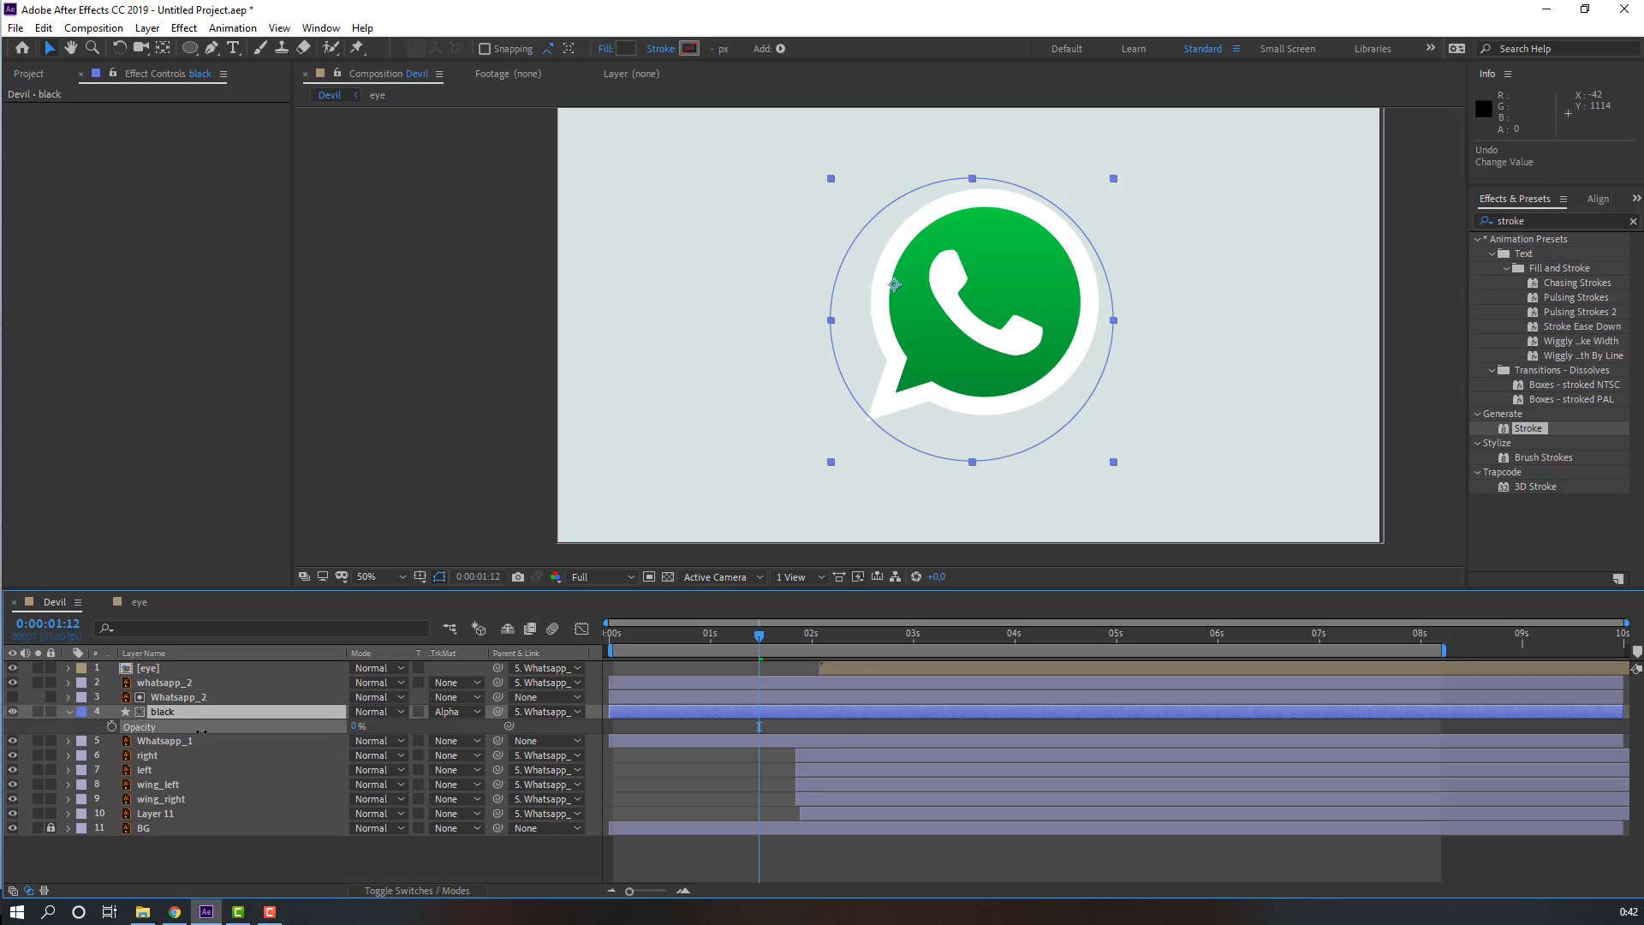
pyautogui.moveTo(759, 636); pyautogui.dragTo(832, 638)
pyautogui.moveTo(356, 726); pyautogui.dragTo(548, 719)
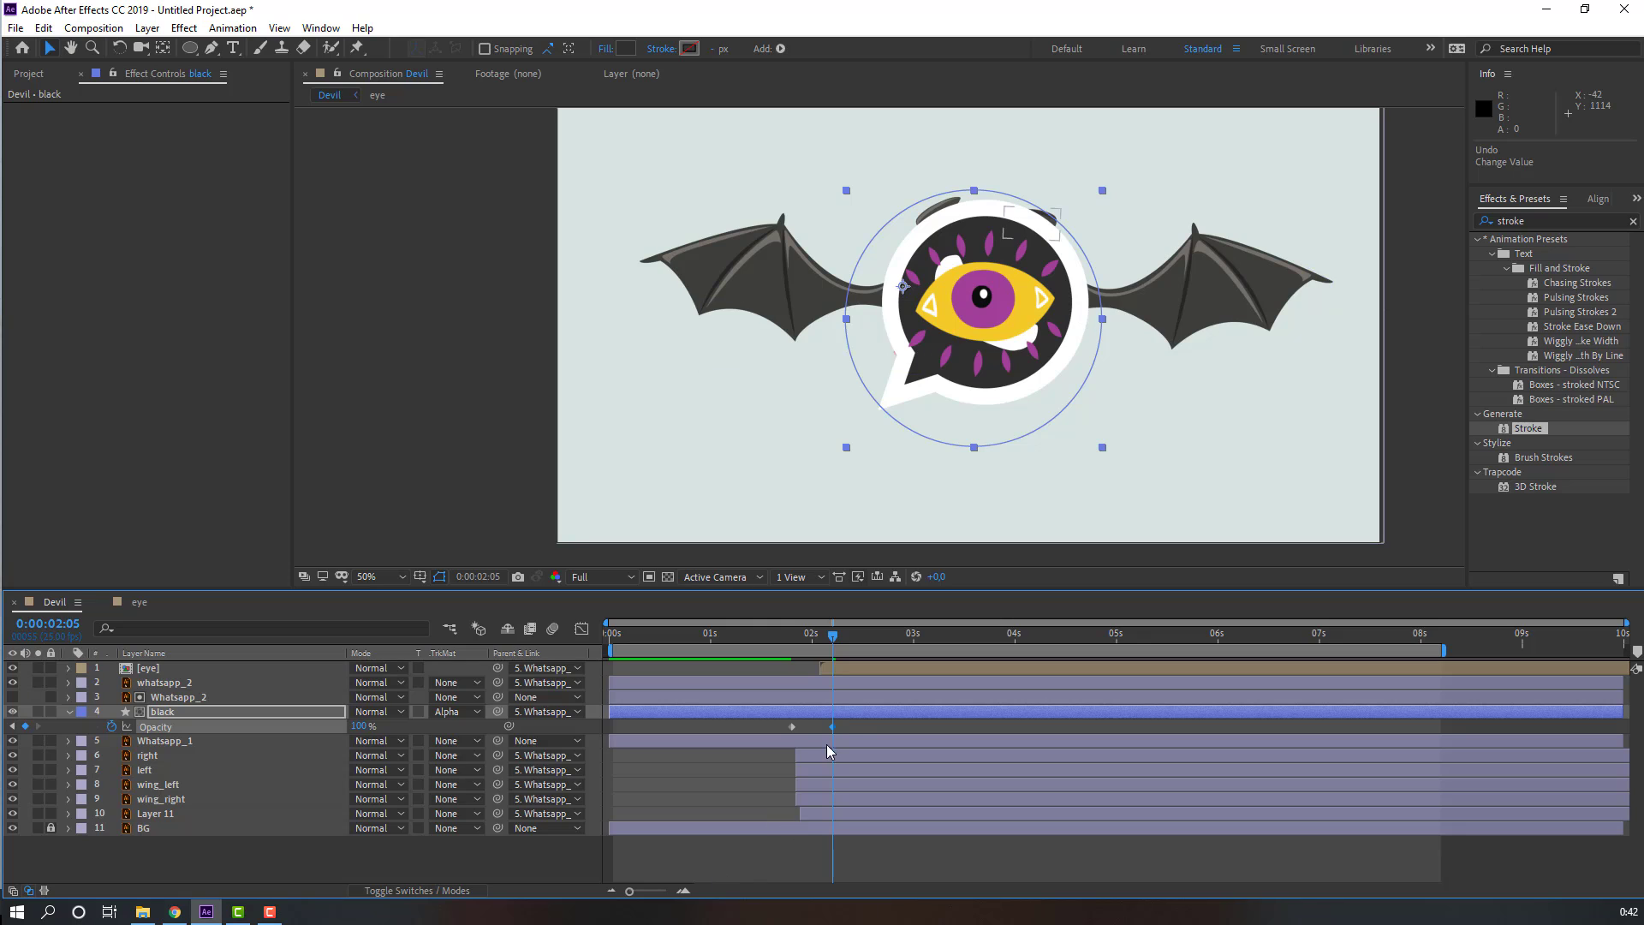
# Step: Select both opacity keyframes of the black layer and apply Easy Ease
pyautogui.moveTo(847, 723); pyautogui.dragTo(788, 726)
pyautogui.rightClick(790, 727)
pyautogui.moveTo(969, 721)
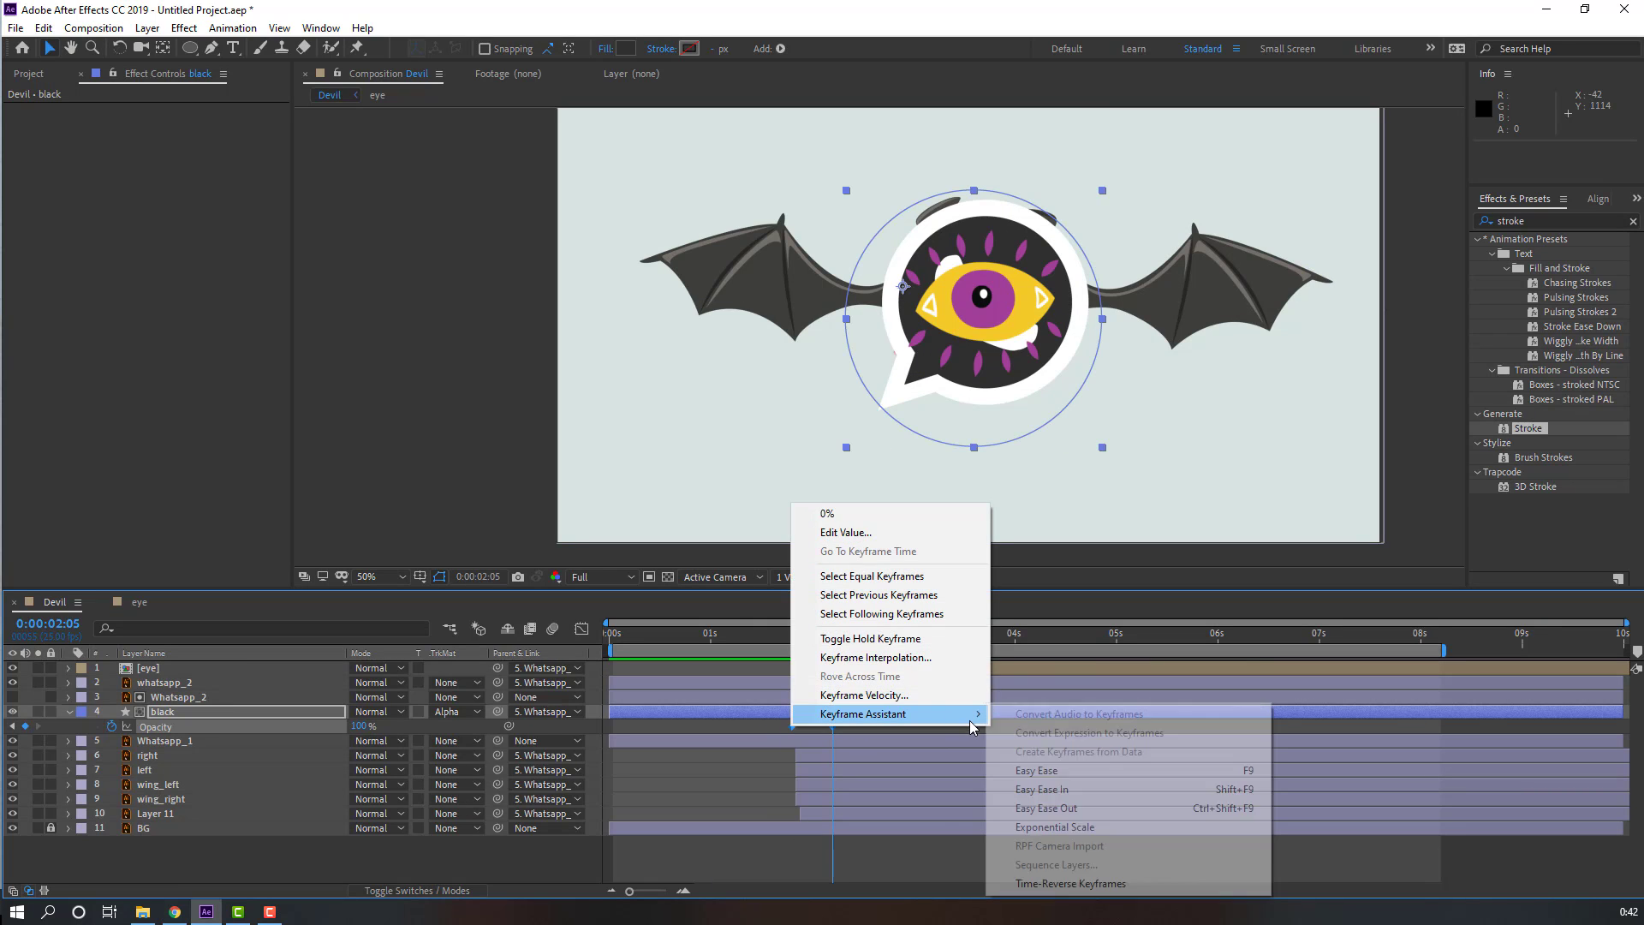
pyautogui.click(1038, 771)
# Step: Preview the animation and scrub through the timeline
pyautogui.press('space')
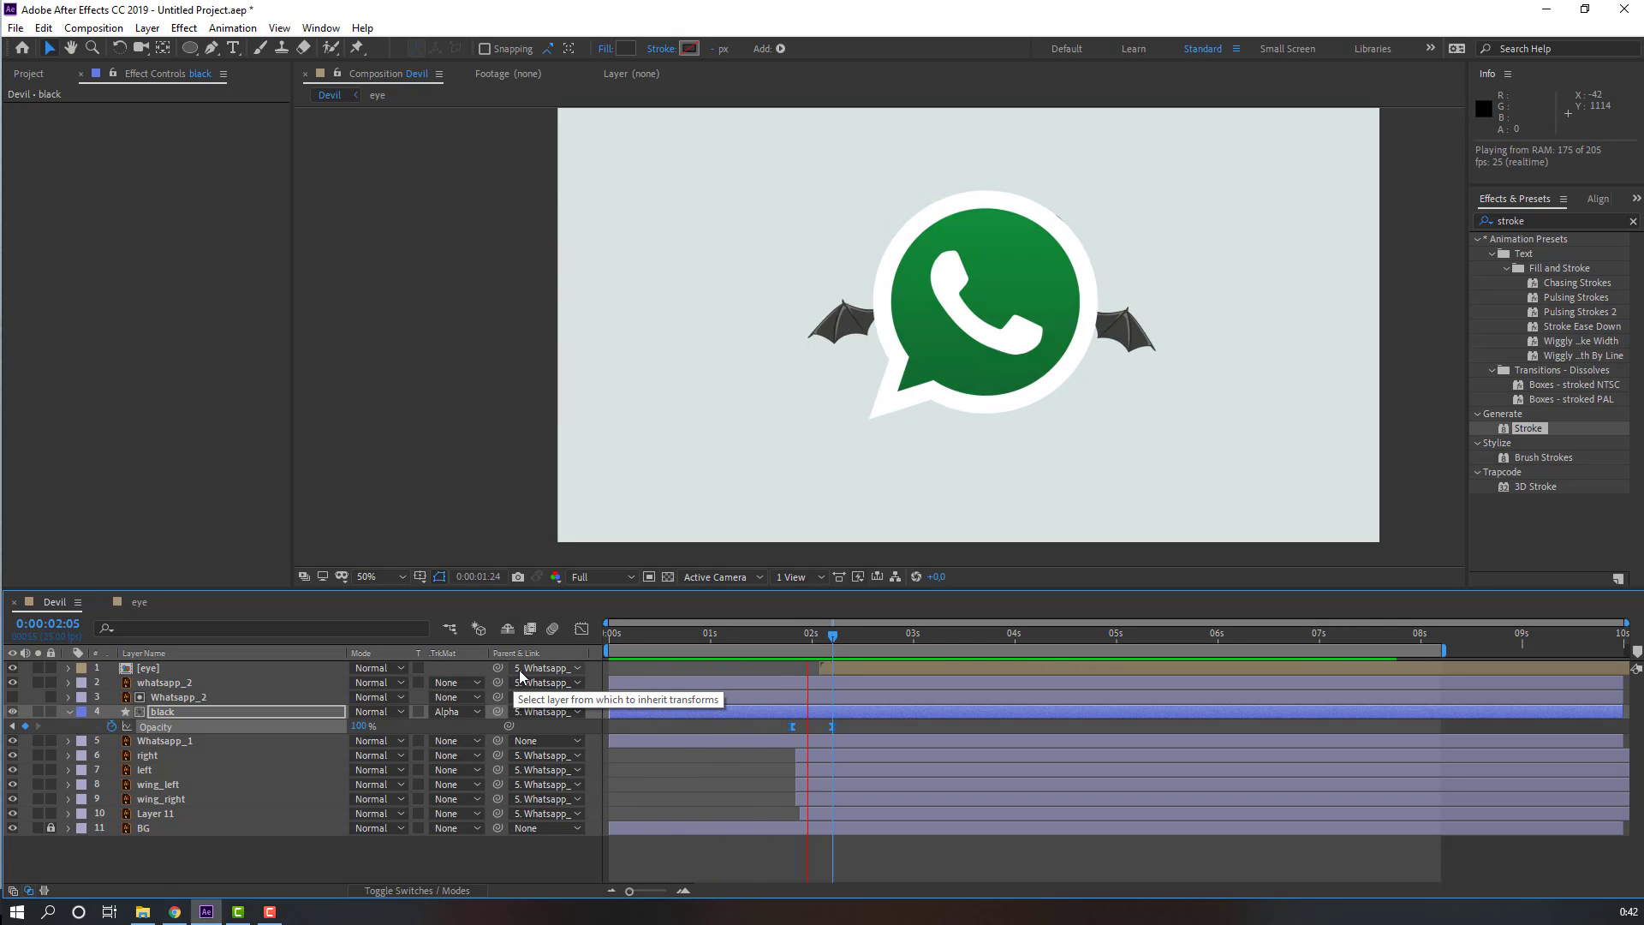
pyautogui.moveTo(834, 638); pyautogui.dragTo(978, 634)
pyautogui.click(253, 857)
# Step: Duplicate the black layer, move the copy black 2 above whatsapp_2, and remove its track matte
pyautogui.click(164, 714)
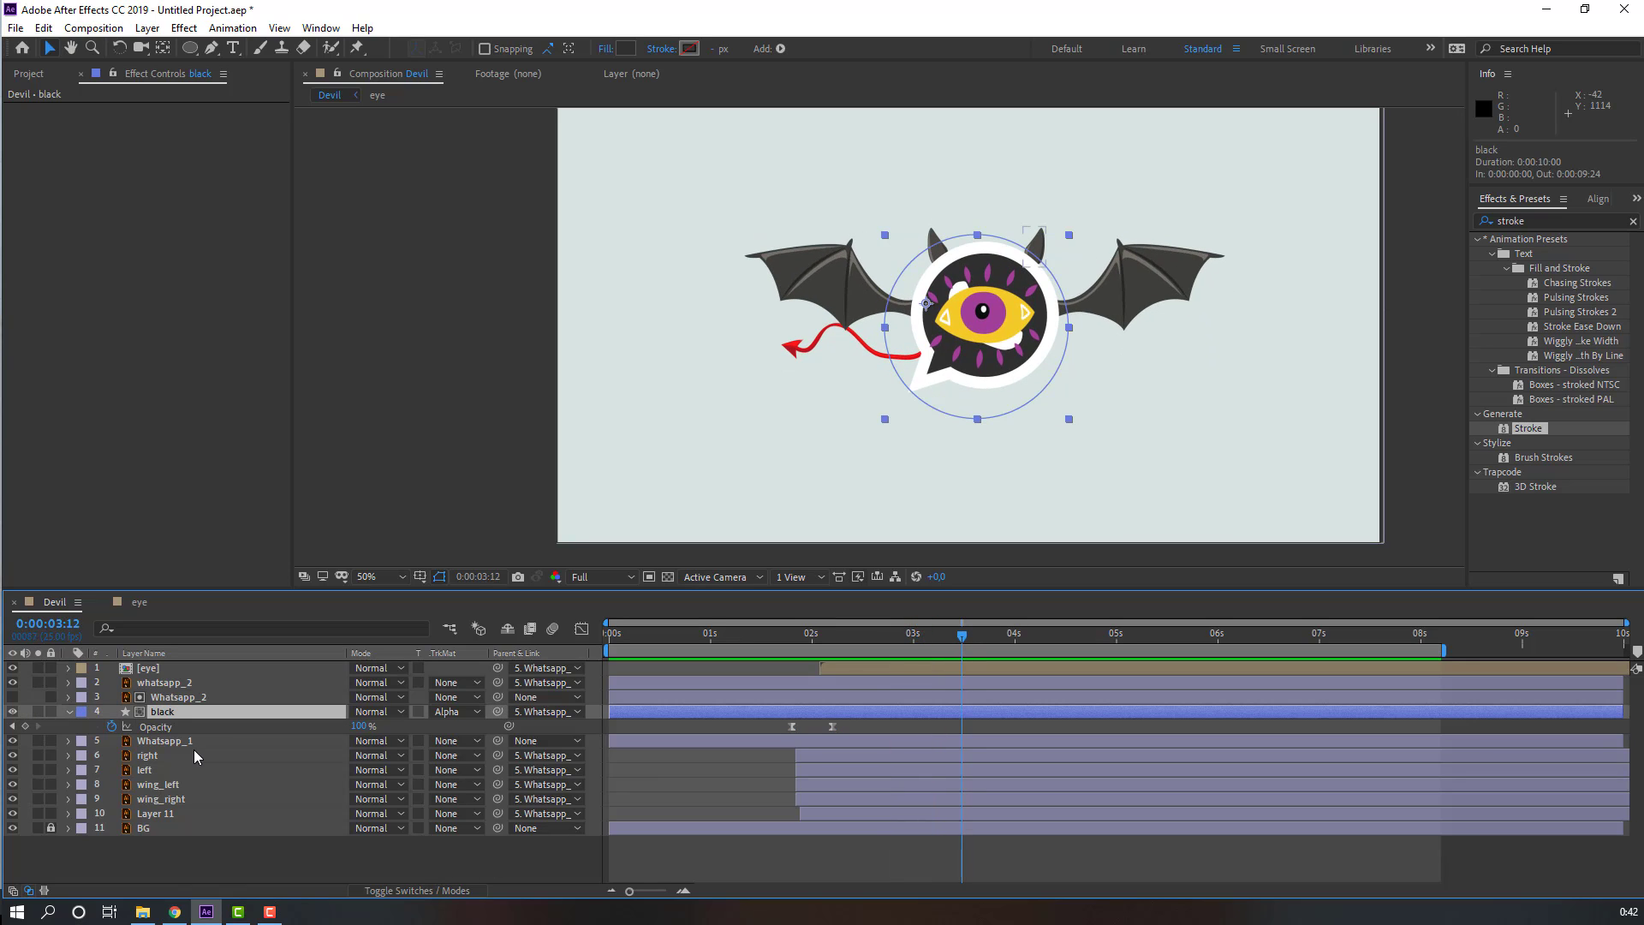
pyautogui.hotkey('ctrl', 'd')
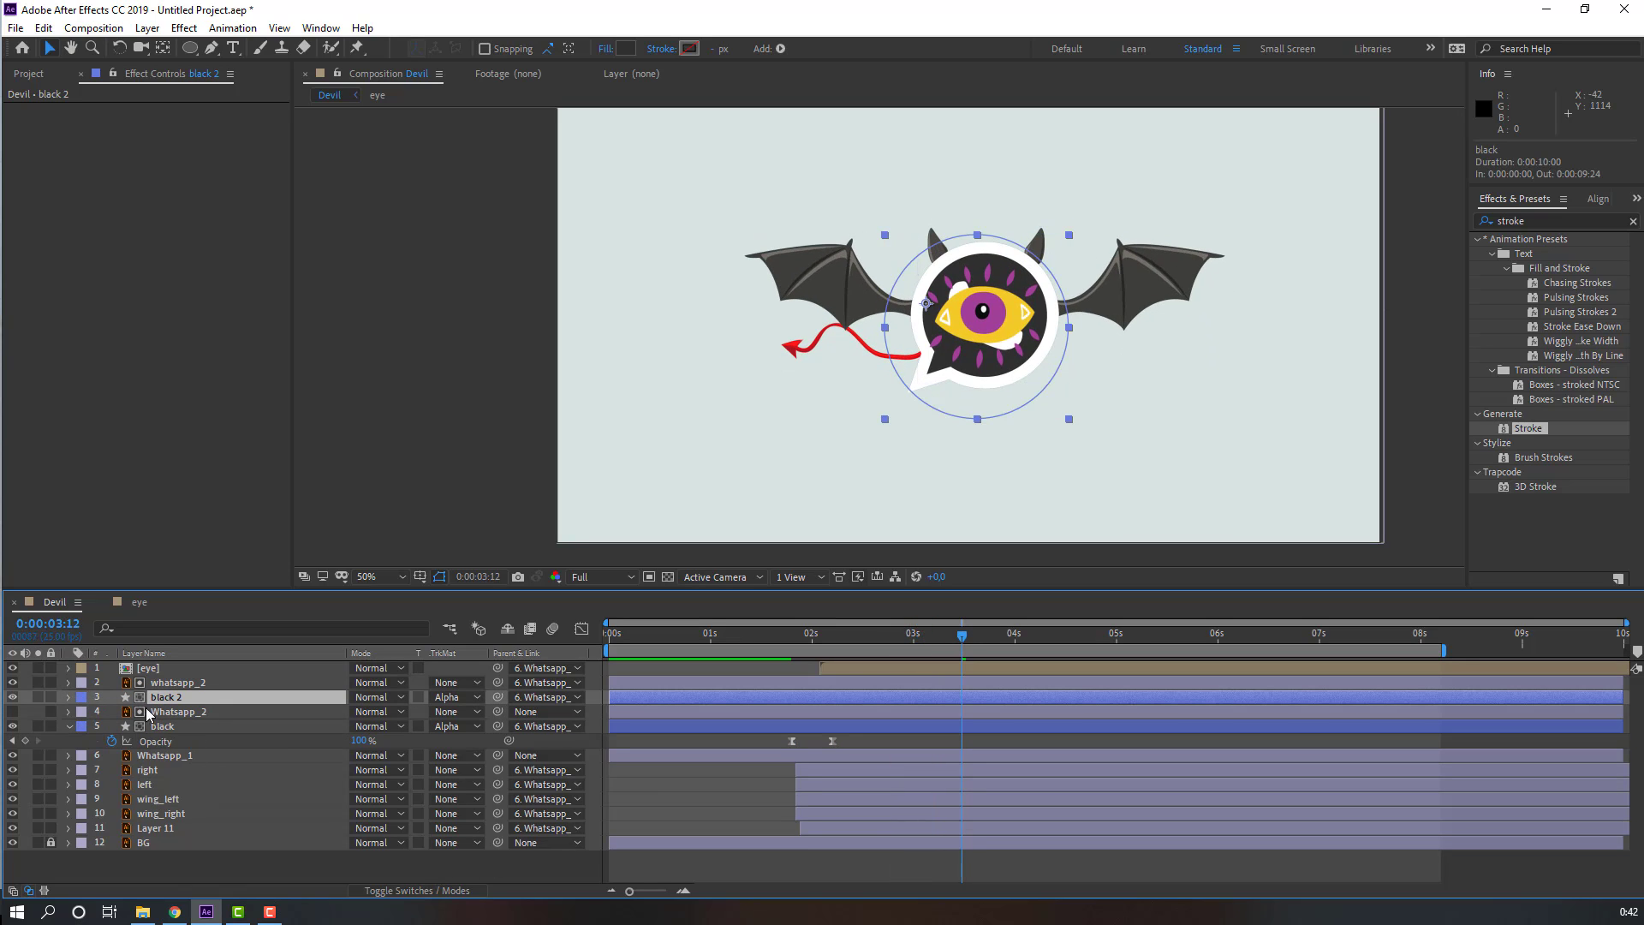
pyautogui.moveTo(171, 701); pyautogui.dragTo(163, 690)
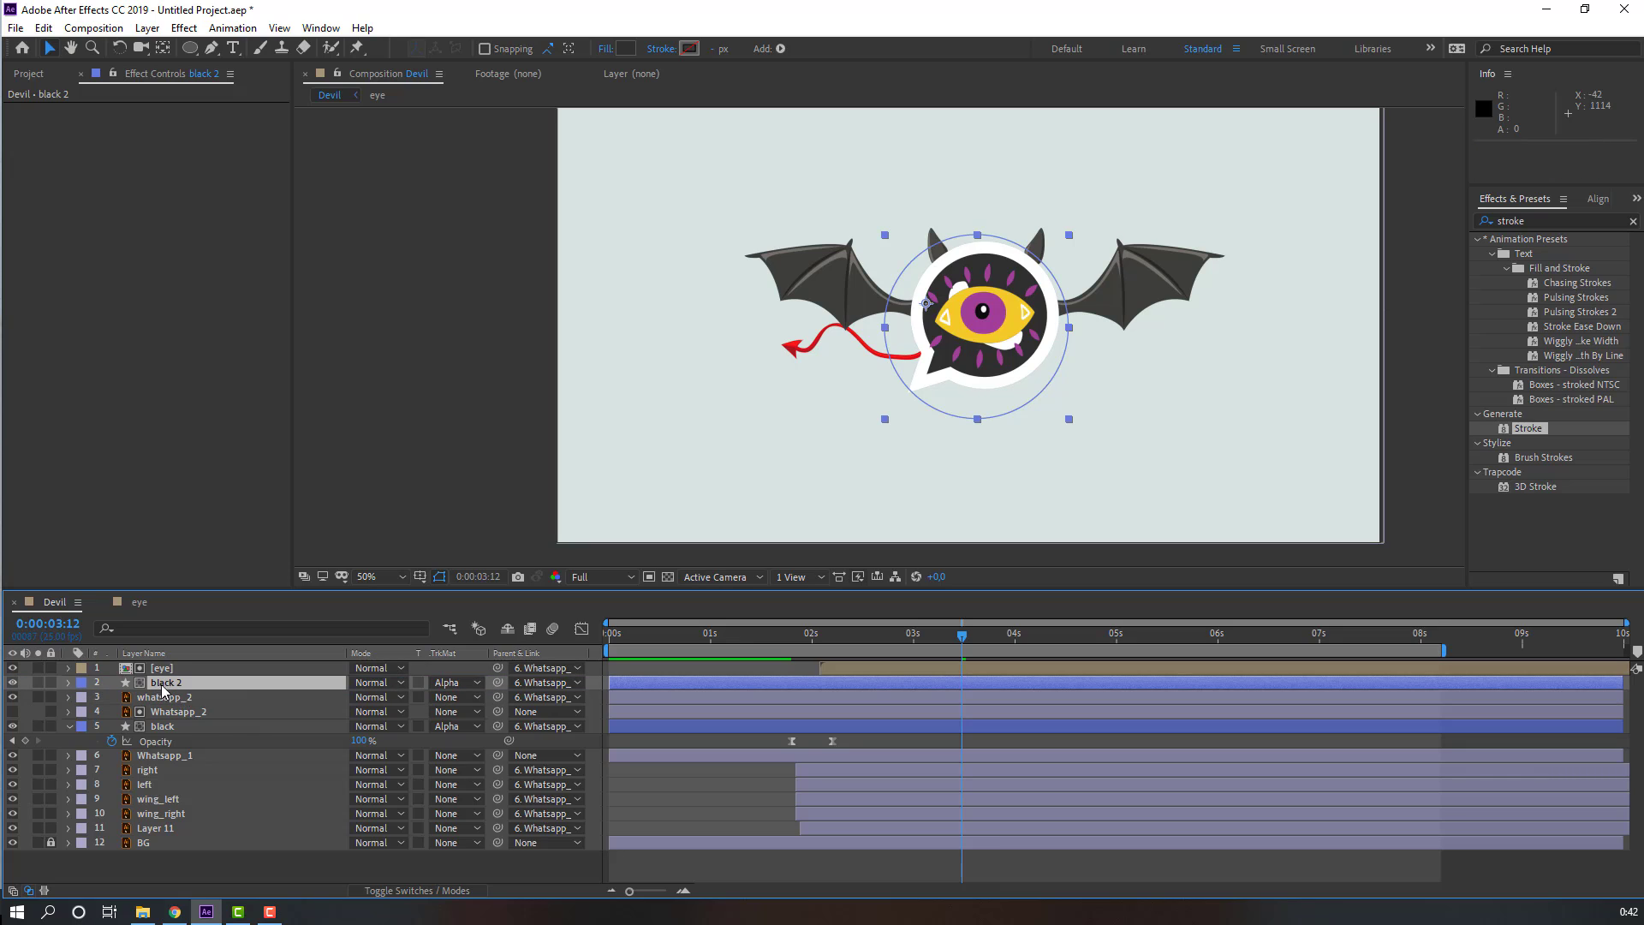
pyautogui.click(440, 685)
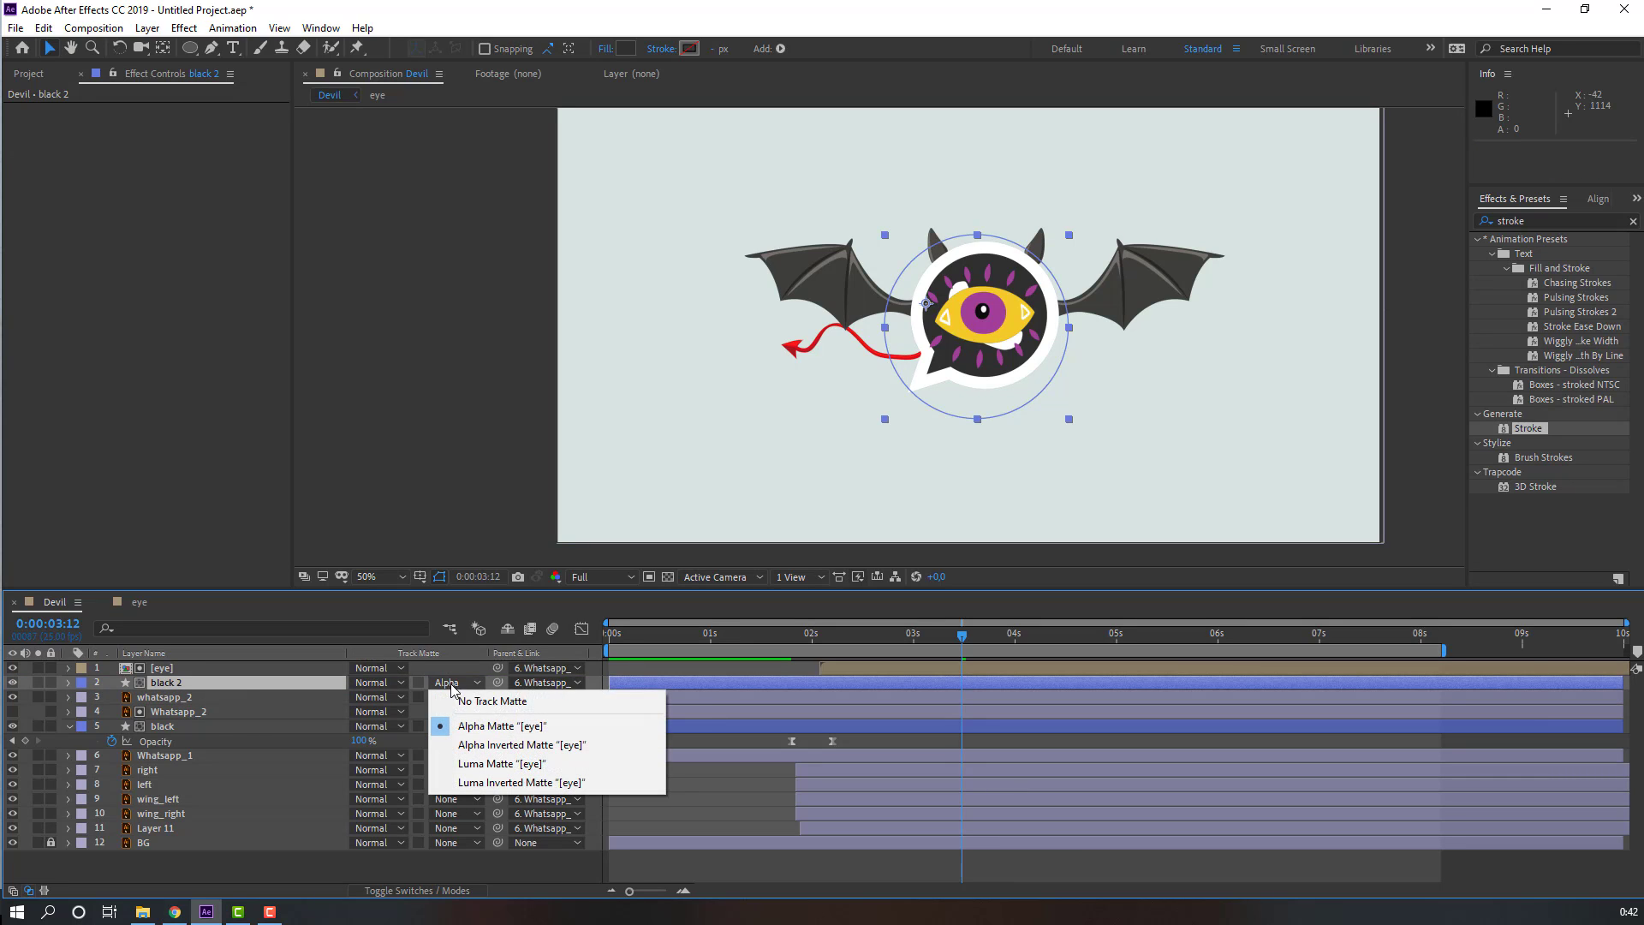
pyautogui.click(506, 704)
# Step: Duplicate whatsapp_2, place the copy above black 2, and set black 2's track matte to Alpha Matte whatsapp_3
pyautogui.click(167, 698)
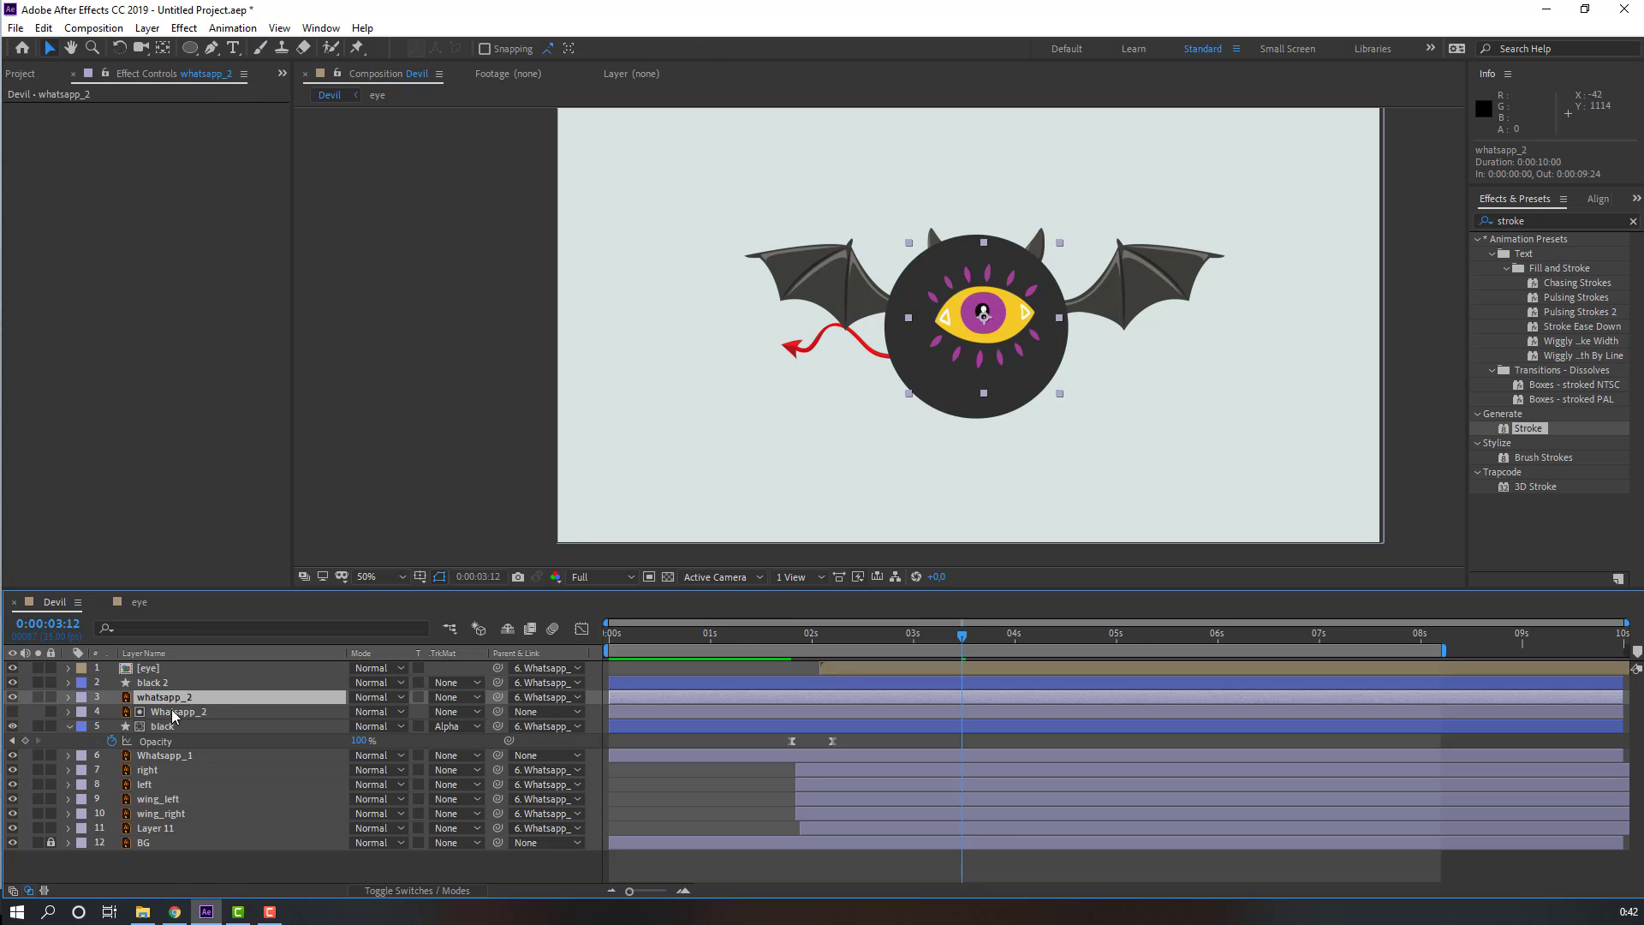
pyautogui.hotkey('ctrl', 'd')
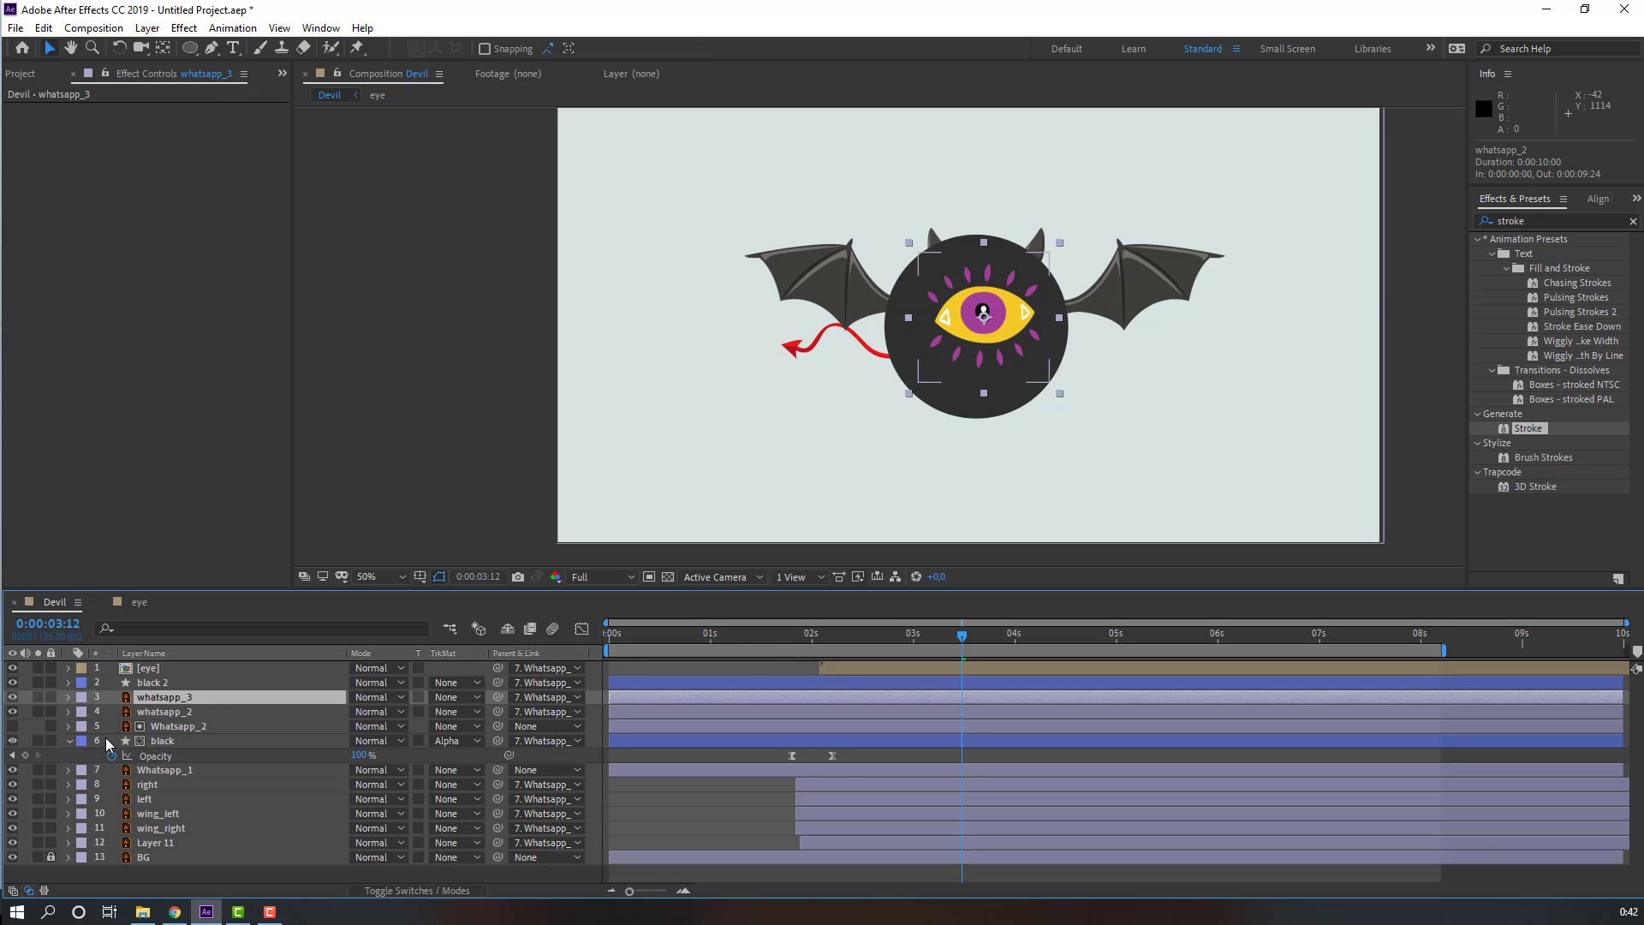
pyautogui.moveTo(158, 685); pyautogui.dragTo(184, 708)
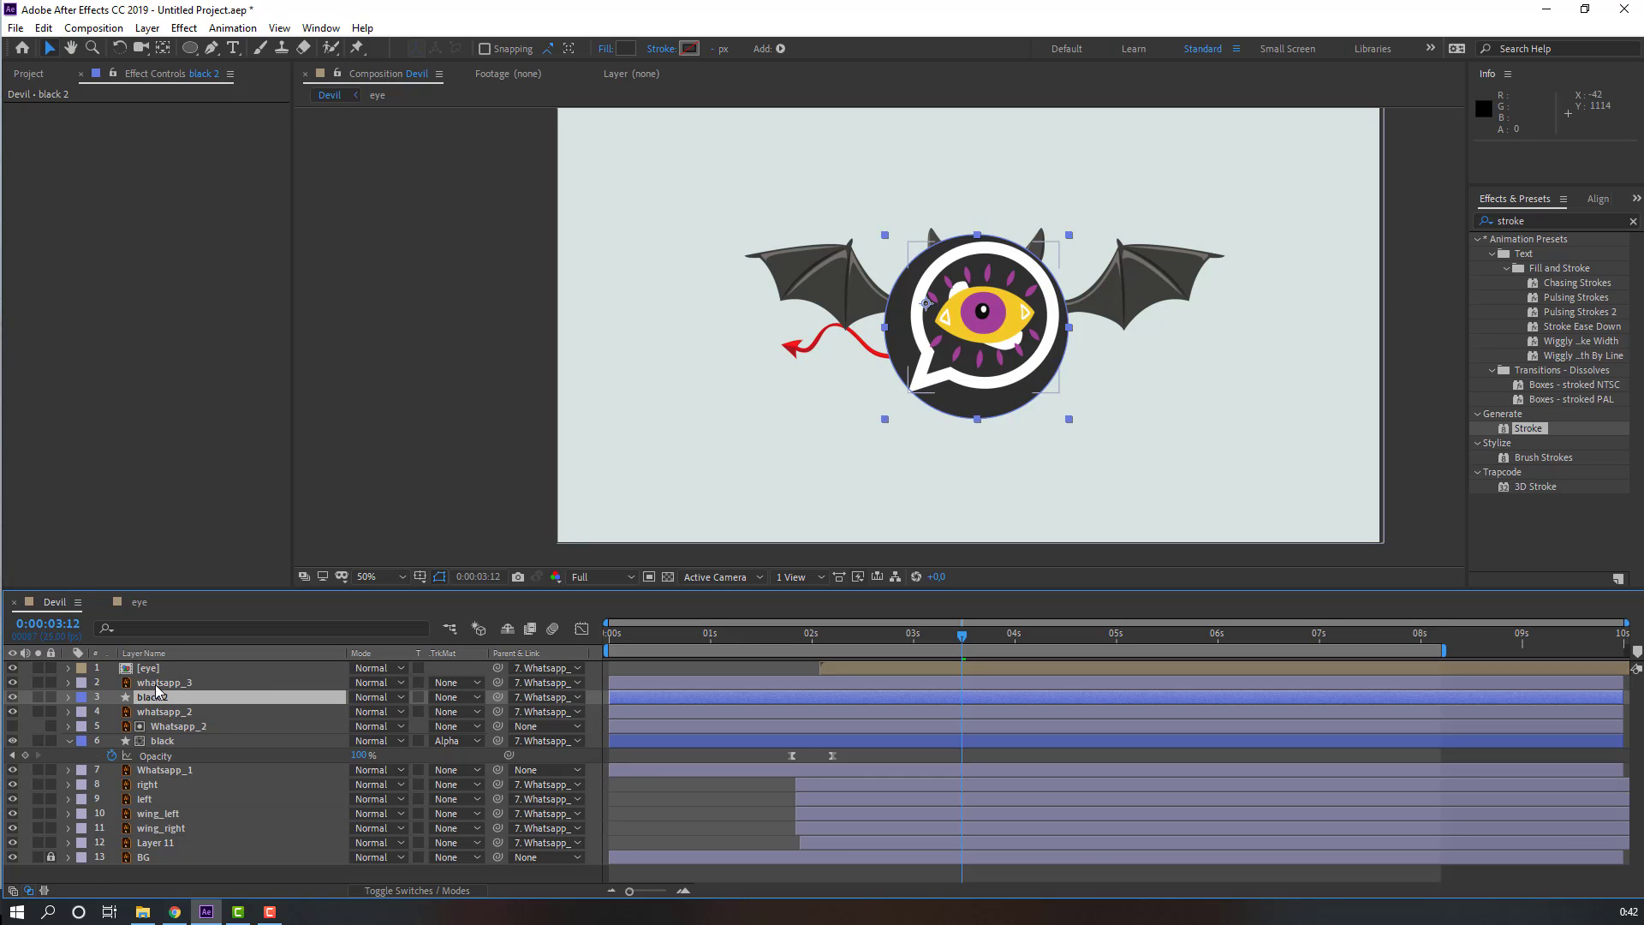
pyautogui.click(454, 697)
pyautogui.click(480, 734)
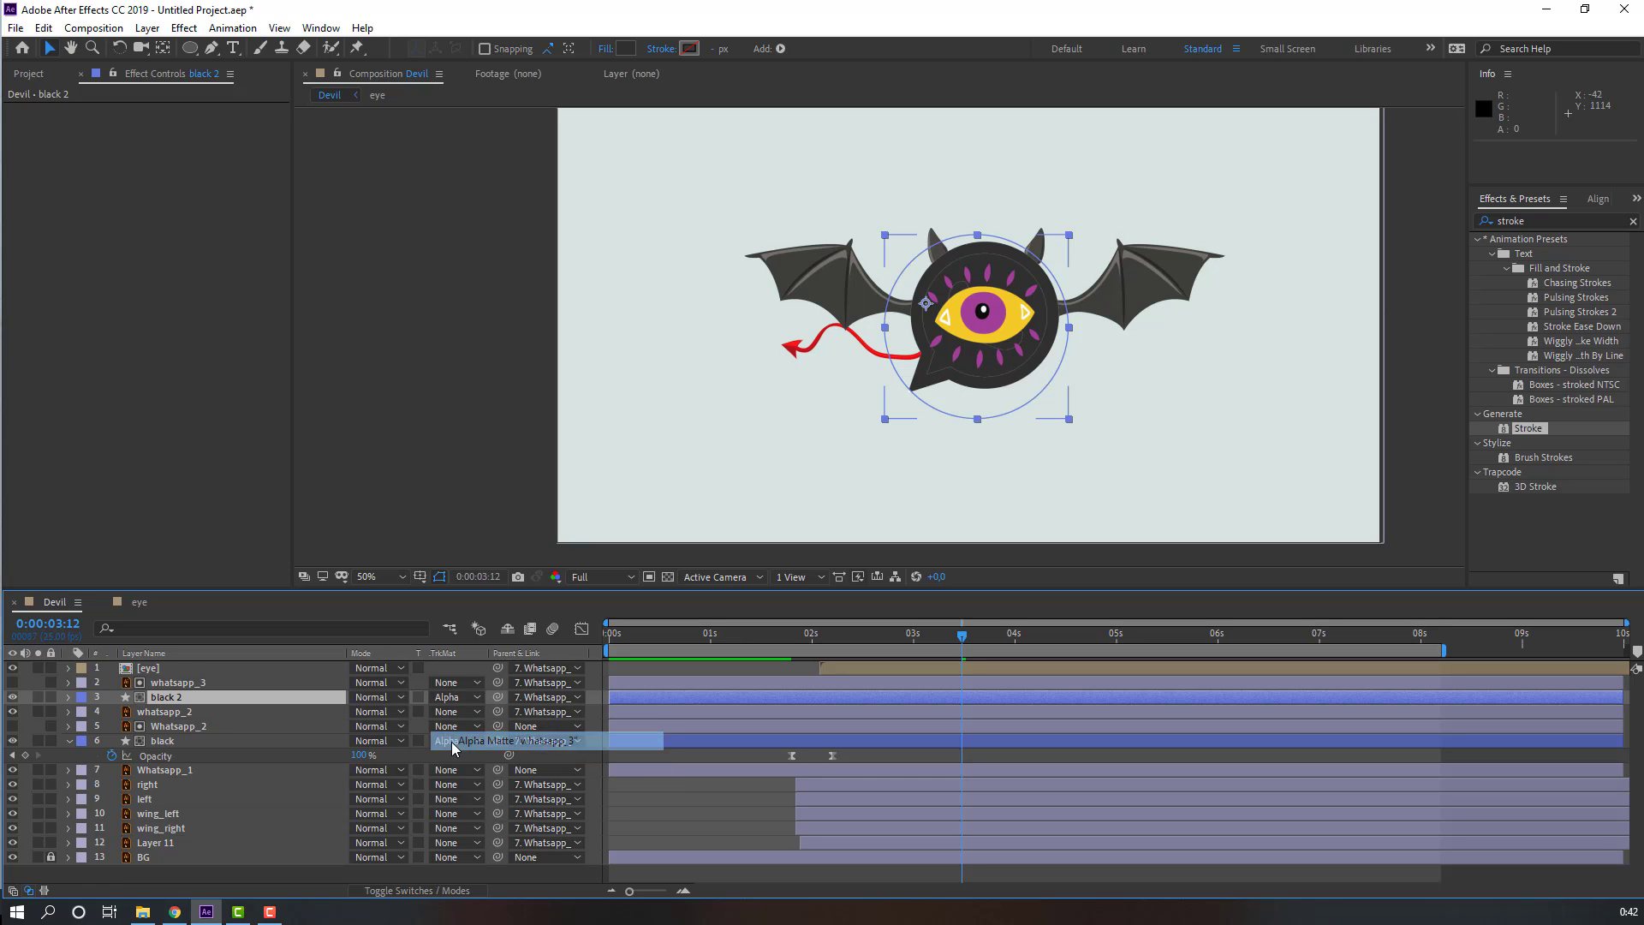
# Step: Shift the black 2 layer so it starts at about 10 frames
pyautogui.moveTo(735, 636); pyautogui.dragTo(796, 641)
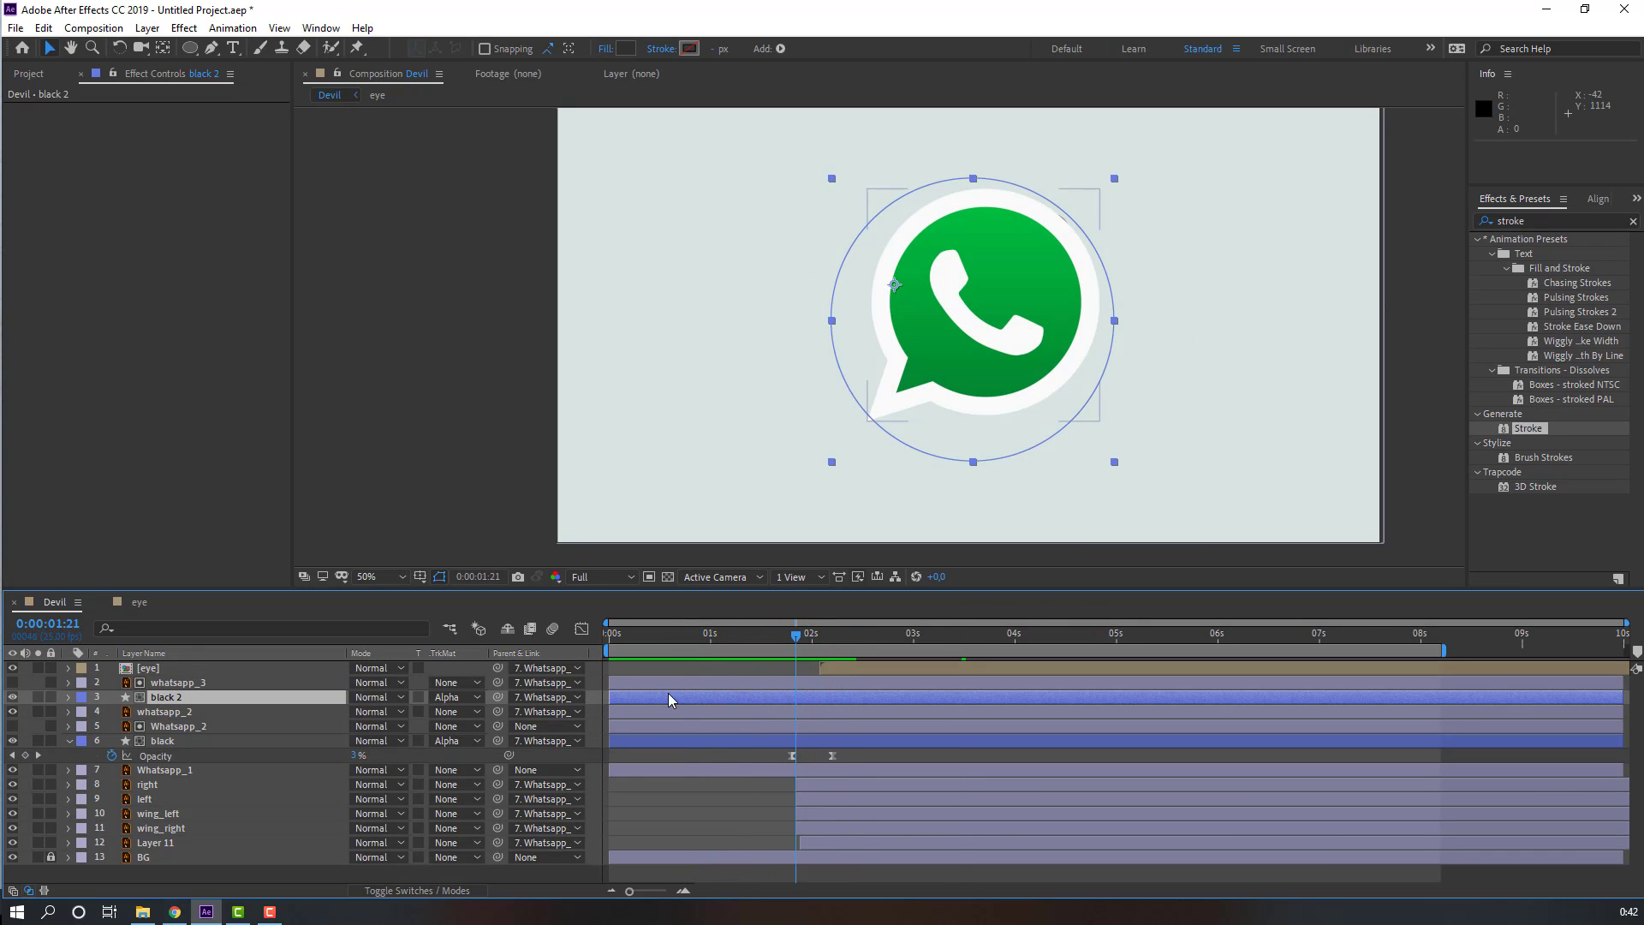
pyautogui.moveTo(671, 701); pyautogui.dragTo(719, 706)
pyautogui.moveTo(797, 633); pyautogui.dragTo(827, 695)
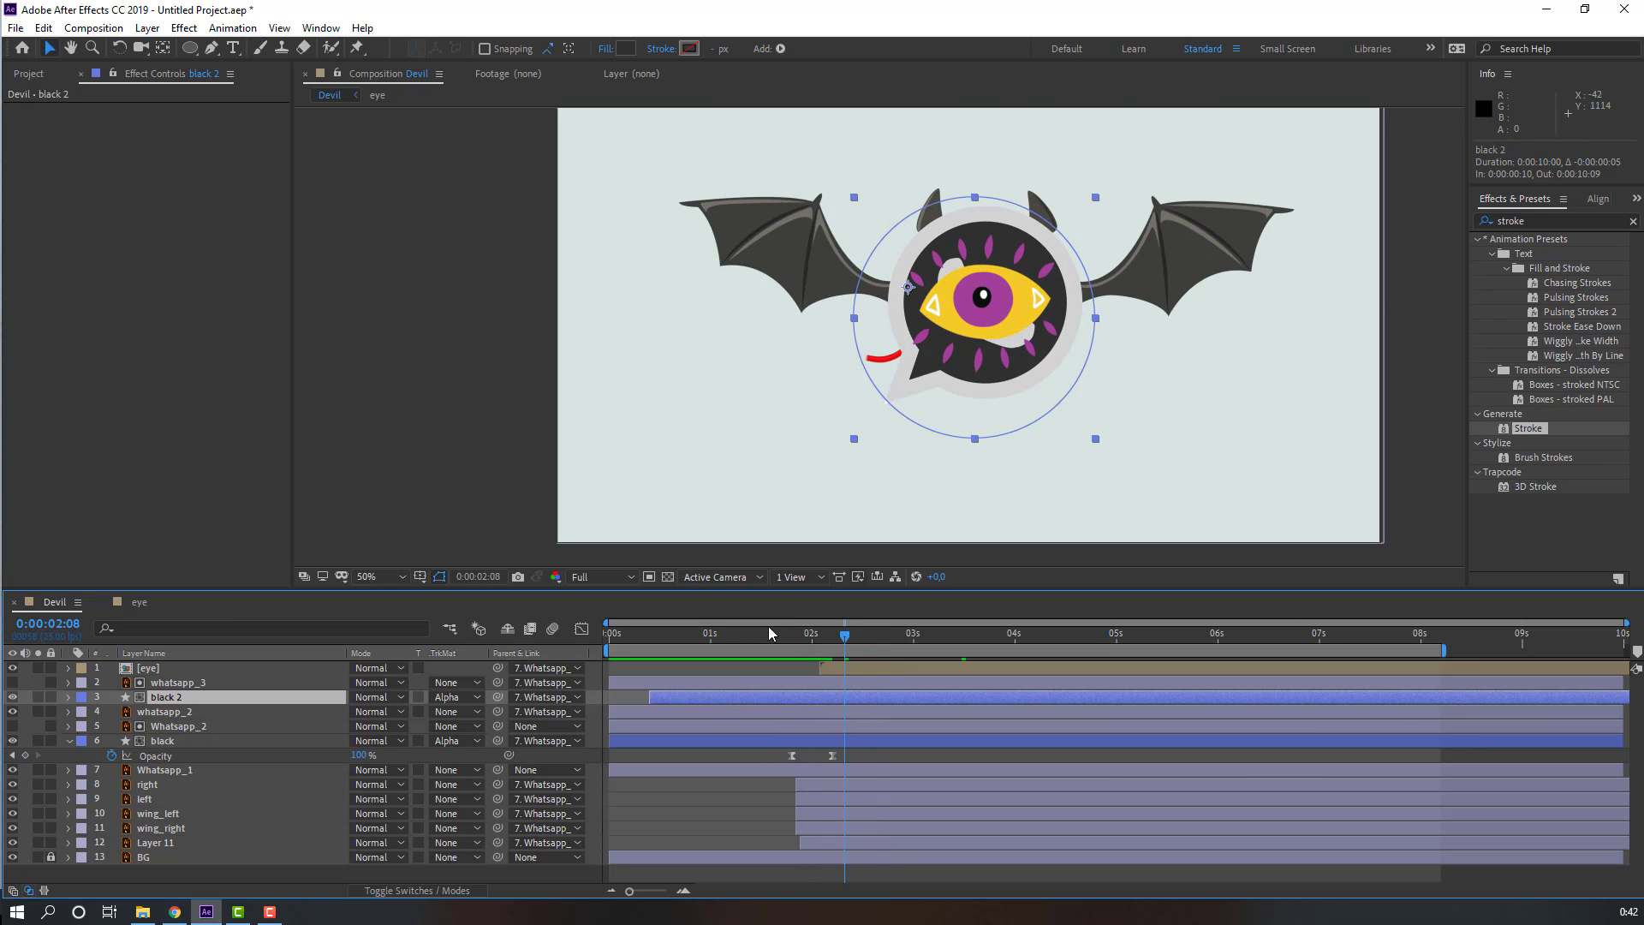
# Step: Scrub and preview the new black overlay animation
pyautogui.click(769, 625)
pyautogui.moveTo(774, 636); pyautogui.dragTo(755, 702)
pyautogui.press('space')
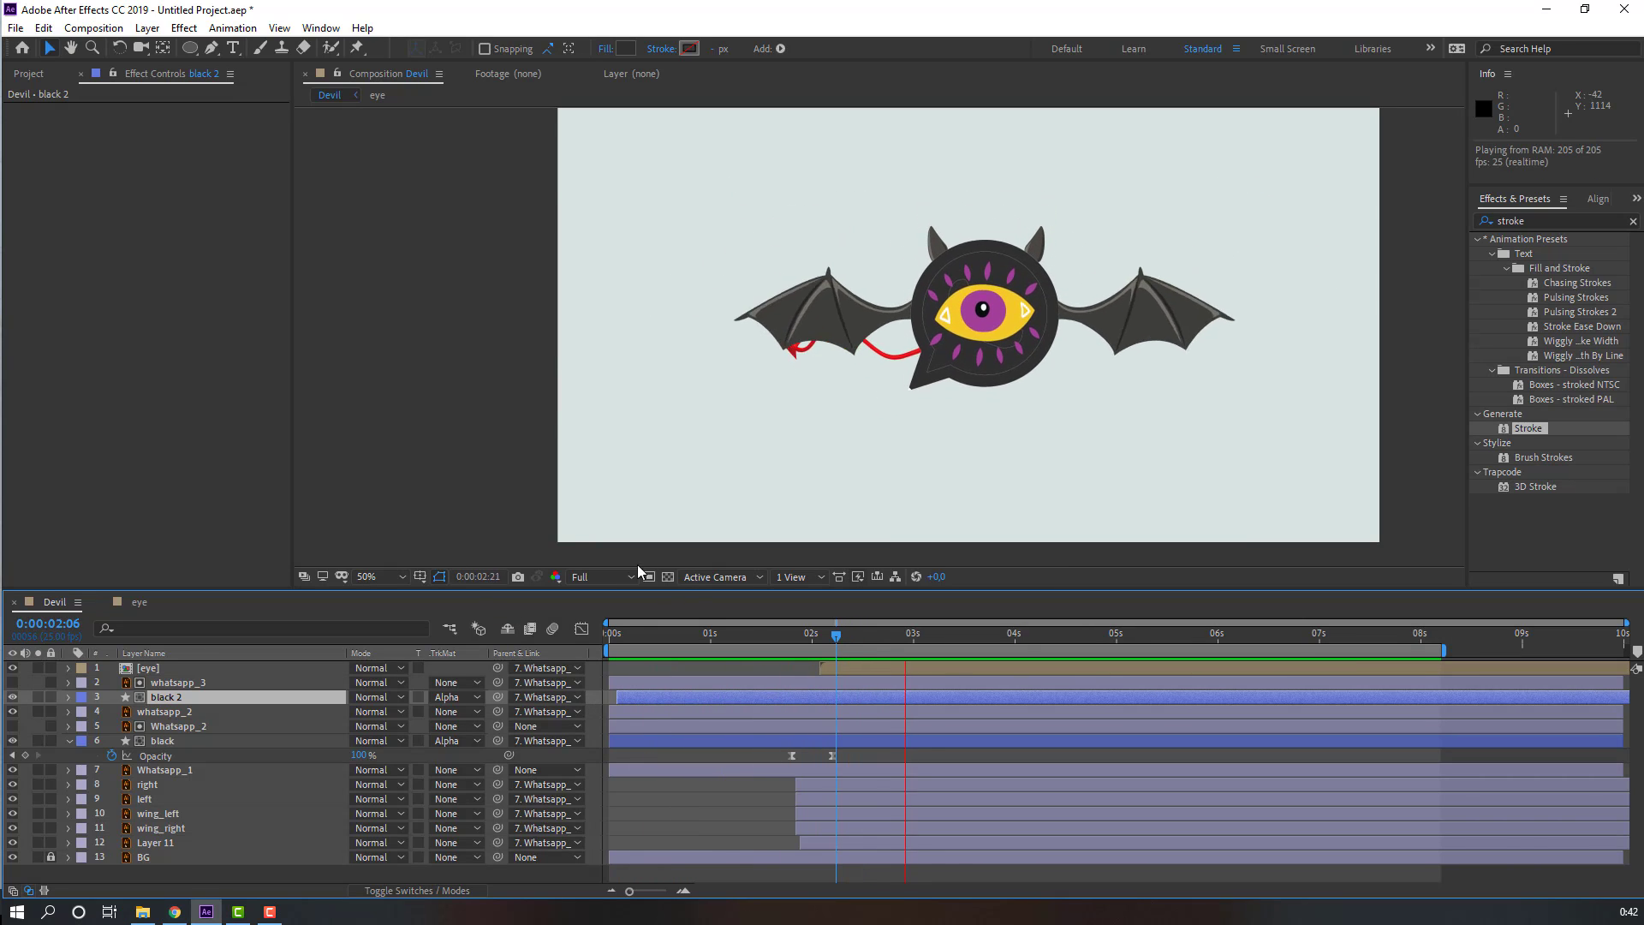
pyautogui.press('space')
# Step: Set a 0% opacity keyframe on the eye layer at 2 seconds 15 frames
pyautogui.click(156, 670)
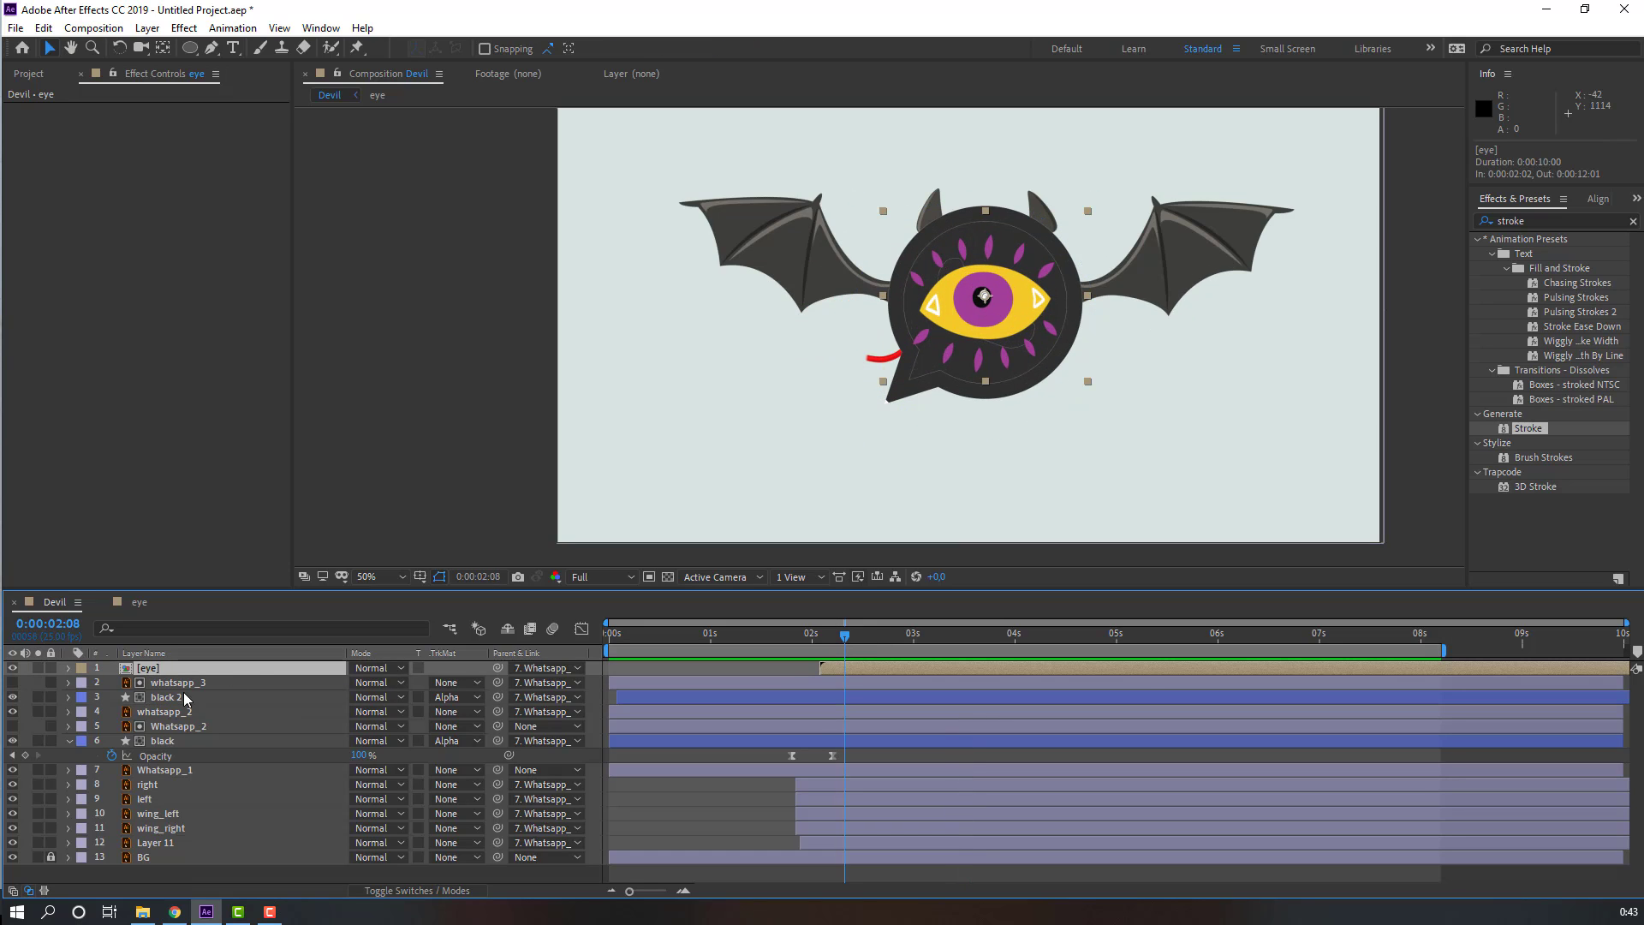
pyautogui.moveTo(872, 671)
pyautogui.mouseDown()
pyautogui.moveTo(906, 670)
pyautogui.moveTo(868, 638)
pyautogui.mouseUp()
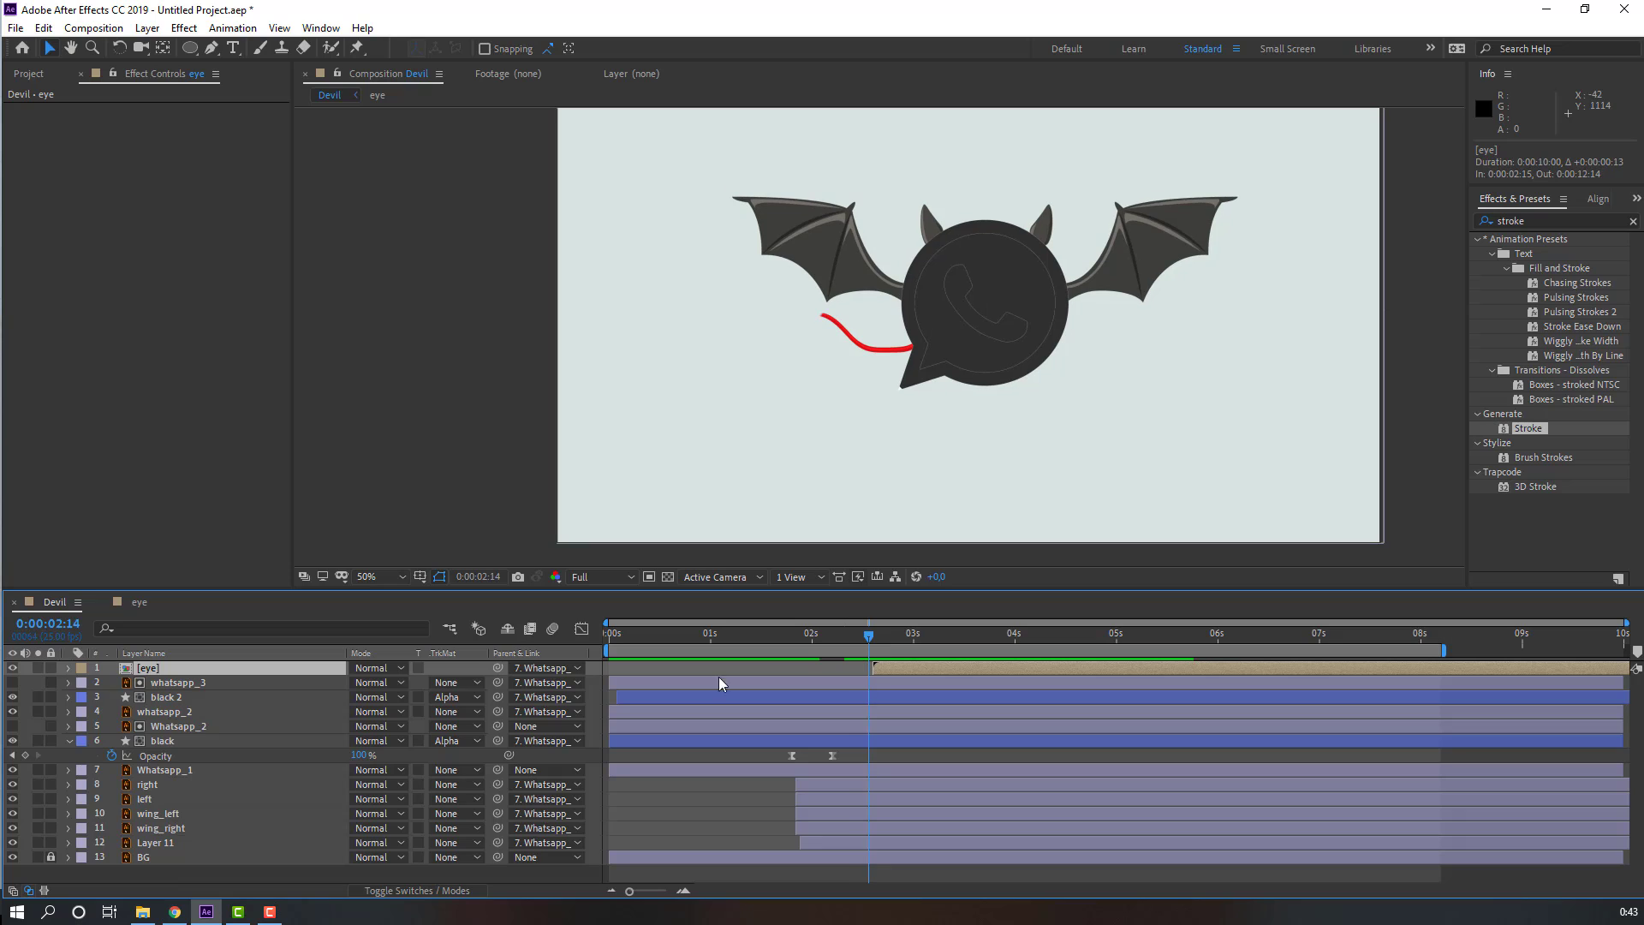
pyautogui.press('t')
pyautogui.press('pagedown')
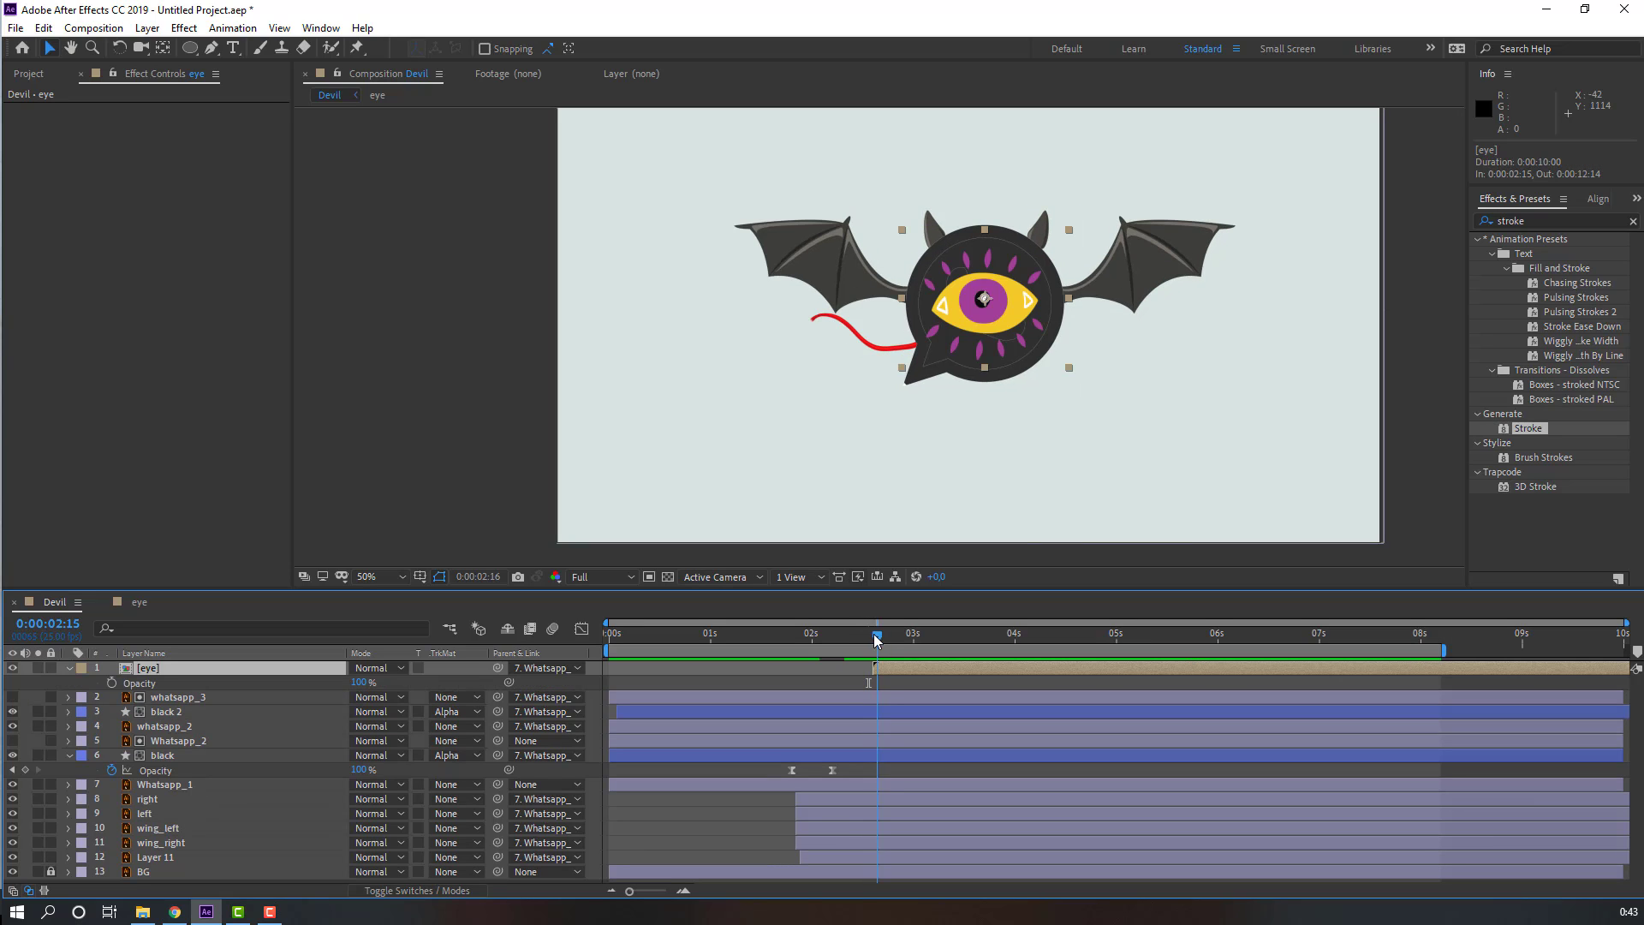
pyautogui.write('0')
pyautogui.press('Return')
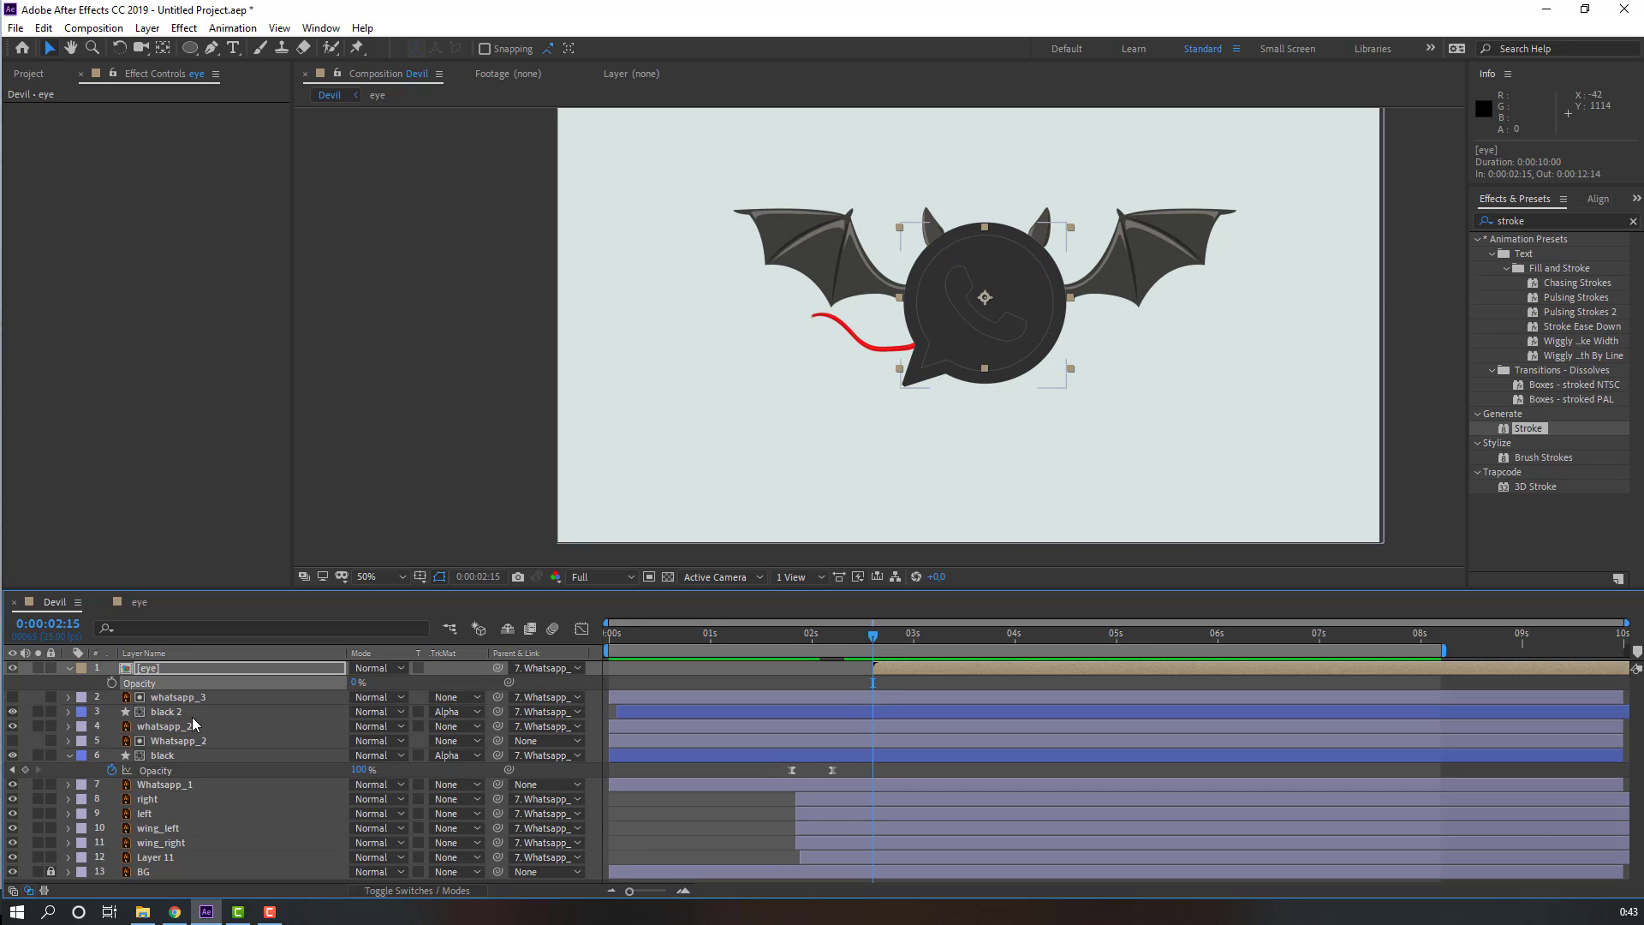
pyautogui.click(112, 683)
# Step: Add a 100% opacity keyframe on the eye layer at about 3 seconds 6 frames
pyautogui.moveTo(893, 640); pyautogui.dragTo(929, 638)
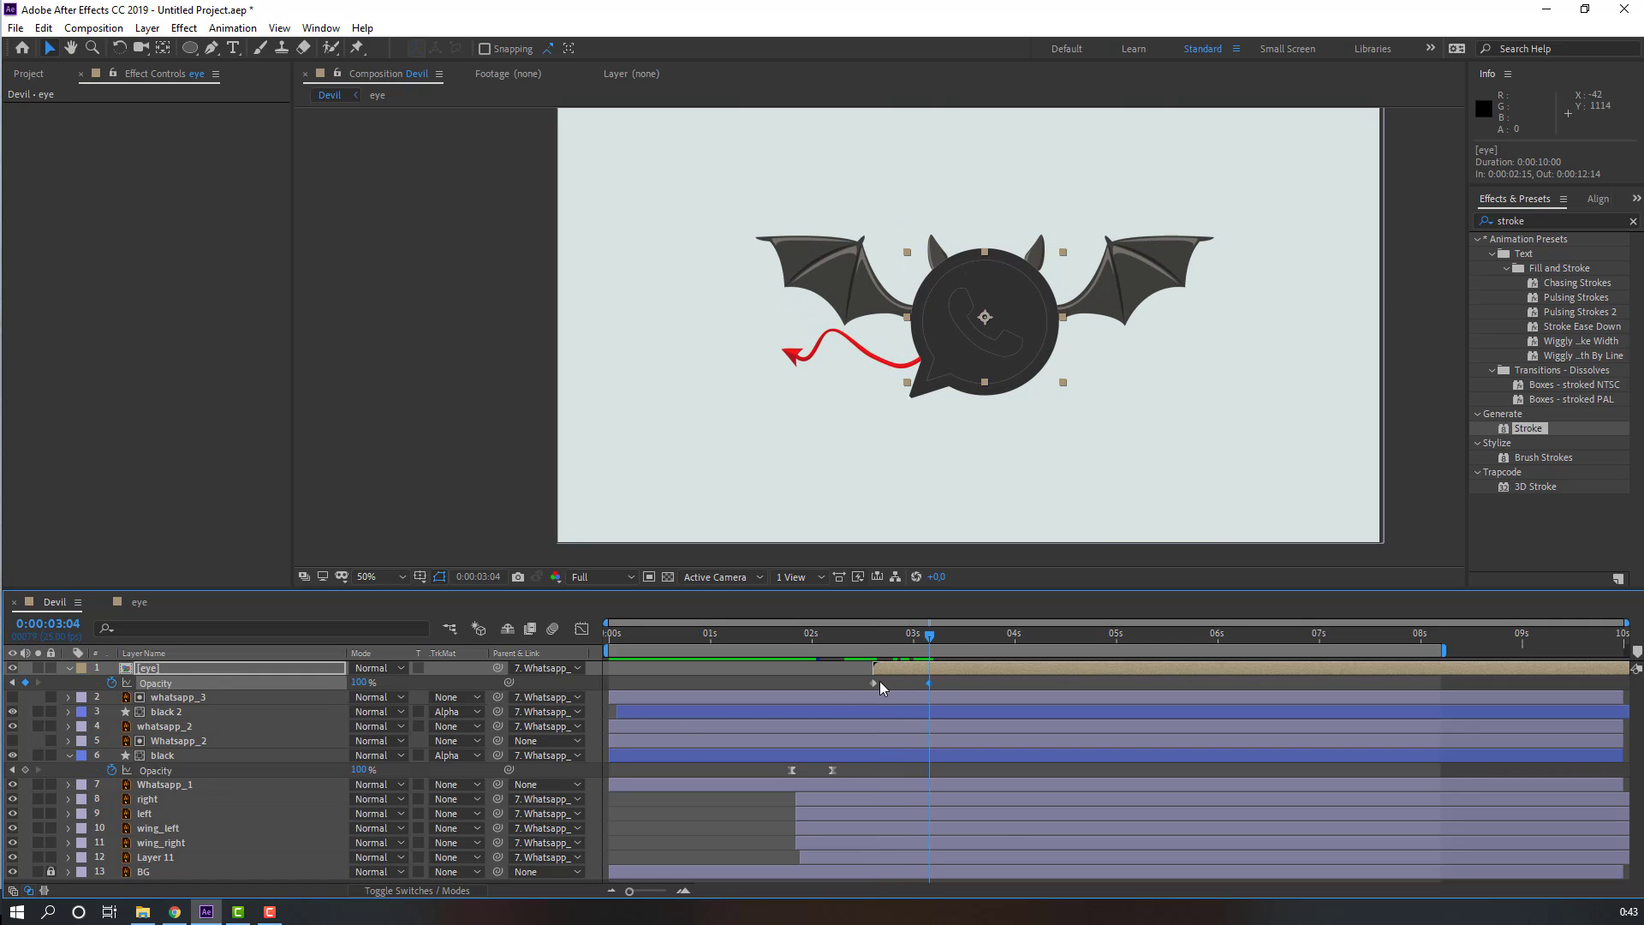
pyautogui.moveTo(929, 682); pyautogui.dragTo(937, 683)
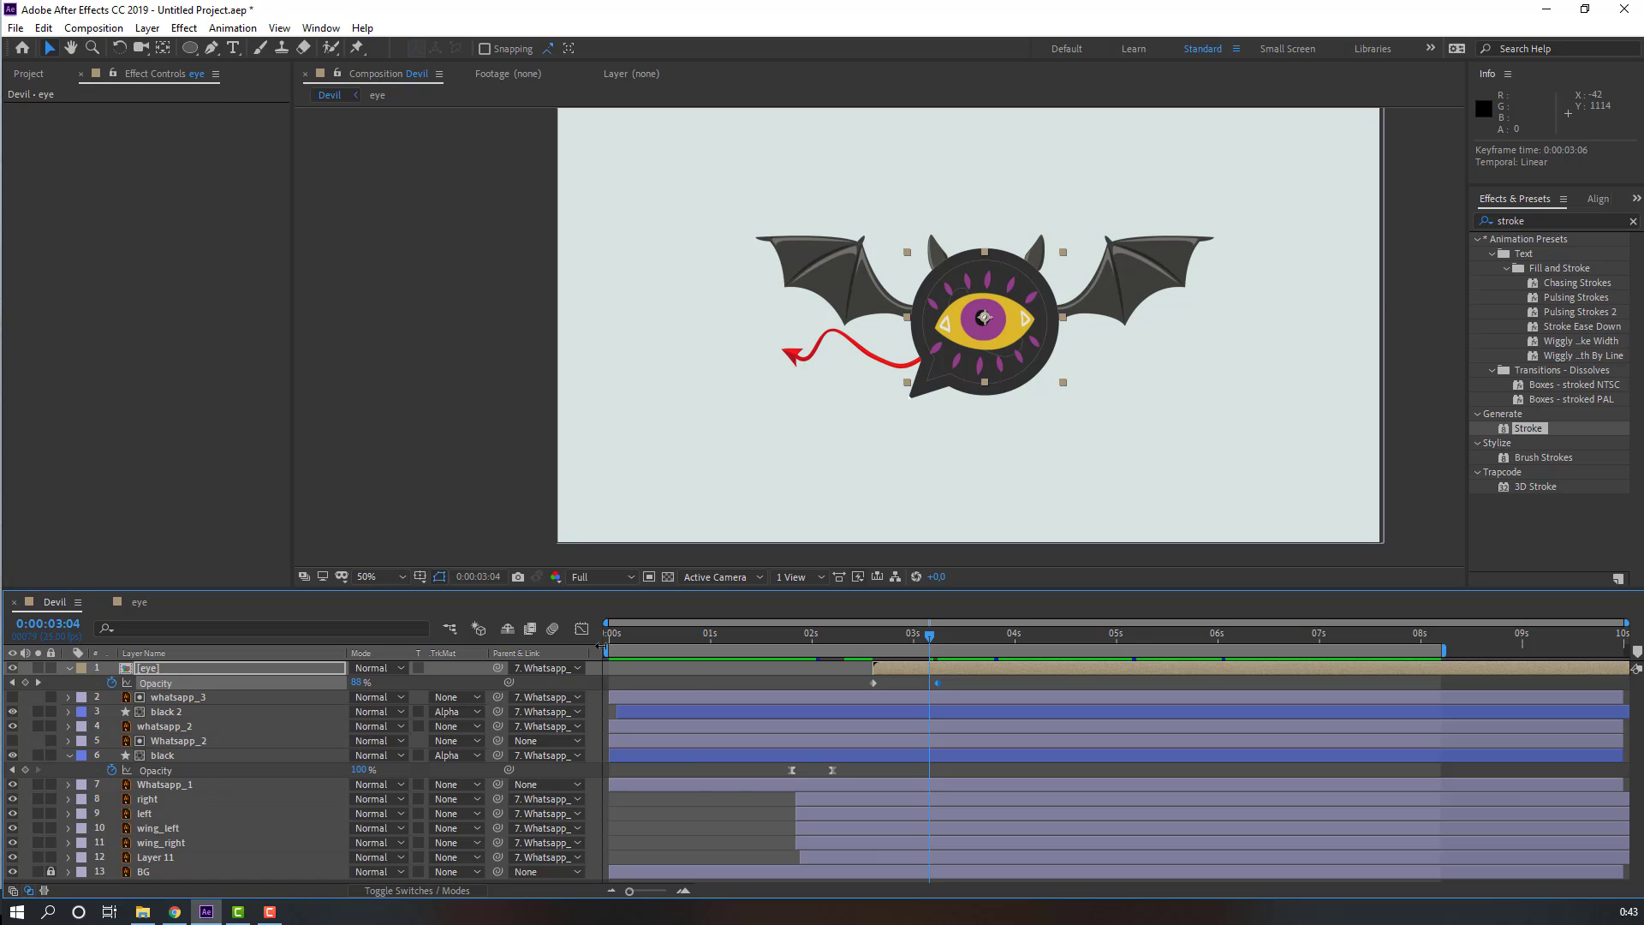
# Step: Move the work area start to about 1 second 11 frames and preview the animation
pyautogui.moveTo(606, 651); pyautogui.dragTo(755, 652)
pyautogui.press('space')
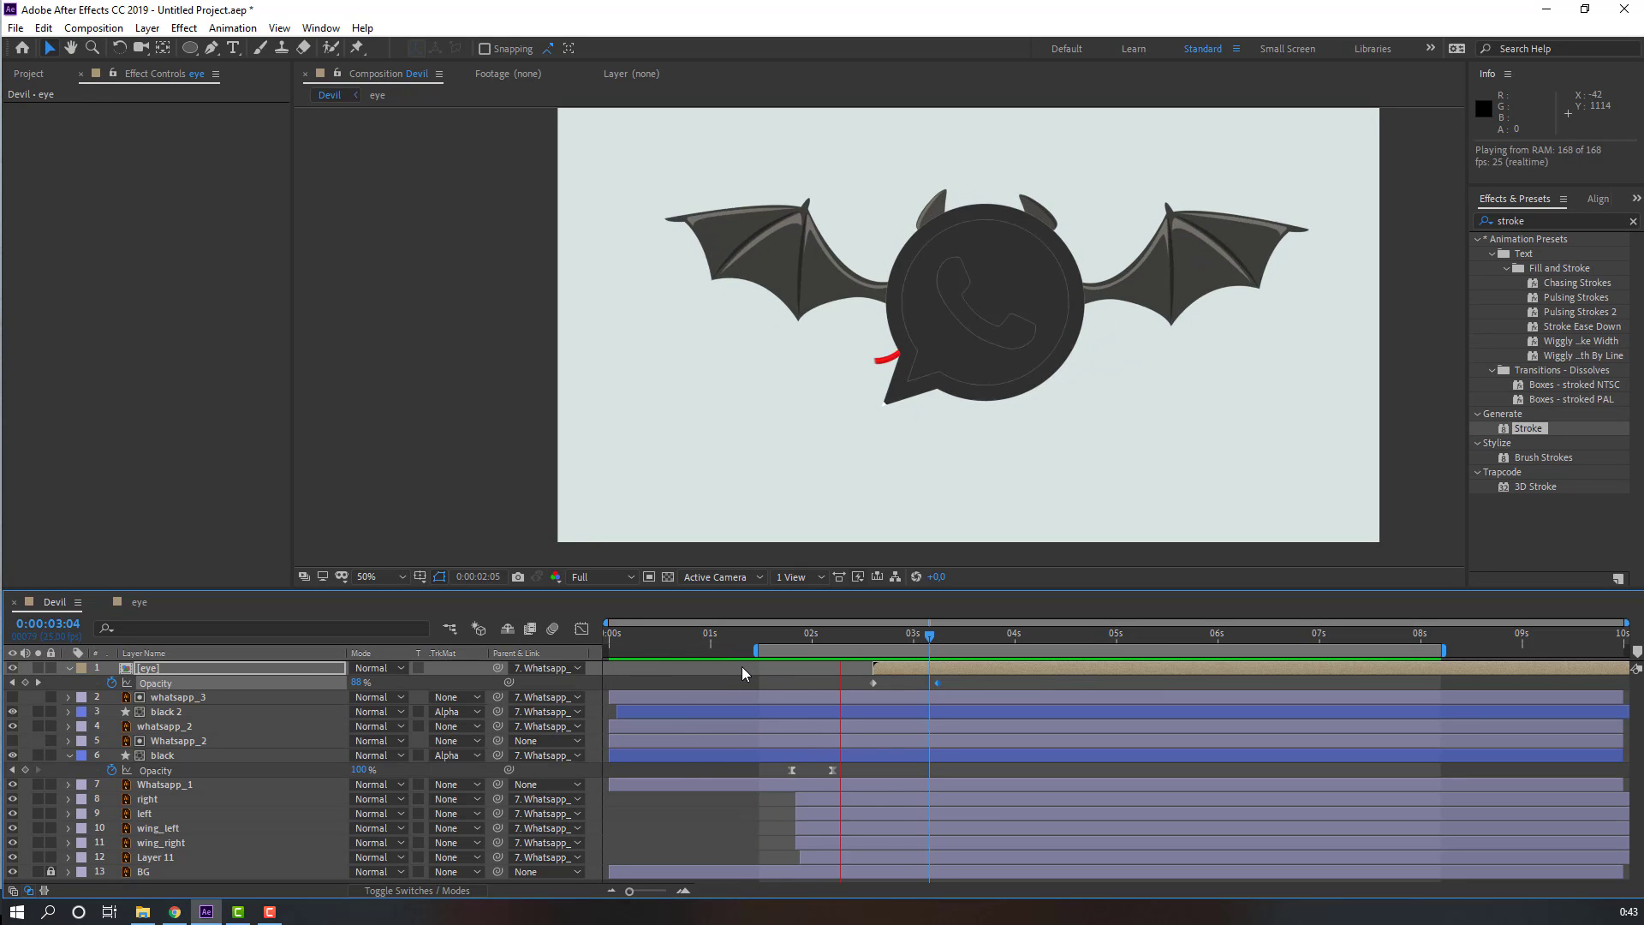
pyautogui.press('space')
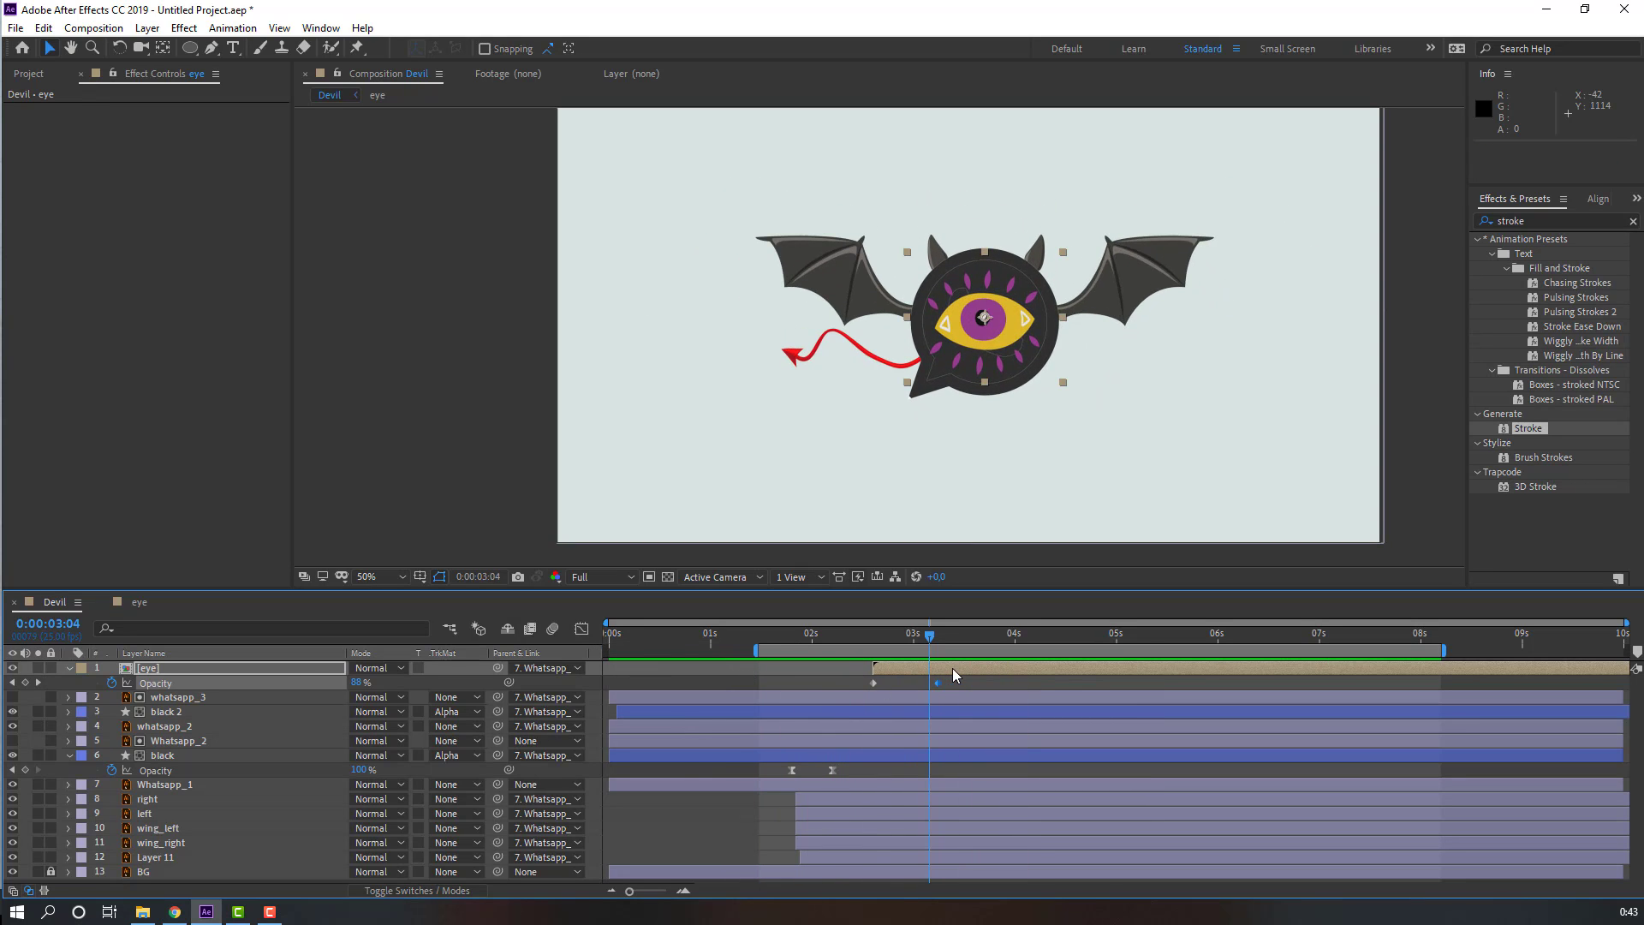
# Step: Shift the eye layer about 8 frames earlier and preview the result
pyautogui.moveTo(952, 670); pyautogui.dragTo(920, 669)
pyautogui.press('space')
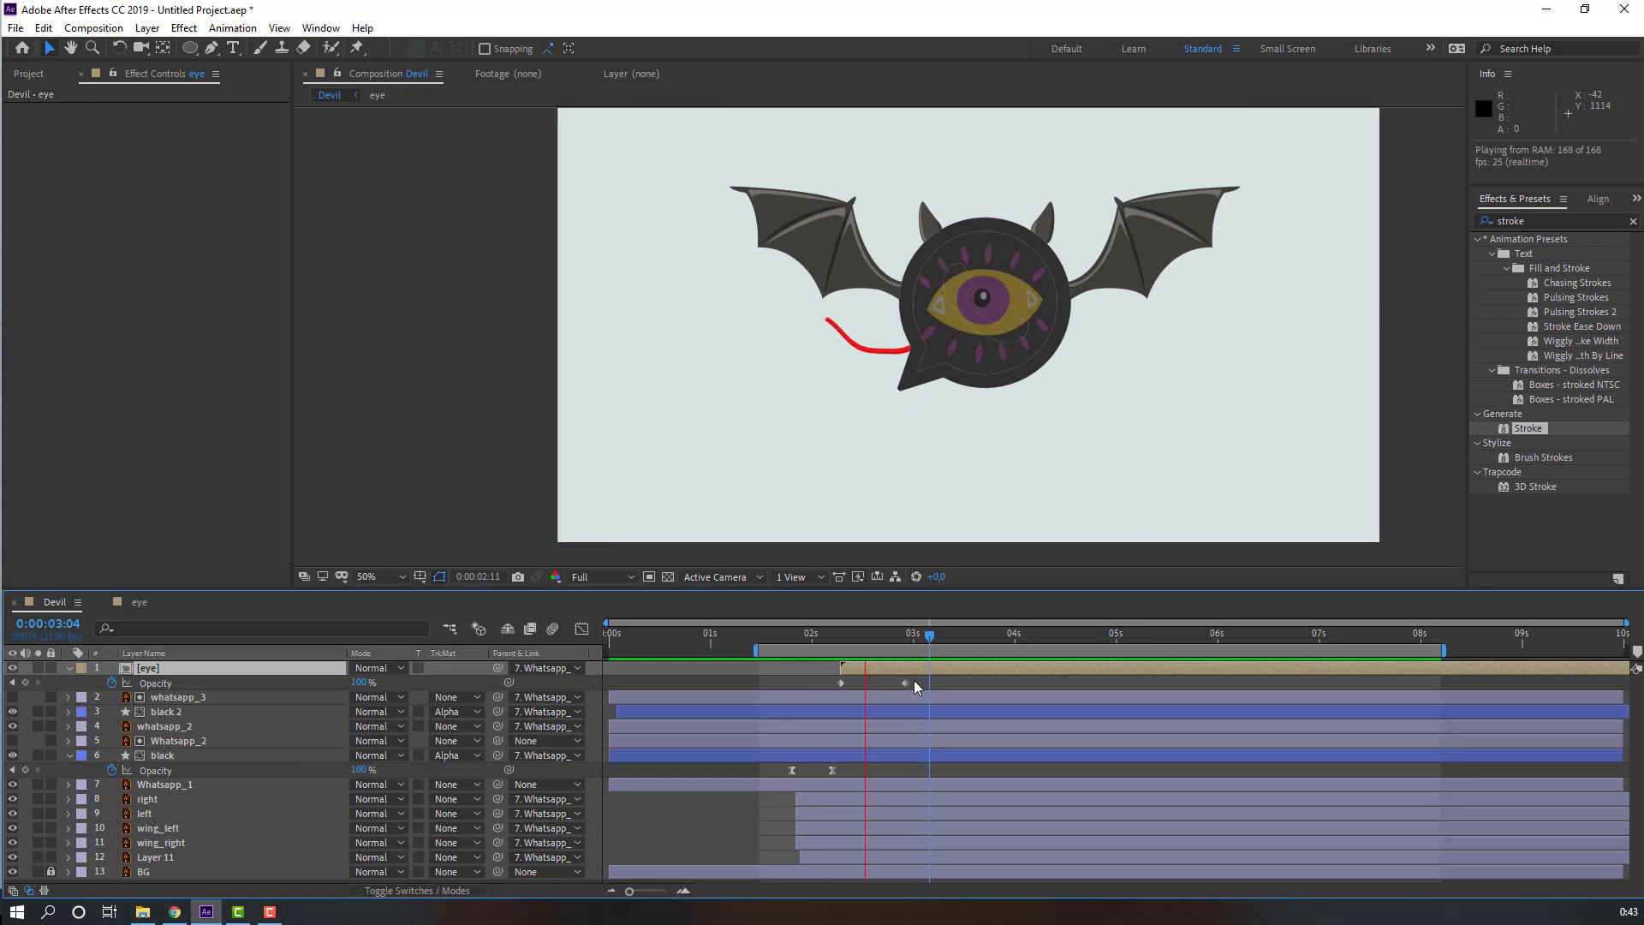
pyautogui.scroll(-1, 779, 375)
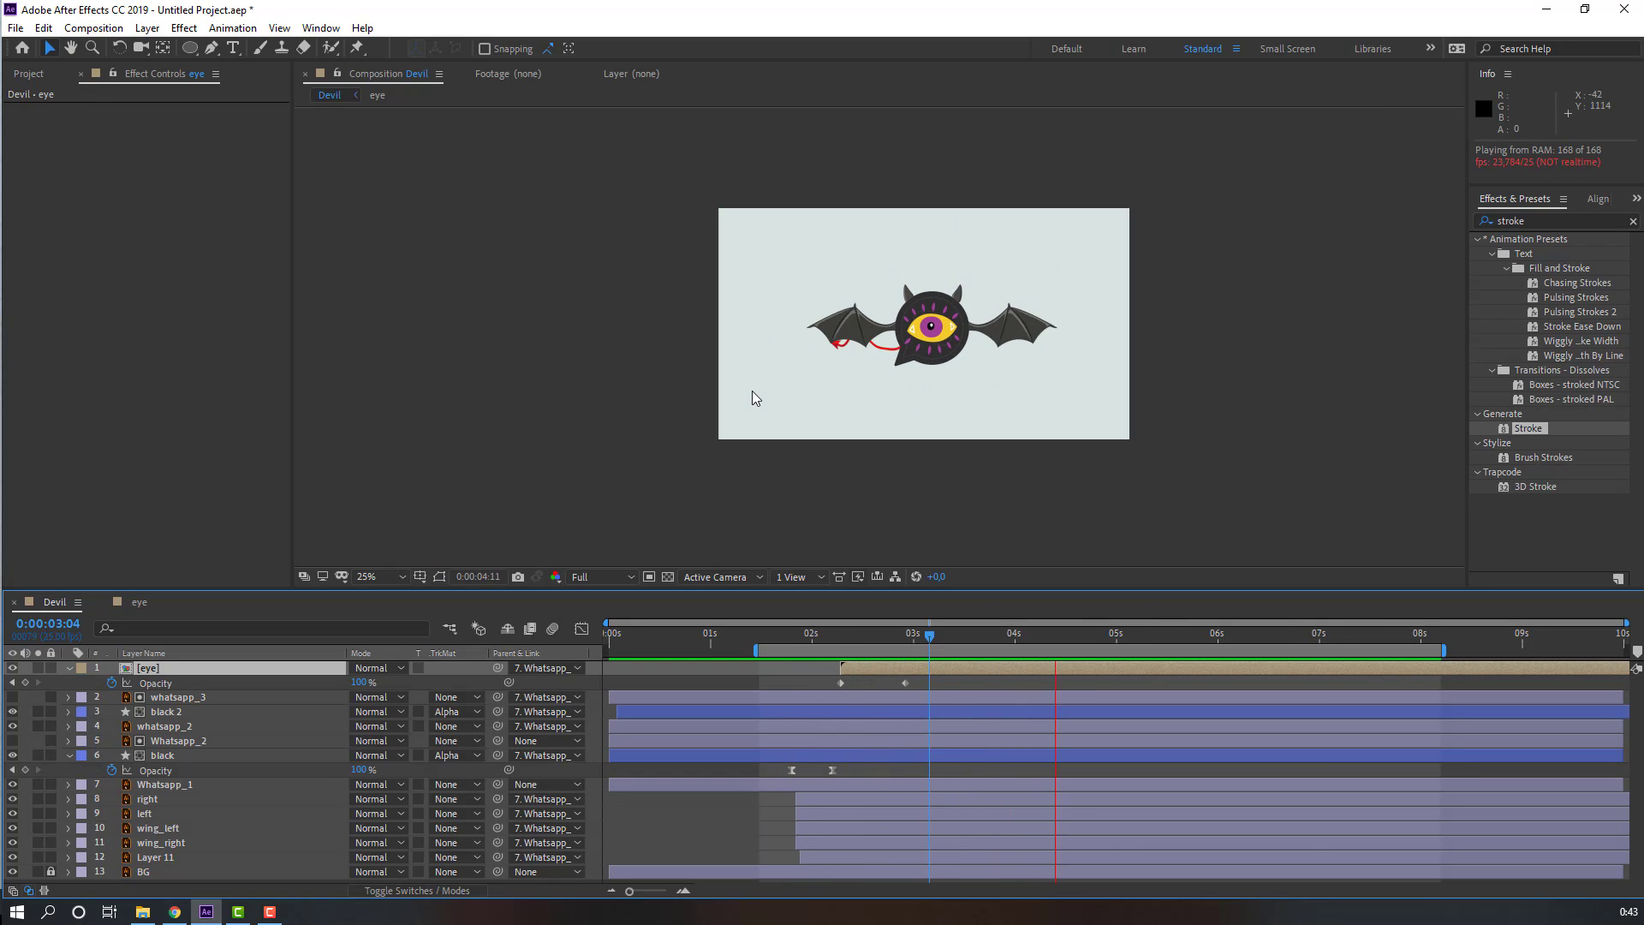
# Step: Open the eye precomposition for editing
pyautogui.scroll(1, 752, 390)
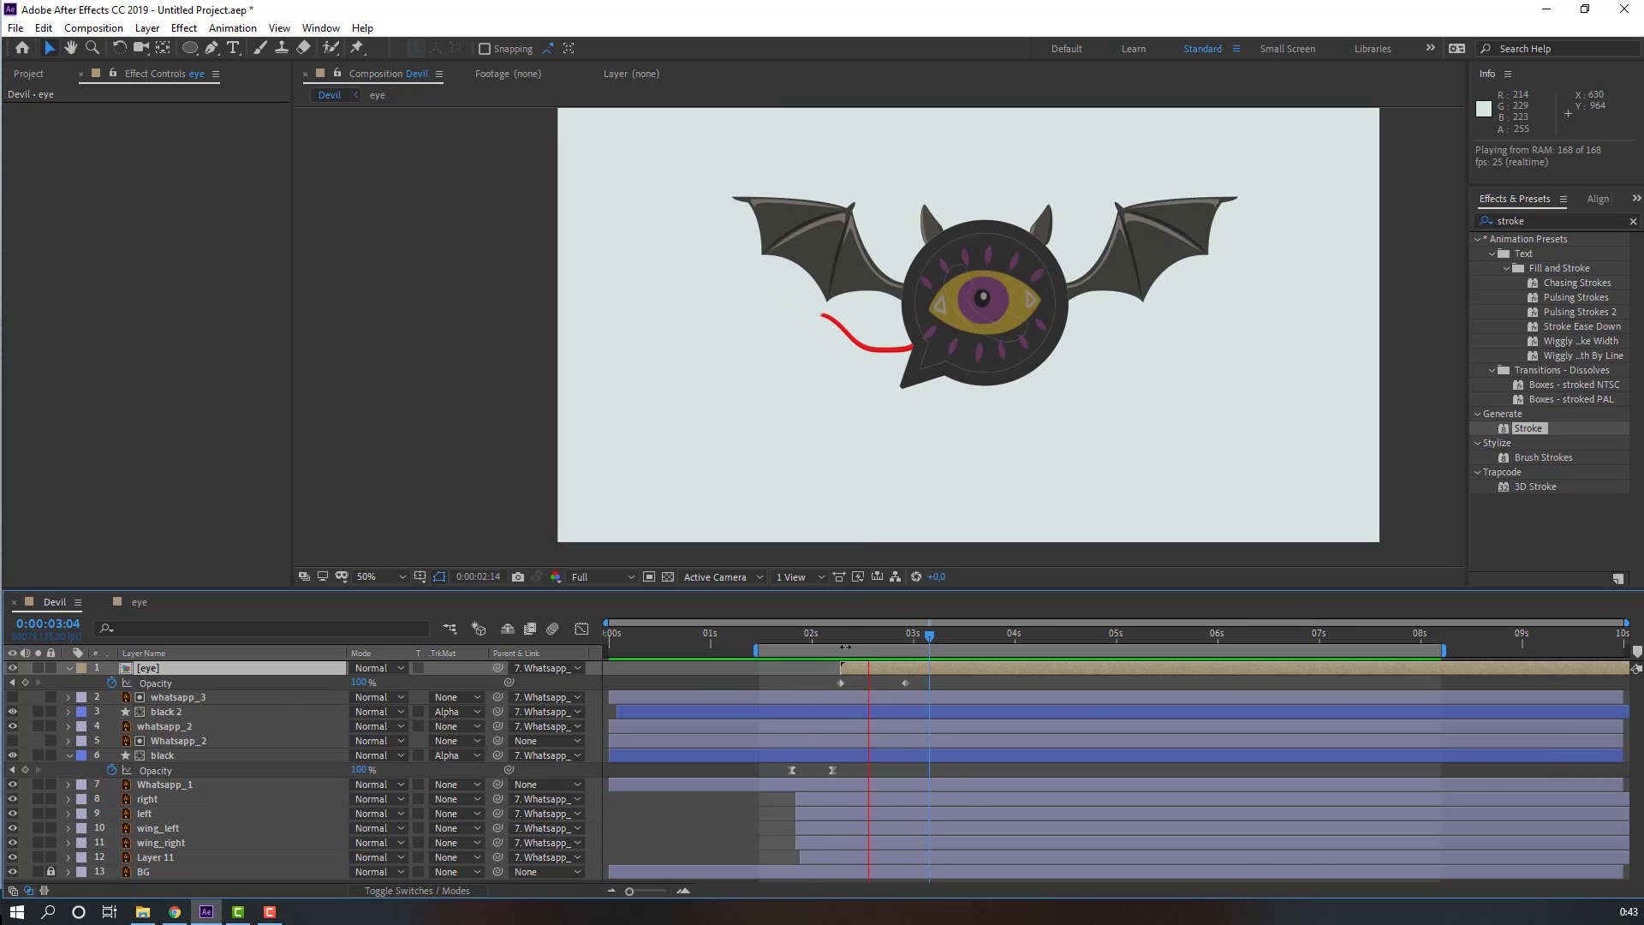
pyautogui.press('space')
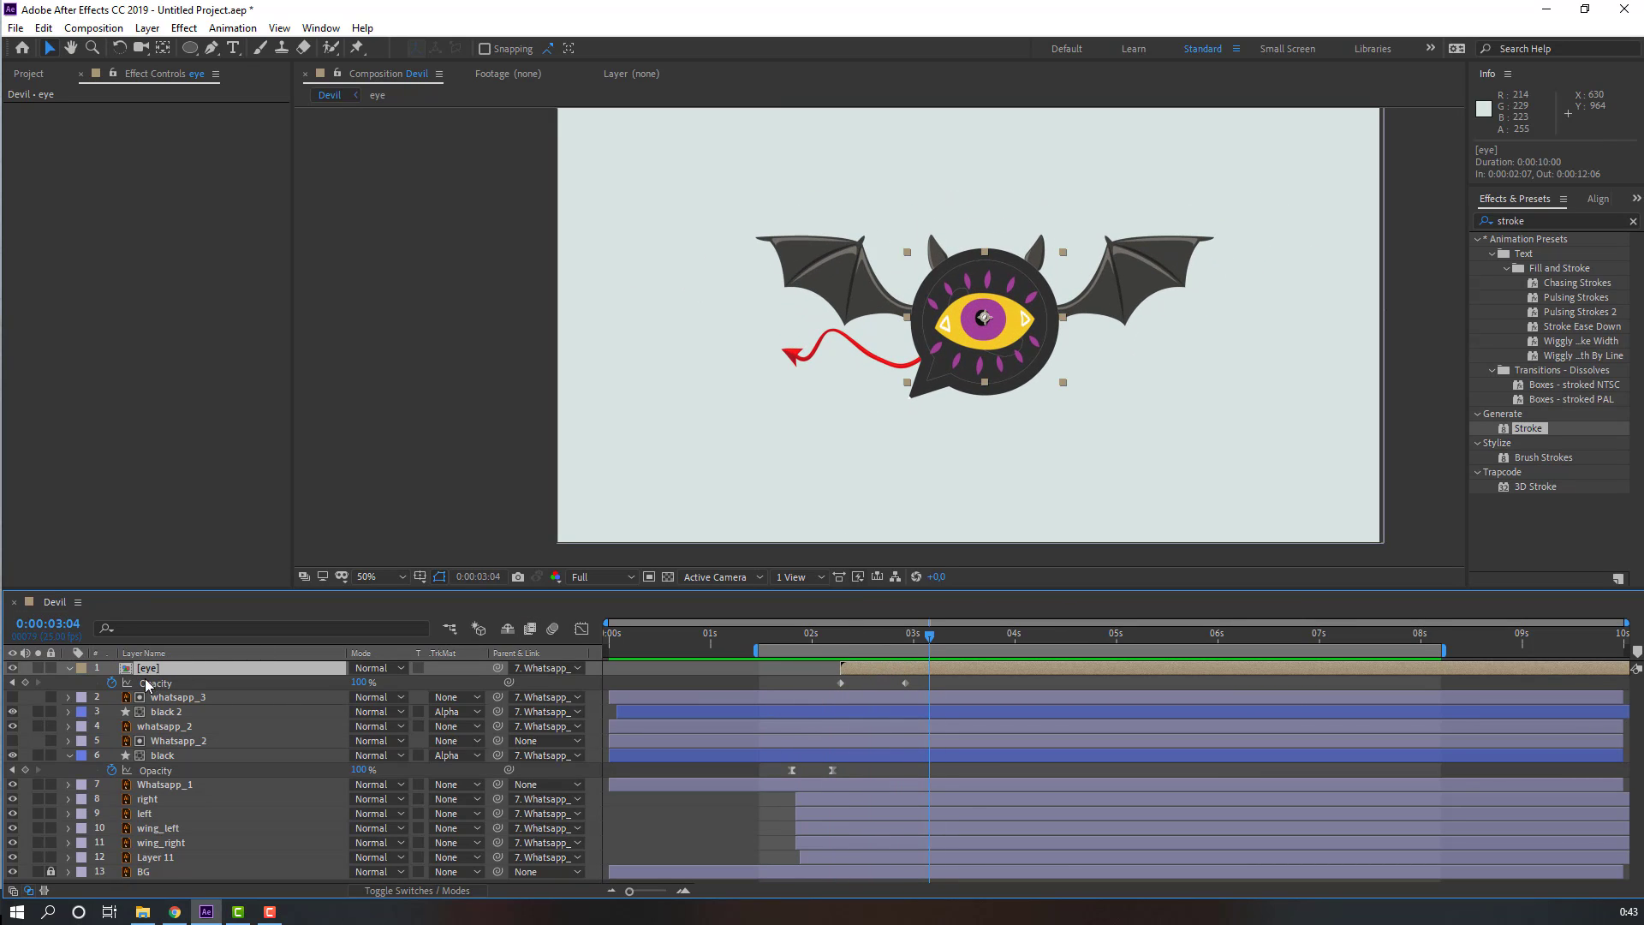
pyautogui.doubleClick(152, 670)
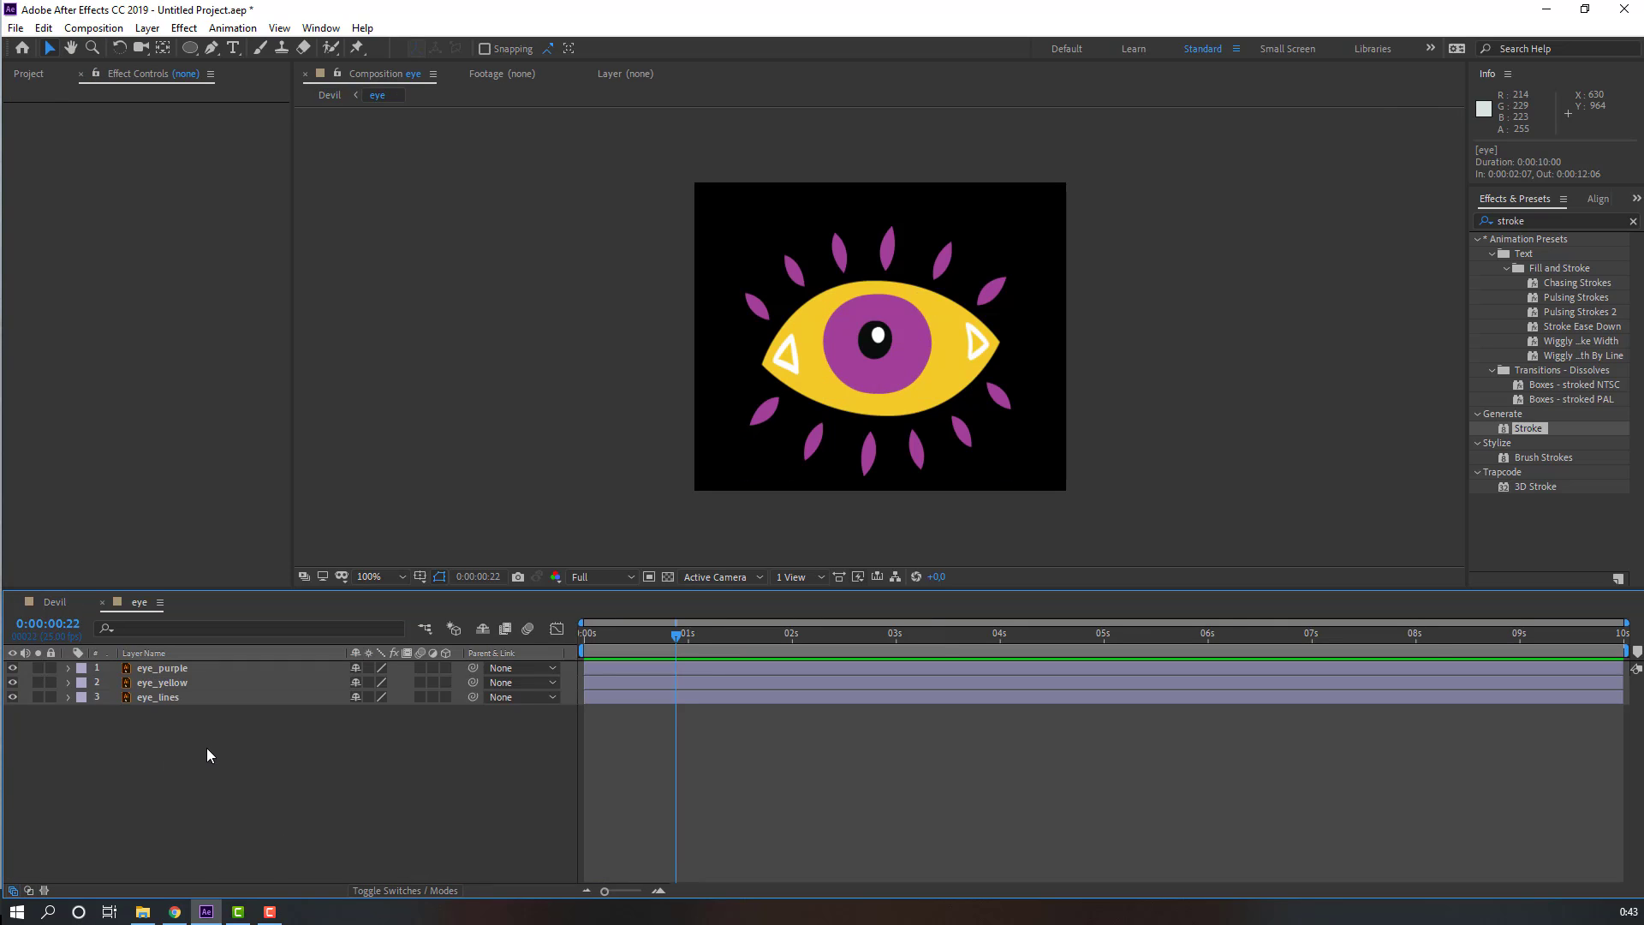
# Step: Duplicate the eye_yellow layer and move the copy above eye_purple
pyautogui.click(150, 683)
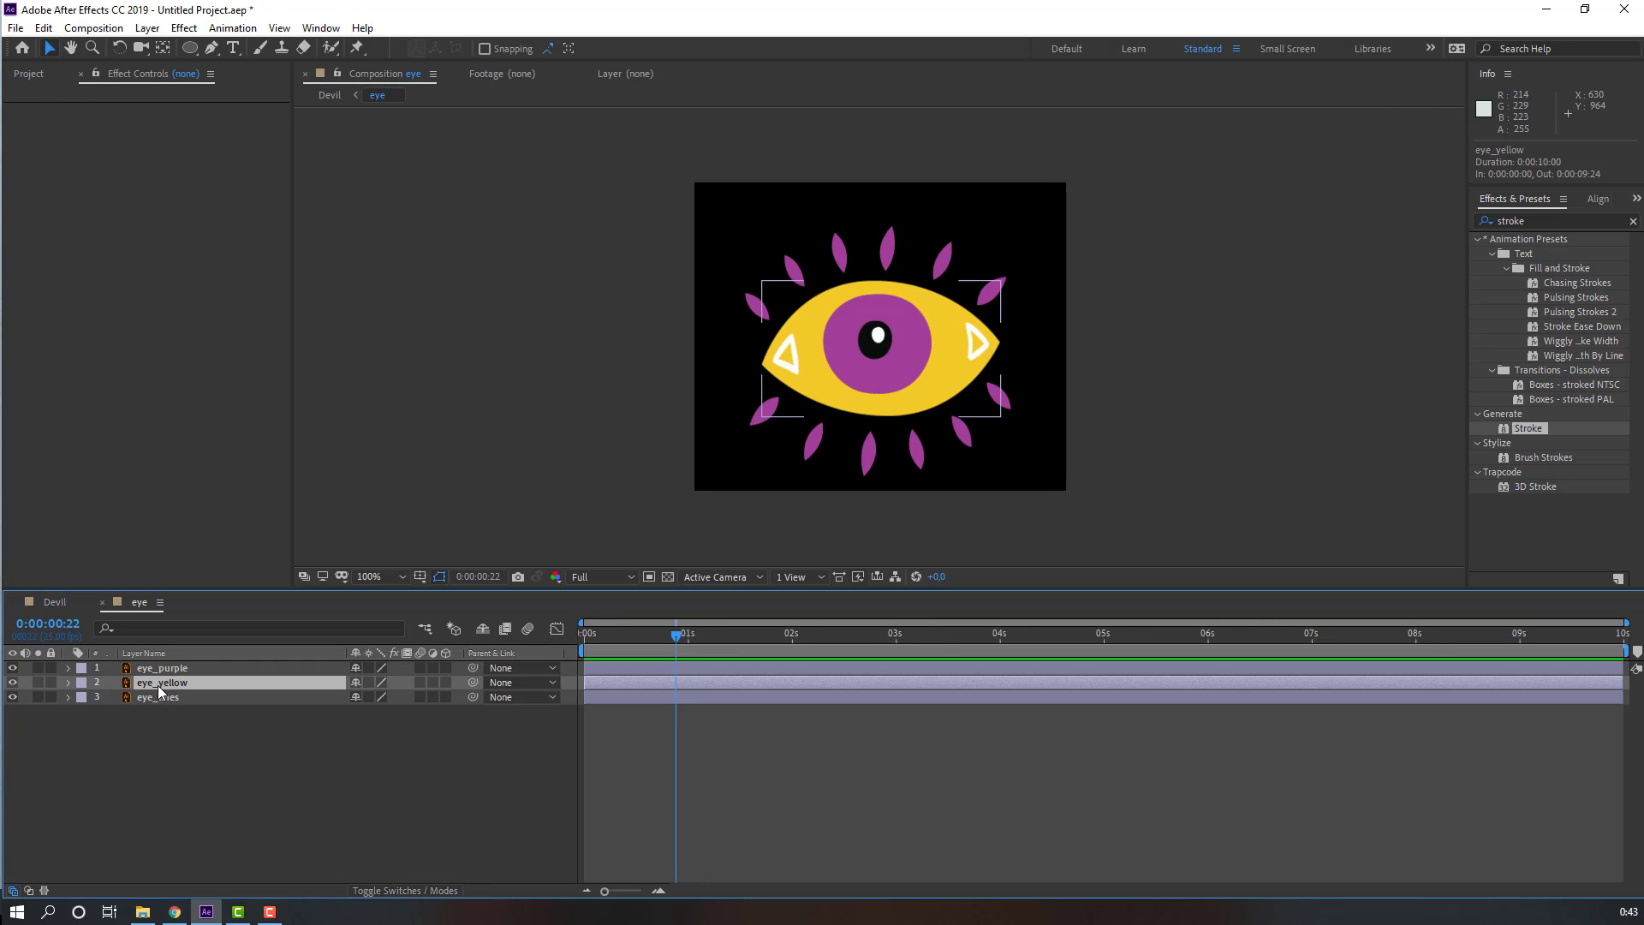
pyautogui.hotkey('ctrl', 'd')
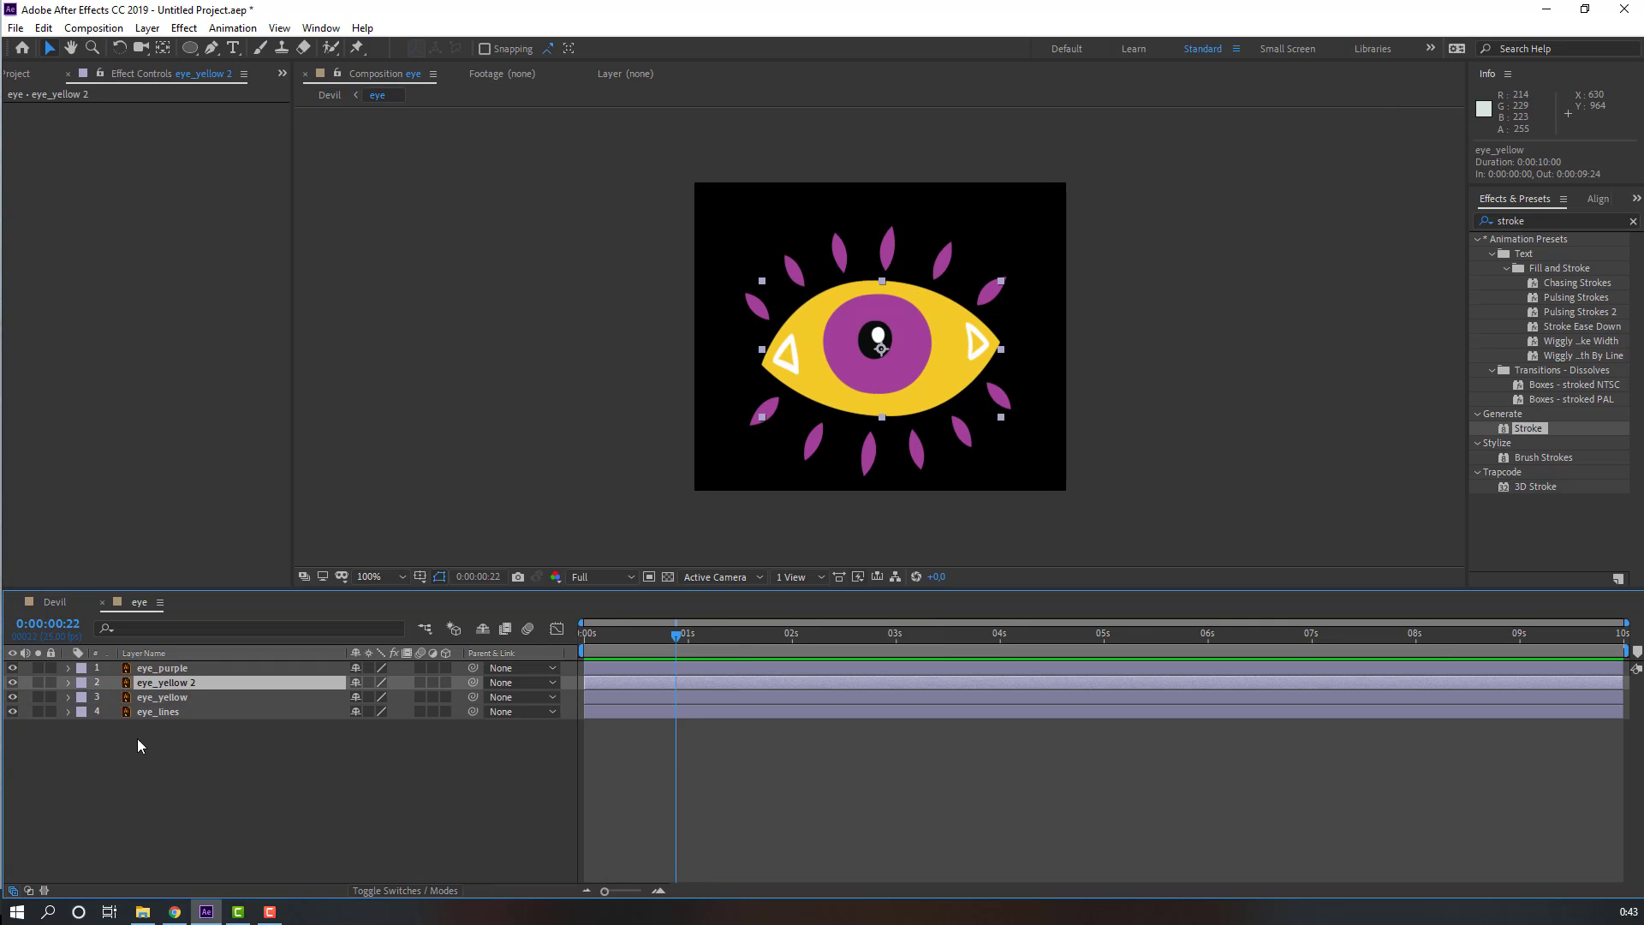
pyautogui.click(167, 670)
pyautogui.moveTo(167, 675); pyautogui.dragTo(206, 685)
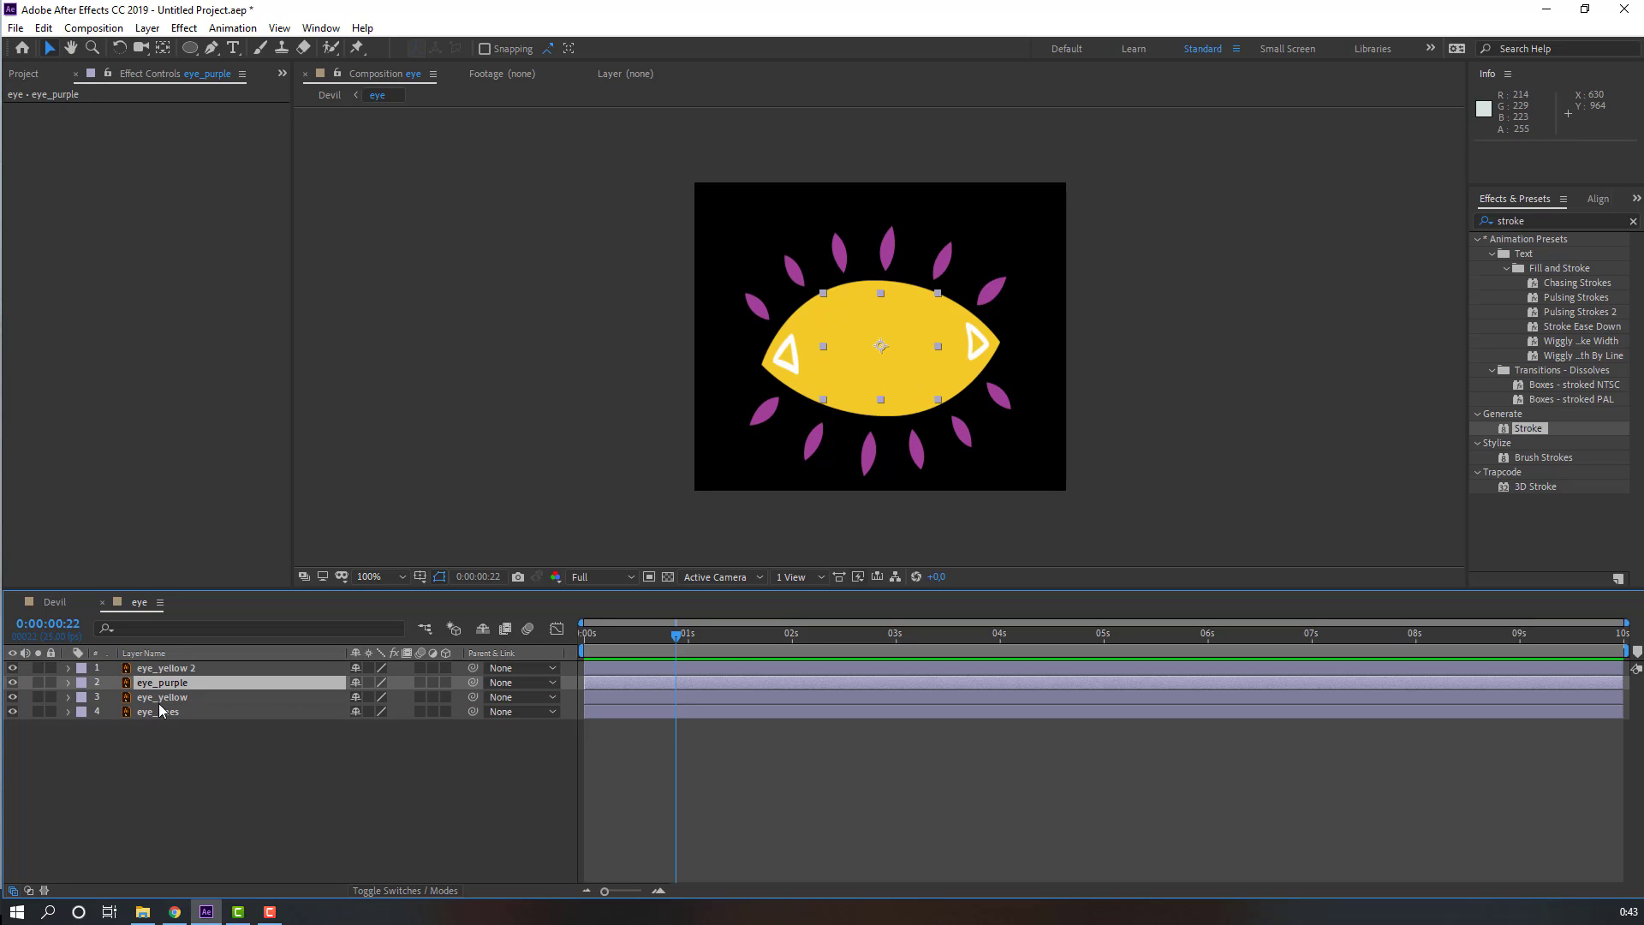
# Step: Set eye_purple's track matte to Alpha Matte using eye_yellow 2
pyautogui.click(387, 896)
pyautogui.click(454, 683)
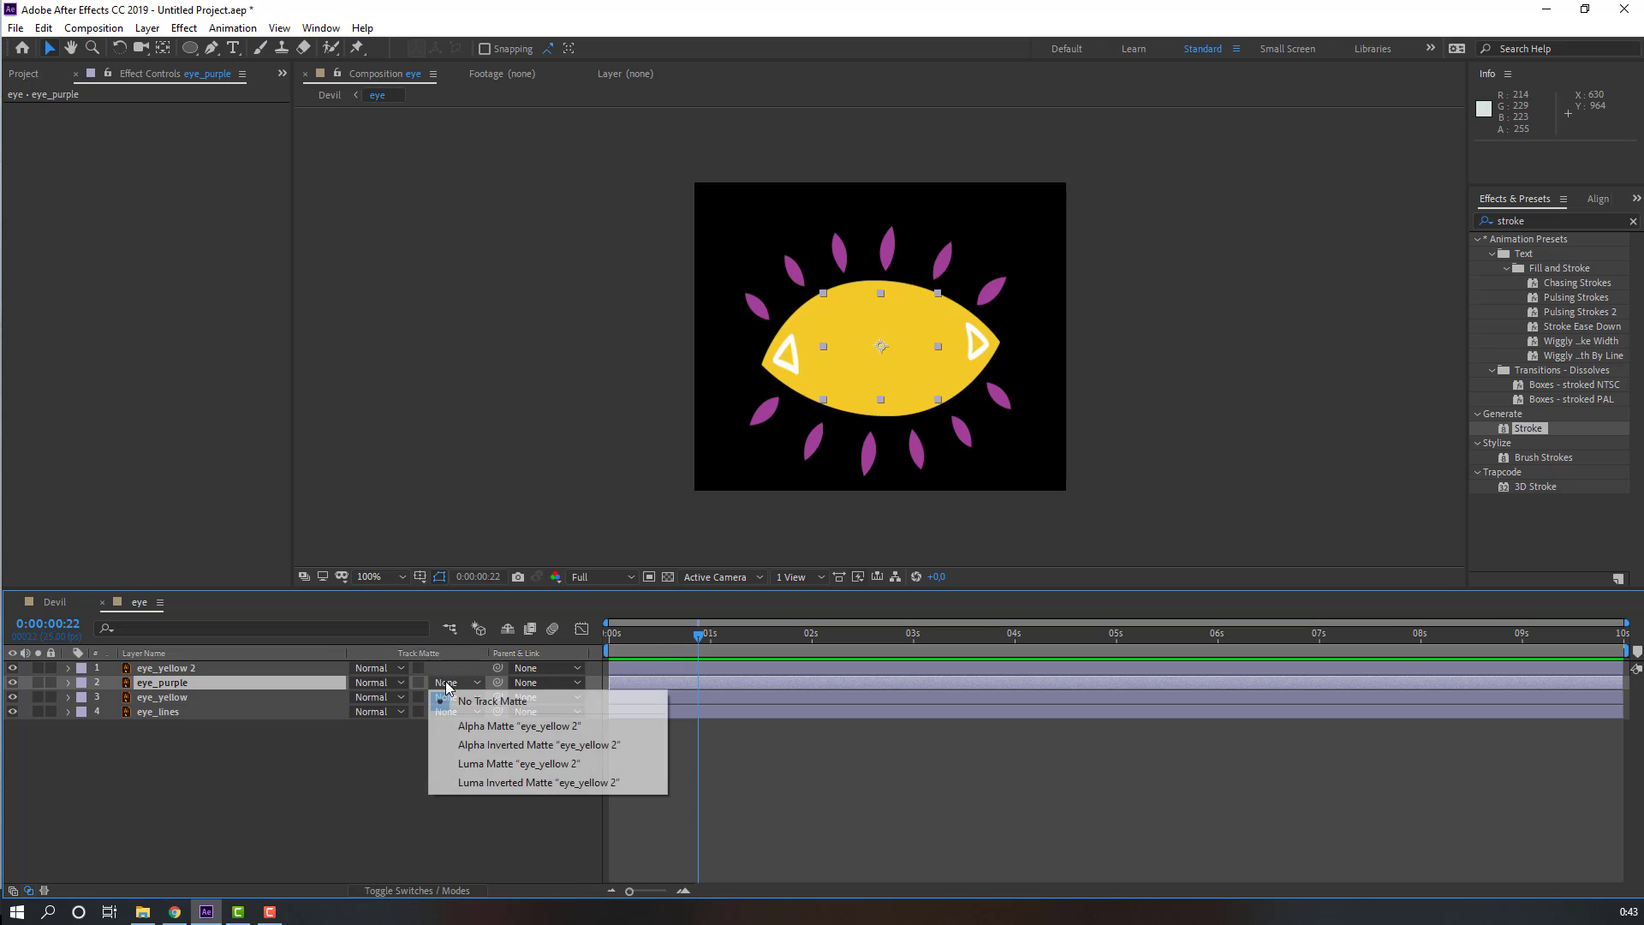
pyautogui.click(488, 727)
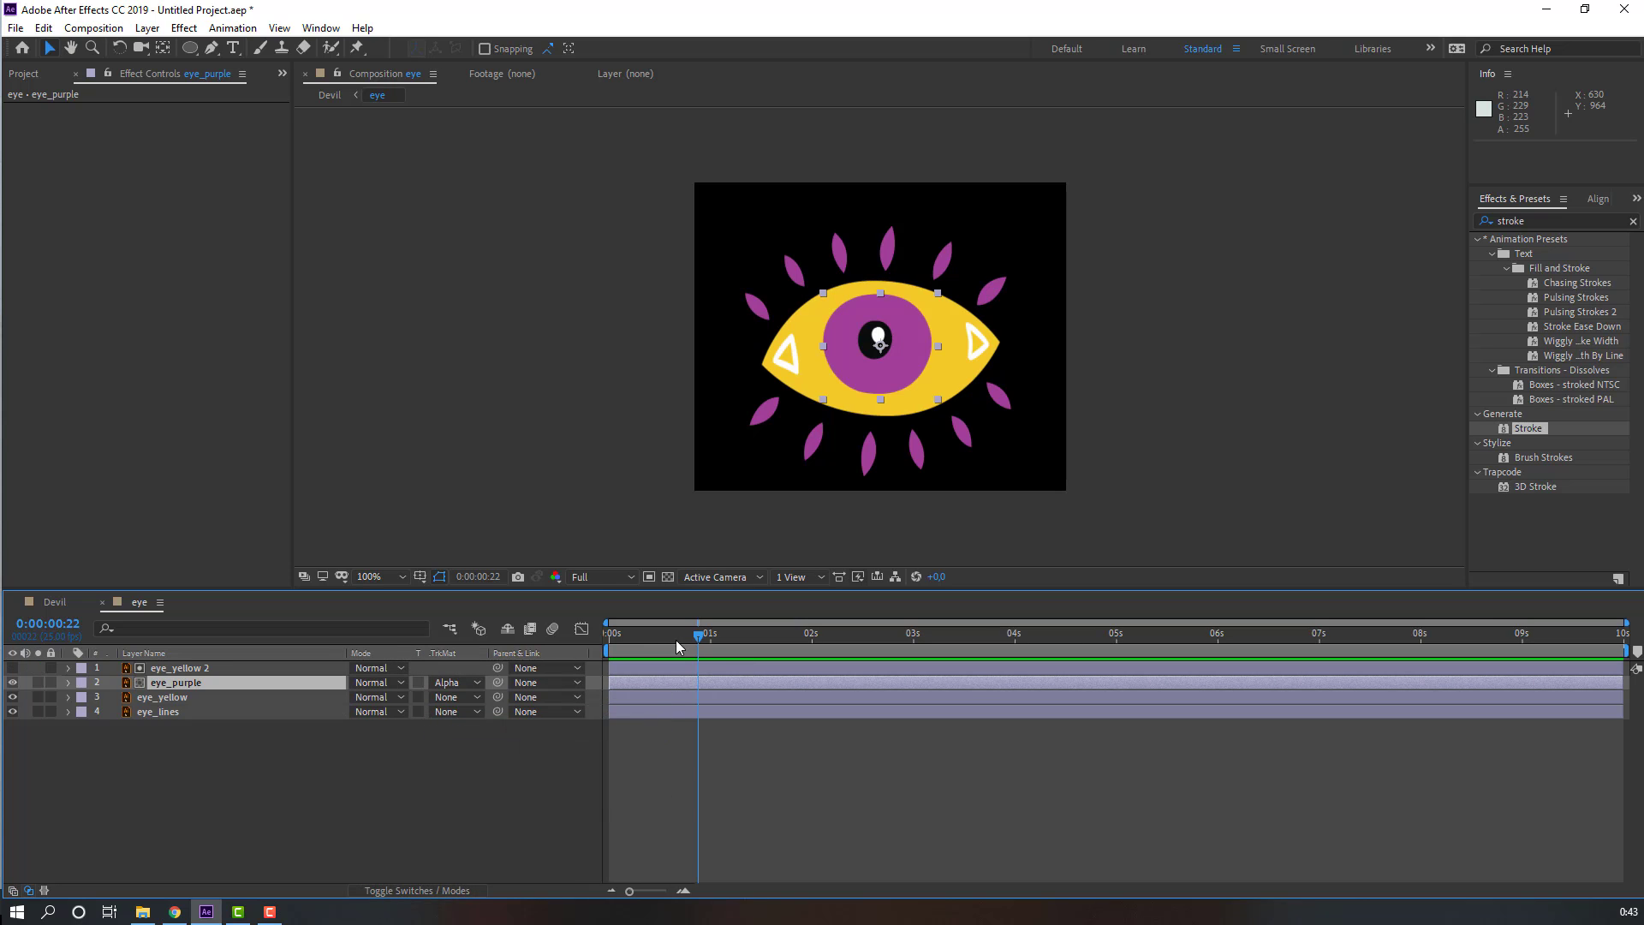
# Step: Parent the eye_yellow 2 layer to eye_yellow
pyautogui.moveTo(697, 637); pyautogui.dragTo(609, 638)
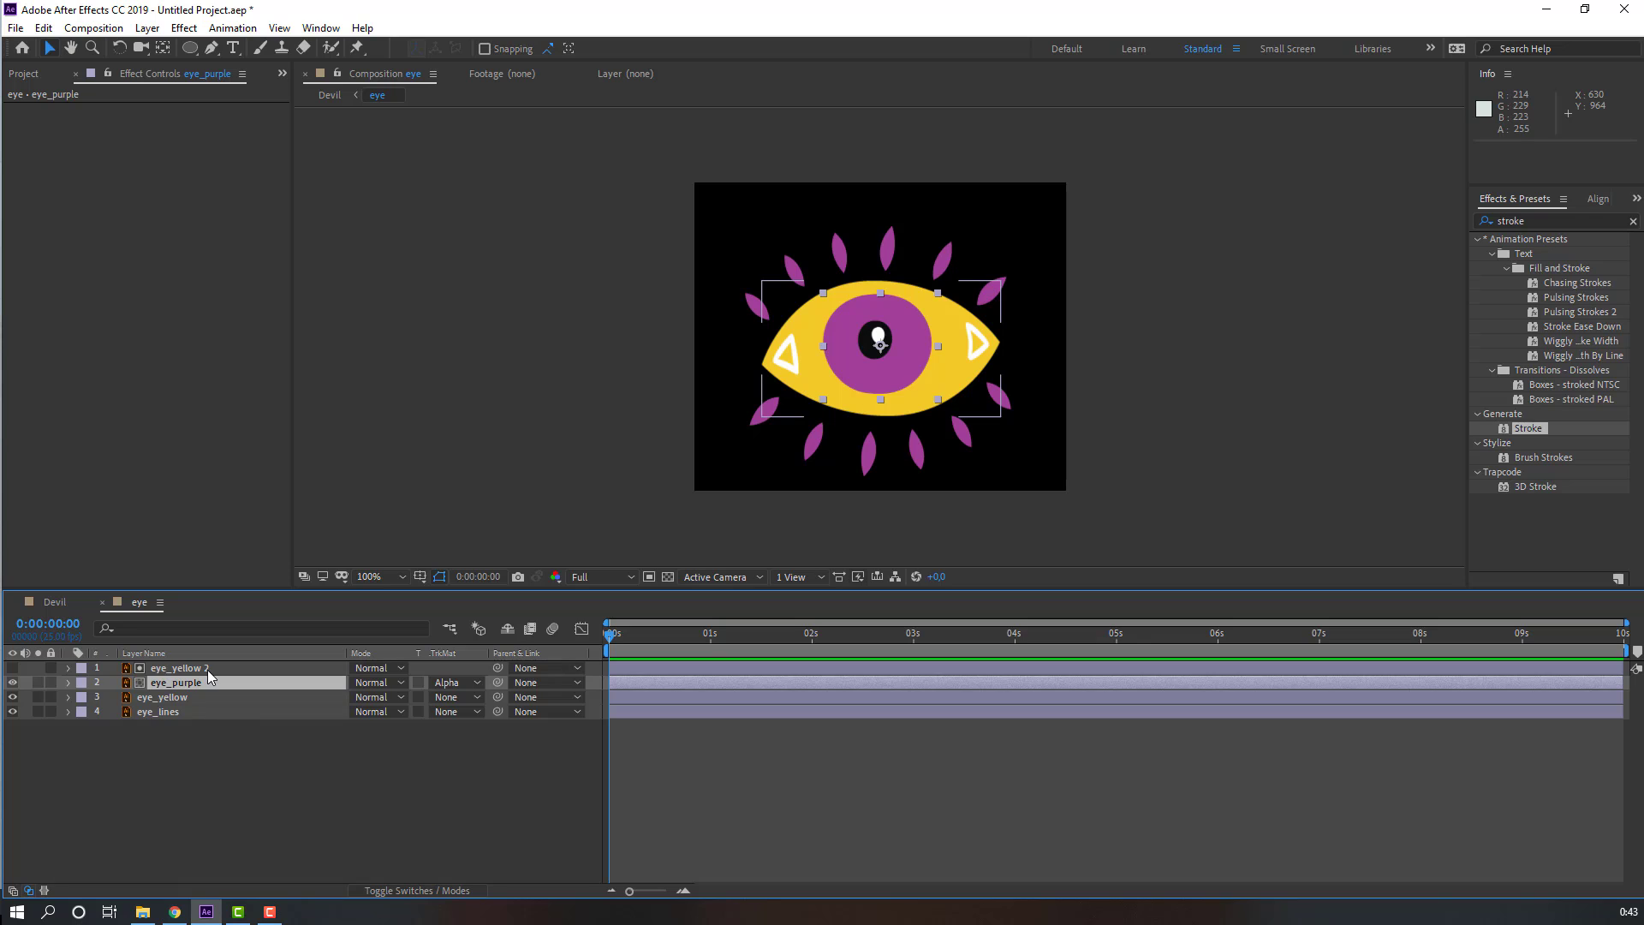
pyautogui.click(193, 668)
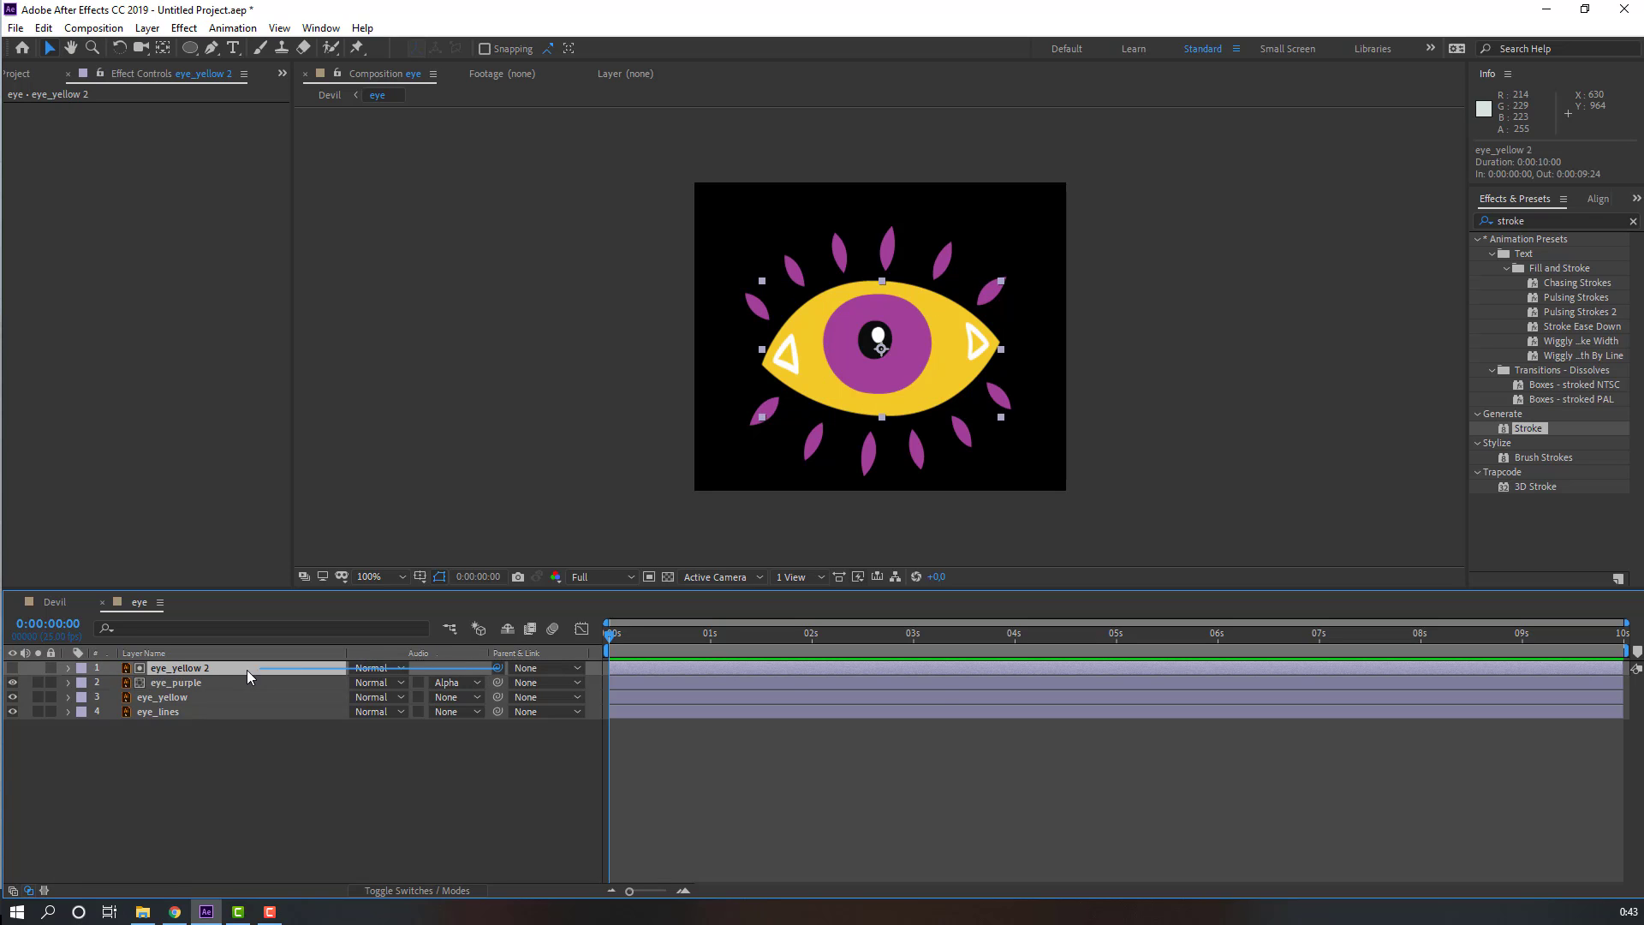
pyautogui.moveTo(247, 669); pyautogui.dragTo(154, 696)
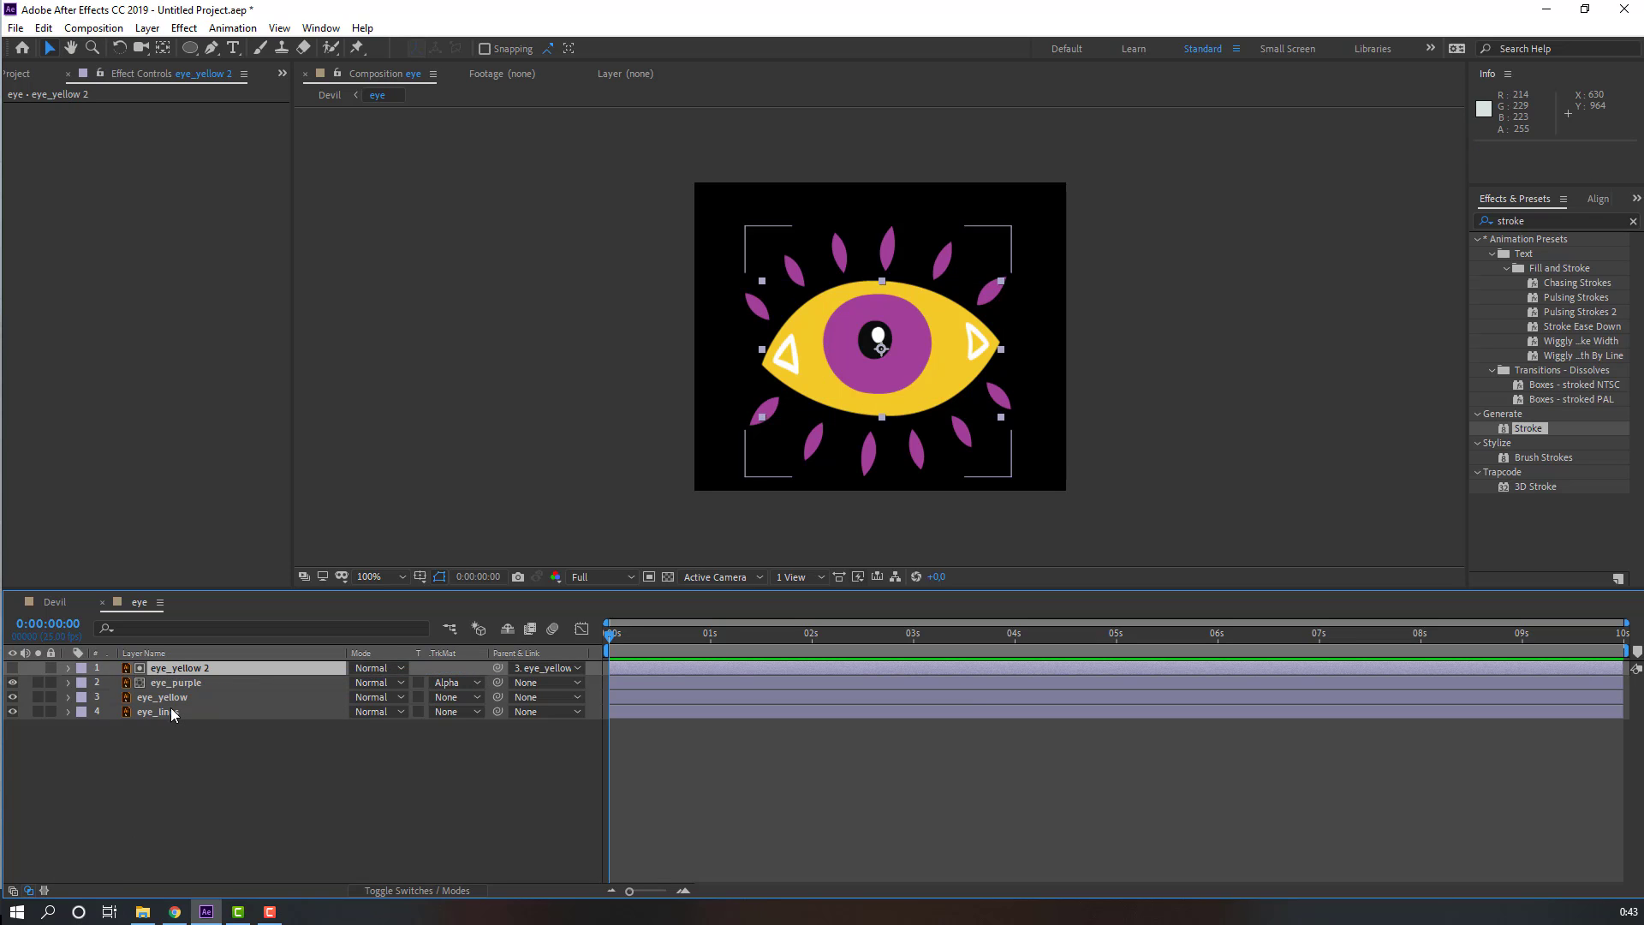
# Step: Key eye_yellow's Scale at frame 3, then squash it to 100, 5% at frame 7
pyautogui.click(176, 698)
pyautogui.press('s')
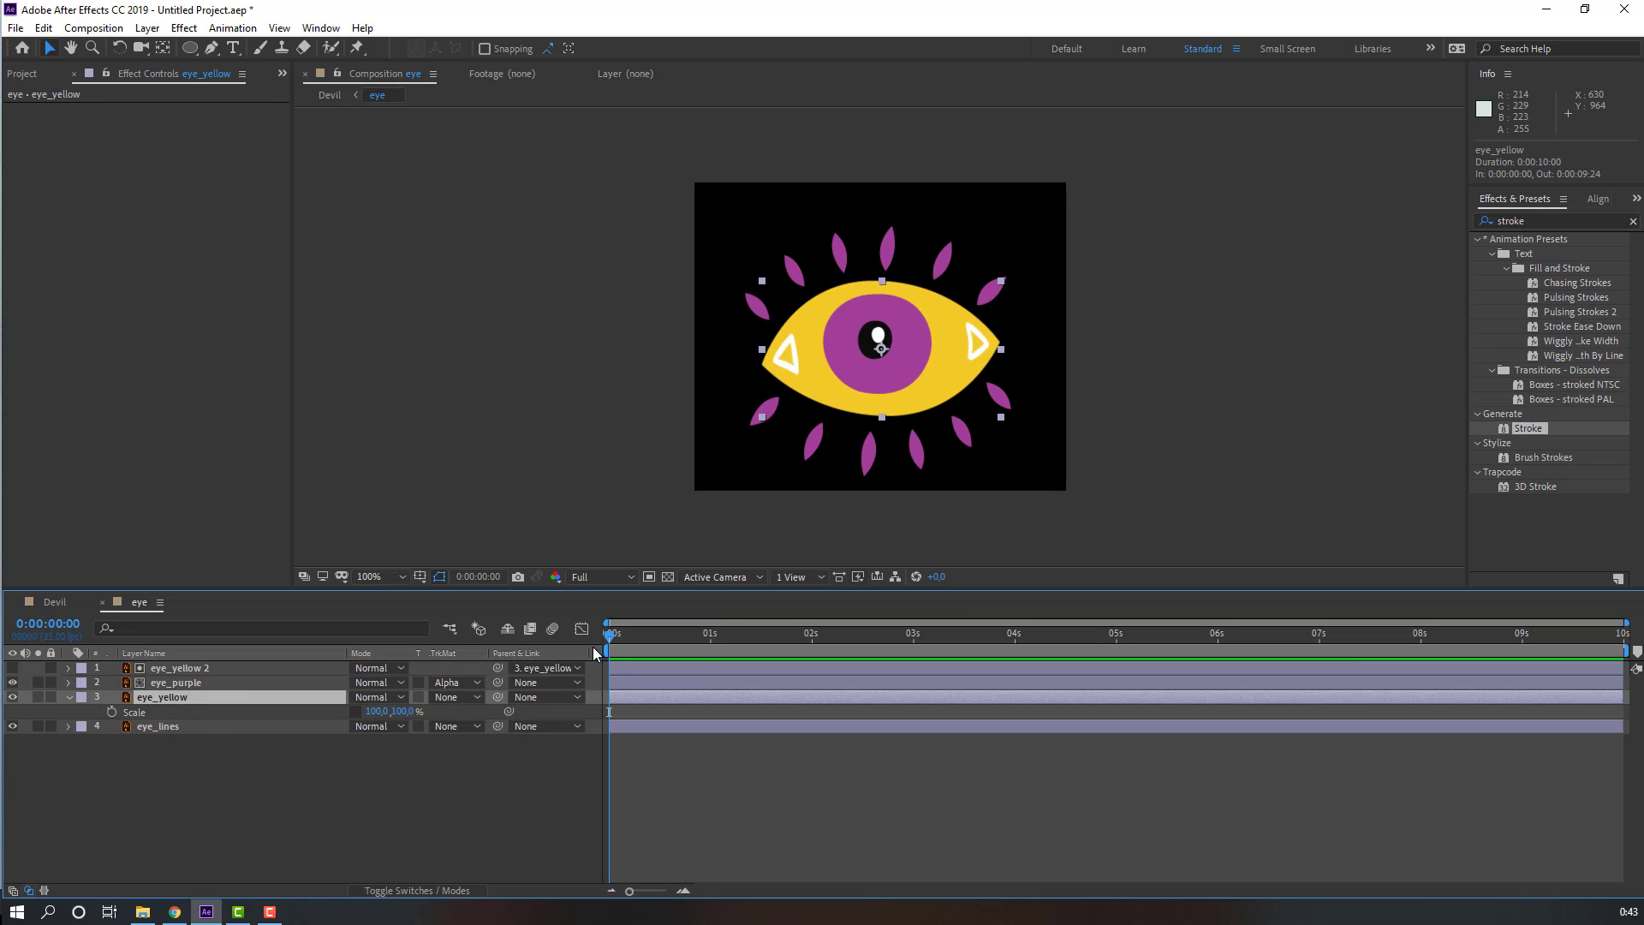
pyautogui.moveTo(615, 634); pyautogui.dragTo(621, 635)
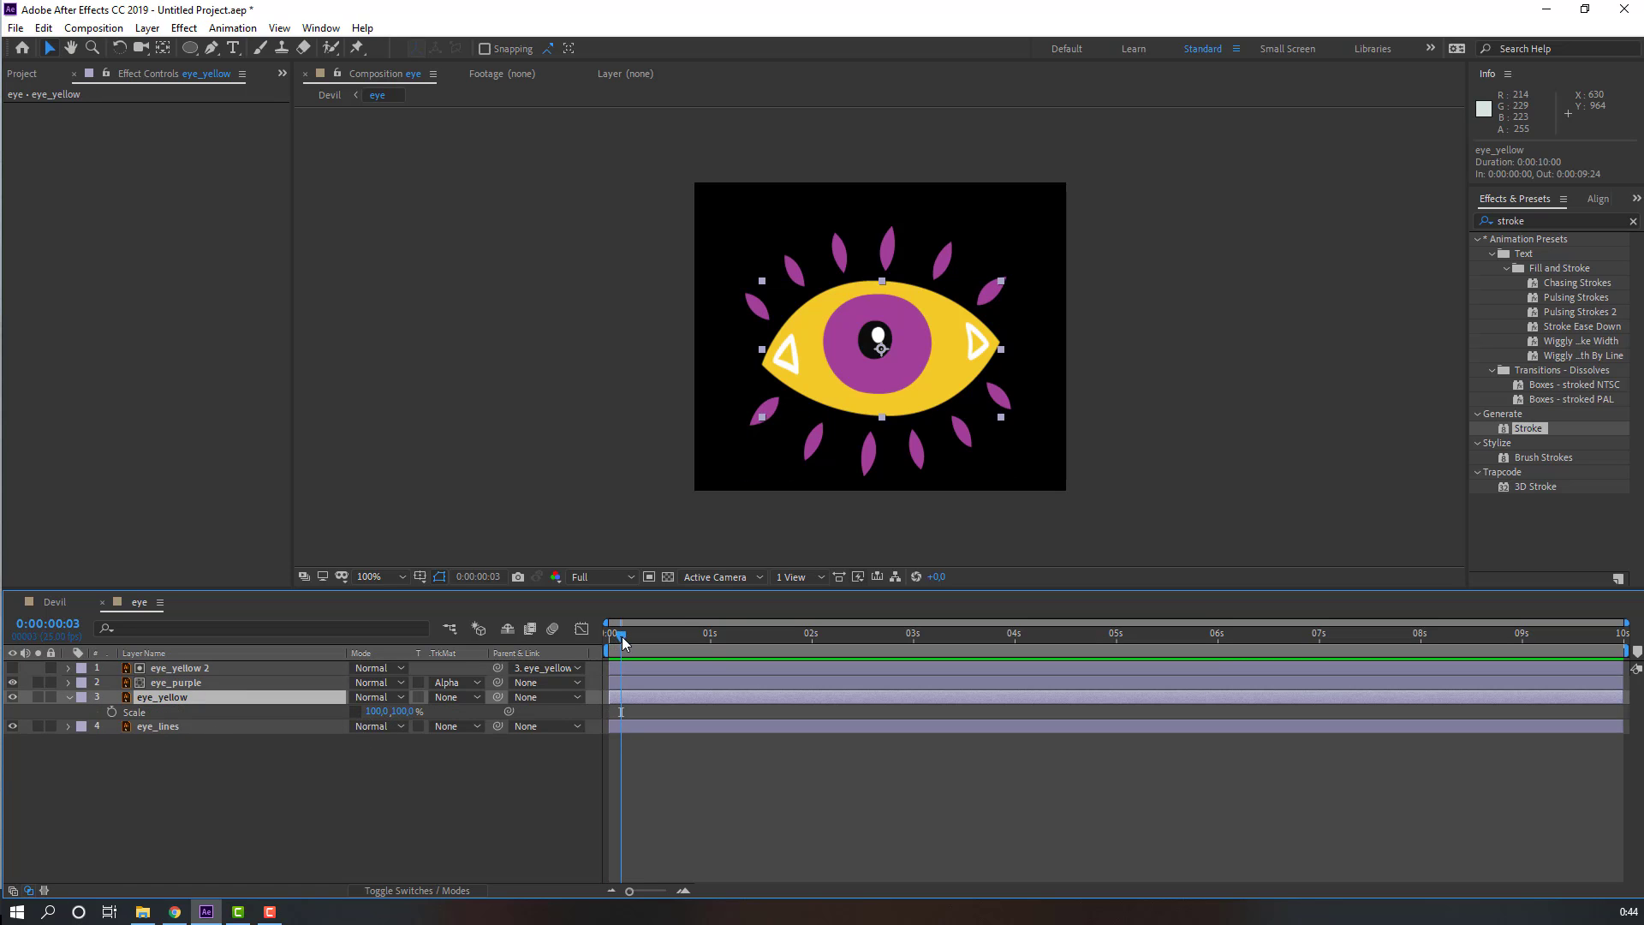
pyautogui.click(110, 713)
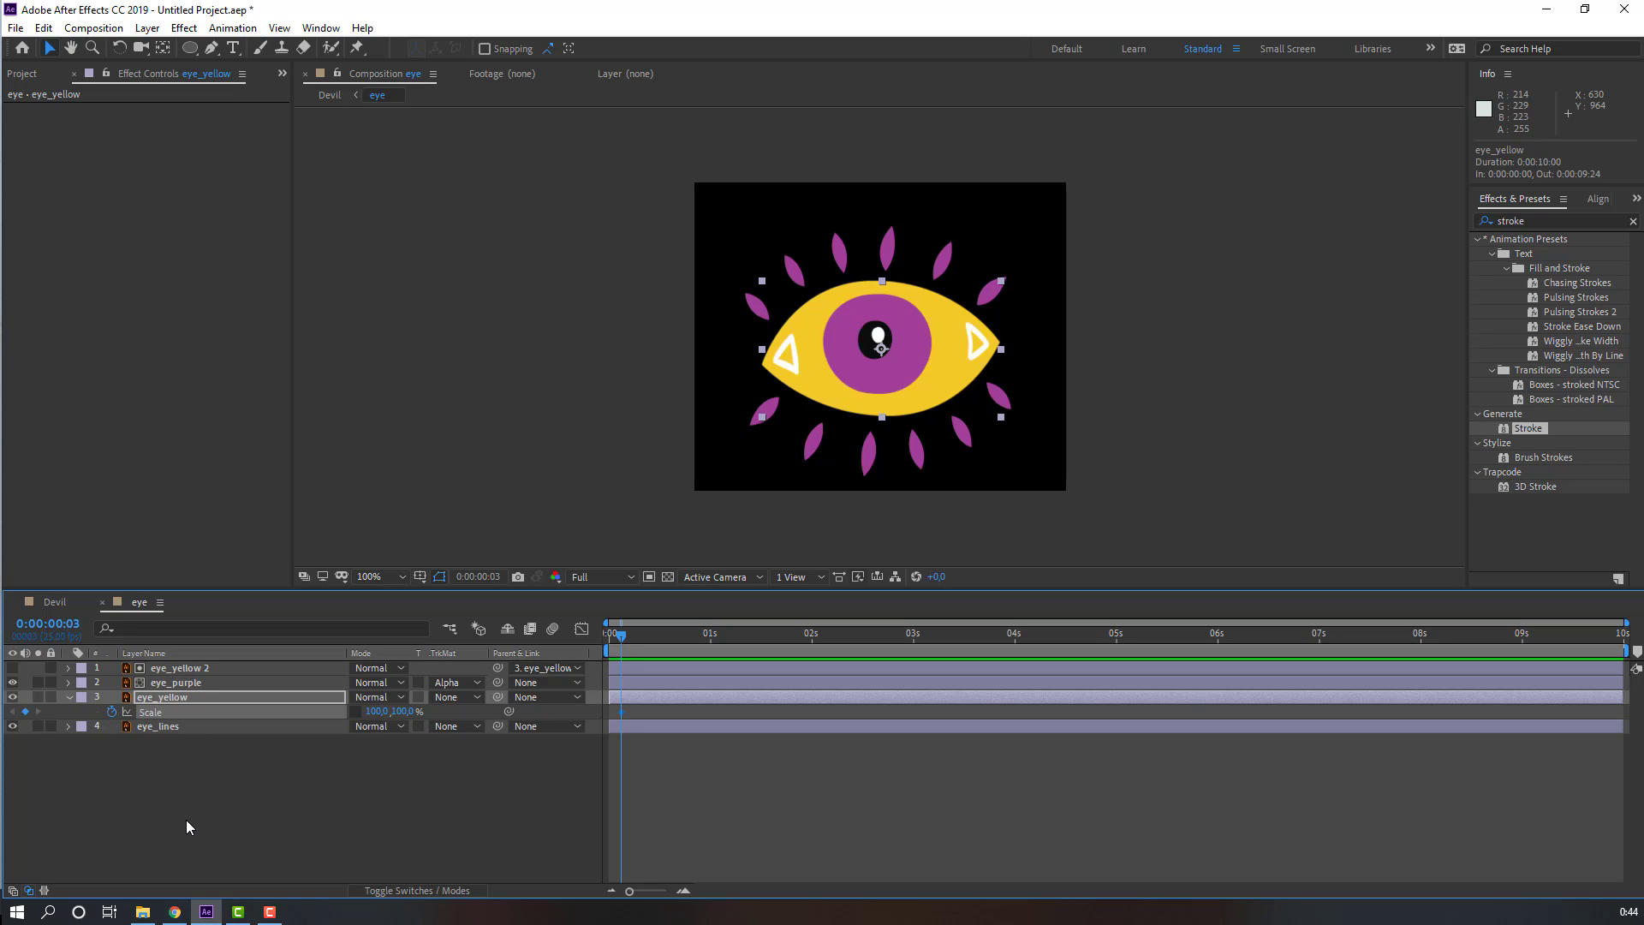
pyautogui.press('pagedown')
pyautogui.press('pagedown')
pyautogui.press('pagedown')
pyautogui.press('pagedown')
pyautogui.press('Return')
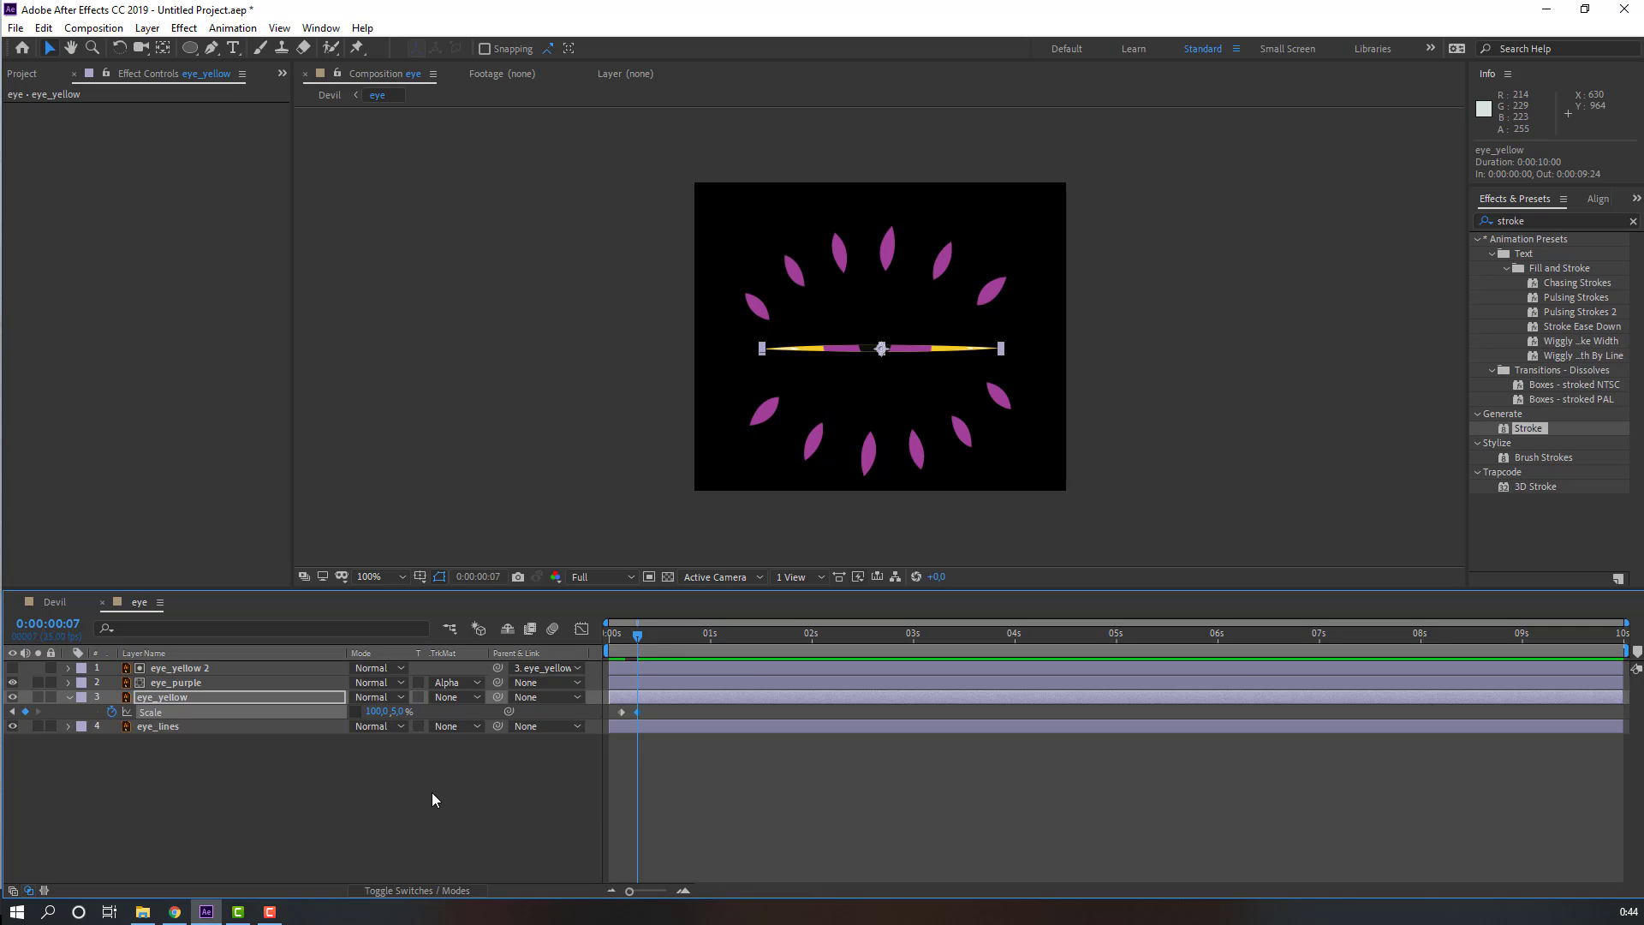
# Step: Copy the first Scale keyframe to frame 11 so the eye reopens
pyautogui.press('pagedown')
pyautogui.press('pagedown')
pyautogui.press('pagedown')
pyautogui.press('pagedown')
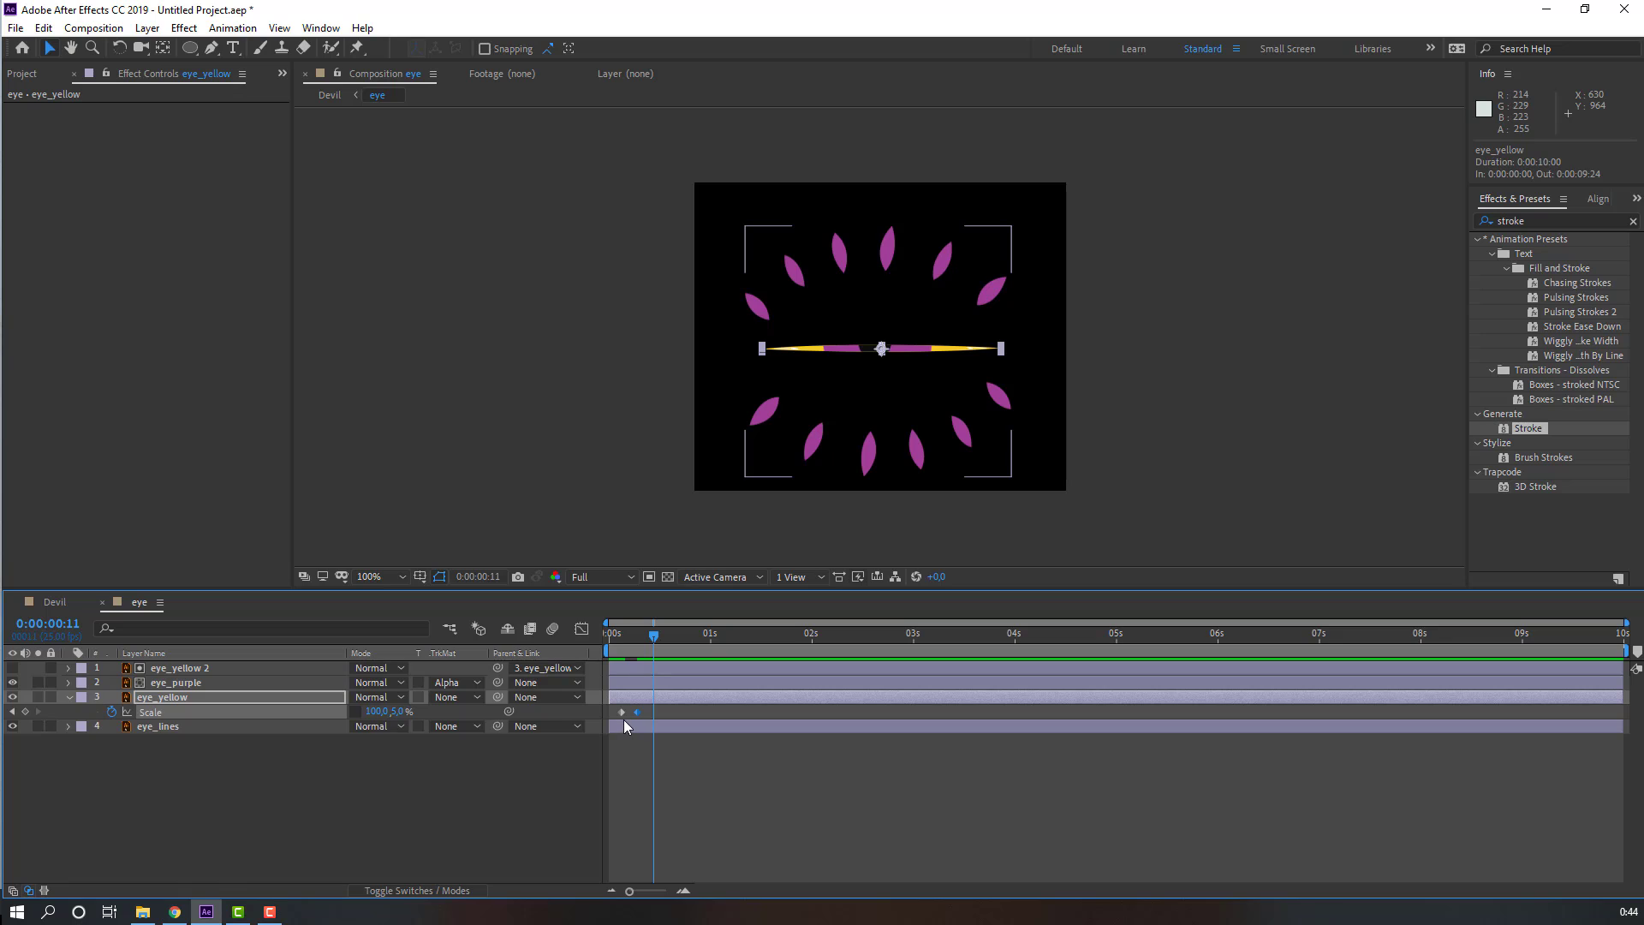
pyautogui.click(622, 711)
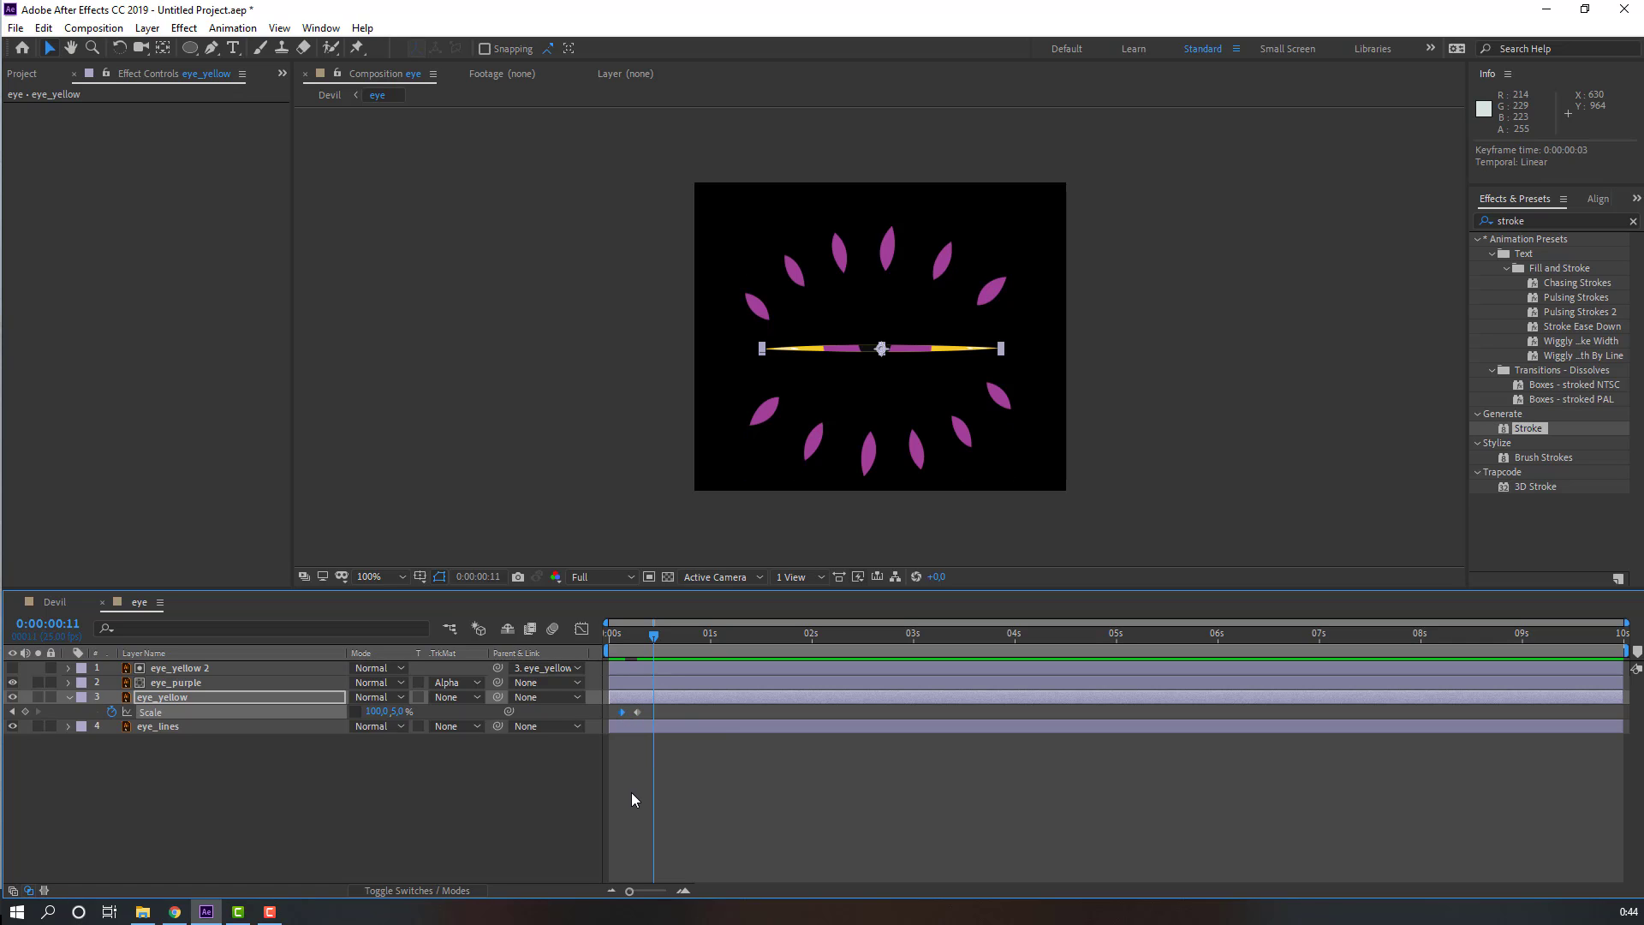
pyautogui.hotkey('ctrl', 'c')
pyautogui.hotkey('ctrl', 'v')
# Step: Apply Easy Ease to the three Scale keyframes
pyautogui.moveTo(676, 707); pyautogui.dragTo(601, 715)
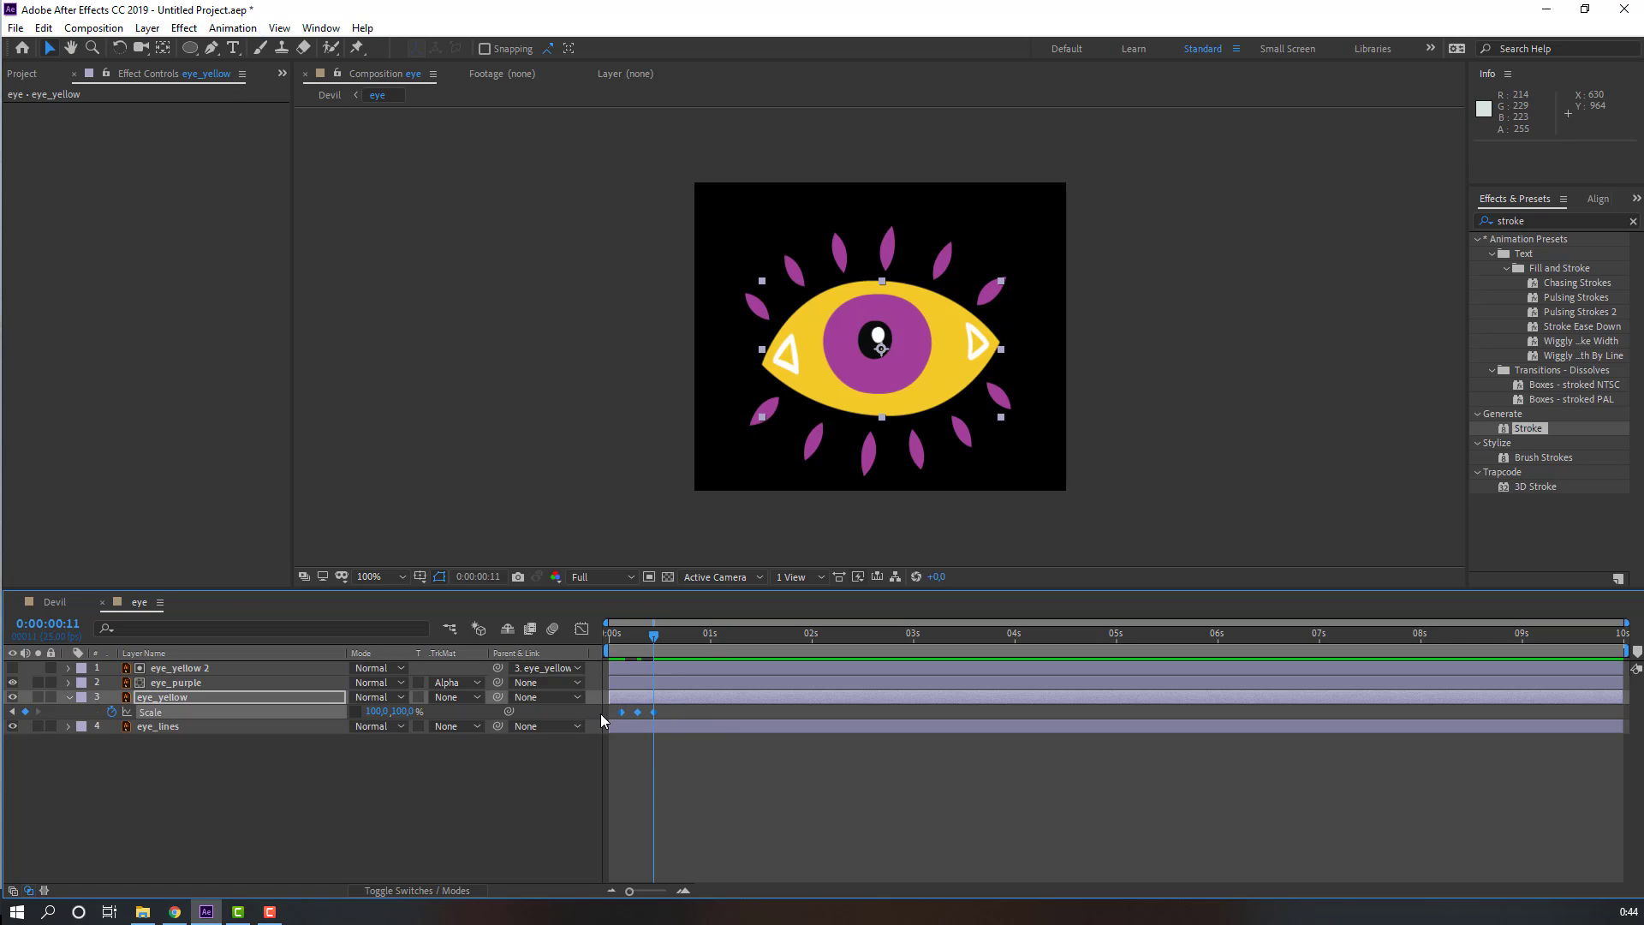
pyautogui.rightClick(622, 712)
pyautogui.moveTo(762, 702)
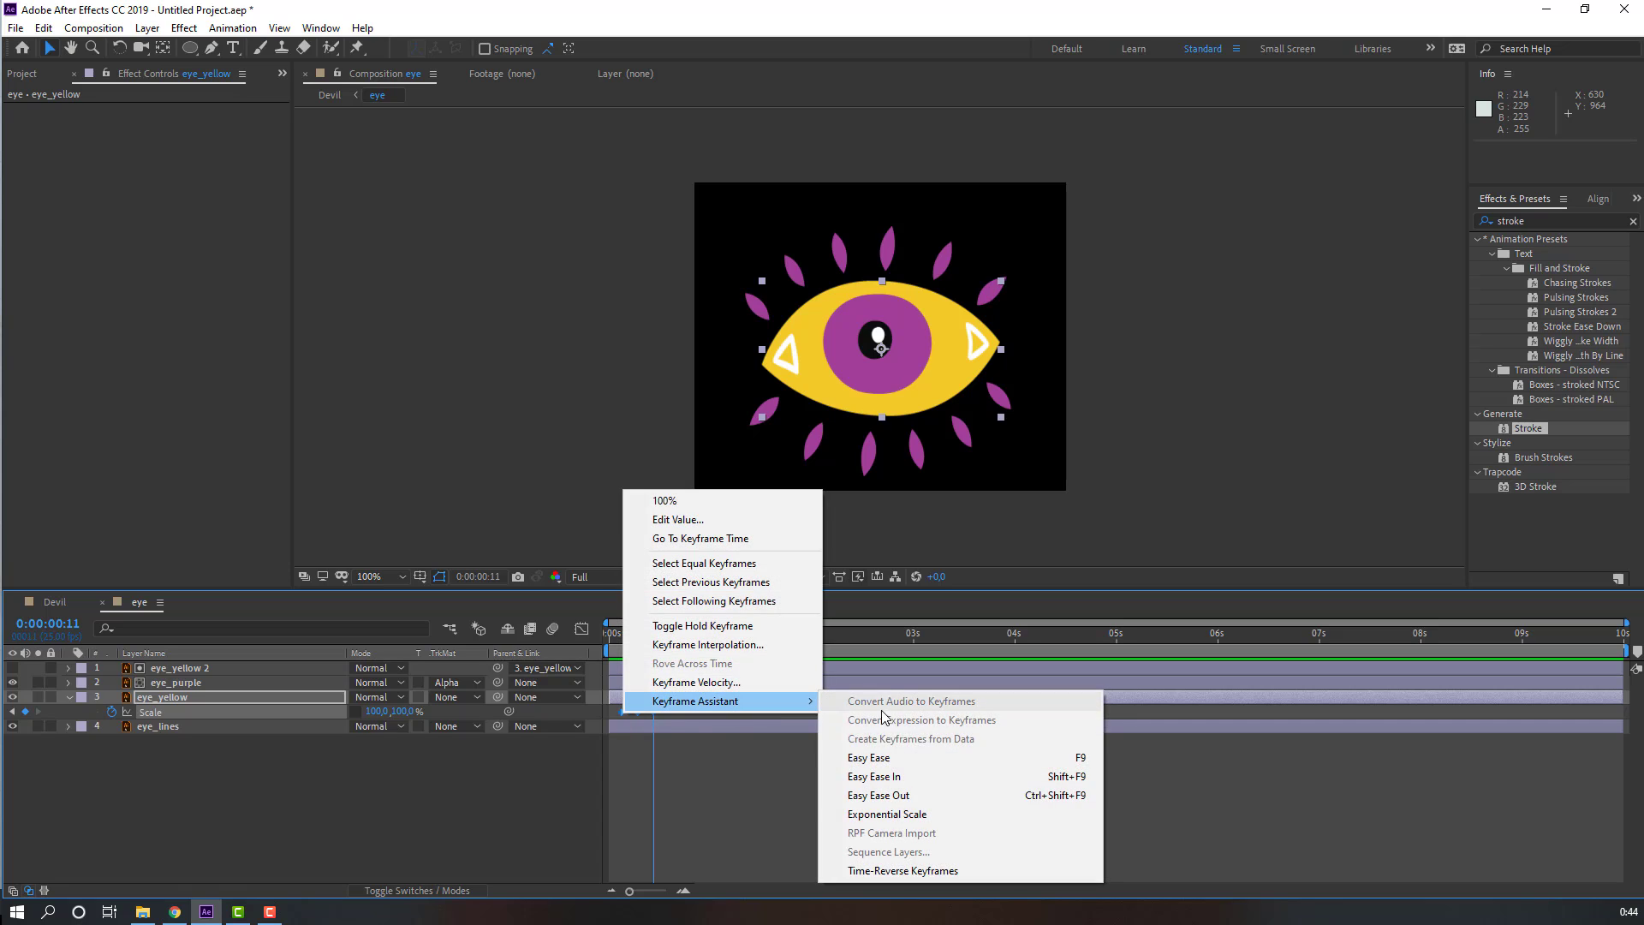
pyautogui.click(889, 759)
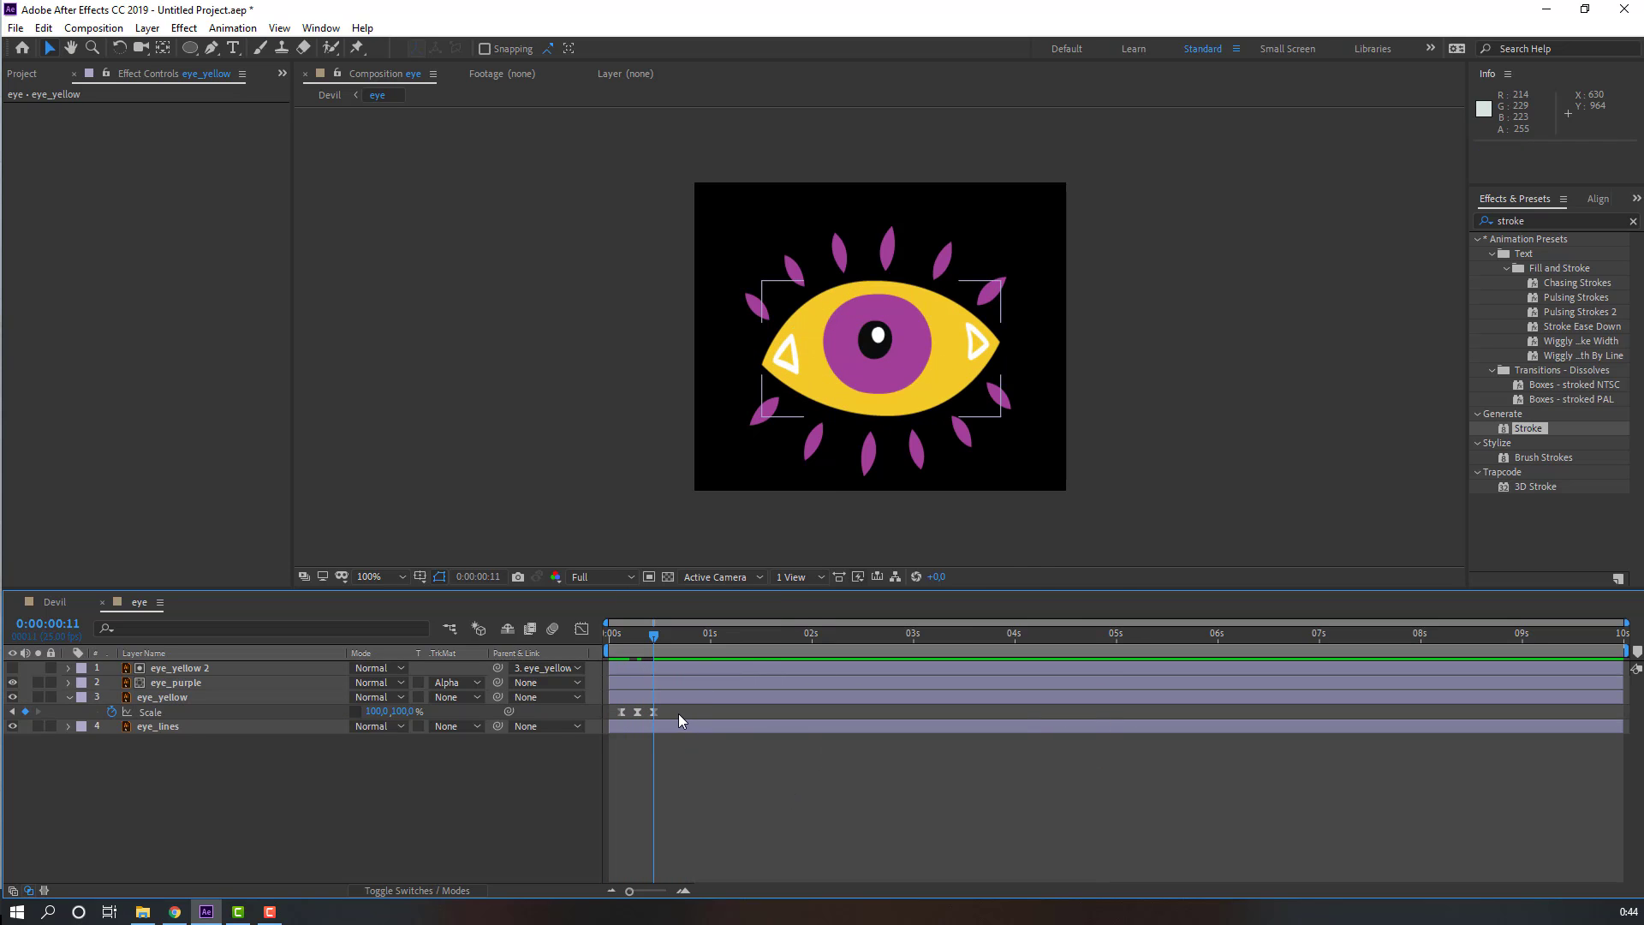
# Step: Copy the blink keyframes and paste them at about 1s07, 3s, 4s24, 6s24 and 8s22
pyautogui.moveTo(679, 715); pyautogui.dragTo(604, 726)
pyautogui.hotkey('ctrl', 'c')
pyautogui.click(740, 637)
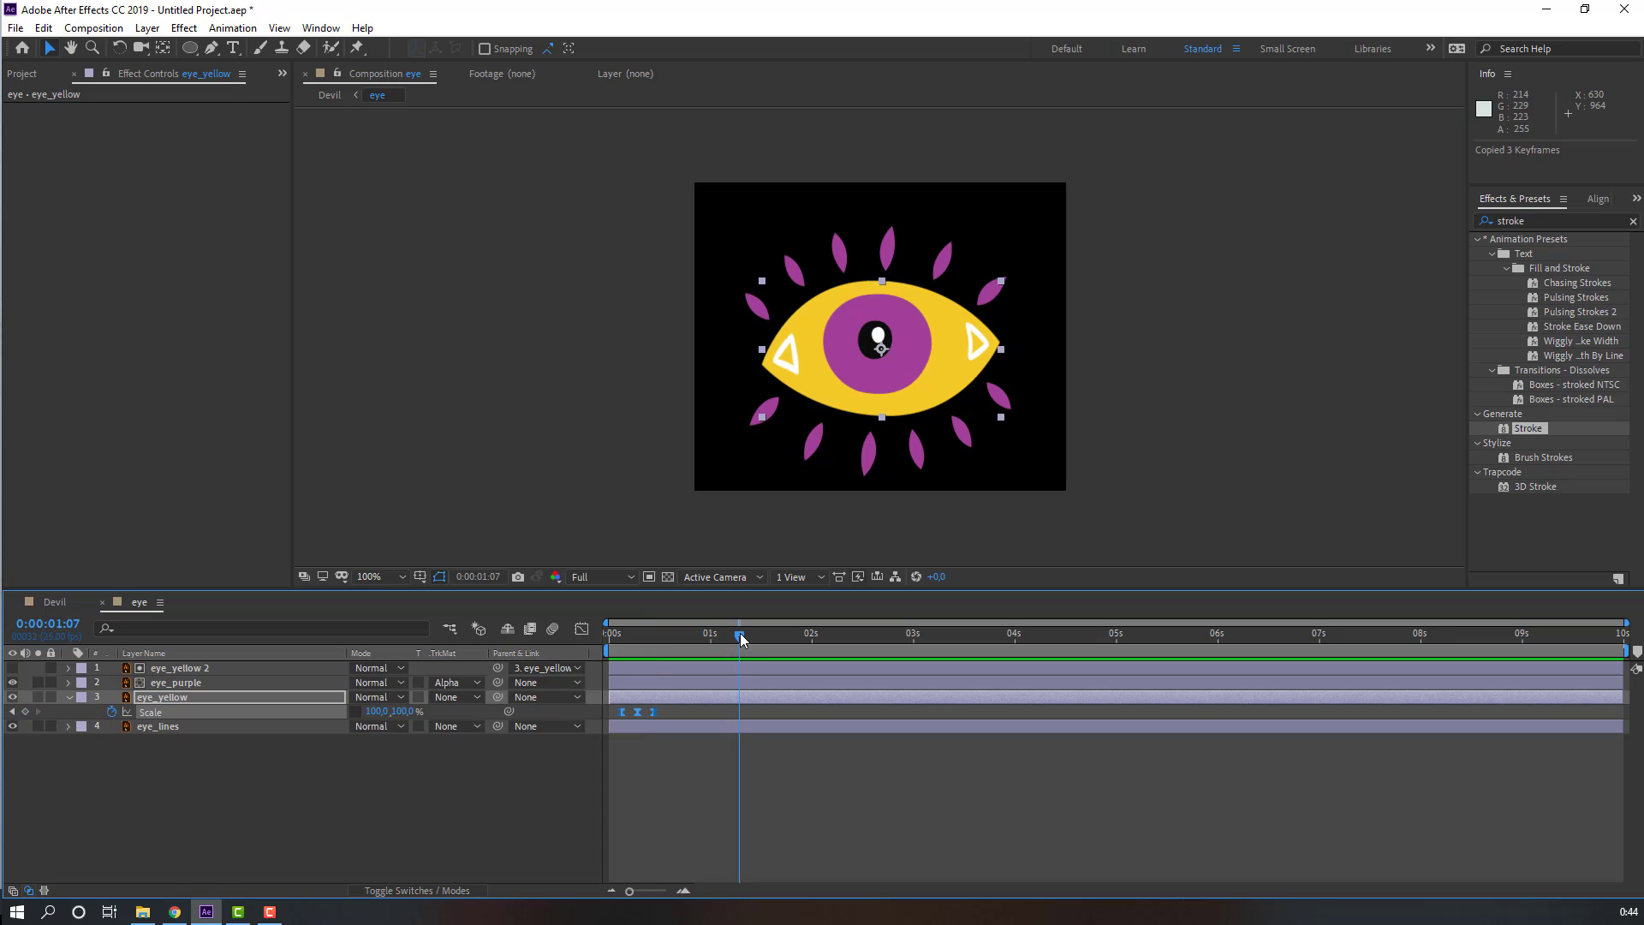
pyautogui.hotkey('ctrl', 'v')
pyautogui.moveTo(743, 638); pyautogui.dragTo(921, 638)
pyautogui.hotkey('ctrl', 'v')
pyautogui.click(1109, 638)
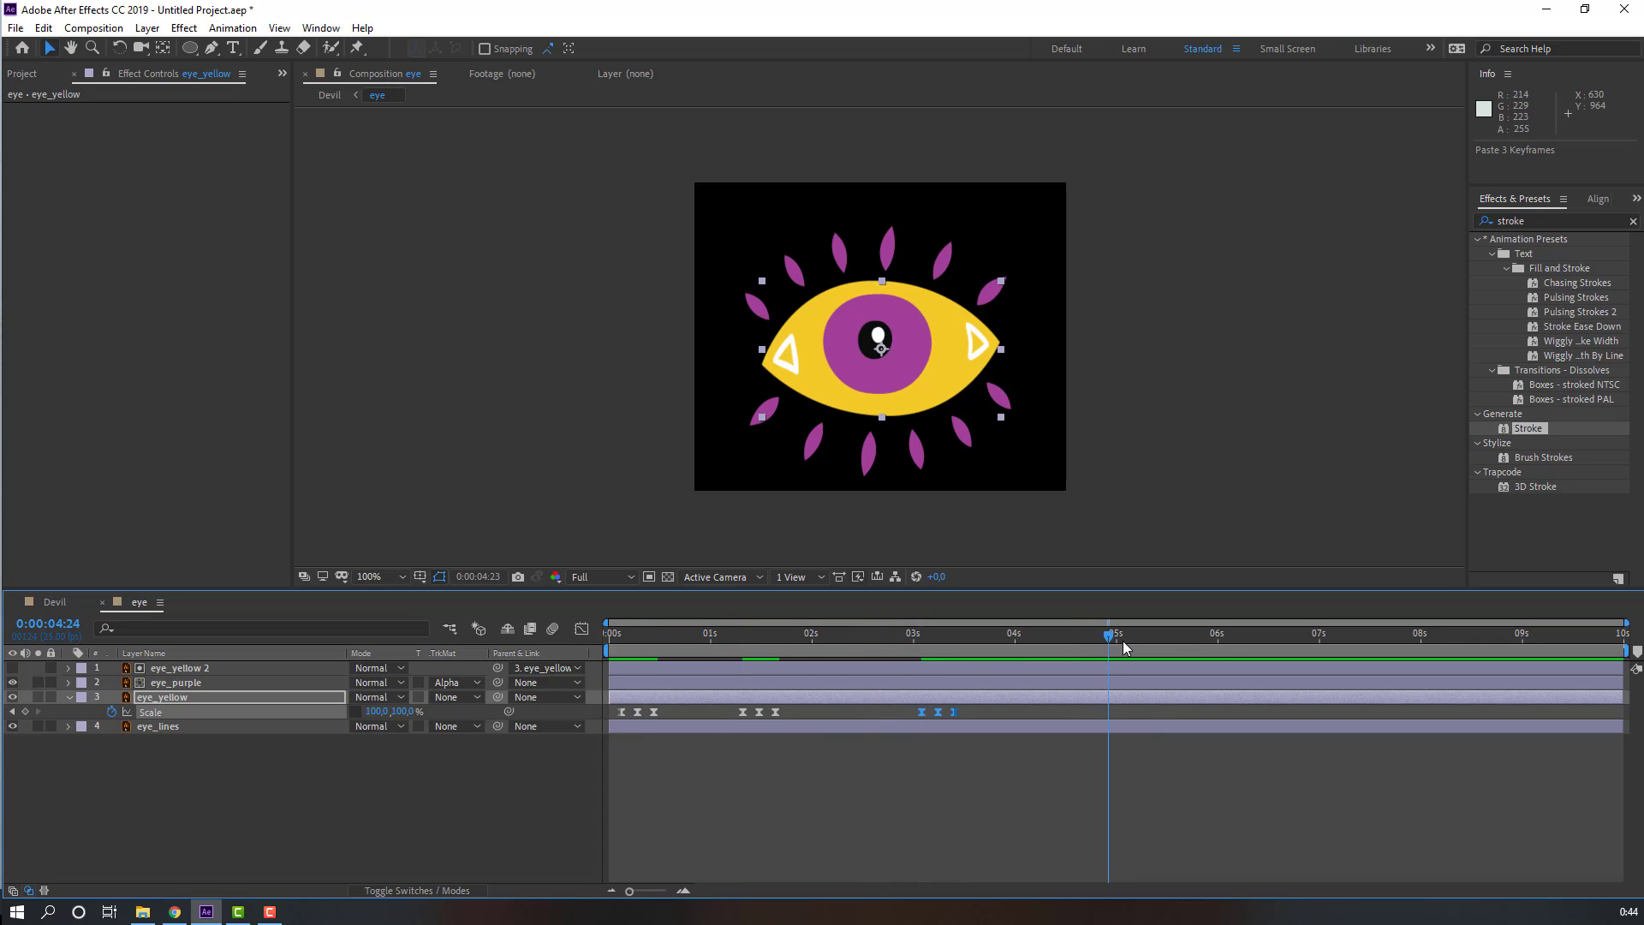
pyautogui.moveTo(1123, 643); pyautogui.dragTo(1130, 644)
pyautogui.hotkey('ctrl', 'v')
pyautogui.moveTo(1316, 644); pyautogui.dragTo(1333, 645)
pyautogui.hotkey('ctrl', 'v')
pyautogui.moveTo(1491, 642); pyautogui.dragTo(1510, 644)
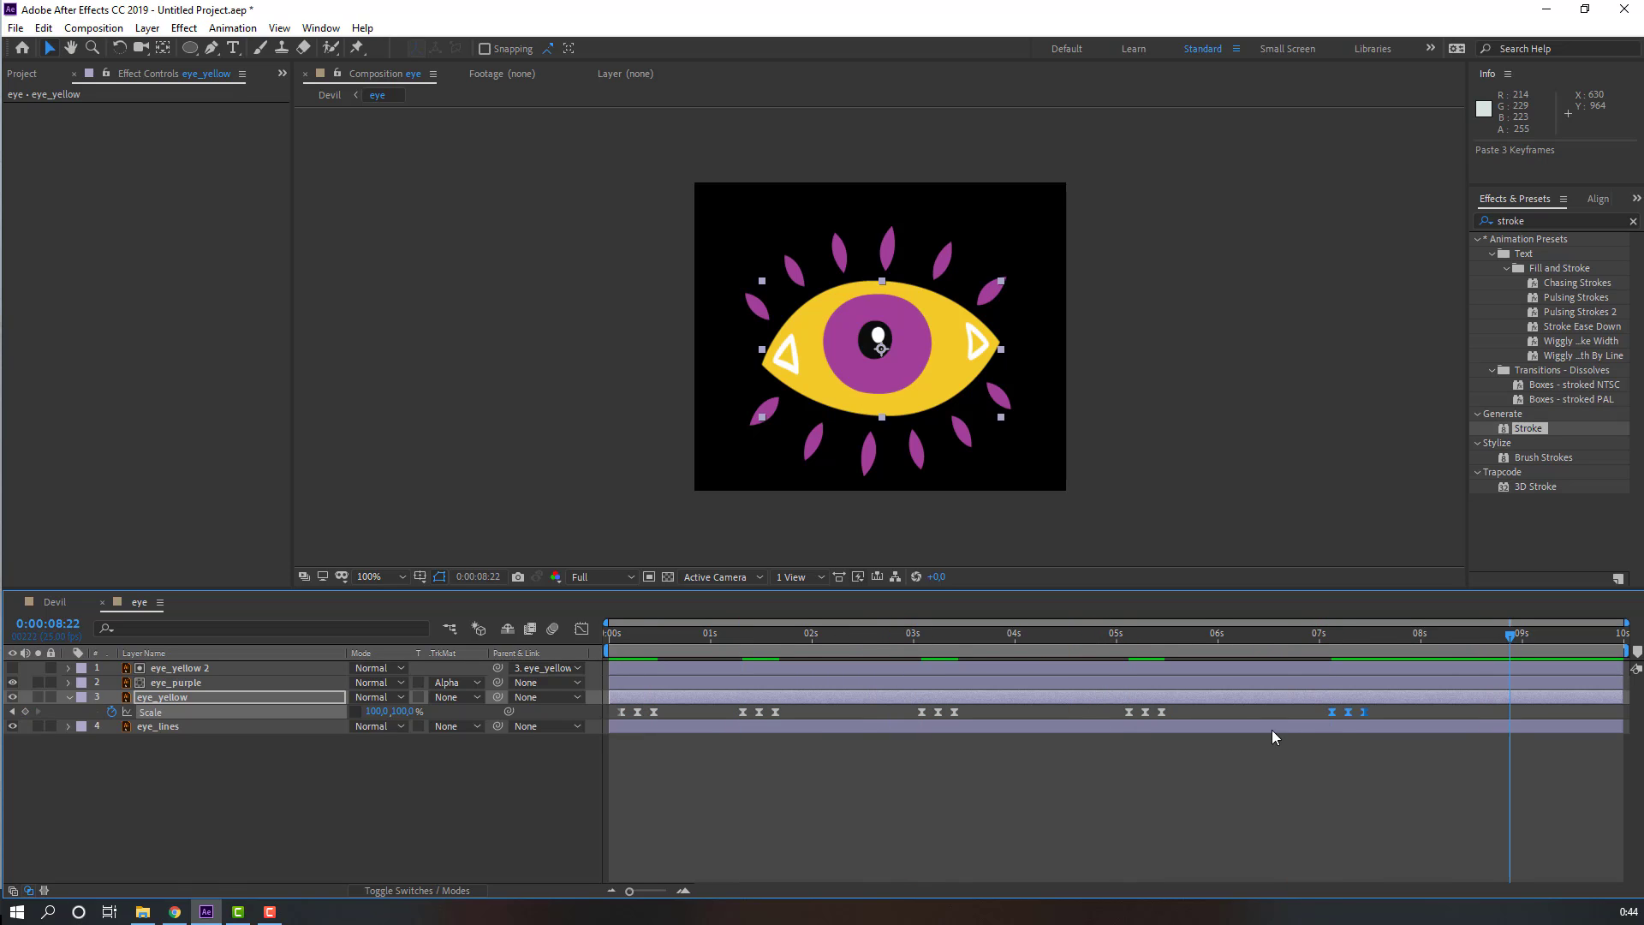
pyautogui.hotkey('ctrl', 'v')
# Step: Preview the blinking eye animation
pyautogui.click(822, 766)
pyautogui.press('space')
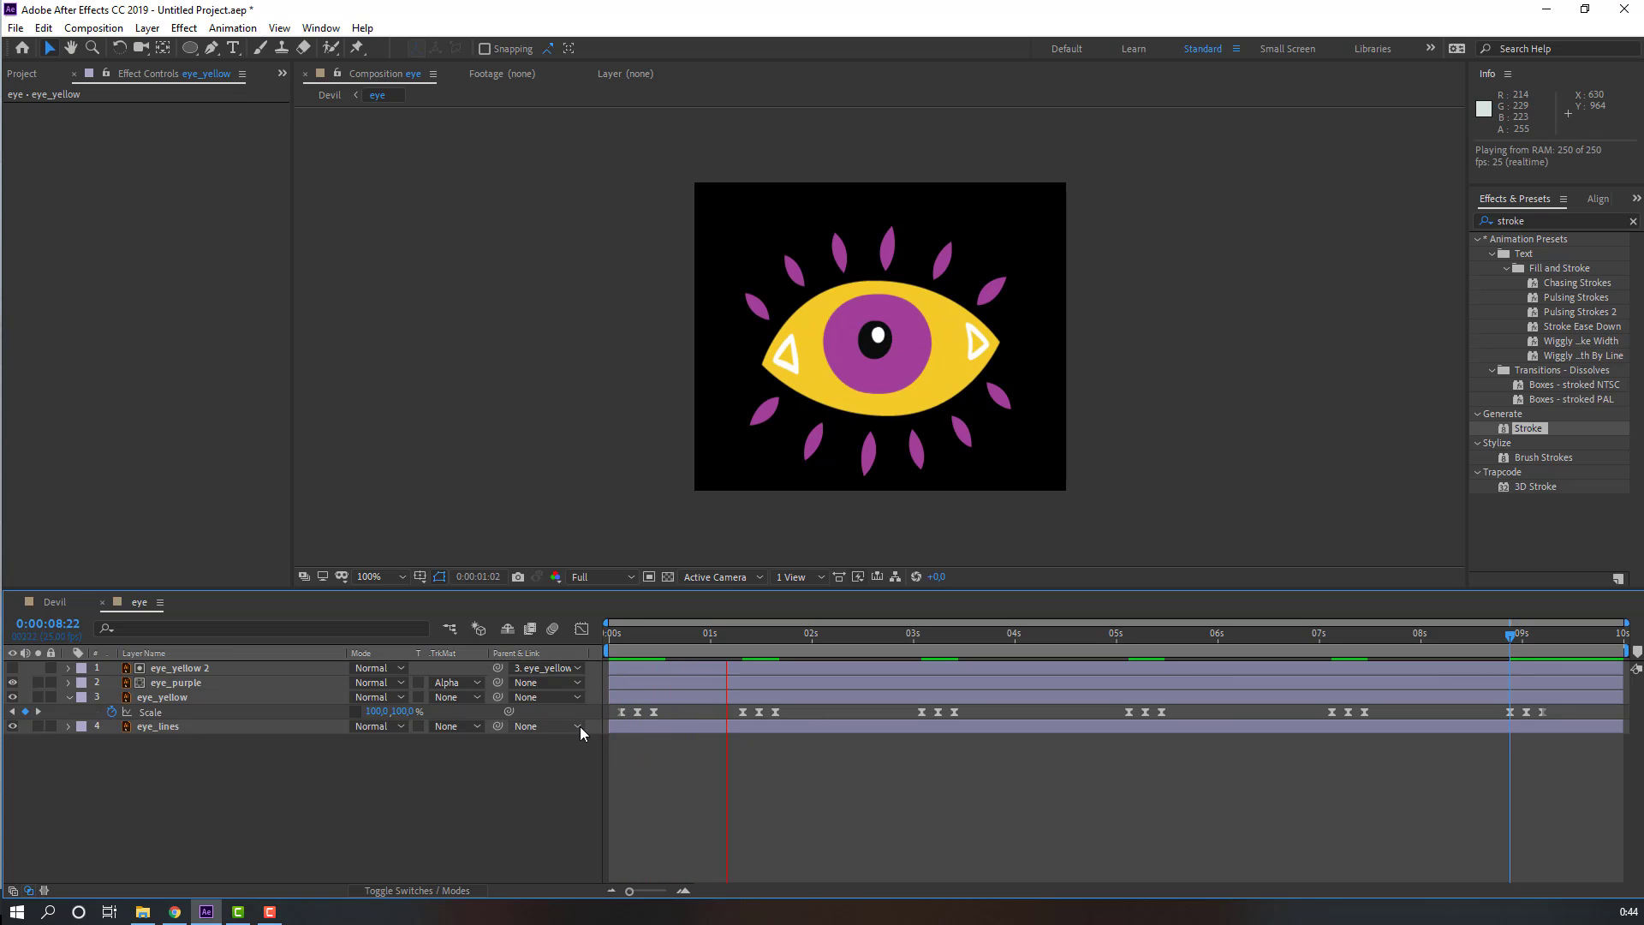
pyautogui.click(629, 634)
# Step: Key eye_purple's Position at frame 1, move the pupil right and down at frame 3, and preview
pyautogui.click(157, 699)
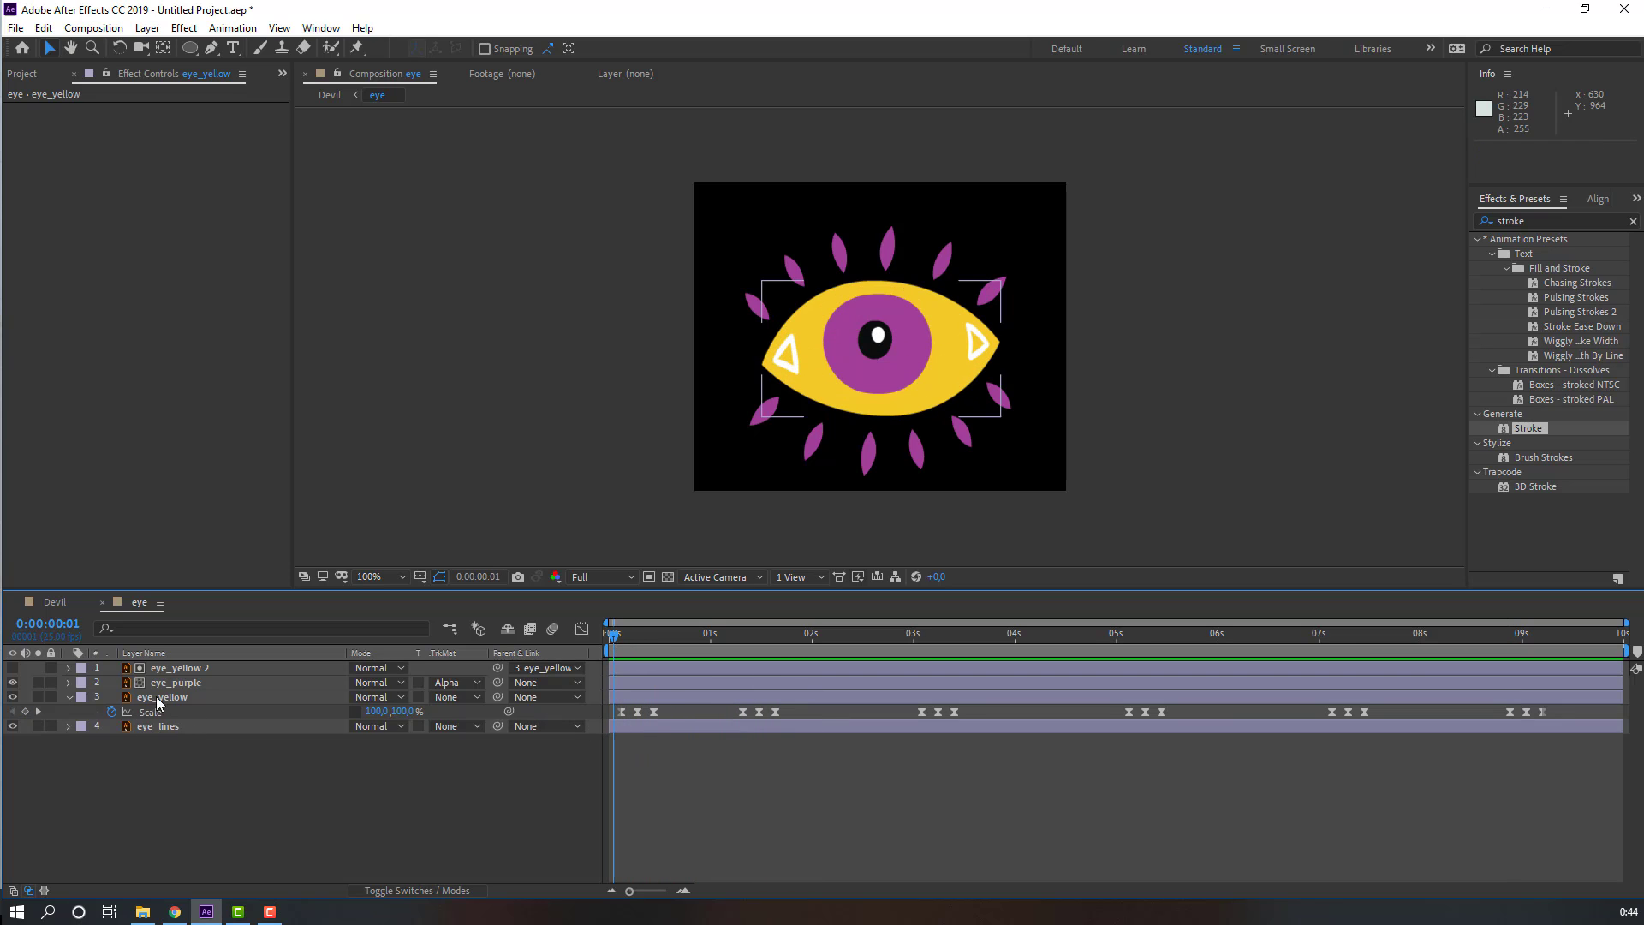
pyautogui.click(181, 683)
pyautogui.press('p')
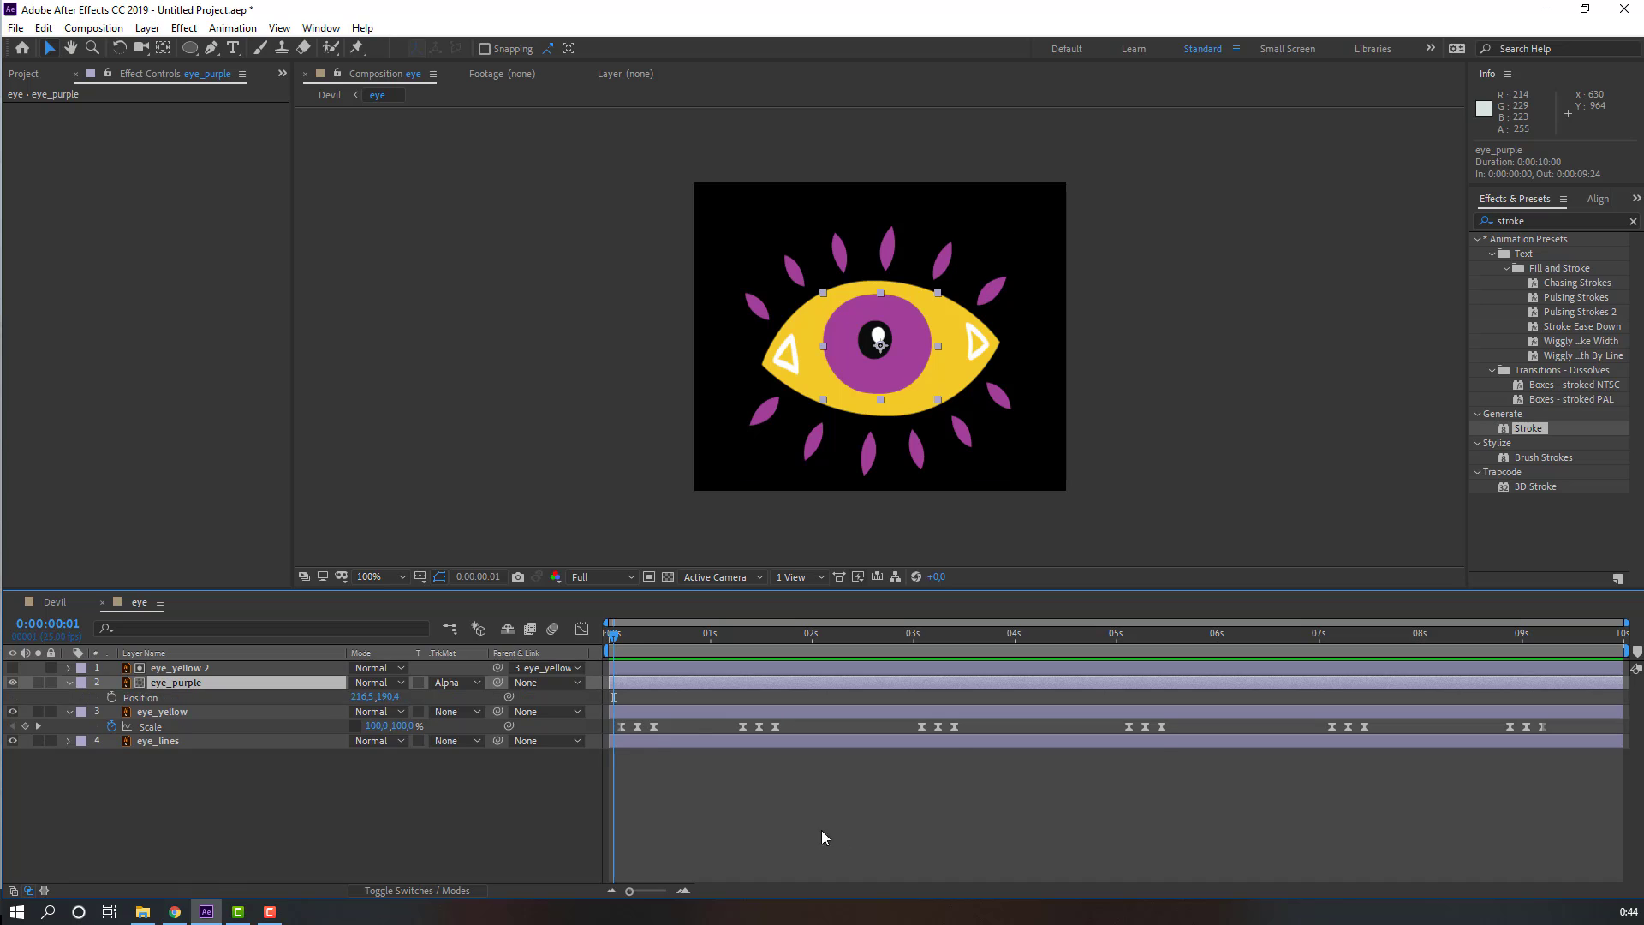
pyautogui.click(111, 698)
pyautogui.press('pagedown')
pyautogui.press('pagedown')
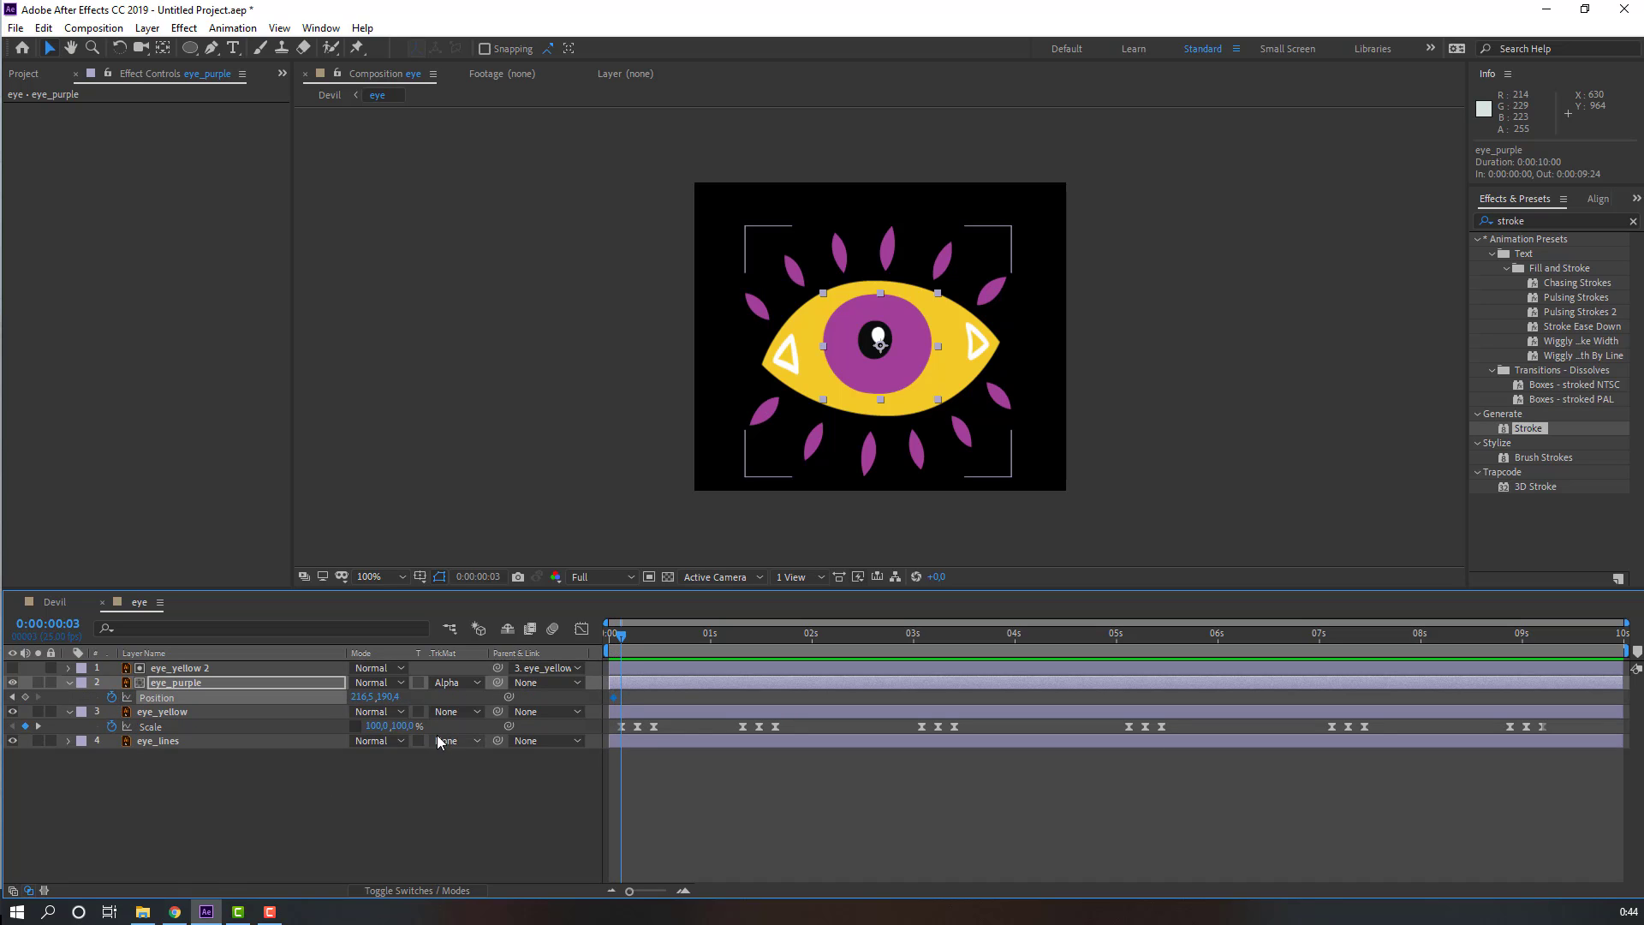
pyautogui.moveTo(871, 378); pyautogui.dragTo(918, 405)
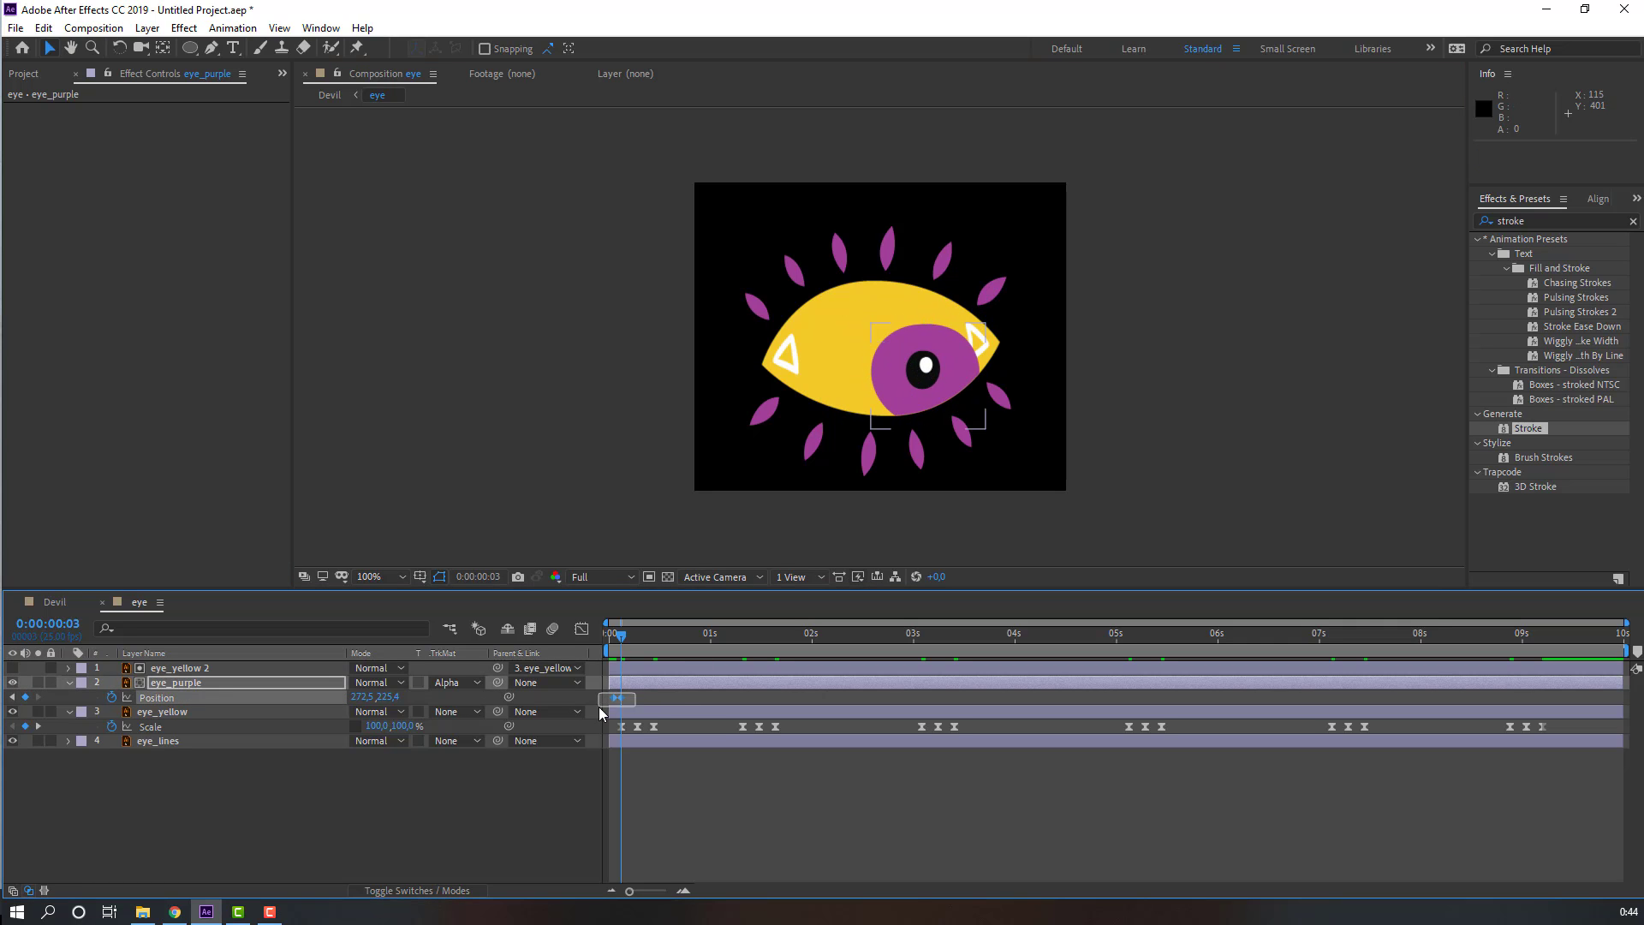
pyautogui.press('space')
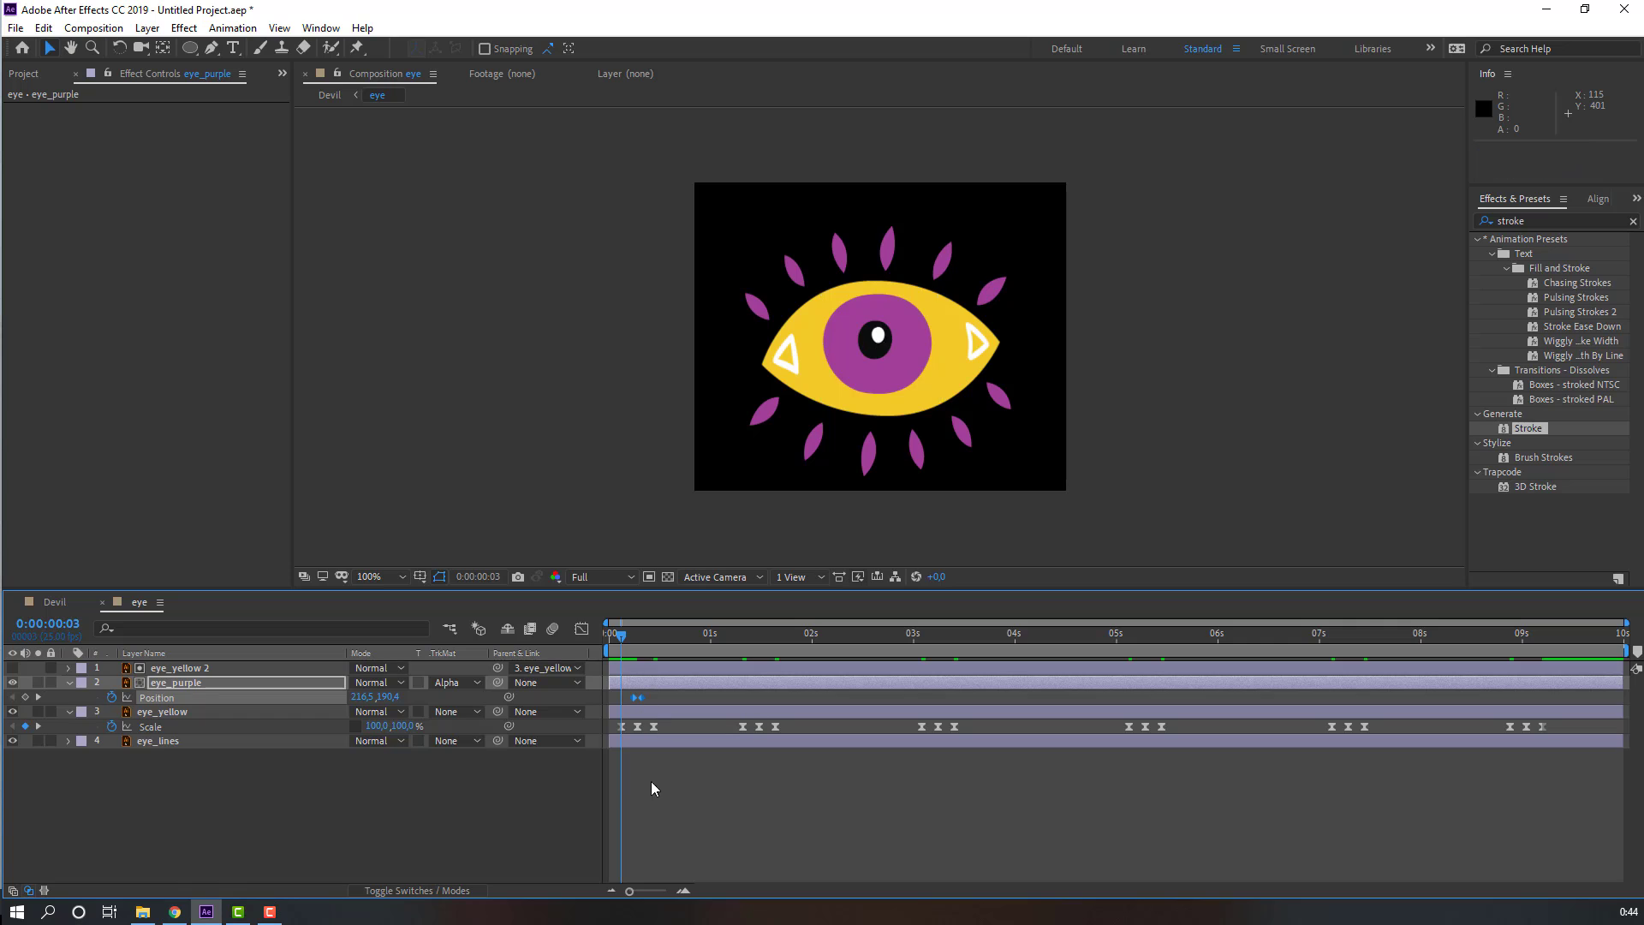
pyautogui.press('space')
# Step: Hold the pupil's position with a keyframe at 1s10 and move it left at 1s12
pyautogui.moveTo(646, 635); pyautogui.dragTo(753, 640)
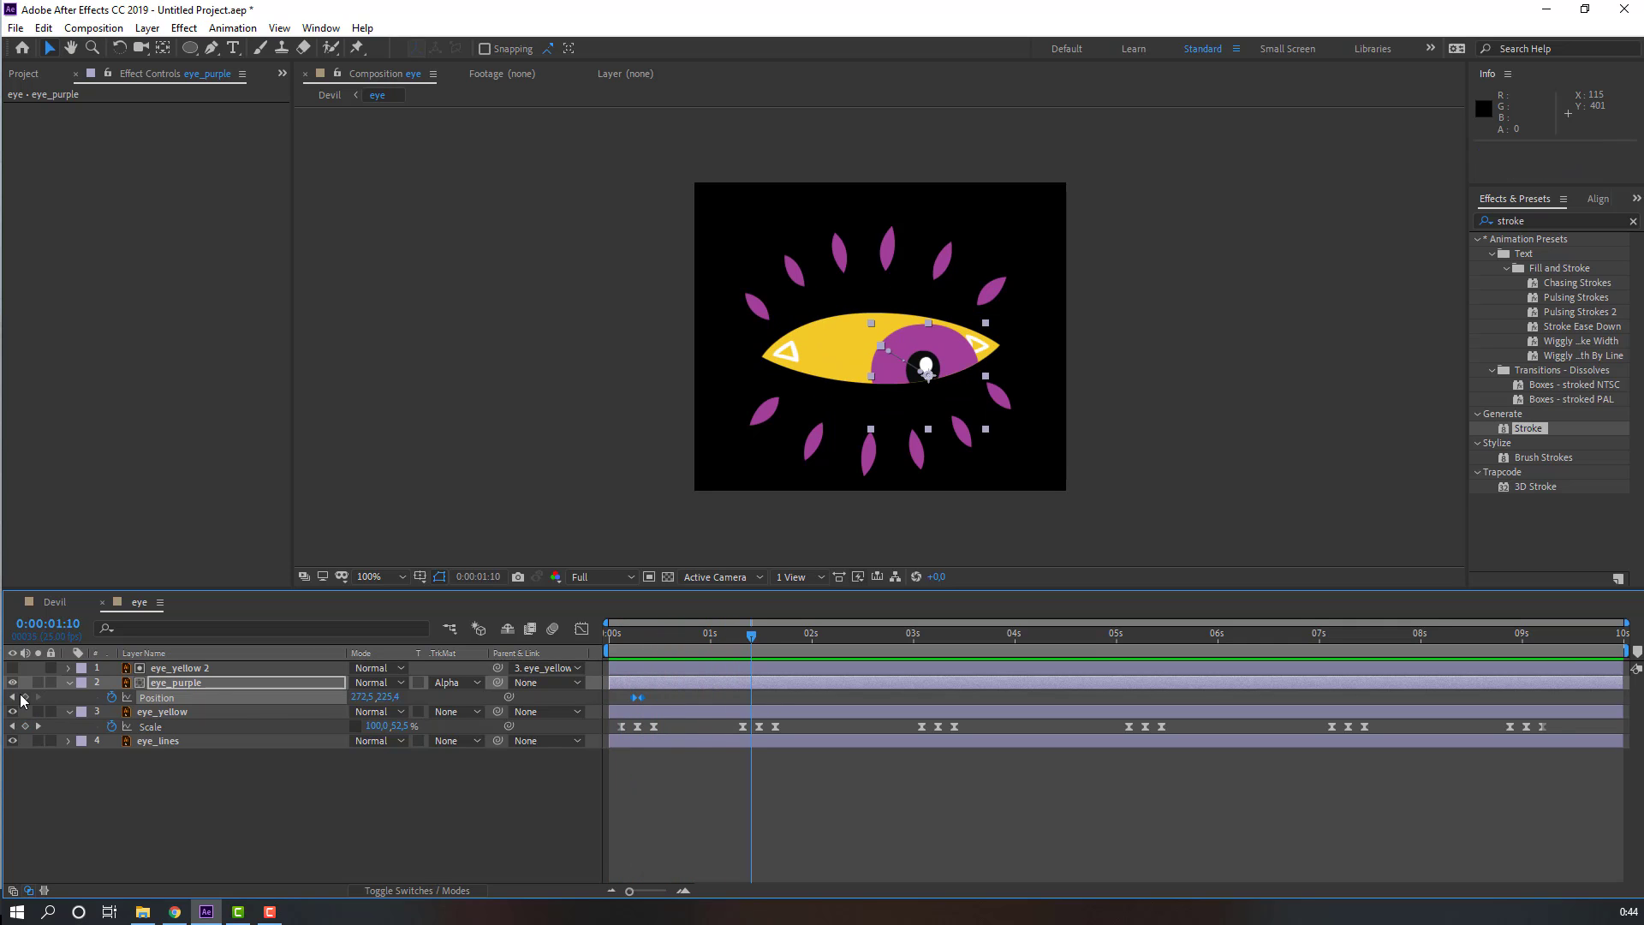
pyautogui.click(25, 697)
pyautogui.press('pagedown')
pyautogui.press('pagedown')
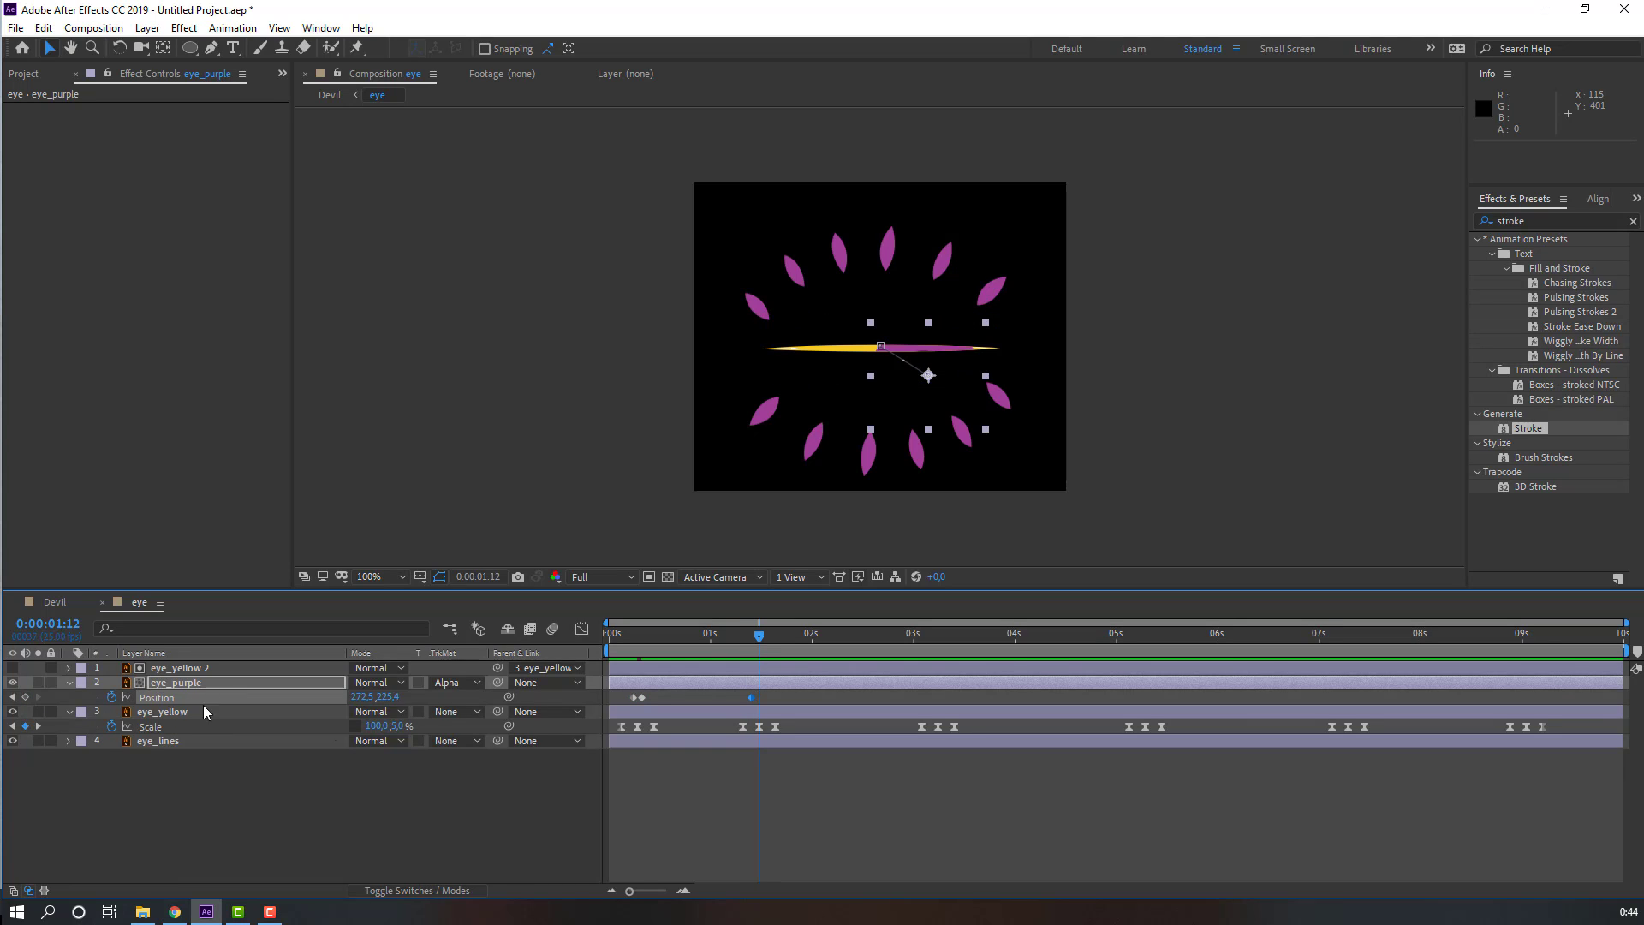
pyautogui.moveTo(930, 381); pyautogui.dragTo(809, 366)
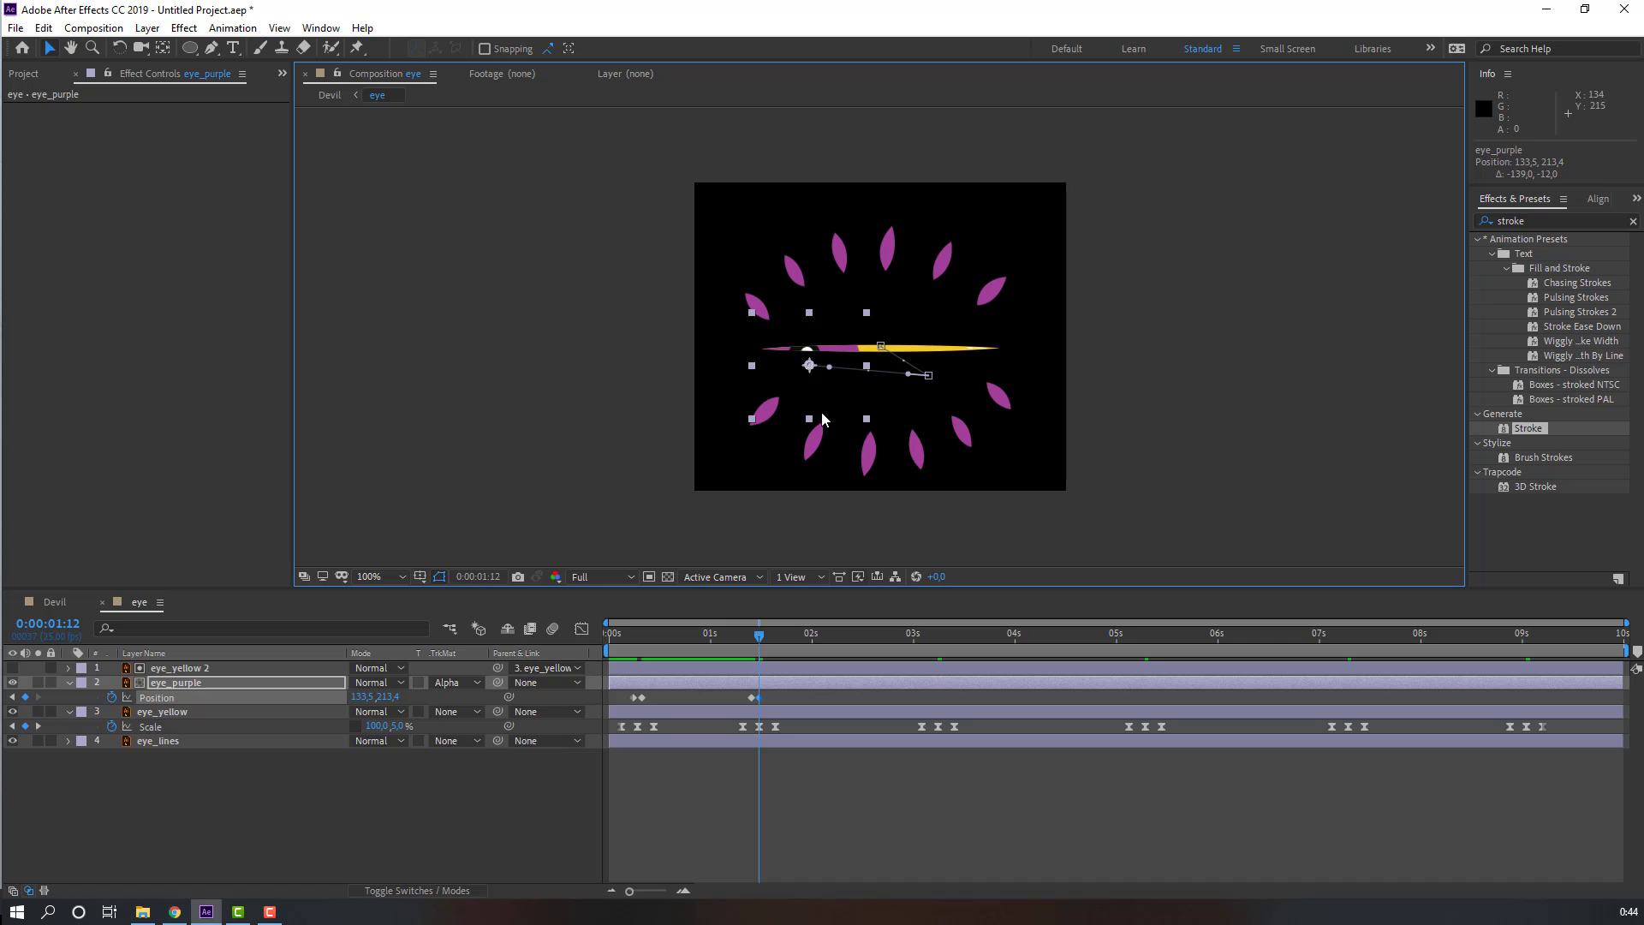
# Step: Nudge the pupil's 1s12 position slightly right to 168.5, 213.4 and preview
pyautogui.press('space')
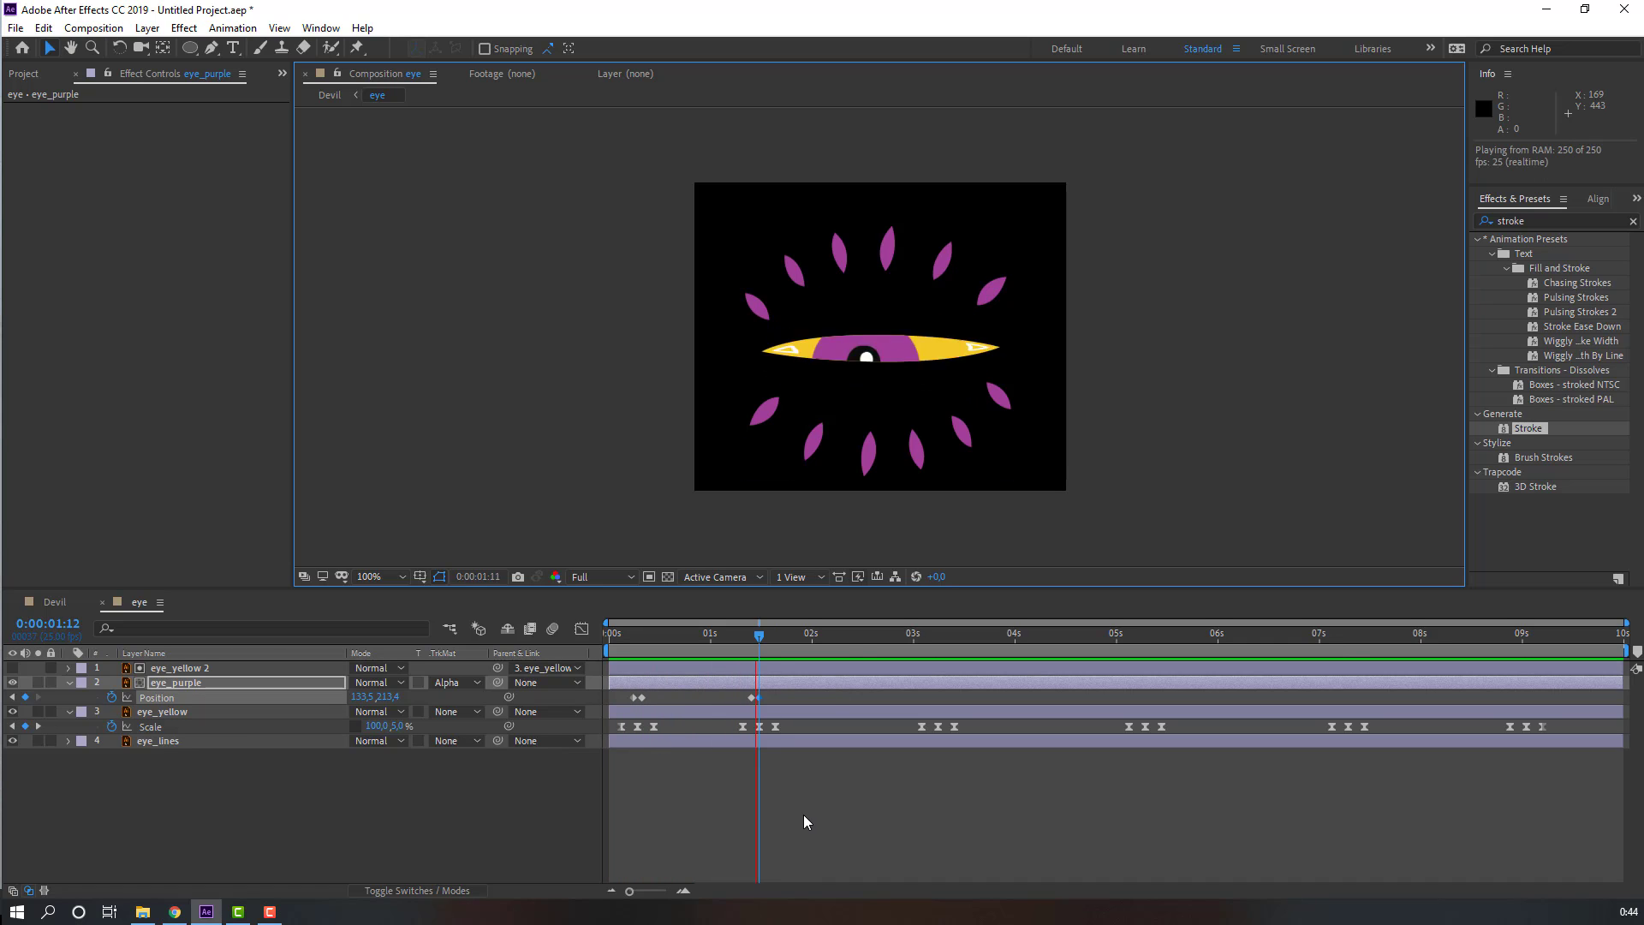
pyautogui.click(753, 641)
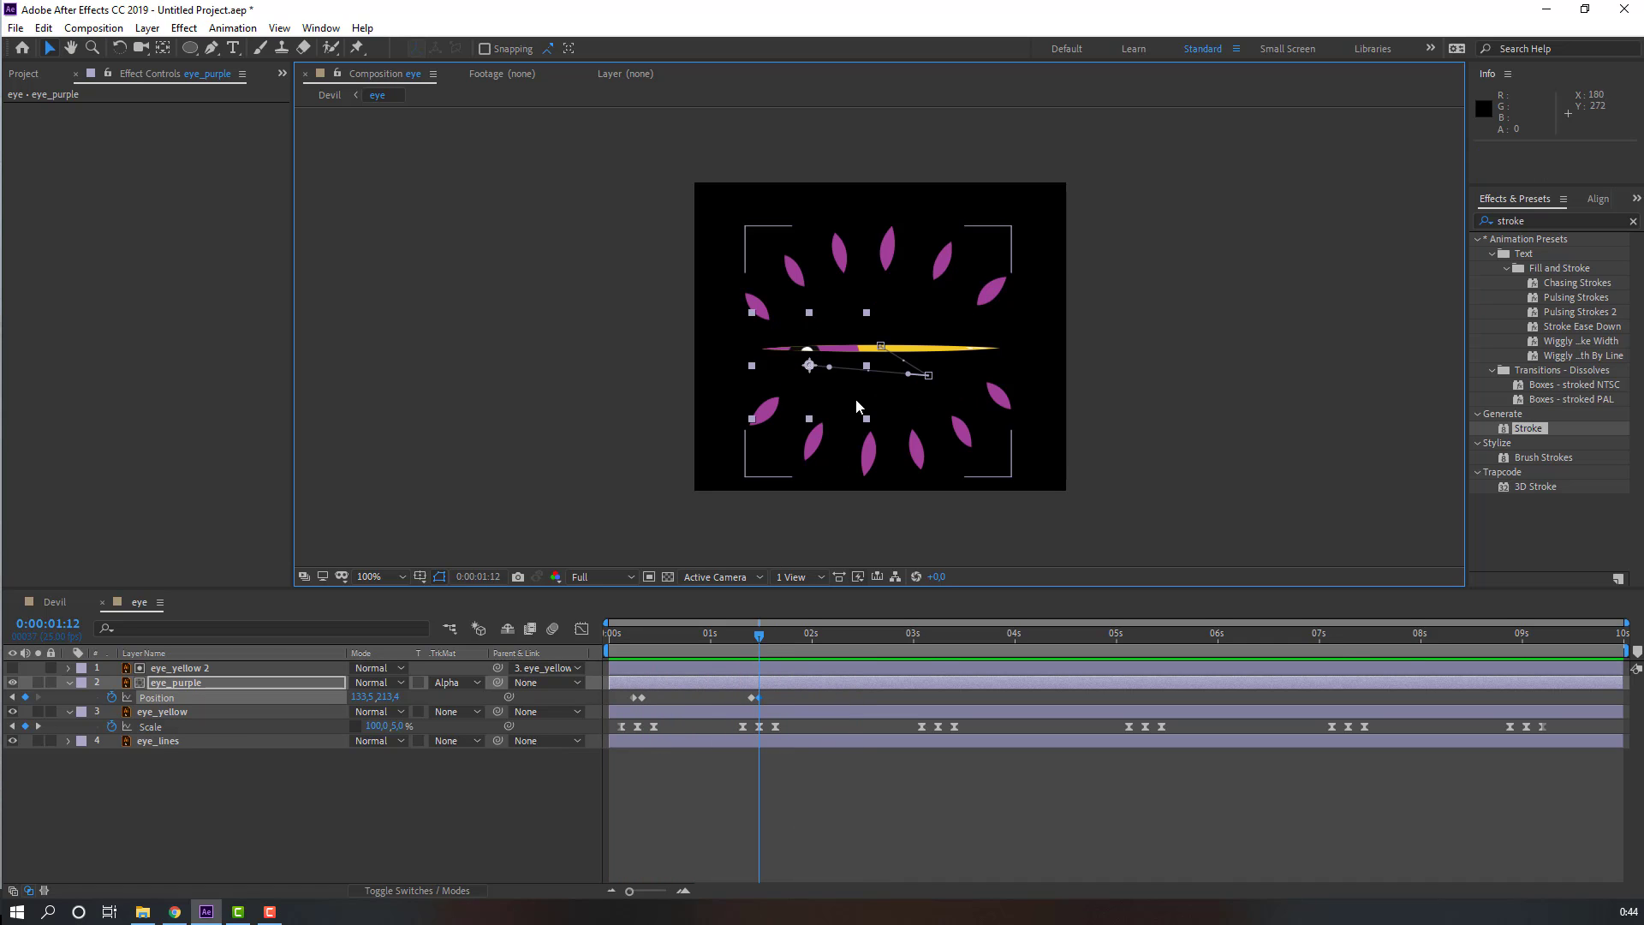
pyautogui.moveTo(809, 367); pyautogui.dragTo(839, 366)
pyautogui.press('space')
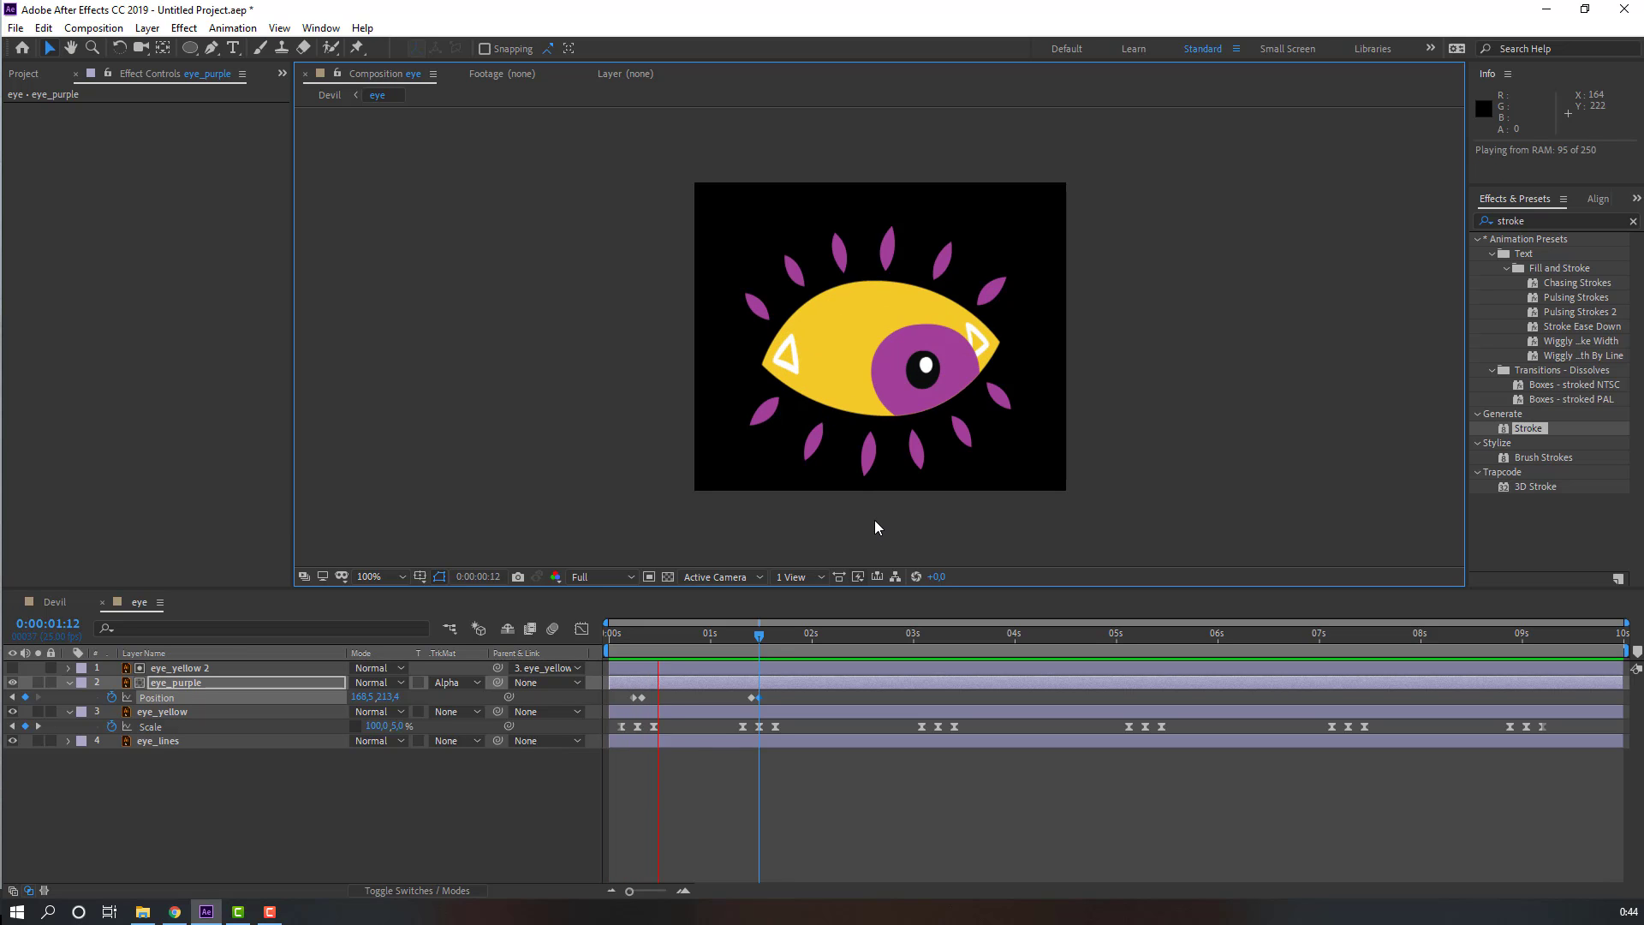
pyautogui.press('space')
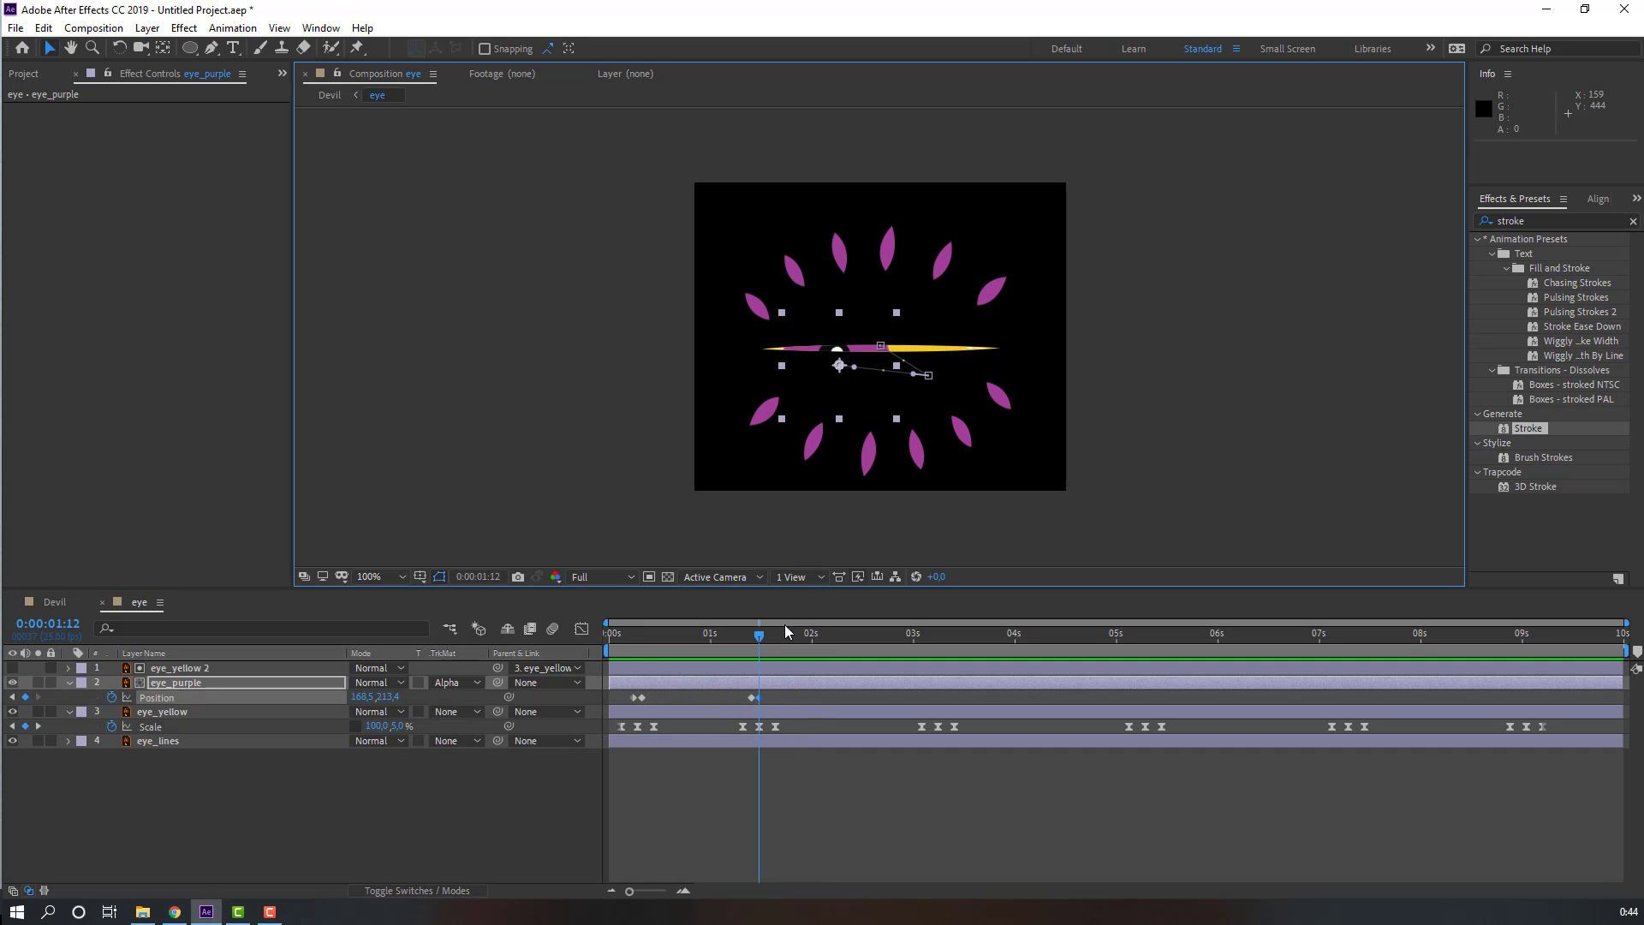
# Step: Key the pupil's Position at 2s03, move it right to 198.5, 218.4 at 2s05, and preview
pyautogui.moveTo(759, 641); pyautogui.dragTo(812, 641)
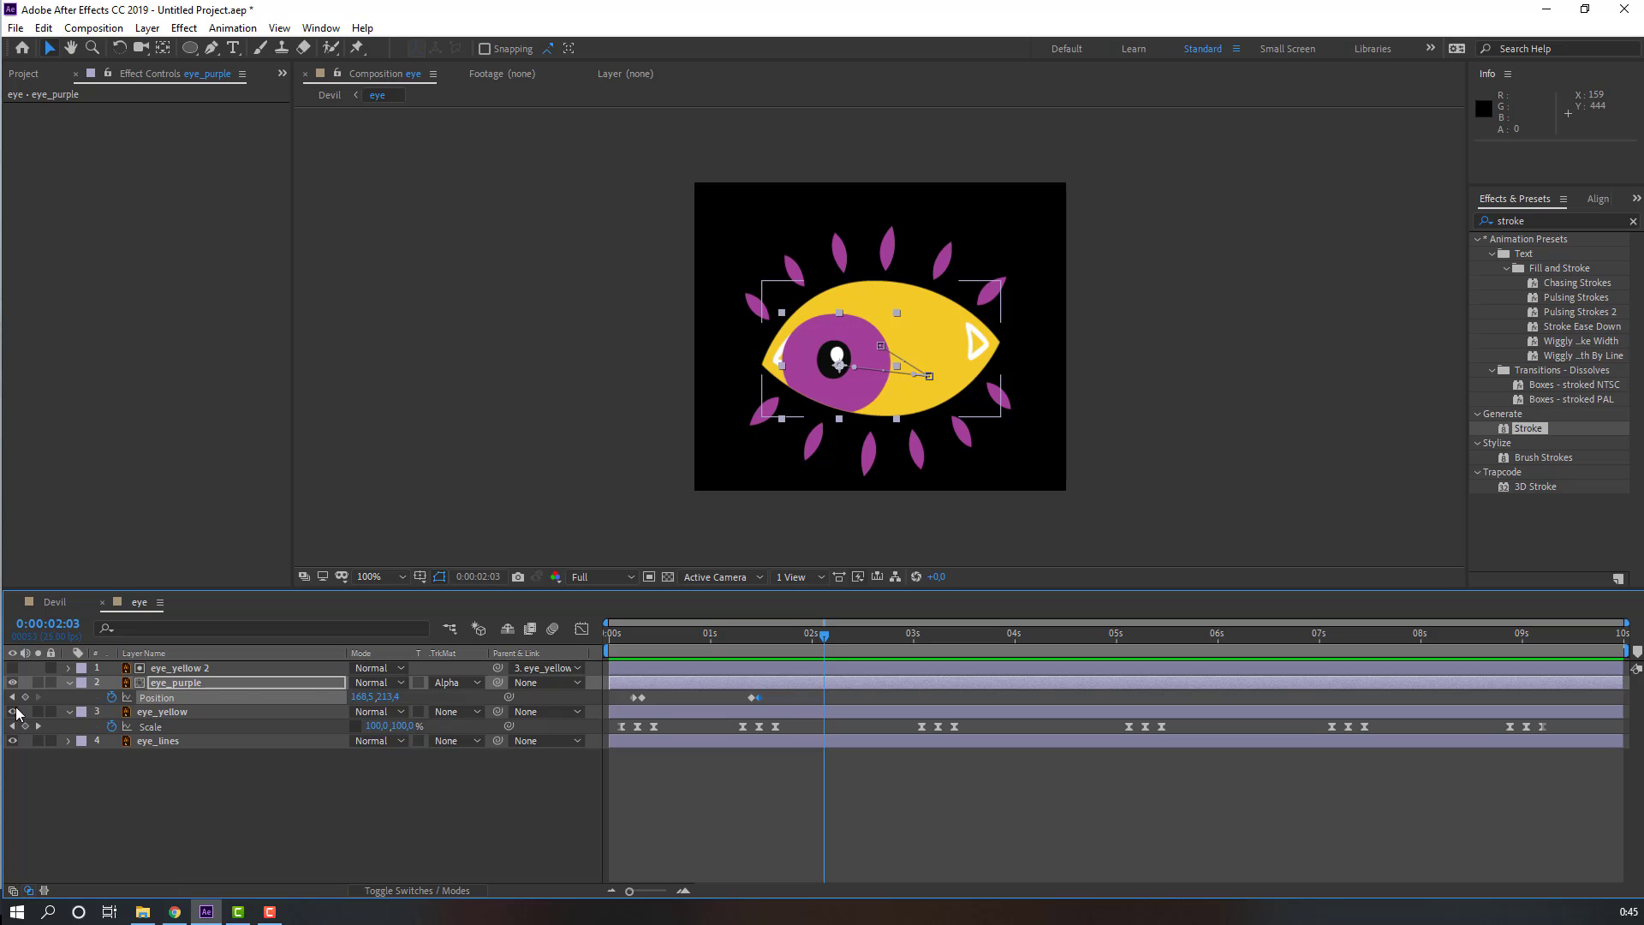
pyautogui.click(24, 696)
pyautogui.press('pagedown')
pyautogui.press('pagedown')
pyautogui.moveTo(839, 367); pyautogui.dragTo(864, 370)
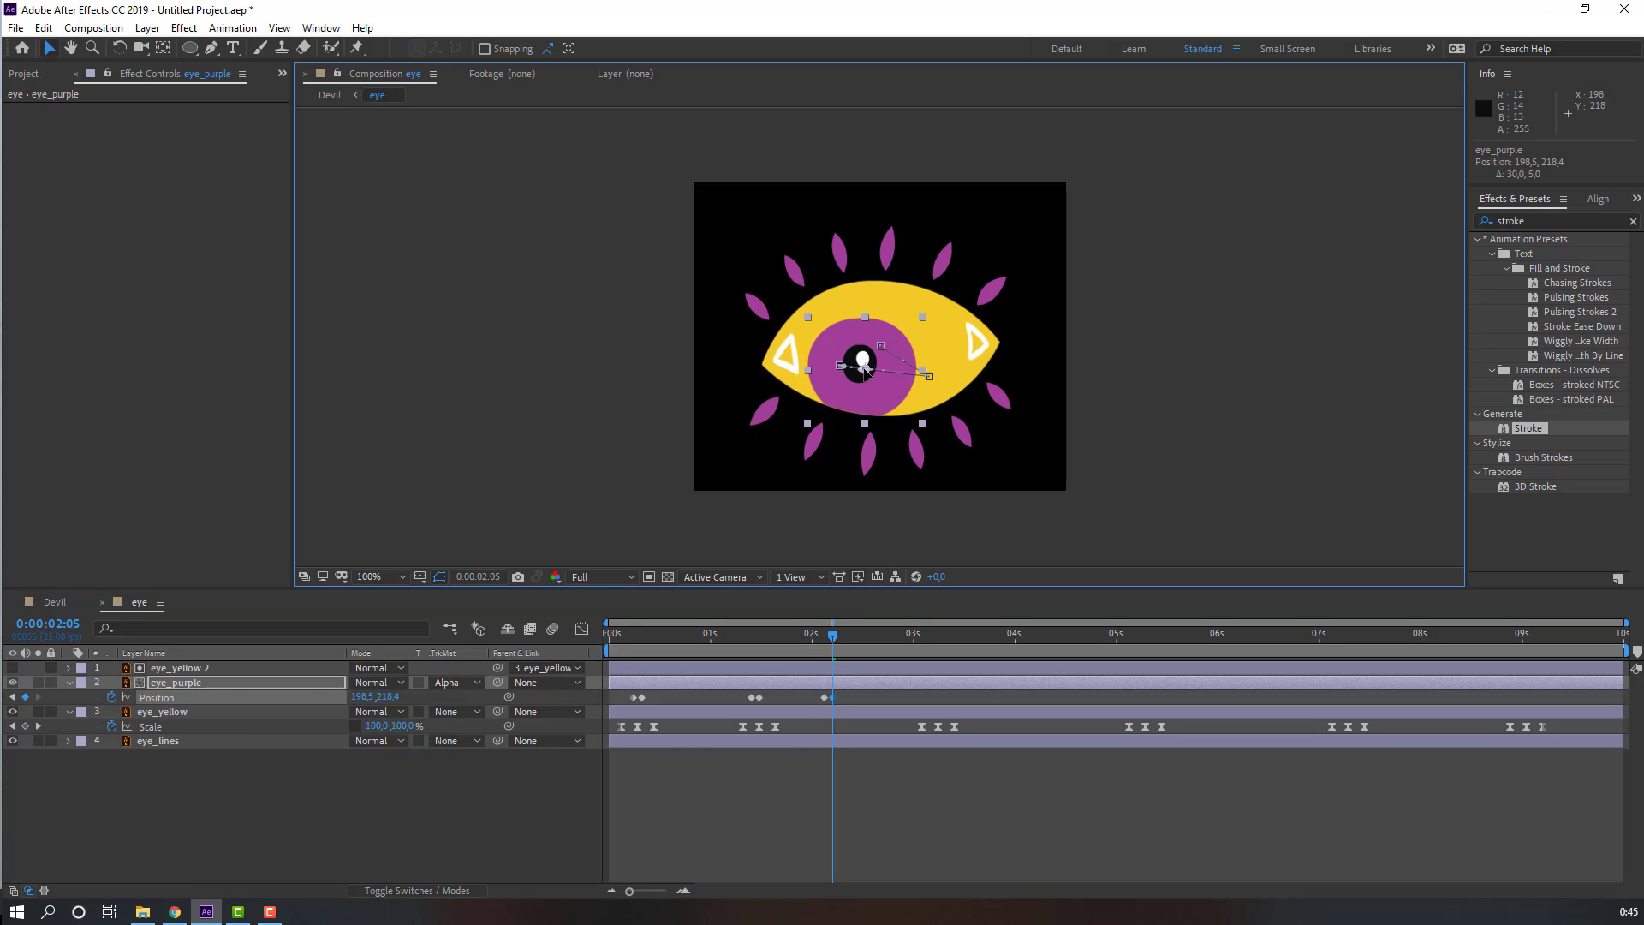
pyautogui.press('space')
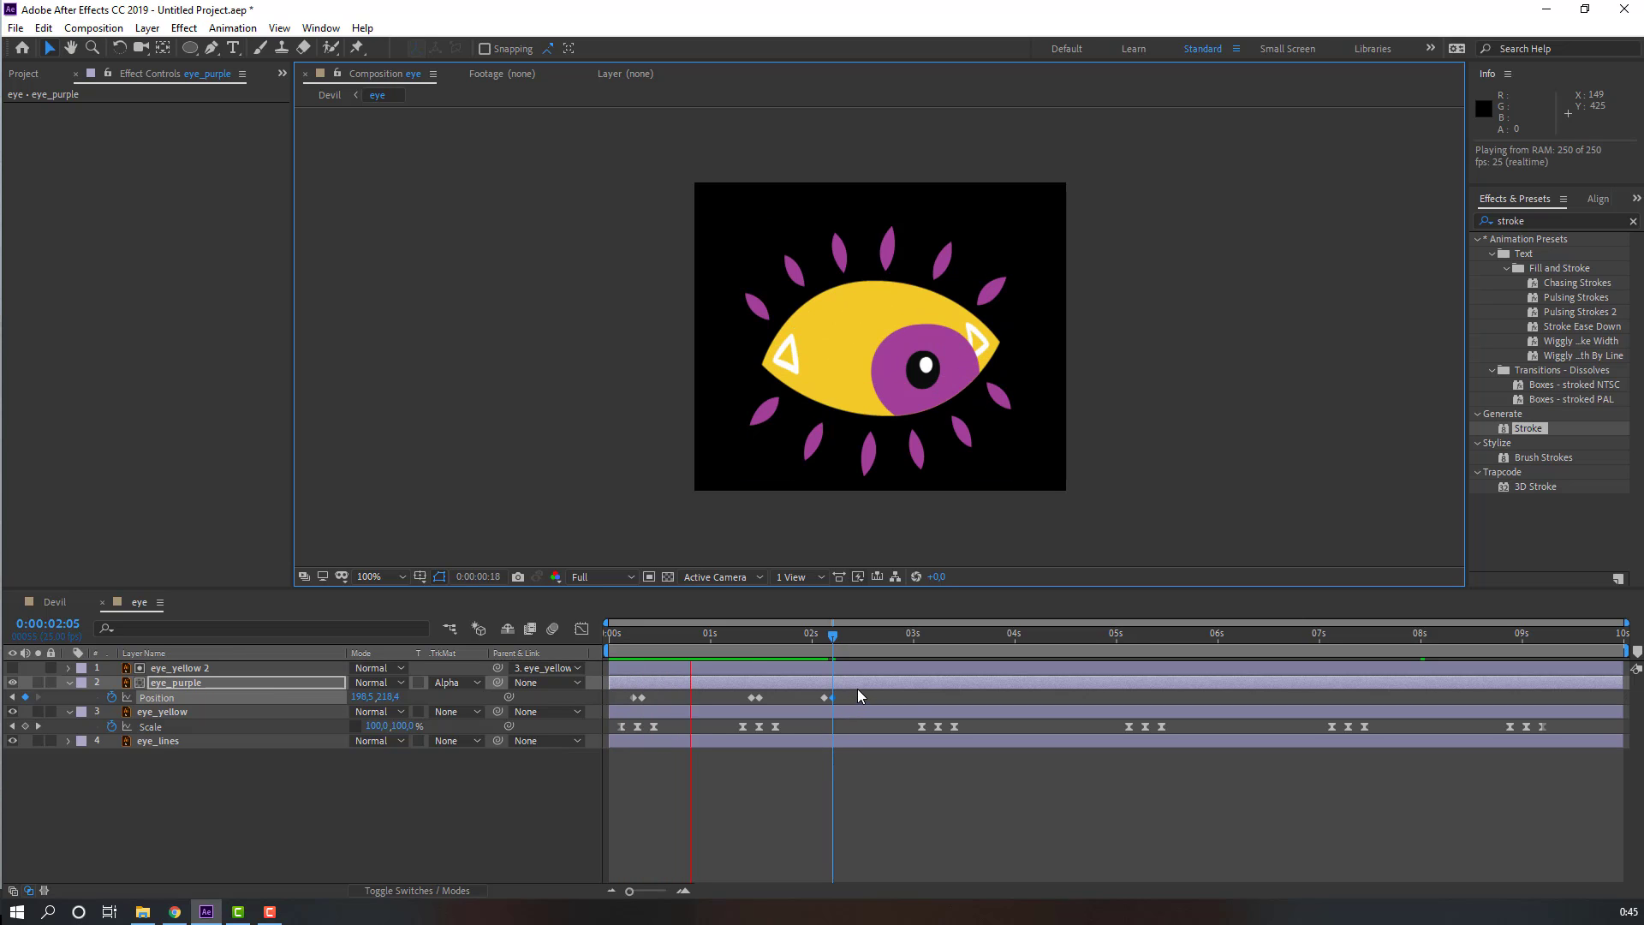
pyautogui.press('space')
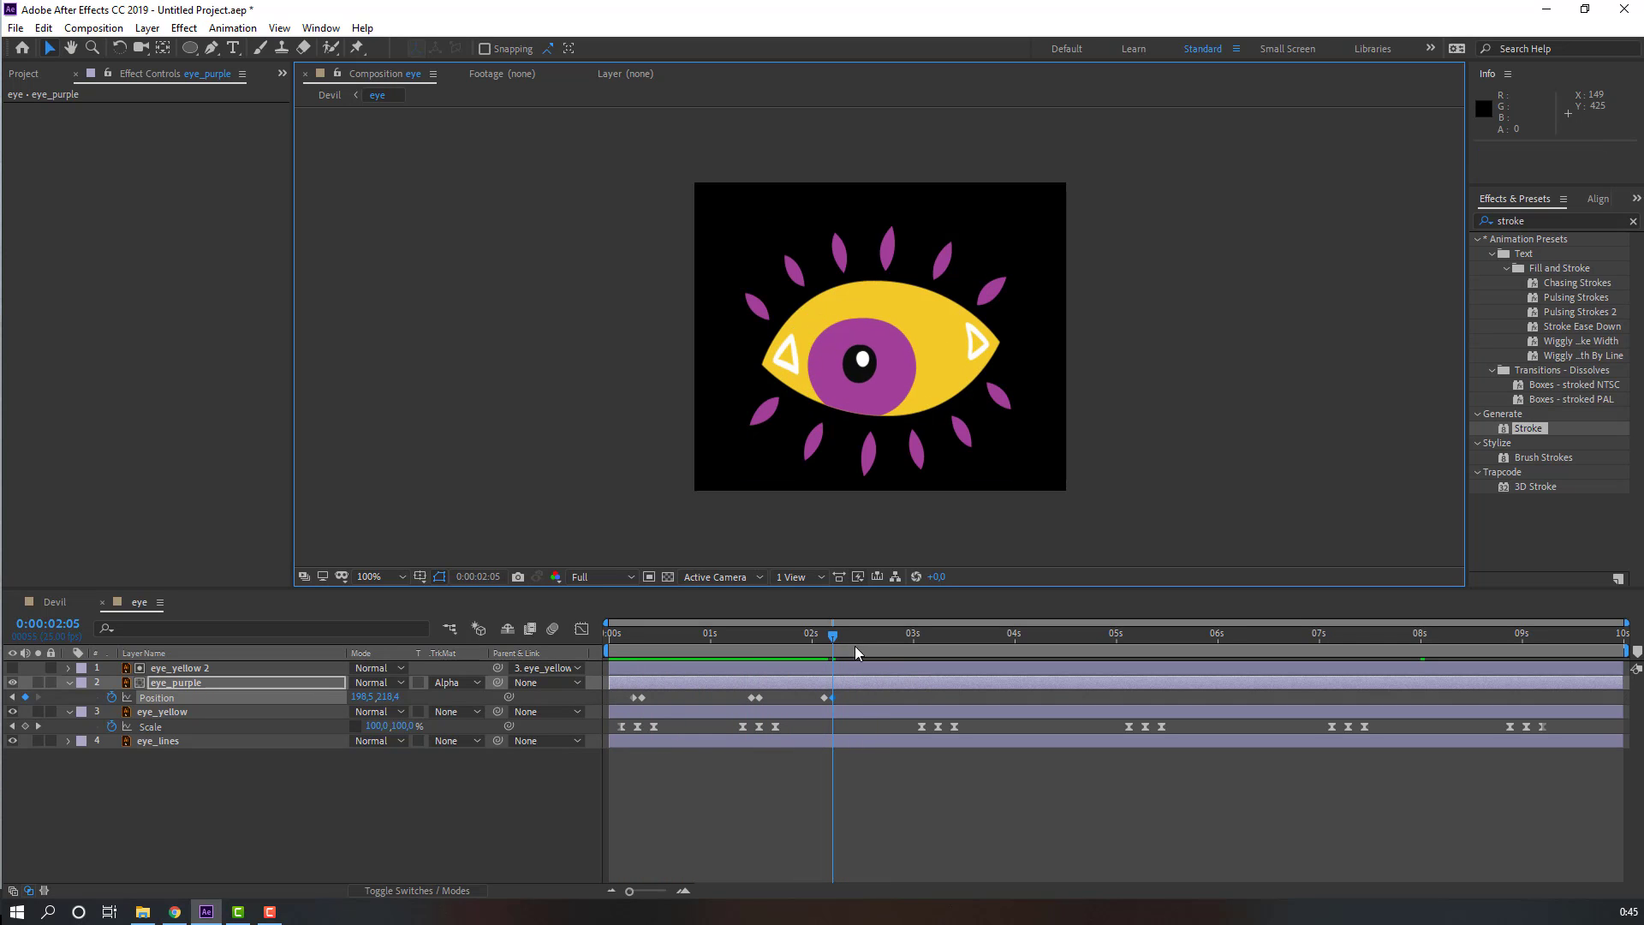
# Step: Hold the pupil's position at 3s03 and move it up to 219.5, 182.4 at 3s05
pyautogui.moveTo(857, 636); pyautogui.dragTo(926, 636)
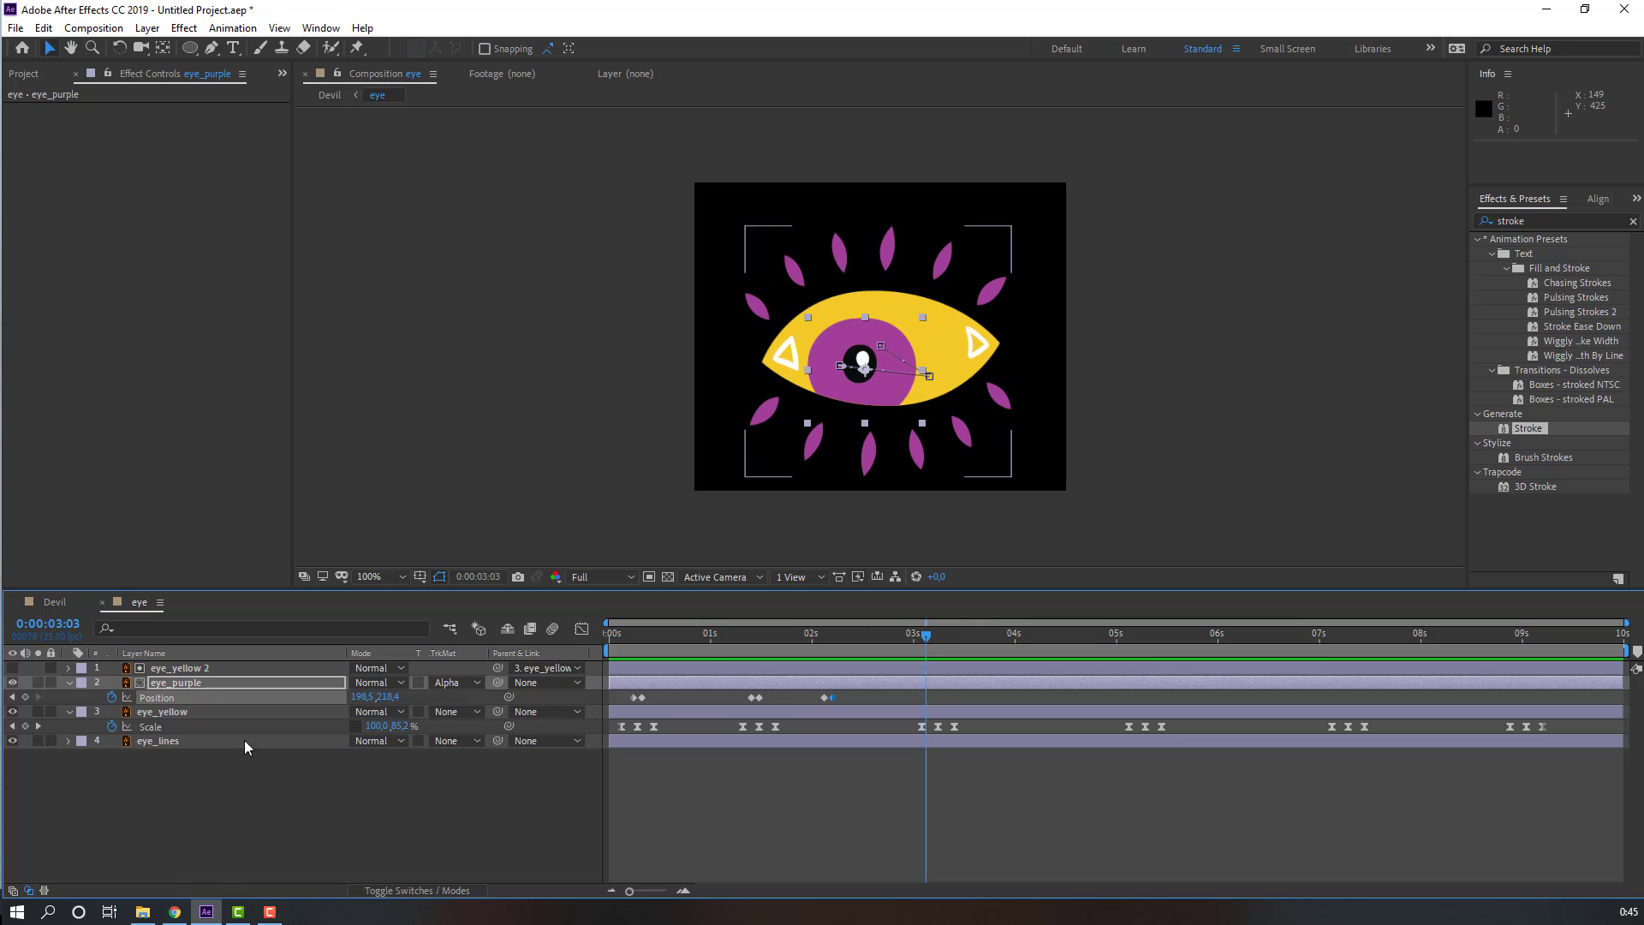
pyautogui.press('pagedown')
pyautogui.press('pagedown')
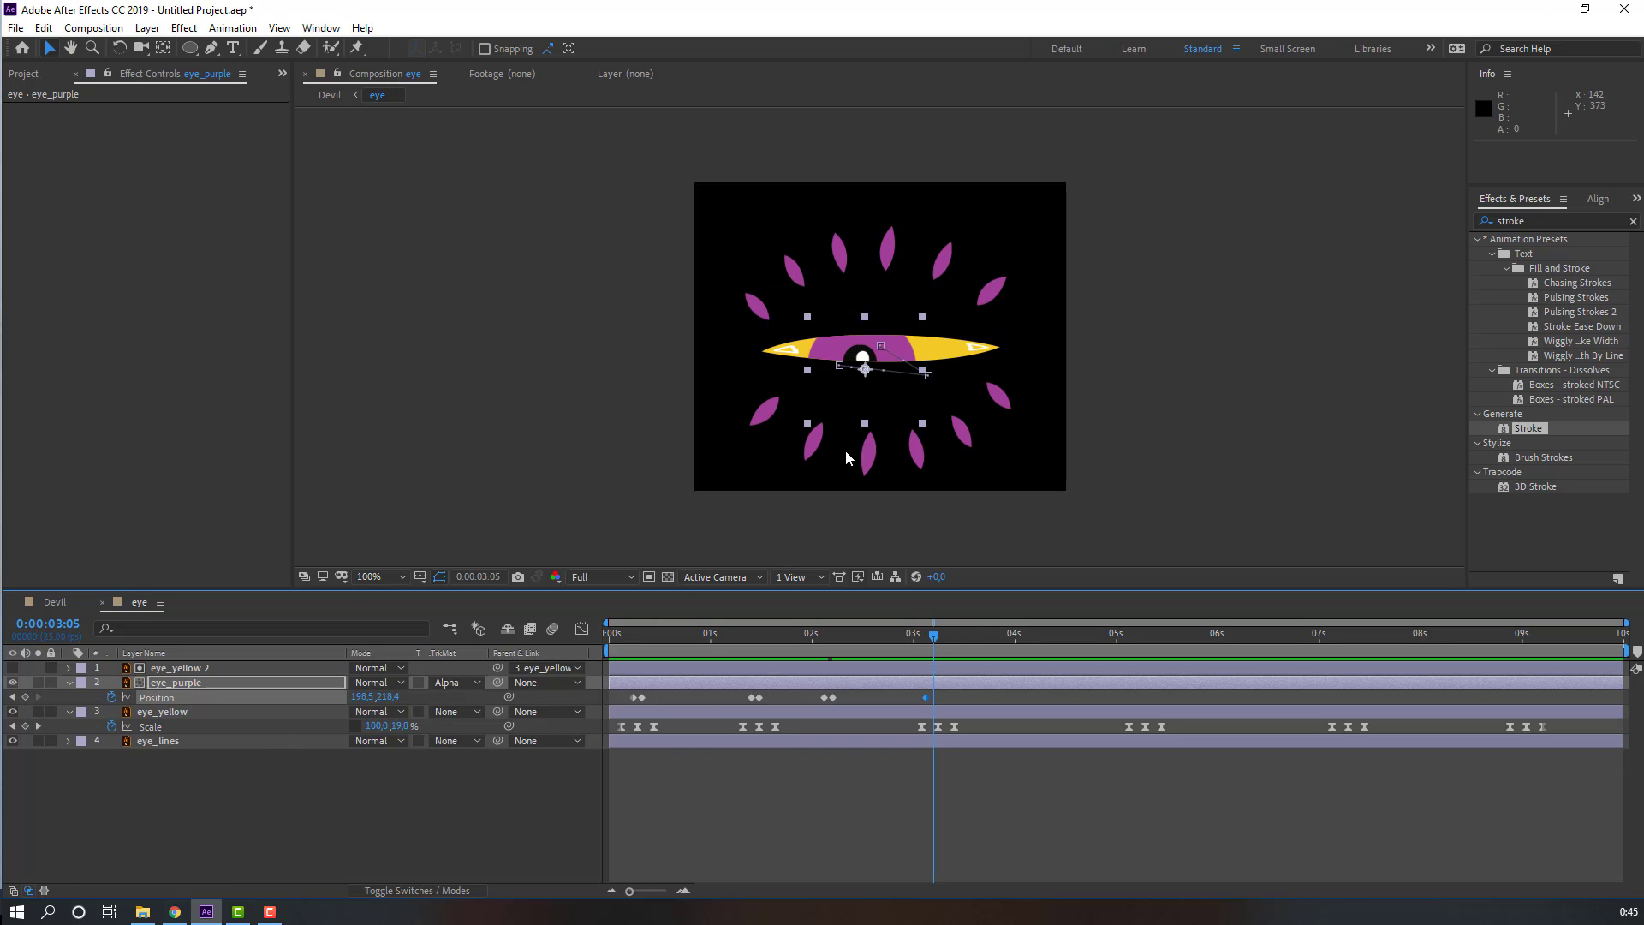
pyautogui.moveTo(863, 369)
pyautogui.mouseDown()
pyautogui.moveTo(876, 331)
pyautogui.moveTo(874, 353)
pyautogui.mouseUp()
# Step: Hold the pupil's position at 4s02 and move it up and right to 268.5, 159.4 at 4s04
pyautogui.moveTo(954, 637); pyautogui.dragTo(1011, 636)
pyautogui.click(1045, 636)
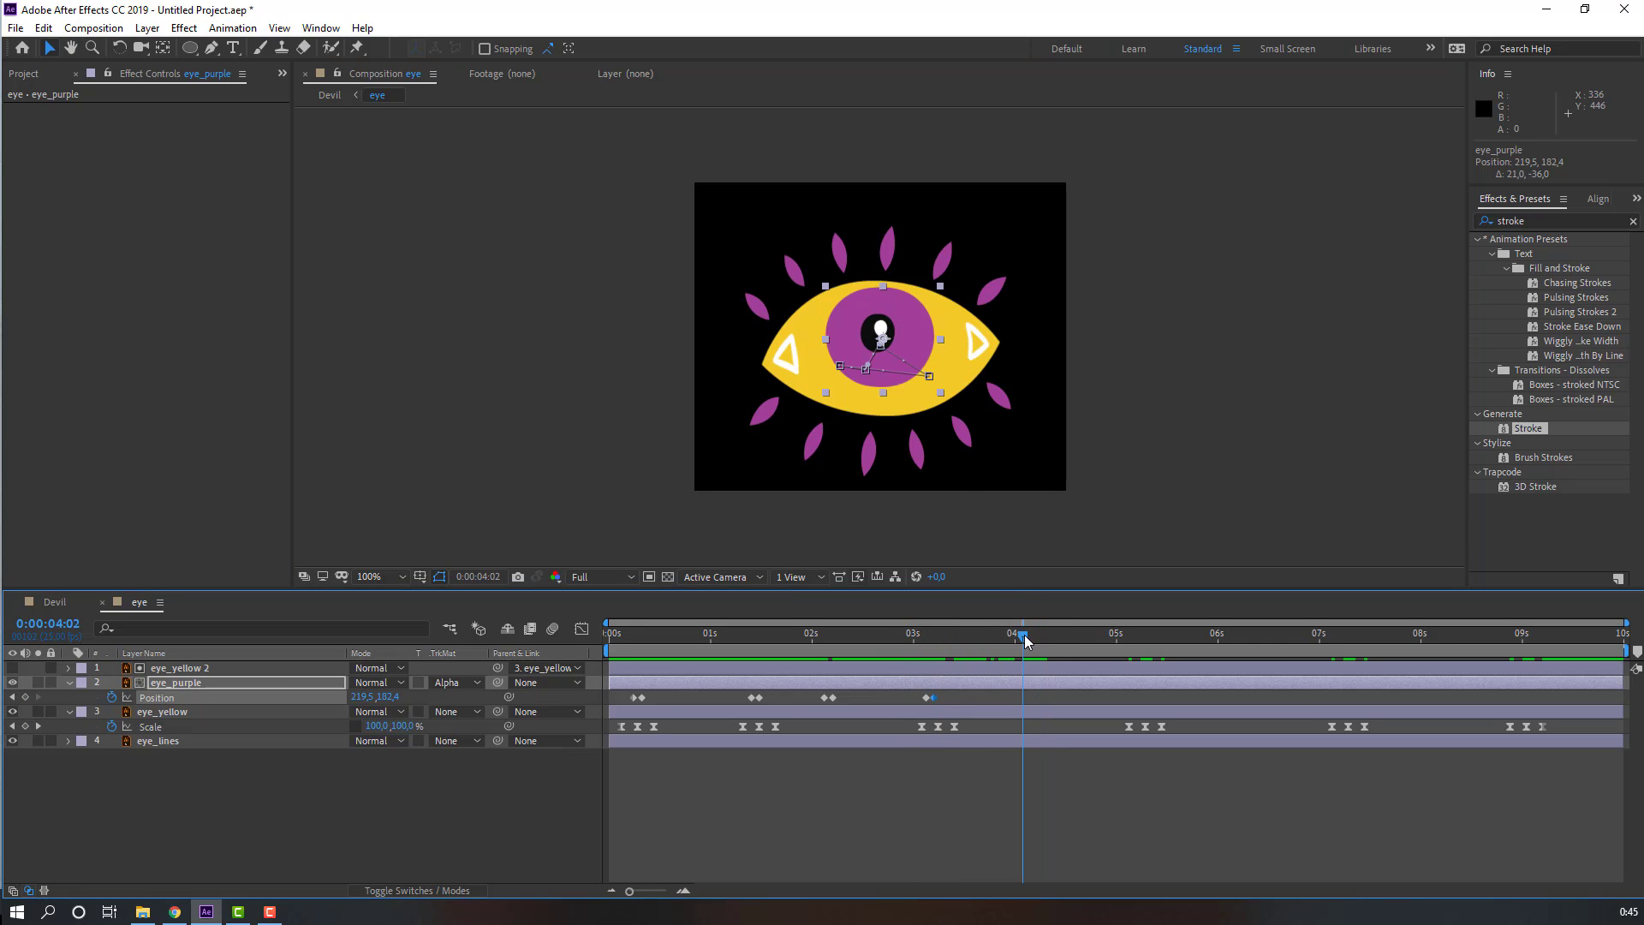
pyautogui.press('pagedown')
pyautogui.press('pagedown')
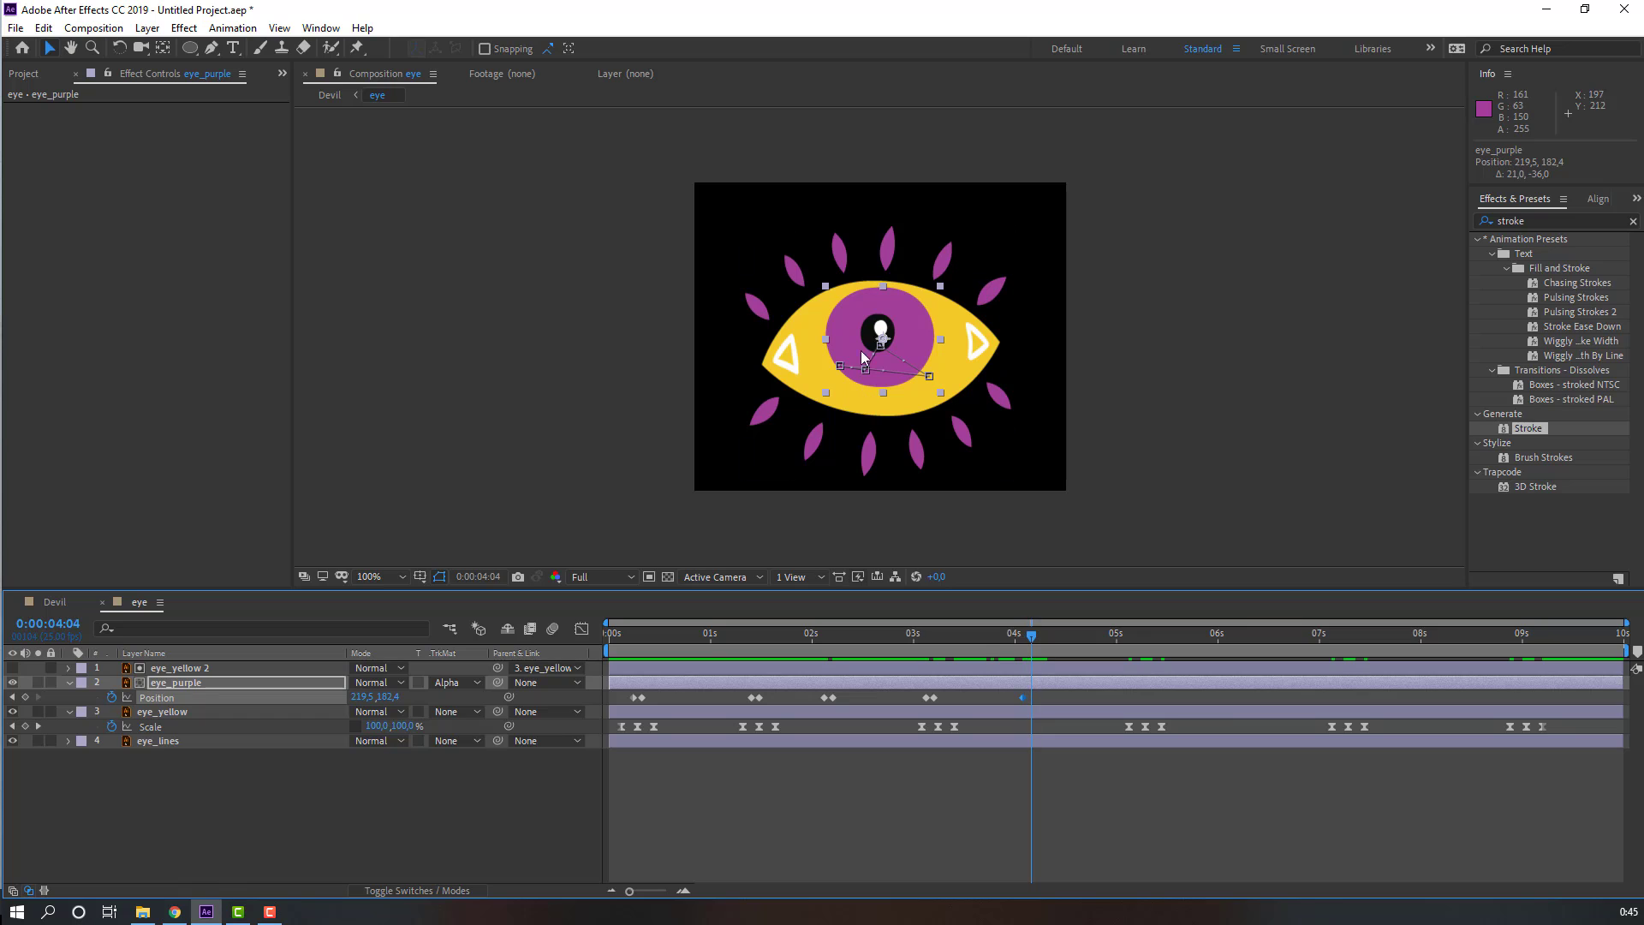
pyautogui.moveTo(883, 343); pyautogui.dragTo(923, 319)
# Step: Shift eye_yellow's third blink Scale keyframes earlier so the blink starts at about 4s17
pyautogui.moveTo(1016, 645); pyautogui.dragTo(1101, 646)
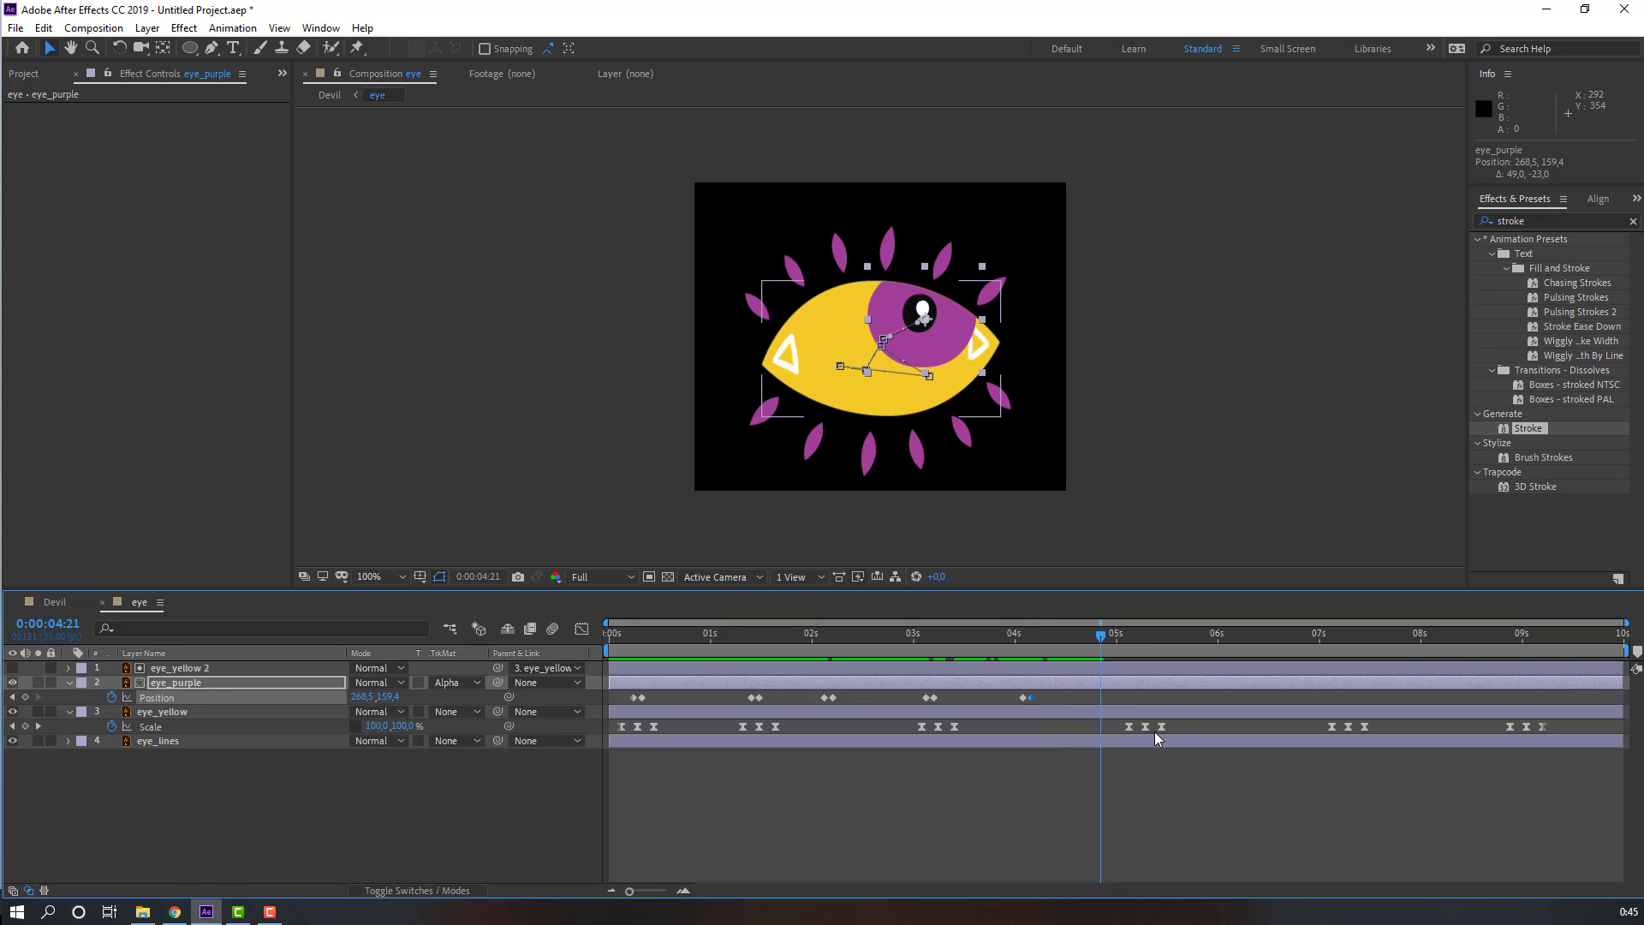
pyautogui.moveTo(1185, 722); pyautogui.dragTo(1088, 726)
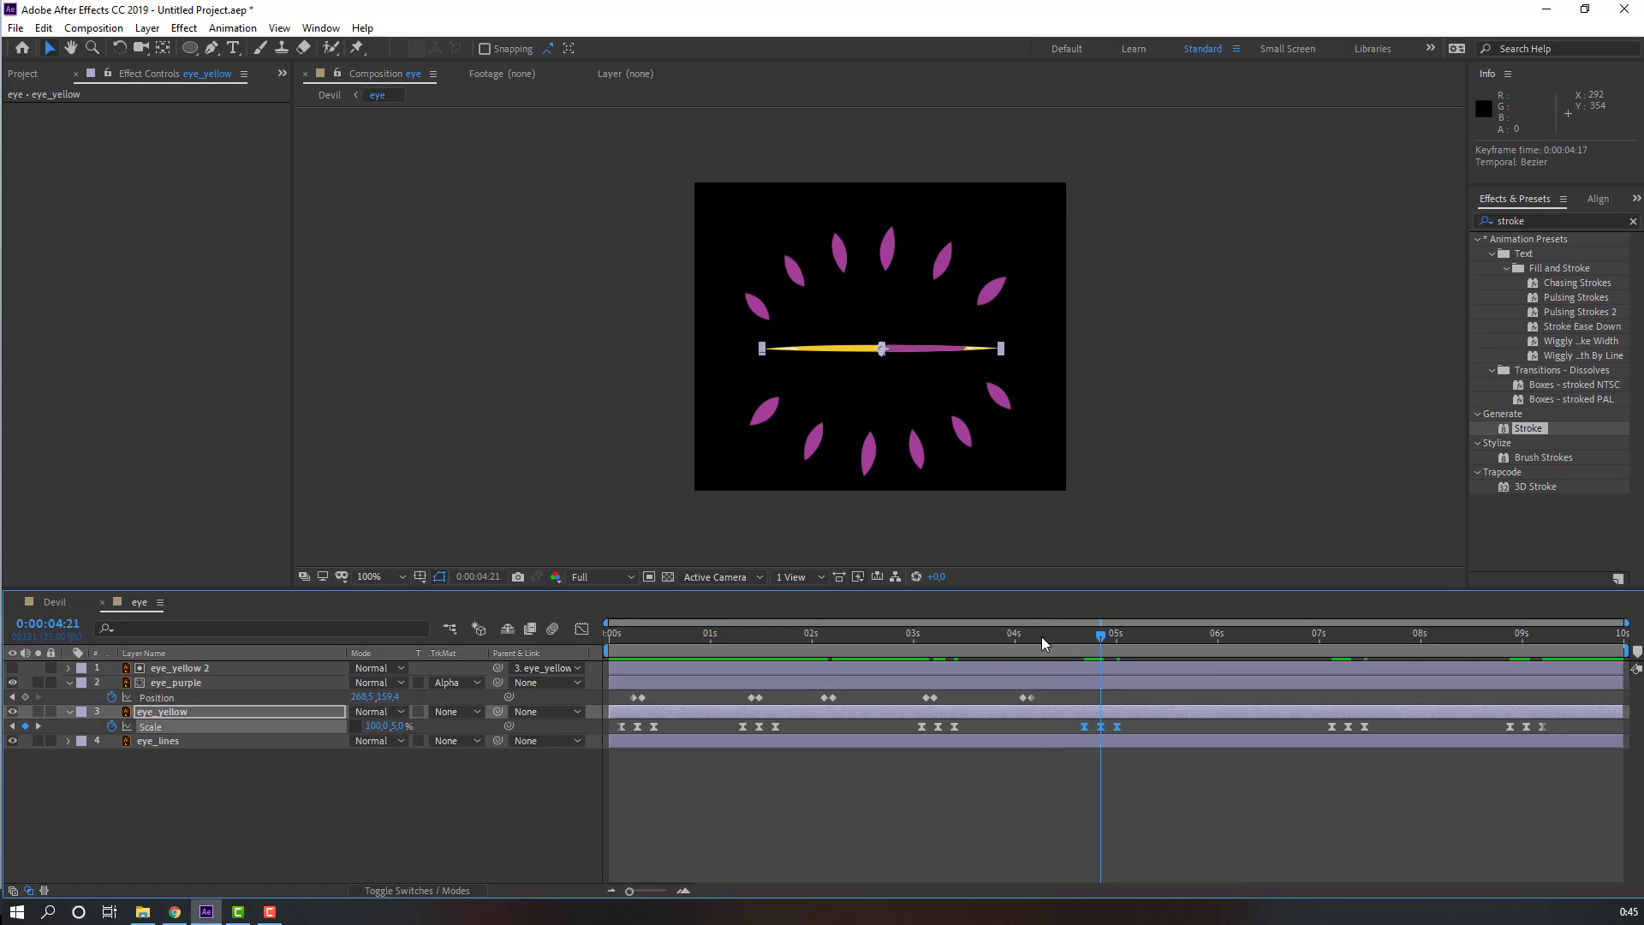
pyautogui.click(1004, 636)
pyautogui.moveTo(1007, 639); pyautogui.dragTo(1093, 647)
pyautogui.press('pagedown')
pyautogui.press('pagedown')
pyautogui.click(233, 830)
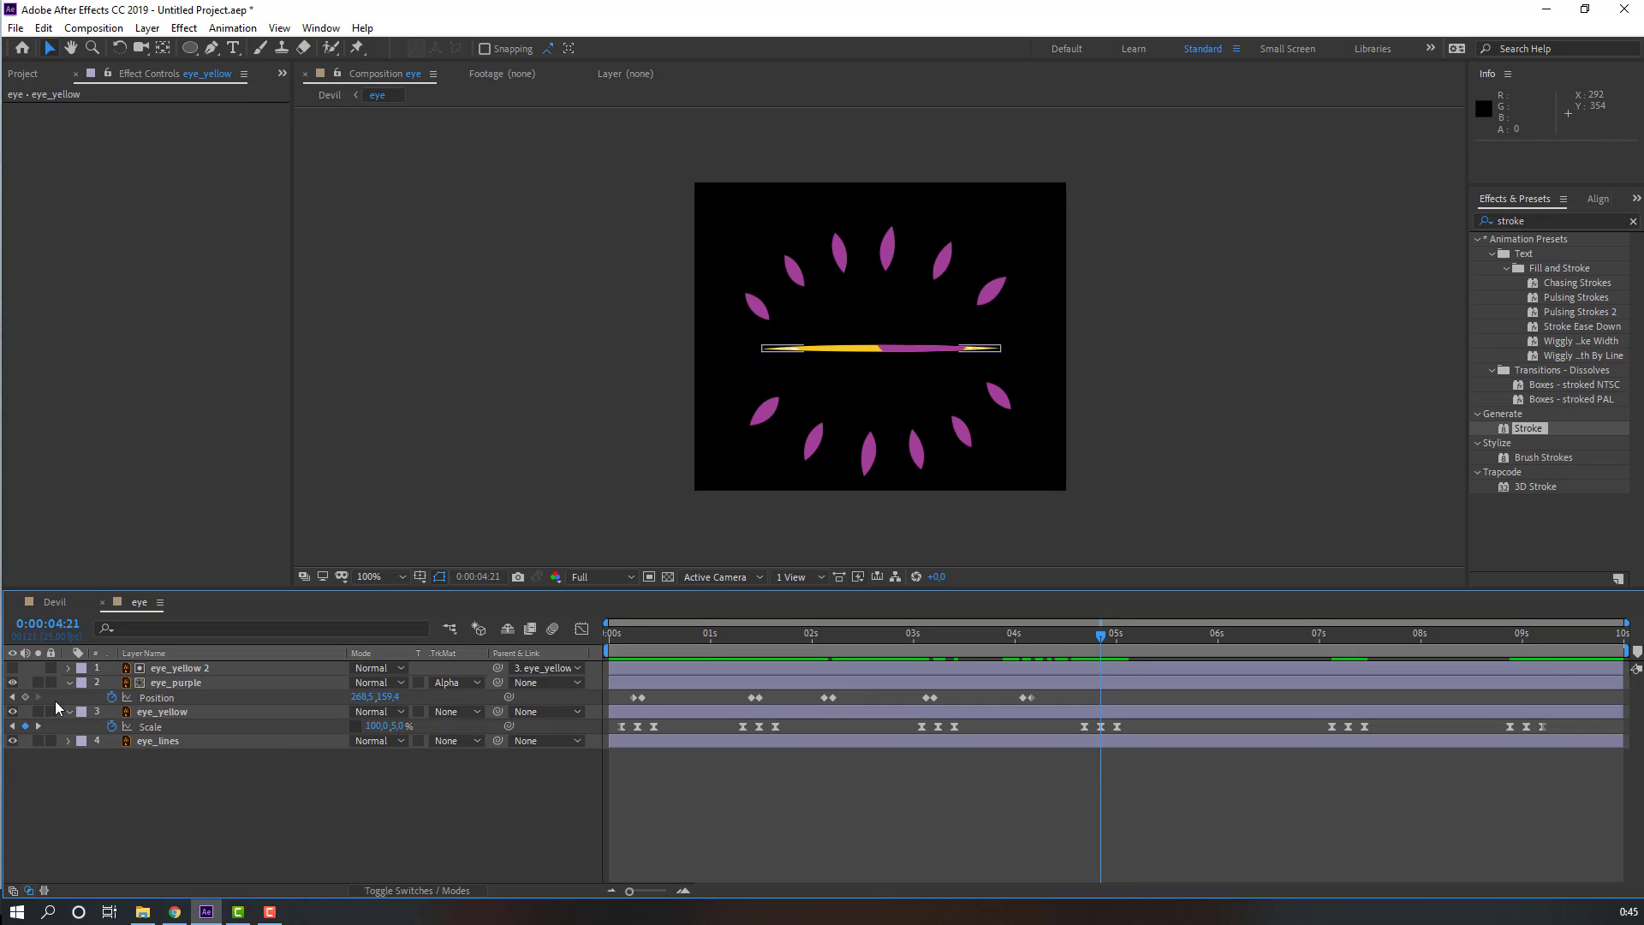
# Step: Key the pupil's Position at 4s21 and move it right and down to 325.5, 193.4 at 4s23
pyautogui.click(25, 698)
pyautogui.press('pagedown')
pyautogui.press('pagedown')
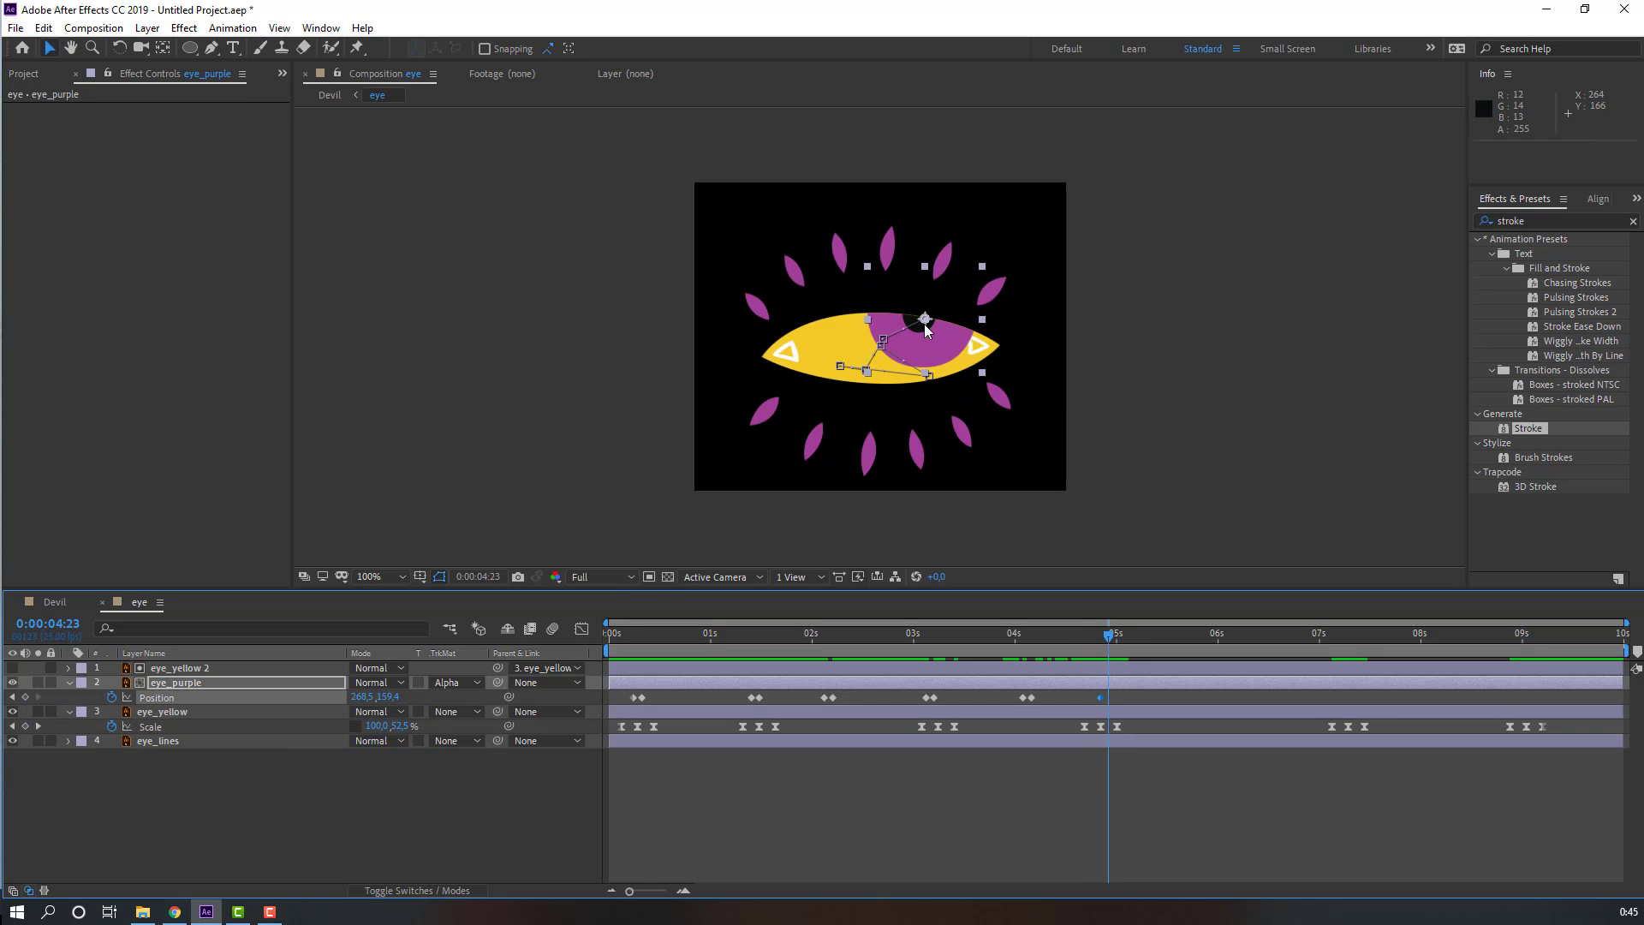
pyautogui.moveTo(923, 324); pyautogui.dragTo(976, 352)
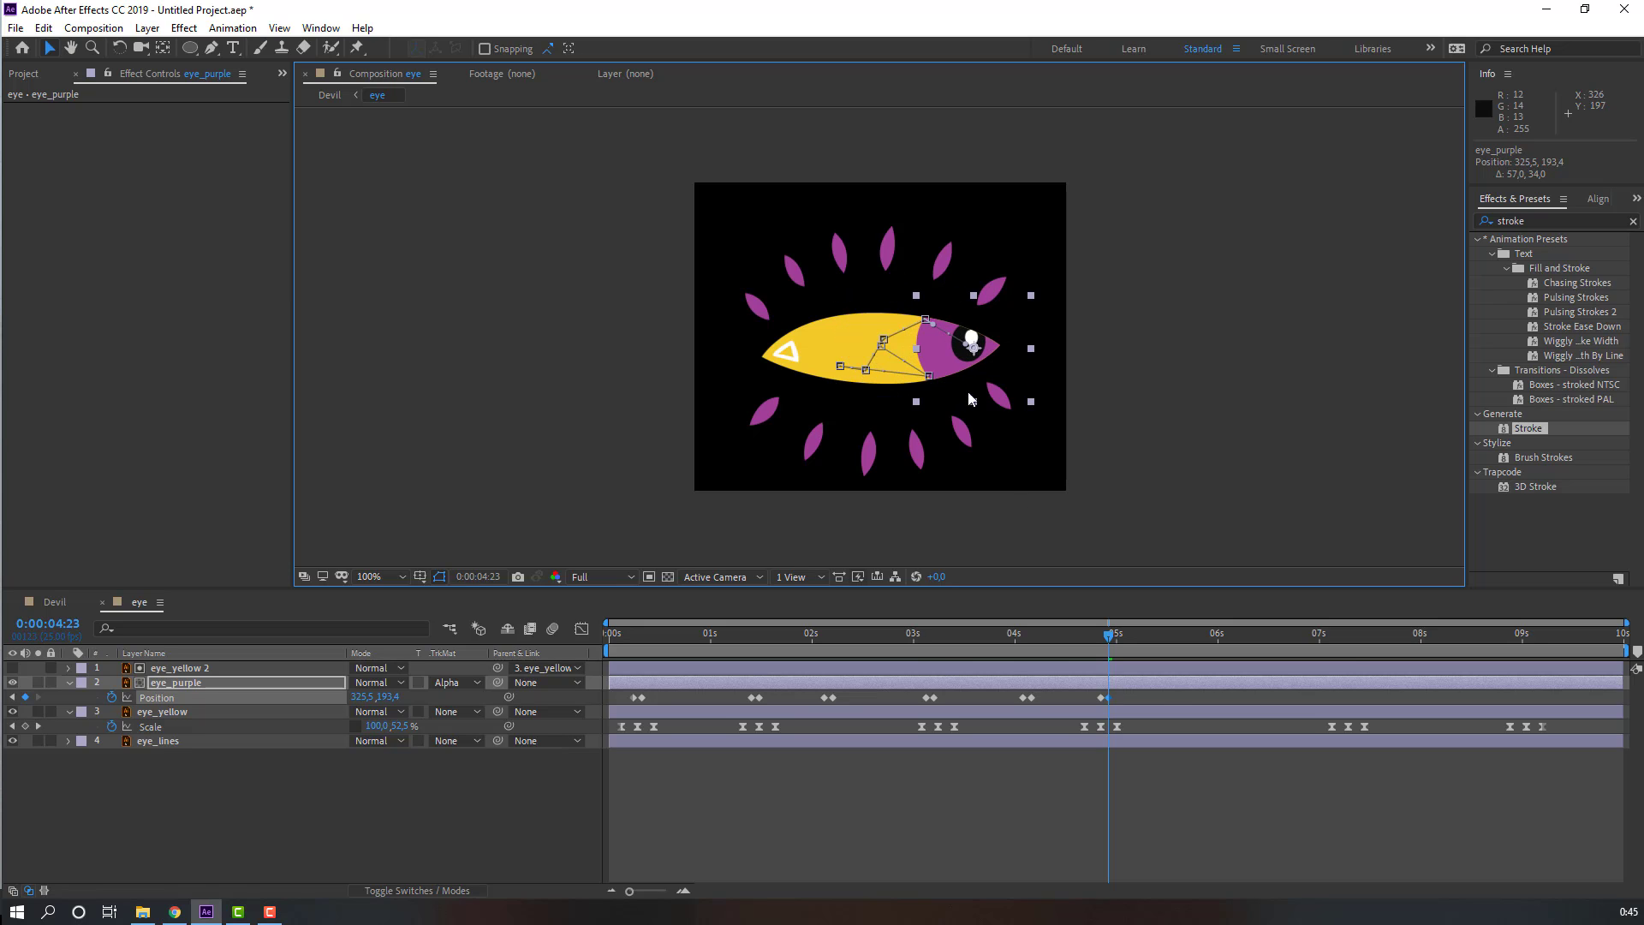
# Step: Switch to the Devil composition and preview the whole animation
pyautogui.click(55, 603)
pyautogui.press('space')
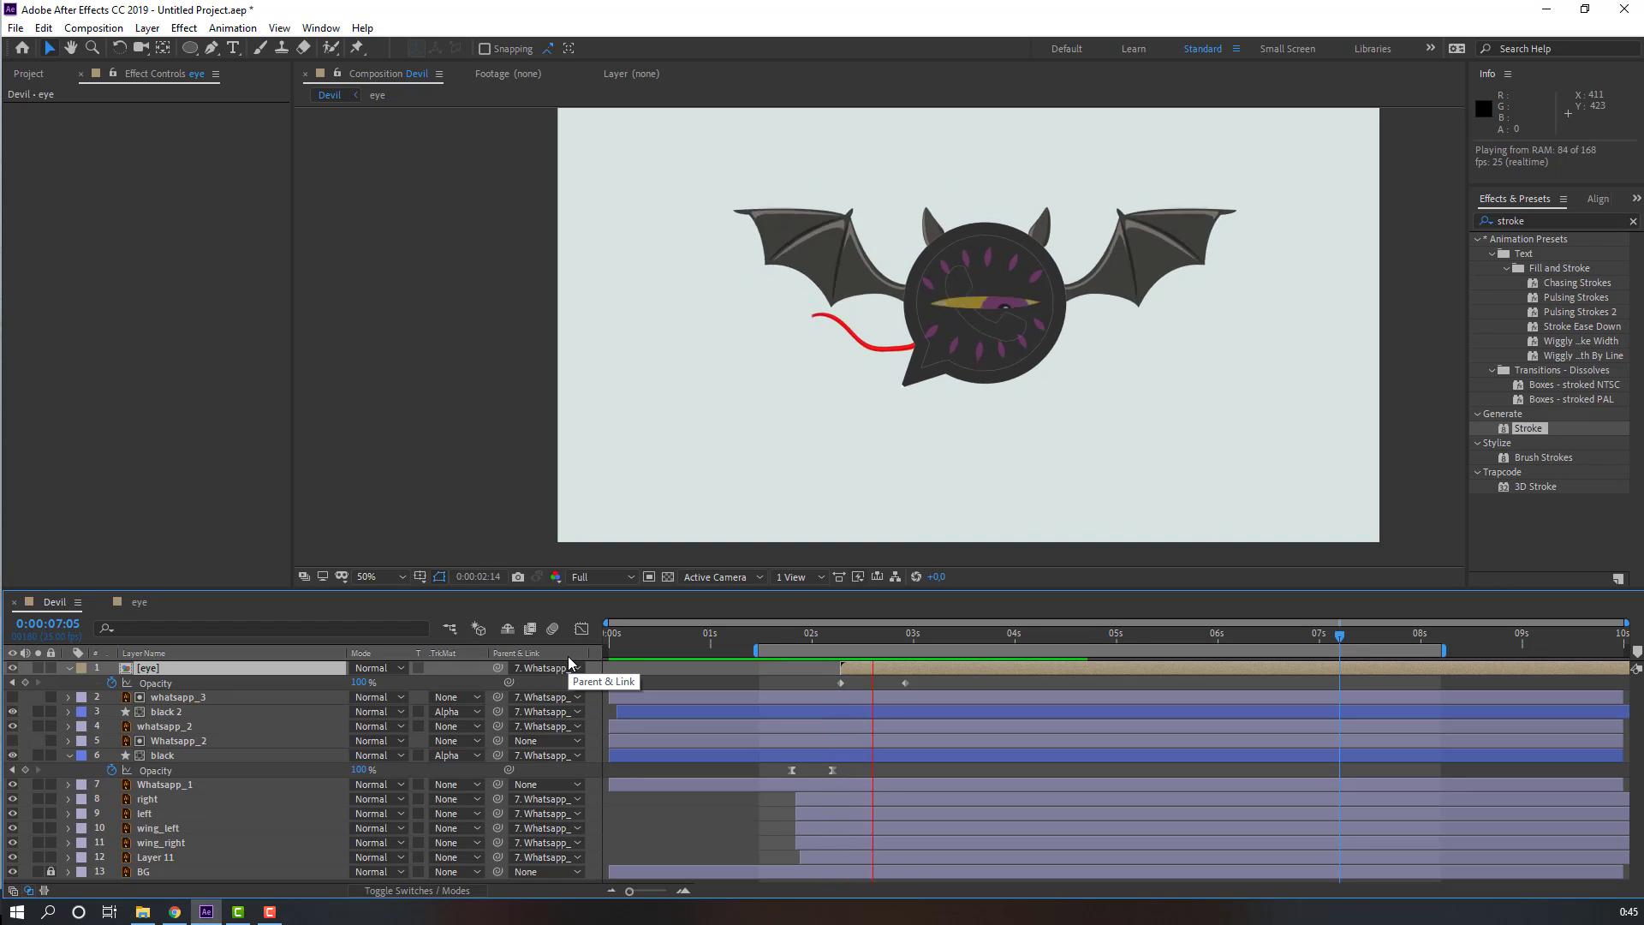
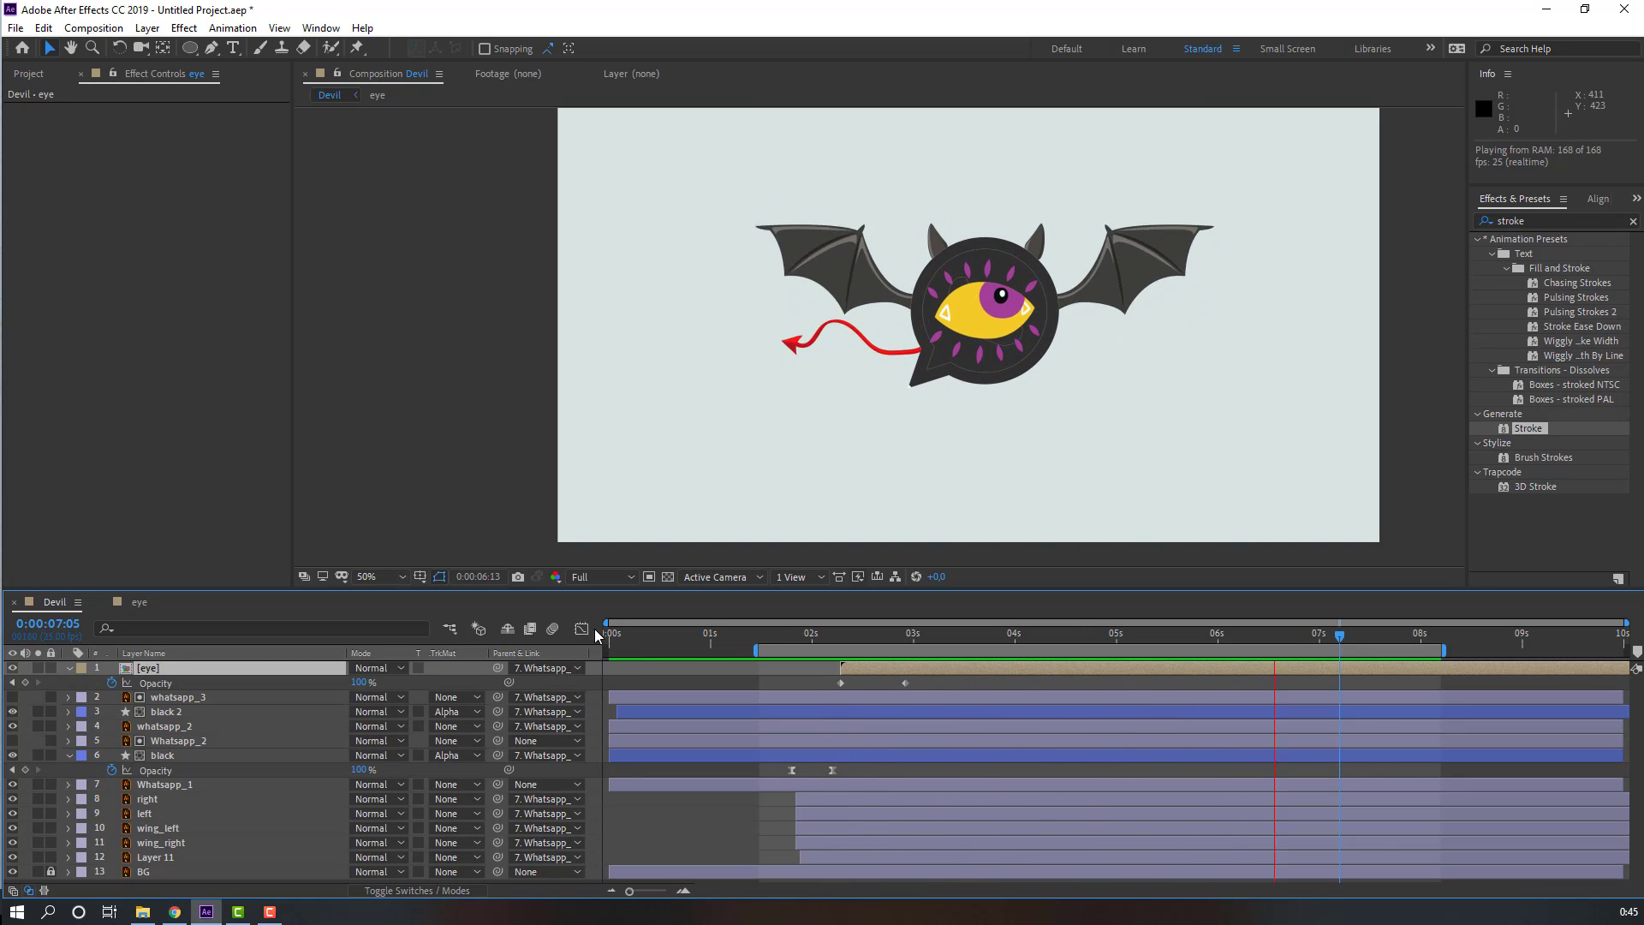
# Step: Stop the preview, open the eye composition and paste the pupil's Position keyframes starting at 5s09
pyautogui.press('space')
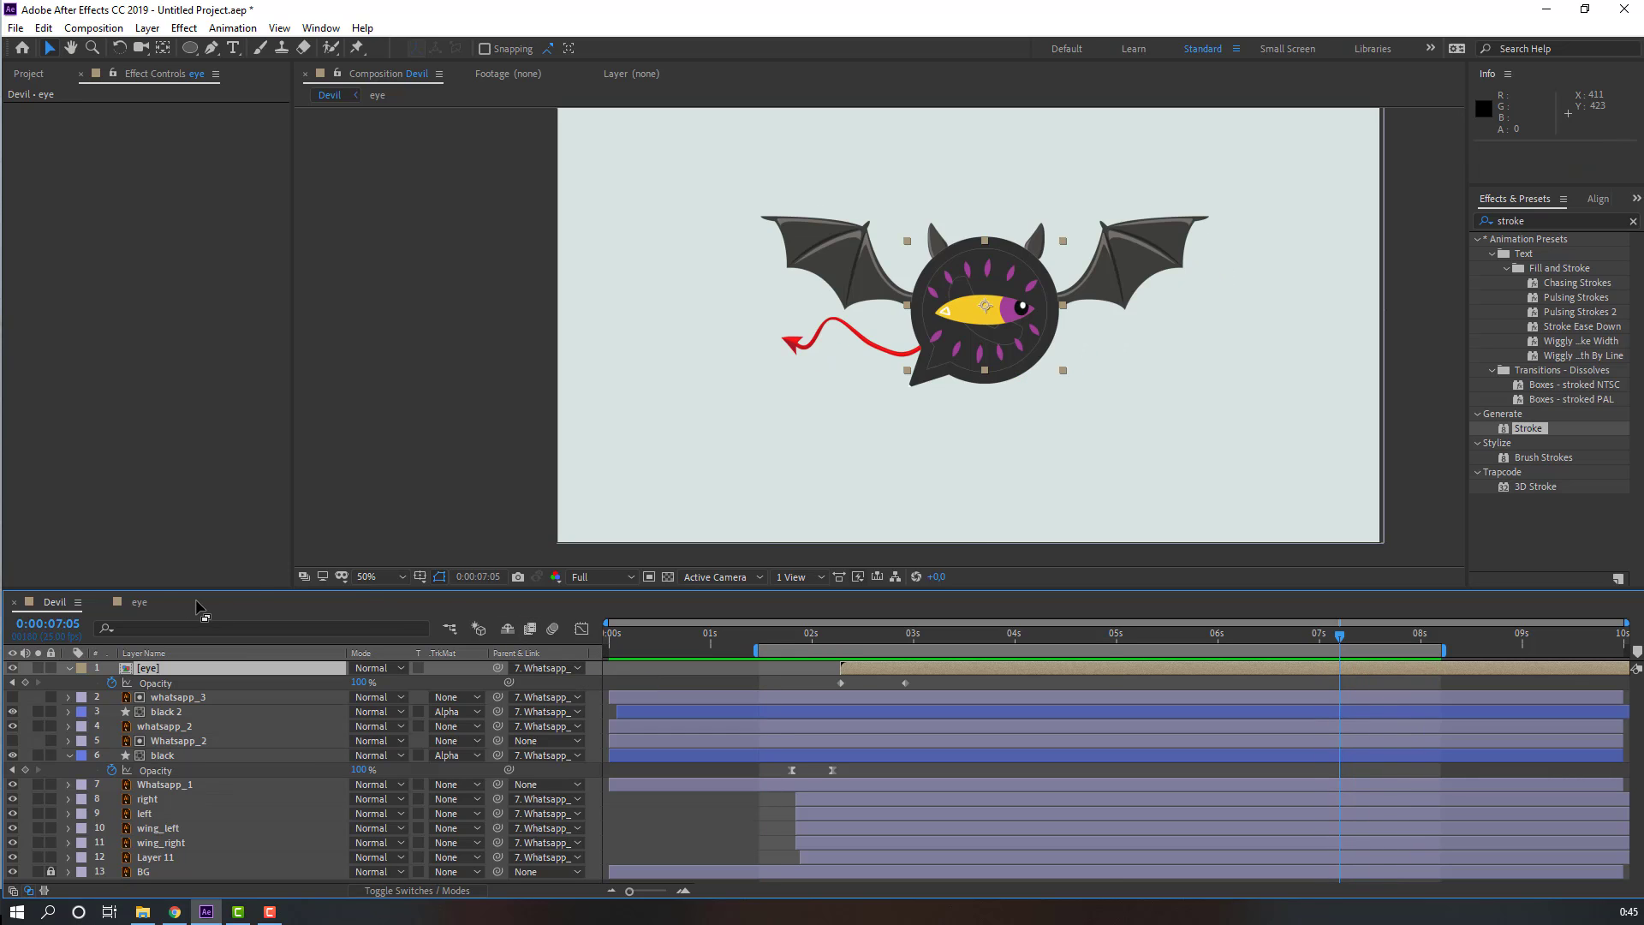
pyautogui.click(131, 603)
pyautogui.moveTo(1141, 636); pyautogui.dragTo(1152, 635)
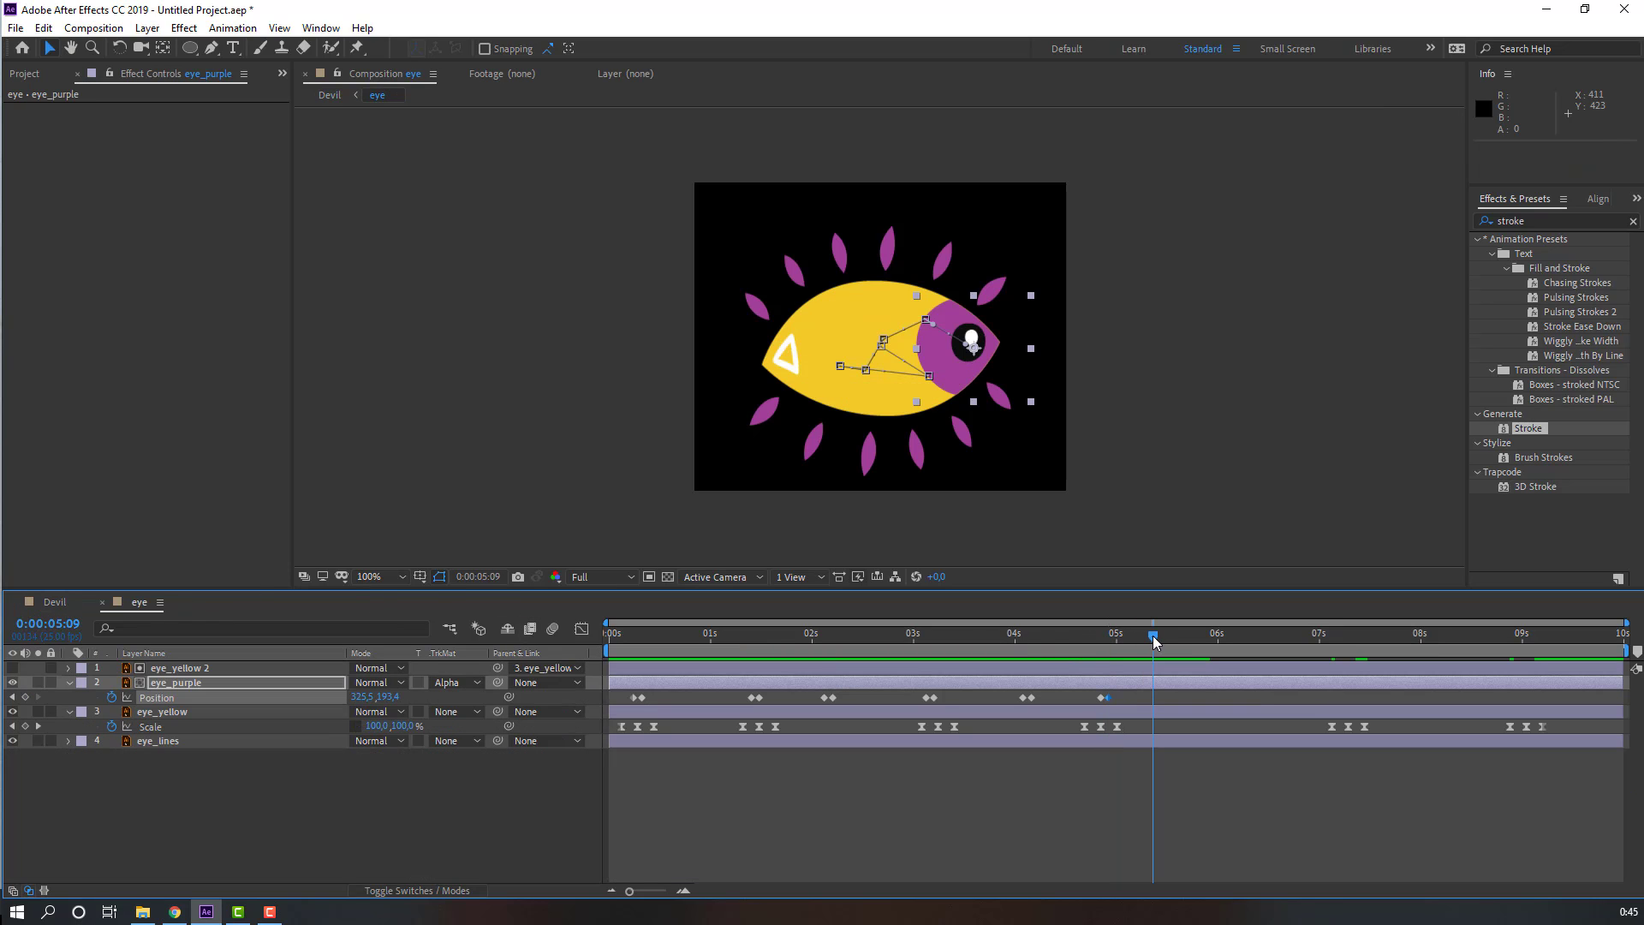
pyautogui.moveTo(1139, 700); pyautogui.dragTo(599, 701)
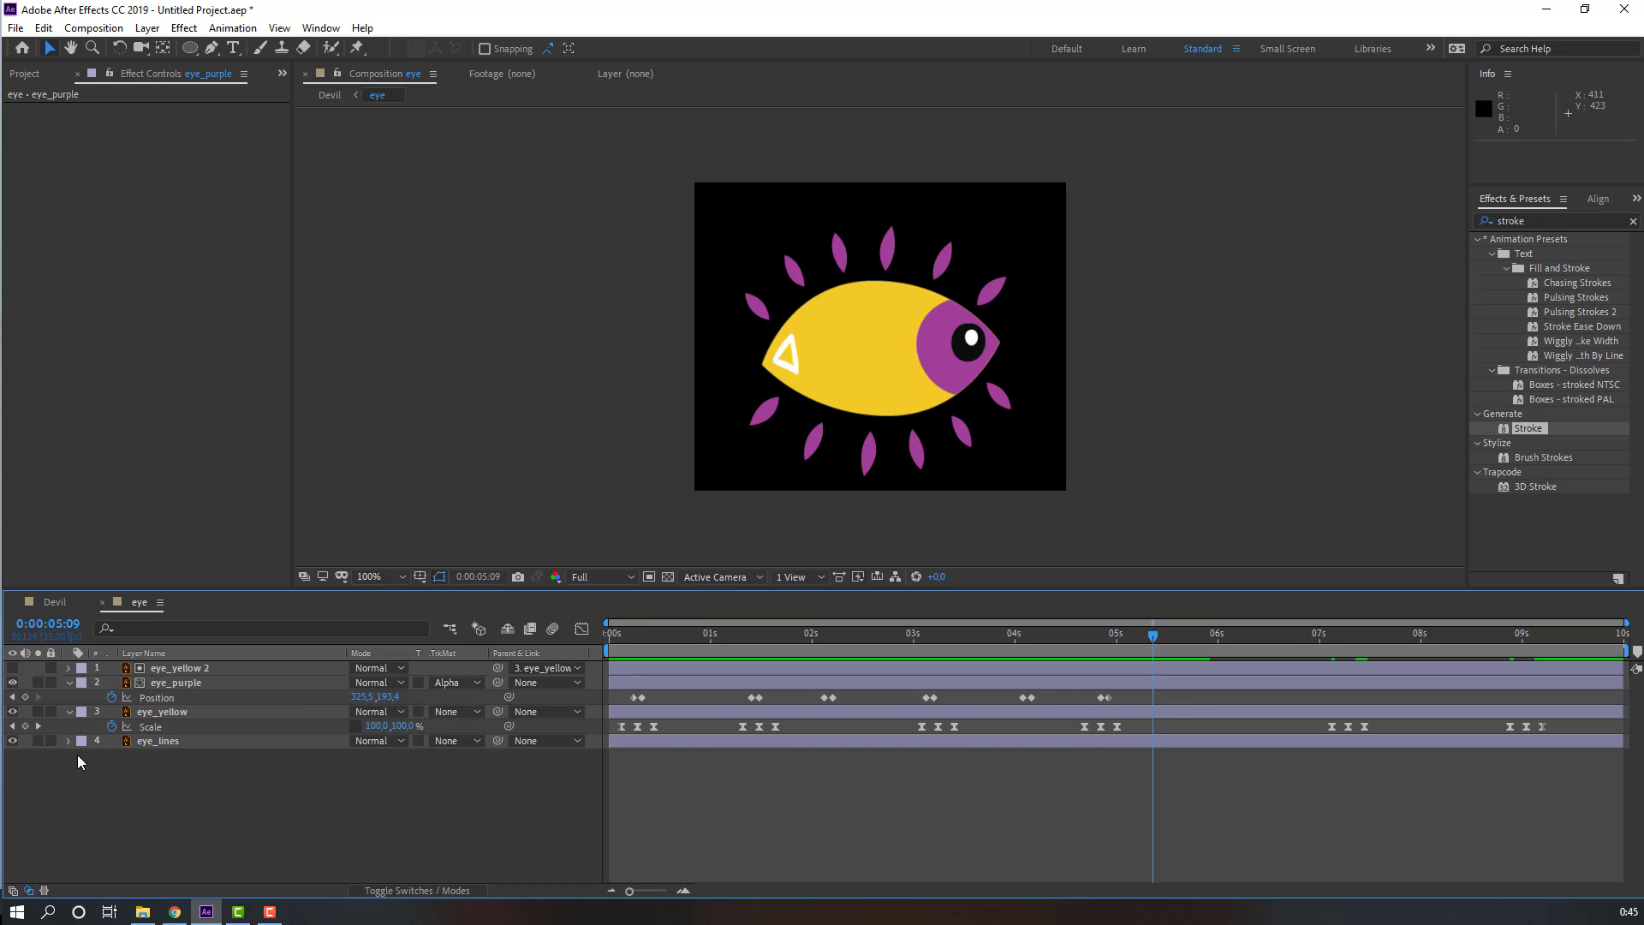
pyautogui.click(24, 697)
pyautogui.hotkey('ctrl', 'v')
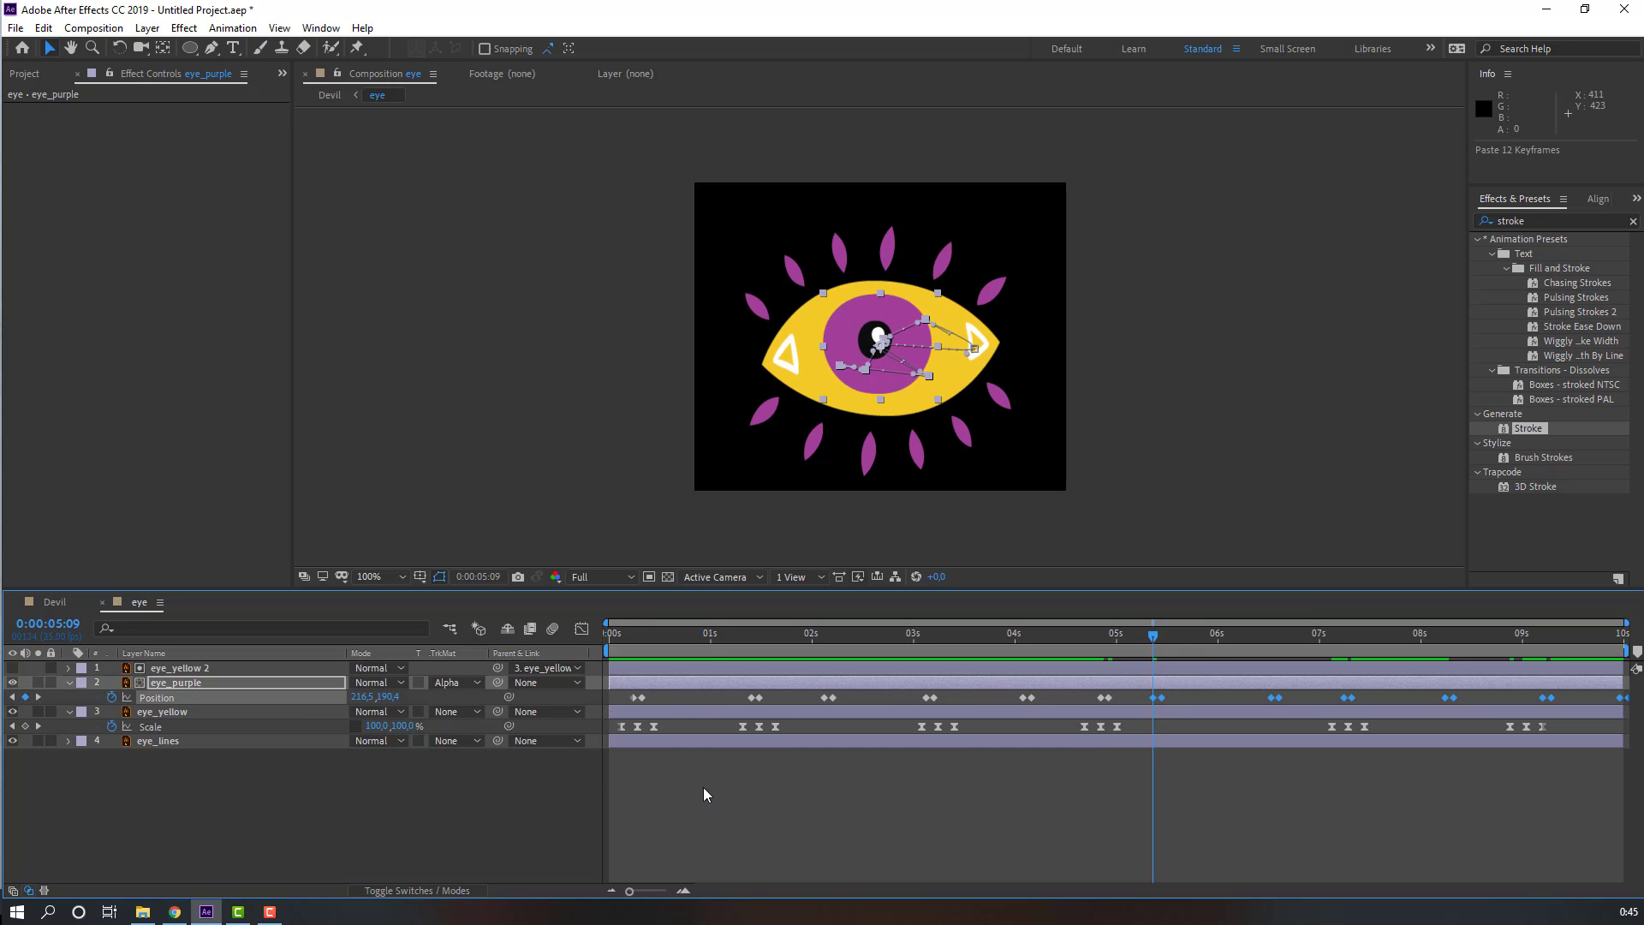
# Step: Copy the pupil's final Position keyframe and paste it at 5s09
pyautogui.click(1108, 698)
pyautogui.hotkey('ctrl', 'c')
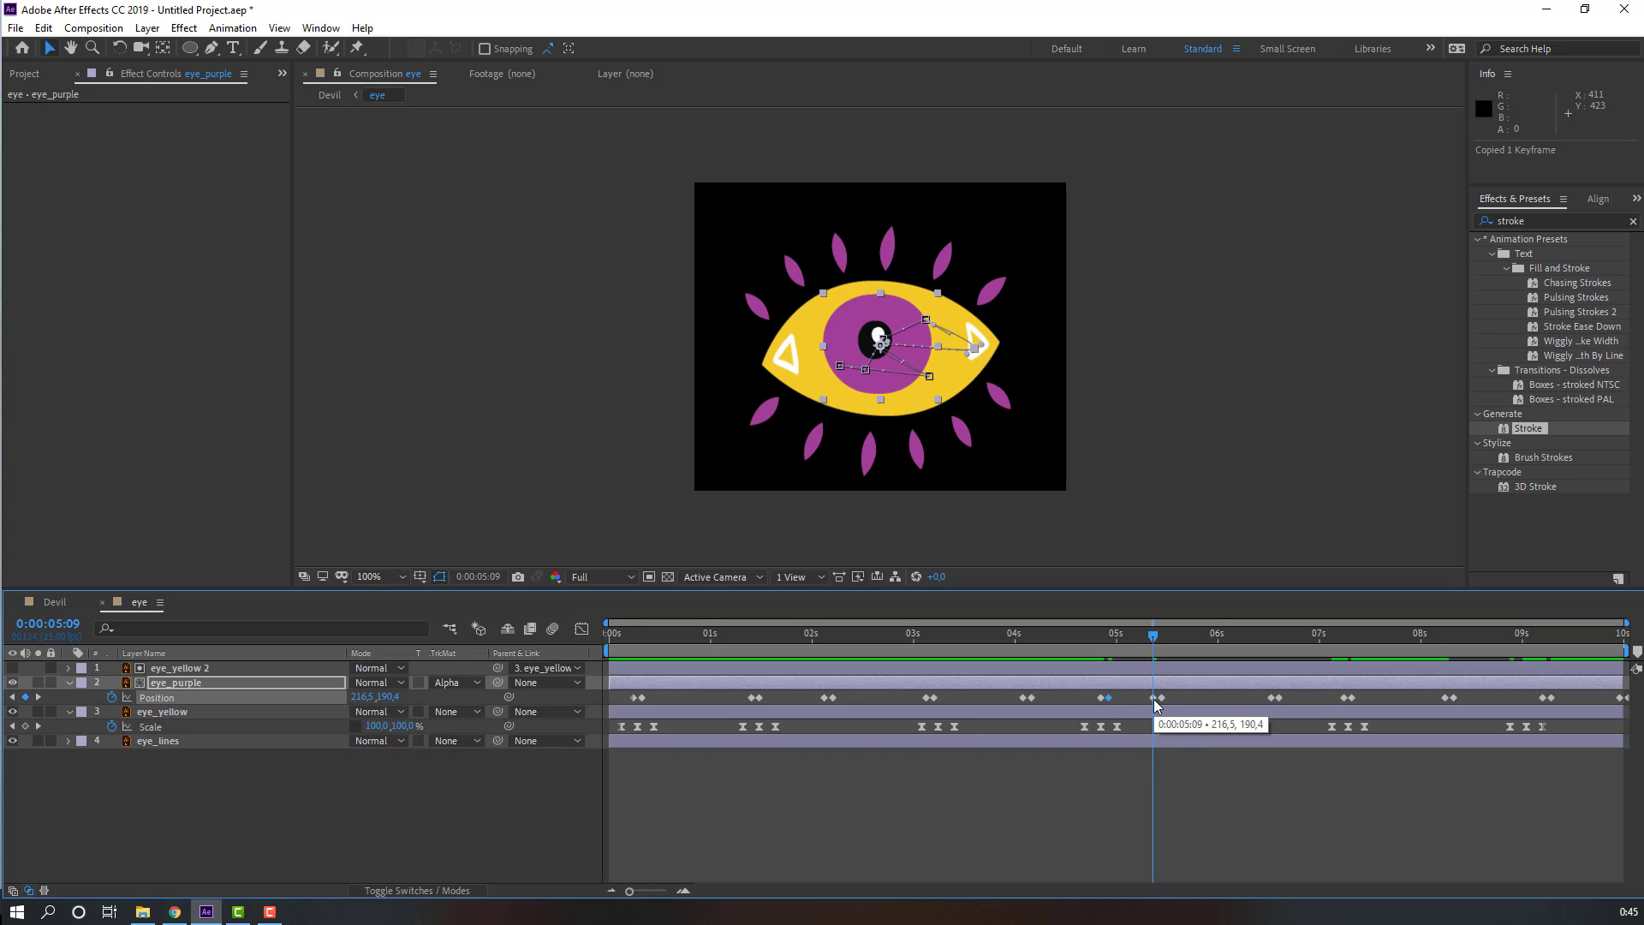
pyautogui.hotkey('ctrl', 'v')
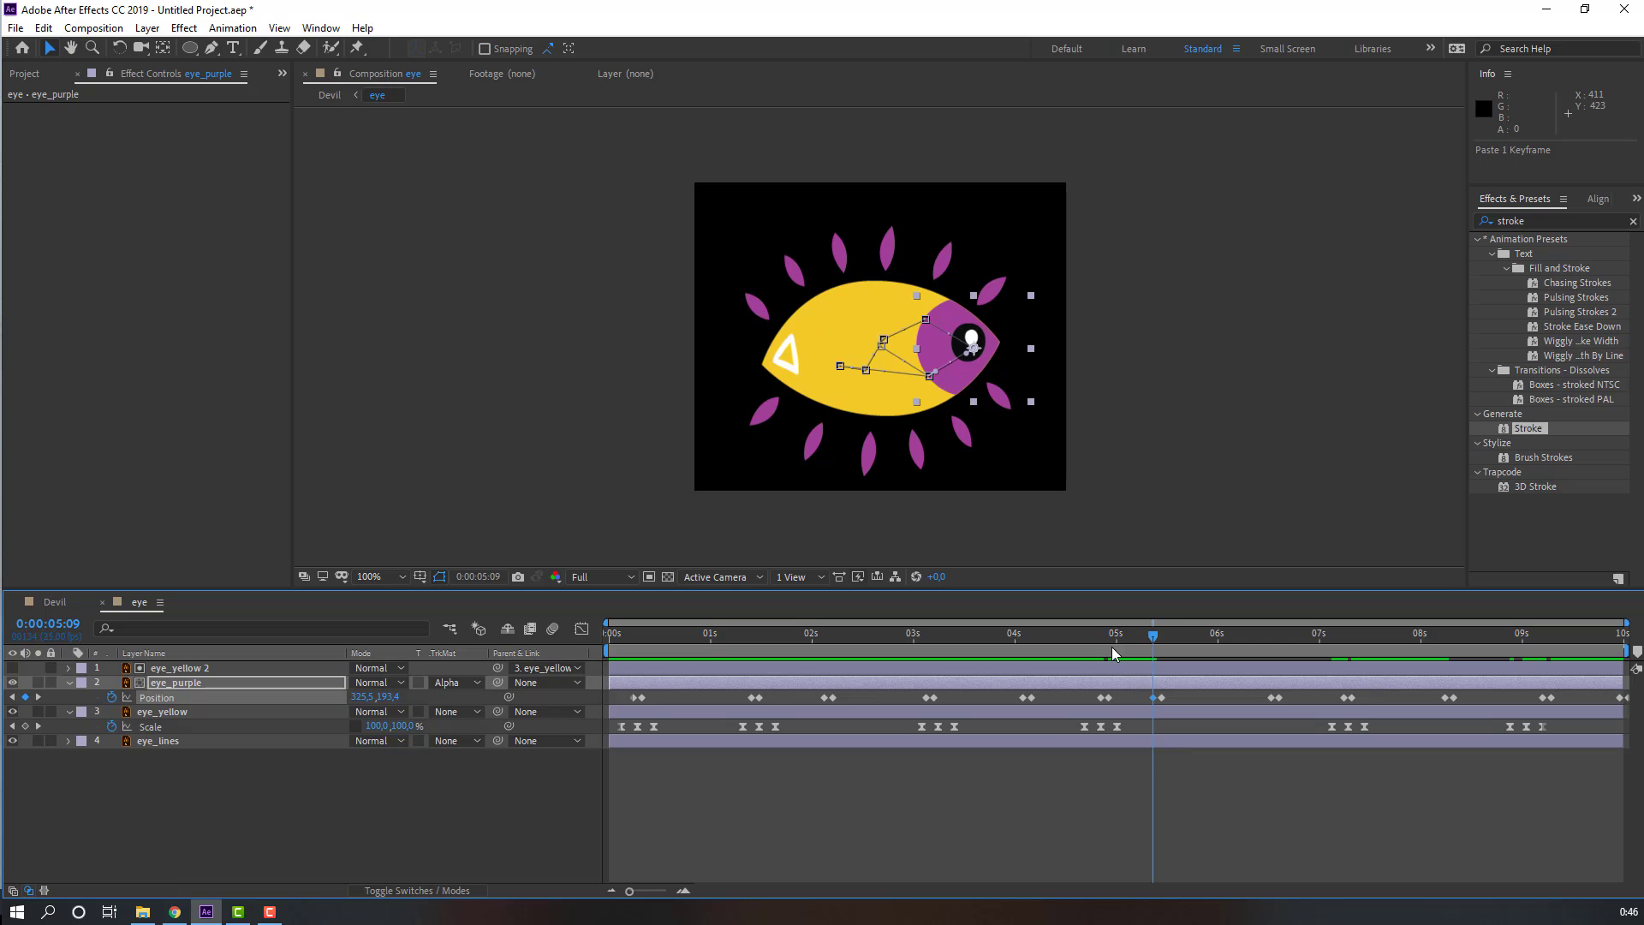
# Step: Shift eye_yellow's next blink Scale keyframes earlier so that blink starts at 6s11
pyautogui.moveTo(1124, 644); pyautogui.dragTo(1210, 652)
pyautogui.moveTo(1383, 718); pyautogui.dragTo(1262, 727)
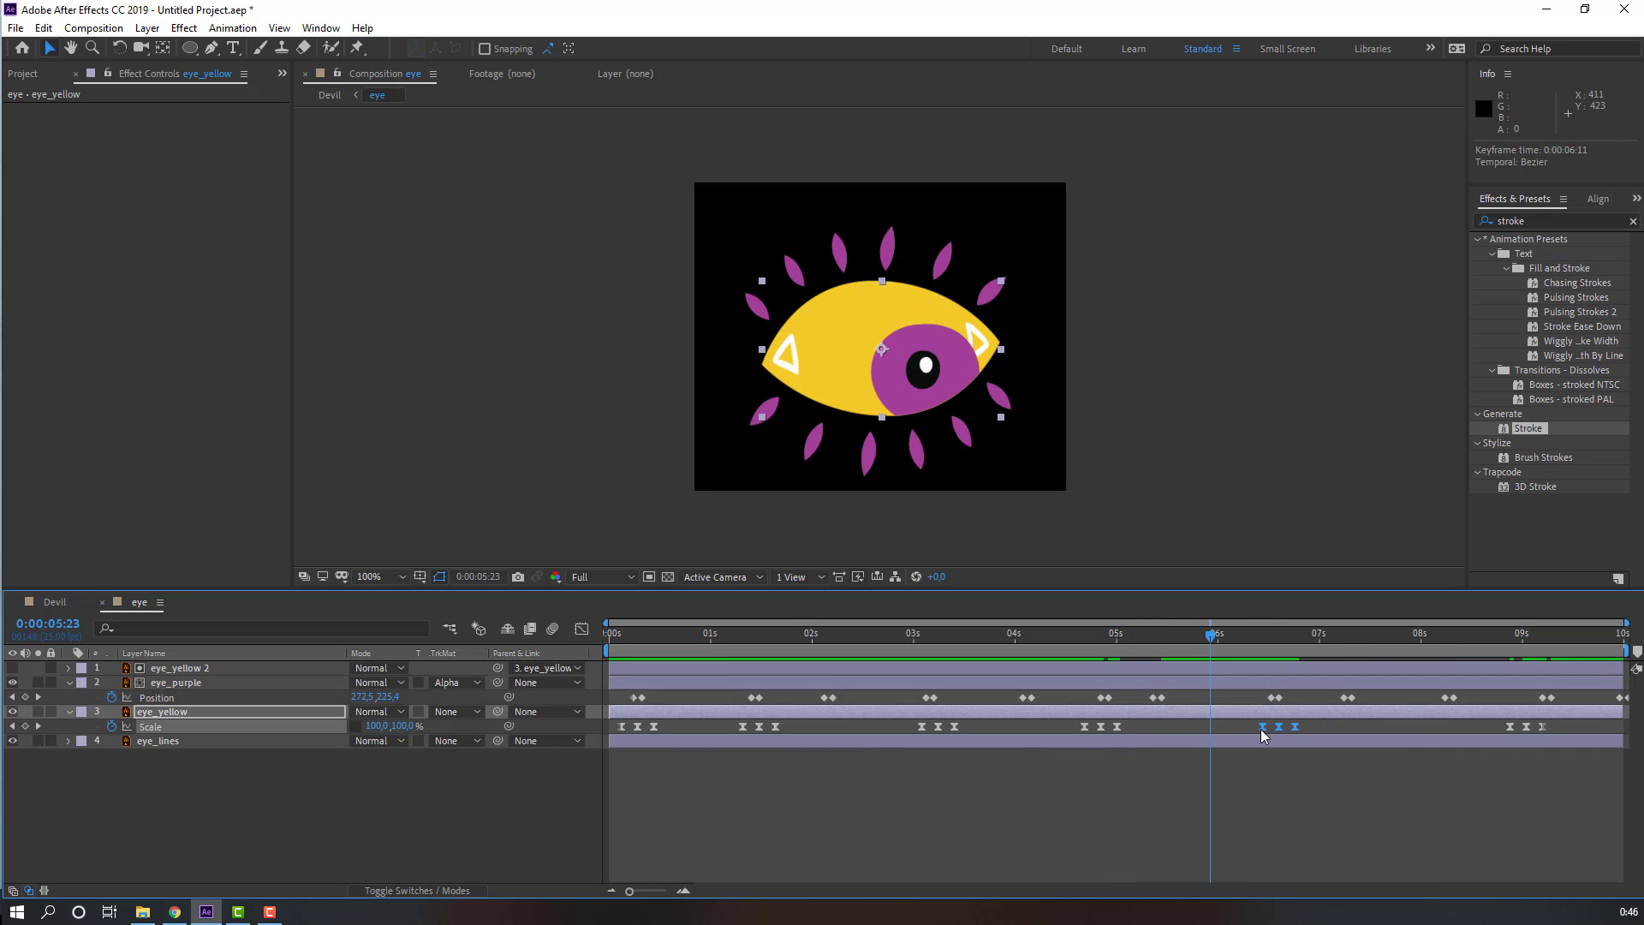
# Step: Move eye_yellow's last blink keyframes earlier and copy them
pyautogui.moveTo(1551, 719); pyautogui.dragTo(1345, 735)
pyautogui.hotkey('ctrl', 'c')
# Step: Paste copies of the blink Scale keyframes near 9s and at 9s22 on eye_yellow
pyautogui.click(1438, 636)
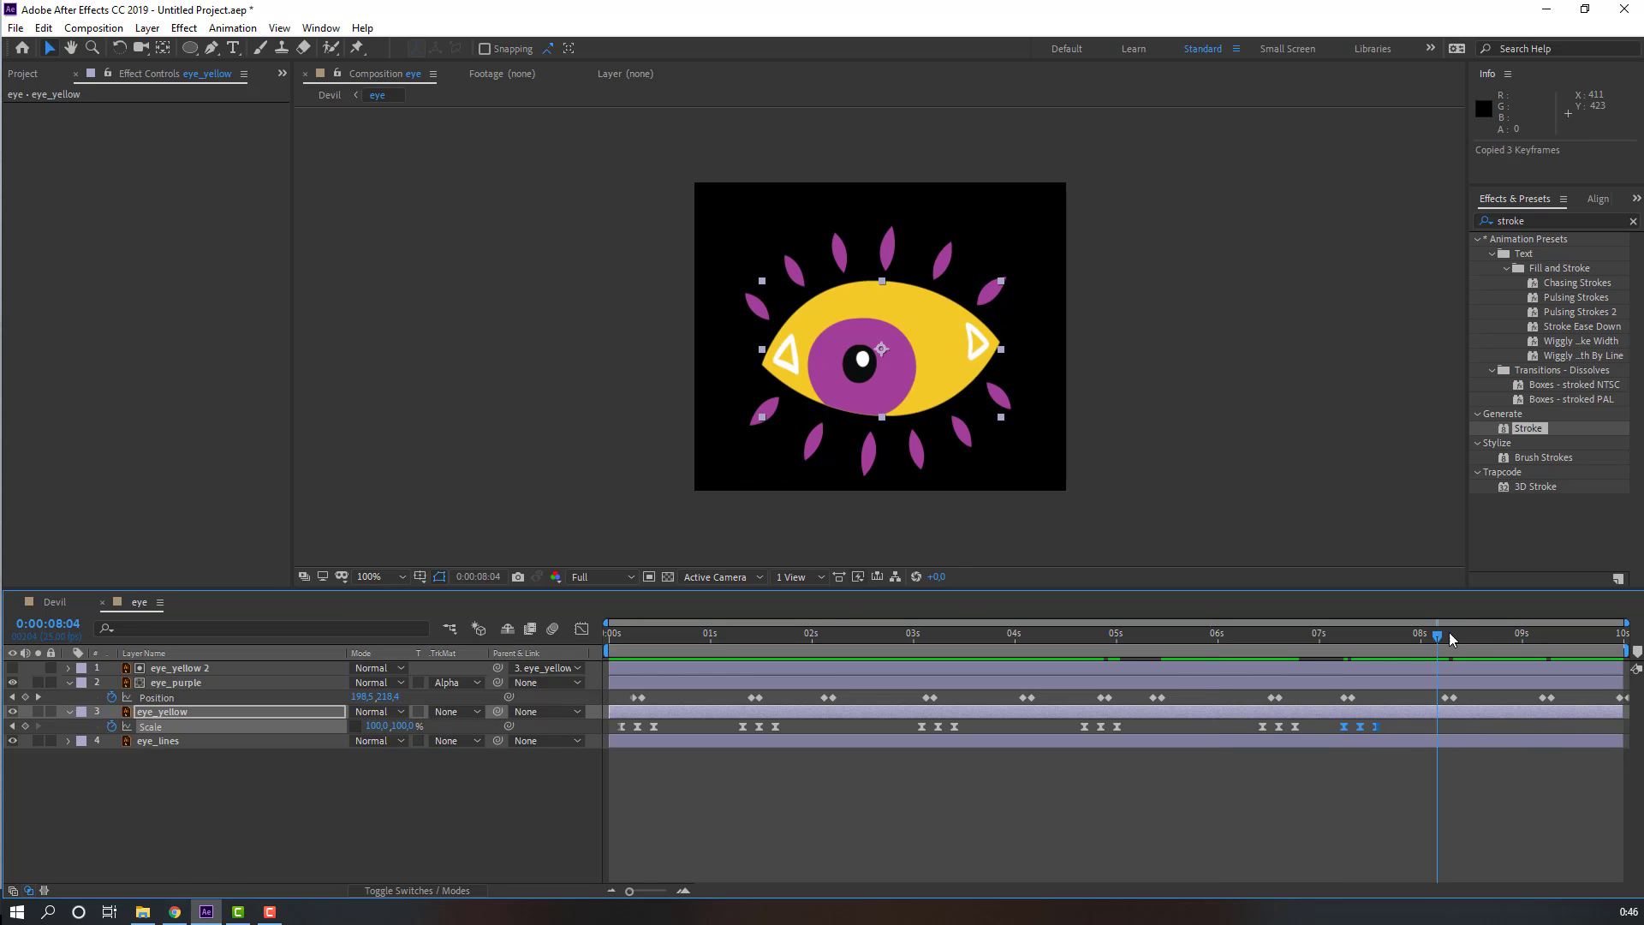
pyautogui.click(1536, 635)
pyautogui.hotkey('ctrl', 'v')
pyautogui.click(1611, 642)
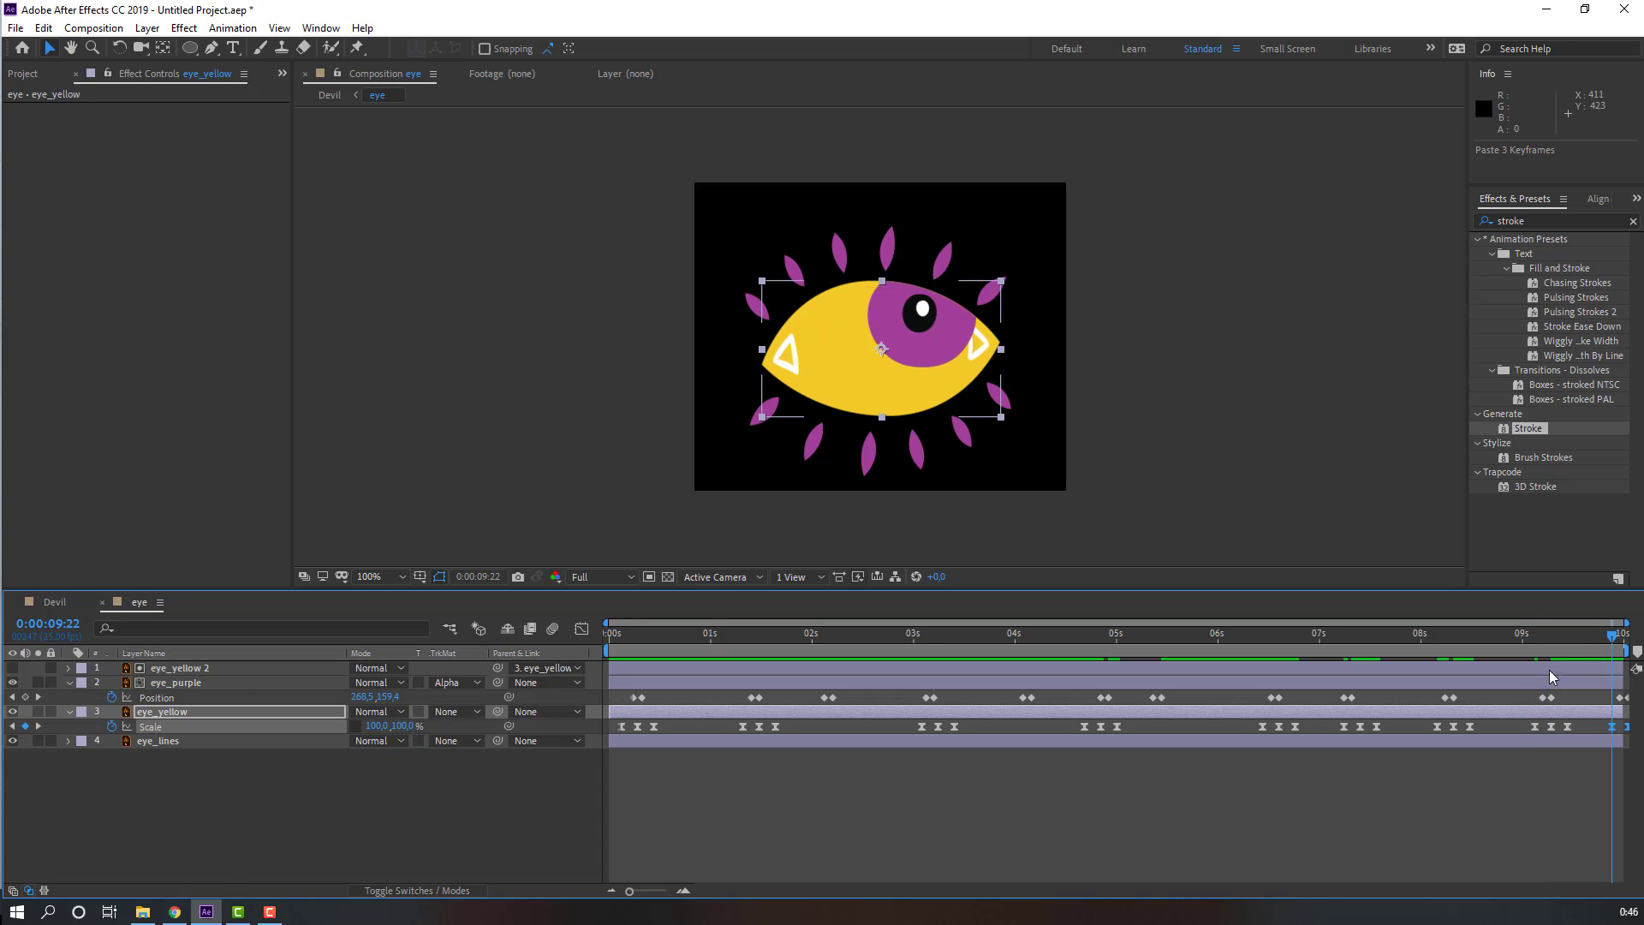
pyautogui.hotkey('ctrl', 'v')
# Step: Return to the Devil composition, play it back and scrub to about 2s03
pyautogui.click(47, 600)
pyautogui.press('space')
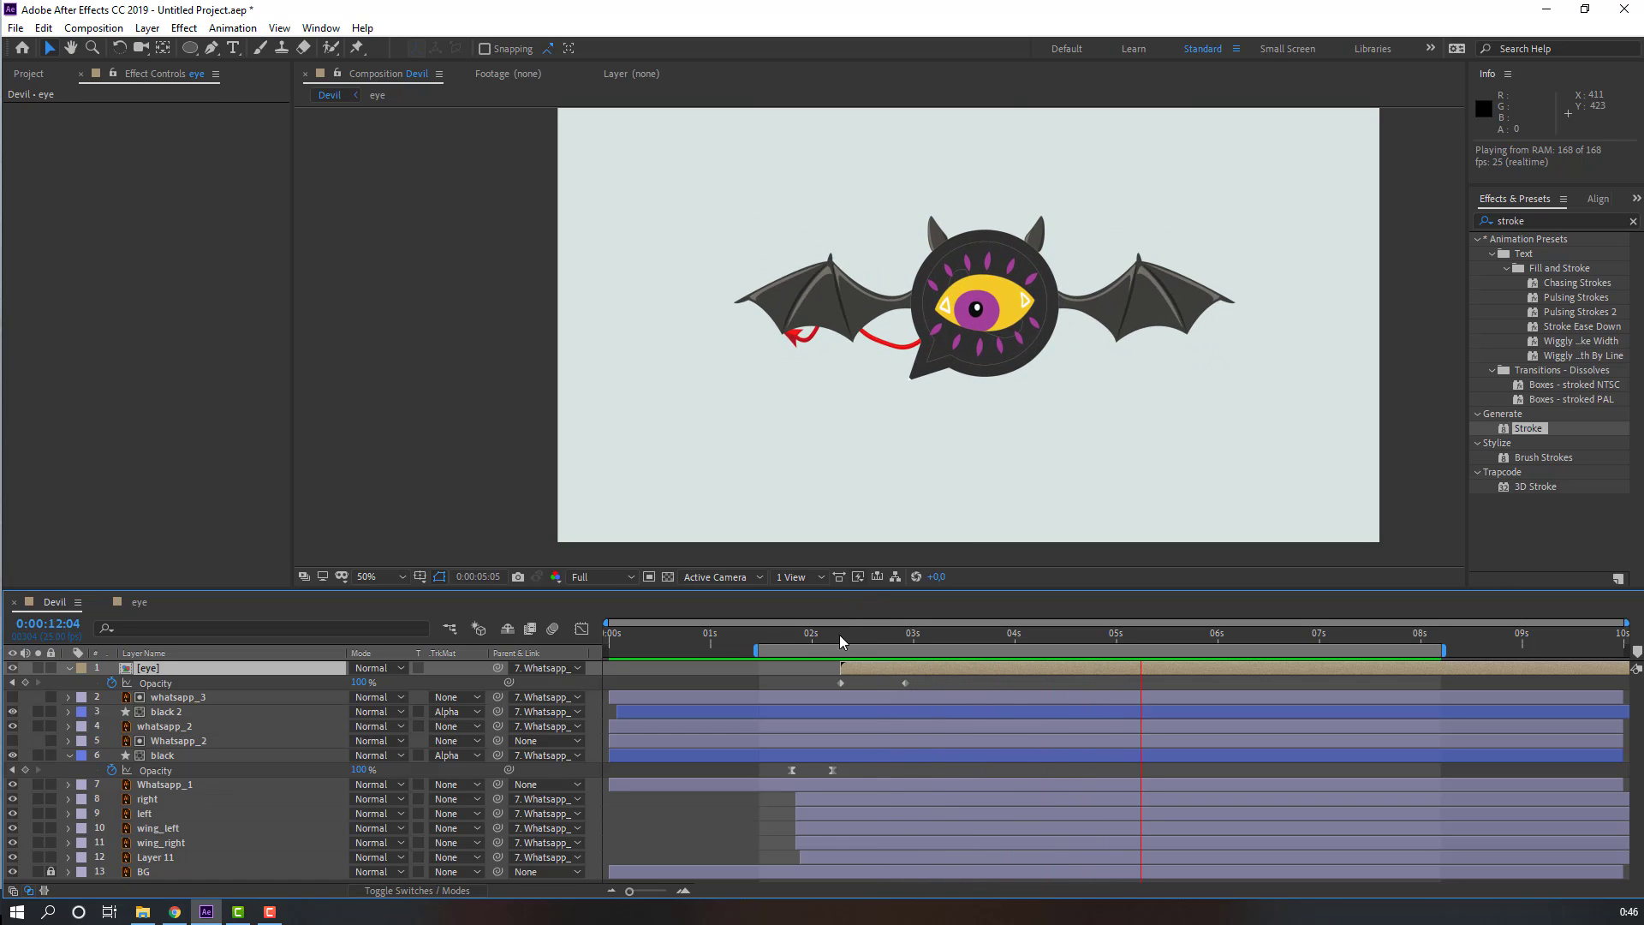
pyautogui.moveTo(789, 634); pyautogui.dragTo(824, 635)
# Step: Collapse the open layers and draw a flat ellipse about 453 by 45 px beneath the WhatsApp logo at 0s24
pyautogui.click(70, 669)
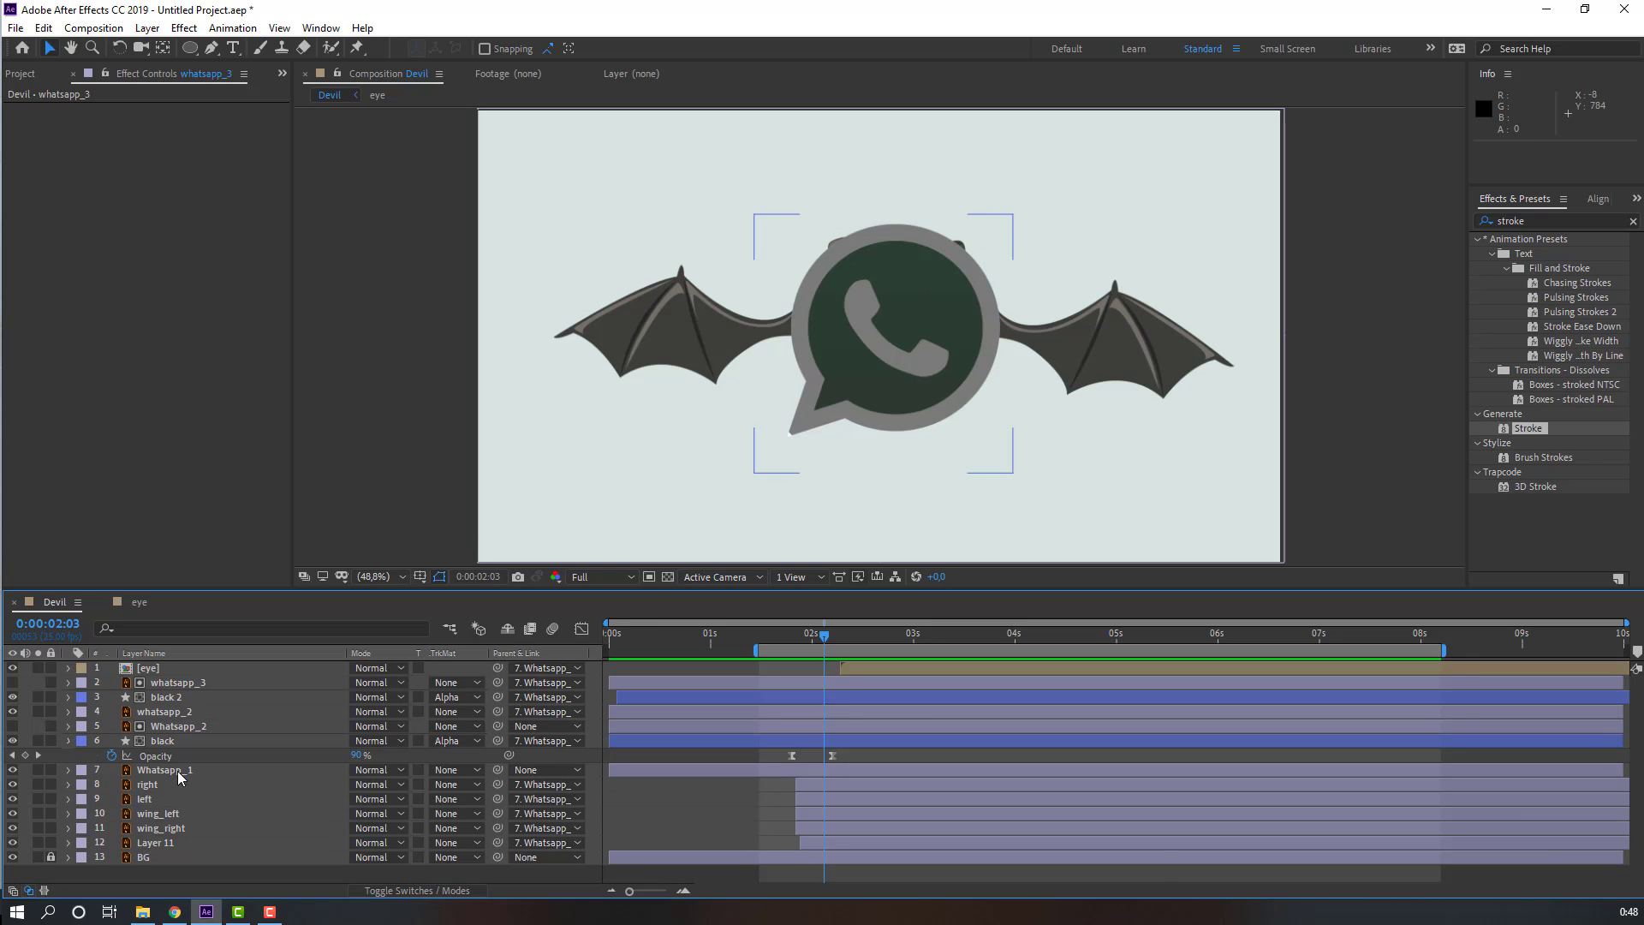
pyautogui.click(69, 741)
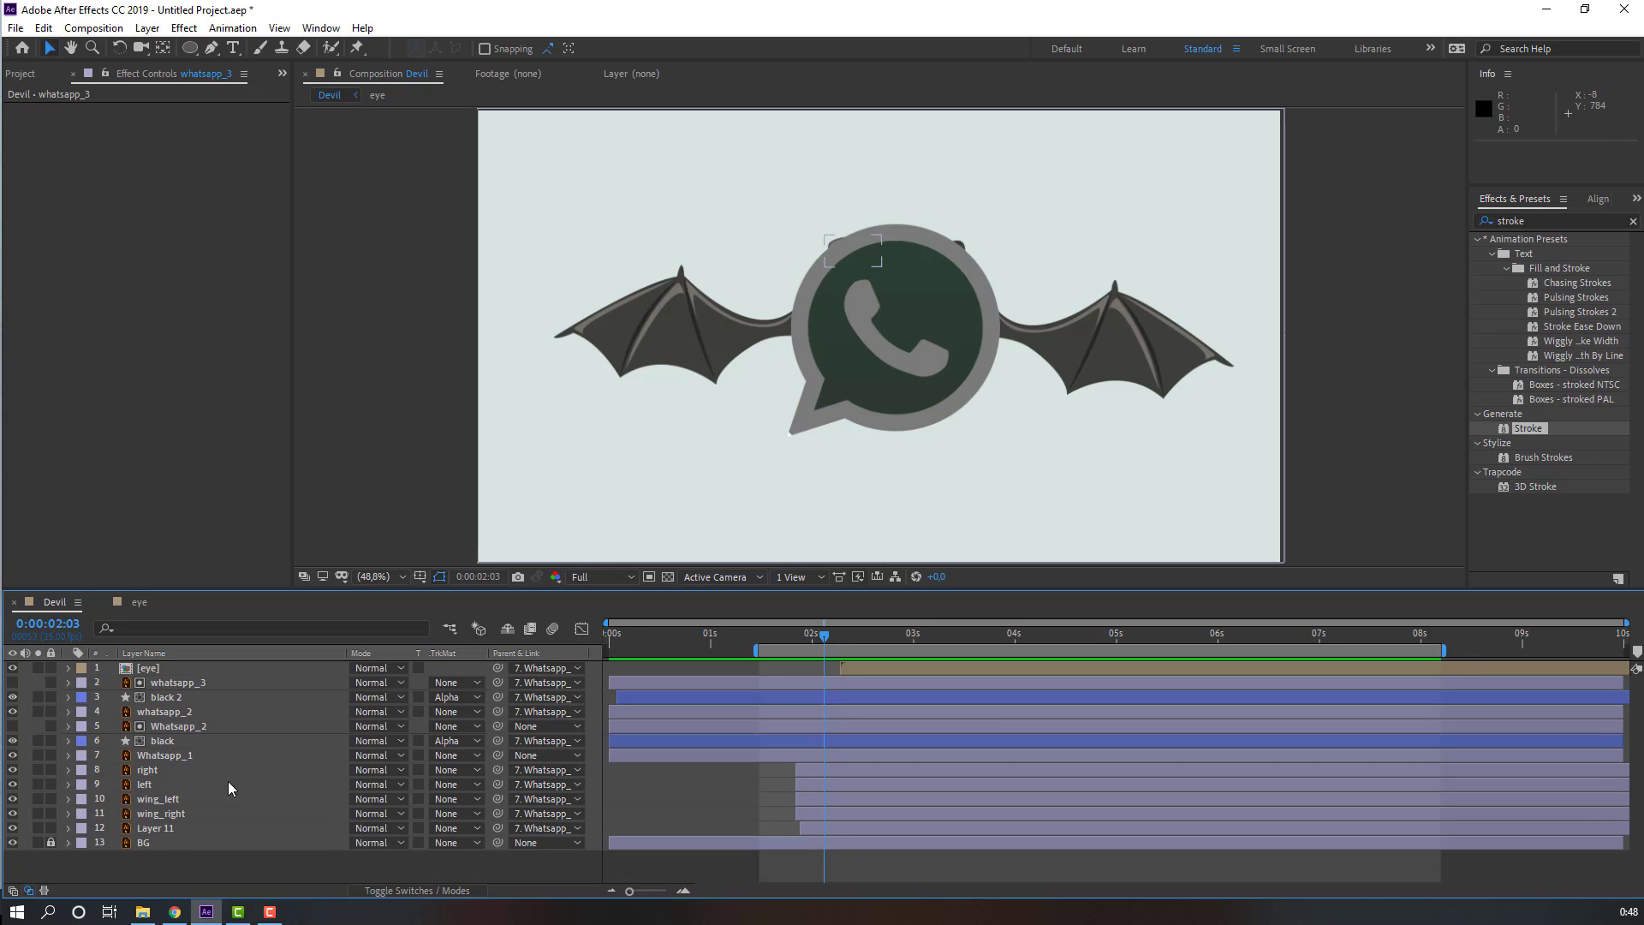
pyautogui.click(190, 48)
pyautogui.click(239, 85)
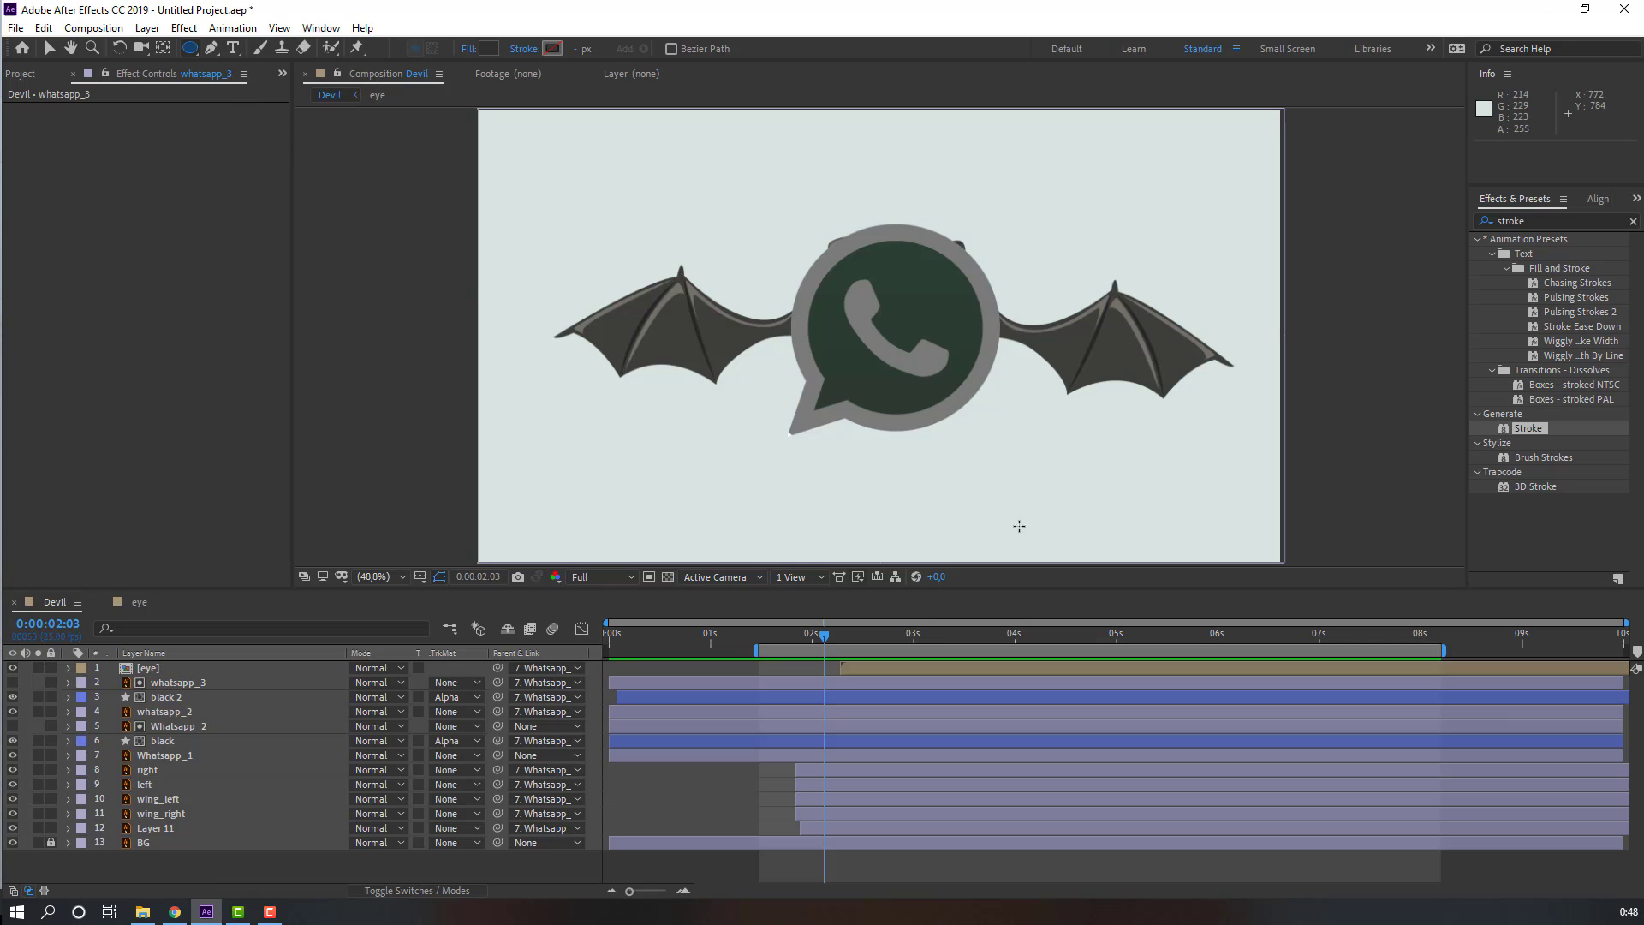
pyautogui.moveTo(855, 459); pyautogui.dragTo(796, 415)
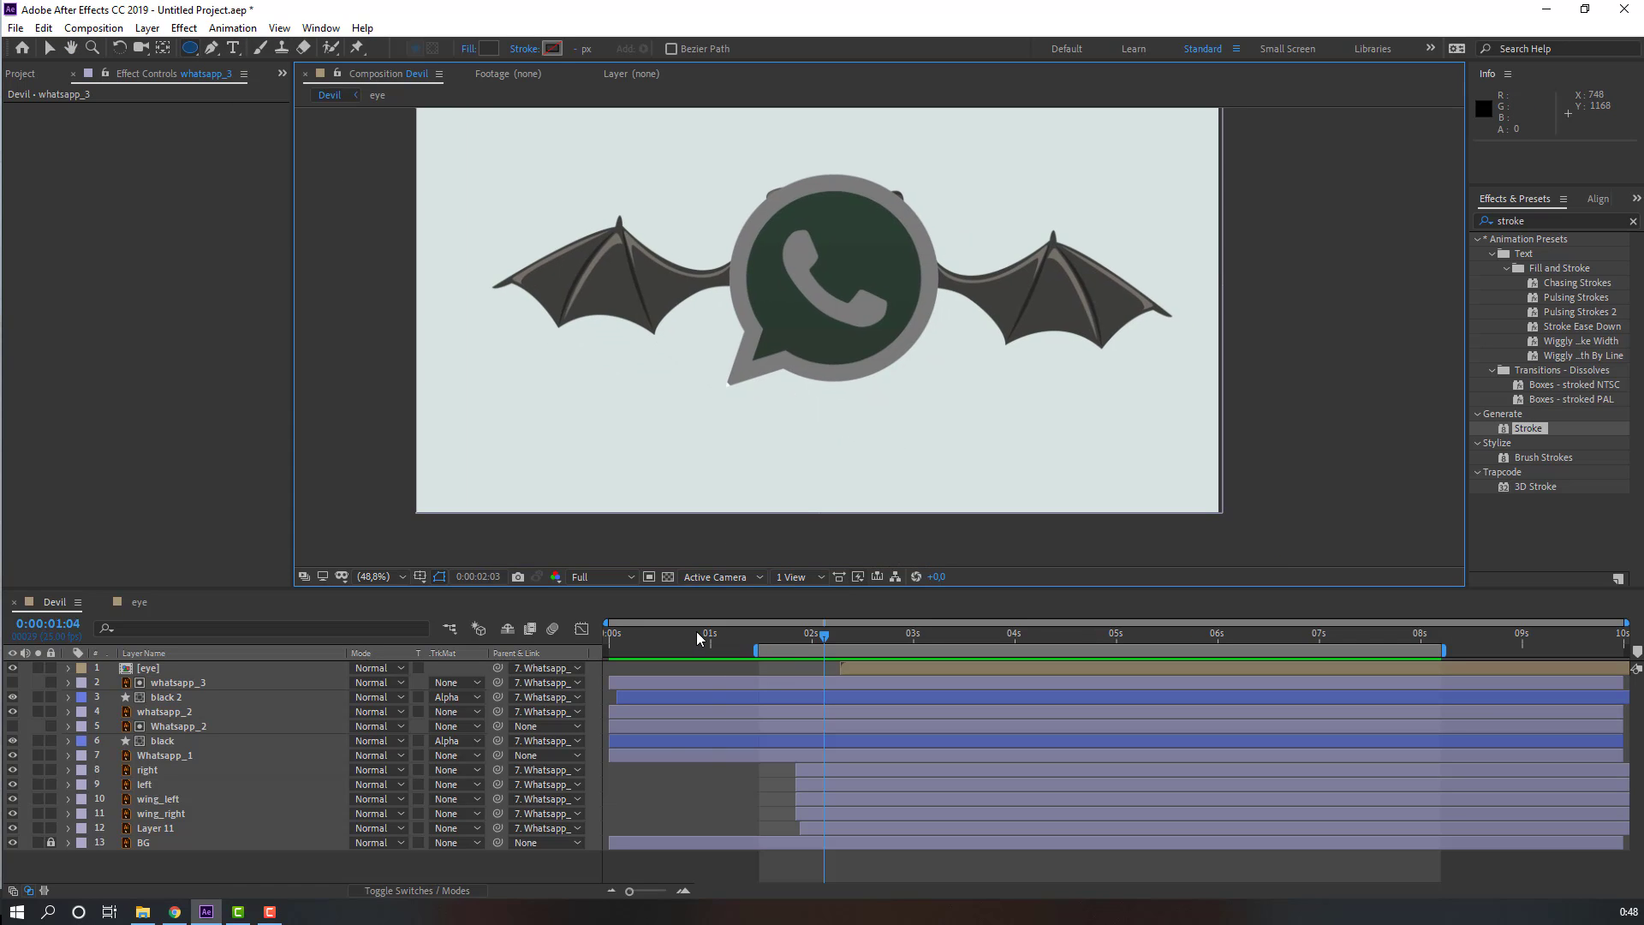
pyautogui.moveTo(701, 635); pyautogui.dragTo(708, 635)
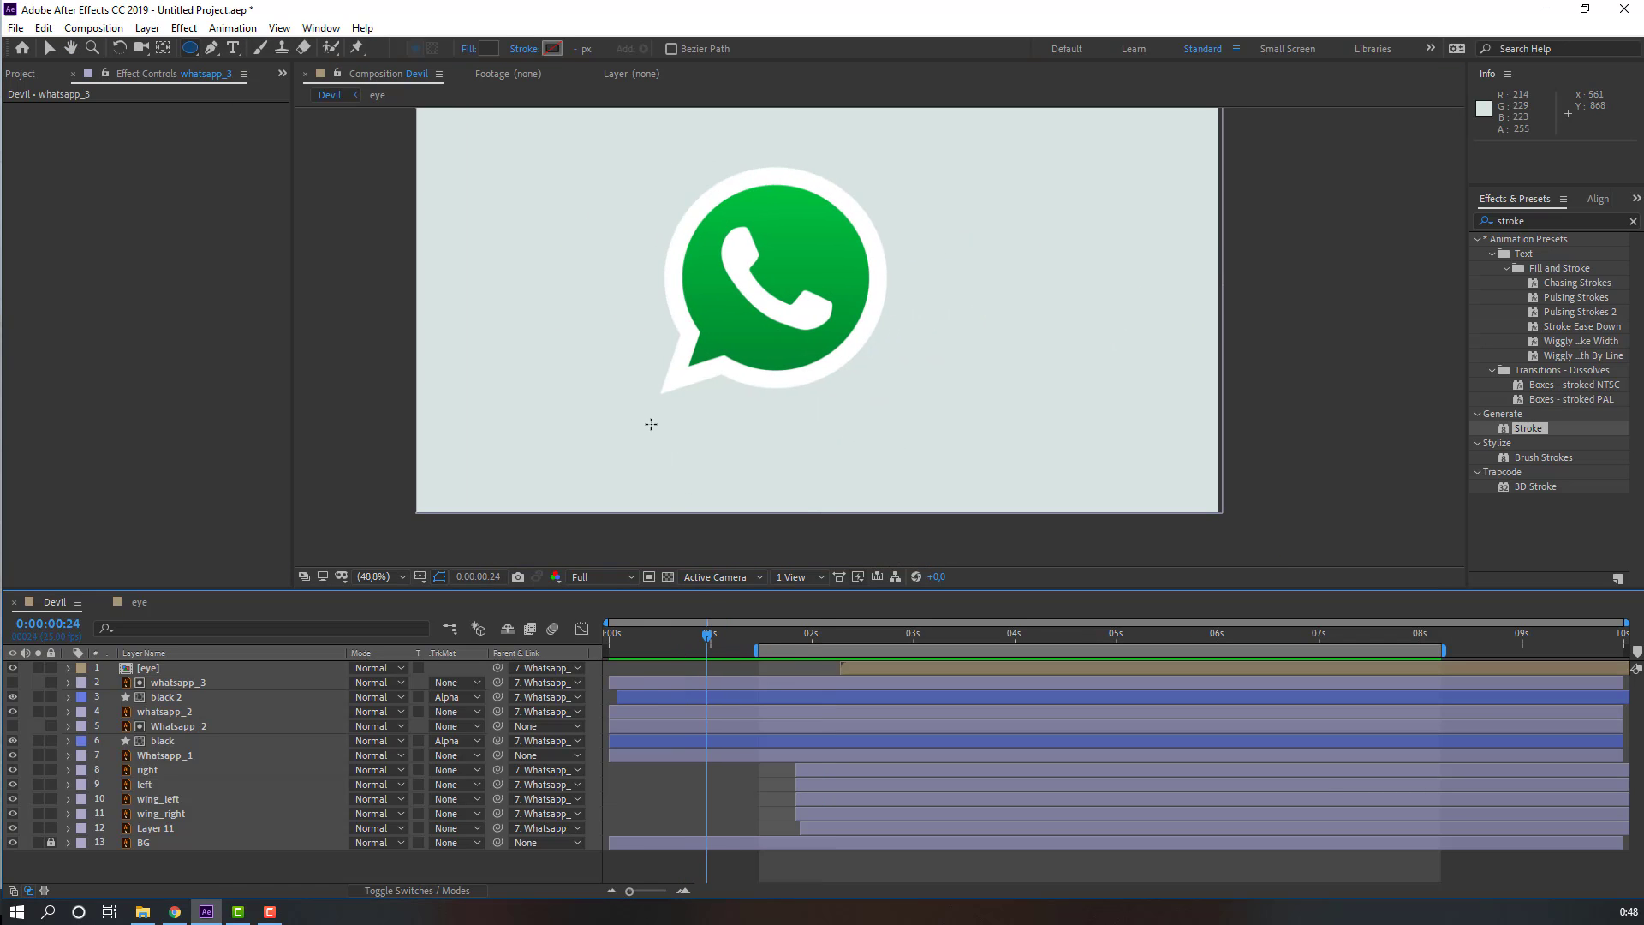
pyautogui.moveTo(652, 424)
pyautogui.mouseDown()
pyautogui.moveTo(865, 442)
pyautogui.moveTo(842, 442)
pyautogui.mouseUp()
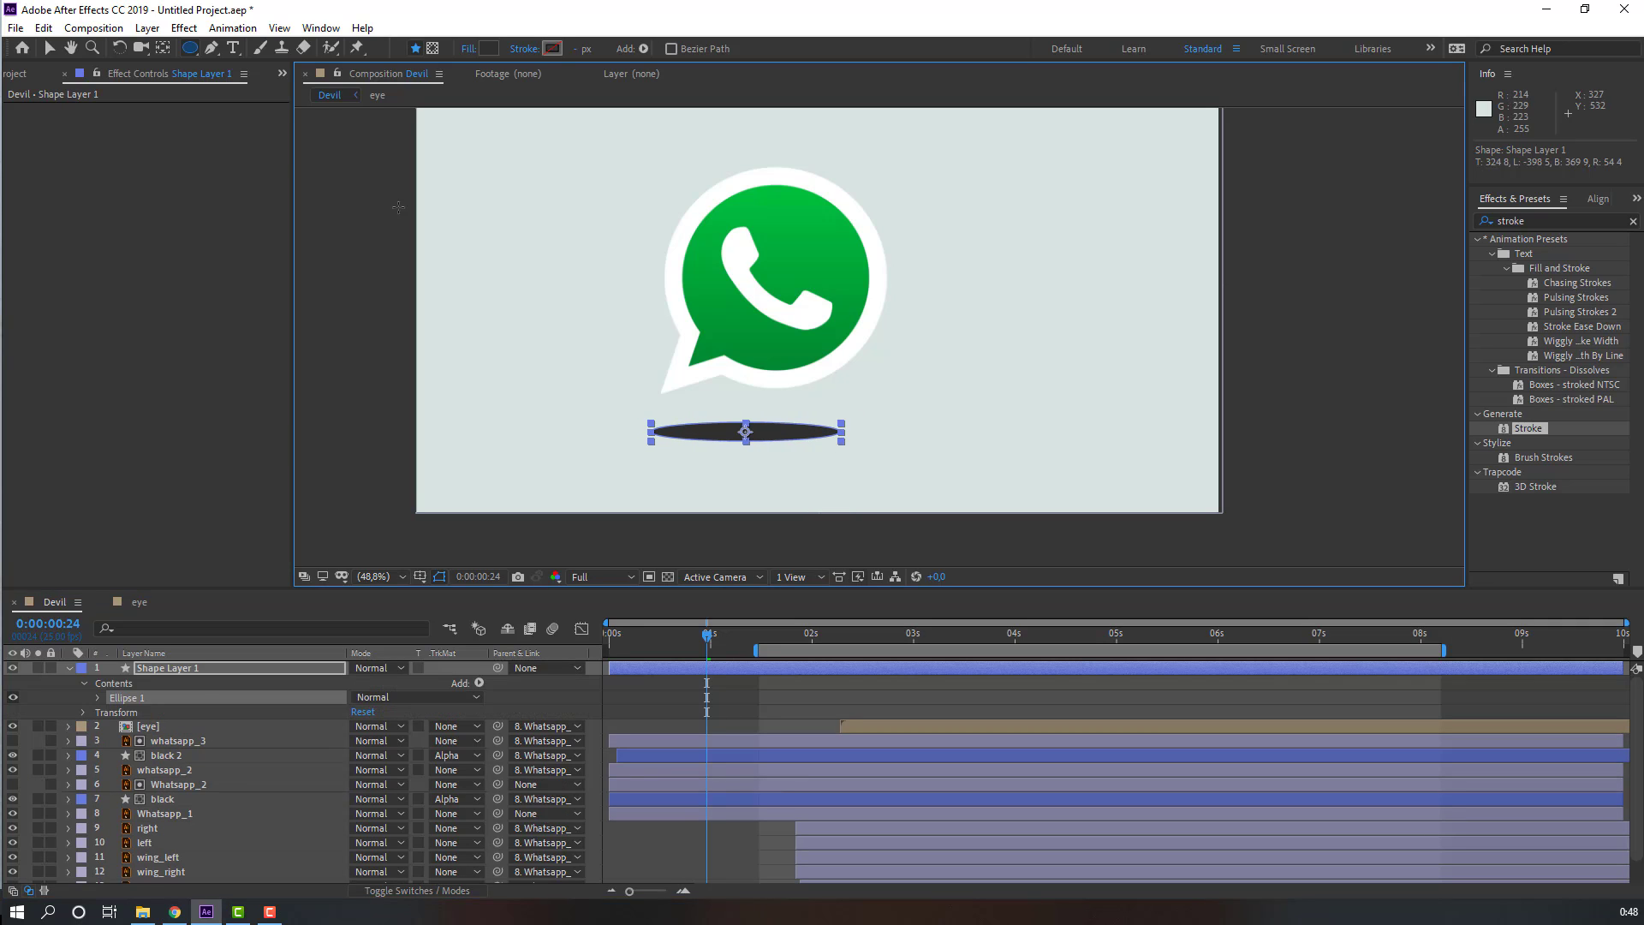
# Step: Set the ellipse's fill colour to CBD5D0, a slightly darker tone of the background
pyautogui.click(56, 49)
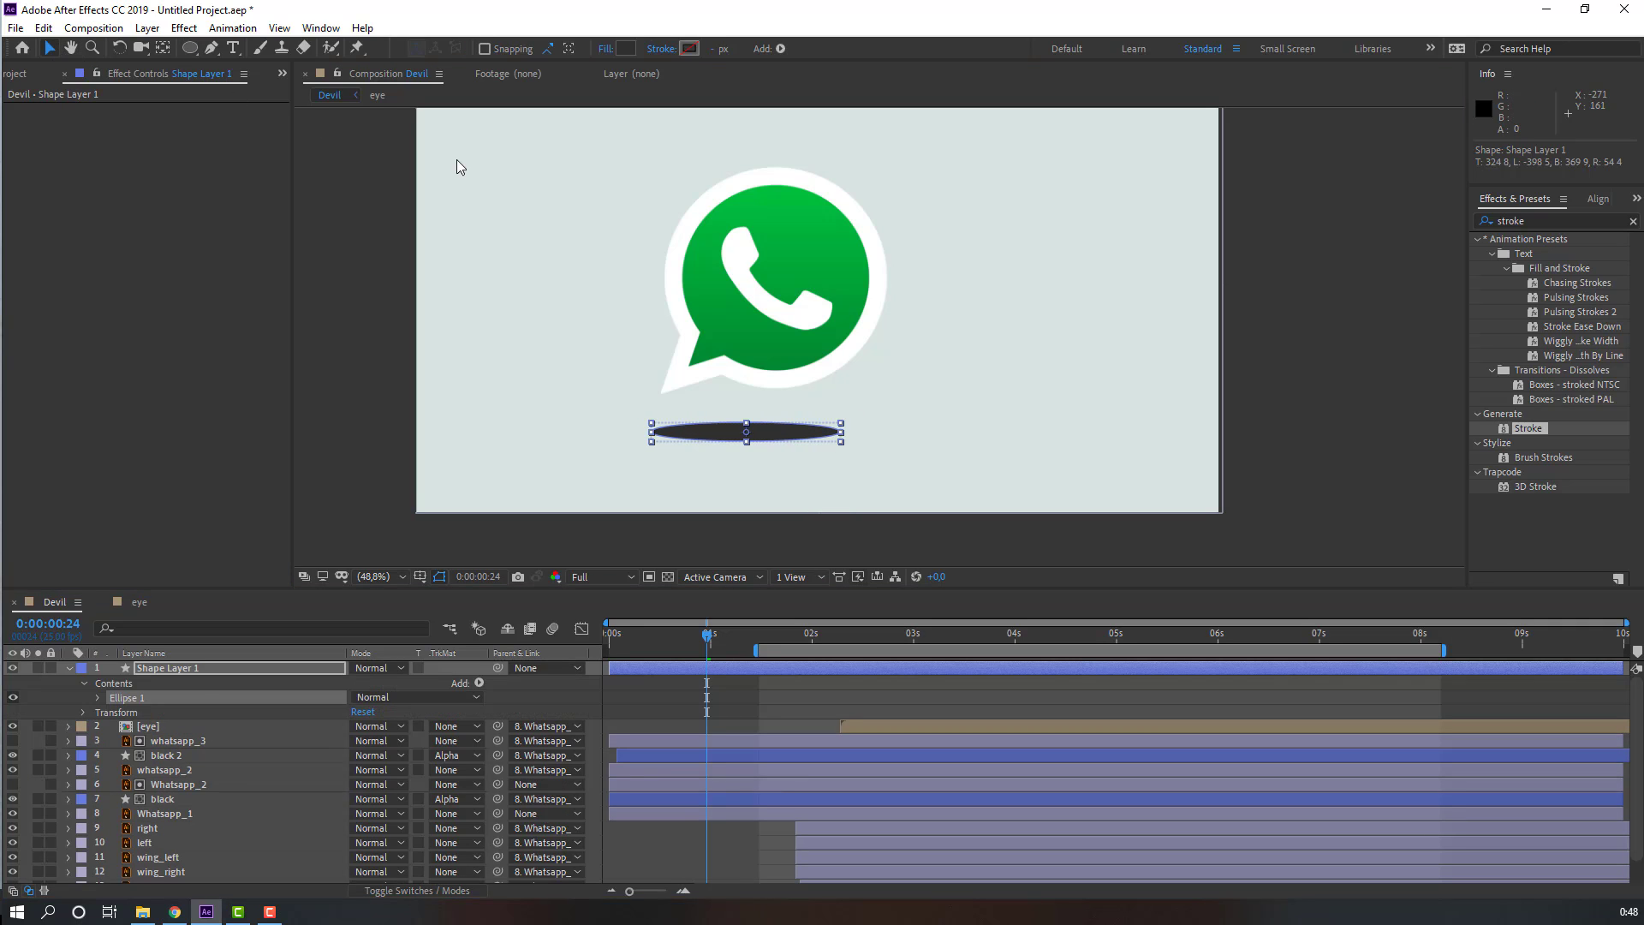
pyautogui.click(628, 48)
pyautogui.click(471, 491)
pyautogui.click(582, 456)
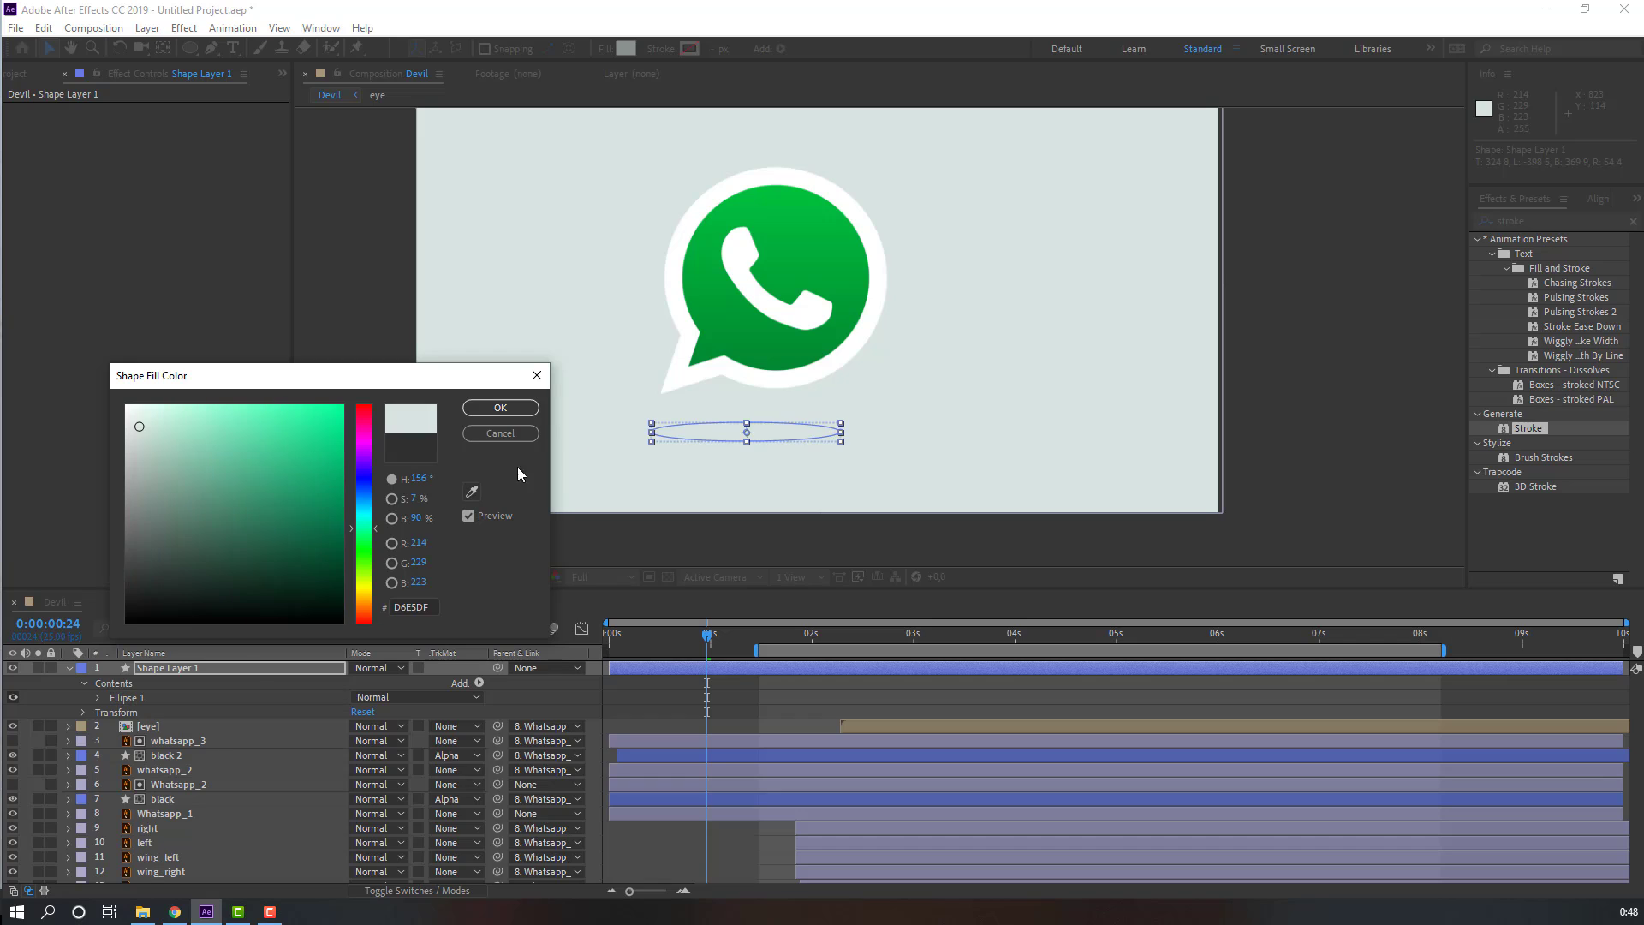
pyautogui.moveTo(137, 428); pyautogui.dragTo(137, 440)
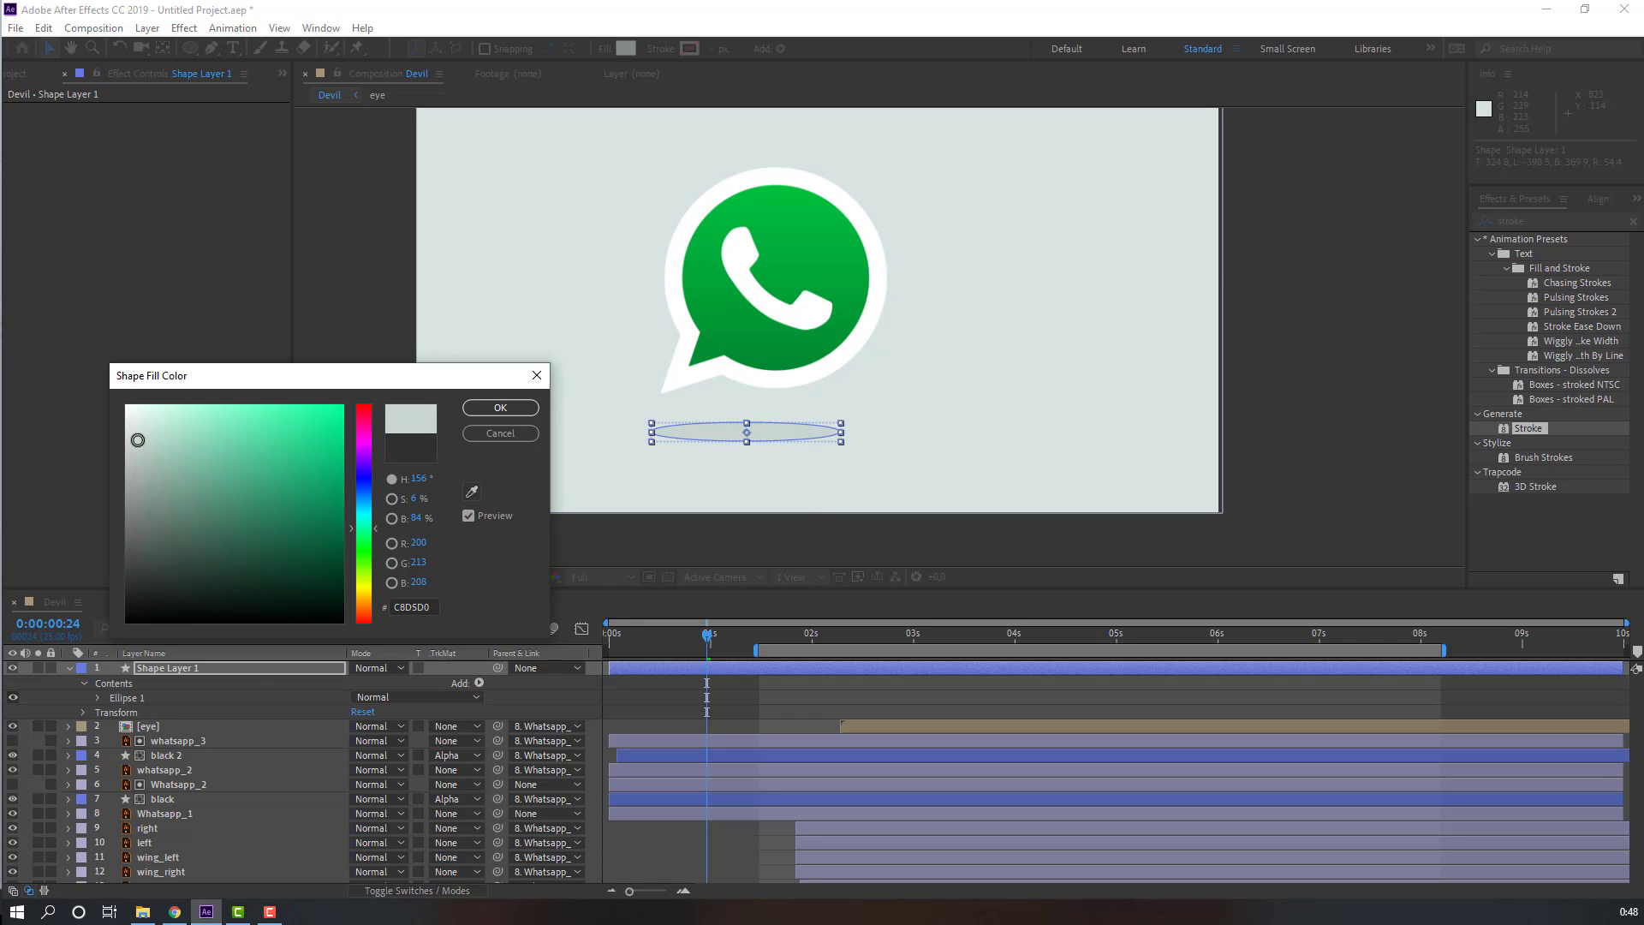
pyautogui.click(500, 408)
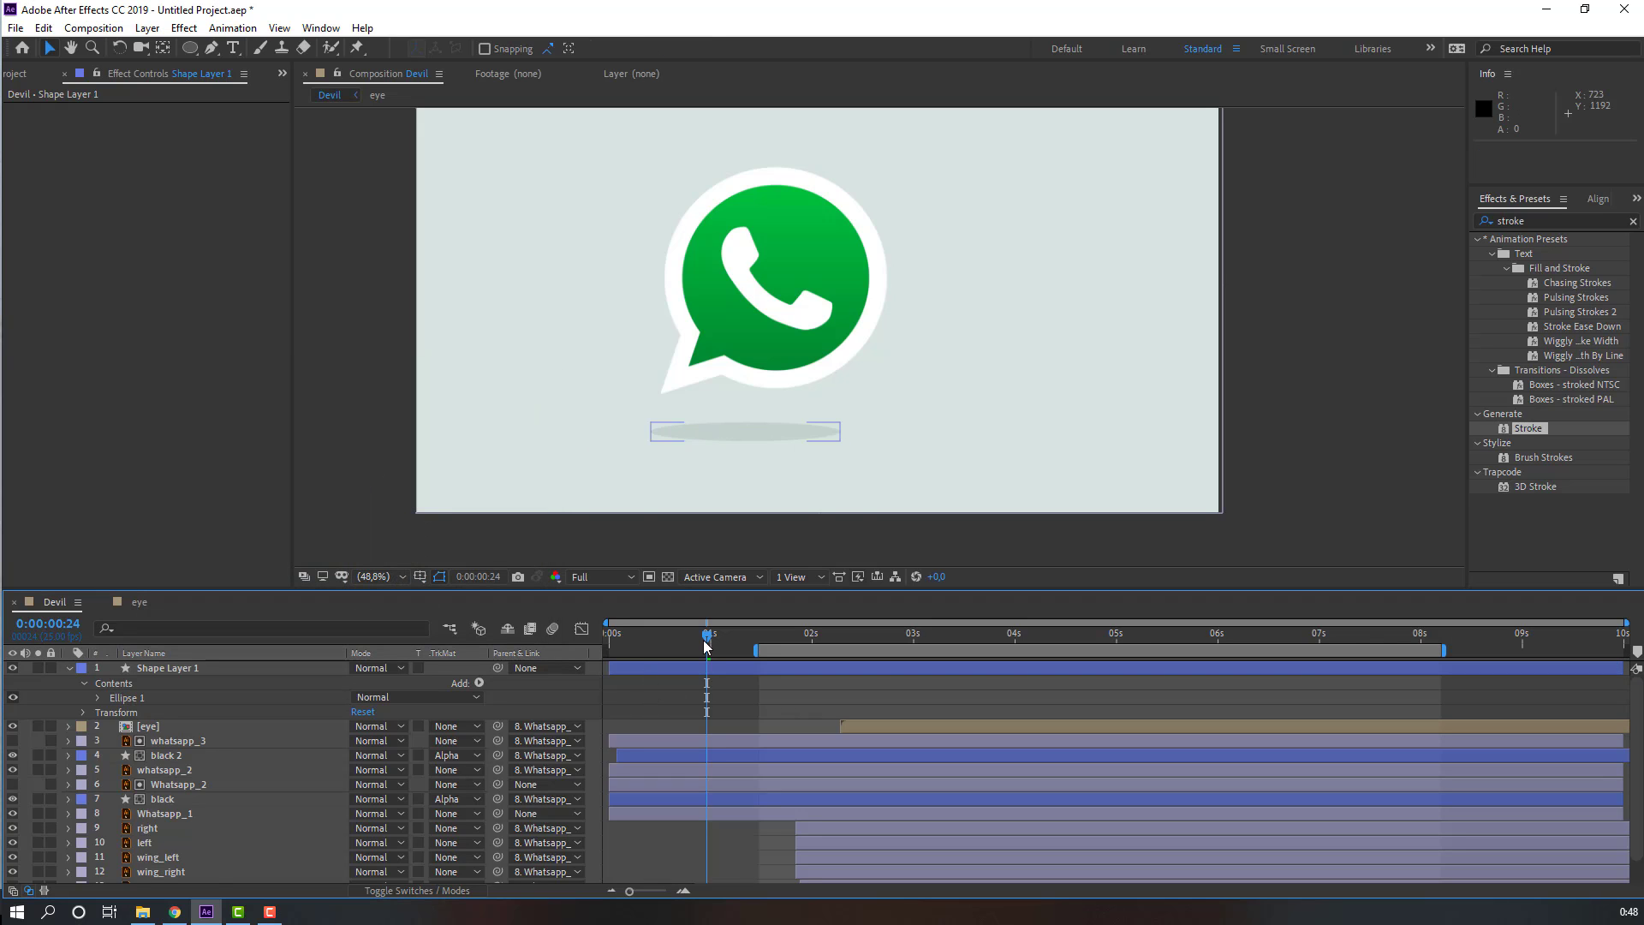
# Step: Nudge the ellipse slightly down and right under the logo and parent it to the Whatsapp_1 layer
pyautogui.click(768, 431)
pyautogui.moveTo(769, 431); pyautogui.dragTo(801, 458)
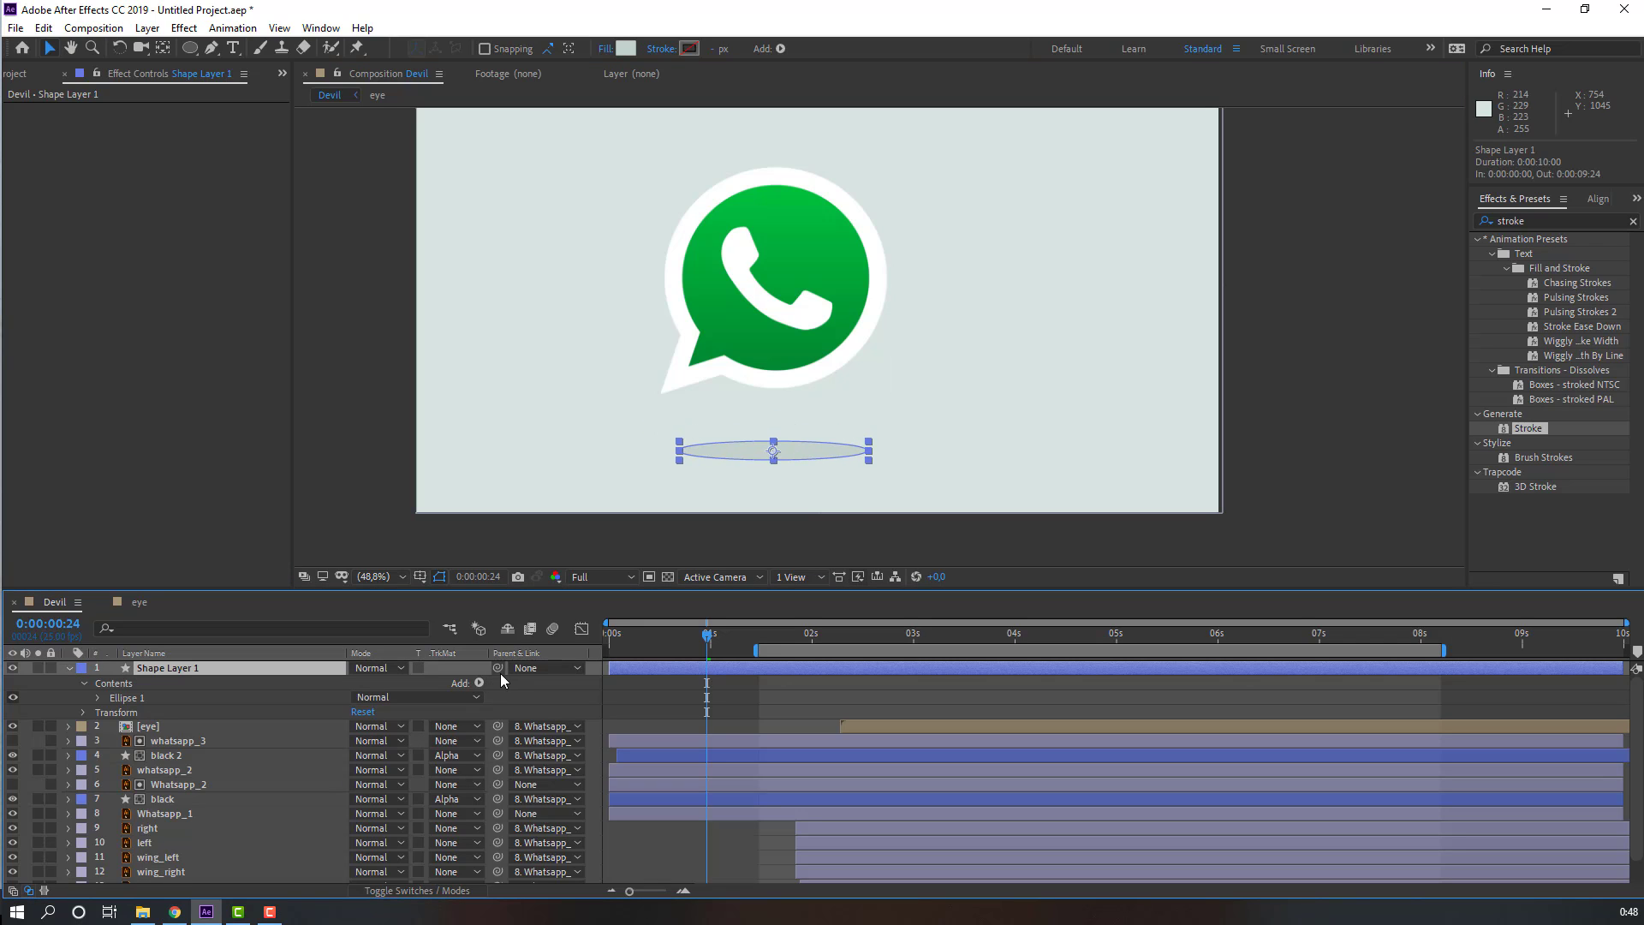
pyautogui.moveTo(498, 668); pyautogui.dragTo(171, 814)
# Step: Rename the new shape layer to shadow
pyautogui.click(167, 679)
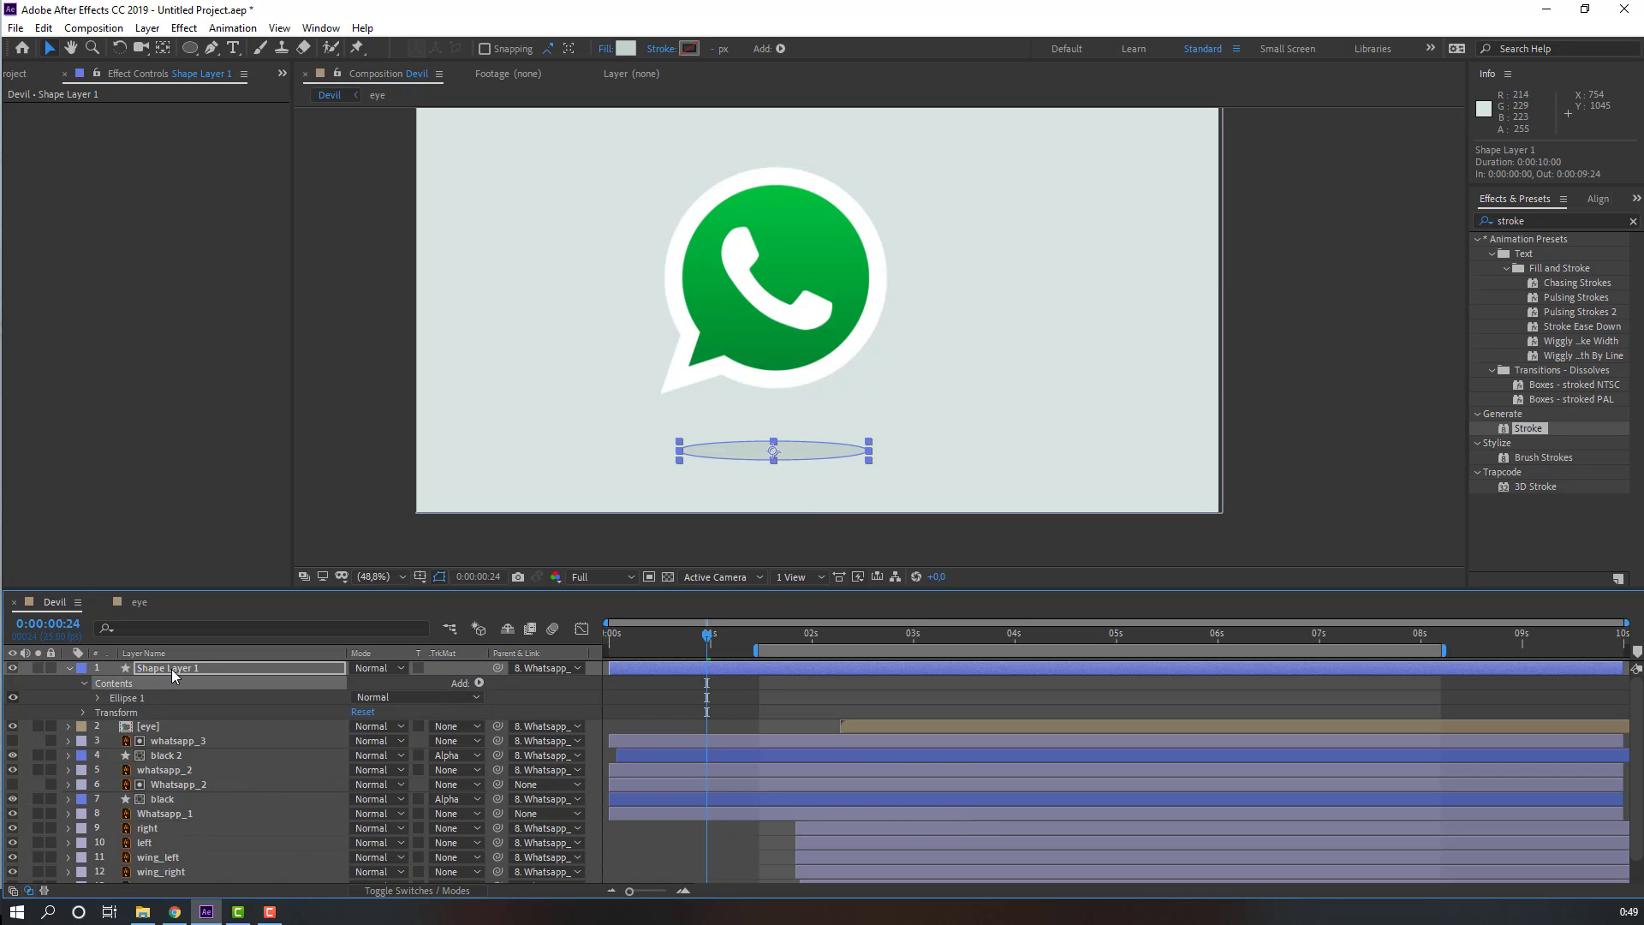
pyautogui.click(171, 670)
pyautogui.press('Return')
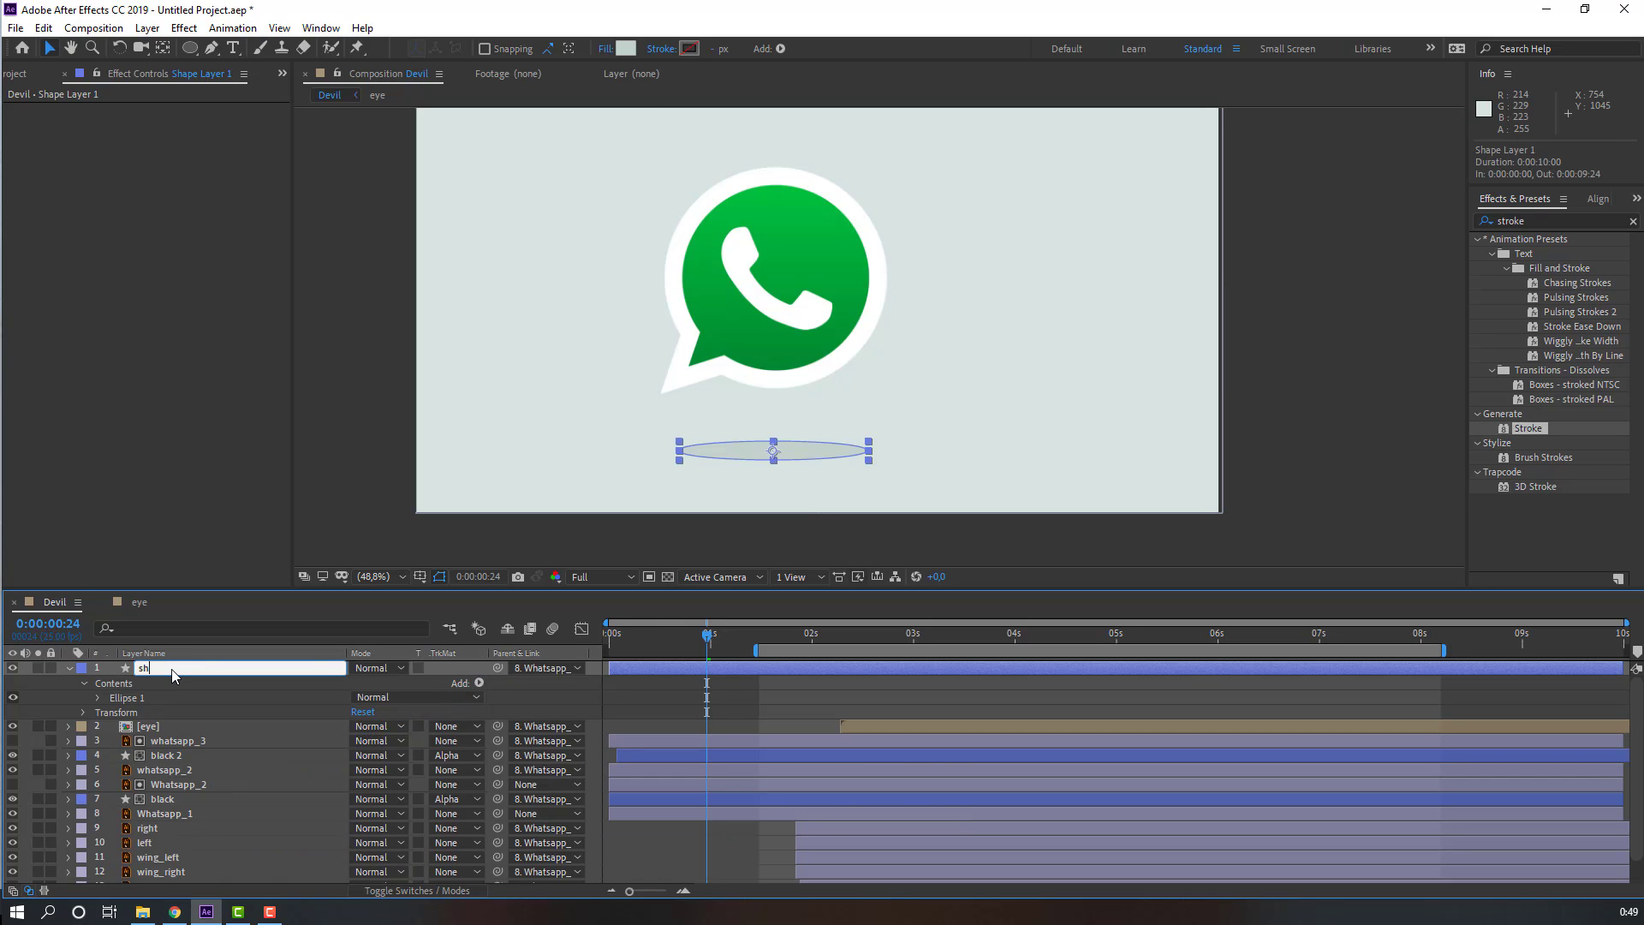
pyautogui.write('shadow')
pyautogui.press('Return')
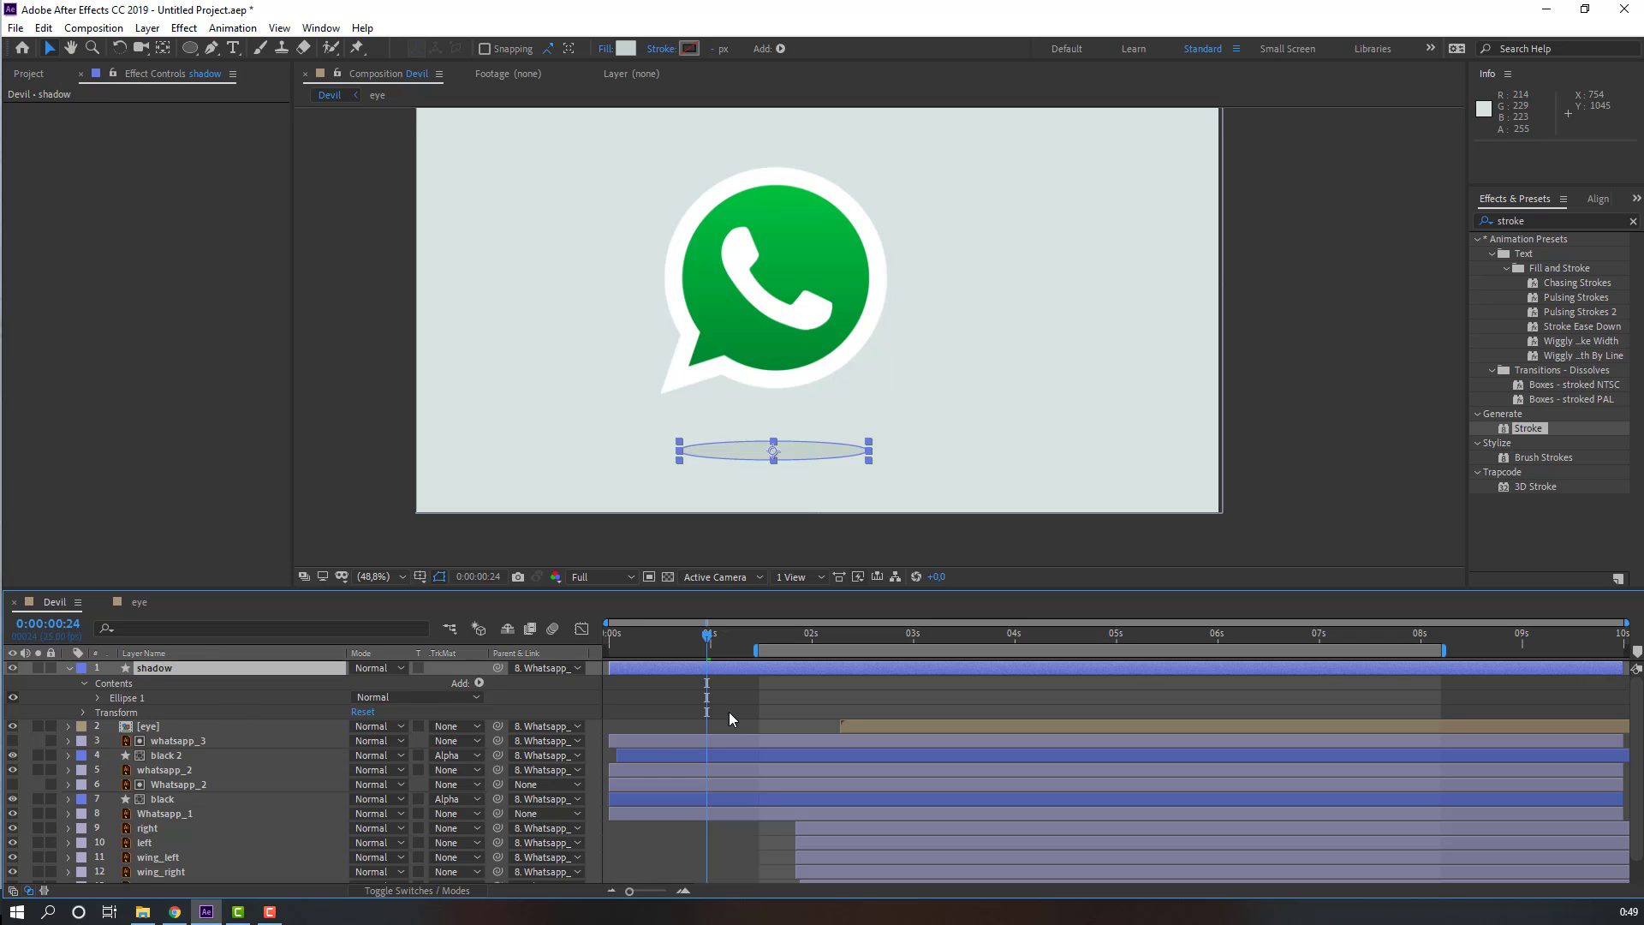
# Step: Preview the Devil composition from the start to check the shadow
pyautogui.click(734, 634)
pyautogui.moveTo(732, 632); pyautogui.dragTo(572, 642)
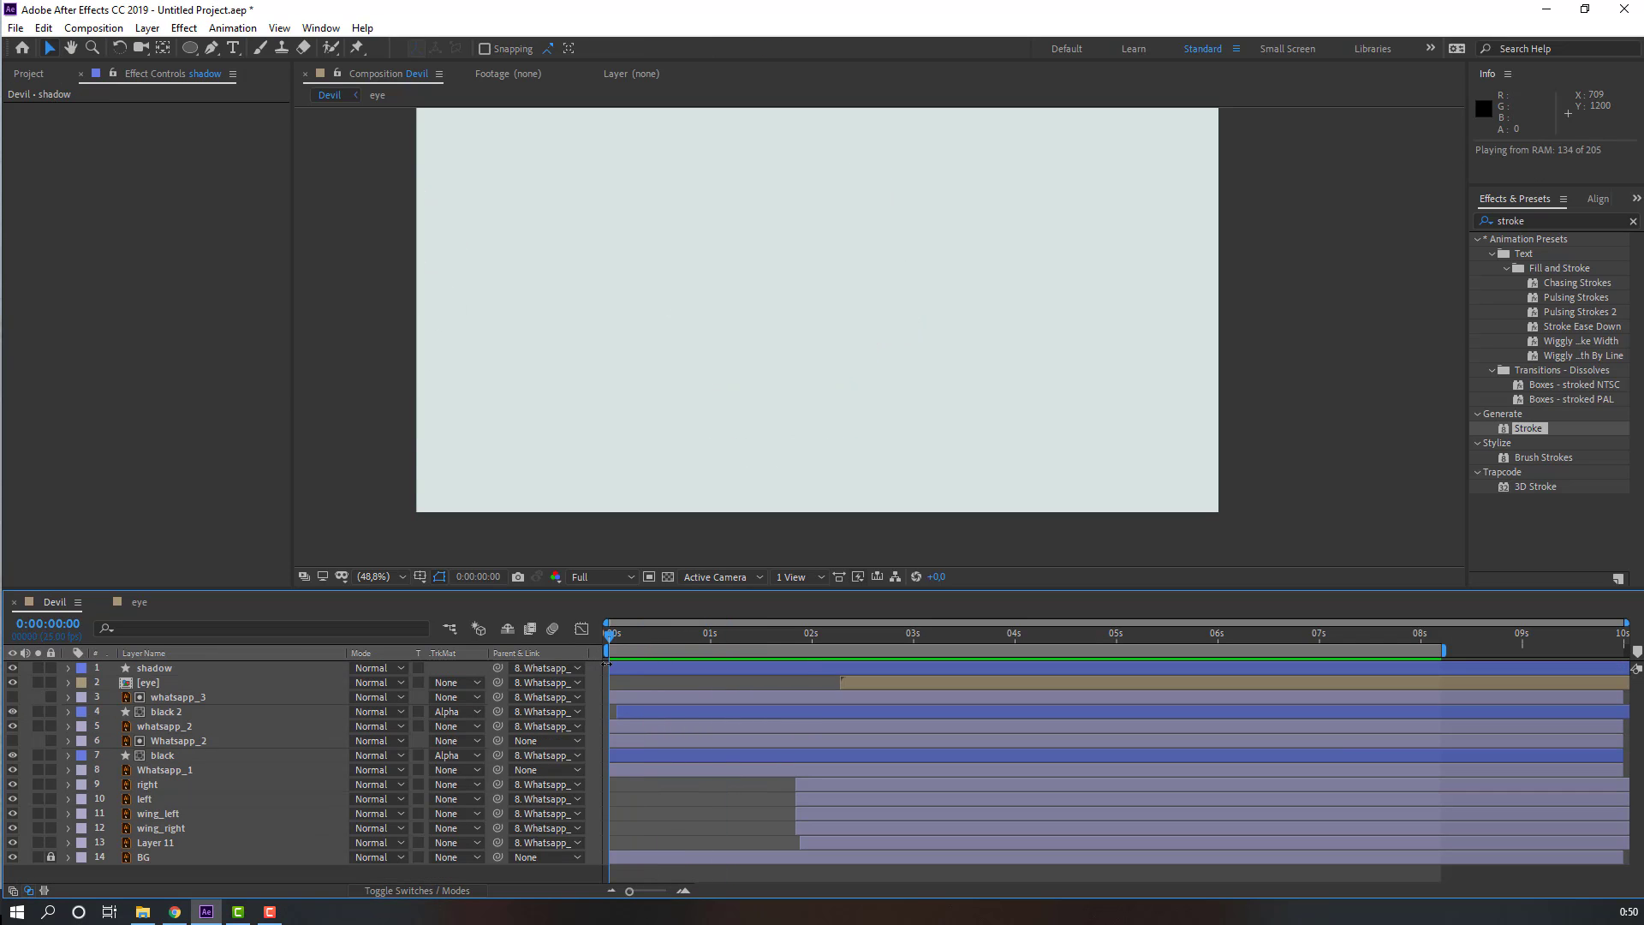
pyautogui.press('space')
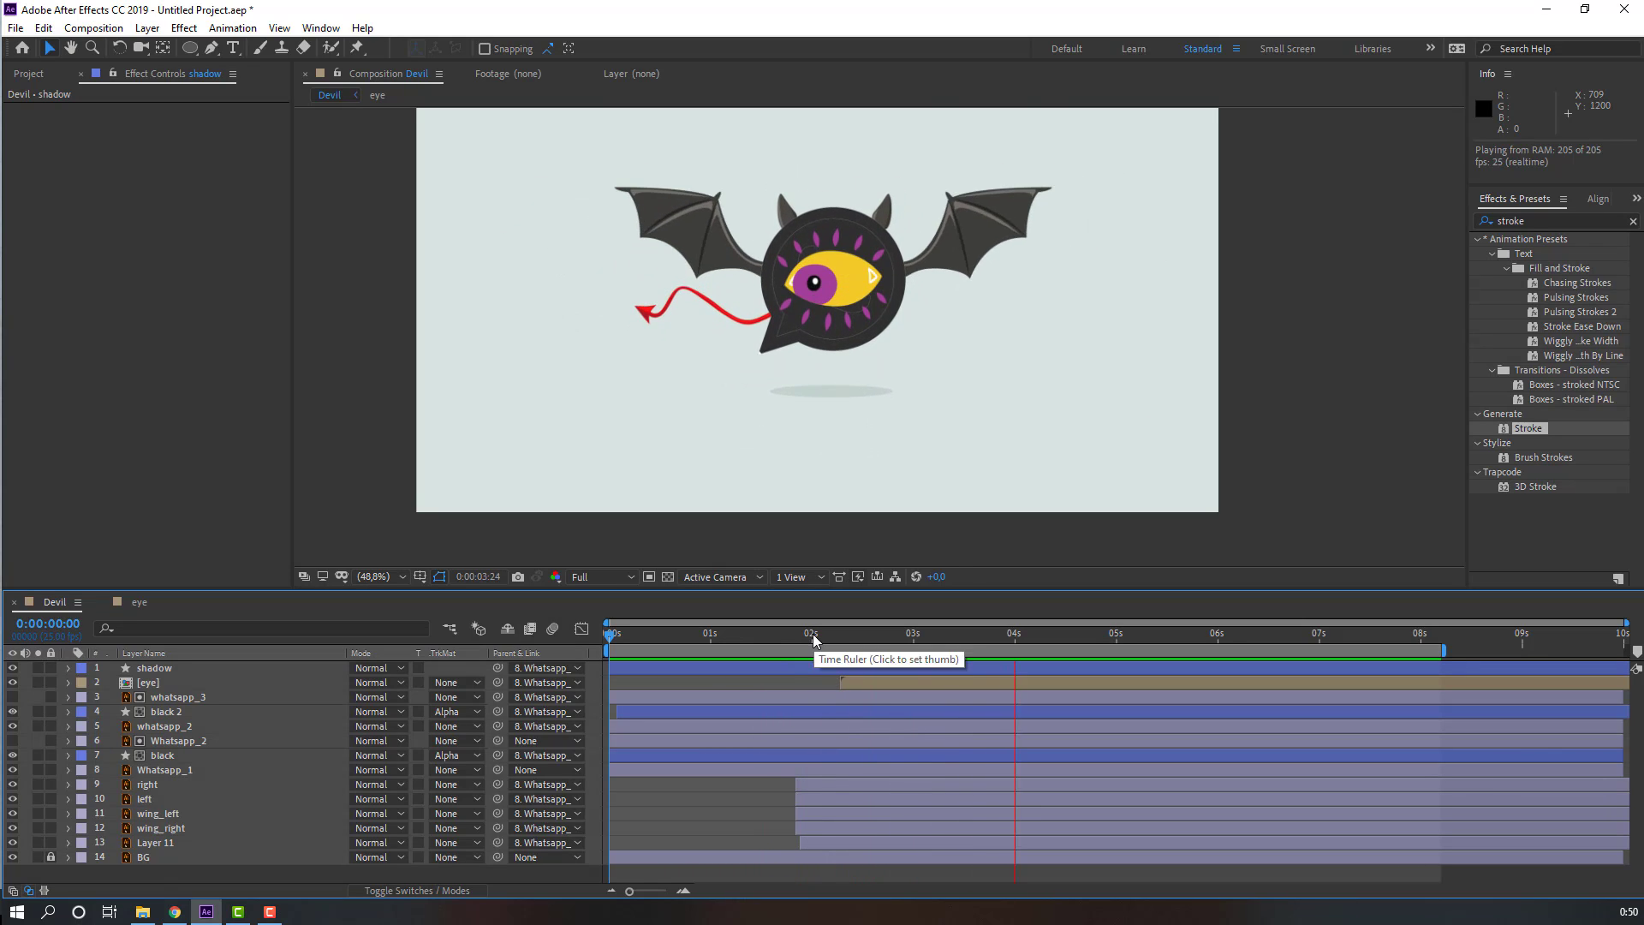
pyautogui.click(755, 635)
pyautogui.click(764, 635)
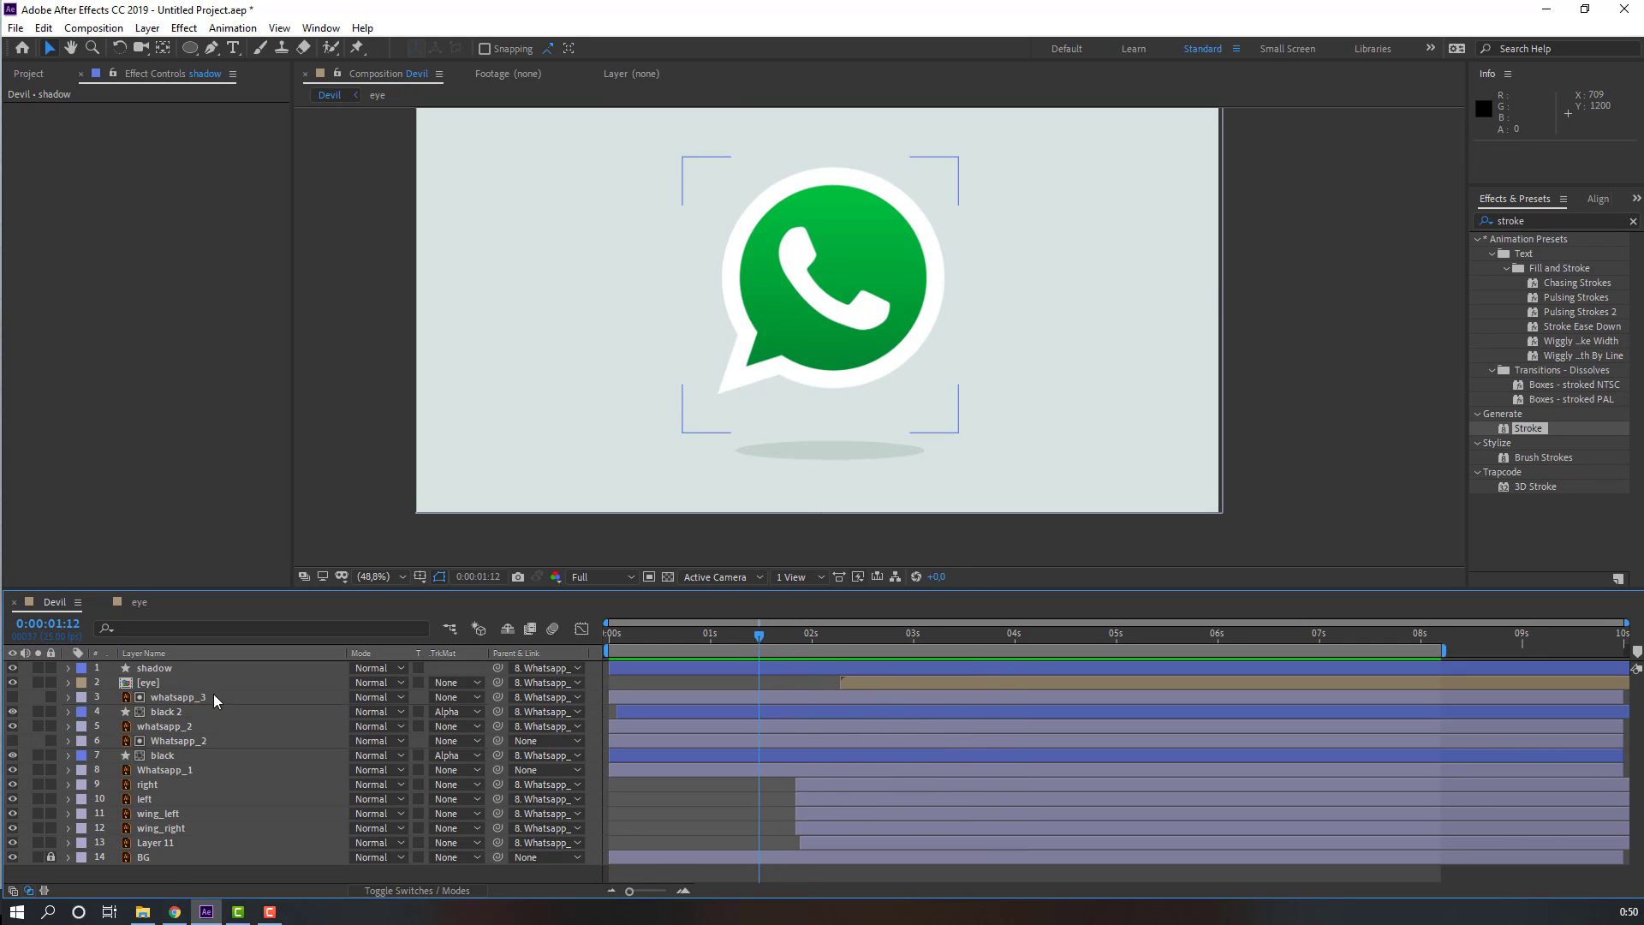
# Step: Split the shadow layer at 1s16
pyautogui.click(168, 664)
pyautogui.moveTo(763, 637)
pyautogui.mouseDown()
pyautogui.moveTo(747, 641)
pyautogui.moveTo(770, 644)
pyautogui.mouseUp()
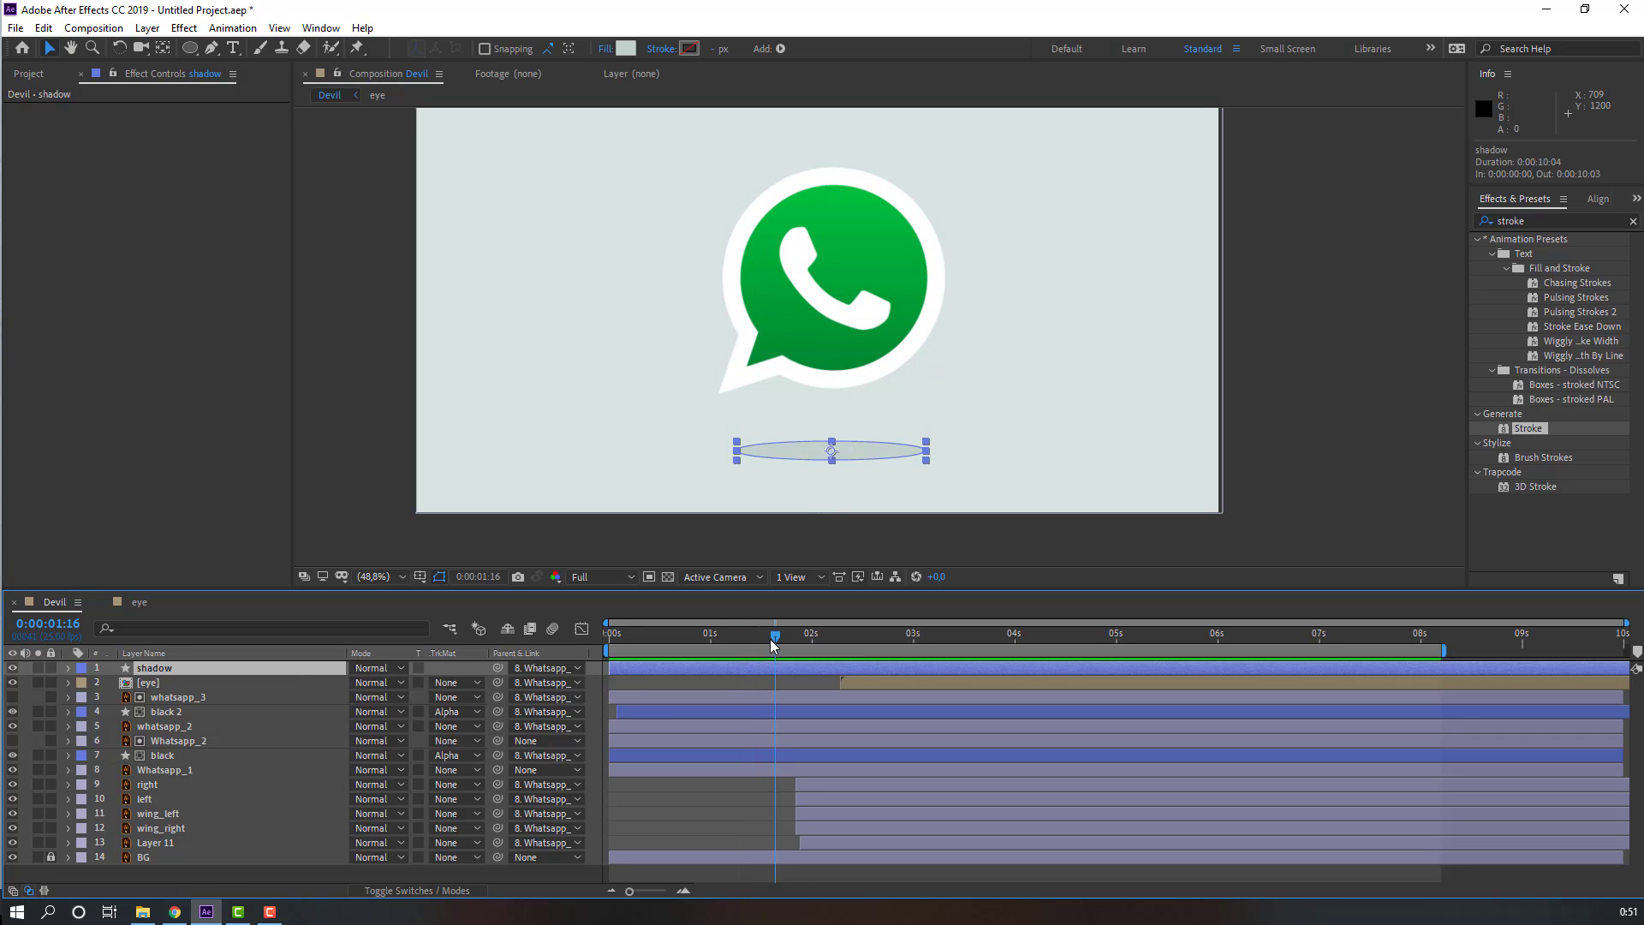
pyautogui.click(43, 29)
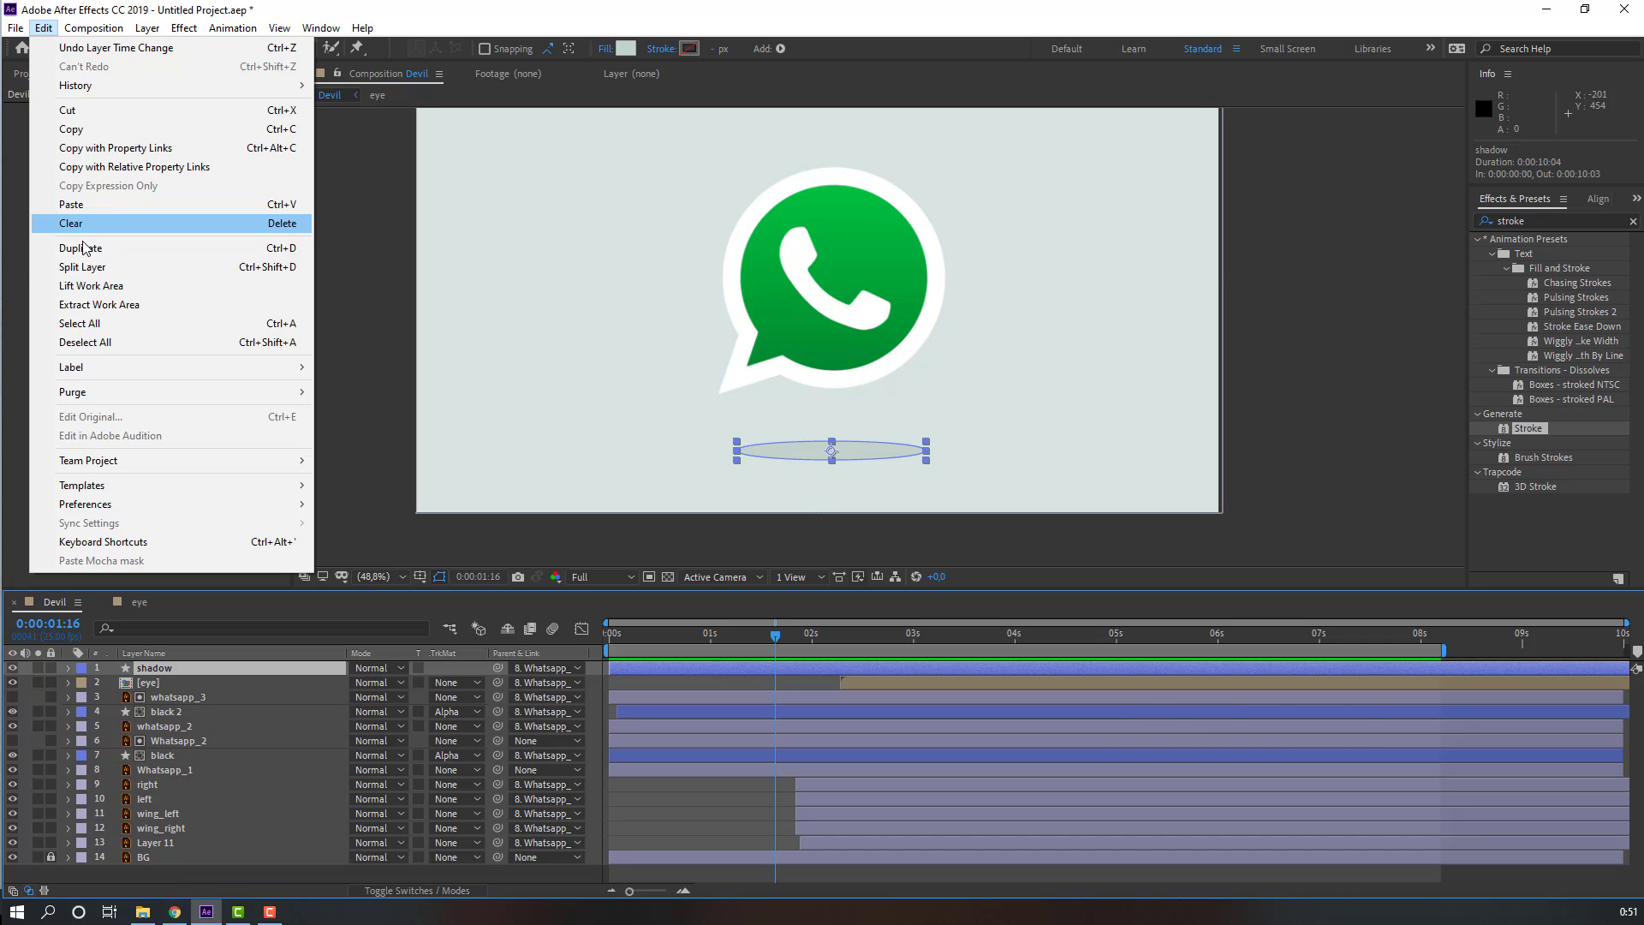
pyautogui.click(272, 267)
# Step: Set shadow 2's parent to None and add Position and Scale keyframes at 1s16
pyautogui.click(529, 668)
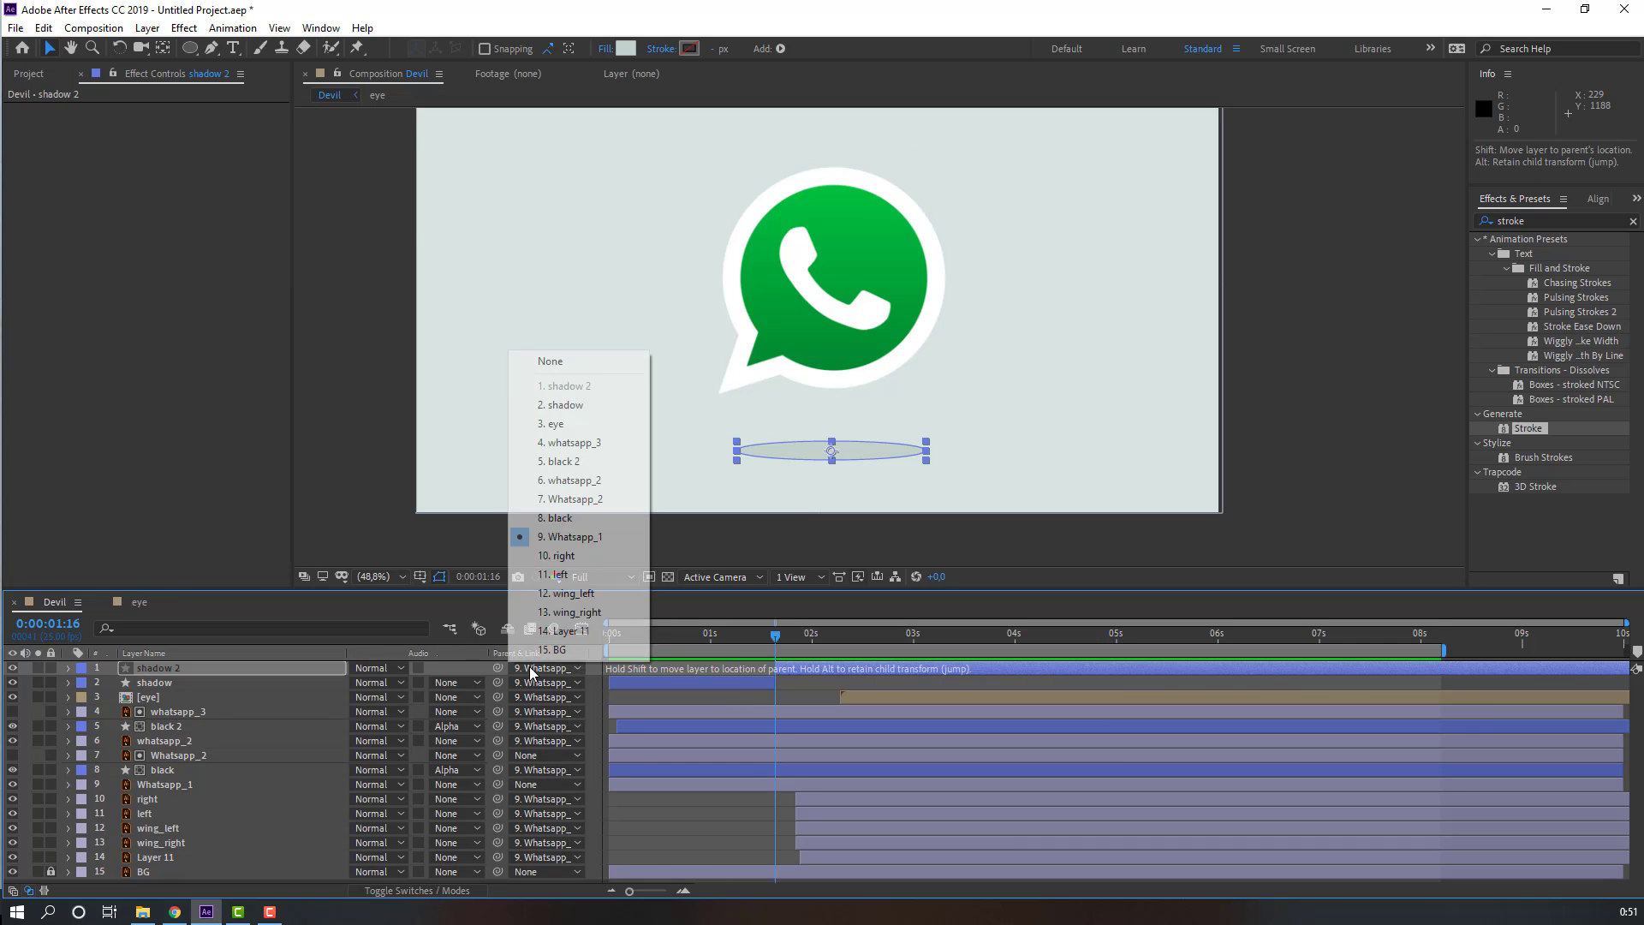
pyautogui.click(569, 368)
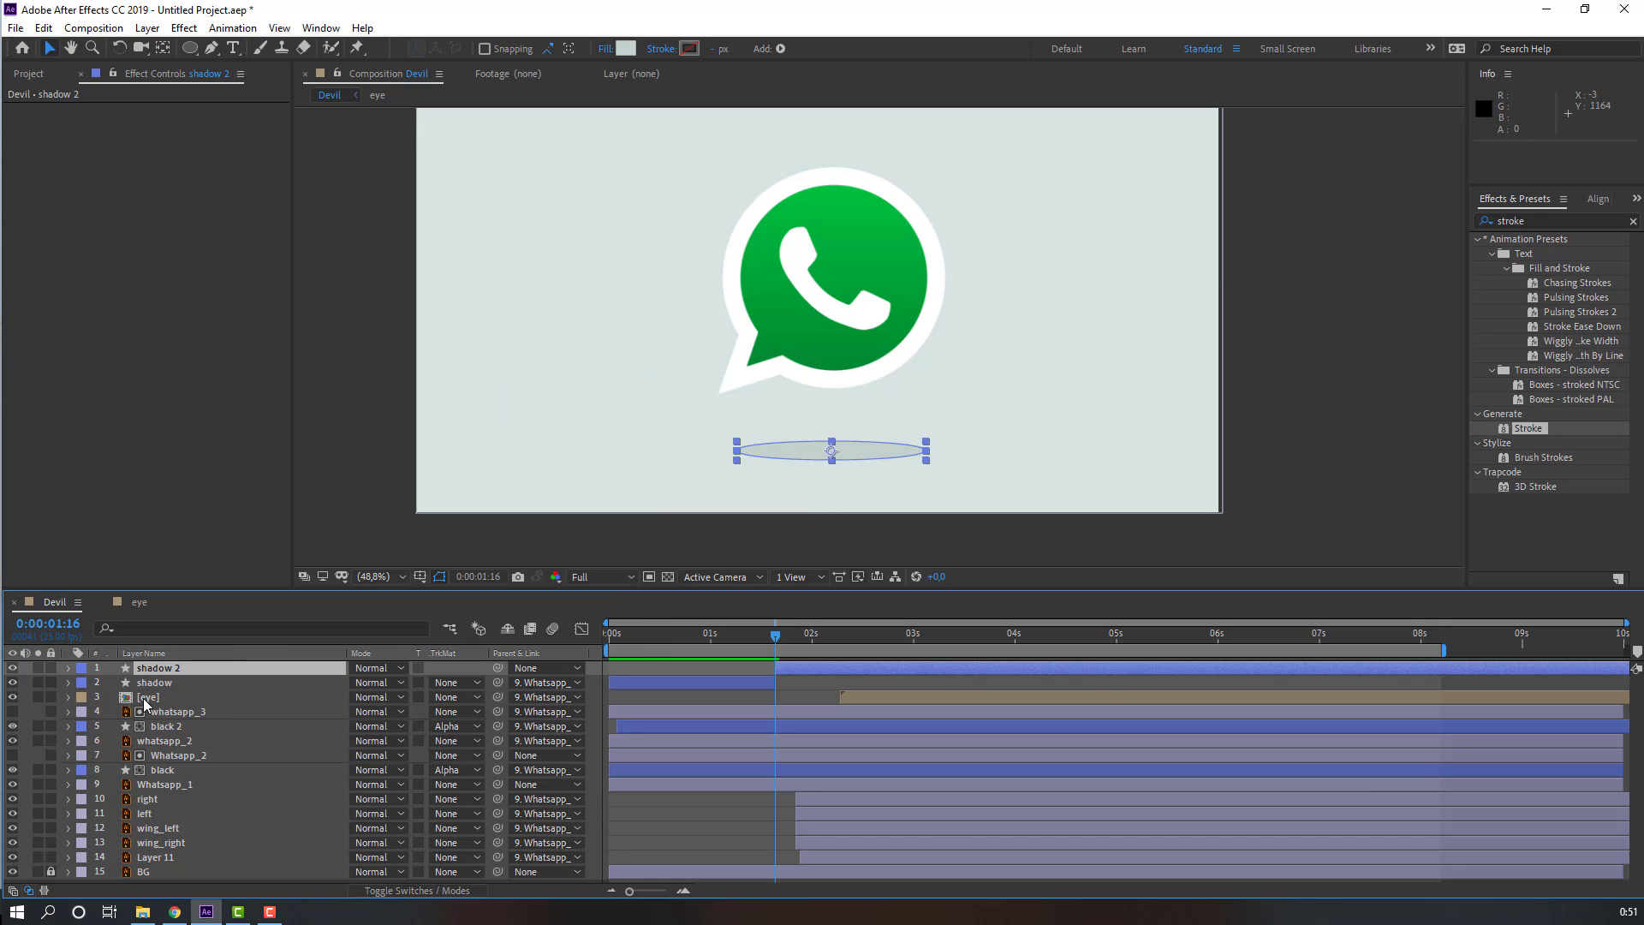
pyautogui.press('p')
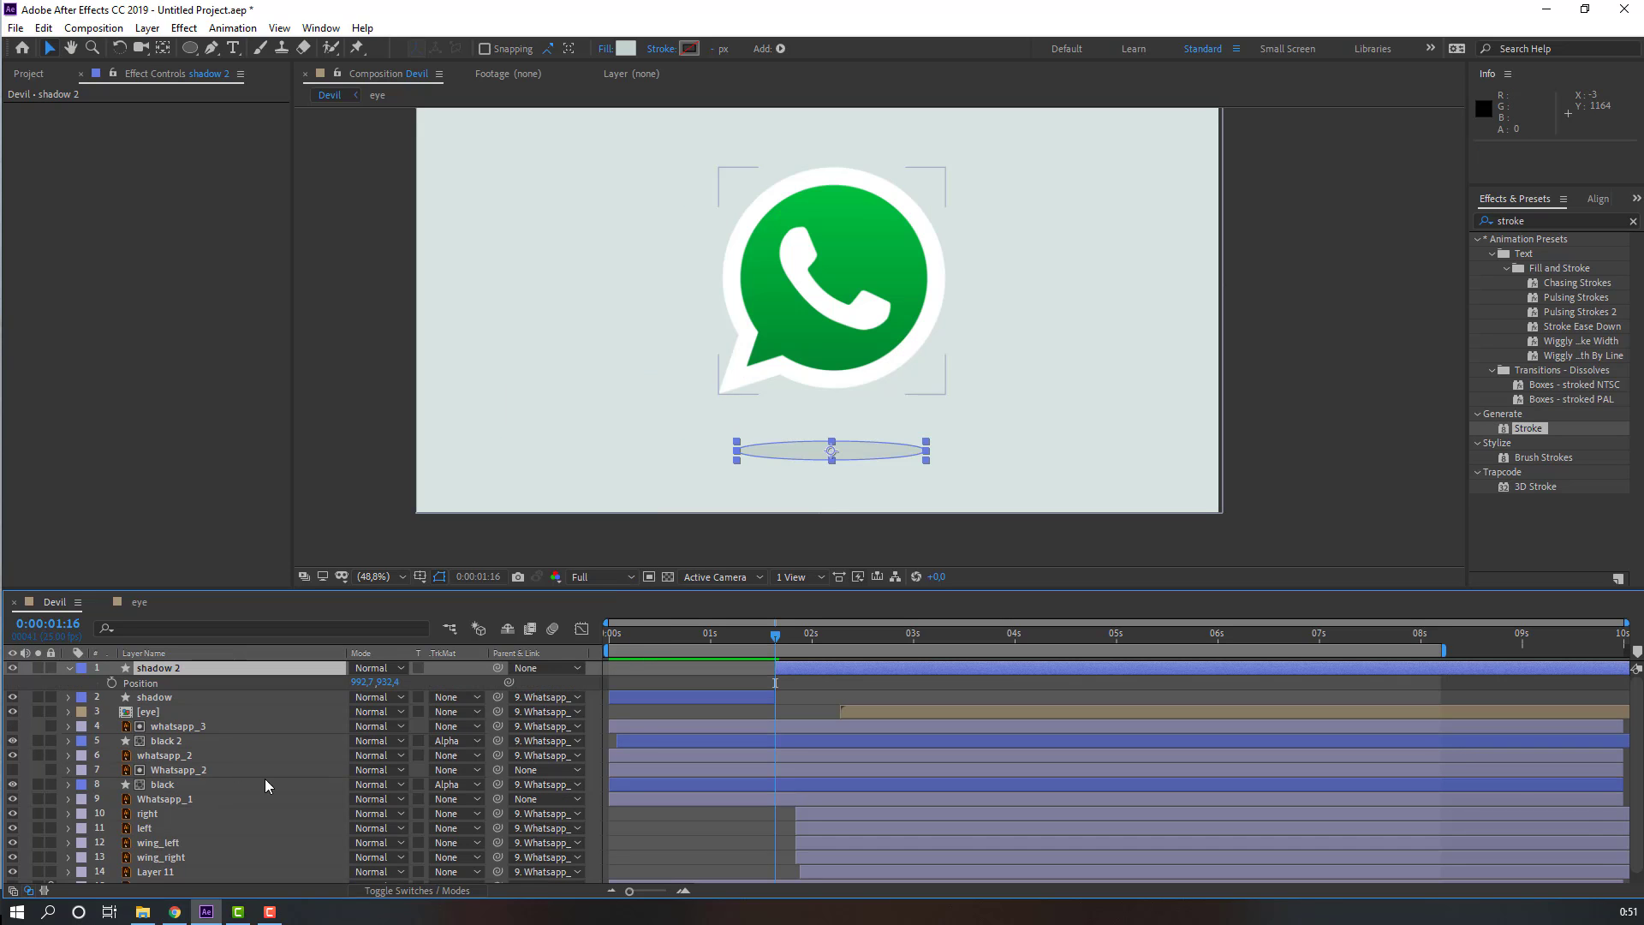
pyautogui.hotkey('shift', 's')
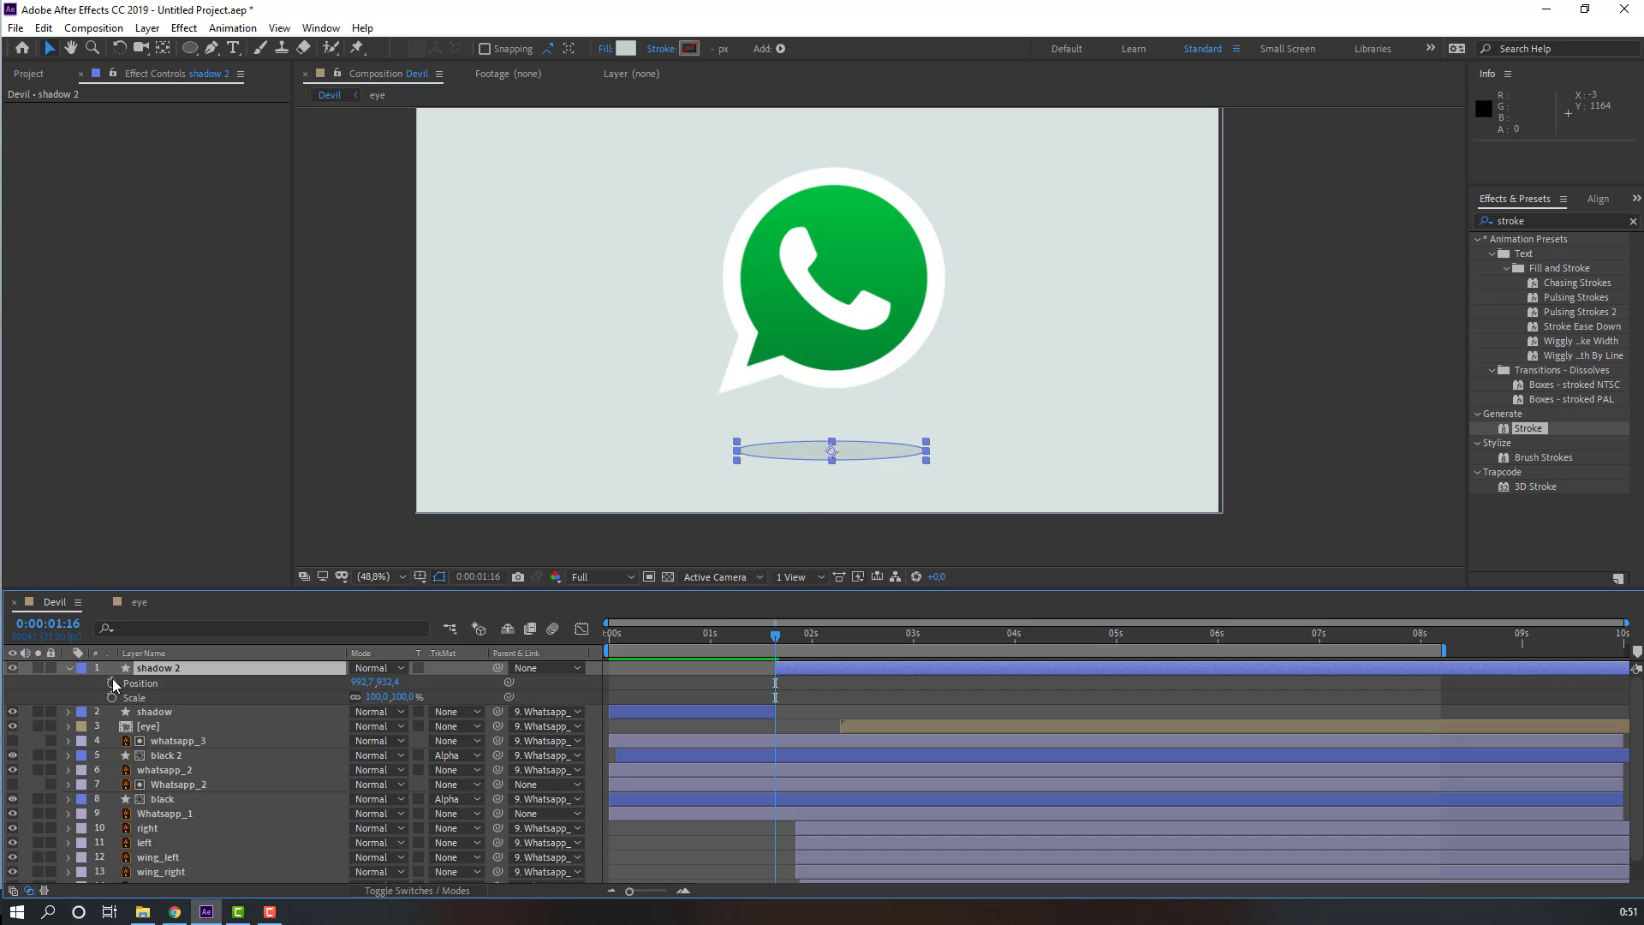
pyautogui.click(111, 682)
pyautogui.click(111, 697)
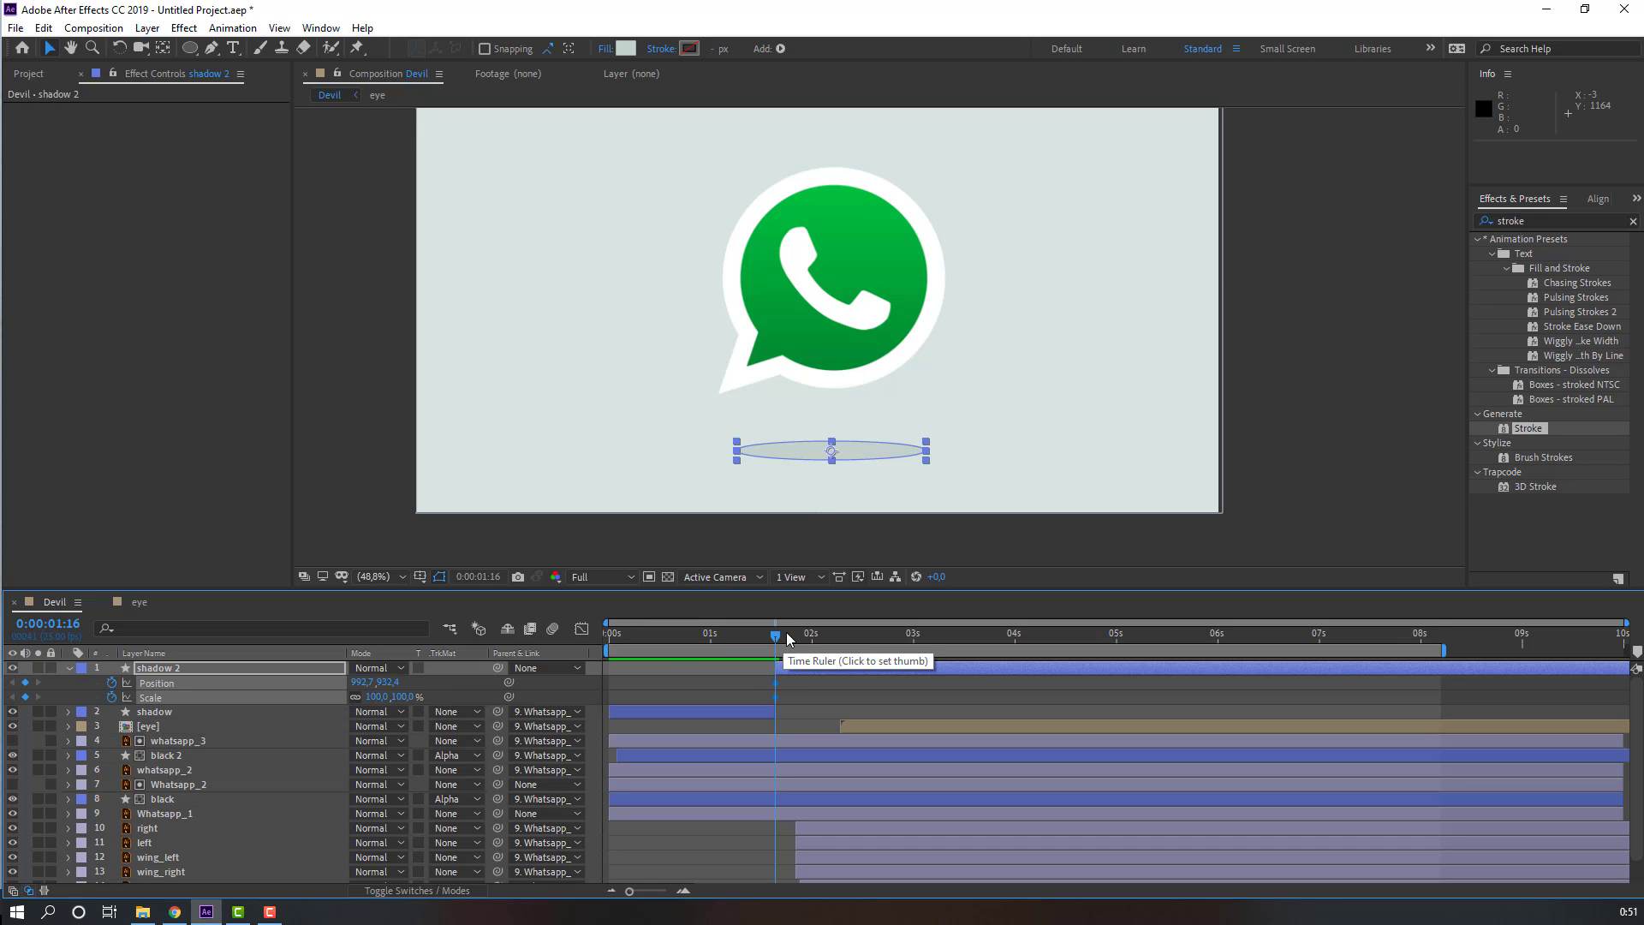
pyautogui.click(183, 813)
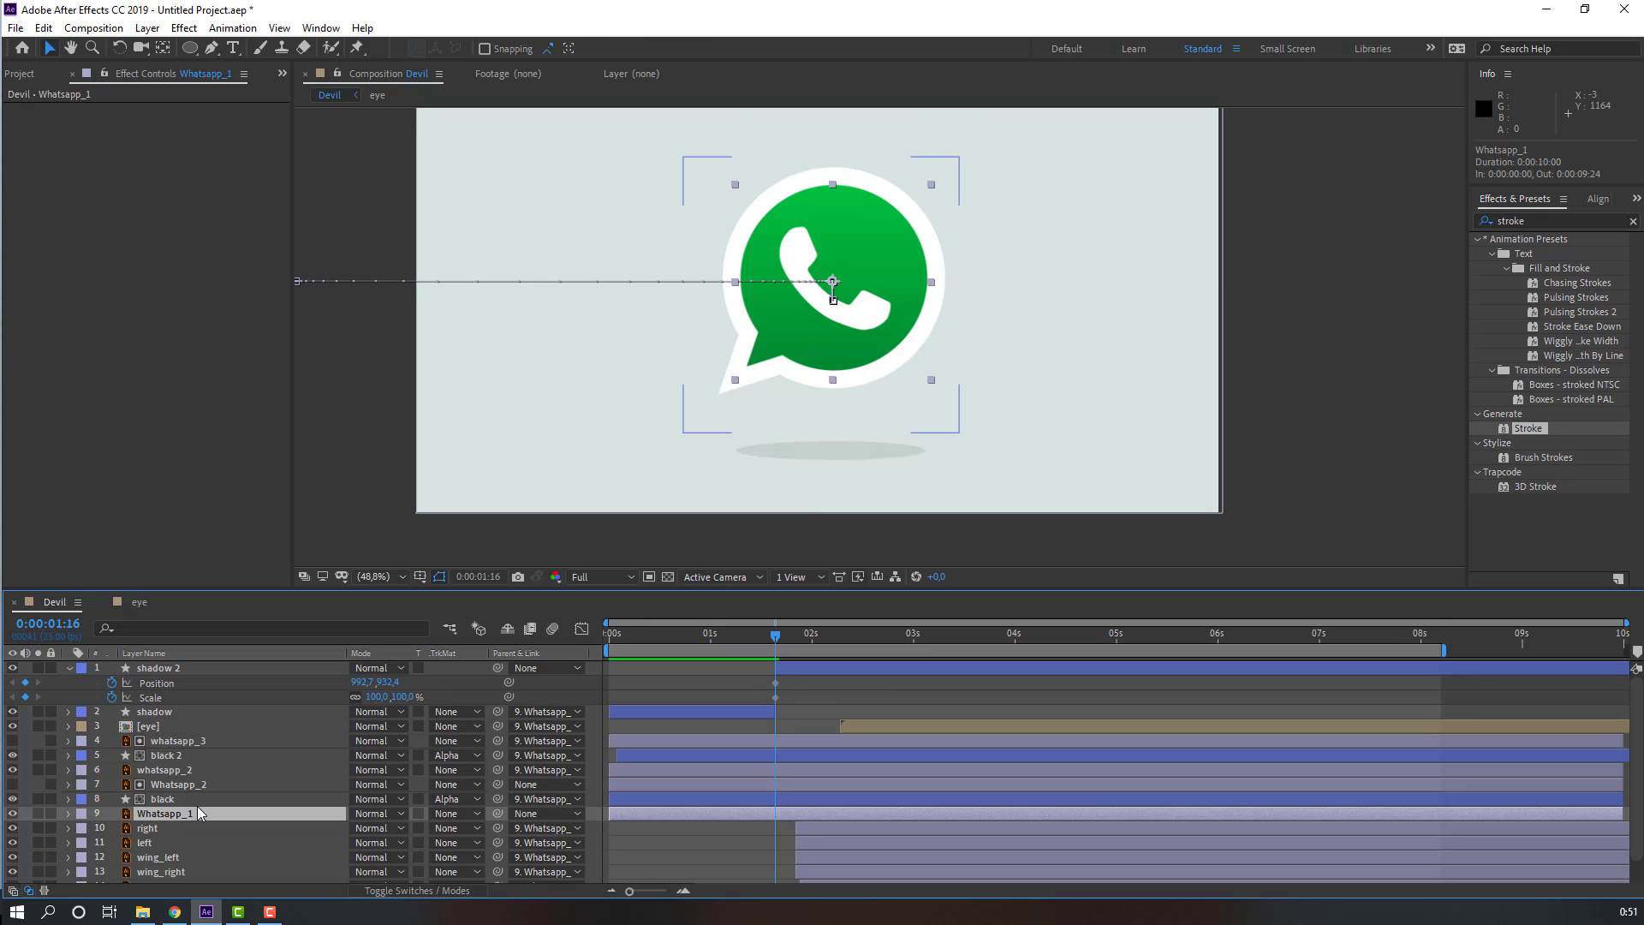
# Step: Reveal Whatsapp_1's keyframes and move shadow 2's Position and Scale keyframes to 1s21 to match the logo
pyautogui.press('u')
pyautogui.moveTo(761, 632); pyautogui.dragTo(795, 699)
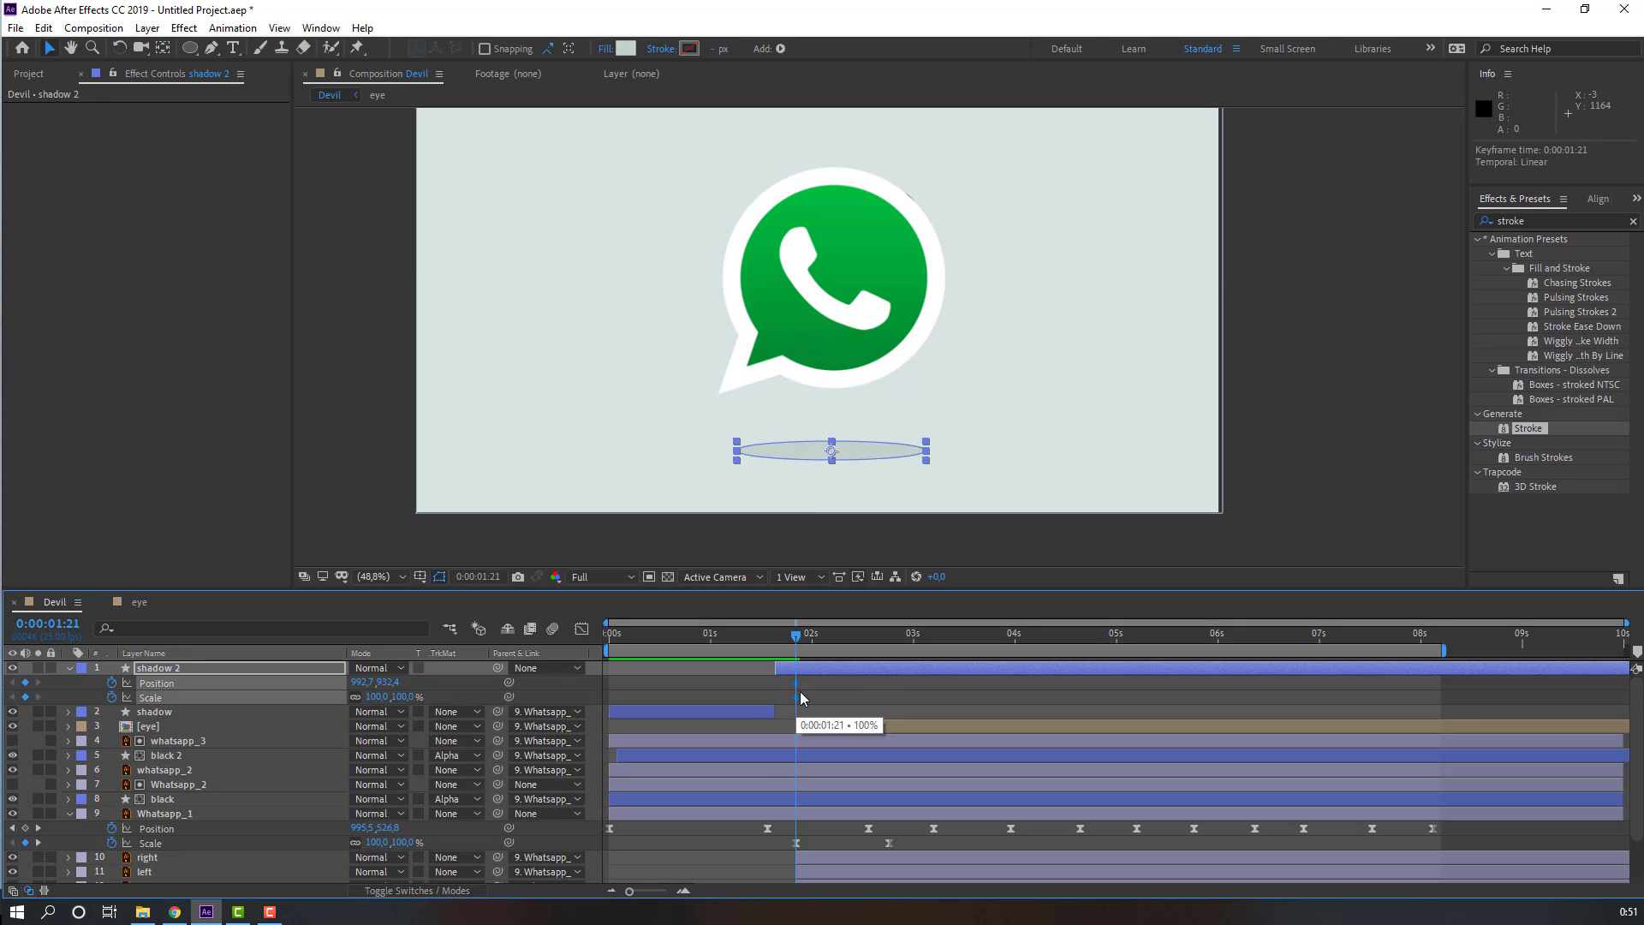
# Step: Add Position and Scale keyframes on shadow 2 at 2s19, scaling it to 65% and moving it up slightly
pyautogui.moveTo(798, 638); pyautogui.dragTo(891, 658)
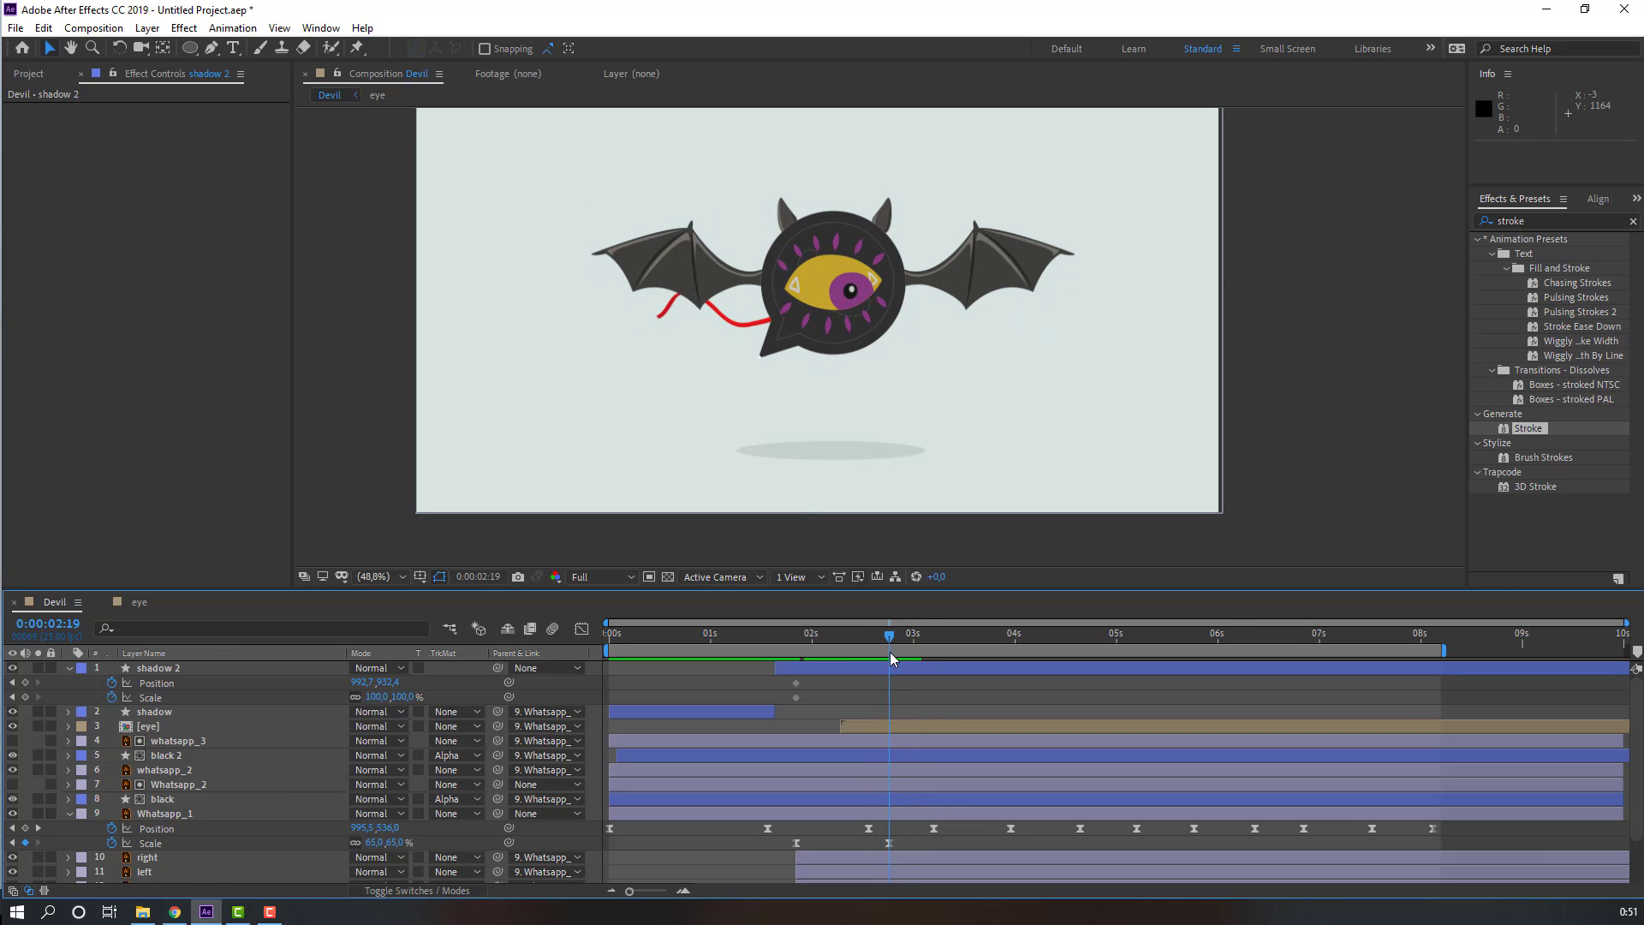
pyautogui.moveTo(380, 697)
pyautogui.mouseDown()
pyautogui.moveTo(334, 697)
pyautogui.moveTo(393, 697)
pyautogui.moveTo(378, 682)
pyautogui.mouseUp()
pyautogui.click(754, 728)
pyautogui.click(872, 716)
pyautogui.click(772, 638)
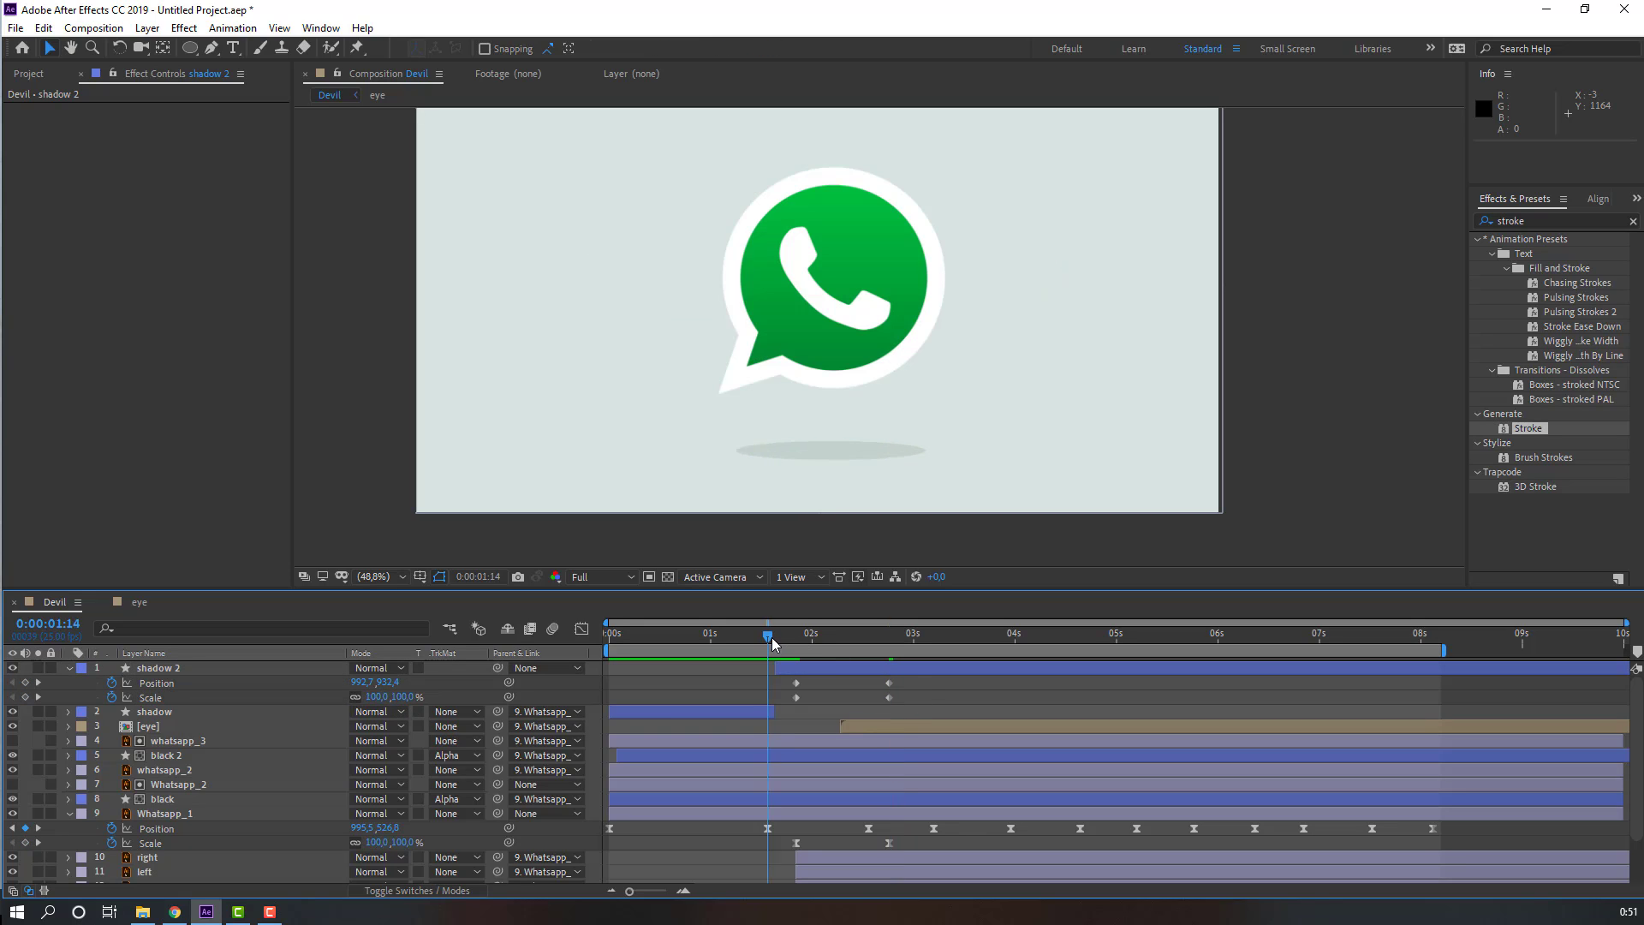
# Step: Add a 60% Scale keyframe on shadow 2 at 3s05 and shift the 2s19 keyframes to 2s15
pyautogui.moveTo(811, 644); pyautogui.dragTo(936, 646)
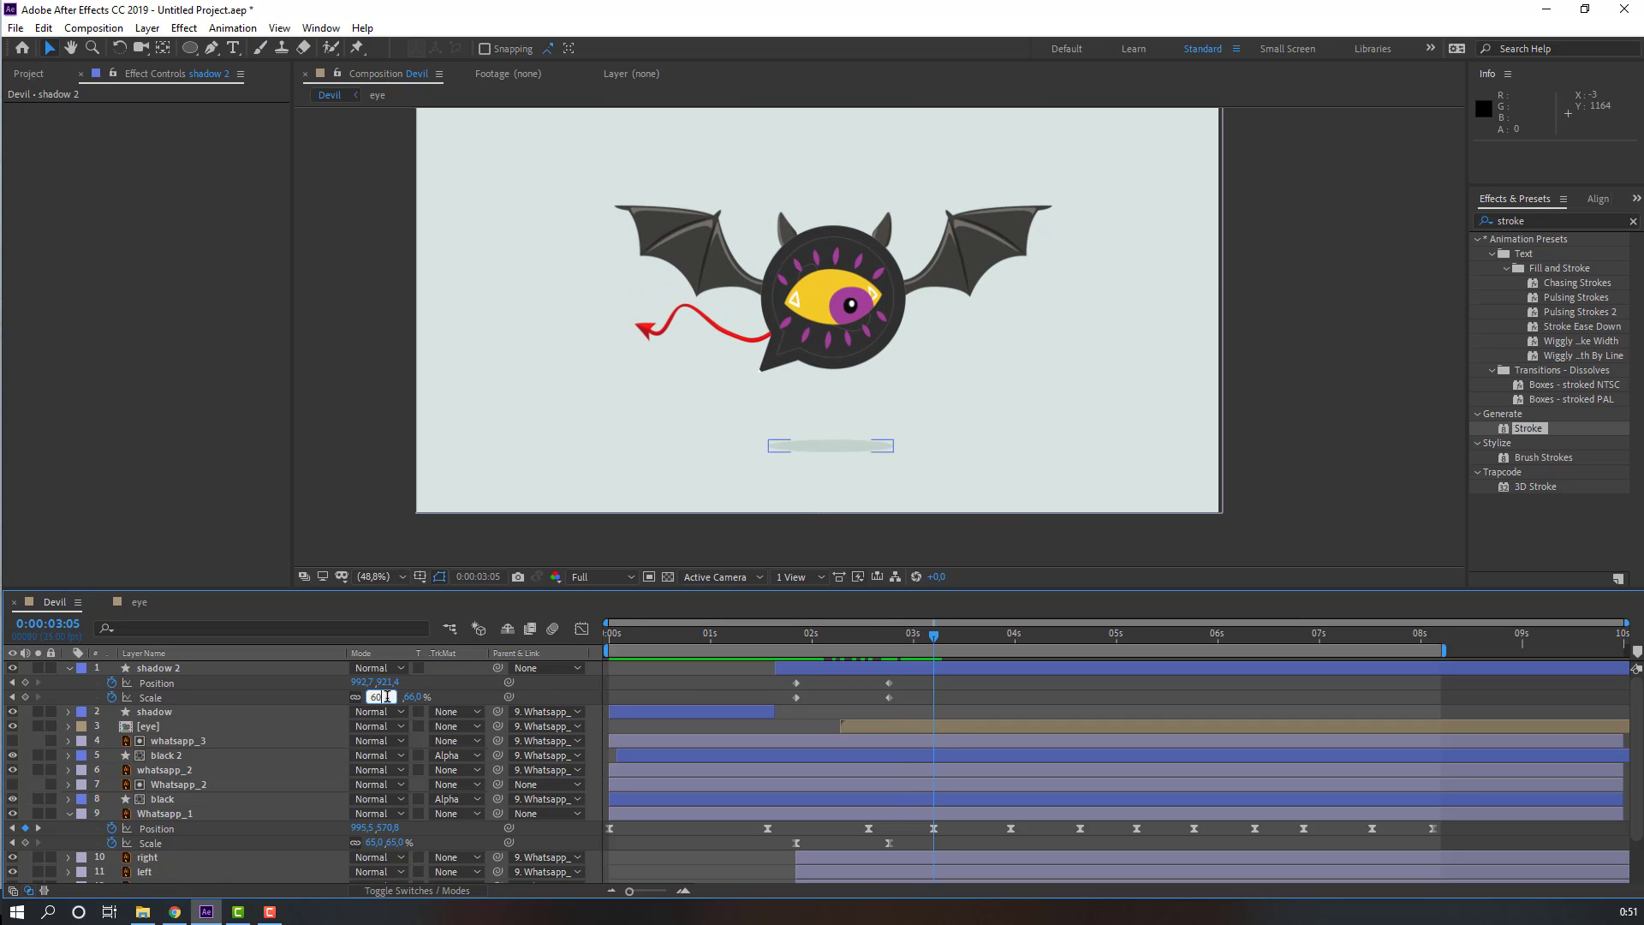
pyautogui.press('Return')
pyautogui.moveTo(880, 638); pyautogui.dragTo(885, 697)
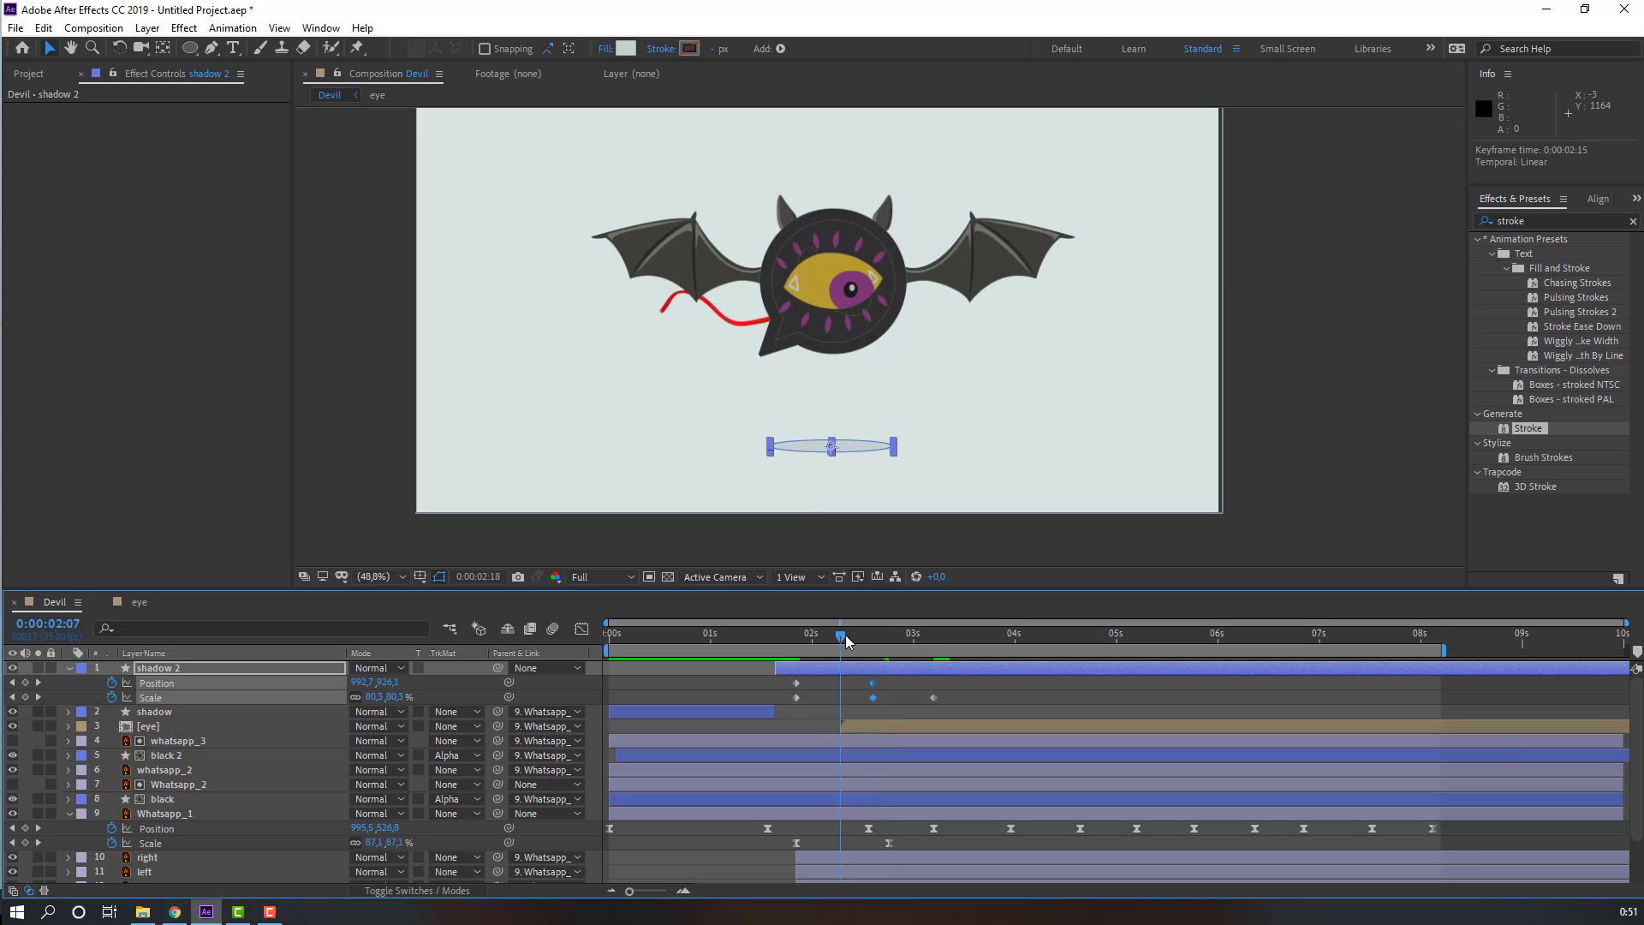
# Step: Set shadow 2's Scale to 50% at 3s24
pyautogui.moveTo(846, 642); pyautogui.dragTo(1011, 648)
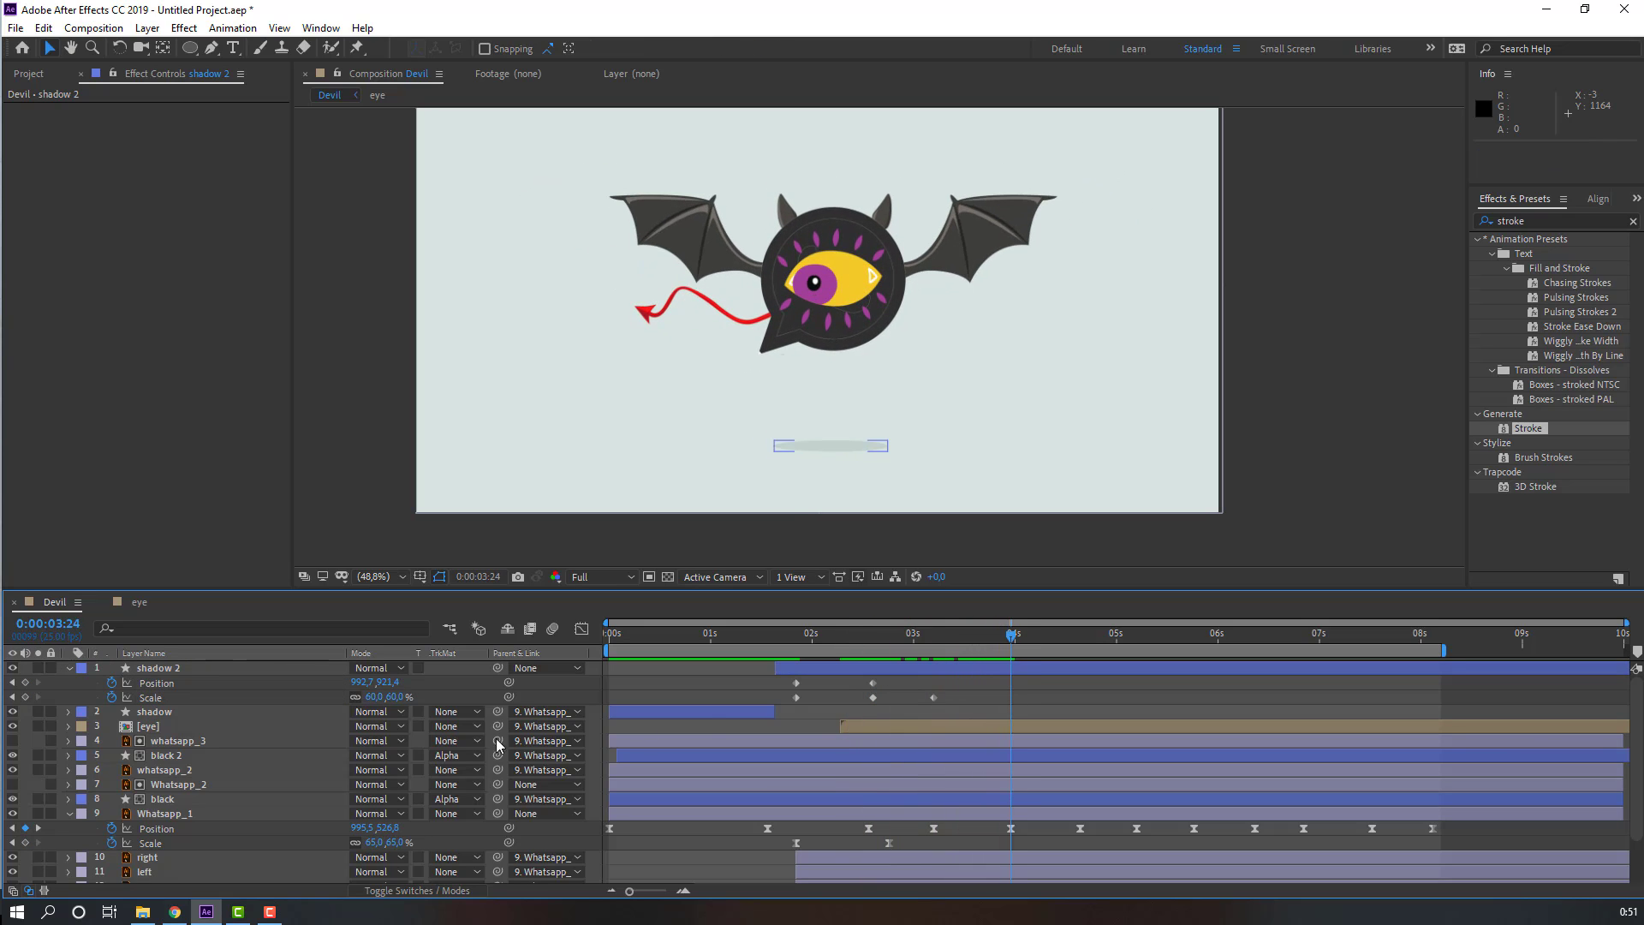
pyautogui.click(372, 697)
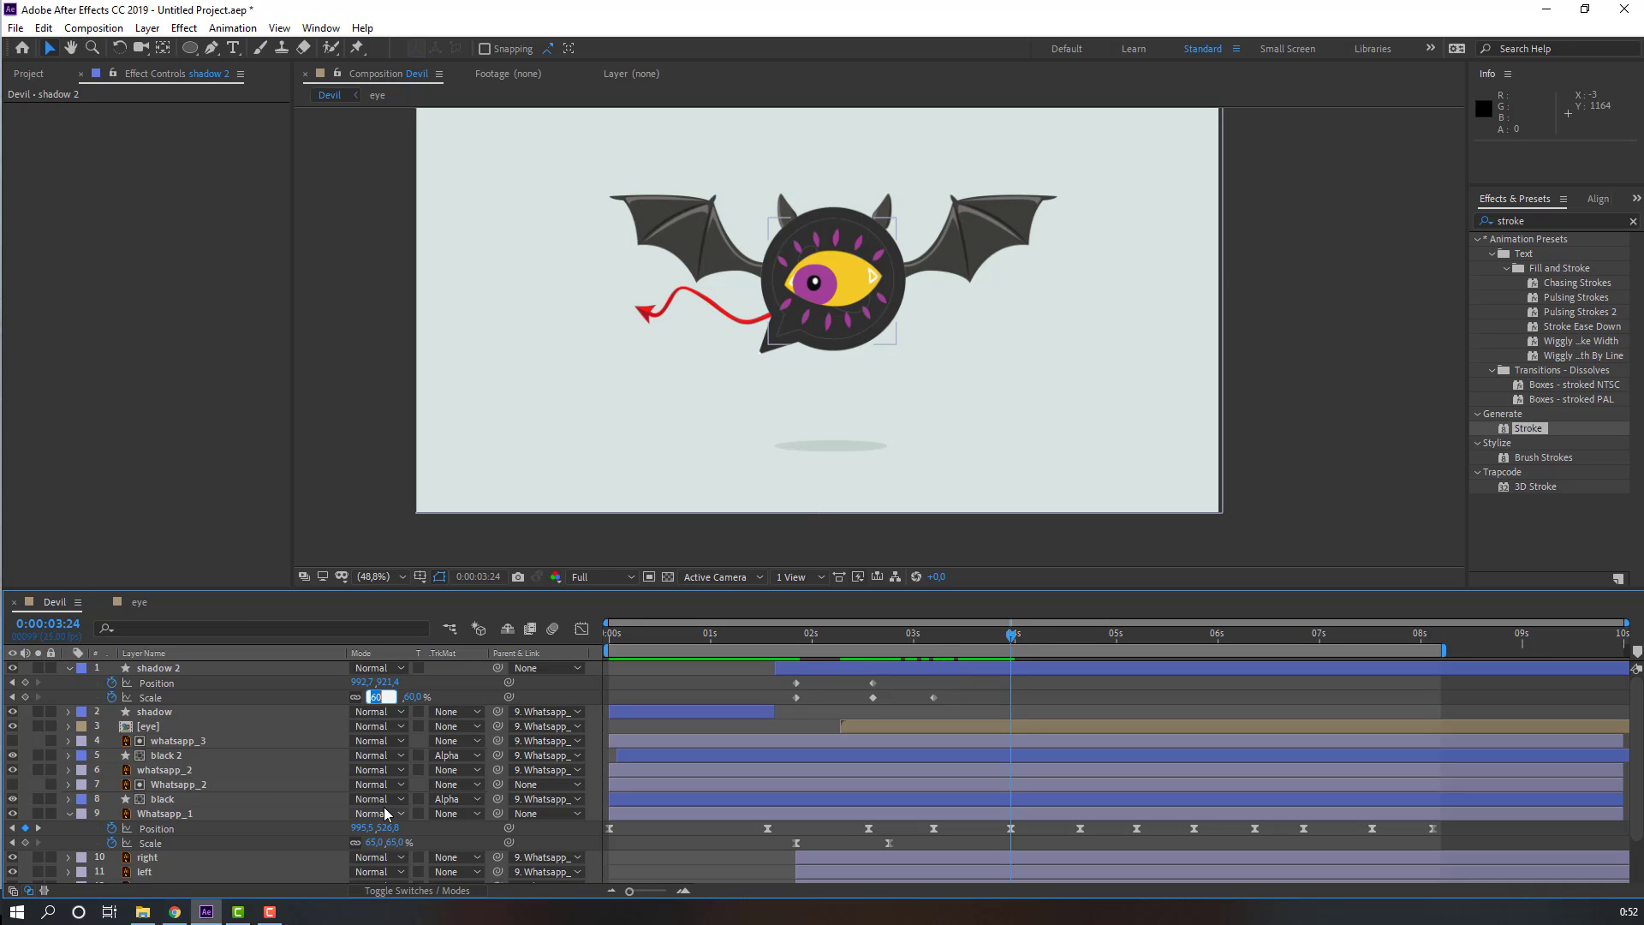
pyautogui.write('50')
pyautogui.press('Return')
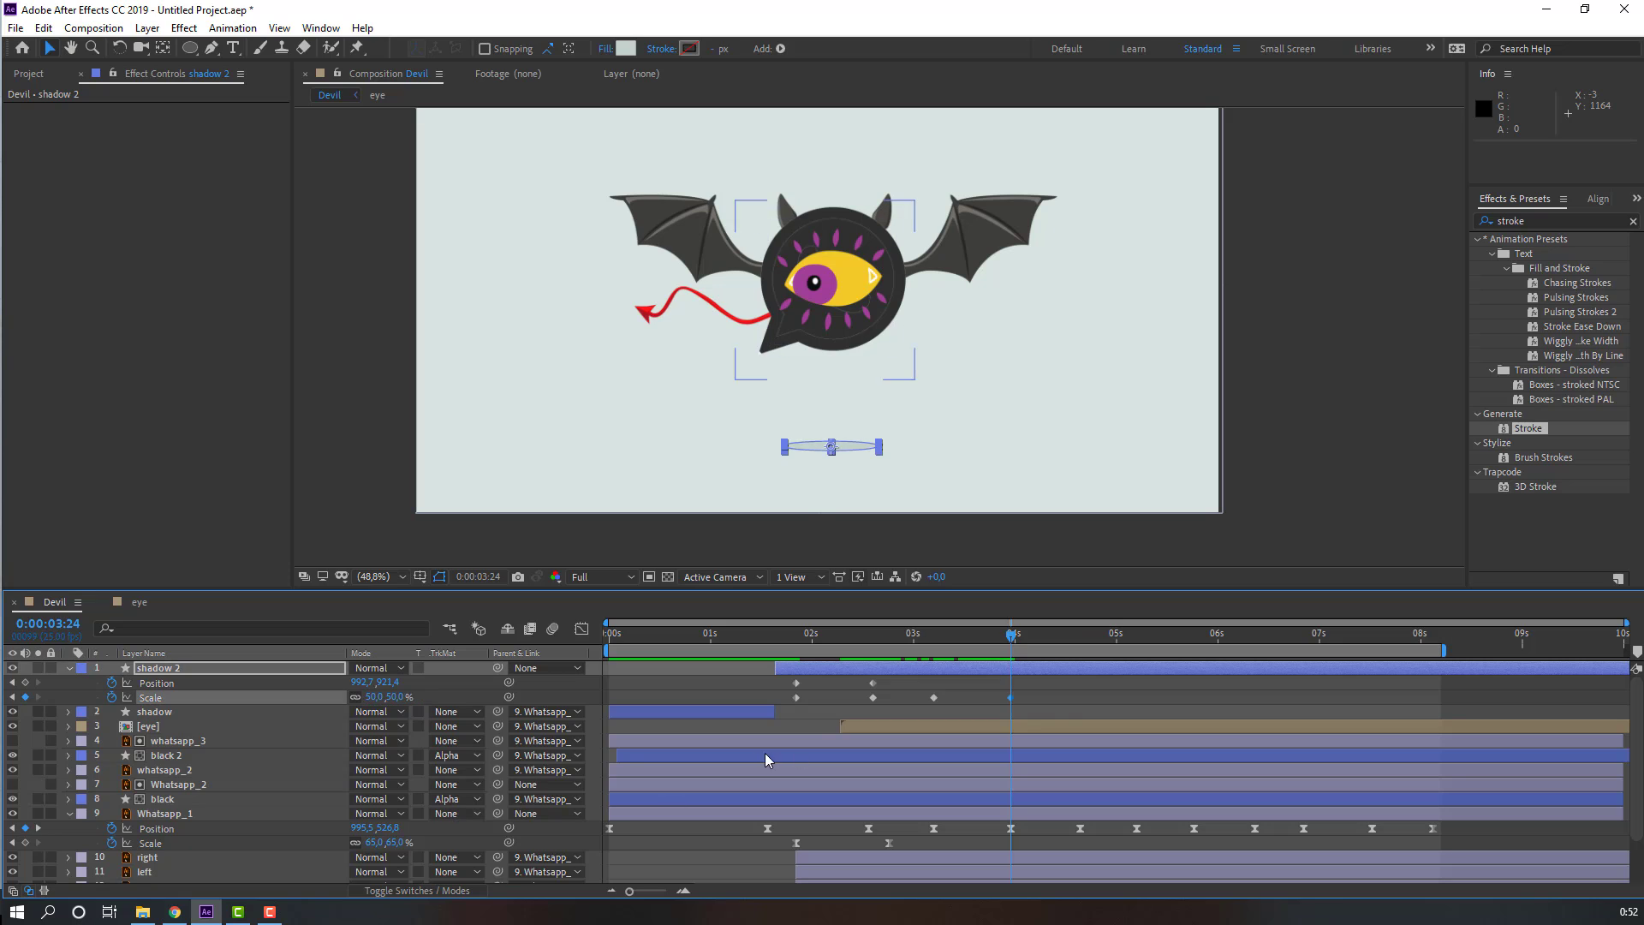
# Step: Copy the 60% Scale keyframe and paste it on shadow 2 at 4s16
pyautogui.click(1071, 692)
pyautogui.moveTo(930, 632); pyautogui.dragTo(1081, 649)
pyautogui.click(934, 698)
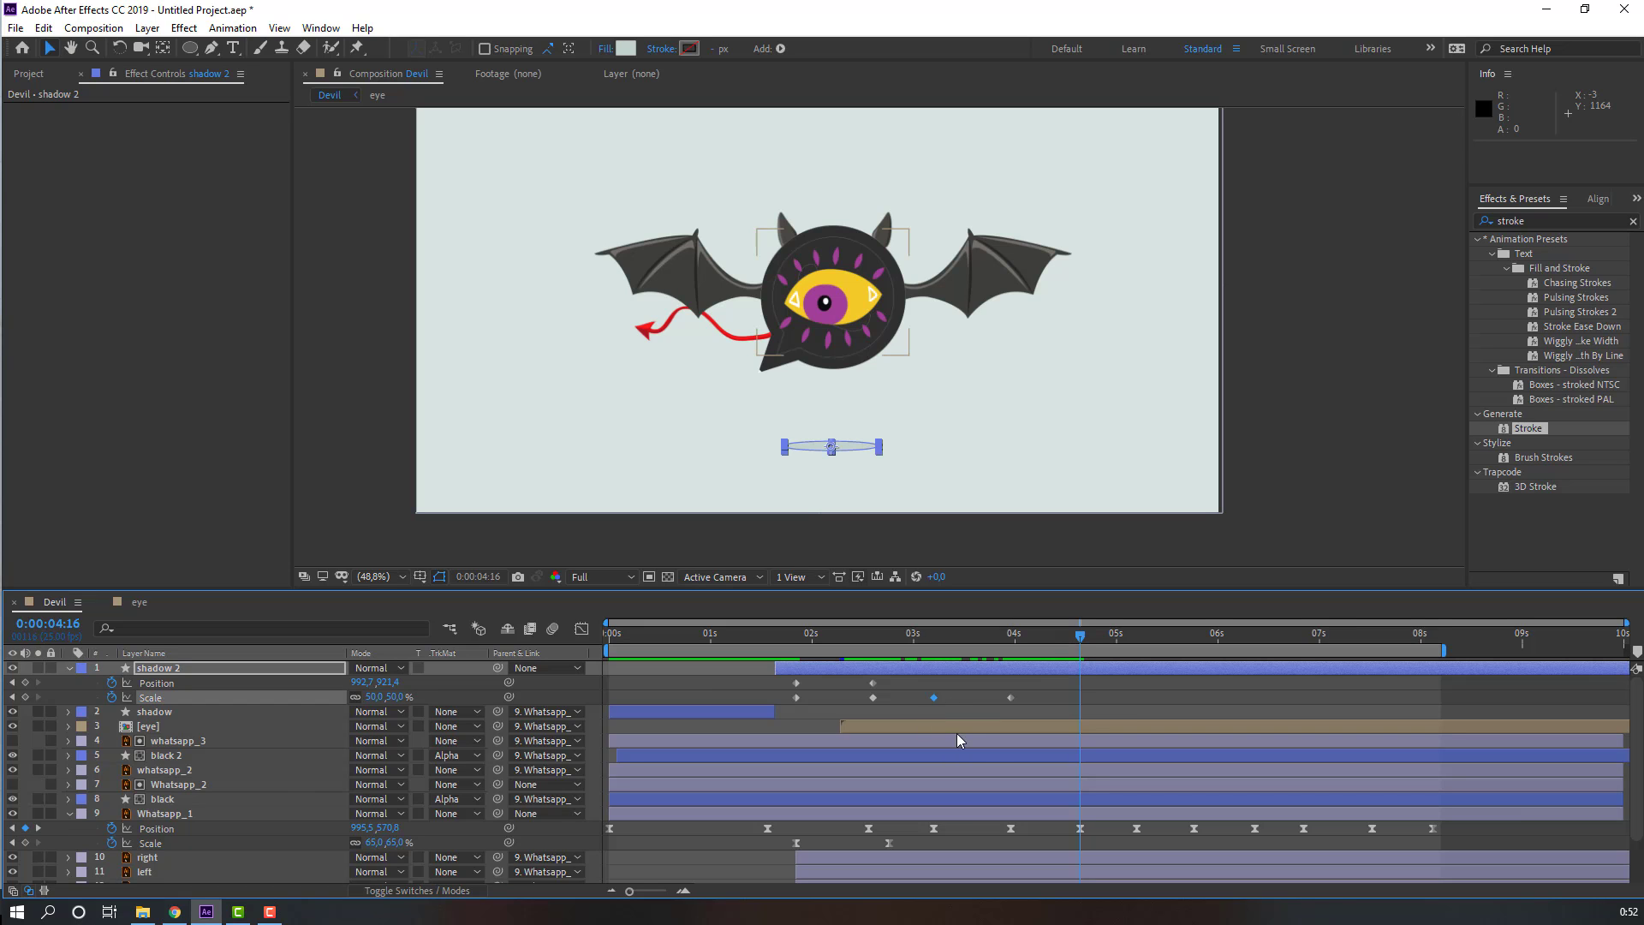
pyautogui.hotkey('ctrl', 'c')
pyautogui.hotkey('ctrl', 'v')
# Step: Select all of shadow 2's keyframes and apply Easy Ease to them
pyautogui.click(1098, 706)
pyautogui.moveTo(993, 628); pyautogui.dragTo(1071, 633)
pyautogui.moveTo(1139, 692); pyautogui.dragTo(717, 702)
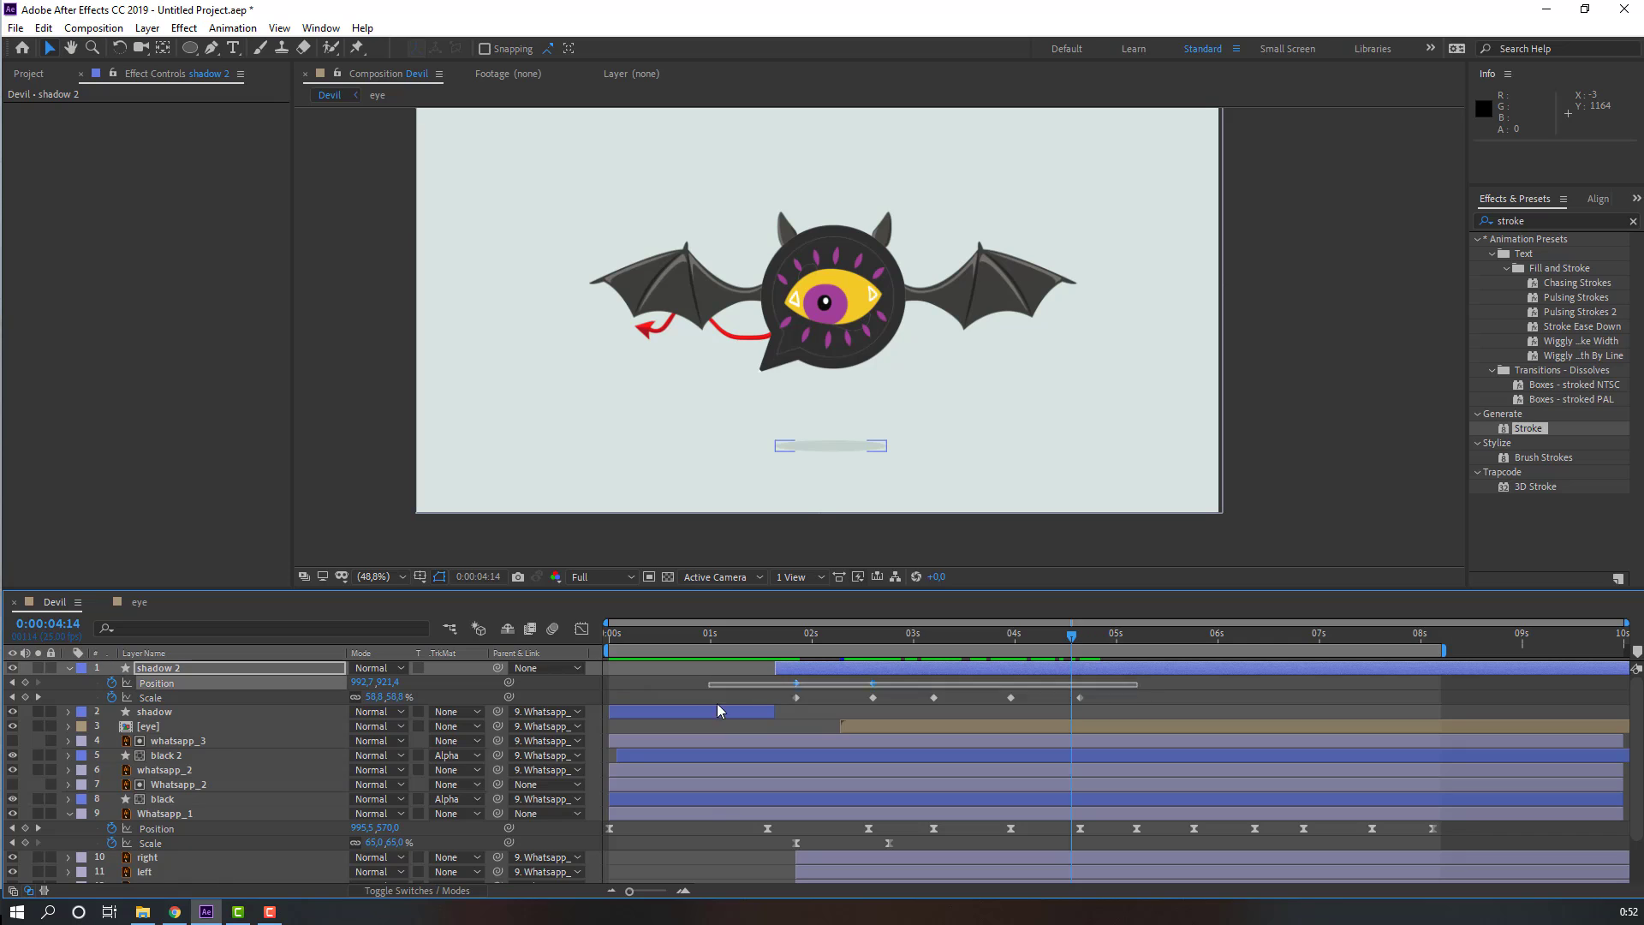
pyautogui.rightClick(795, 695)
pyautogui.moveTo(891, 691)
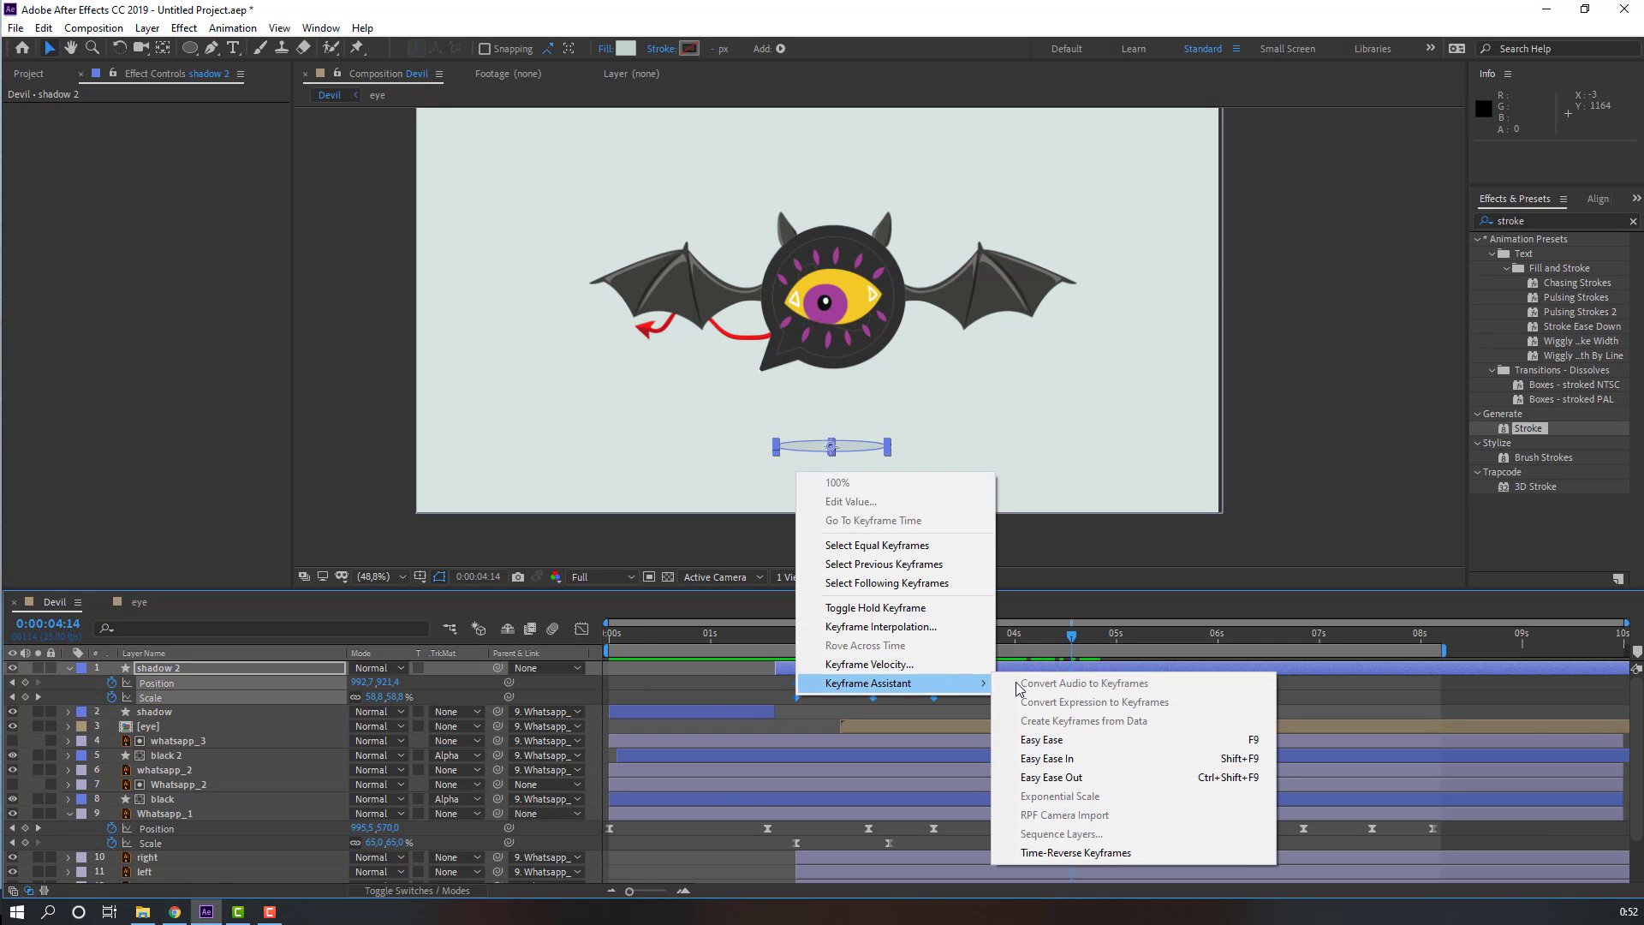
pyautogui.click(1038, 740)
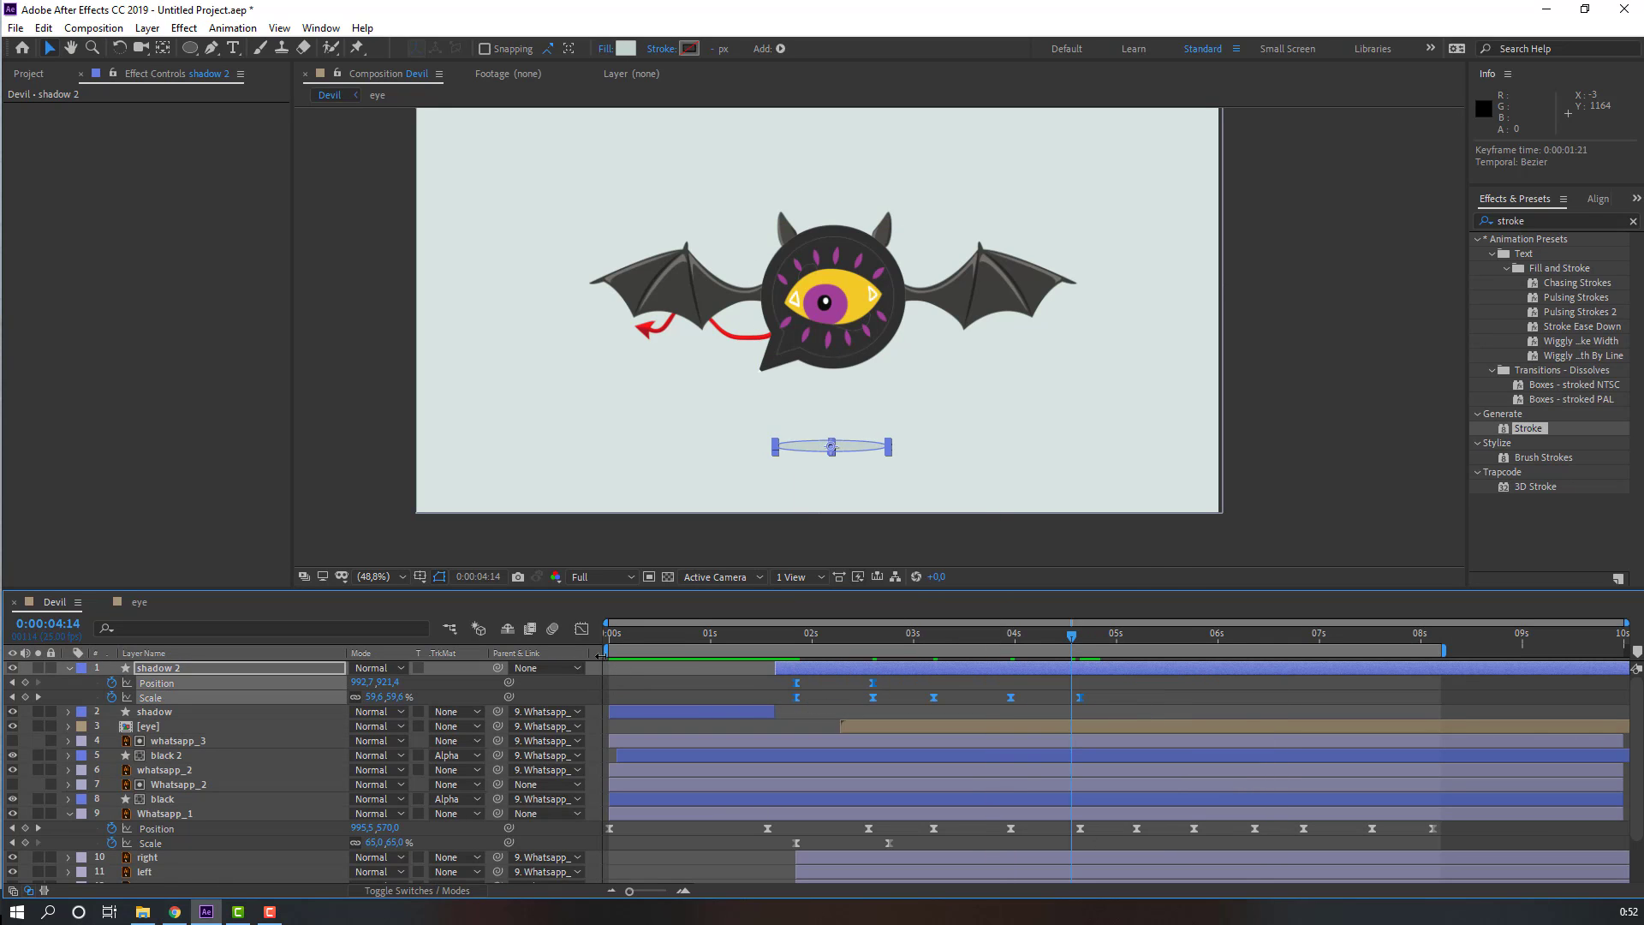
# Step: Set the work area to start at about 1s12 and preview the shadow animation
pyautogui.moveTo(602, 655); pyautogui.dragTo(760, 655)
pyautogui.press('space')
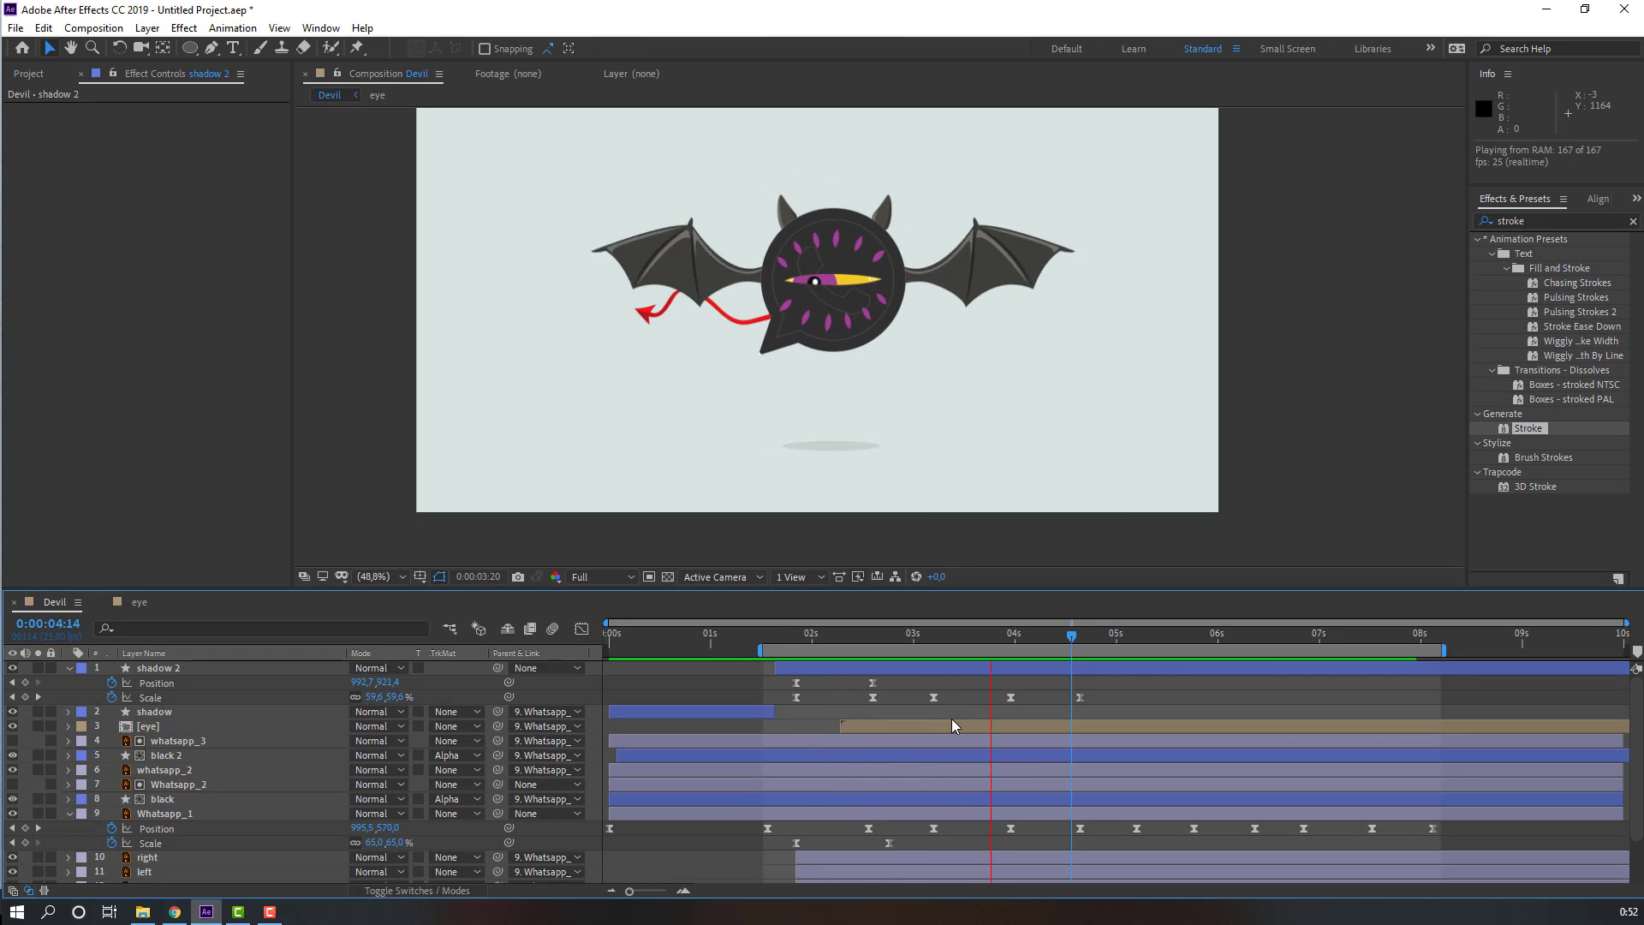
pyautogui.click(1077, 635)
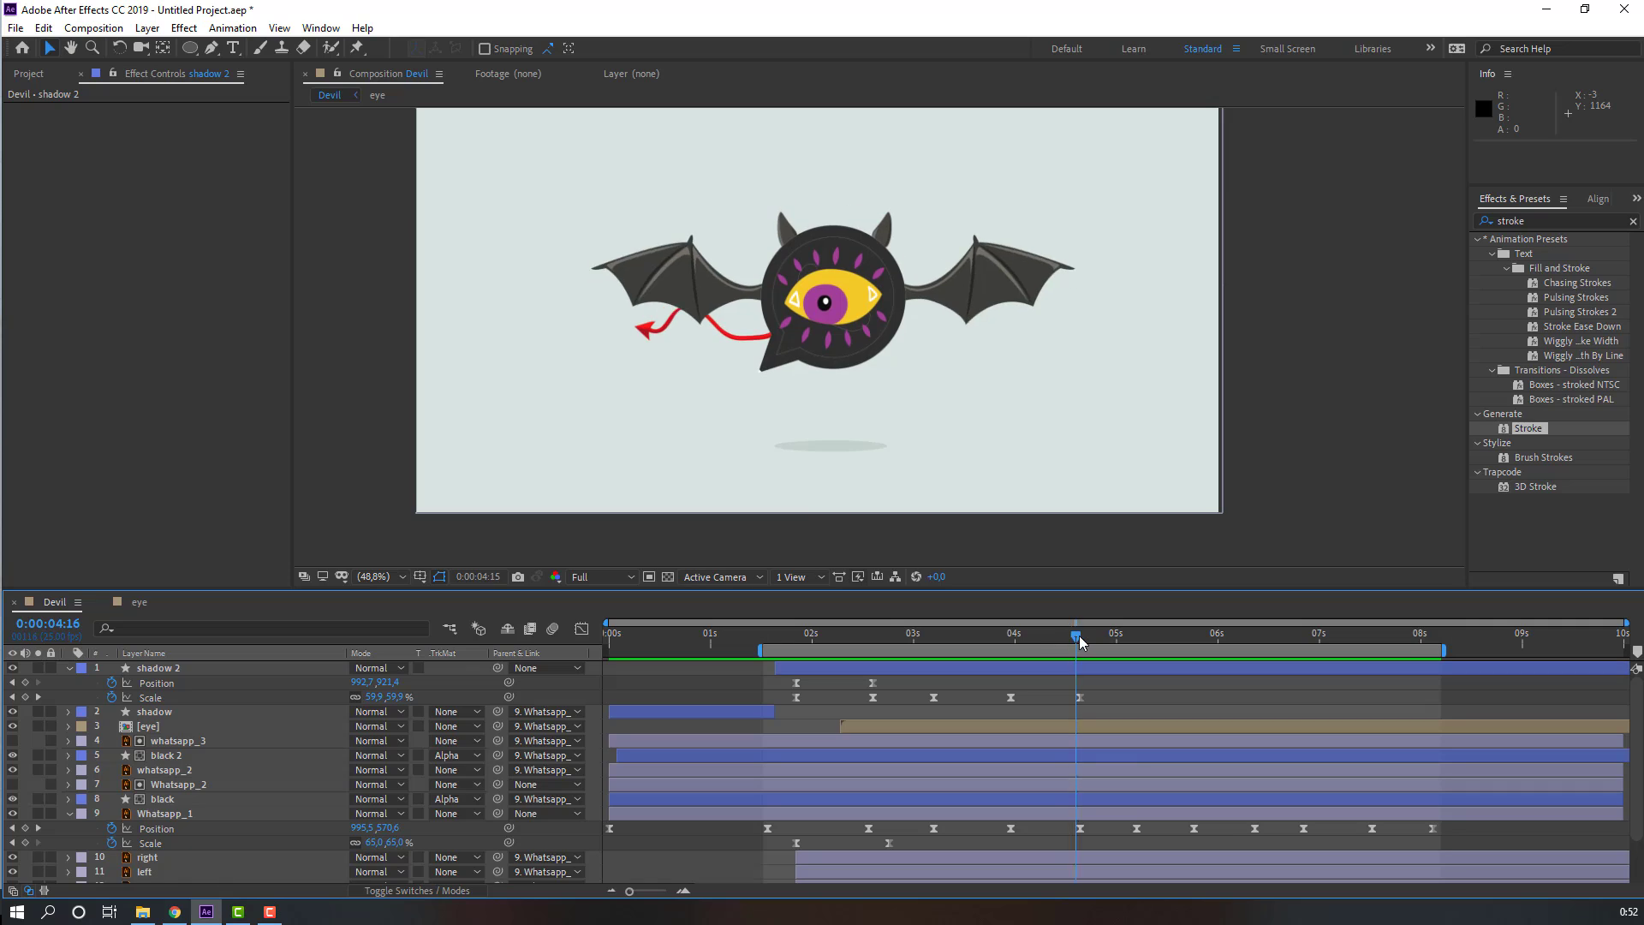
# Step: Copy the 50% Scale keyframe and paste it on shadow 2 at 5s05
pyautogui.moveTo(1079, 635); pyautogui.dragTo(1137, 635)
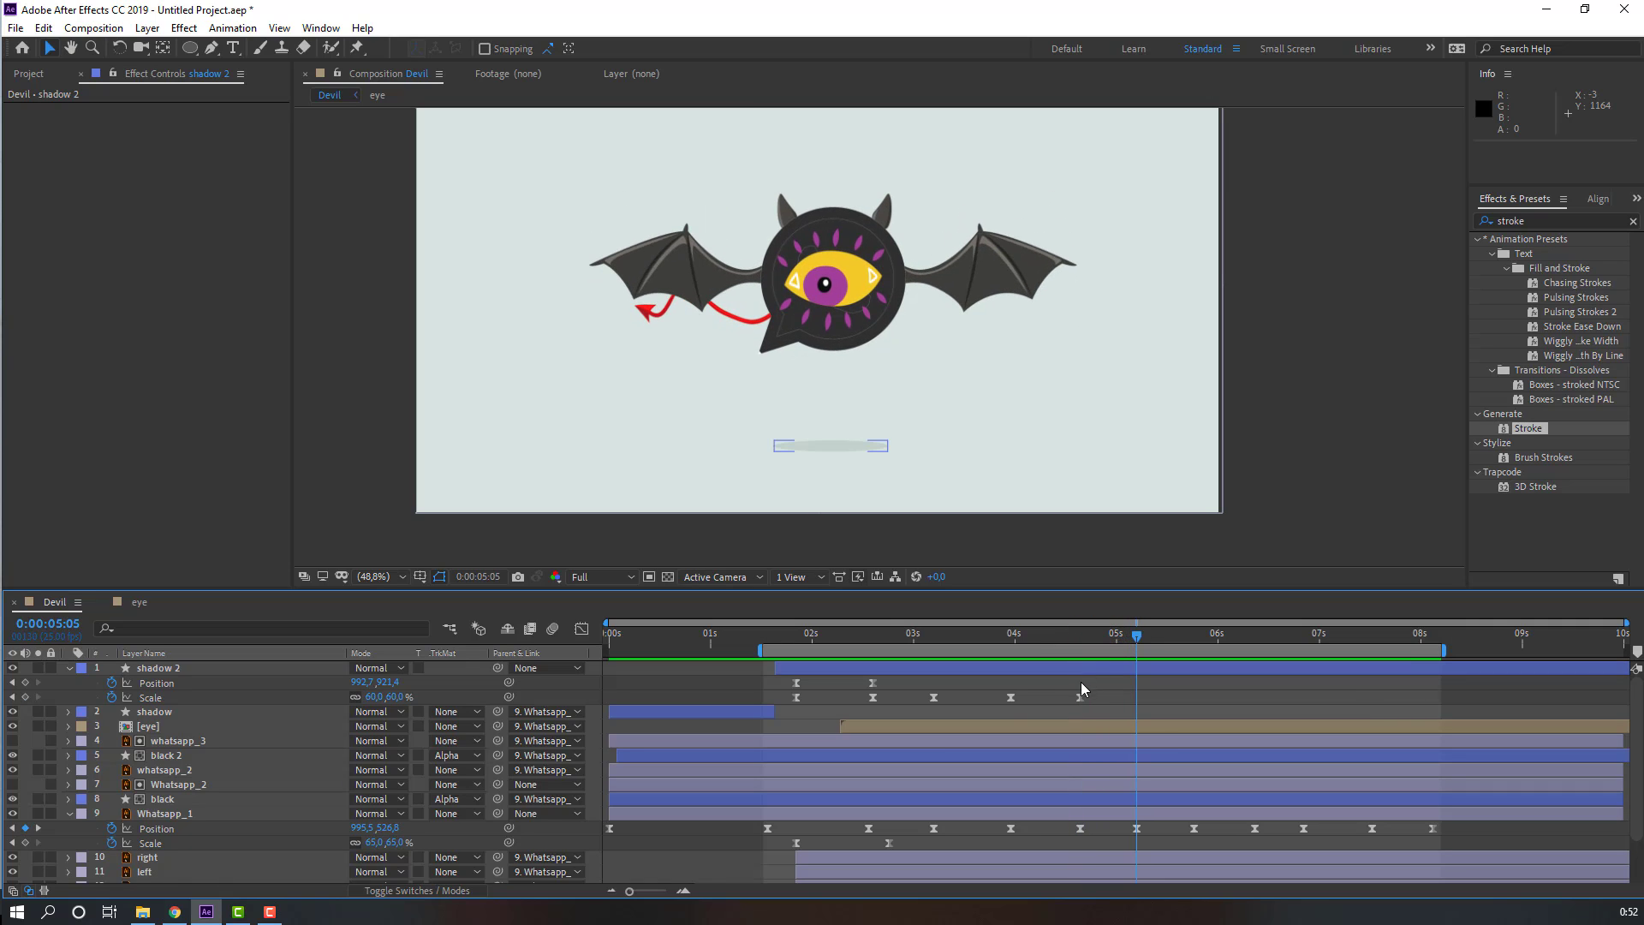
pyautogui.click(1010, 697)
pyautogui.hotkey('ctrl', 'c')
pyautogui.hotkey('ctrl', 'v')
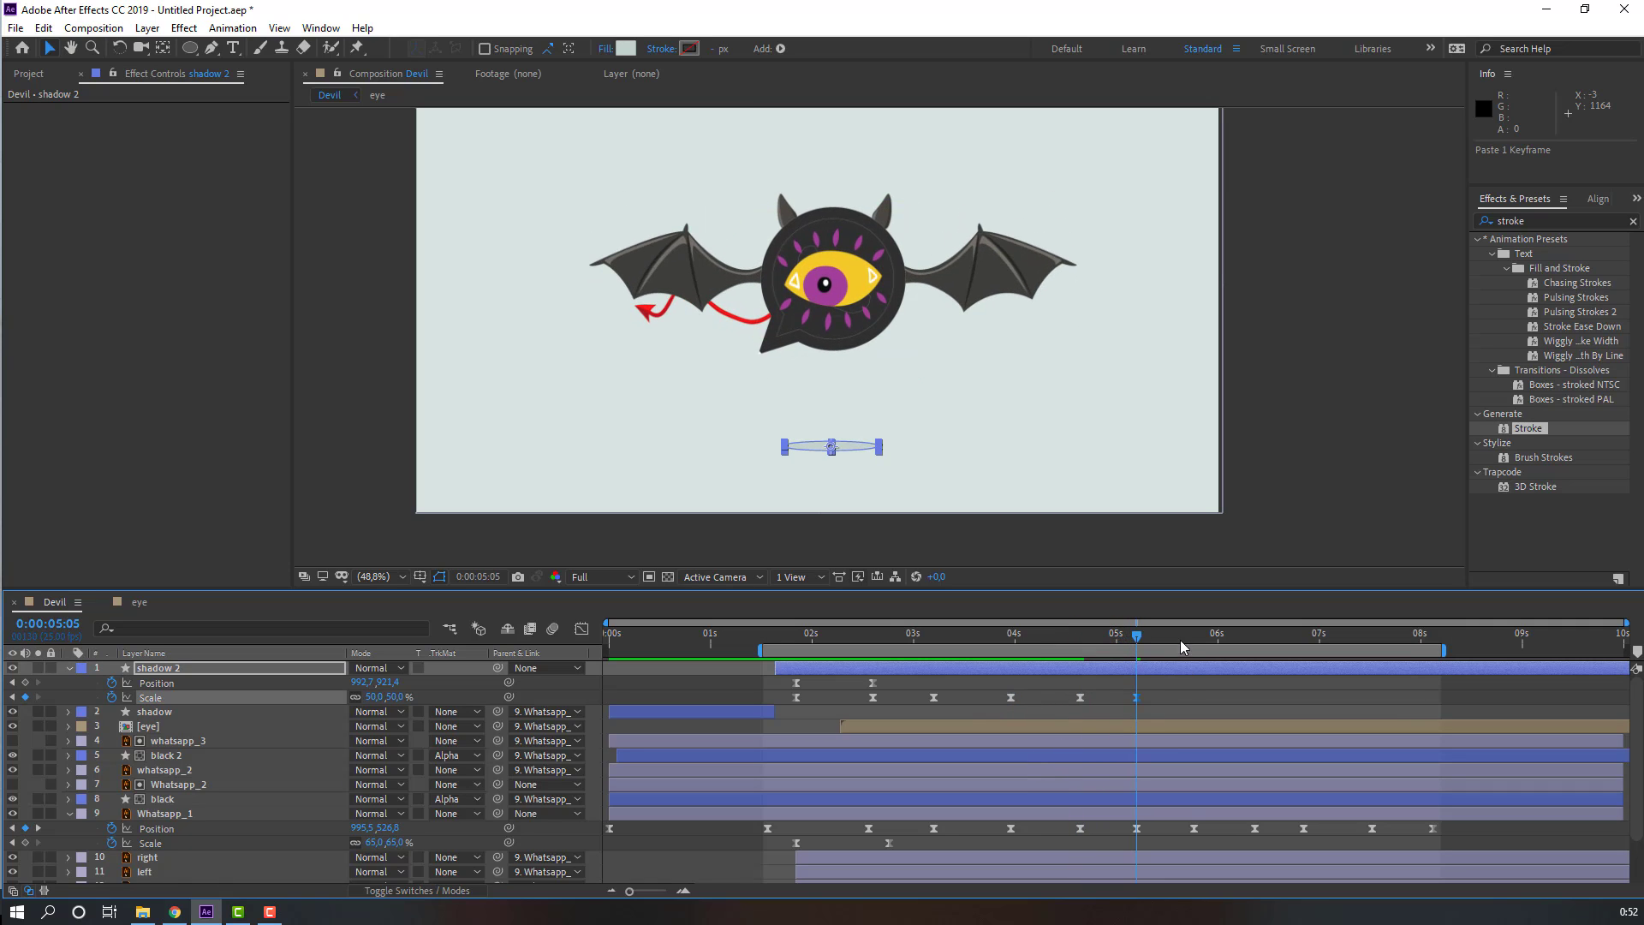
# Step: Paste further alternating 60% and 50% Scale keyframes on shadow 2 at regular intervals up to about 8s03
pyautogui.click(1191, 635)
pyautogui.click(1194, 644)
pyautogui.hotkey('ctrl', 'v')
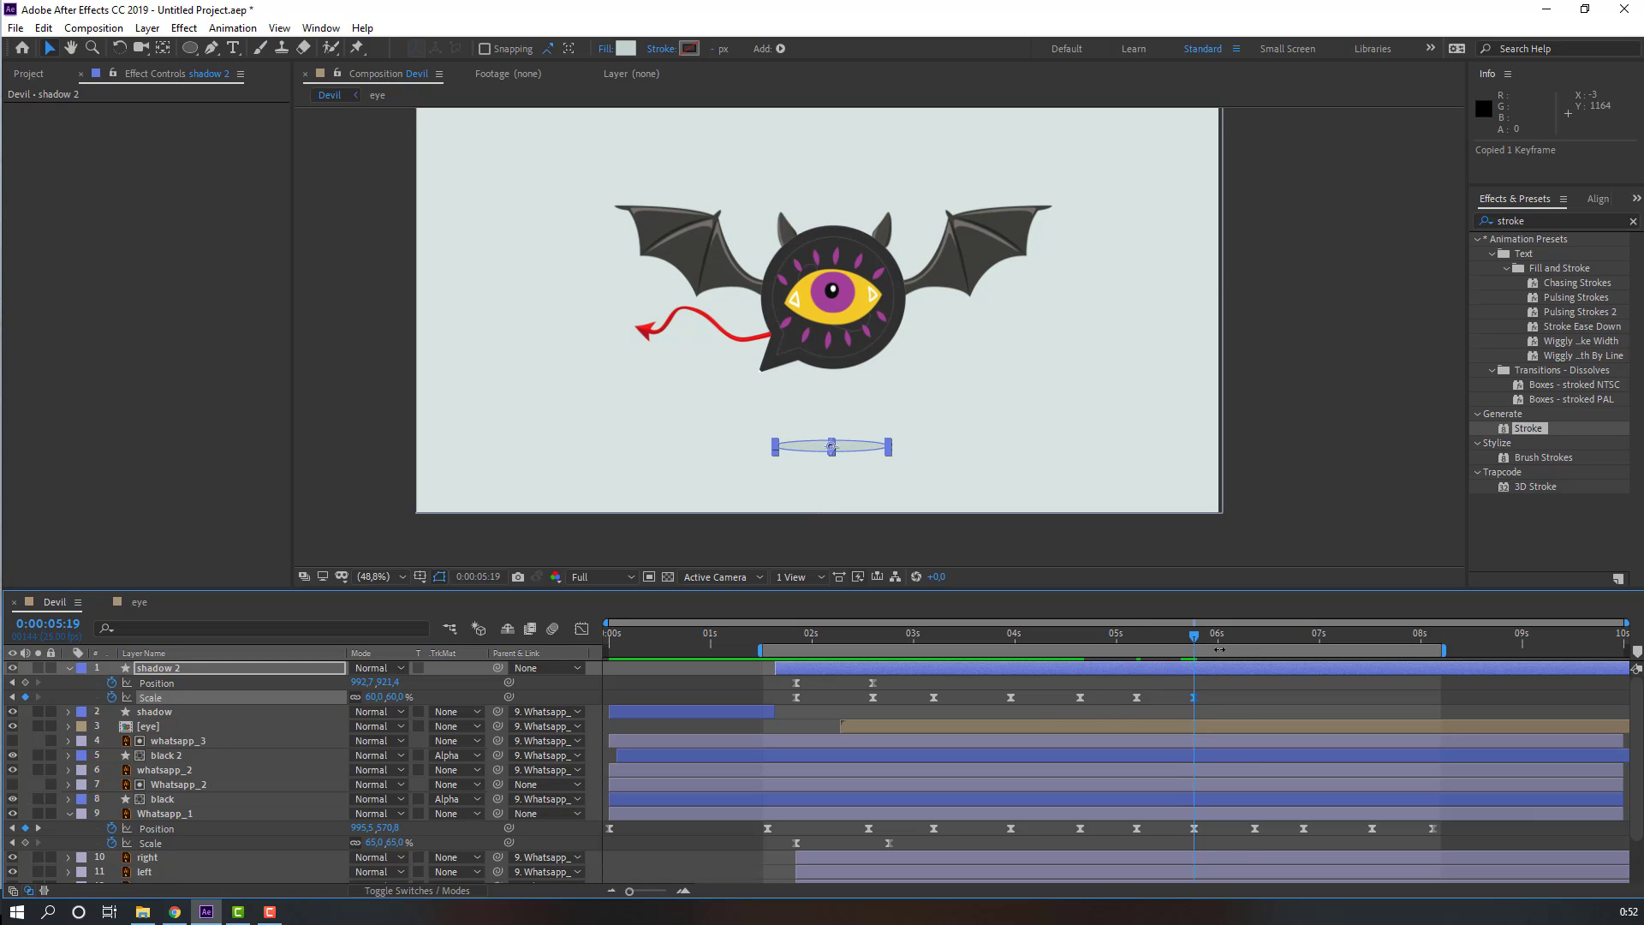
pyautogui.click(1250, 644)
pyautogui.click(1254, 643)
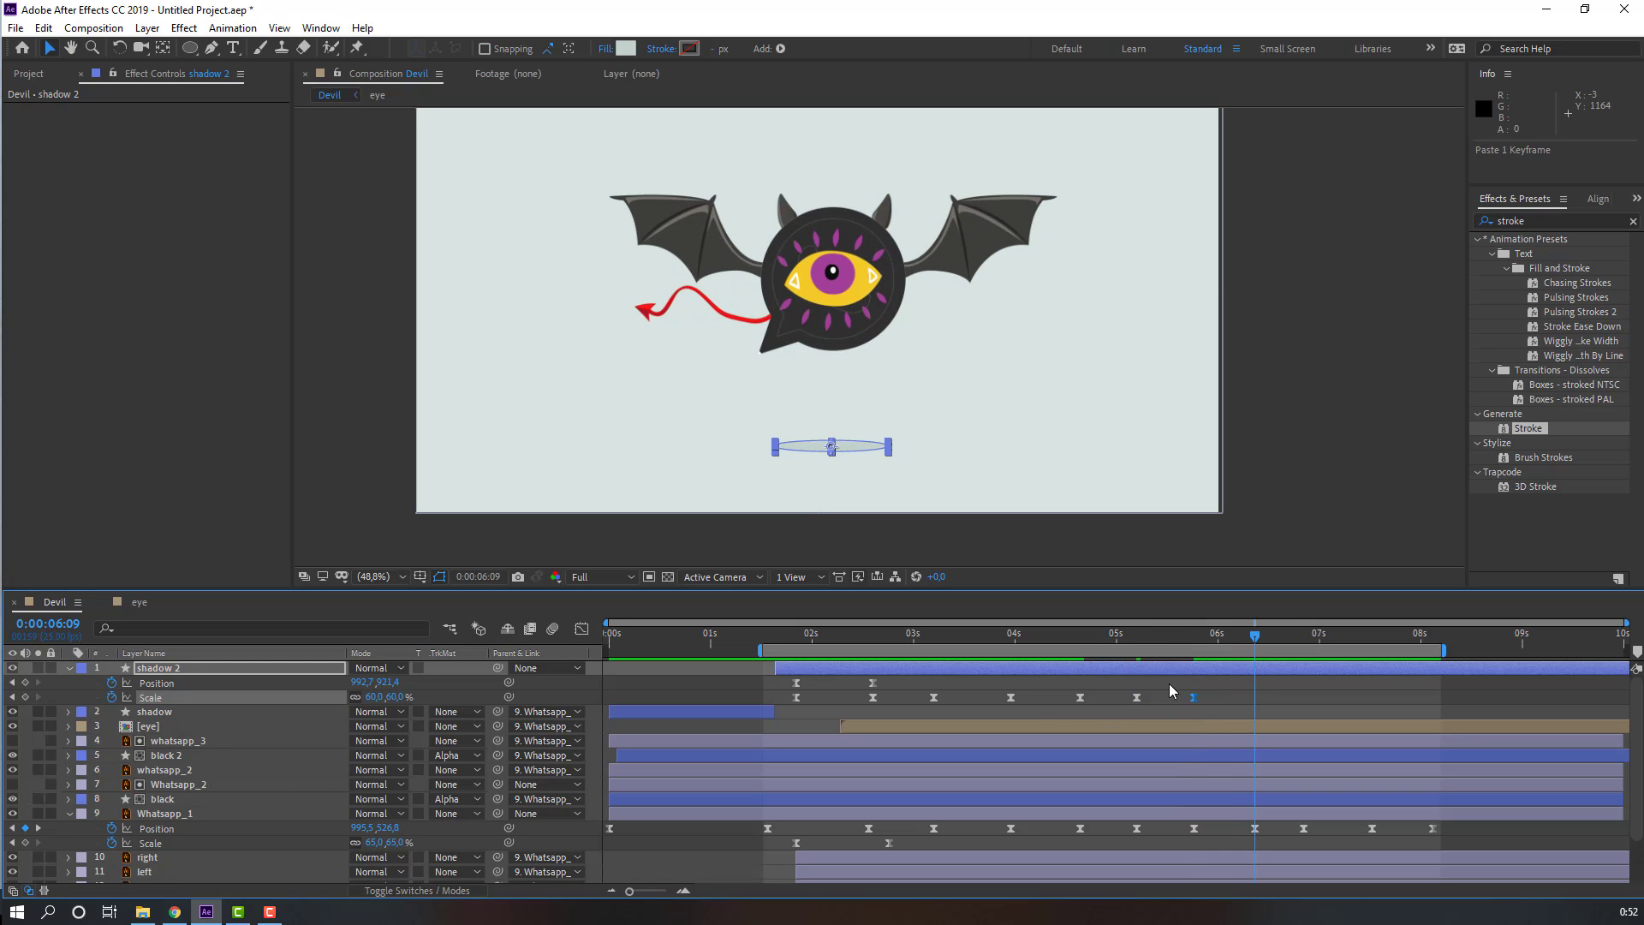
pyautogui.hotkey('ctrl', 'v')
pyautogui.moveTo(1292, 647); pyautogui.dragTo(1372, 642)
pyautogui.click(1303, 642)
pyautogui.hotkey('ctrl', 'v')
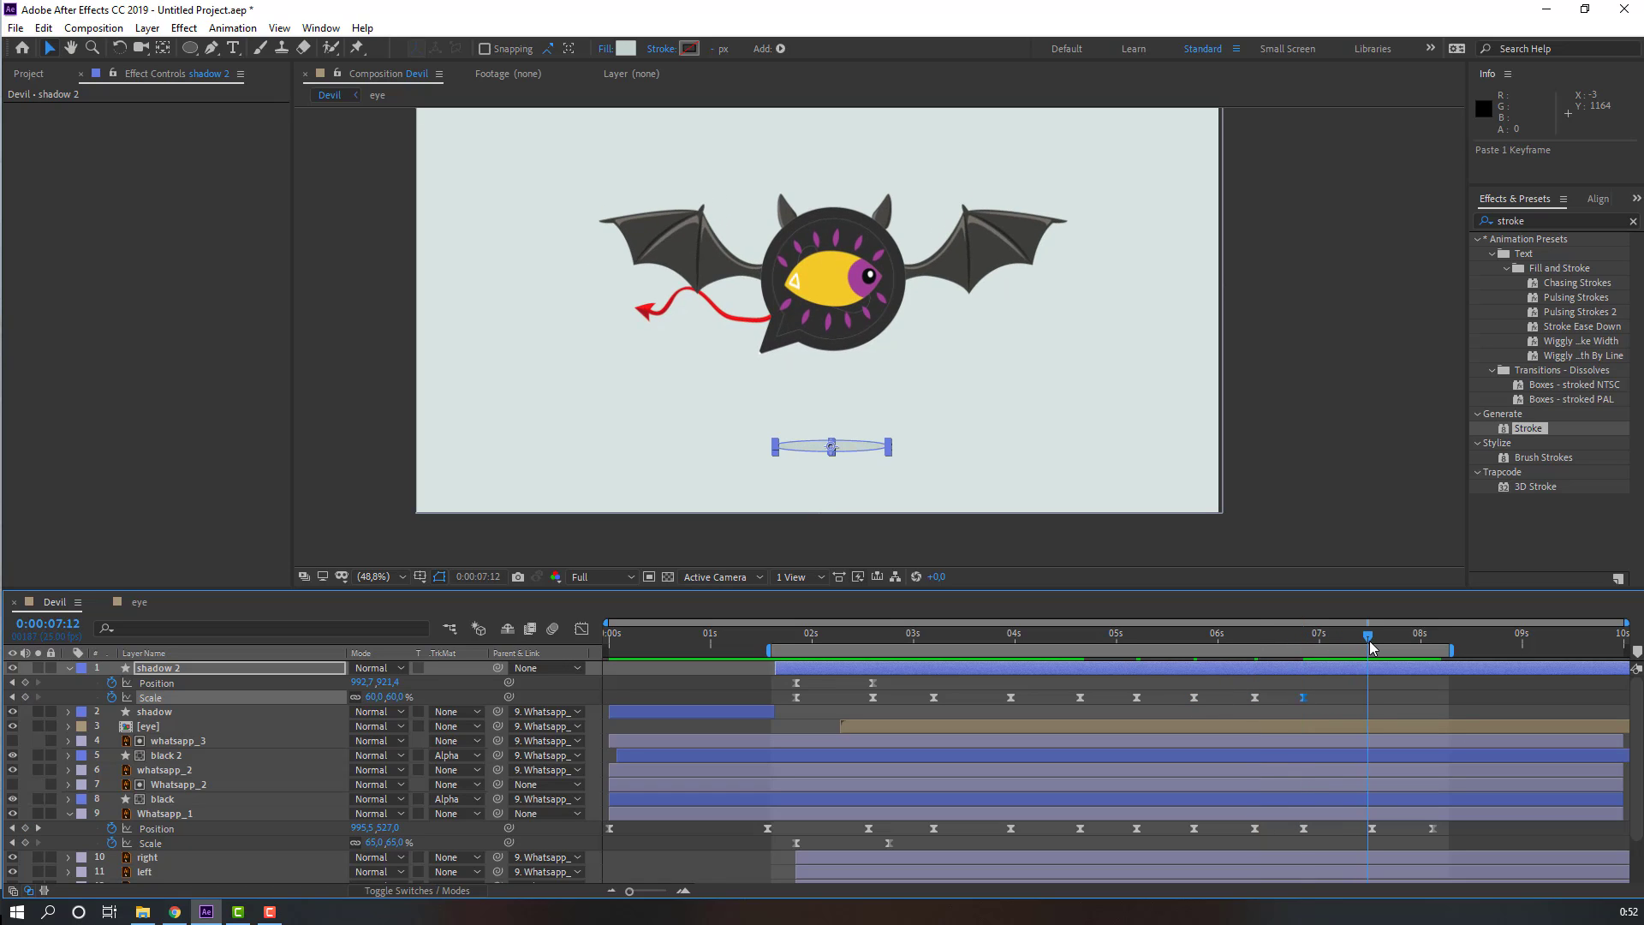
pyautogui.hotkey('ctrl', 'v')
pyautogui.click(1430, 635)
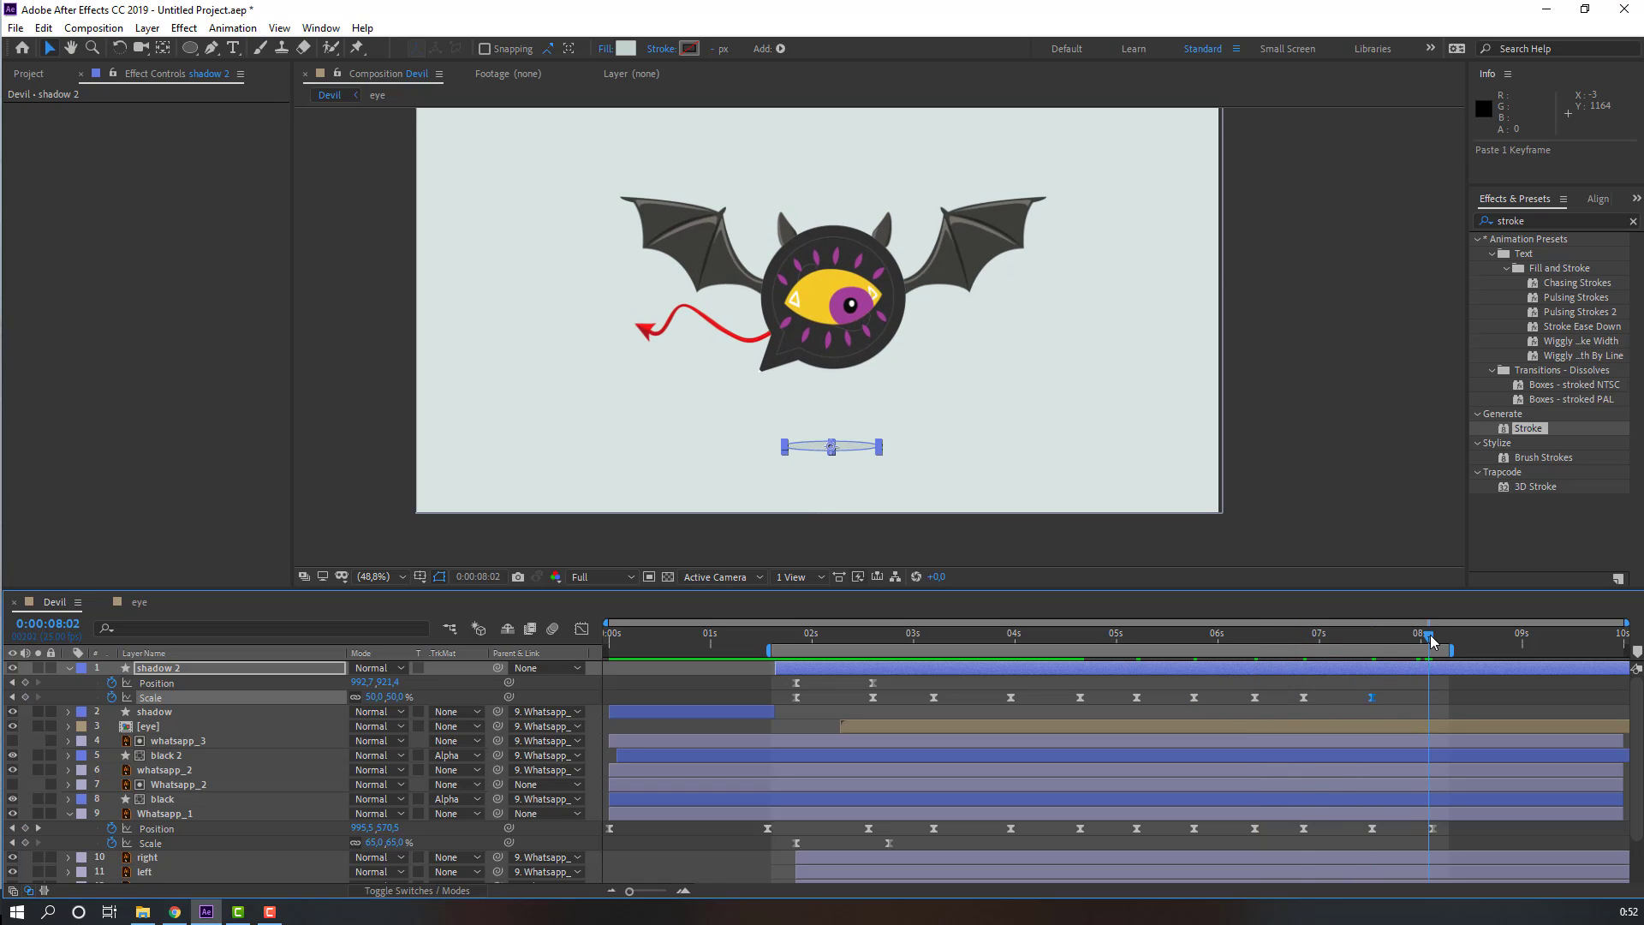
pyautogui.click(1303, 697)
pyautogui.hotkey('ctrl', 'c')
pyautogui.hotkey('ctrl', 'v')
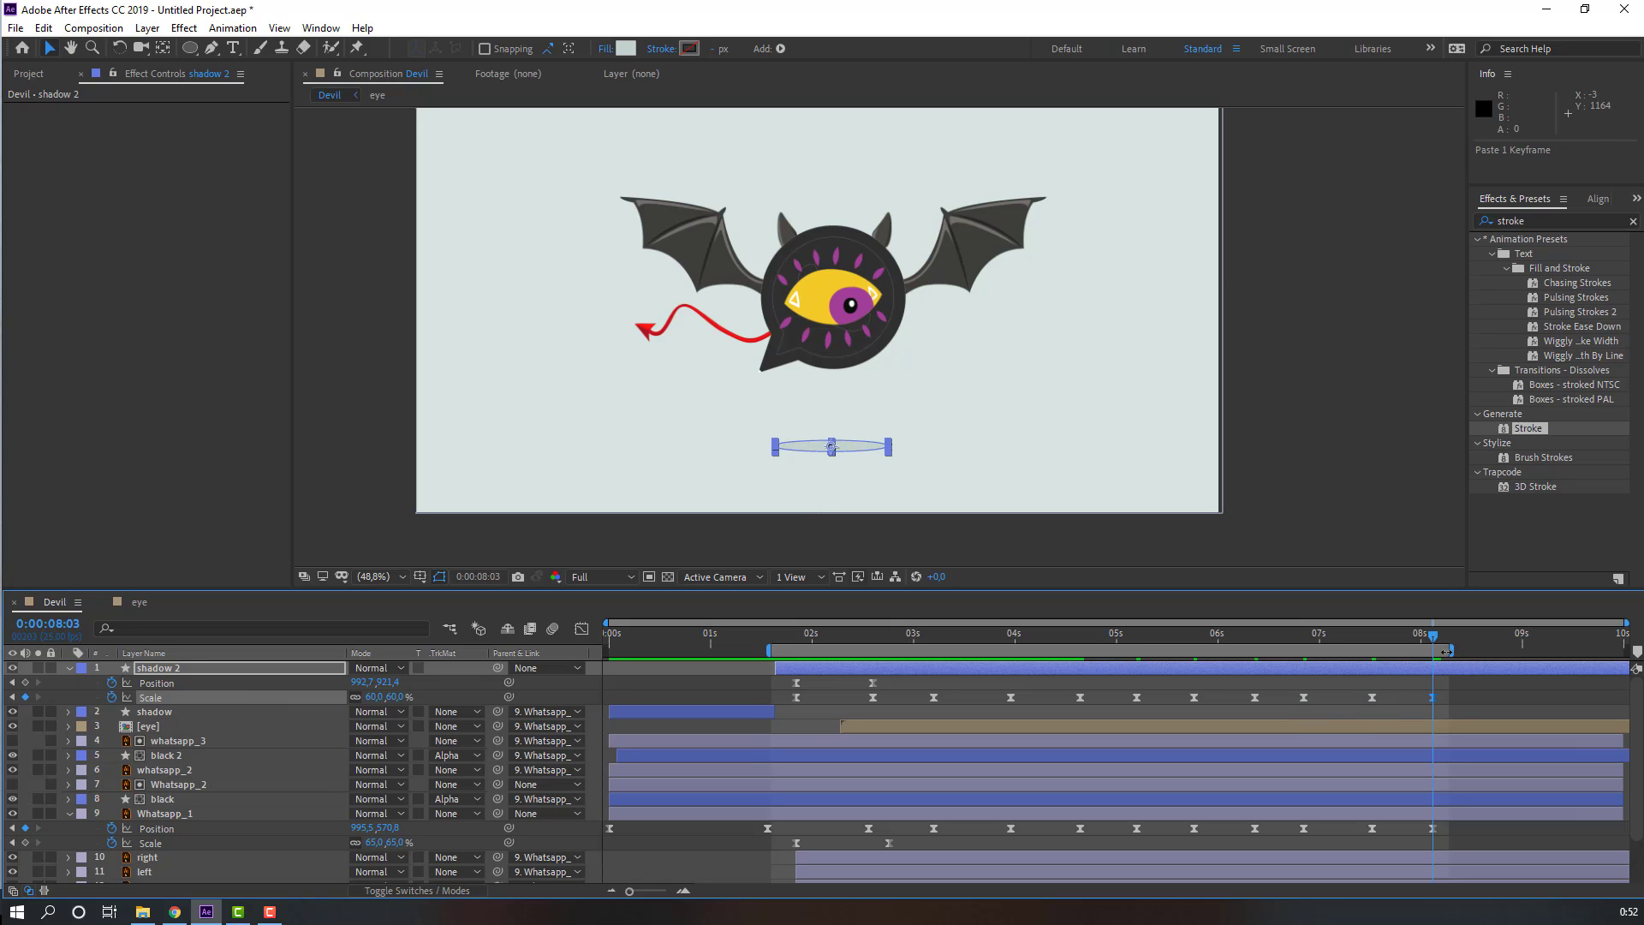
# Step: Trim the work area end to 8s03 and preview the whole animation
pyautogui.moveTo(1445, 652); pyautogui.dragTo(1433, 651)
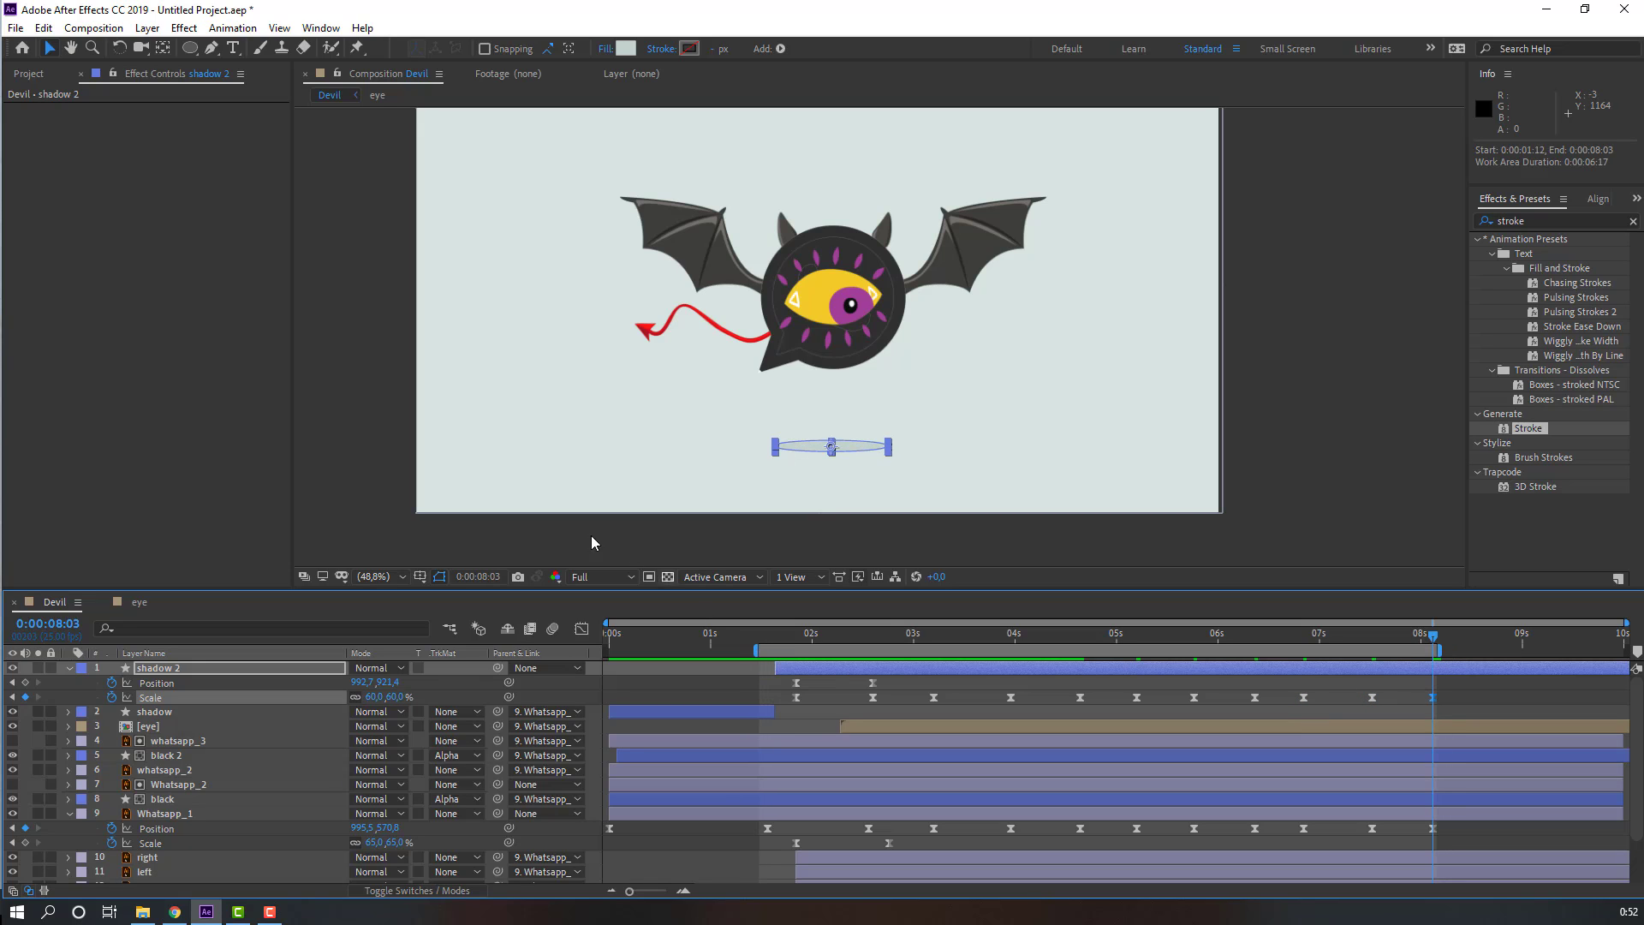
pyautogui.press('space')
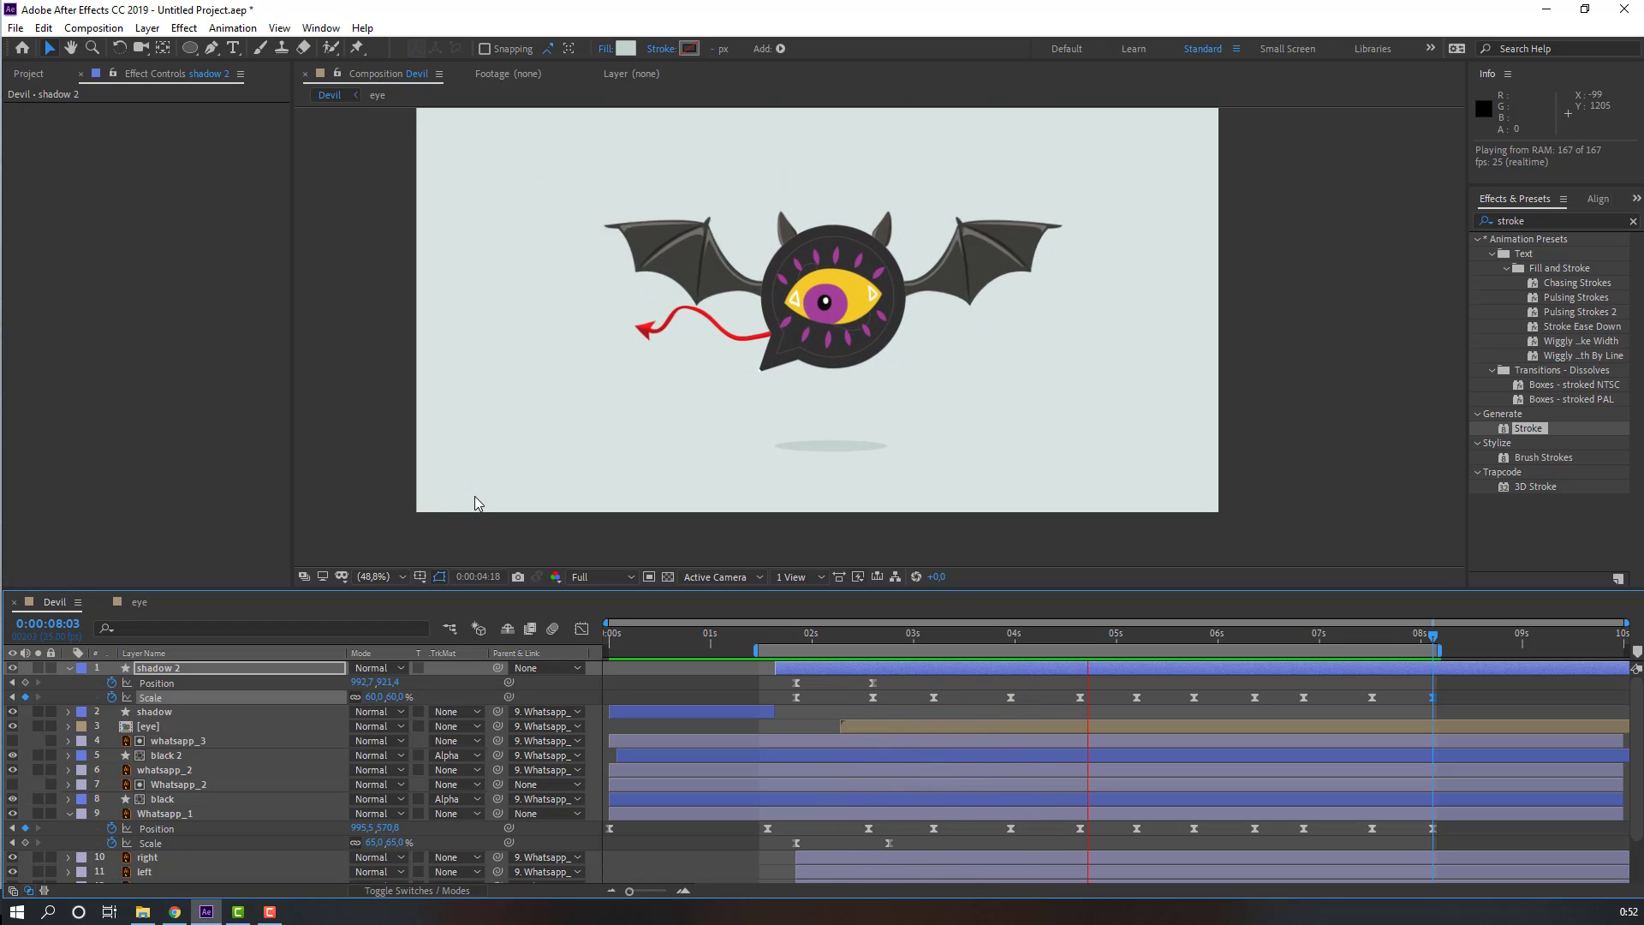
pyautogui.scroll(-2, 693, 444)
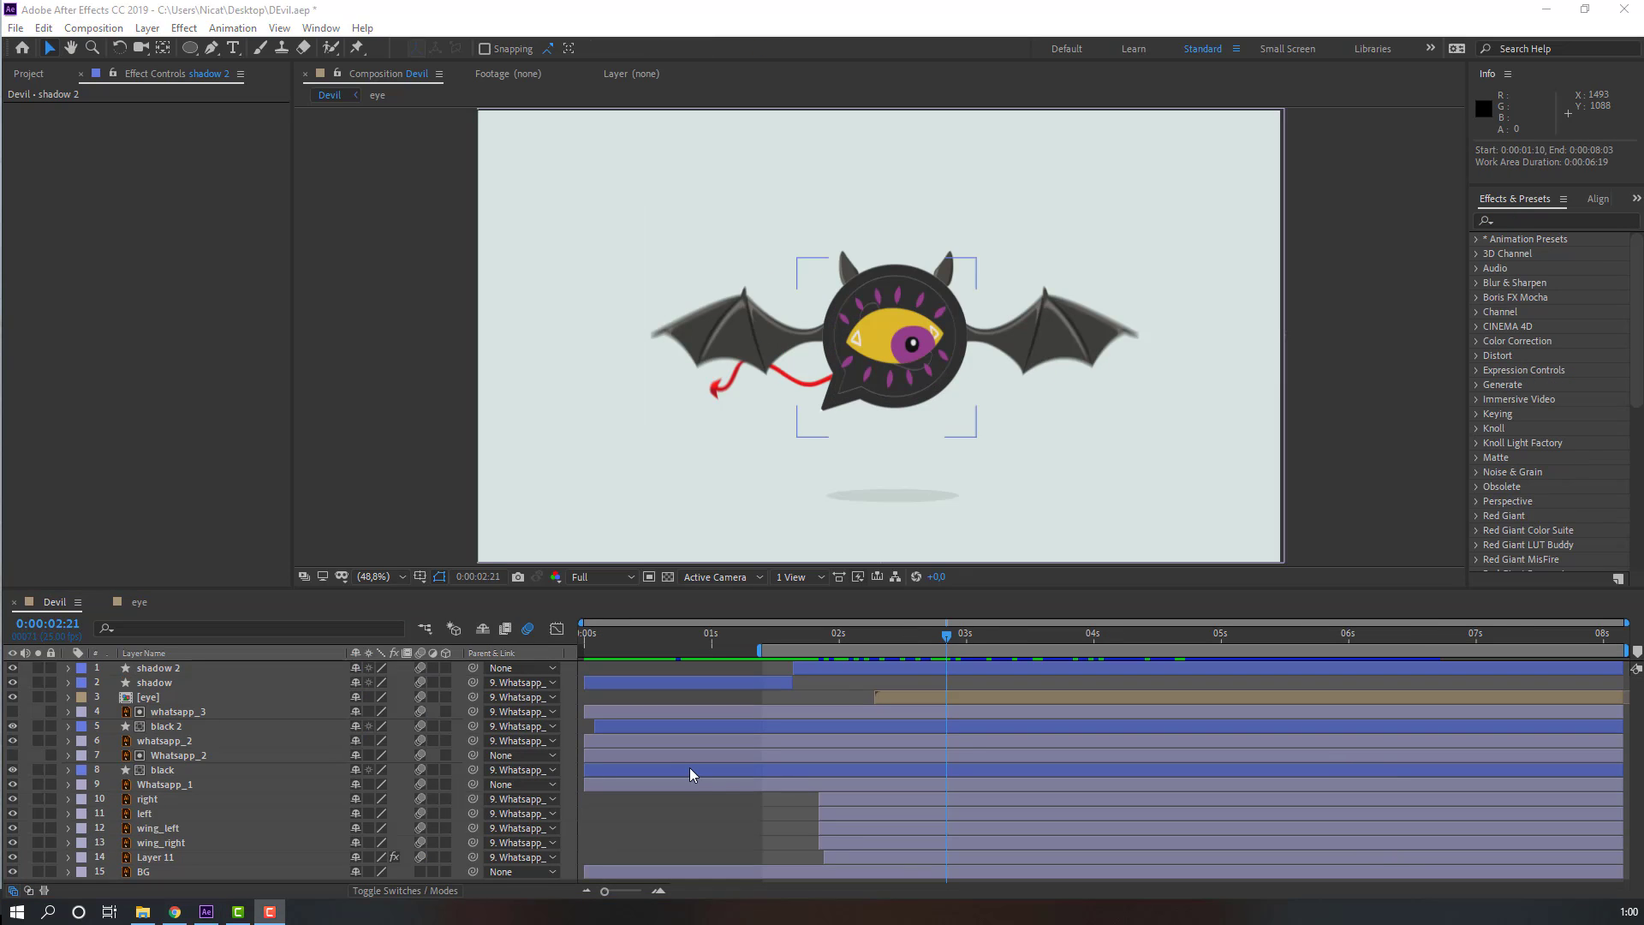
# Step: Search for the Fill effect, apply it to the BG layer, and set its color to the light grey background
pyautogui.click(141, 872)
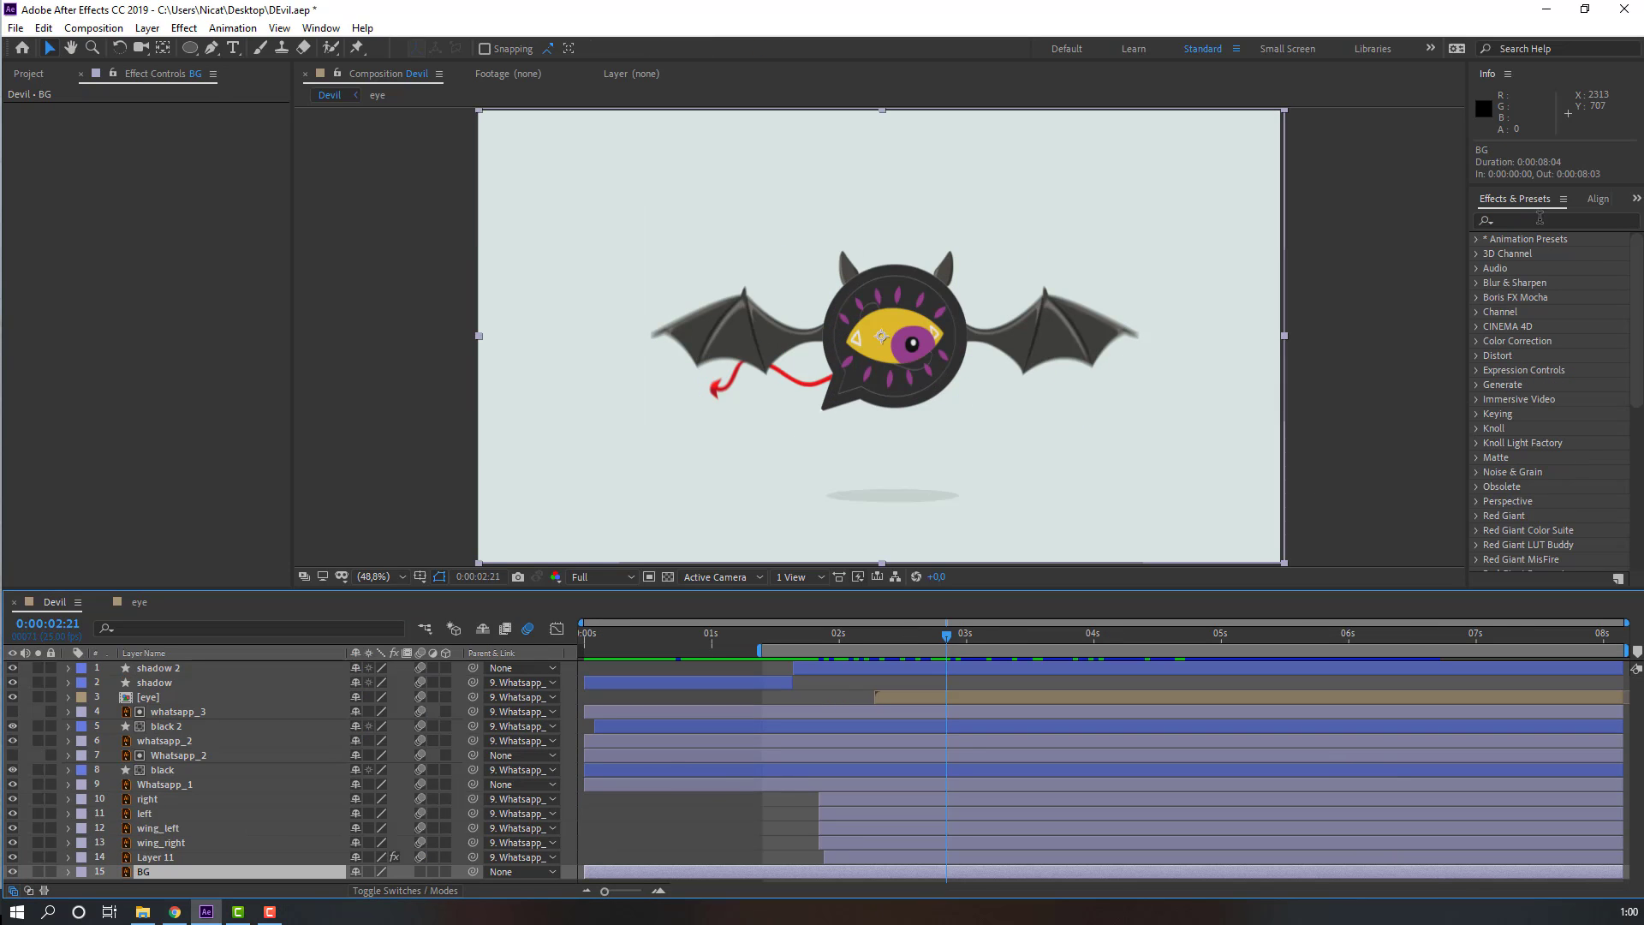
pyautogui.click(1515, 222)
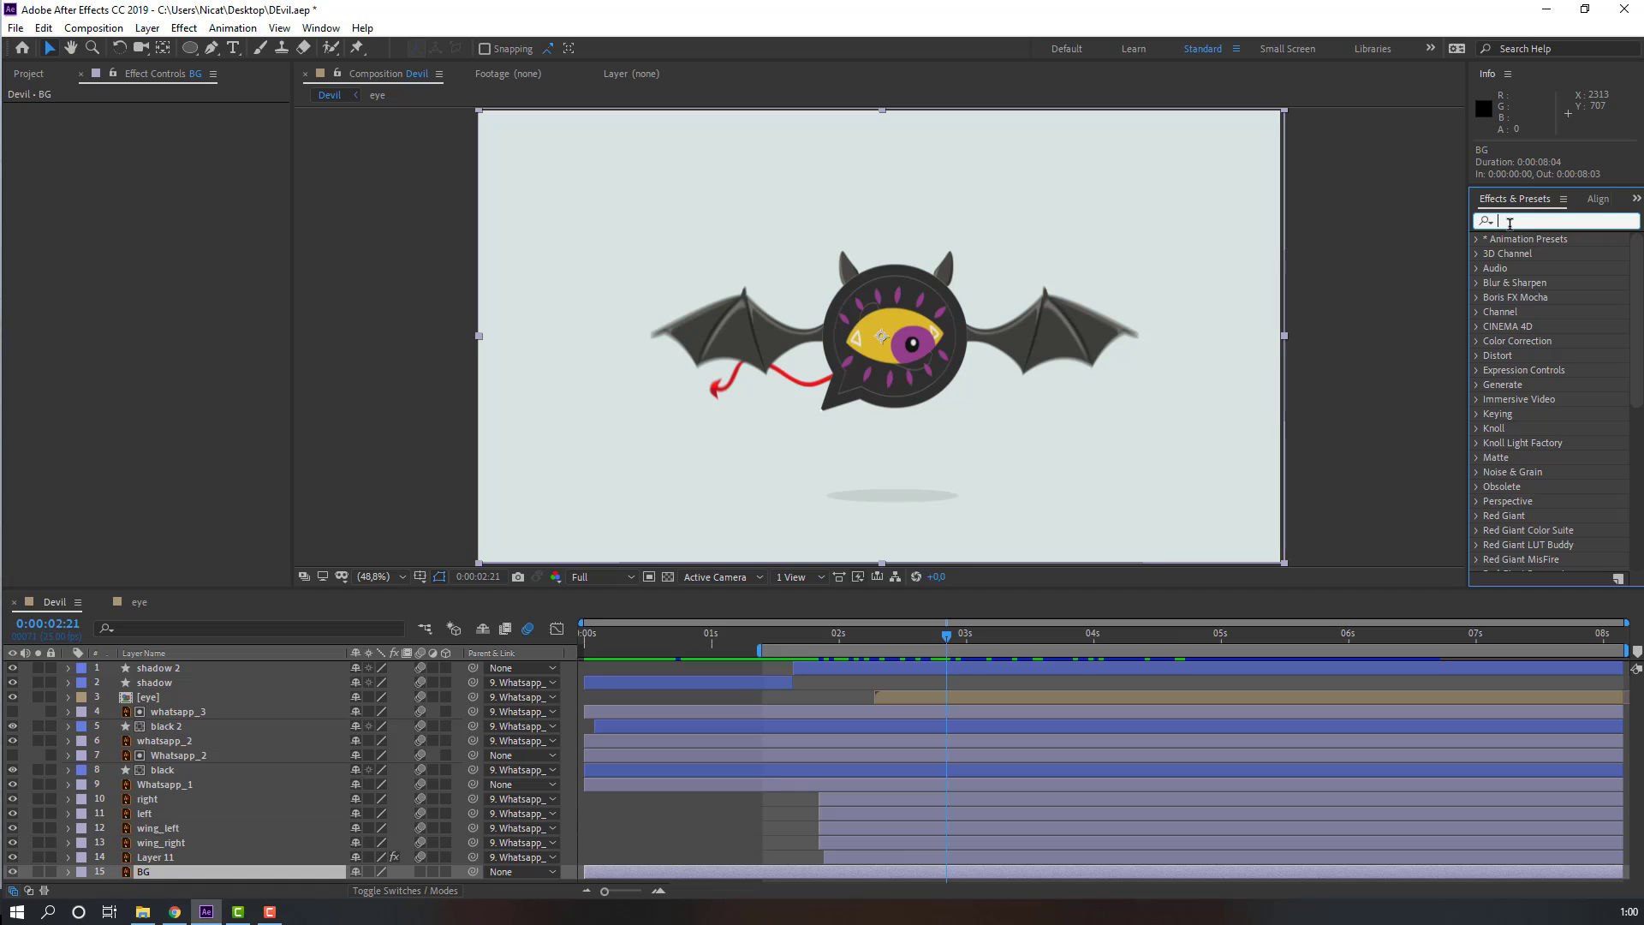
pyautogui.write('fill')
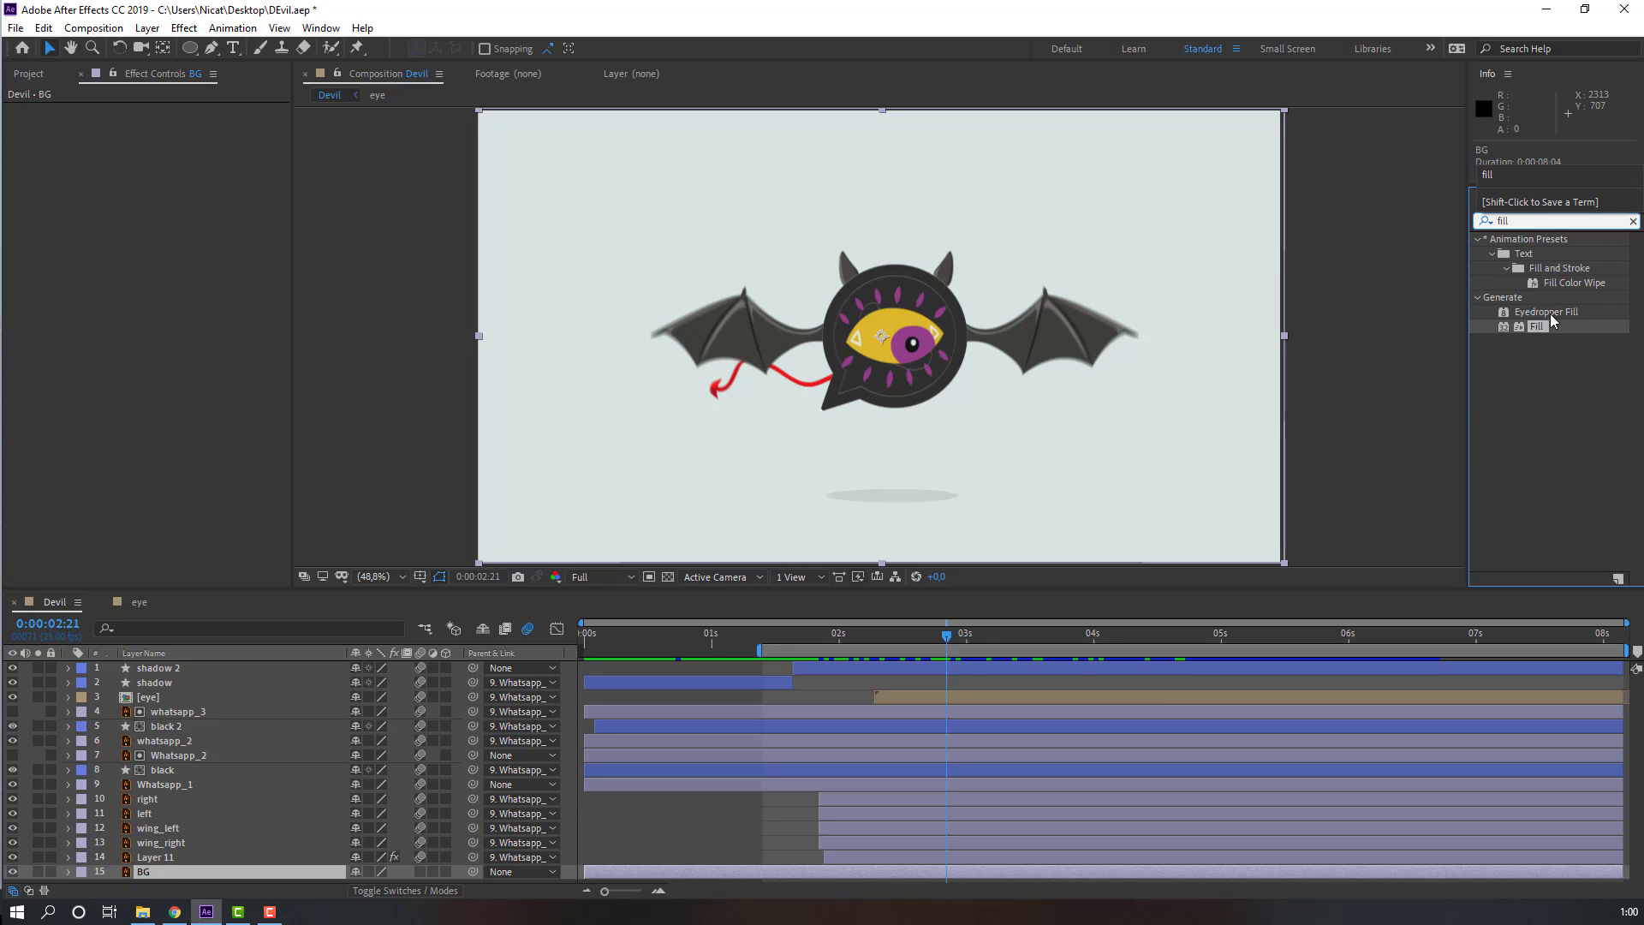
pyautogui.moveTo(1551, 321); pyautogui.dragTo(420, 873)
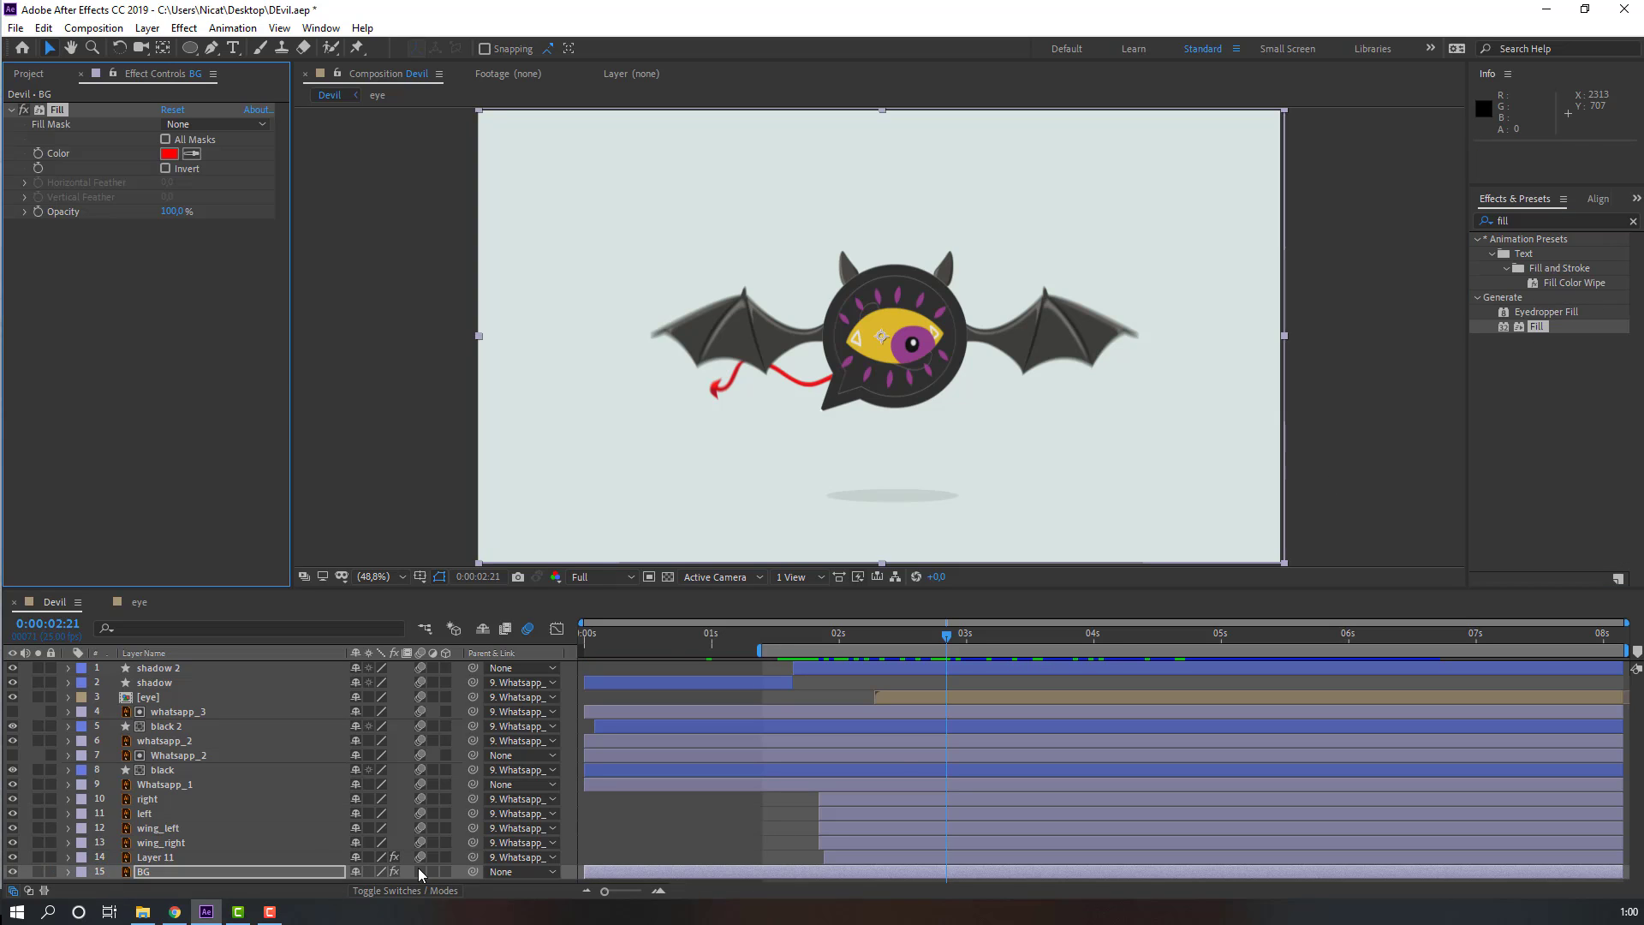
pyautogui.click(795, 643)
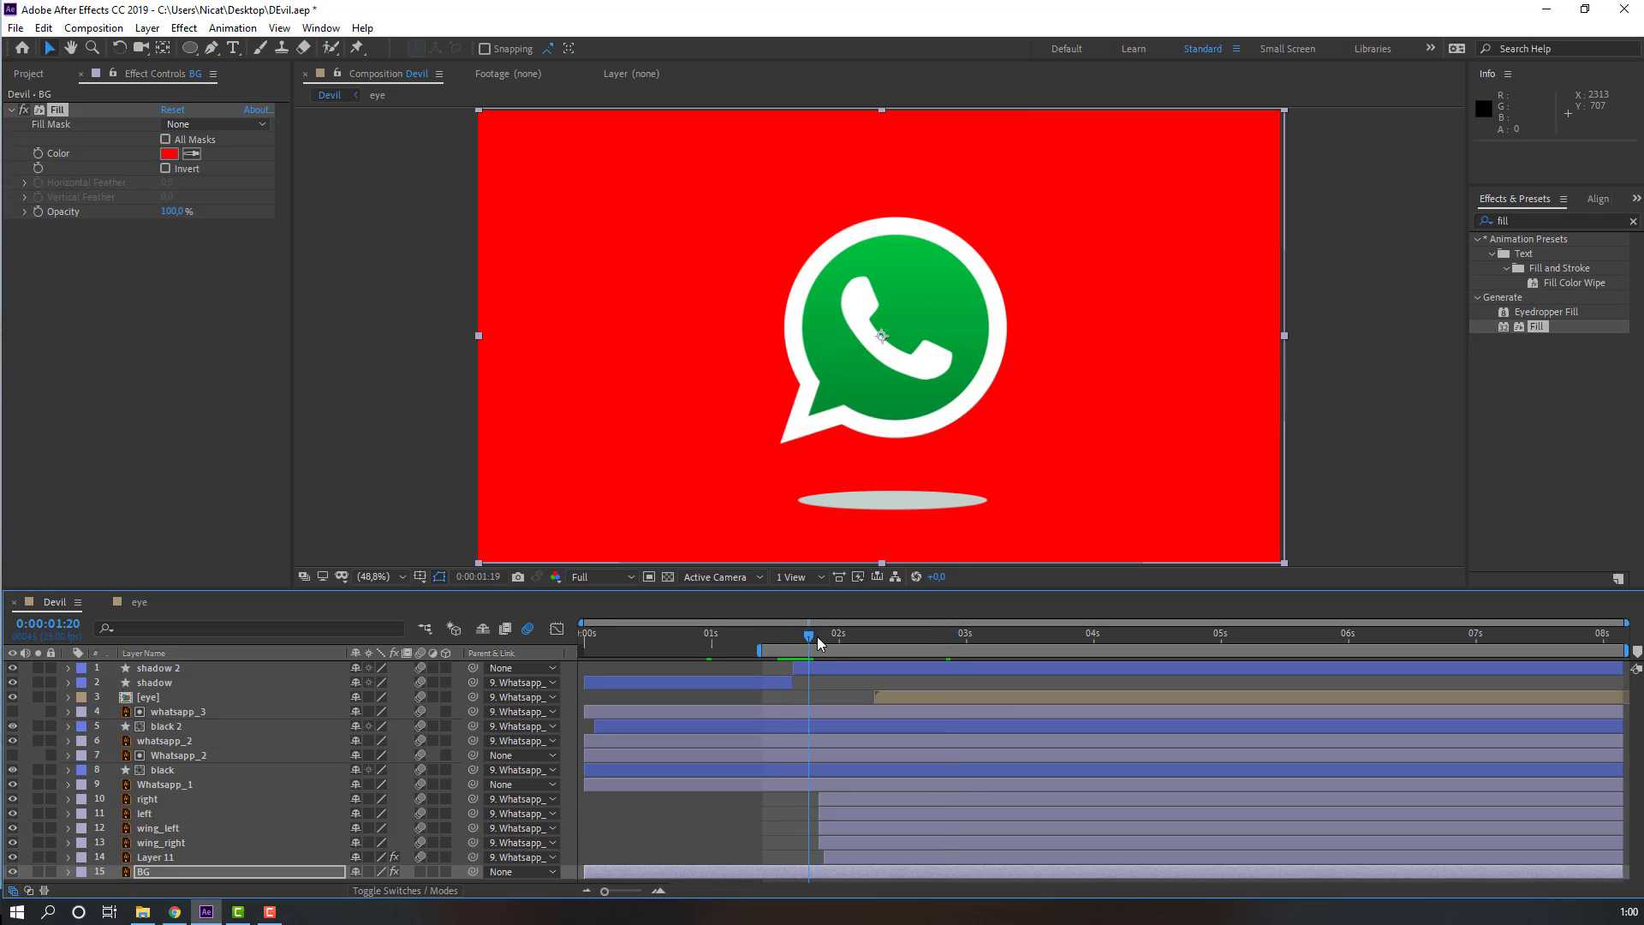
pyautogui.click(818, 643)
pyautogui.click(24, 111)
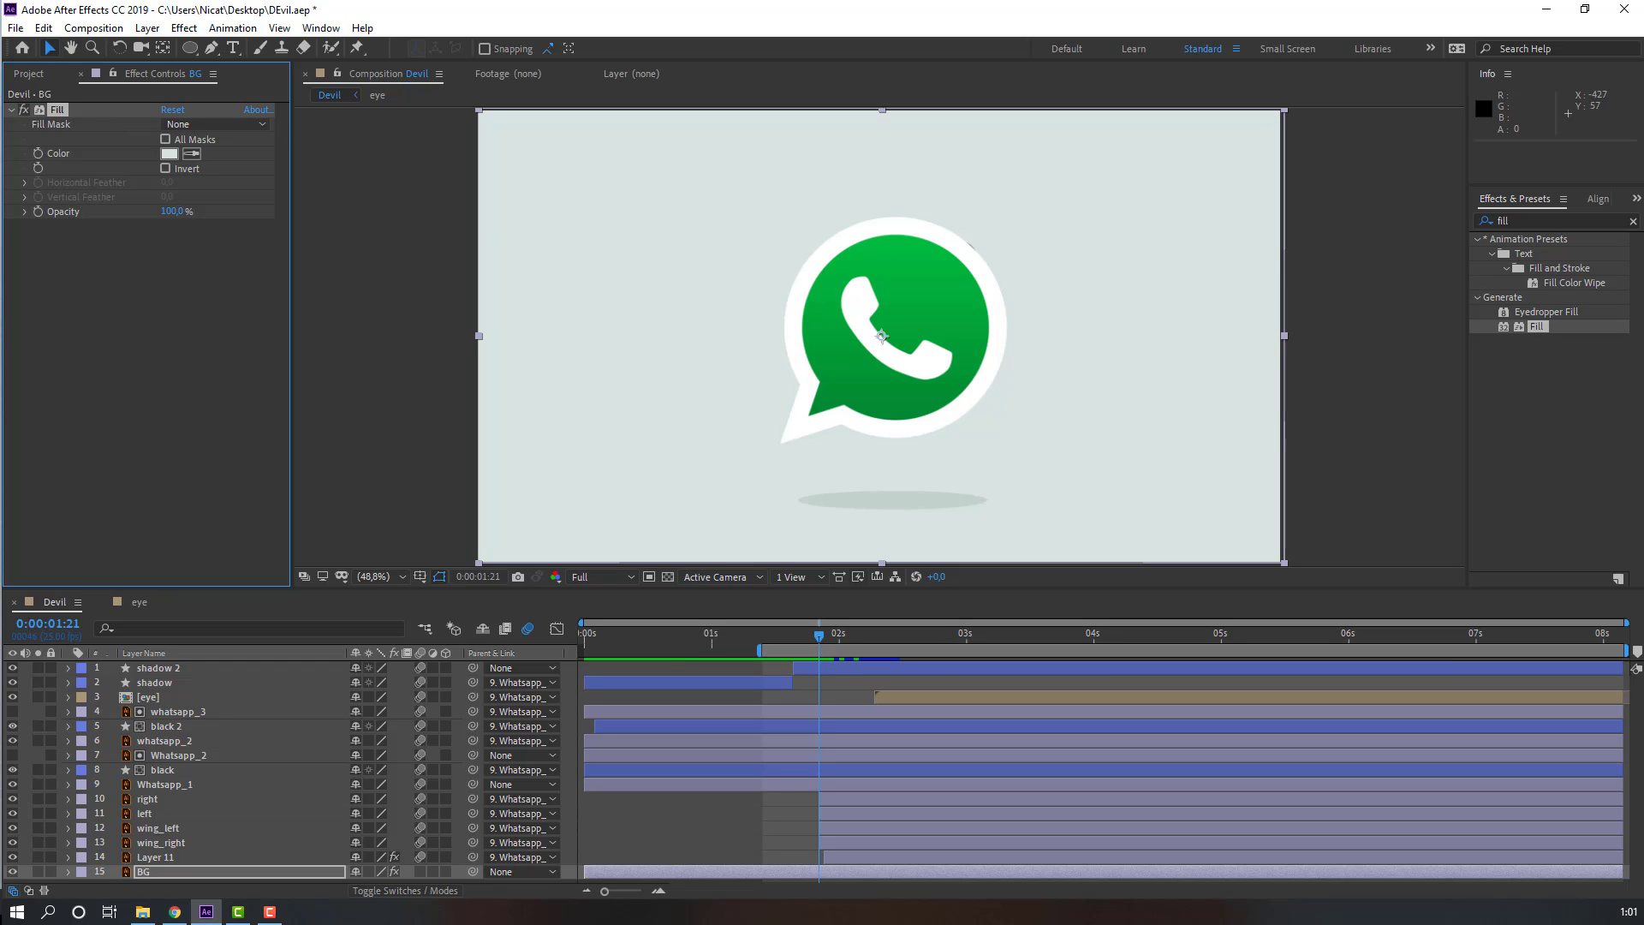
# Step: Add a Color keyframe to BG's Fill at 1s21, aligned with the logo's Scale keyframe
pyautogui.press('F10')
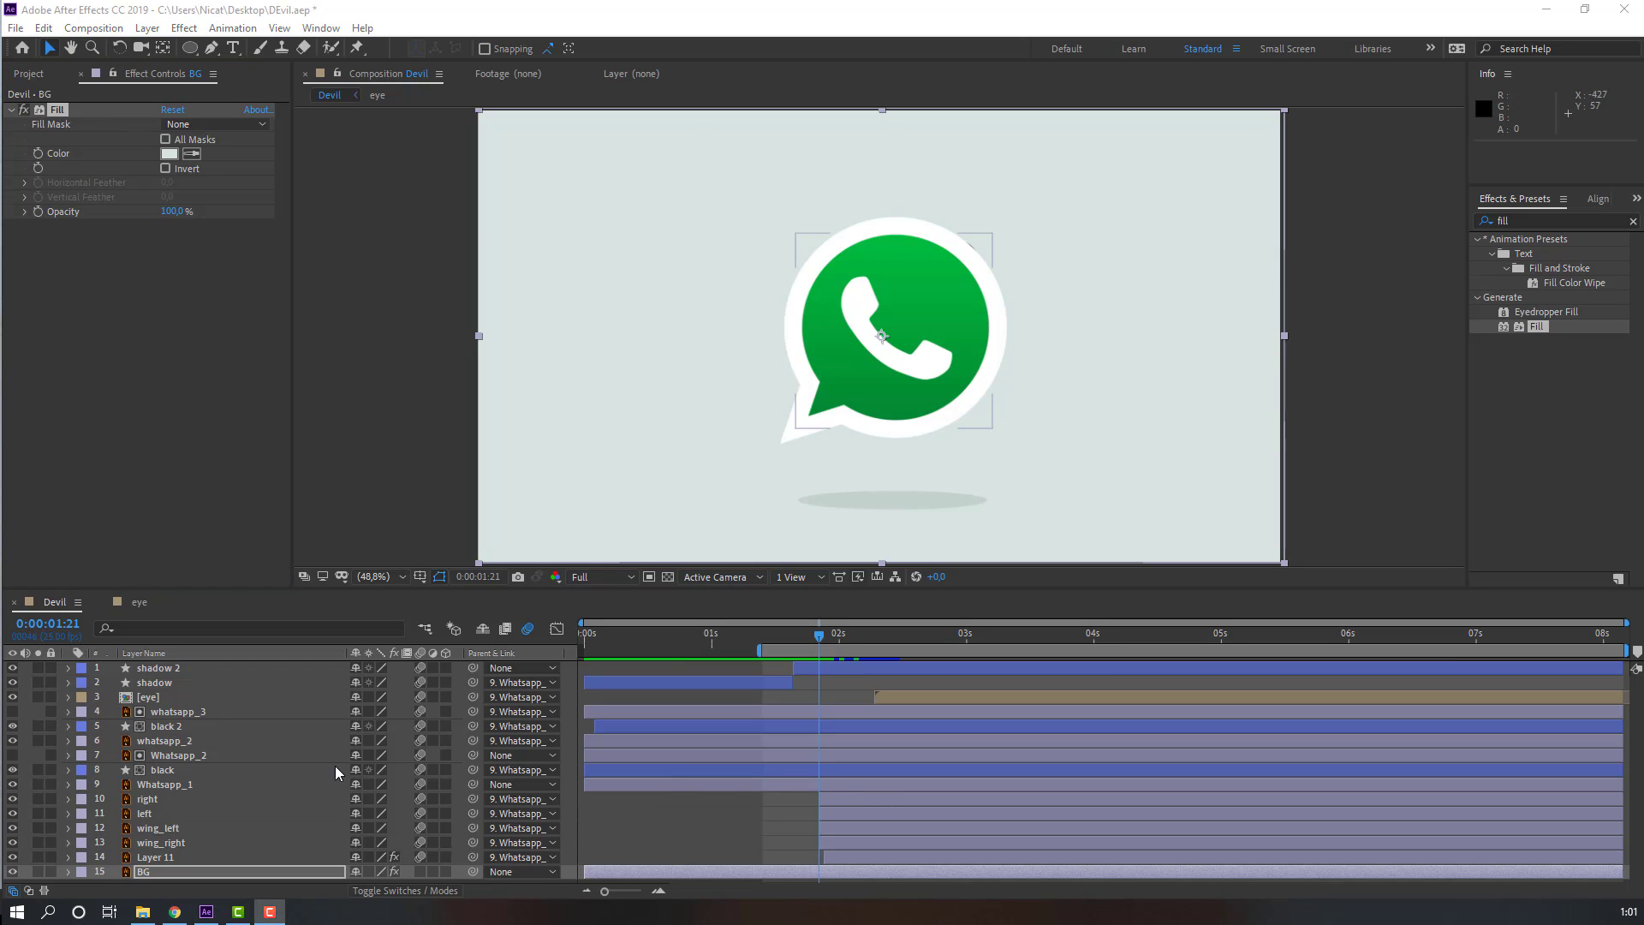
pyautogui.click(188, 788)
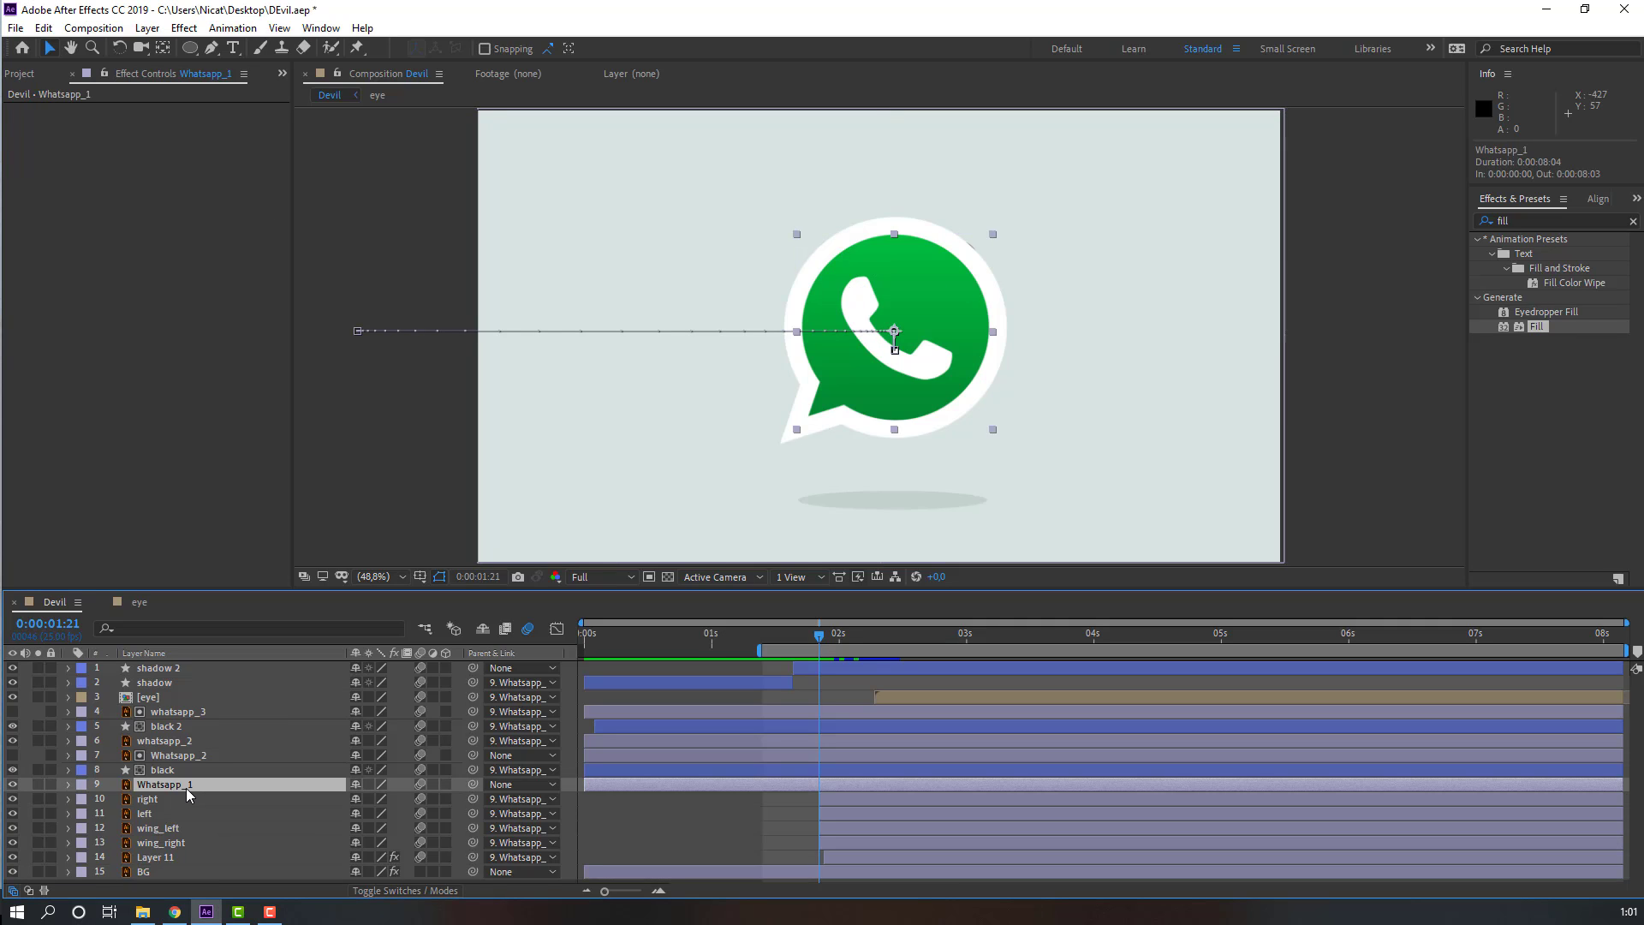
pyautogui.press('u')
pyautogui.scroll(-1, 858, 779)
pyautogui.moveTo(791, 637)
pyautogui.mouseDown()
pyautogui.moveTo(882, 637)
pyautogui.moveTo(818, 635)
pyautogui.mouseUp()
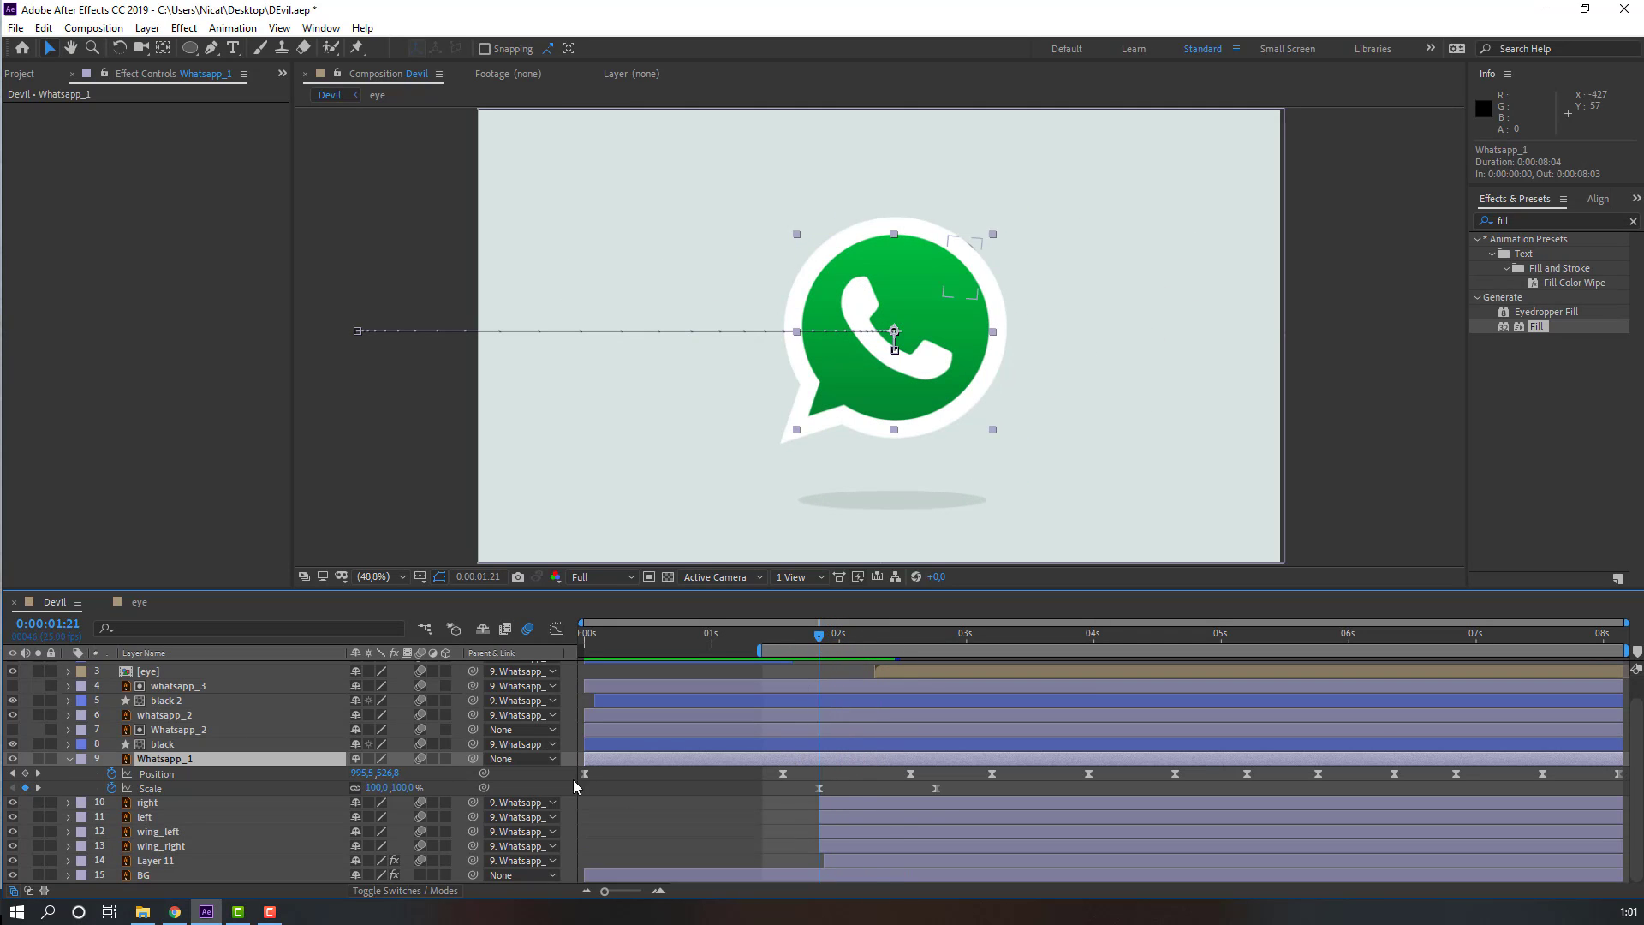
pyautogui.click(143, 875)
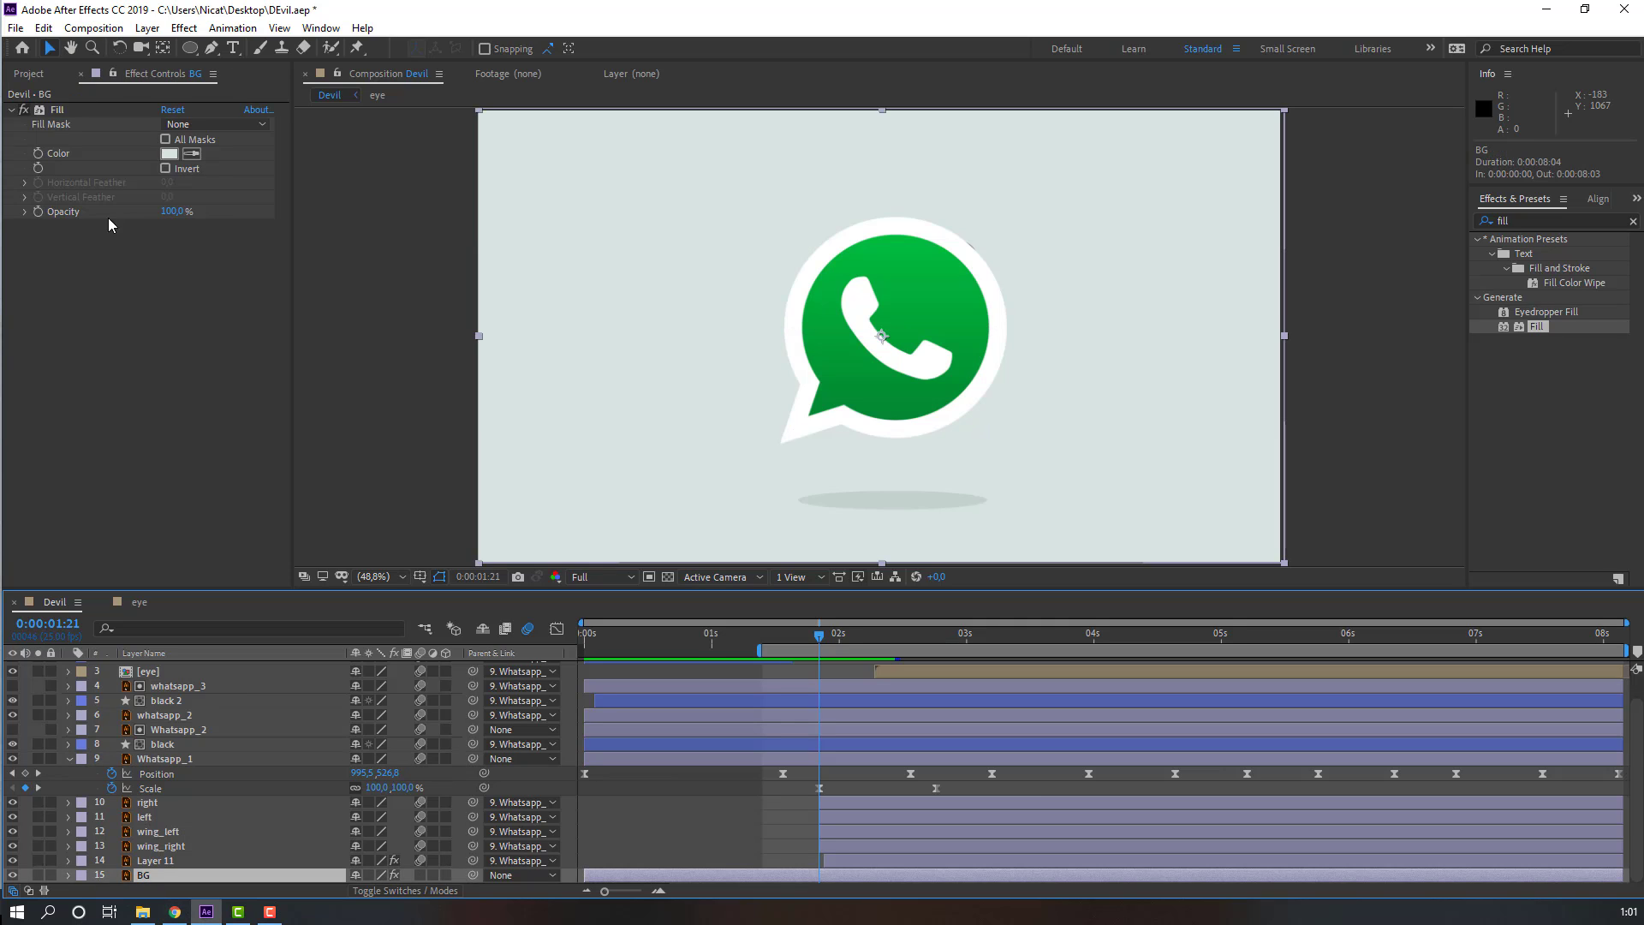
pyautogui.click(38, 154)
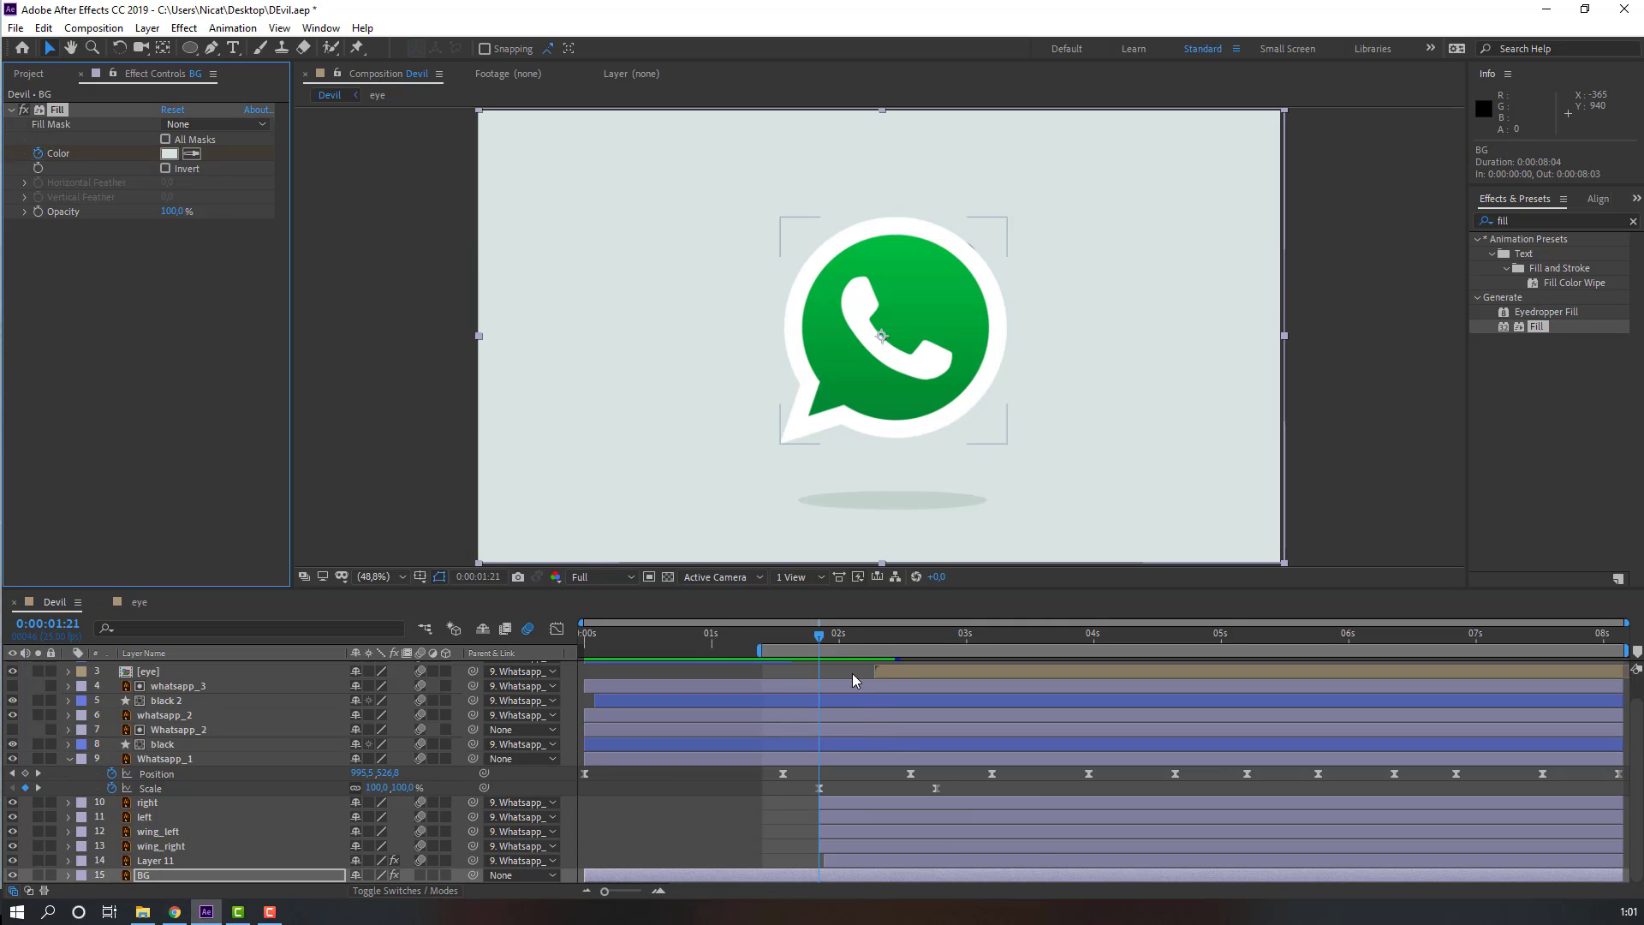
# Step: At 2s14, set the BG layer's Fill color to the red E25D5D
pyautogui.moveTo(832, 636); pyautogui.dragTo(911, 641)
pyautogui.click(168, 153)
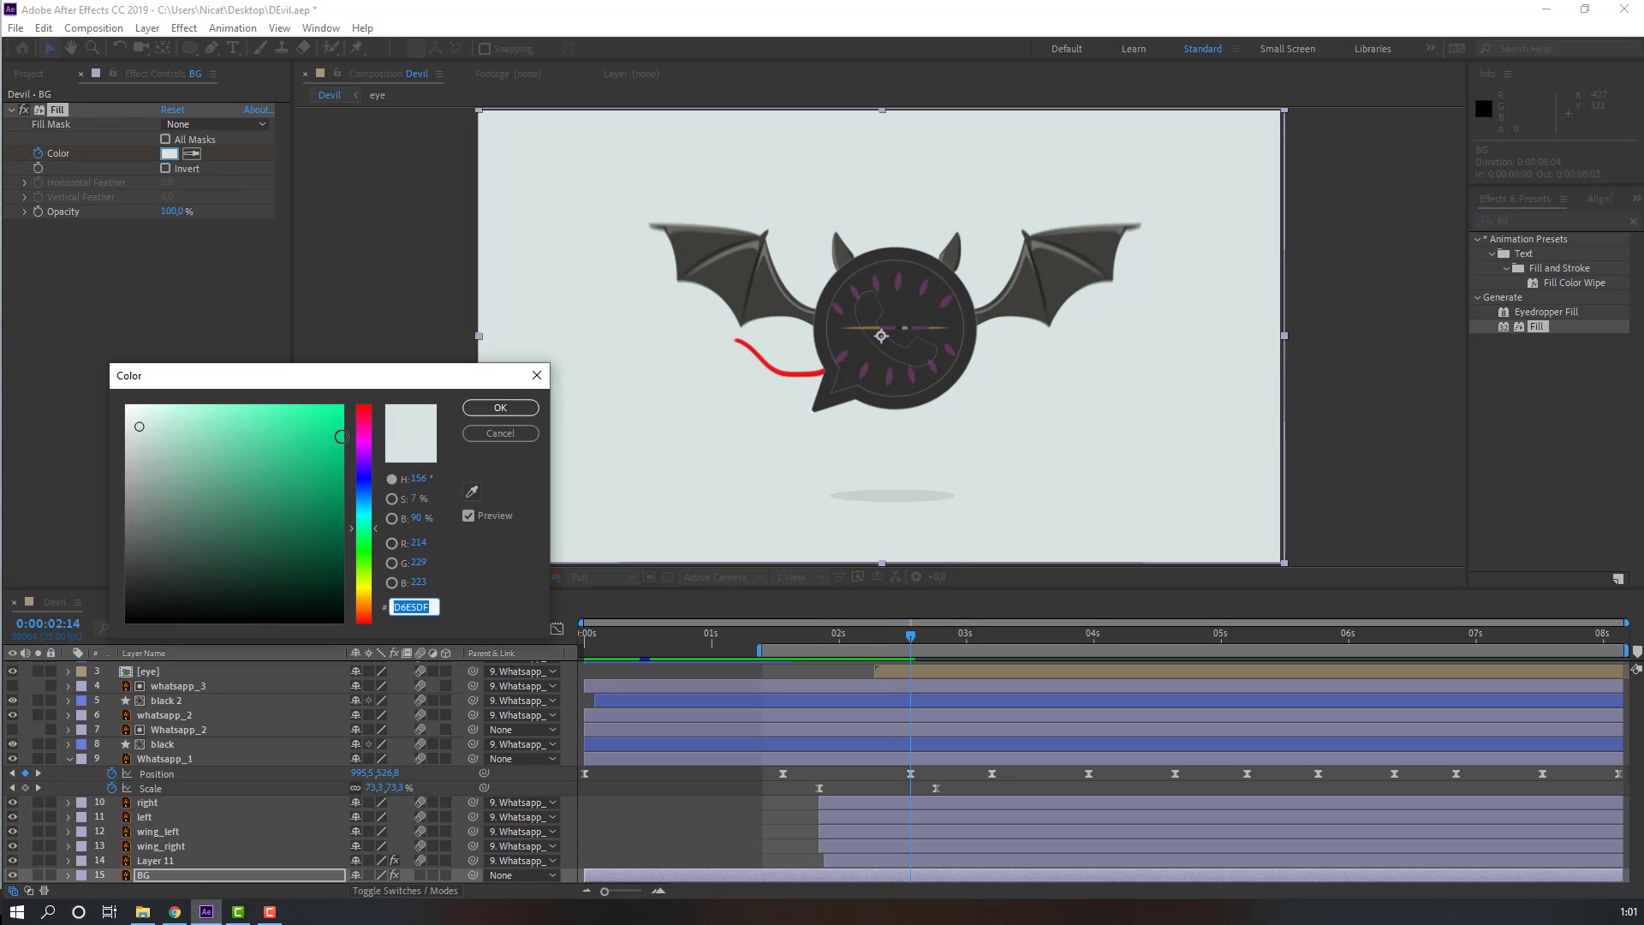
pyautogui.moveTo(363, 438)
pyautogui.mouseDown()
pyautogui.moveTo(362, 397)
pyautogui.moveTo(229, 426)
pyautogui.moveTo(260, 432)
pyautogui.mouseUp()
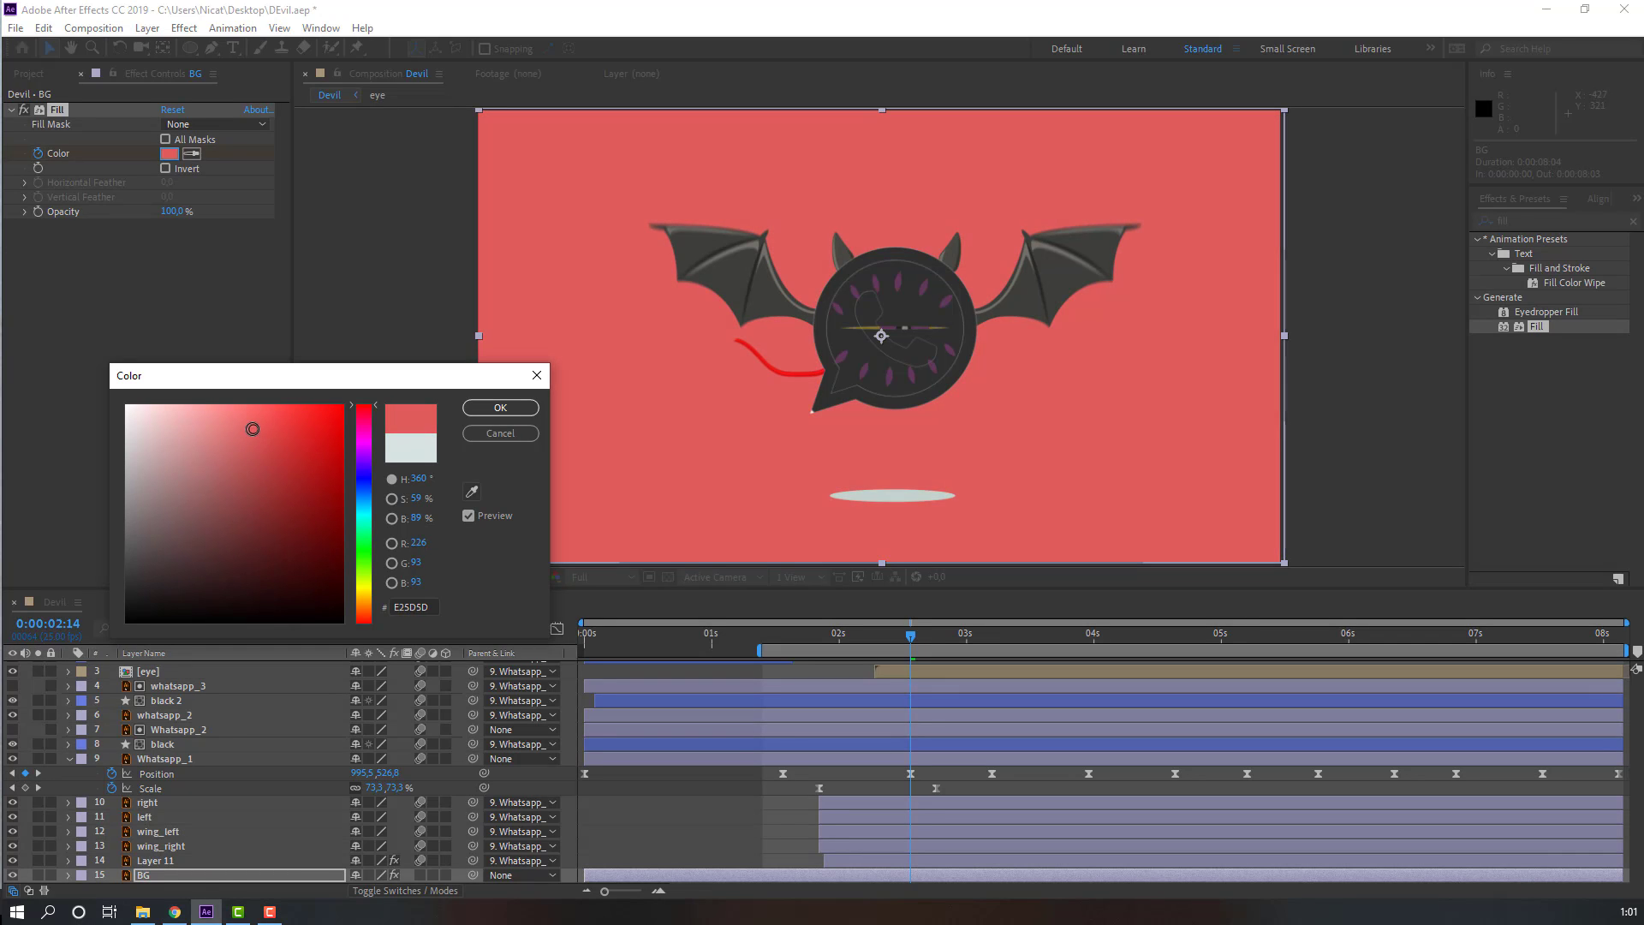
pyautogui.click(500, 408)
# Step: Apply the Fill effect to shadow 2 and sample the shadow's light grey as its color with the eyedropper
pyautogui.click(789, 635)
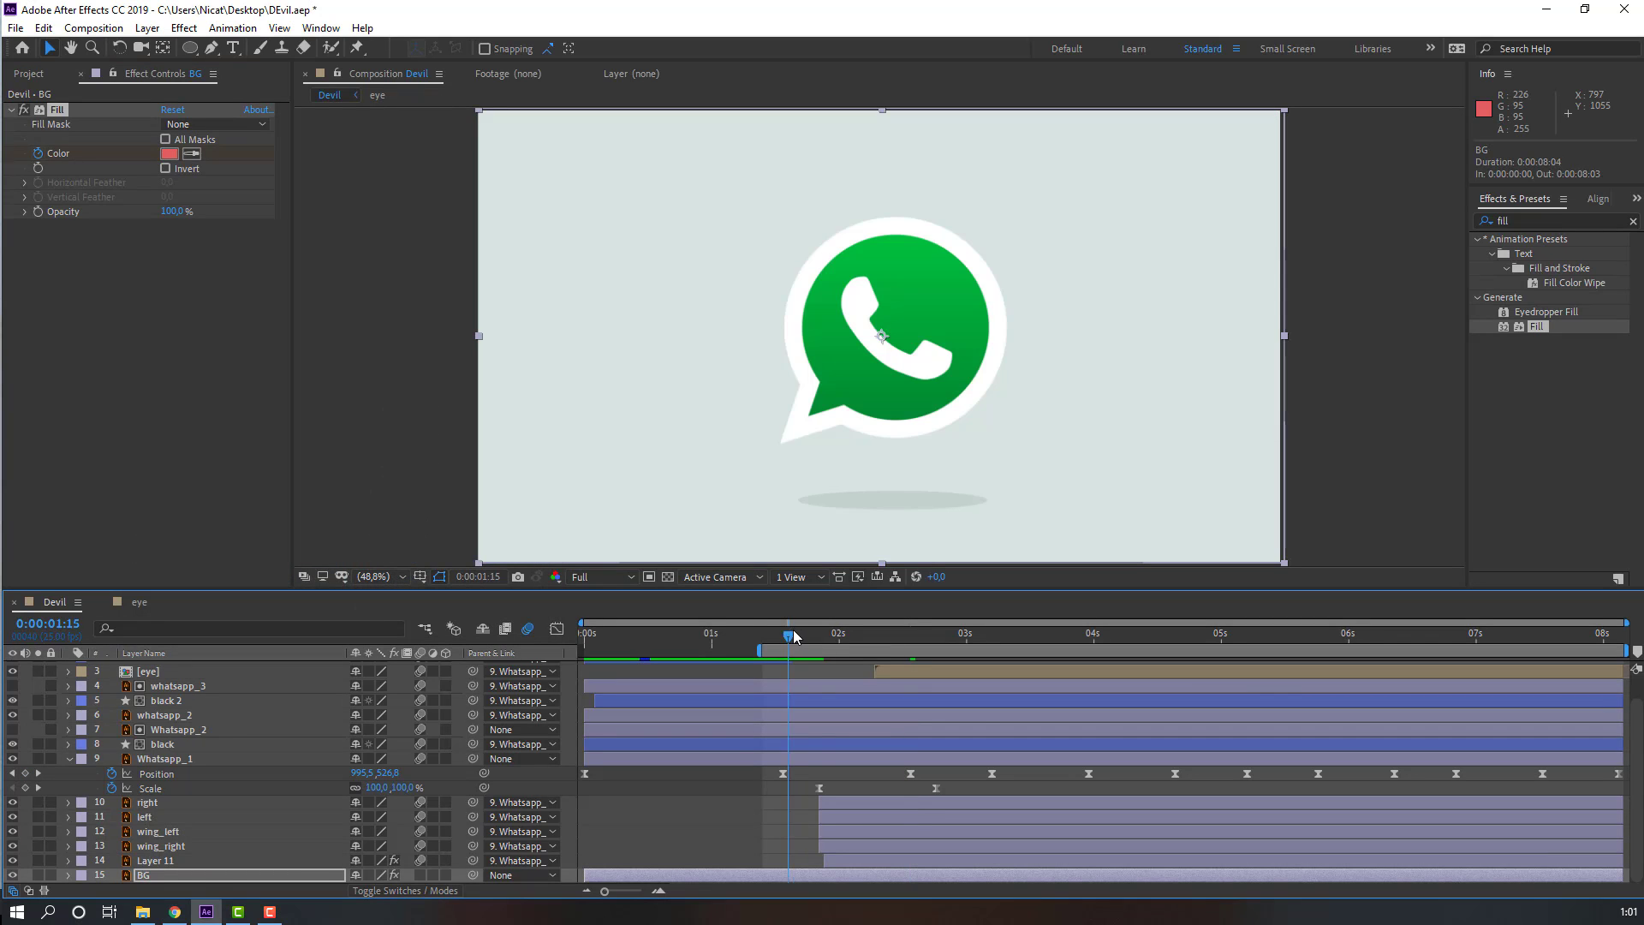
pyautogui.moveTo(838, 631); pyautogui.dragTo(875, 636)
pyautogui.scroll(2, 776, 738)
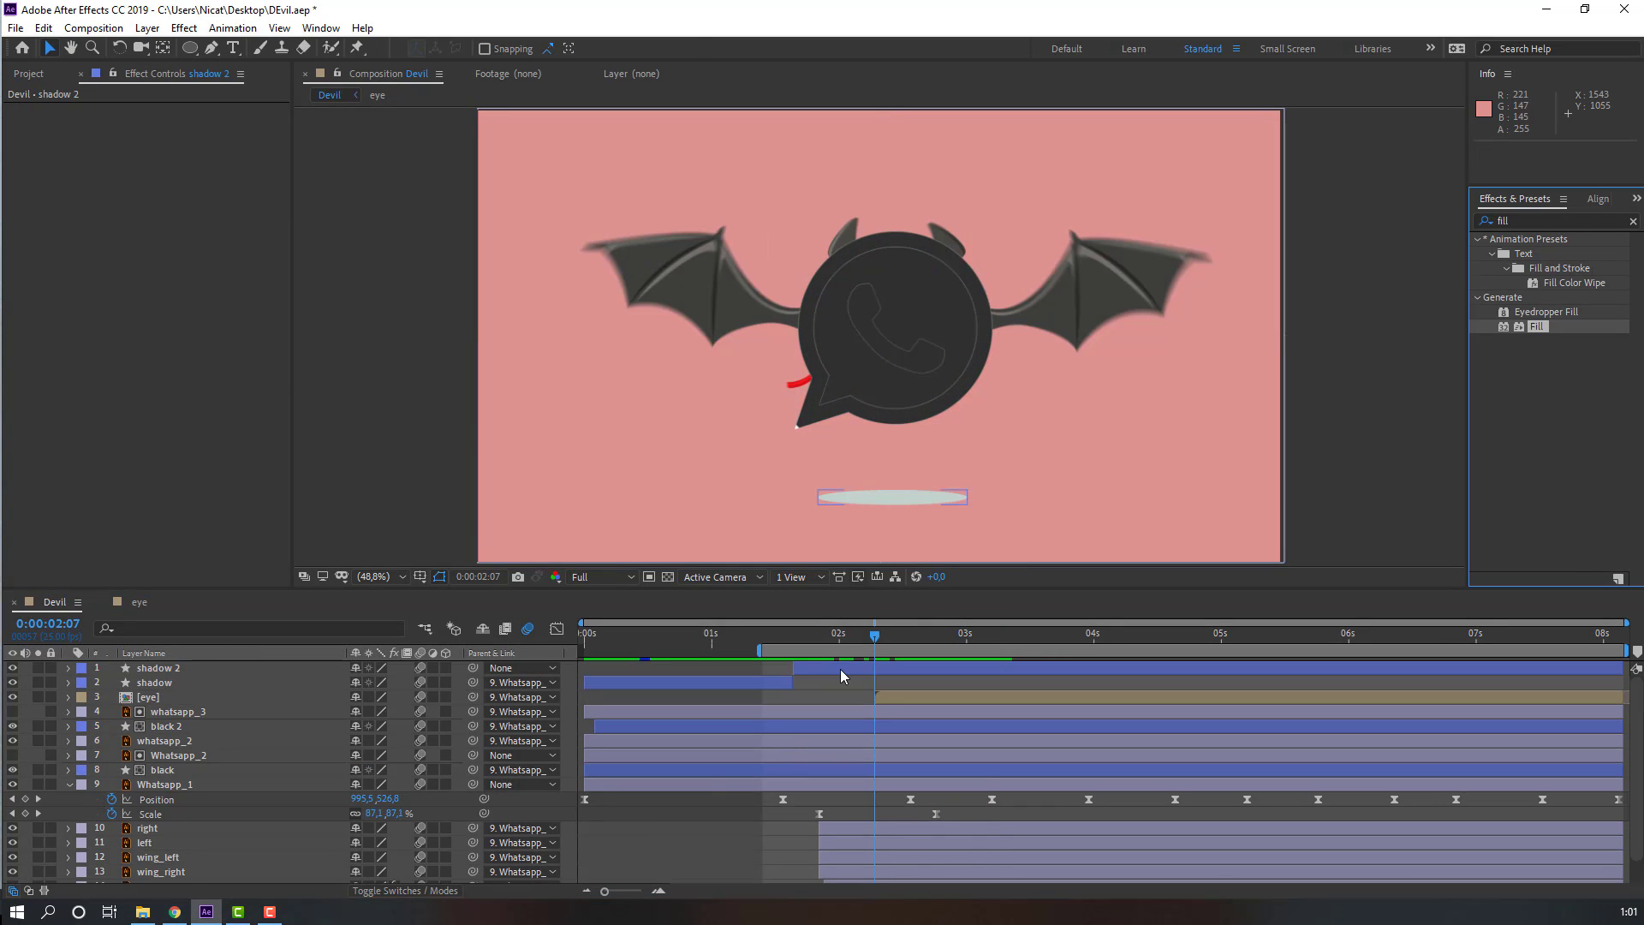
pyautogui.click(862, 665)
pyautogui.moveTo(1540, 327); pyautogui.dragTo(854, 642)
pyautogui.click(785, 638)
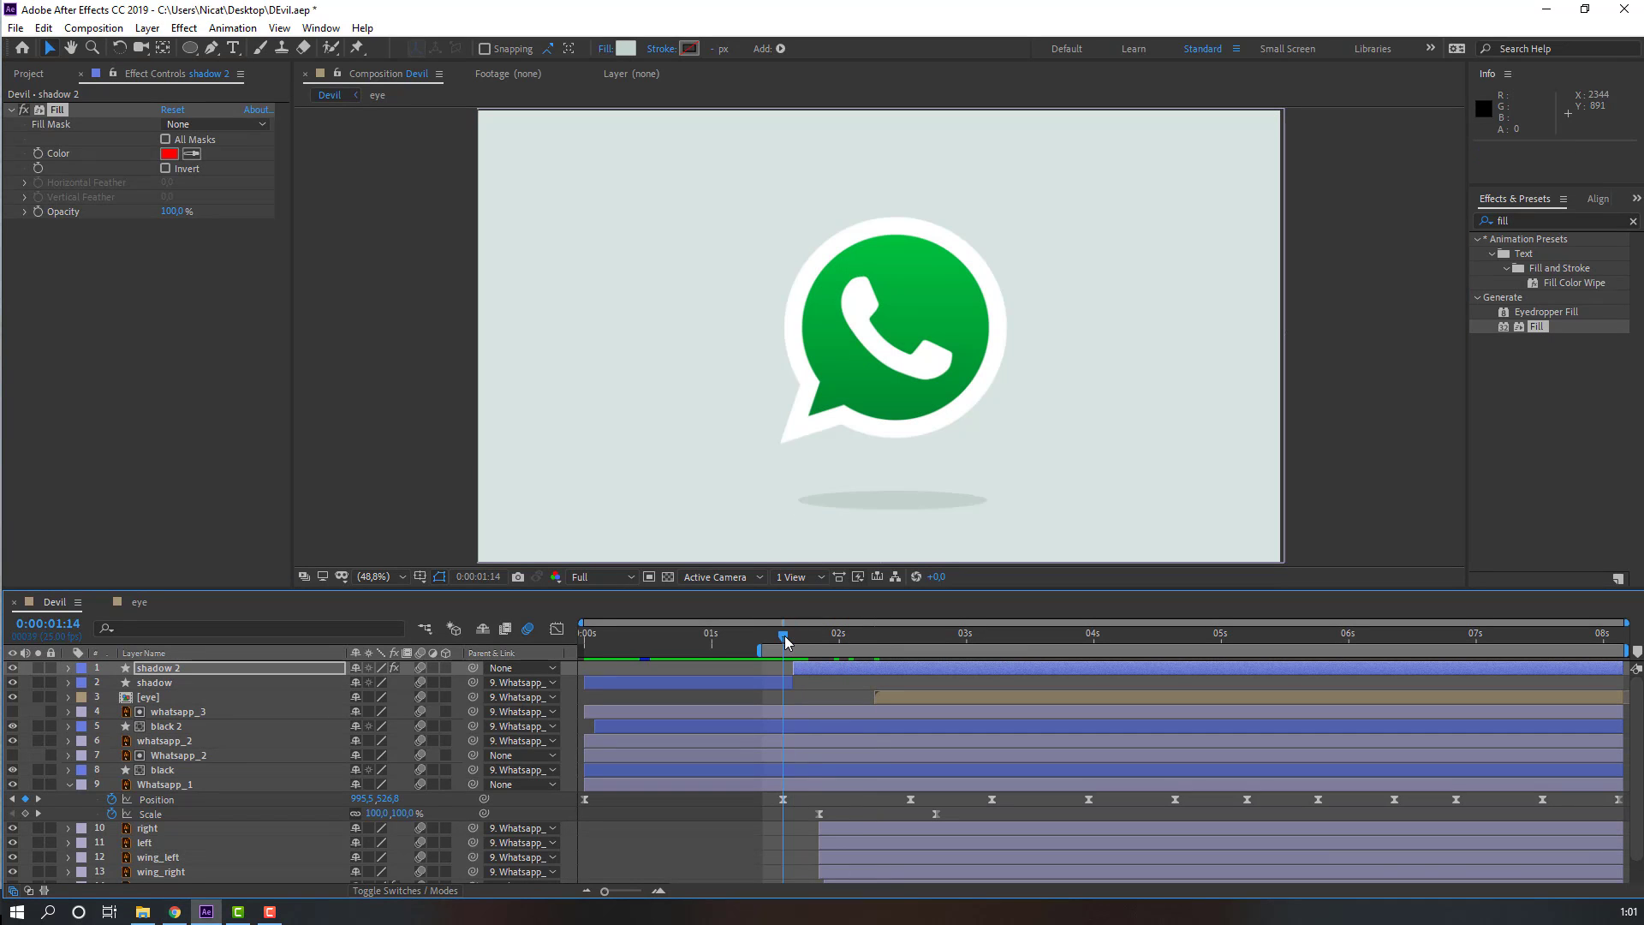
pyautogui.click(191, 155)
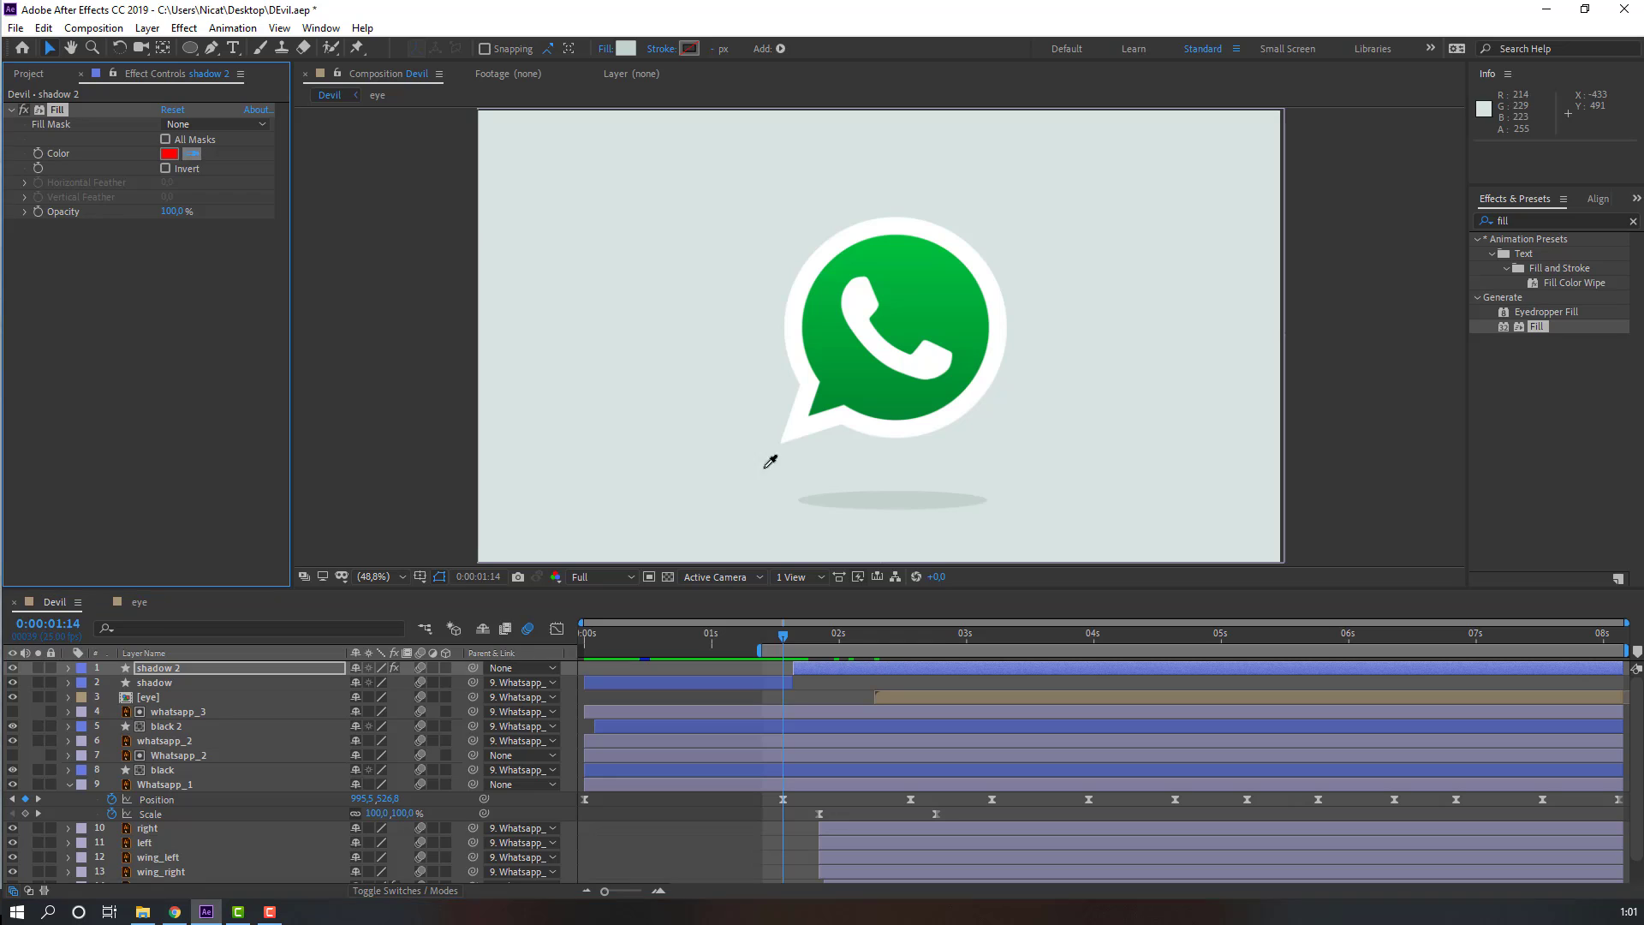
pyautogui.click(907, 498)
# Step: Add a Color keyframe to shadow 2's Fill at 1s21, aligned with the logo's Scale keyframe
pyautogui.moveTo(801, 637); pyautogui.dragTo(840, 638)
pyautogui.scroll(-2, 940, 737)
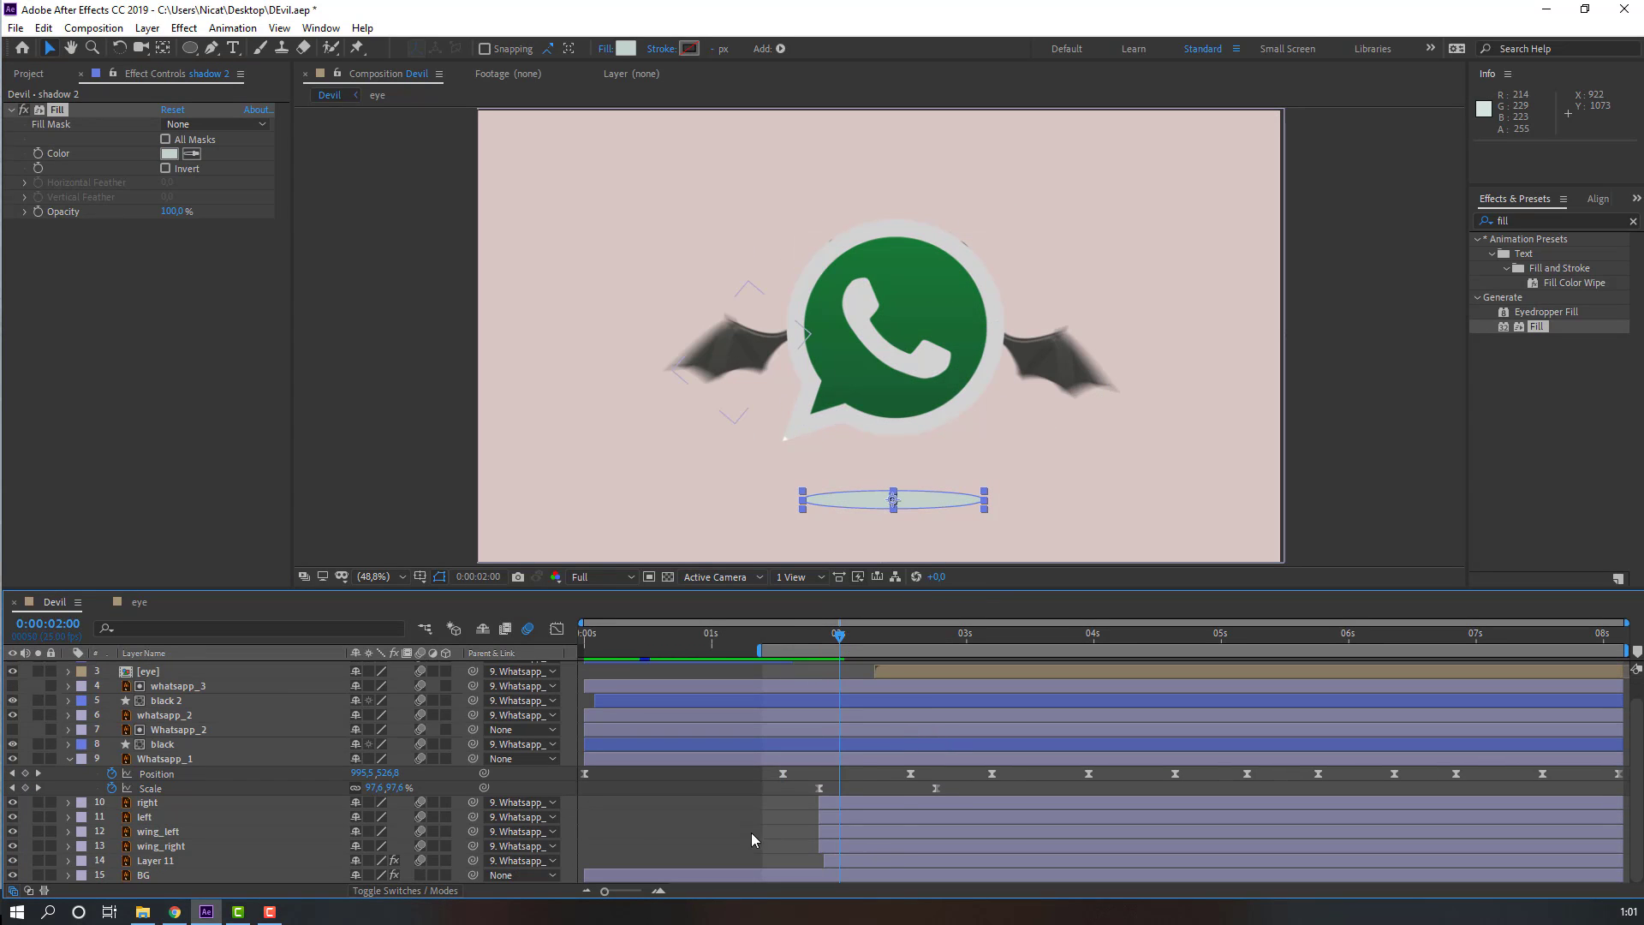
pyautogui.click(167, 759)
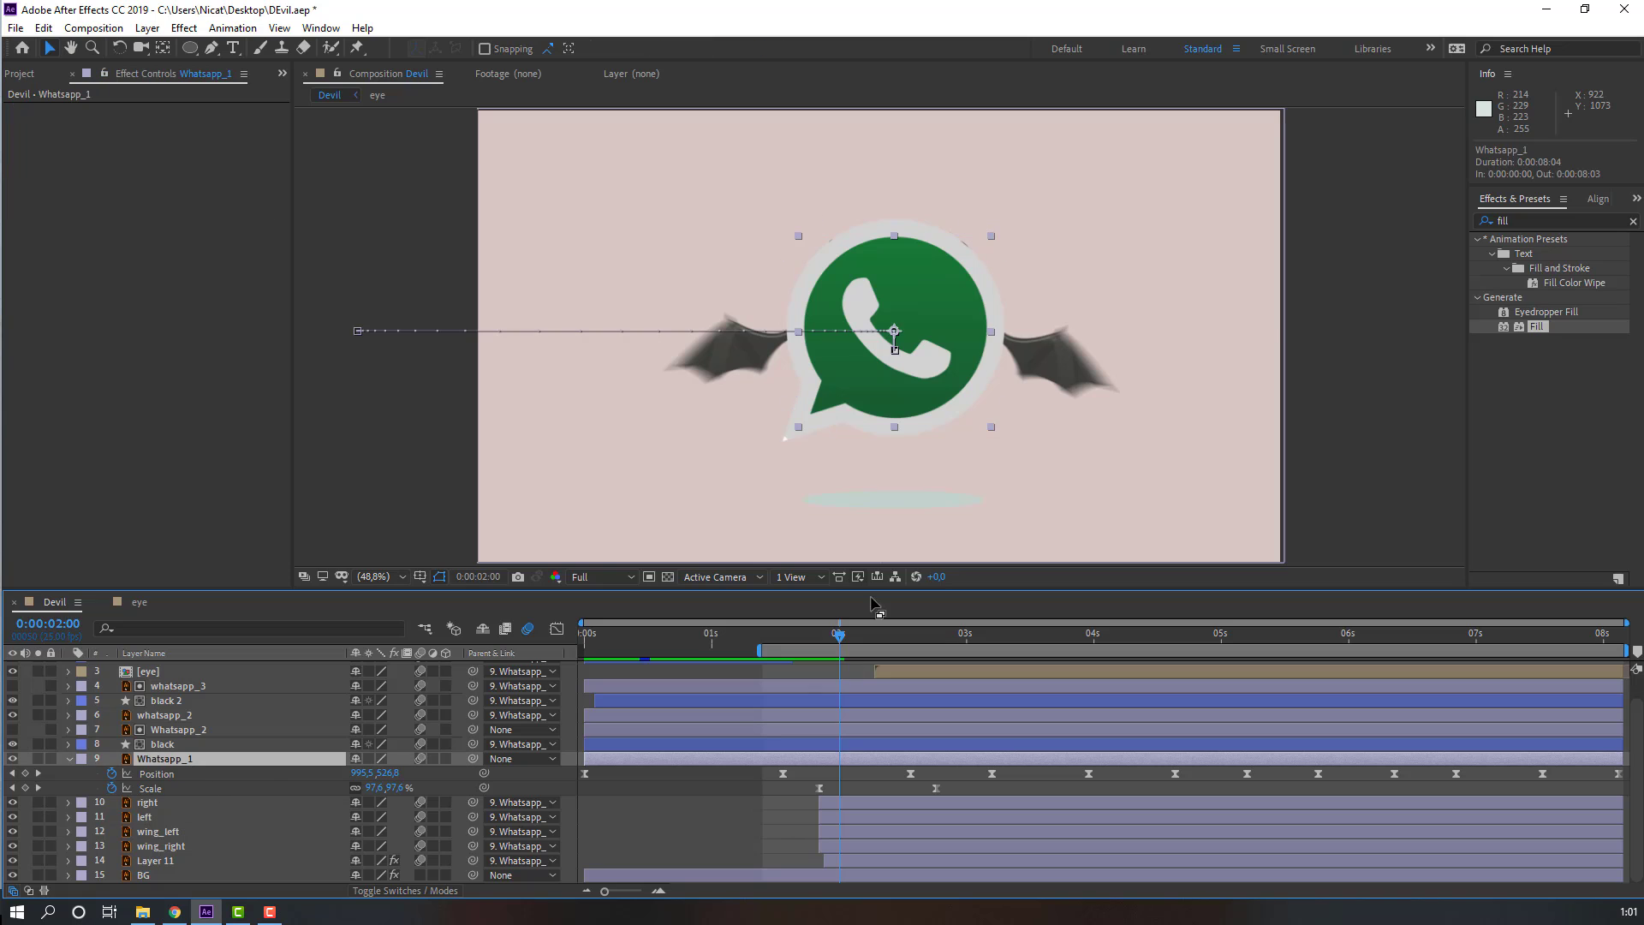
pyautogui.click(816, 635)
pyautogui.click(184, 875)
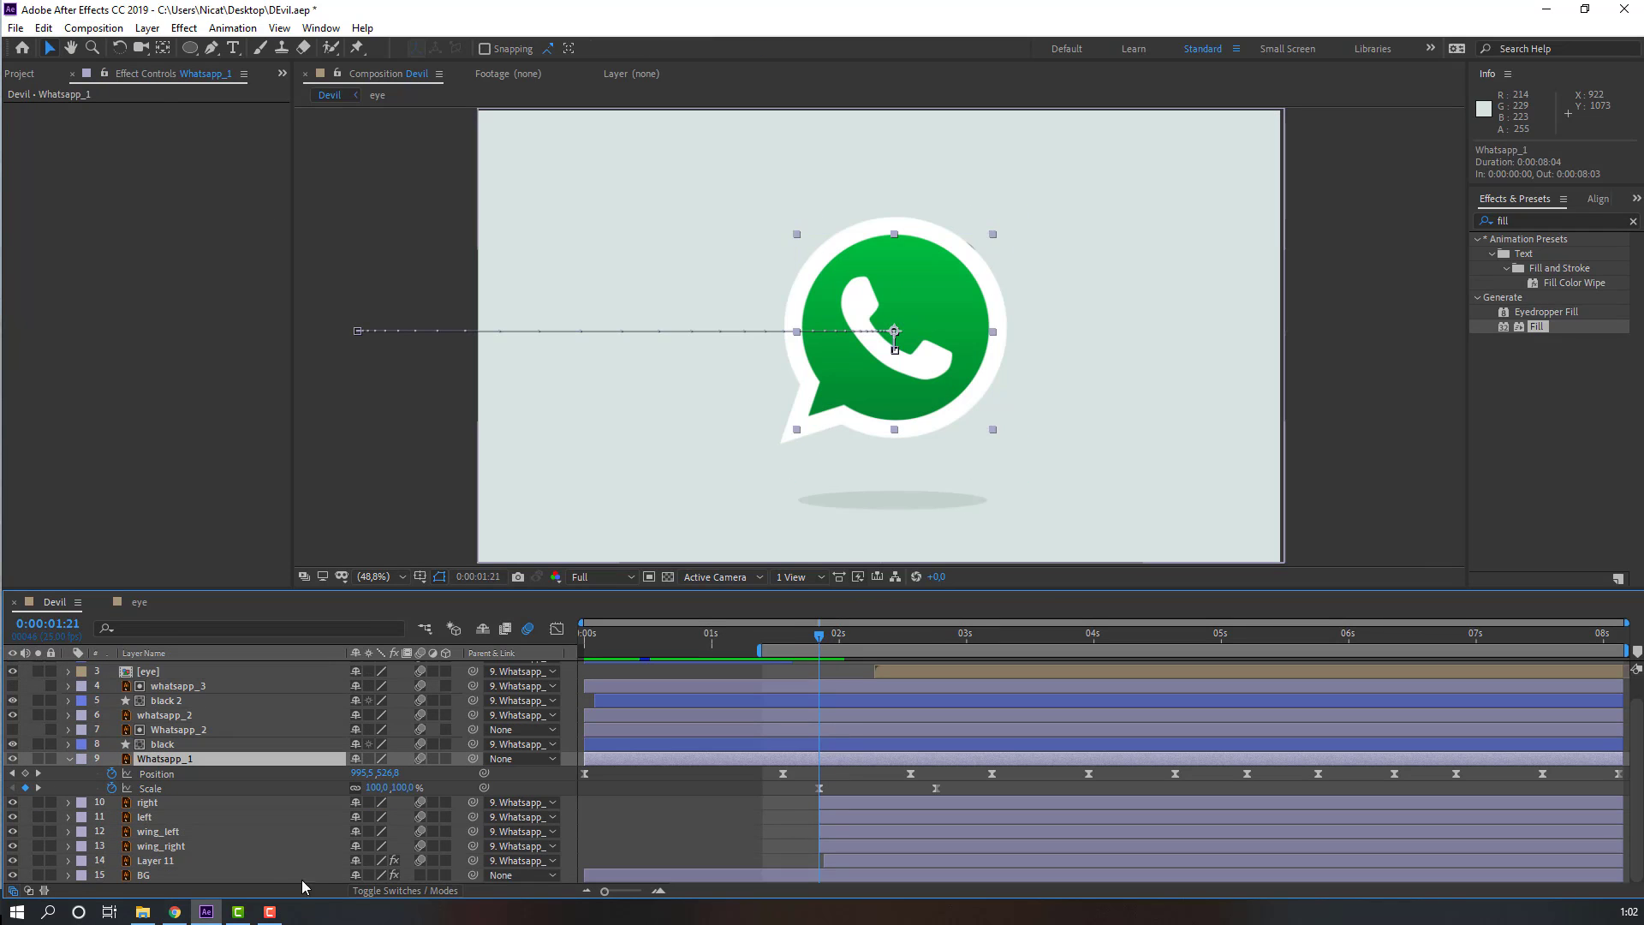
pyautogui.press('u')
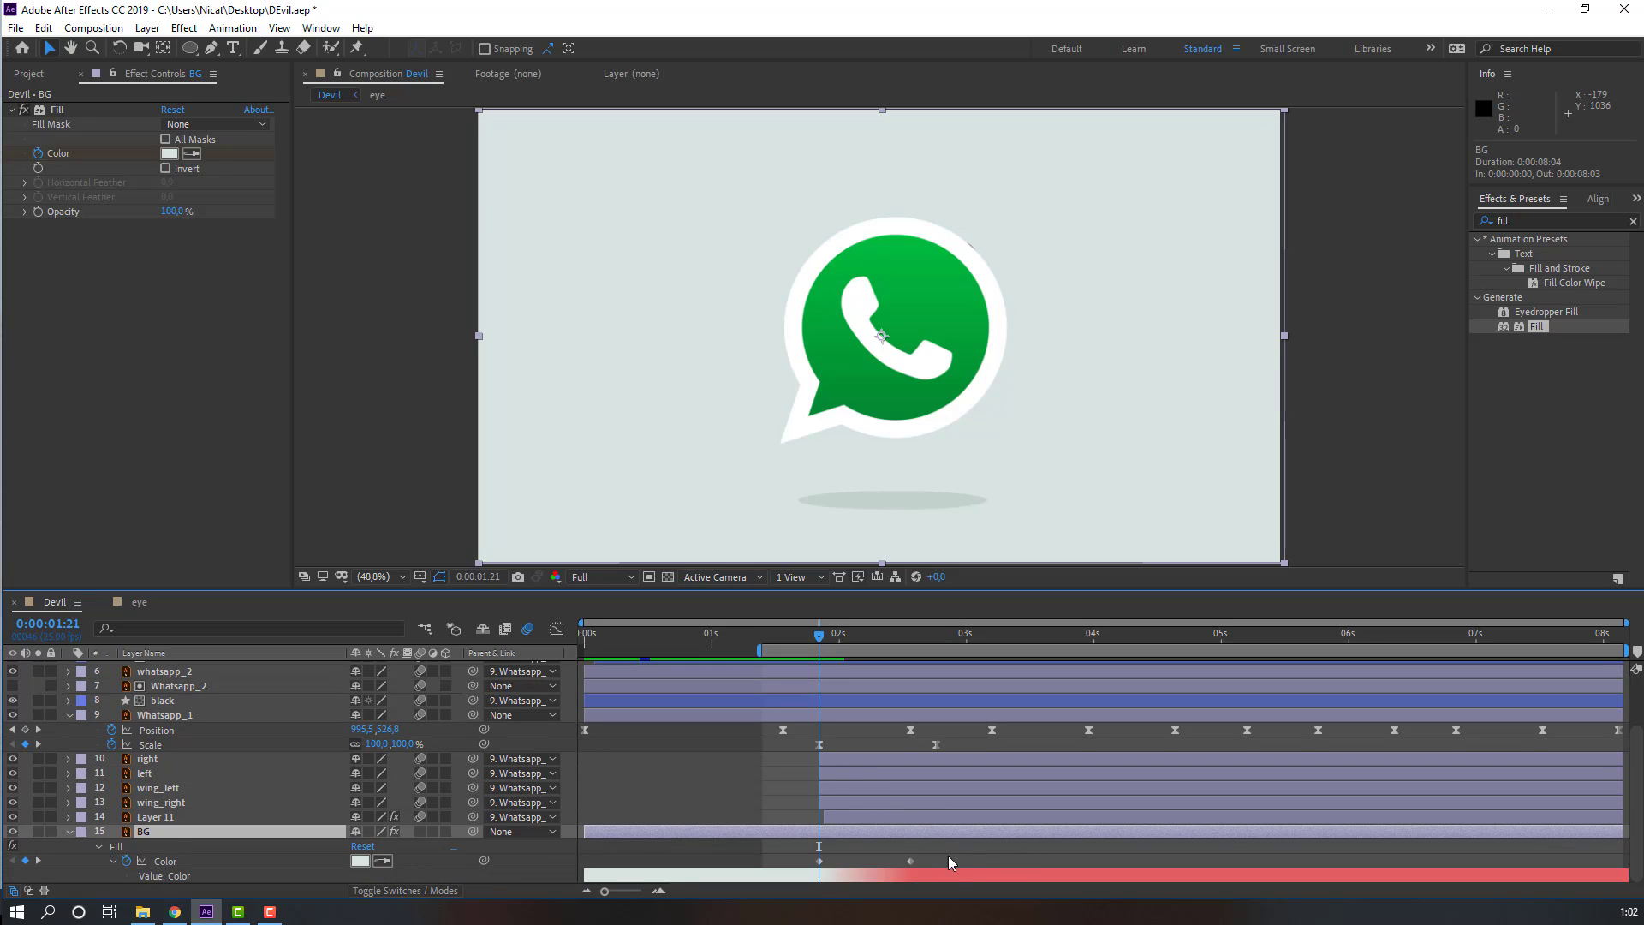
pyautogui.scroll(3, 800, 730)
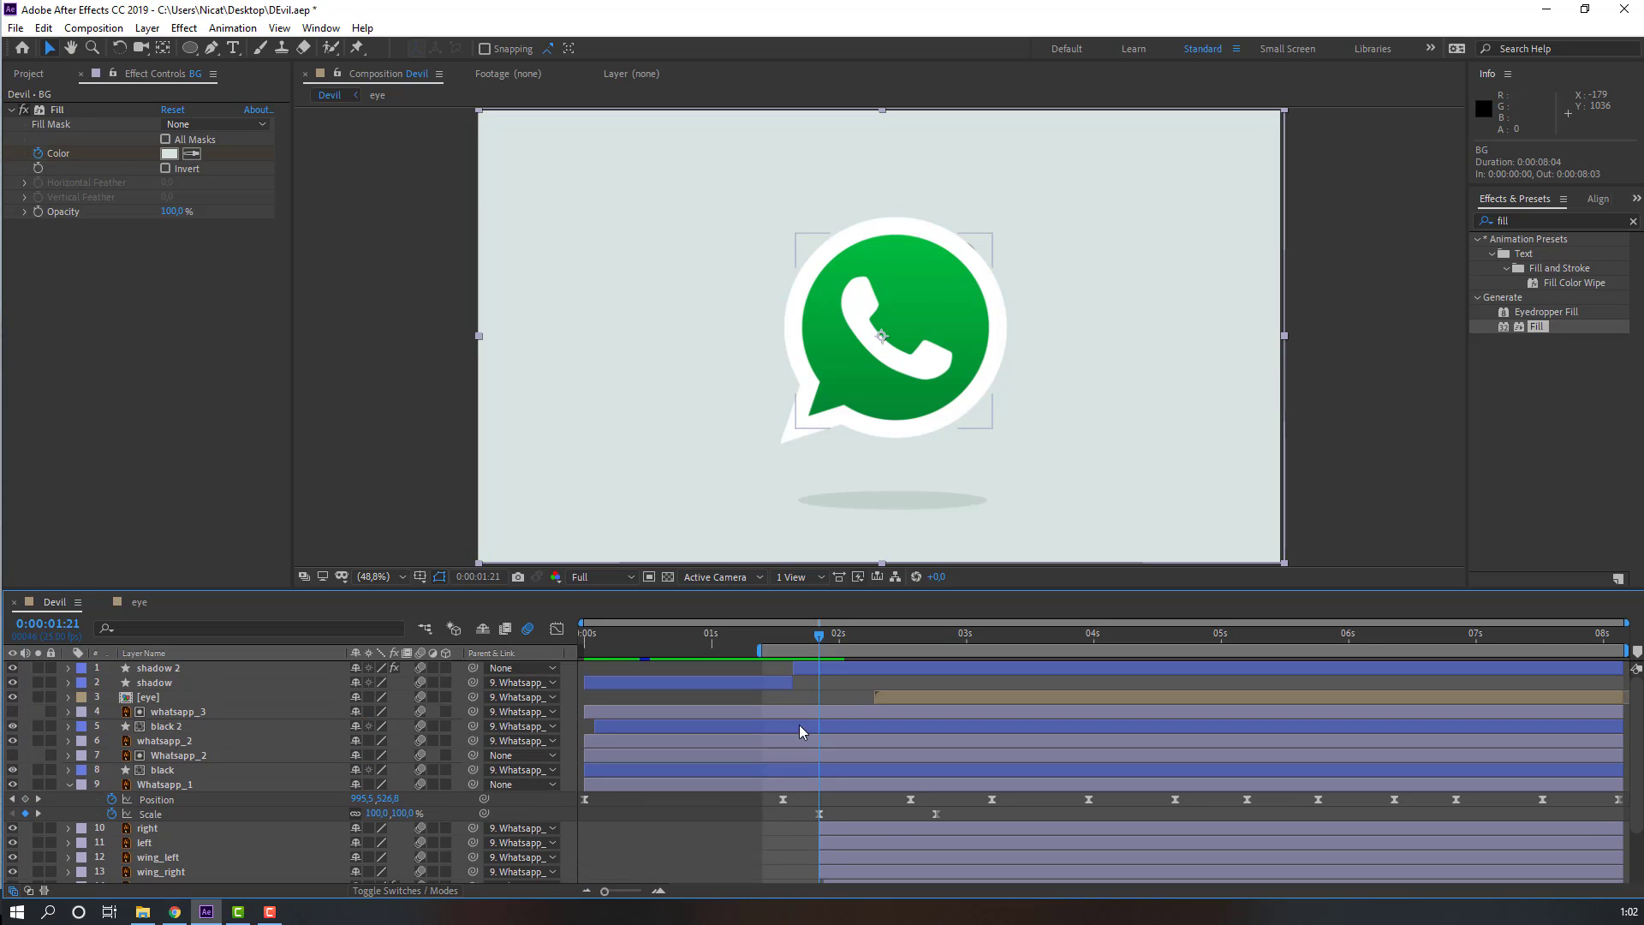
pyautogui.click(182, 667)
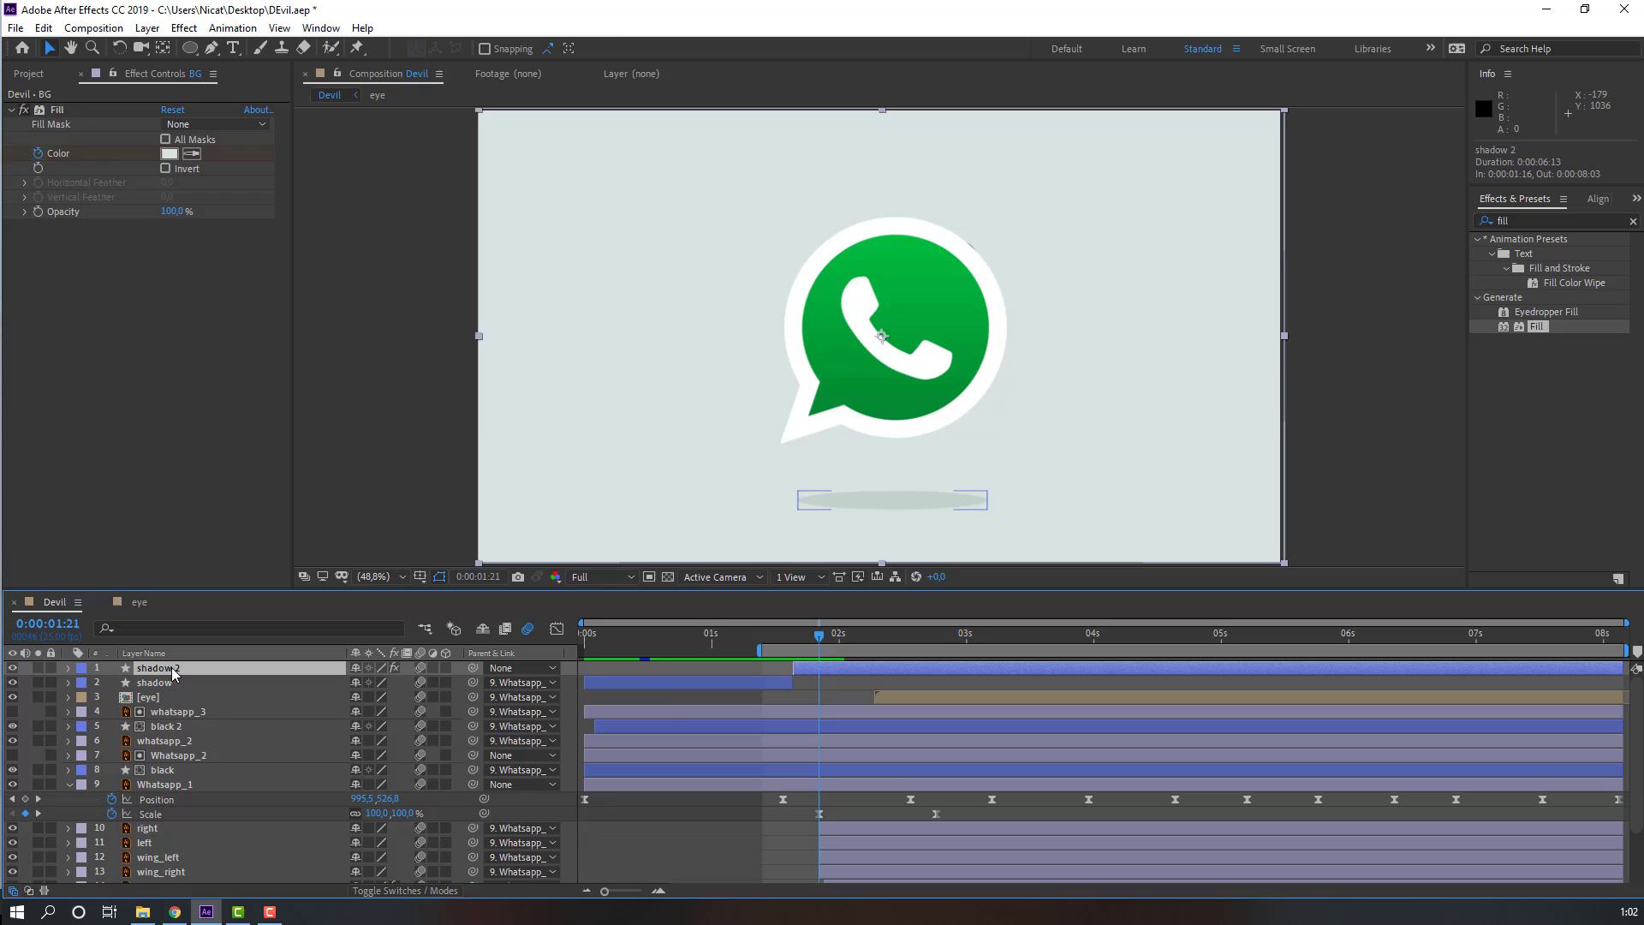
pyautogui.click(38, 154)
# Step: At 2s14, sample the red background for shadow 2's Fill and darken it to D35353
pyautogui.scroll(-3, 742, 708)
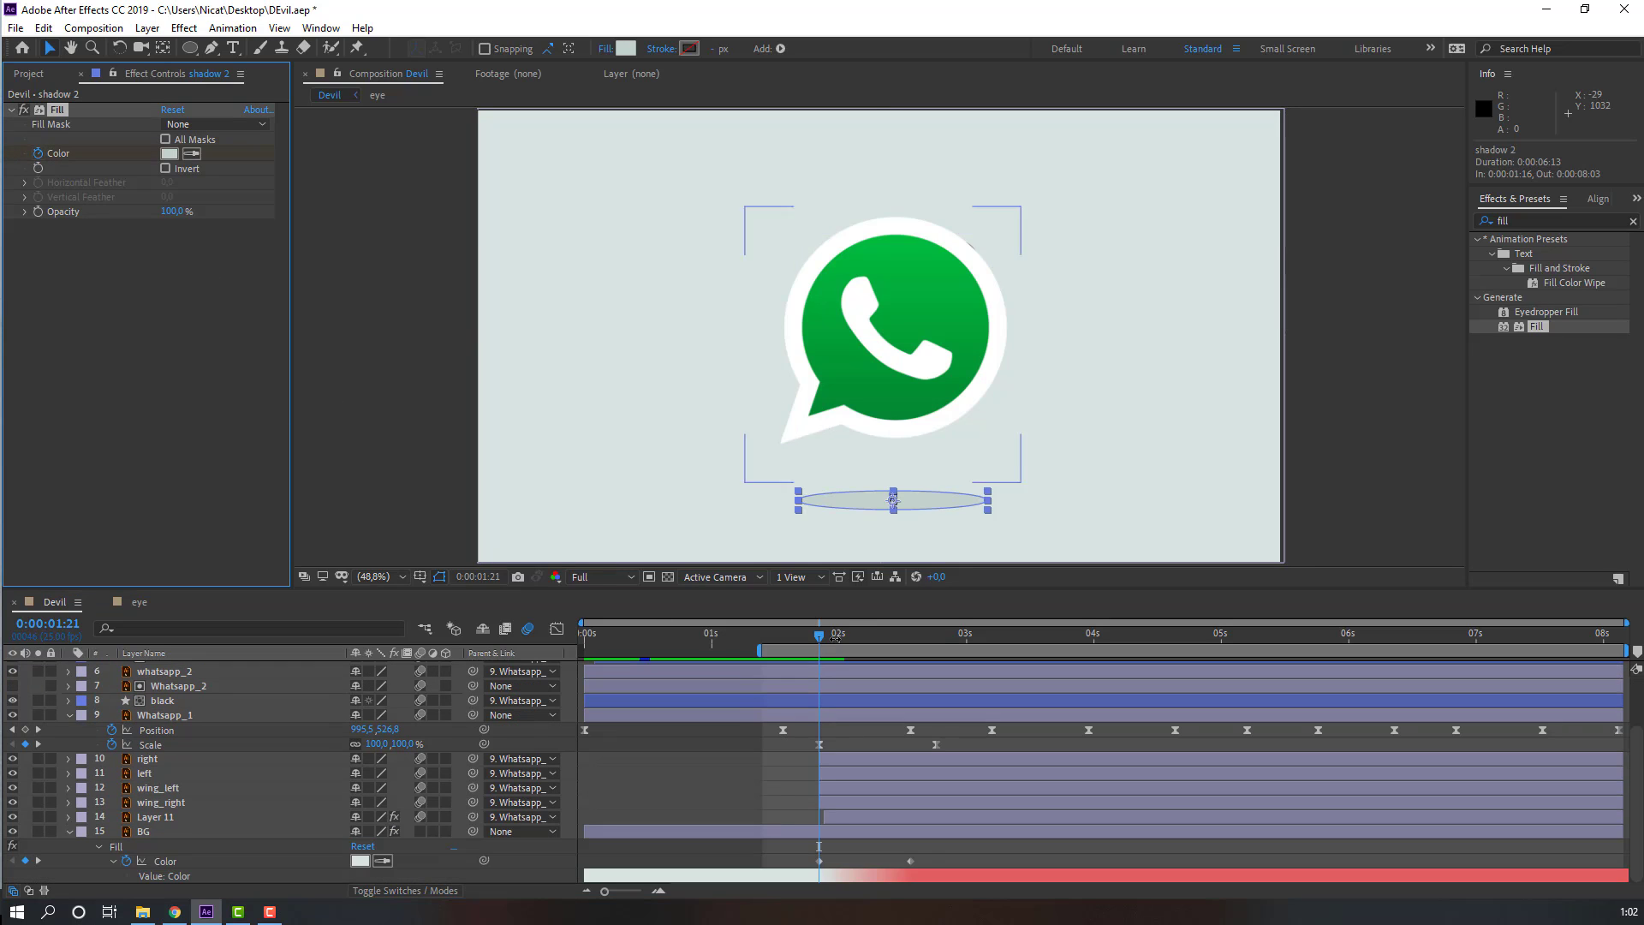
pyautogui.moveTo(820, 635); pyautogui.dragTo(910, 660)
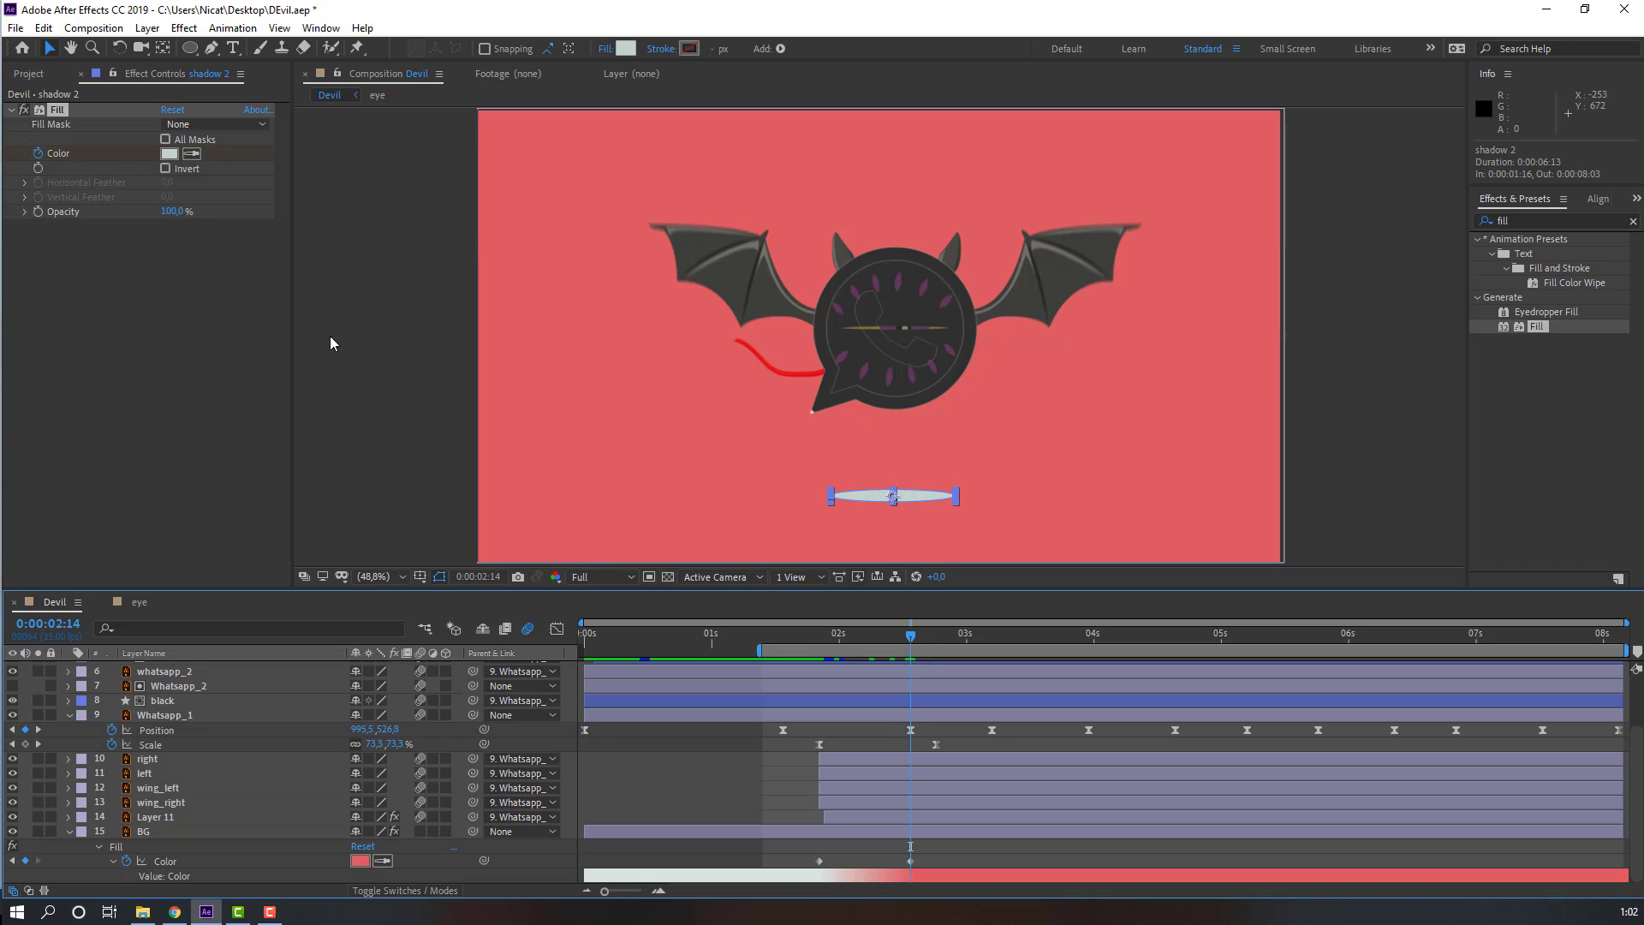
pyautogui.click(192, 153)
pyautogui.click(637, 258)
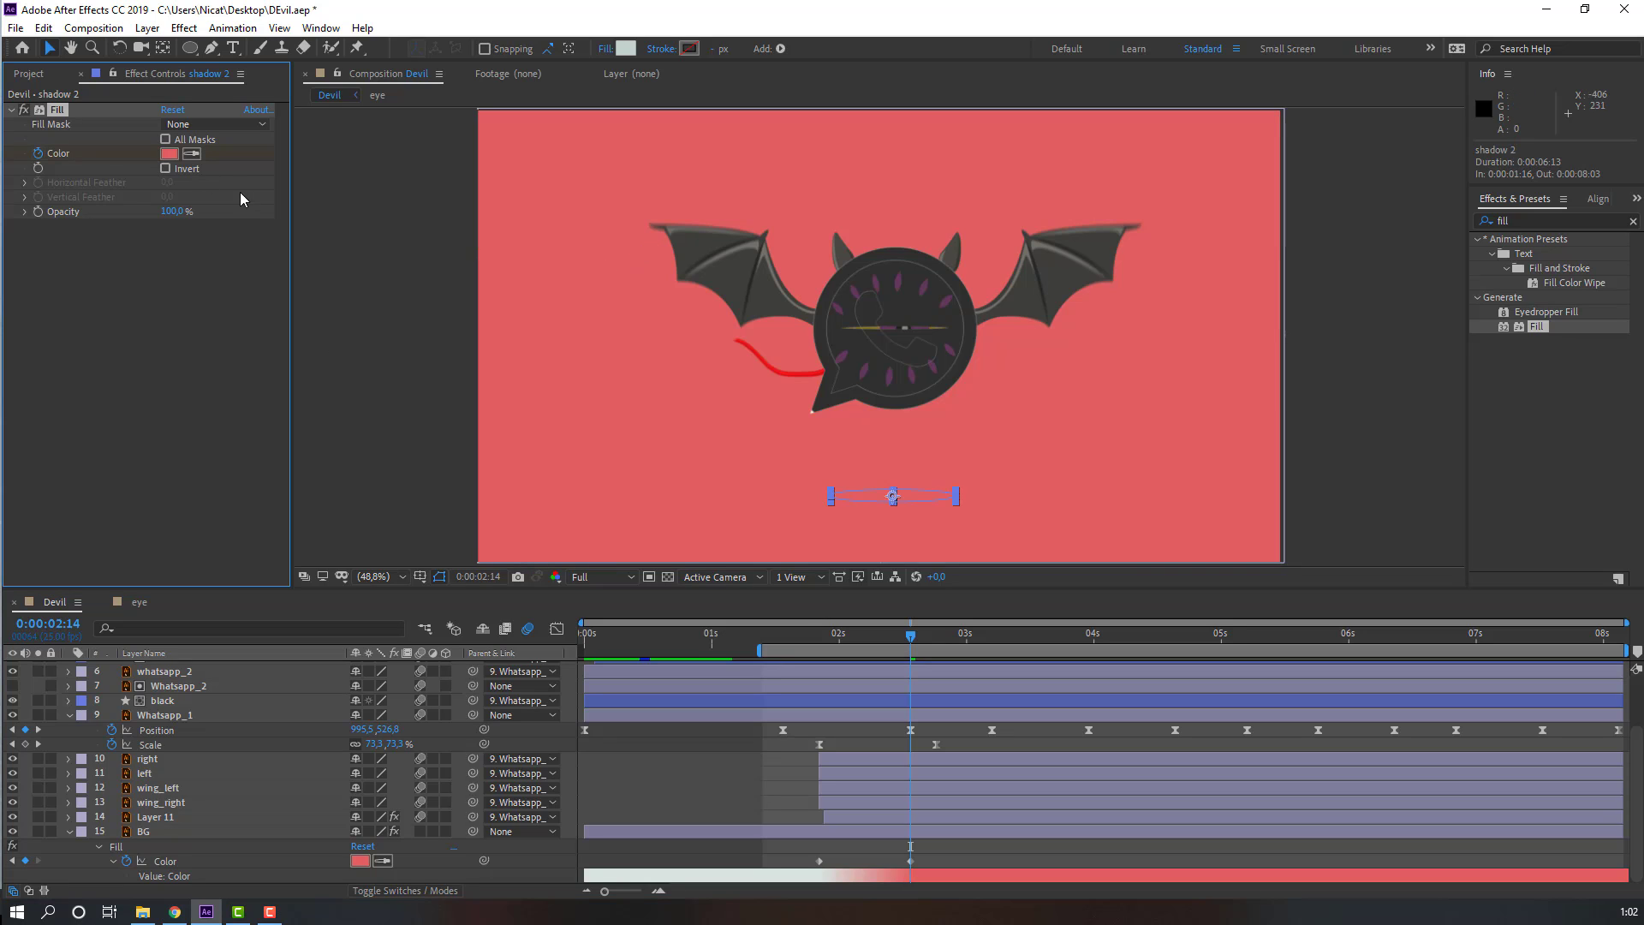
pyautogui.click(170, 153)
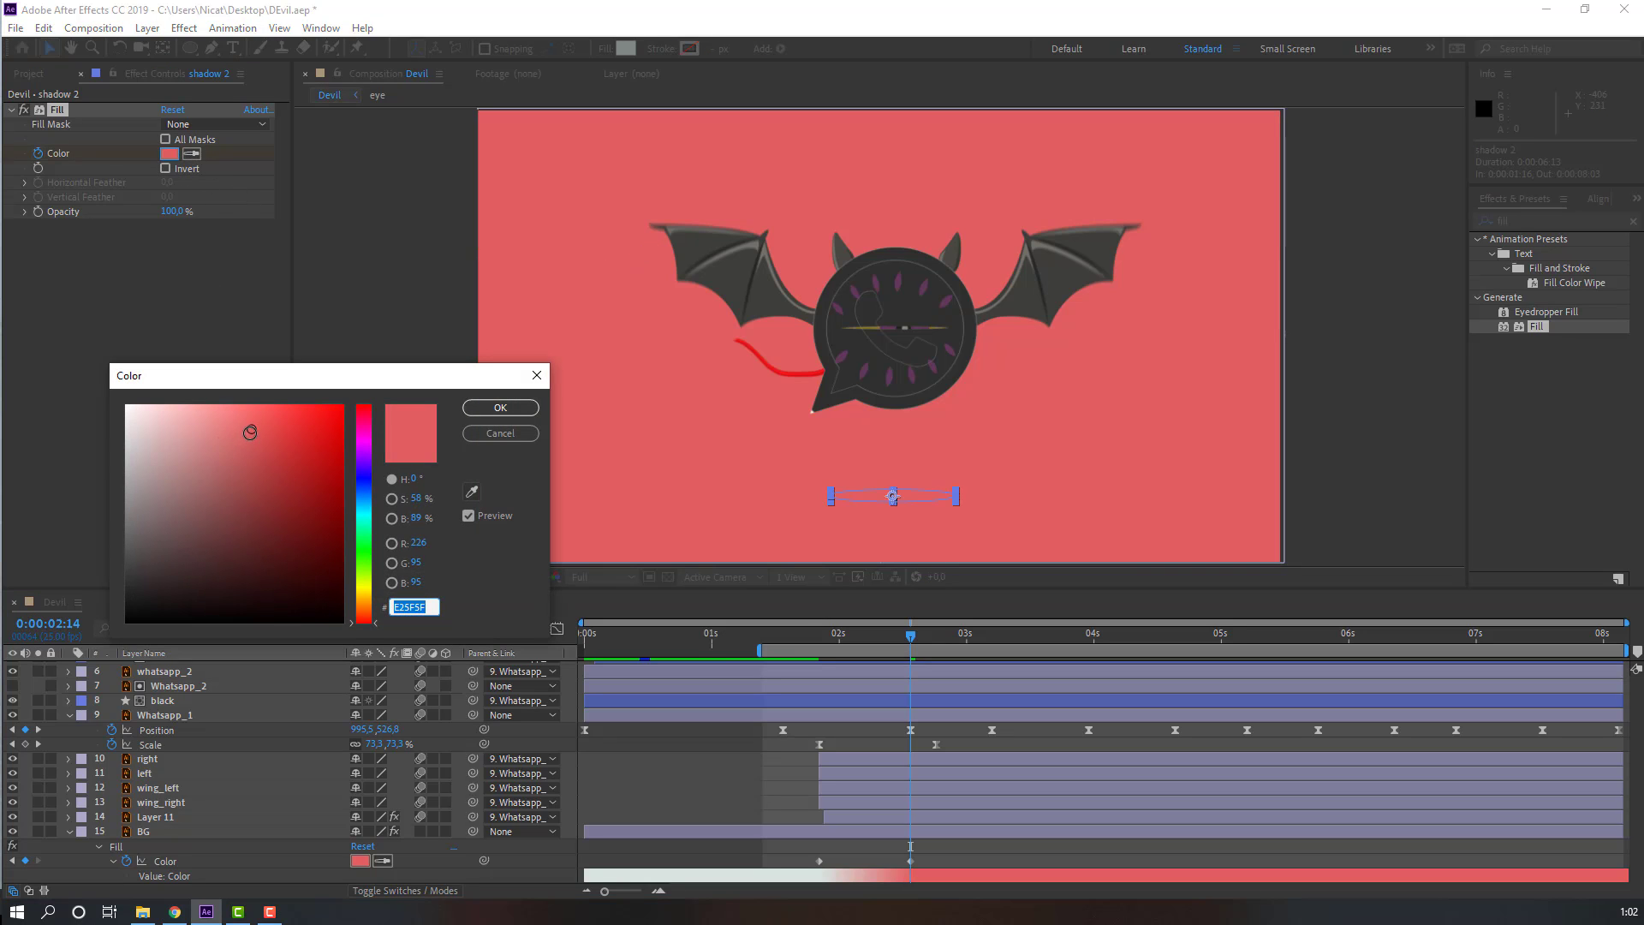
pyautogui.click(256, 442)
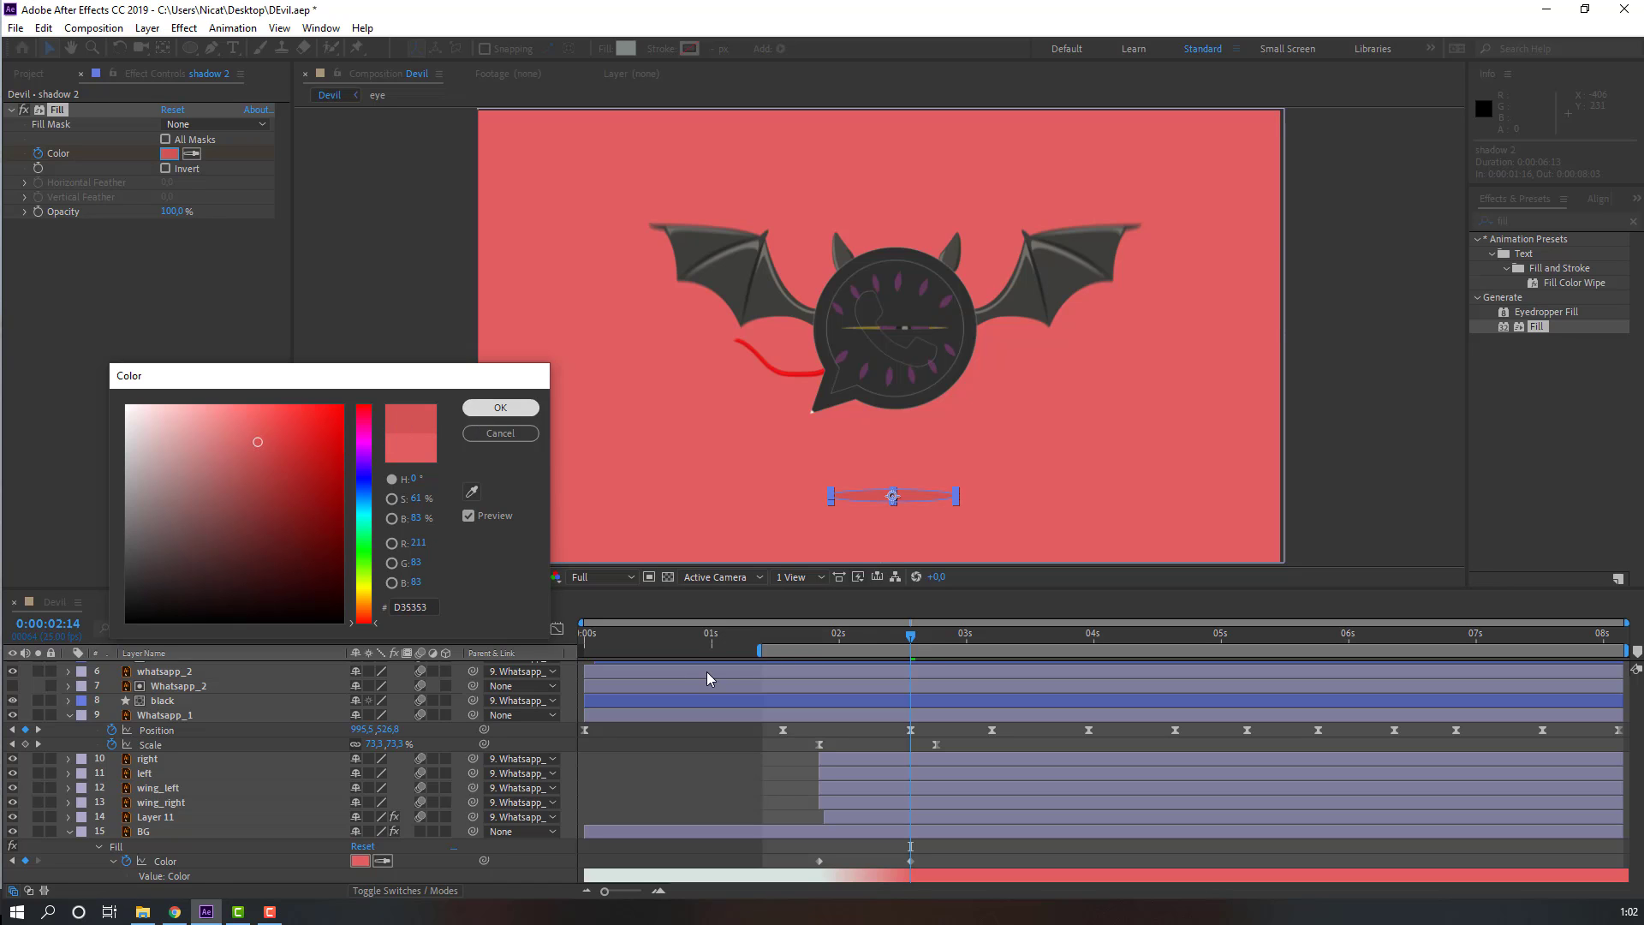
pyautogui.press('Return')
# Step: Extend the work area start back to 0s and preview the whole animation
pyautogui.press('space')
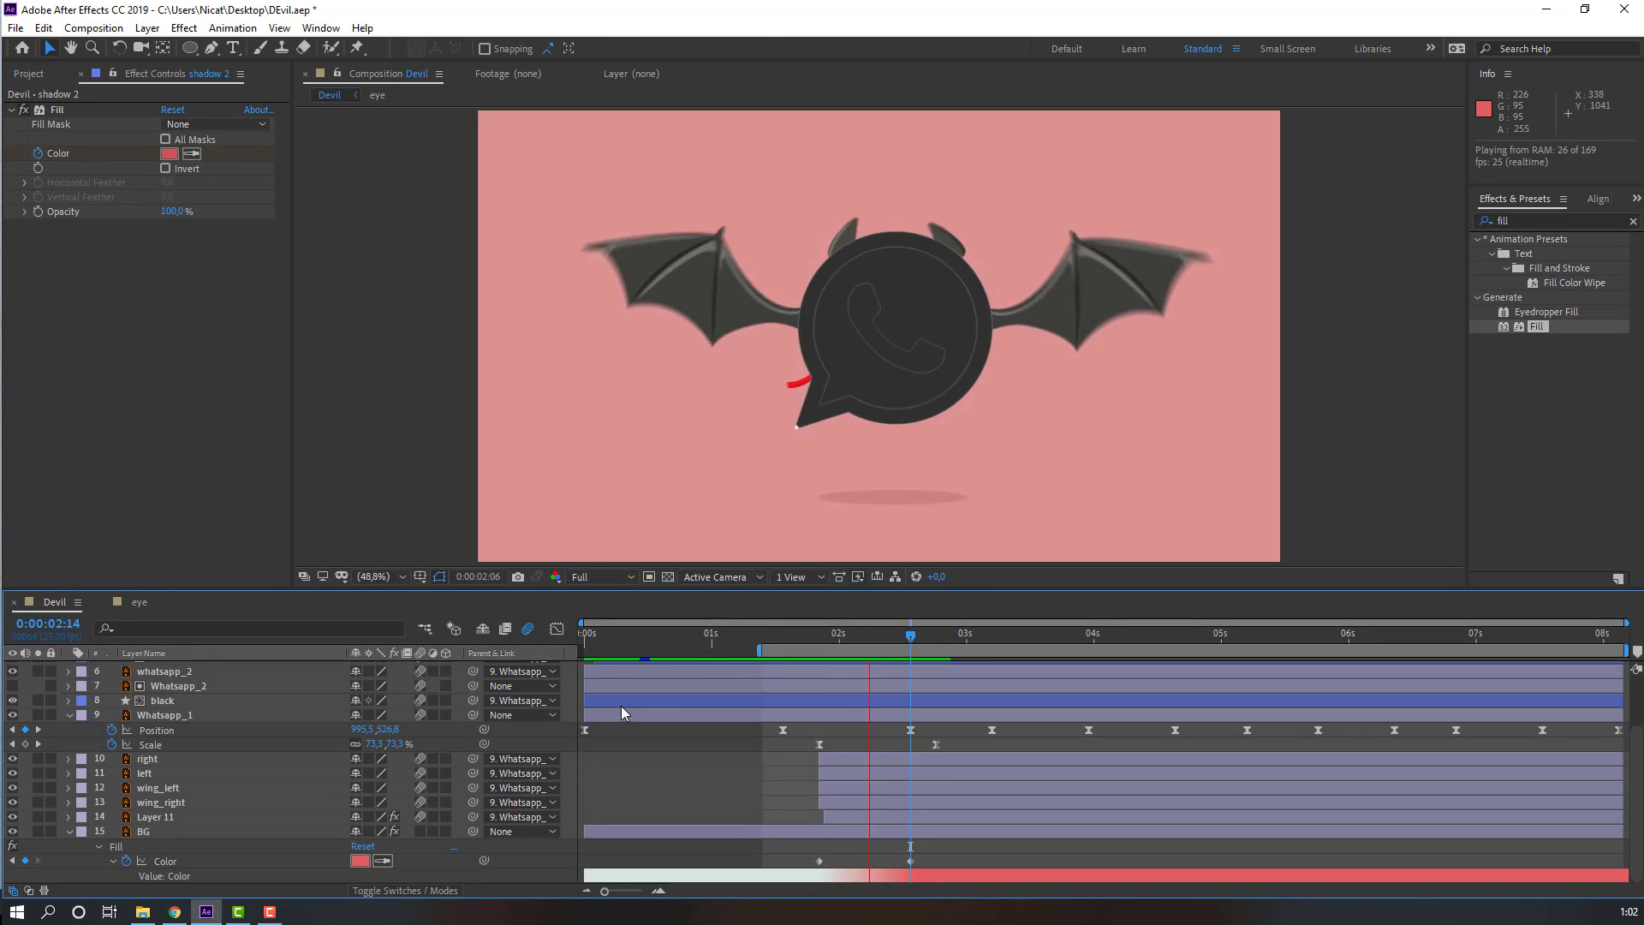
pyautogui.scroll(-2, 709, 419)
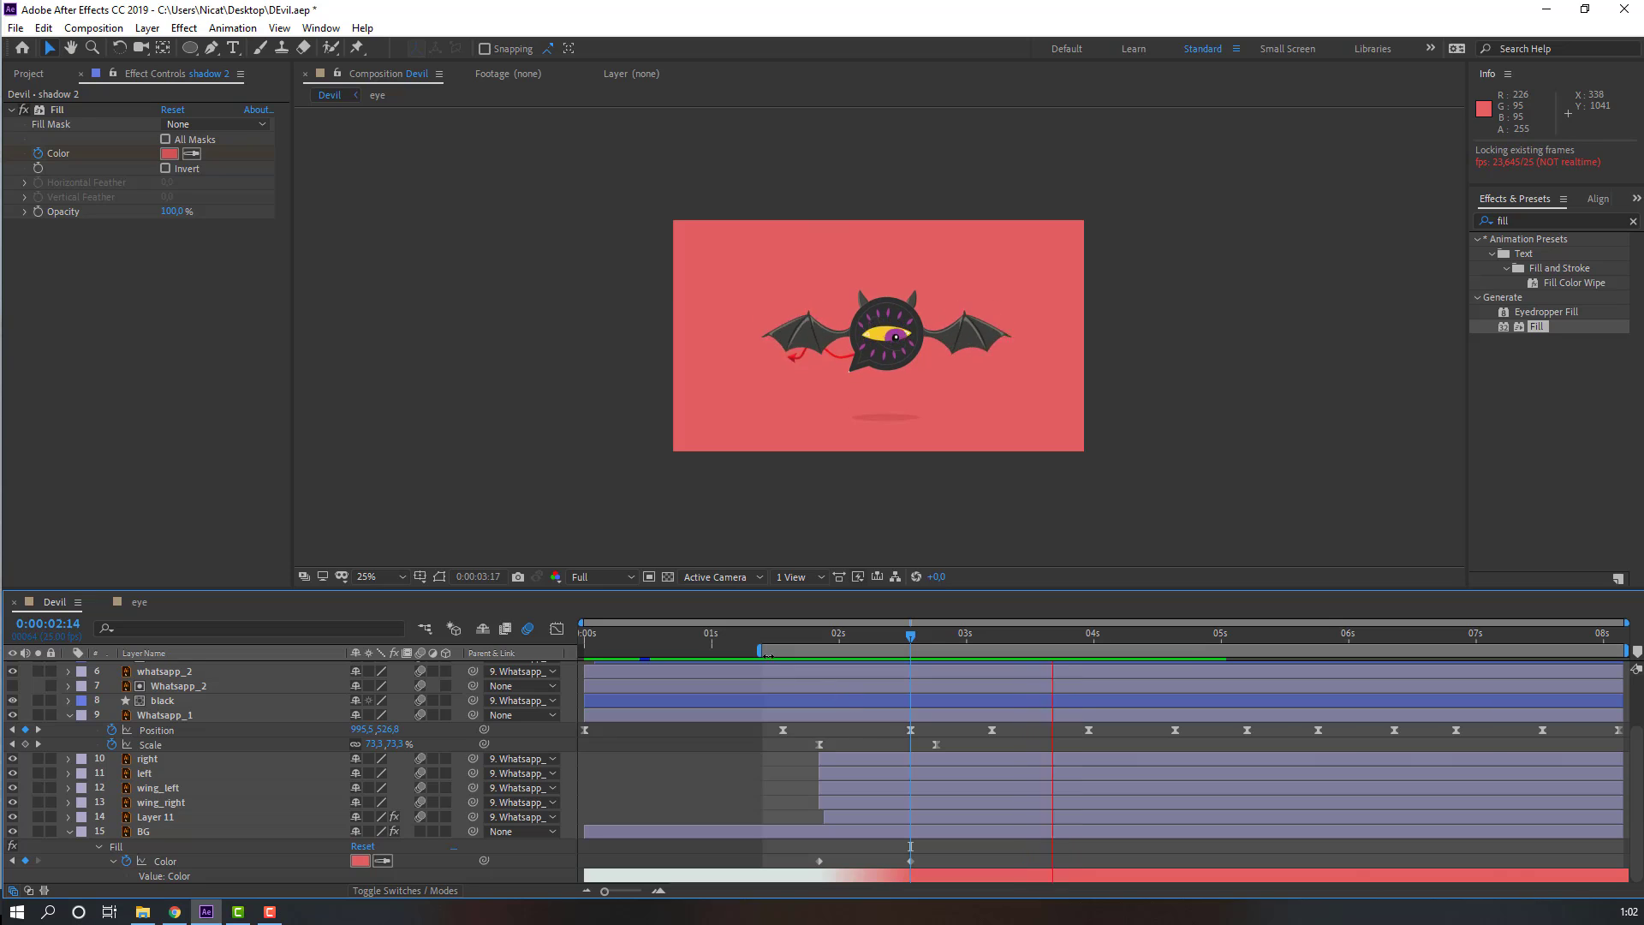
pyautogui.moveTo(759, 651); pyautogui.dragTo(586, 651)
pyautogui.press('space')
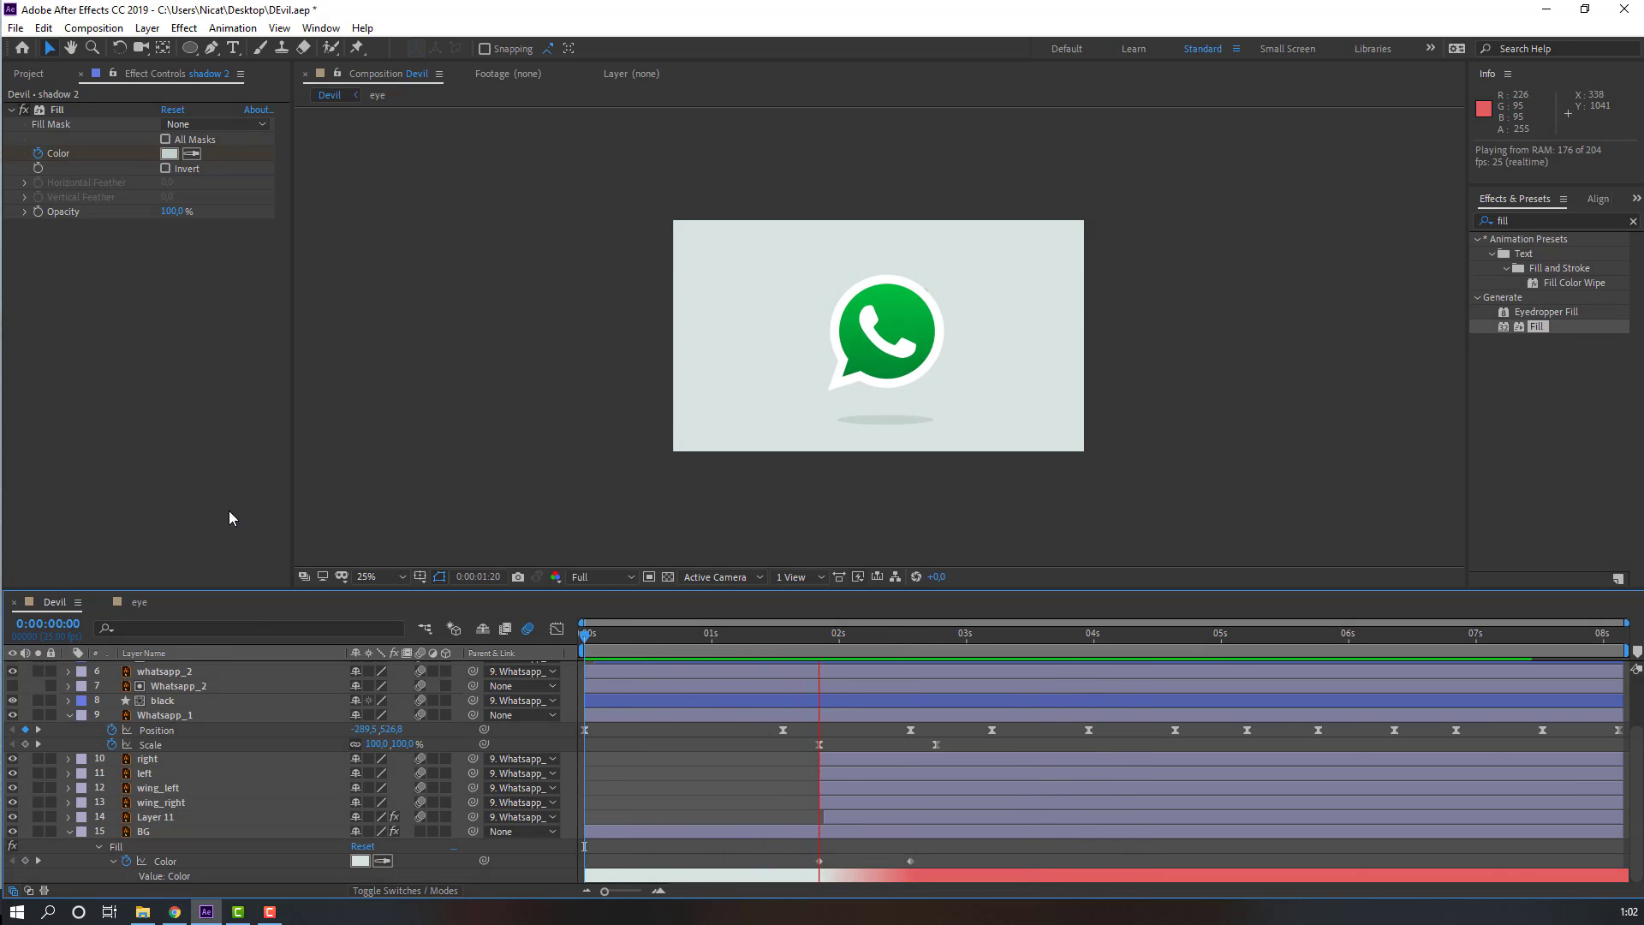
pyautogui.click(366, 579)
pyautogui.click(379, 611)
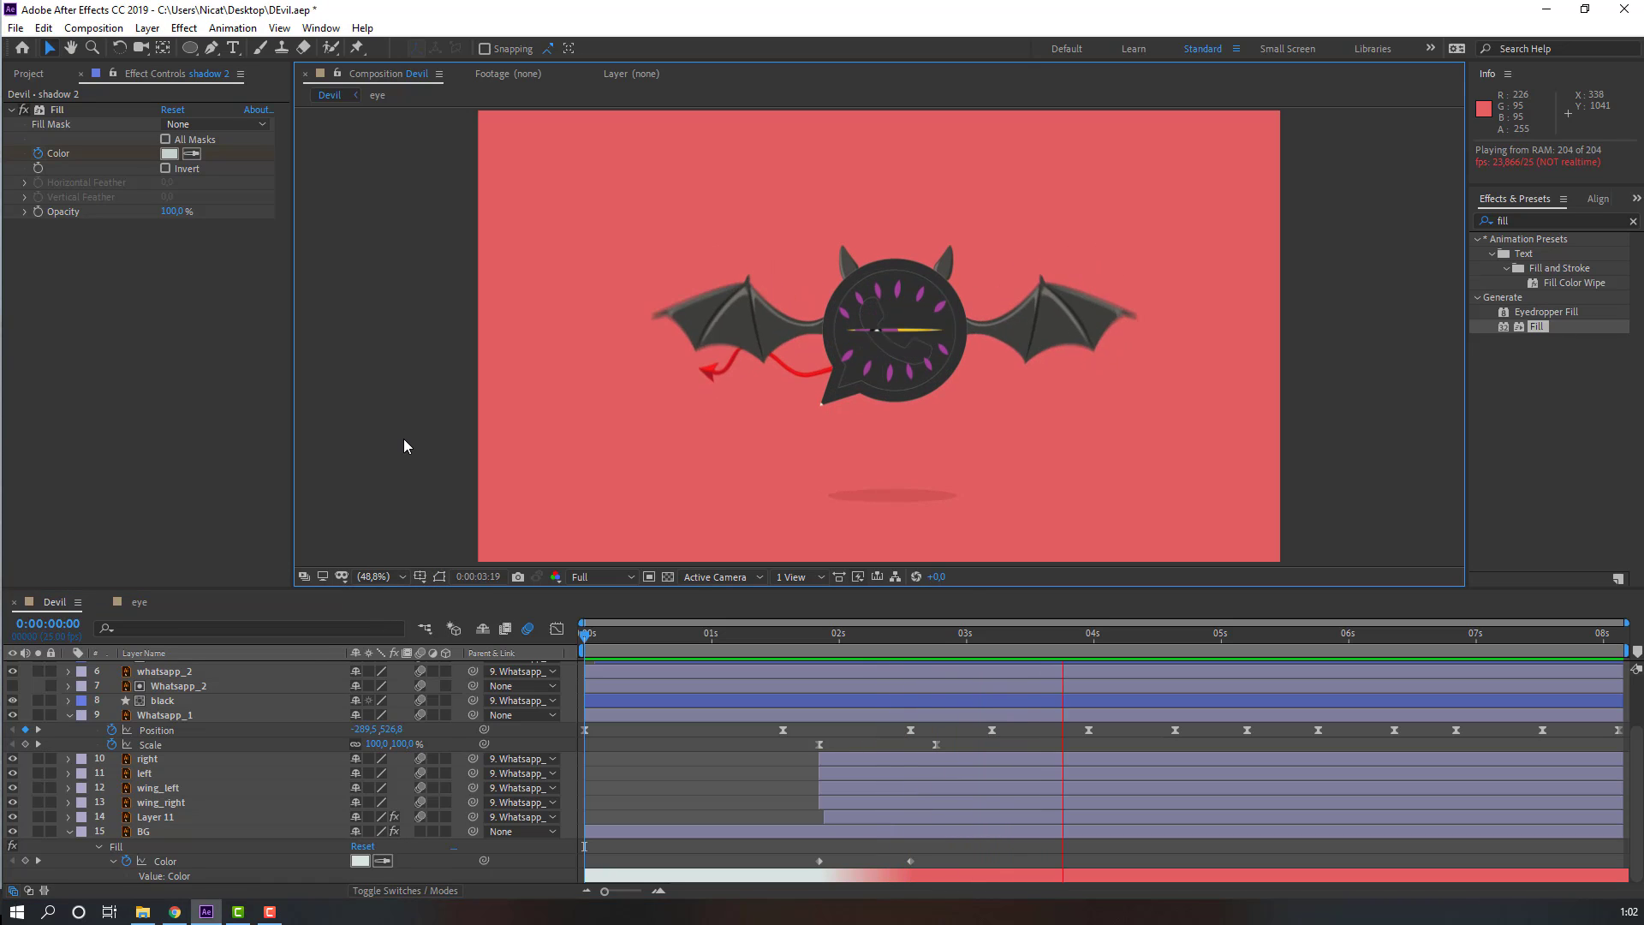